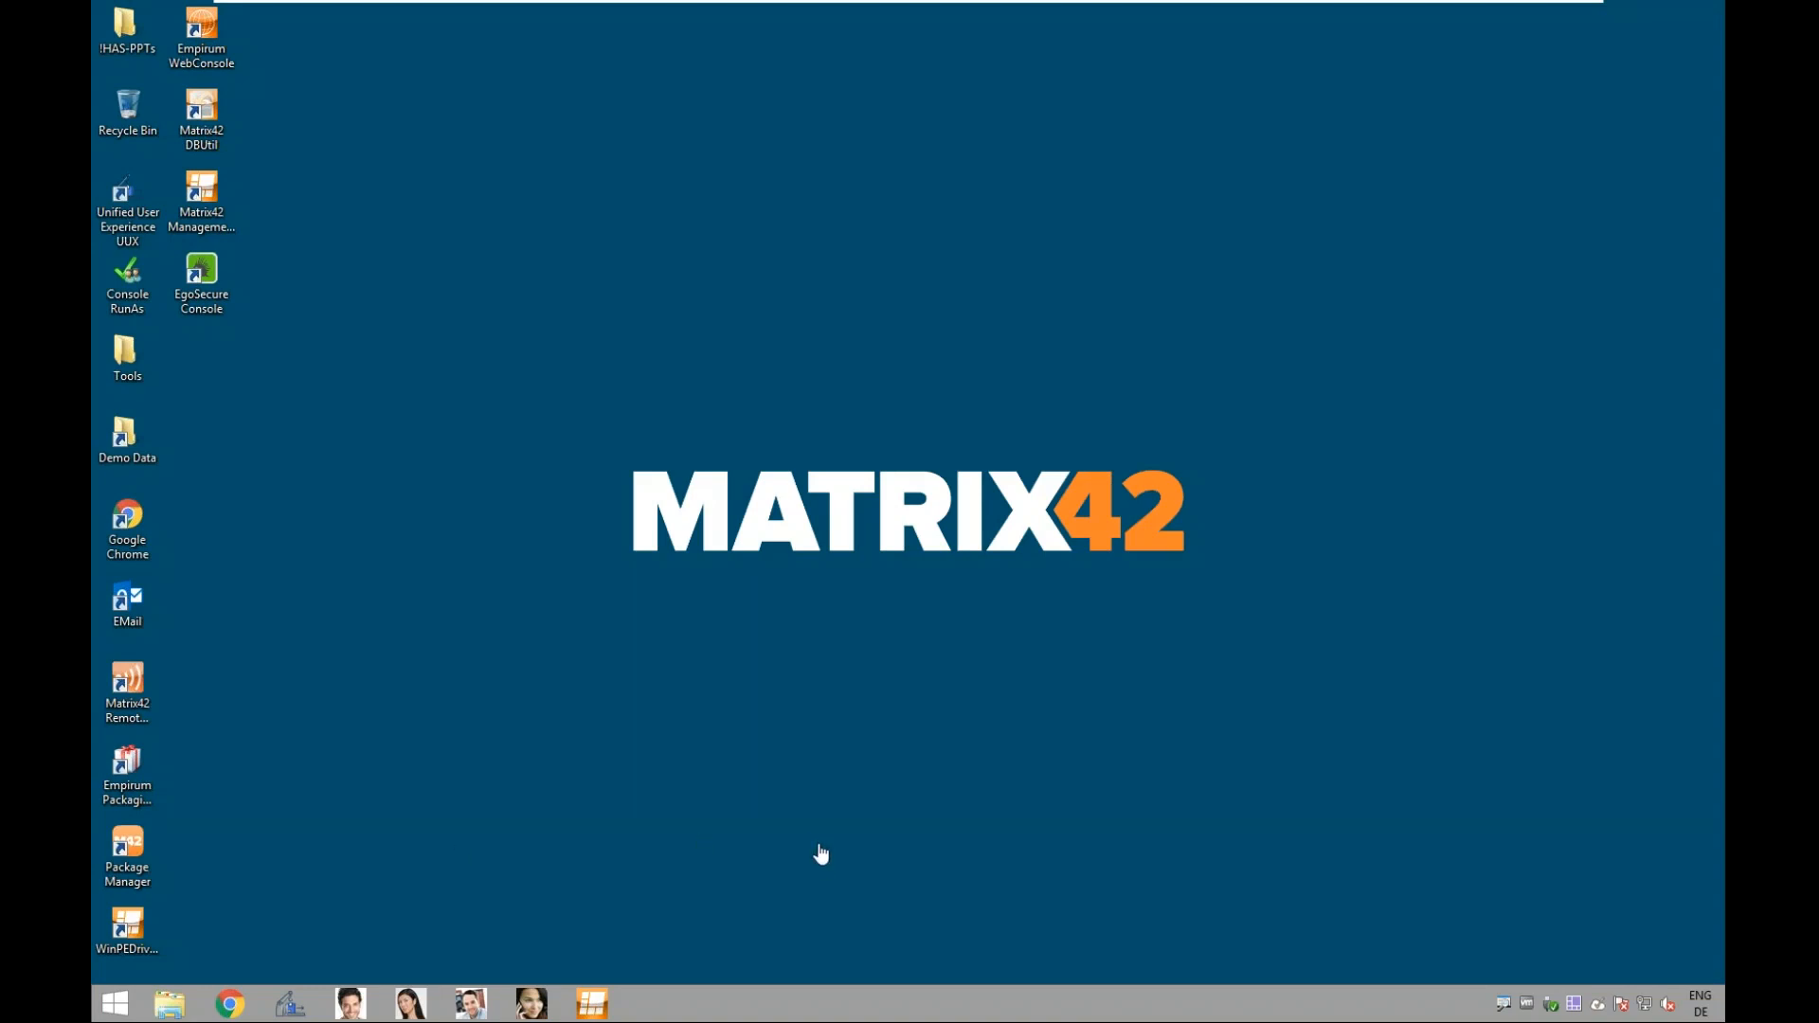
click(130, 1009)
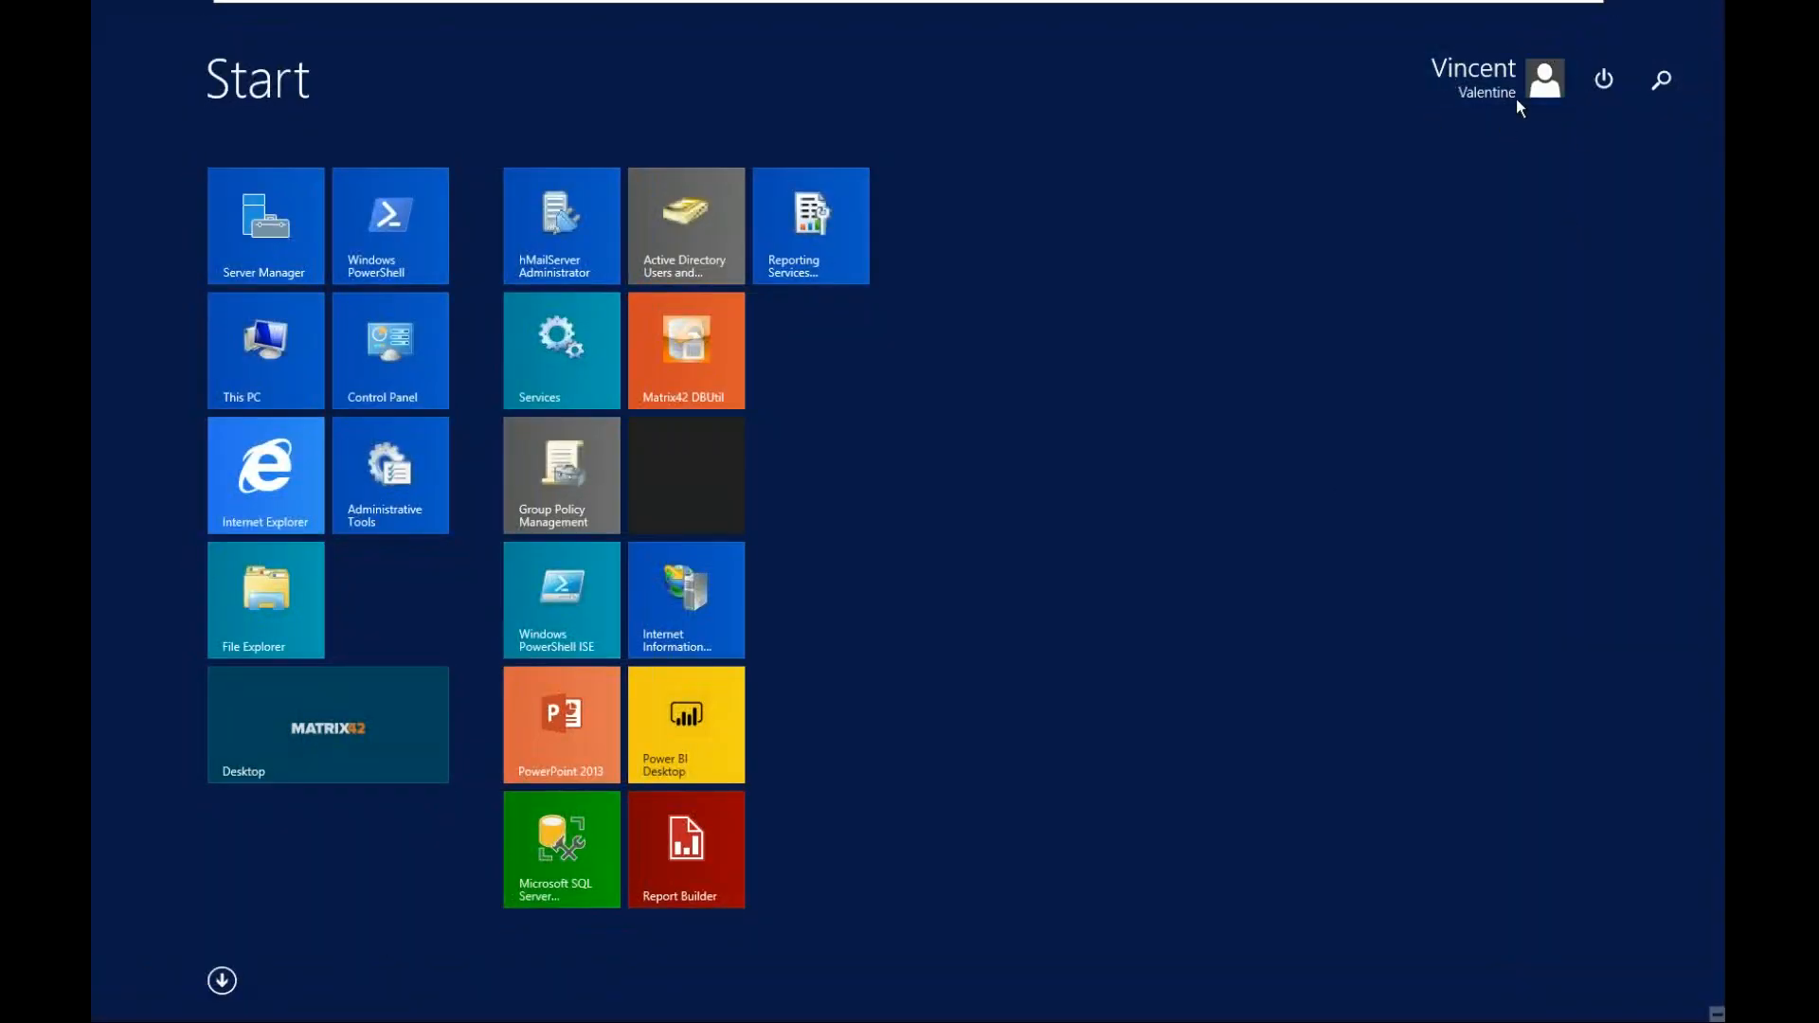
click(1372, 229)
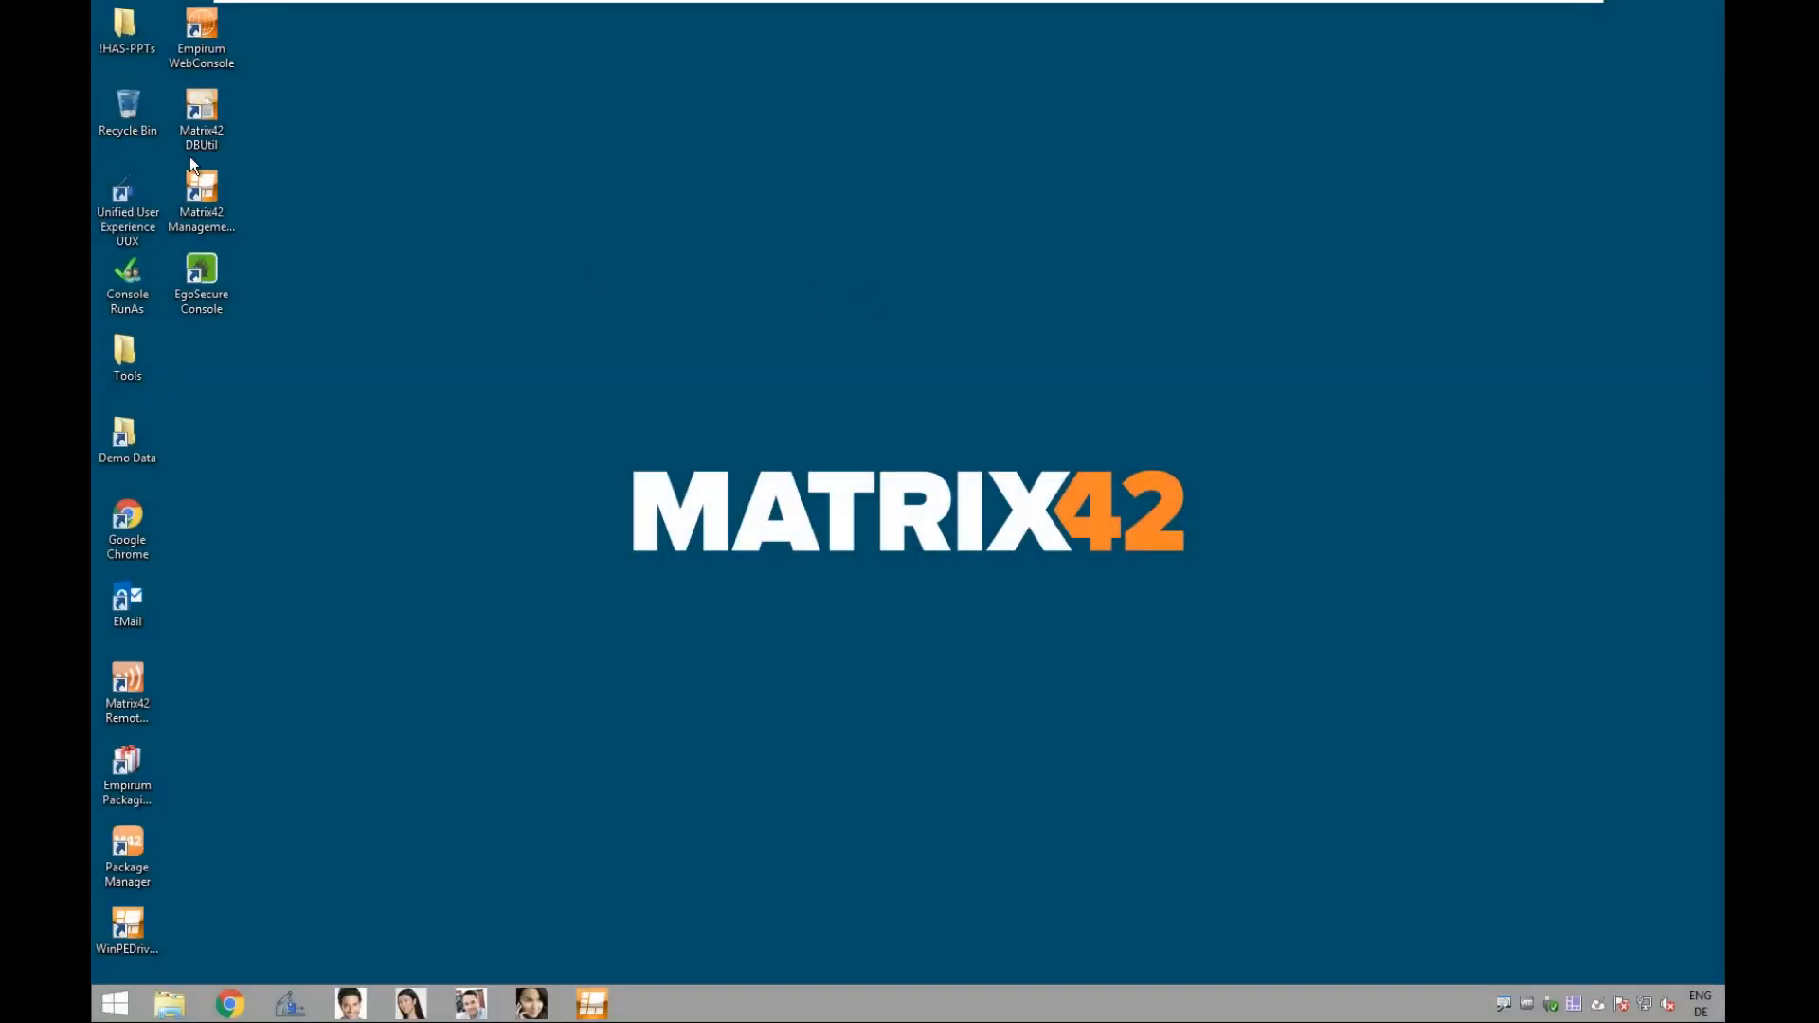
Step: Open the Unified User Experience portal, switch to the Administration application and show the schema's Configuration Items list
double_click(140, 215)
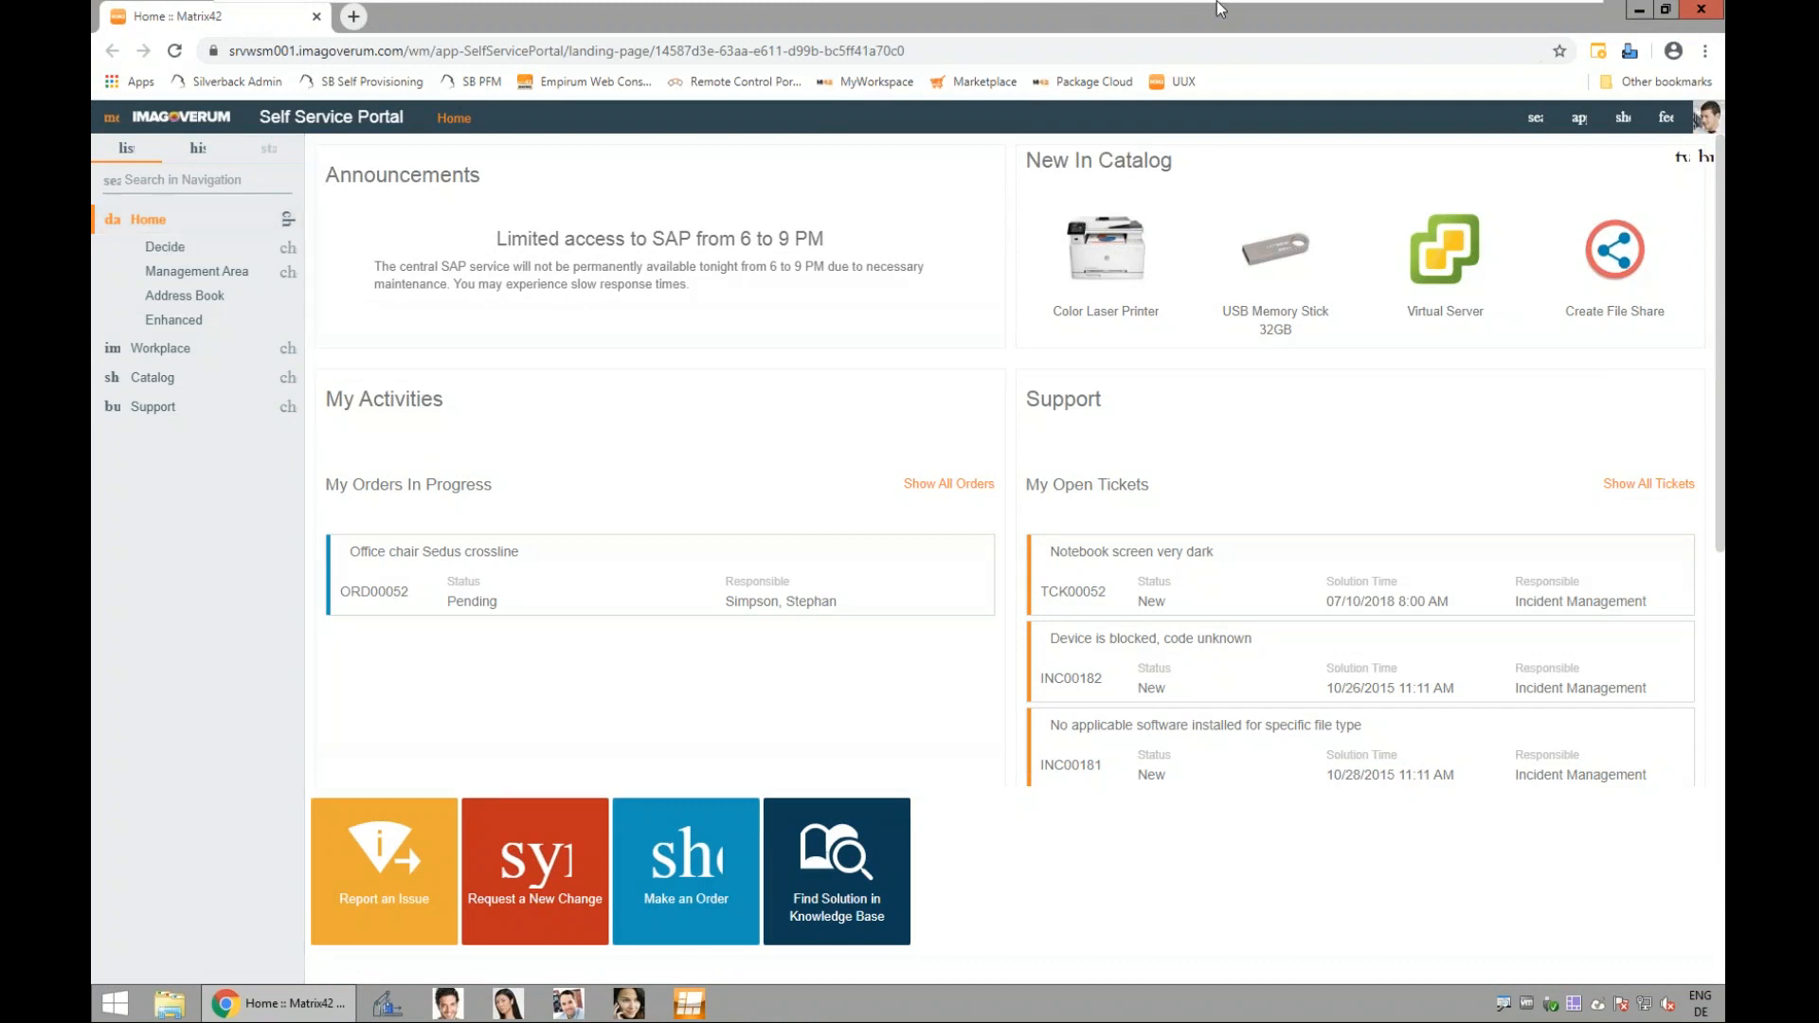
click(1580, 117)
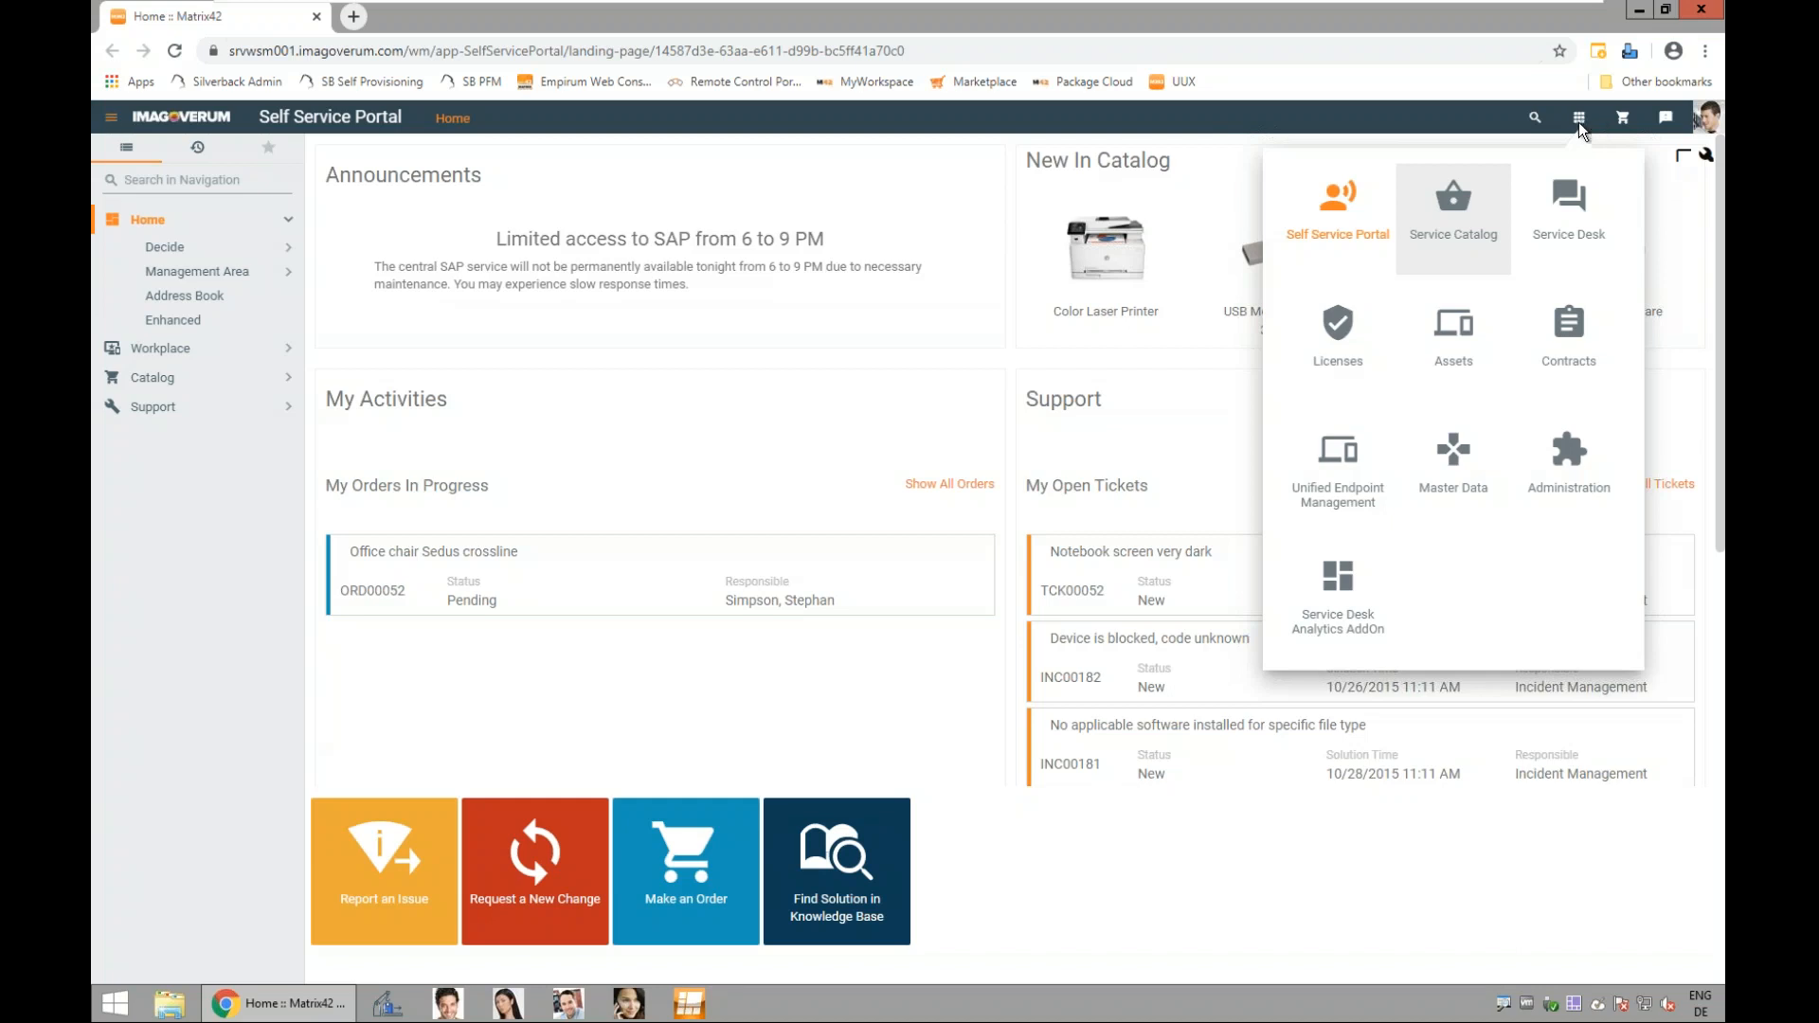
click(1573, 469)
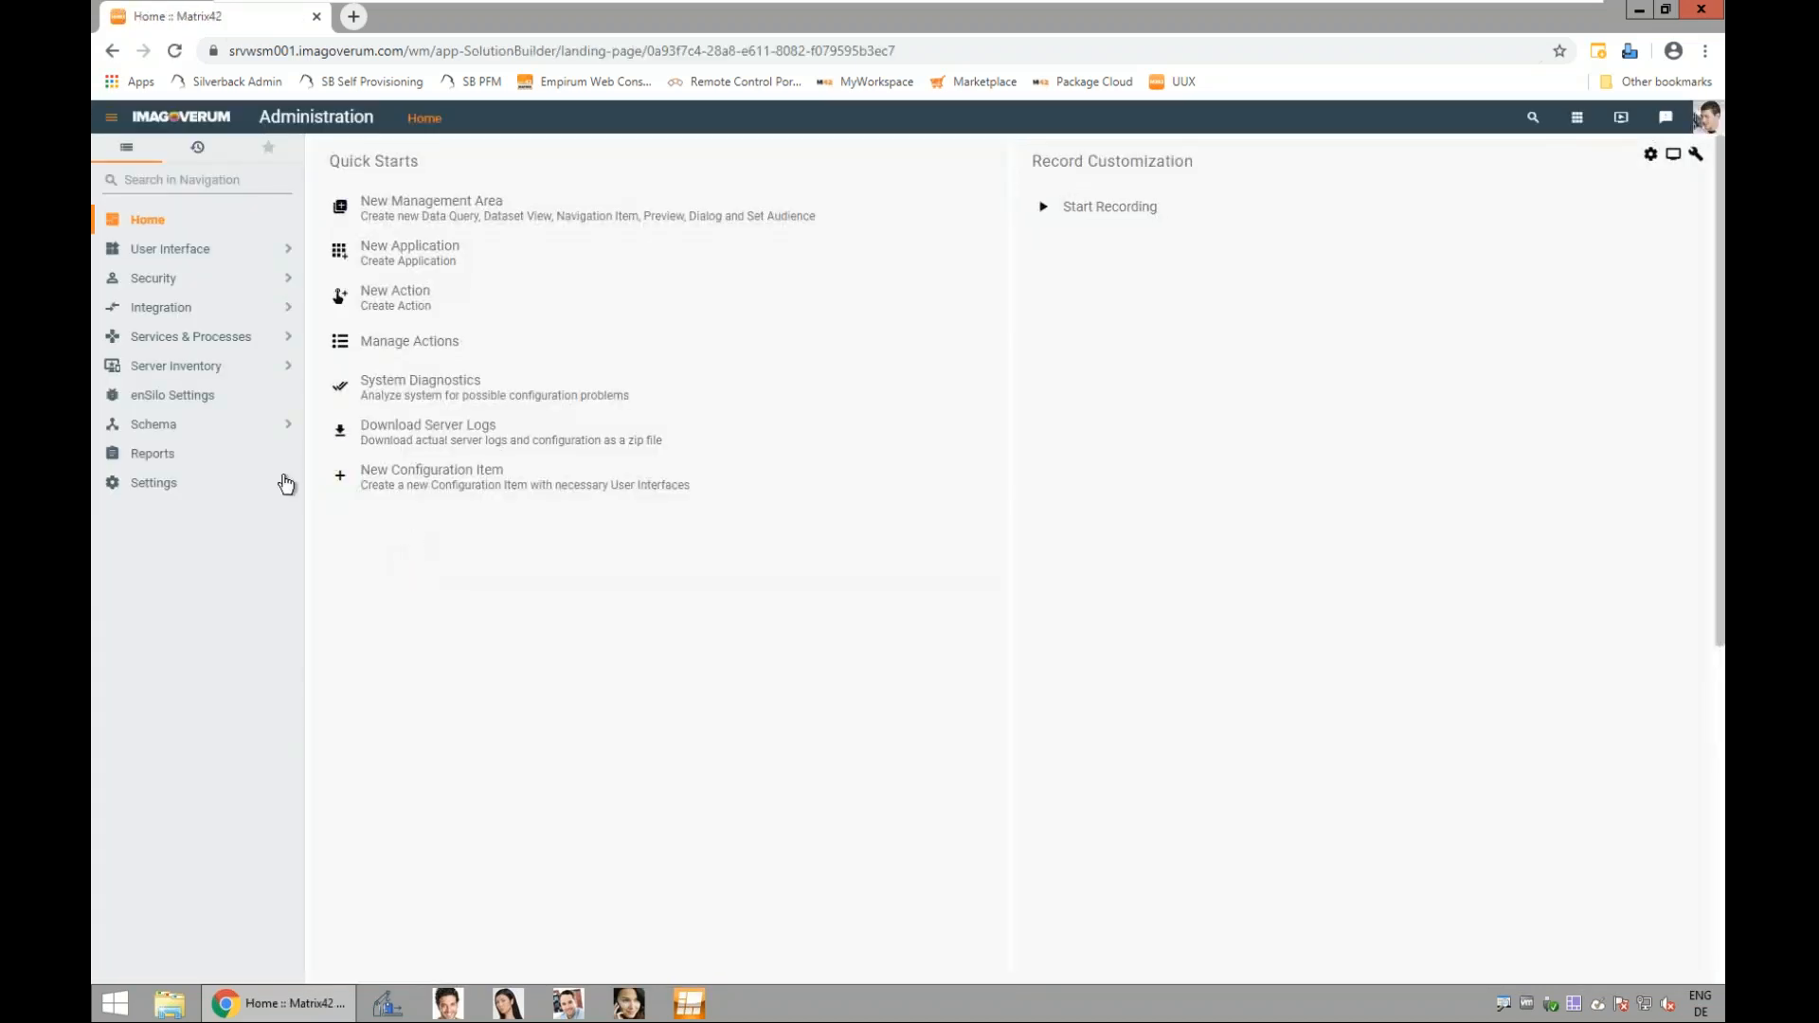
click(200, 432)
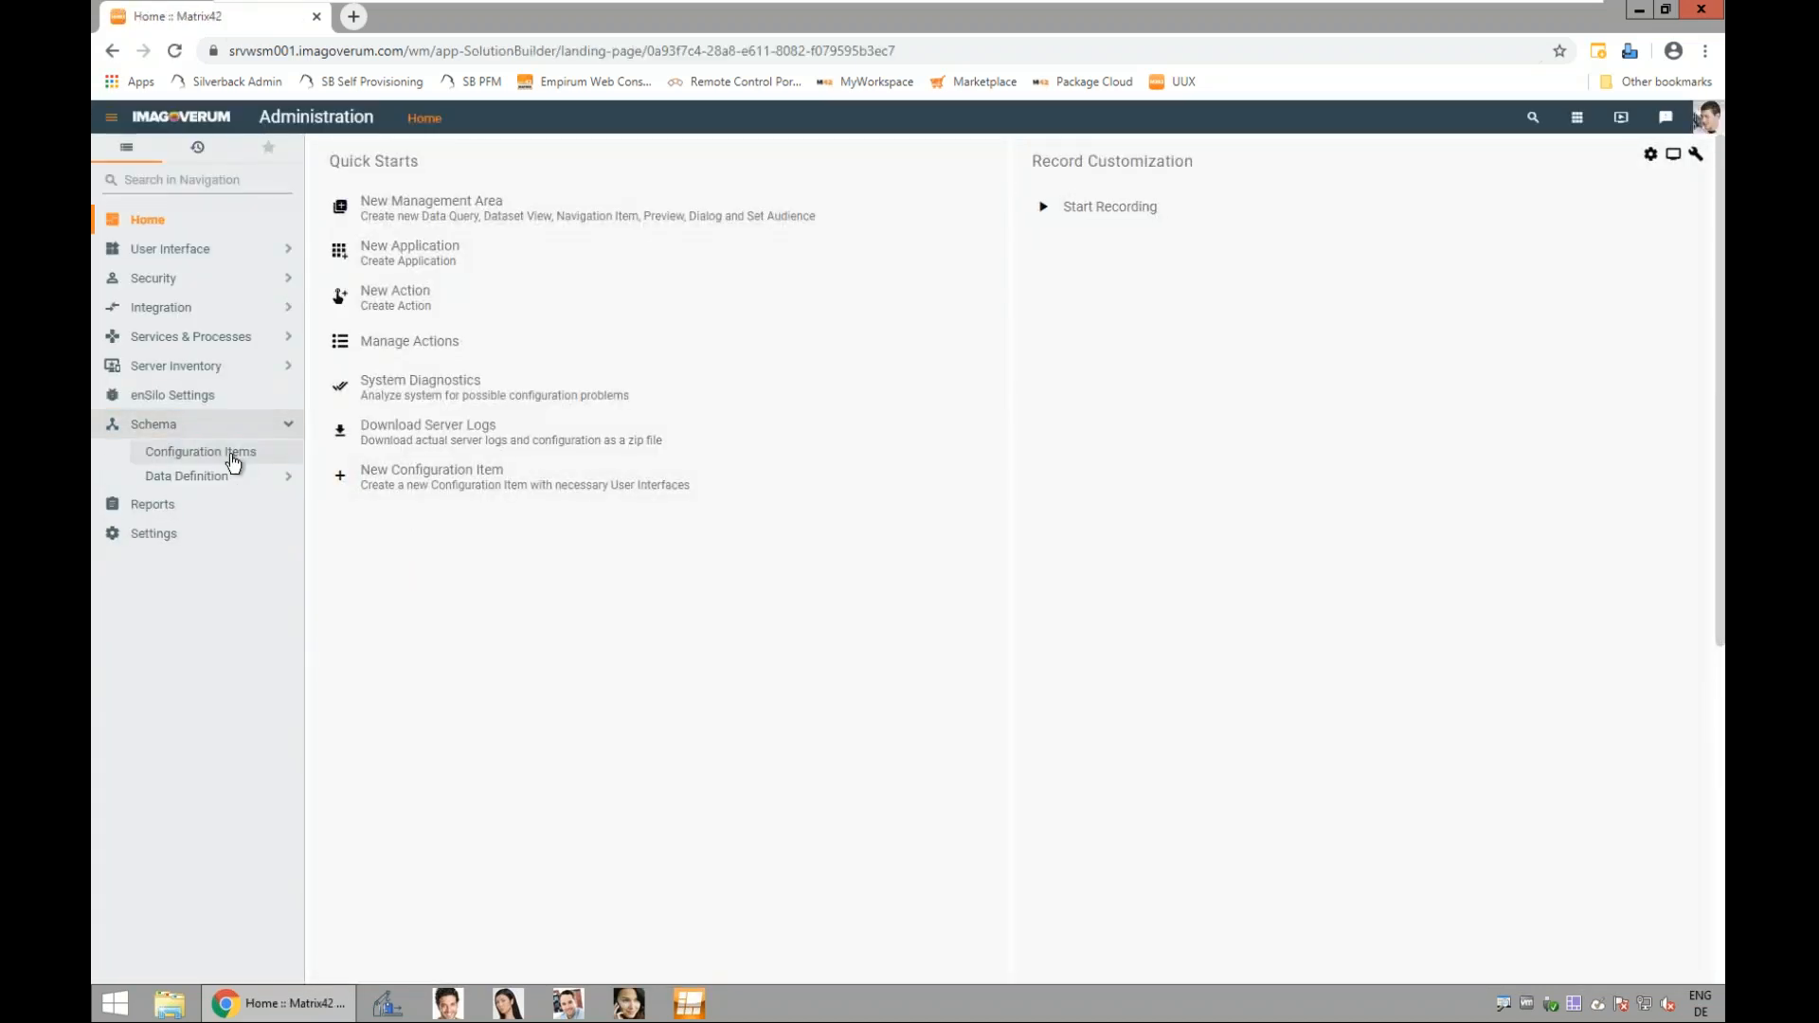
click(233, 460)
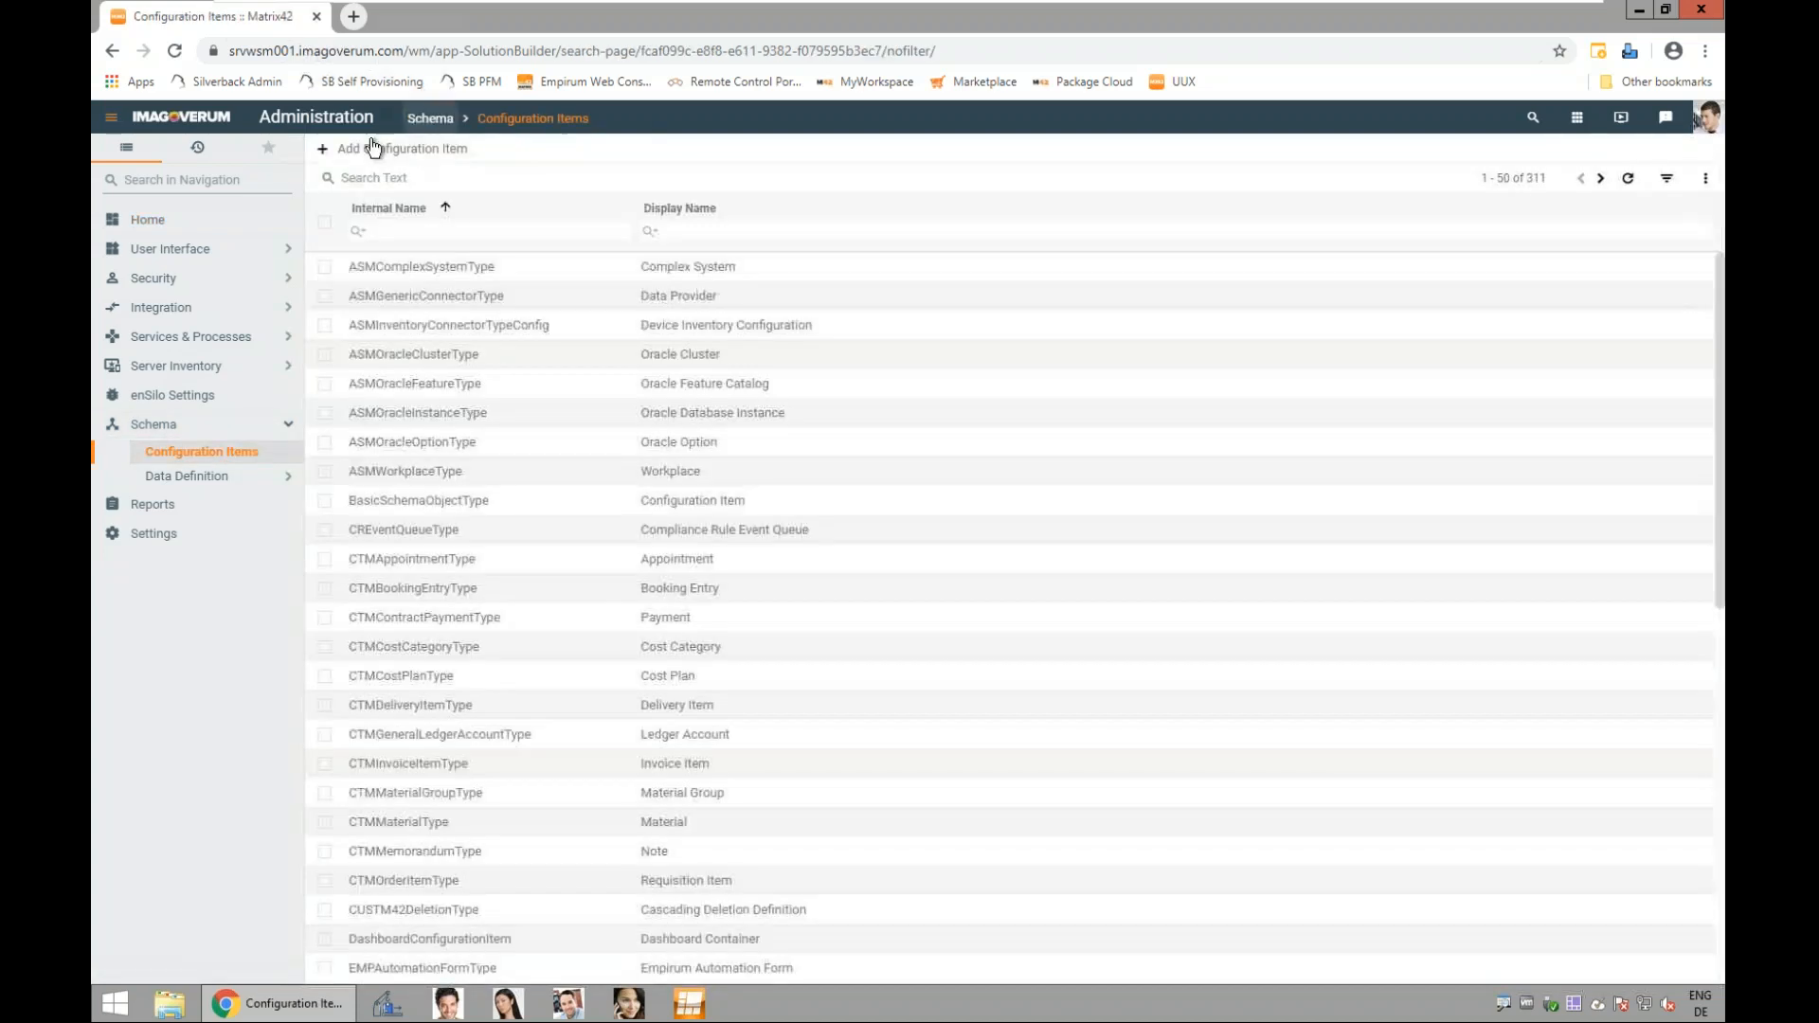
Step: Start a new simple configuration item with internal name Ud_joiner and display name joiner, and proceed to its data definitions
click(365, 154)
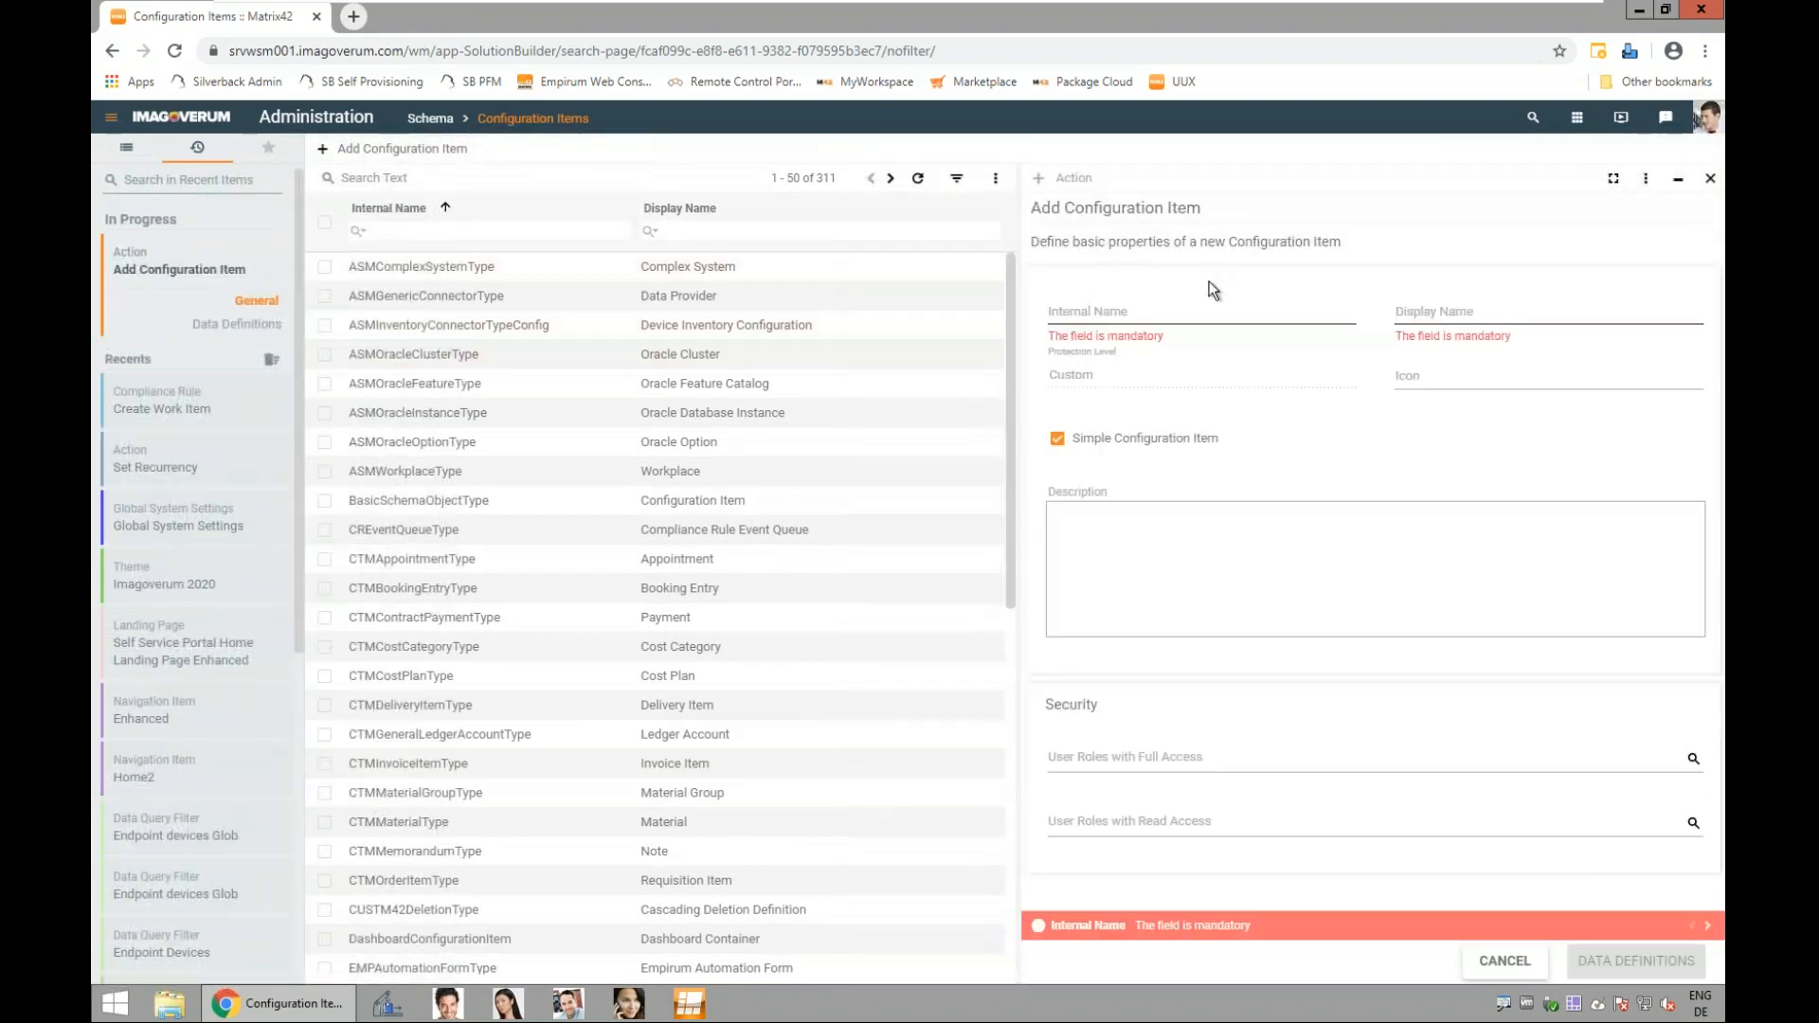
click(1217, 308)
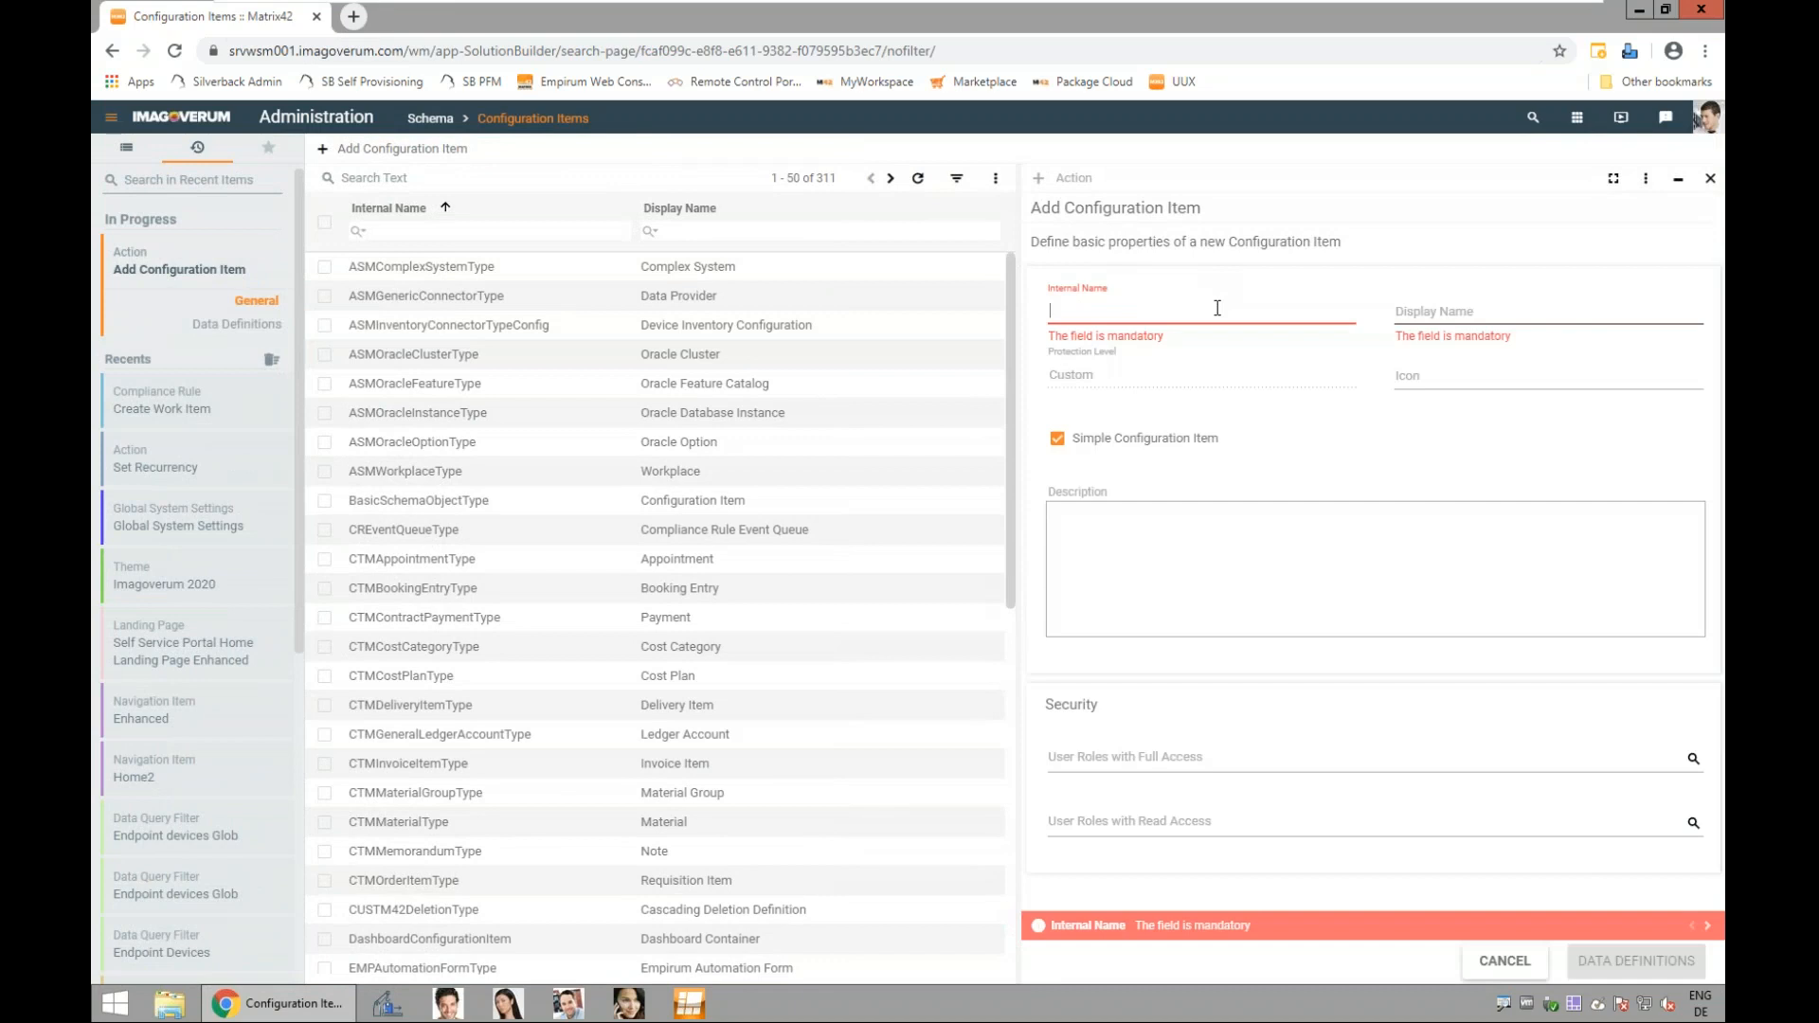
text(joiner)
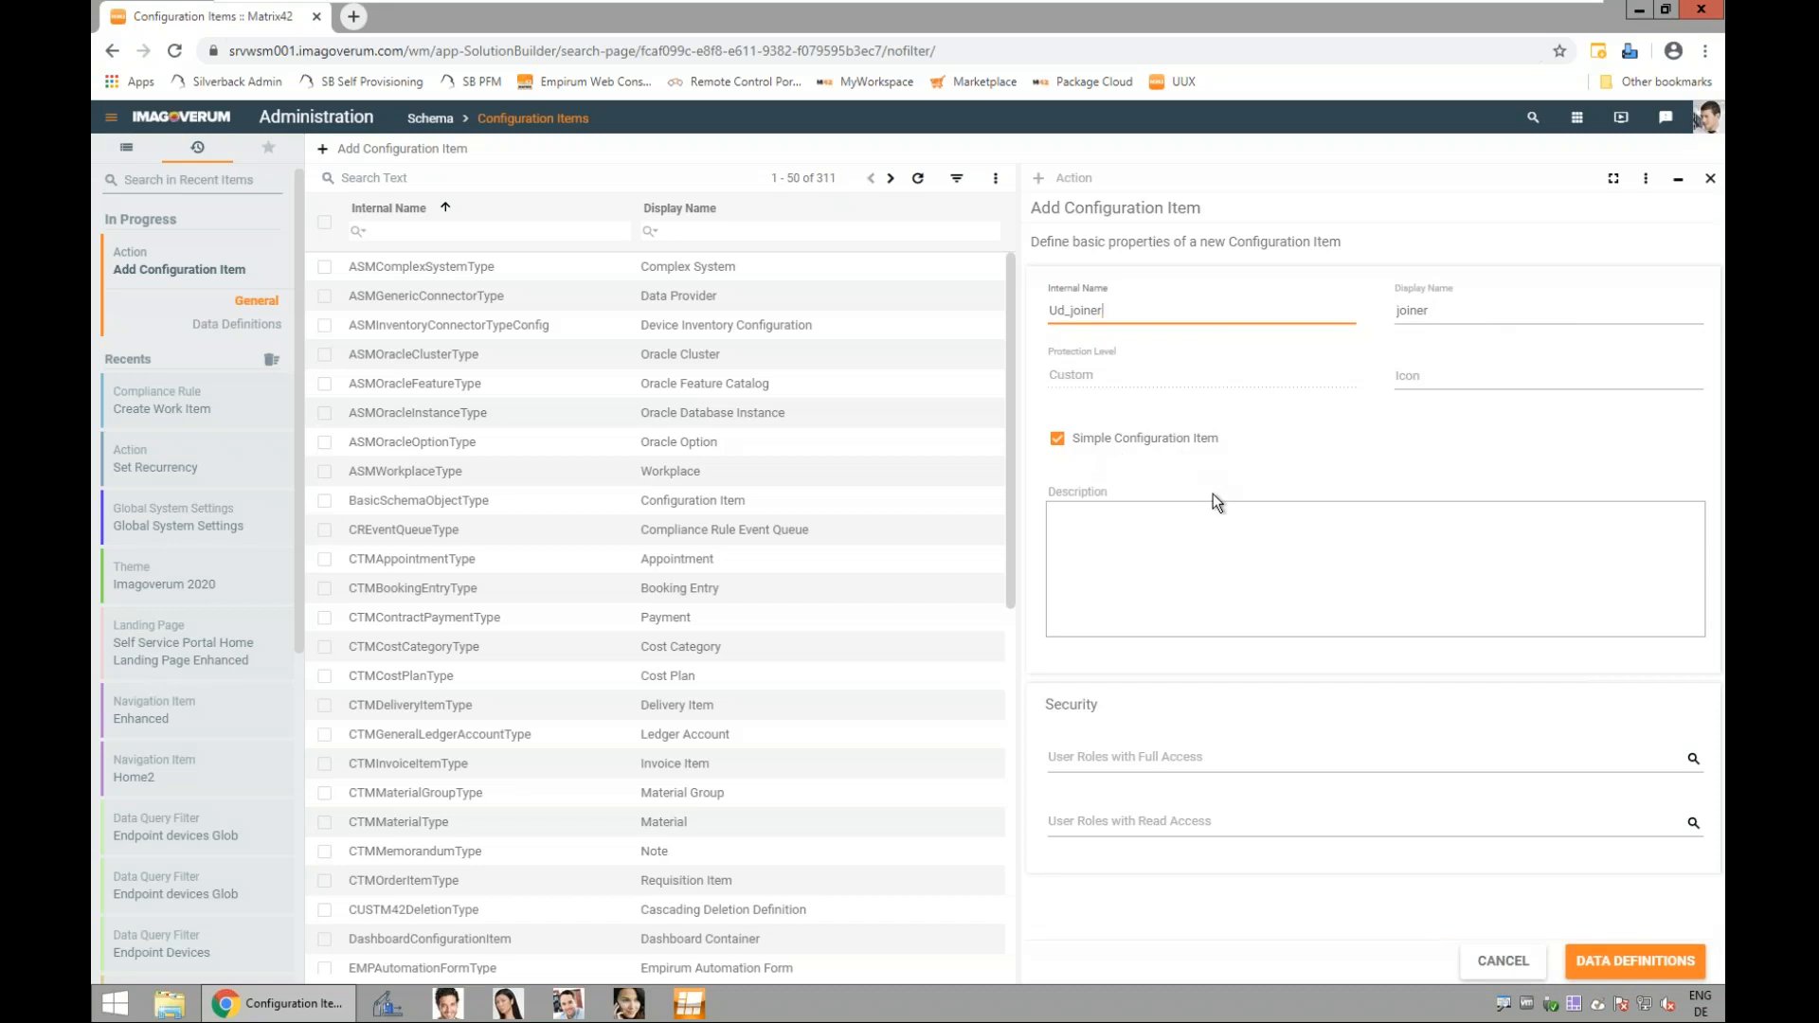
click(1619, 965)
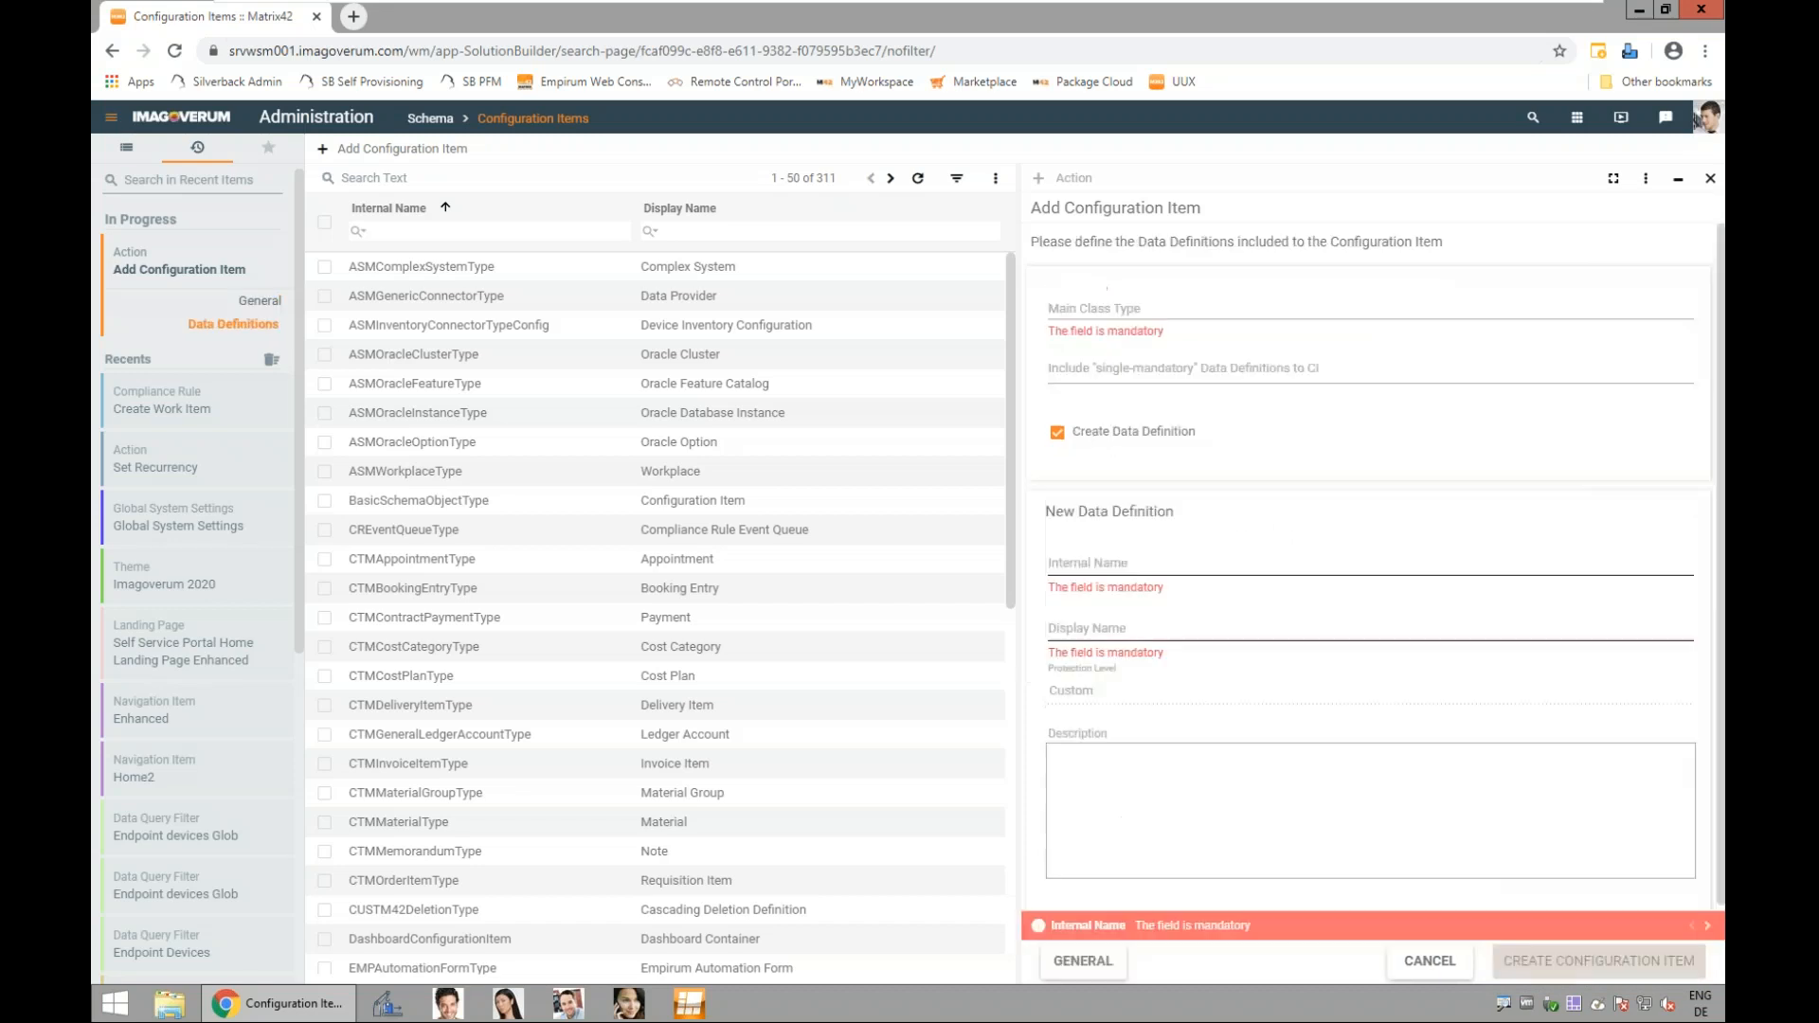
Step: Set the main class type of the new configuration item to ServiceForm Base DataDefinition (SvcServiceFormBase)
click(1145, 308)
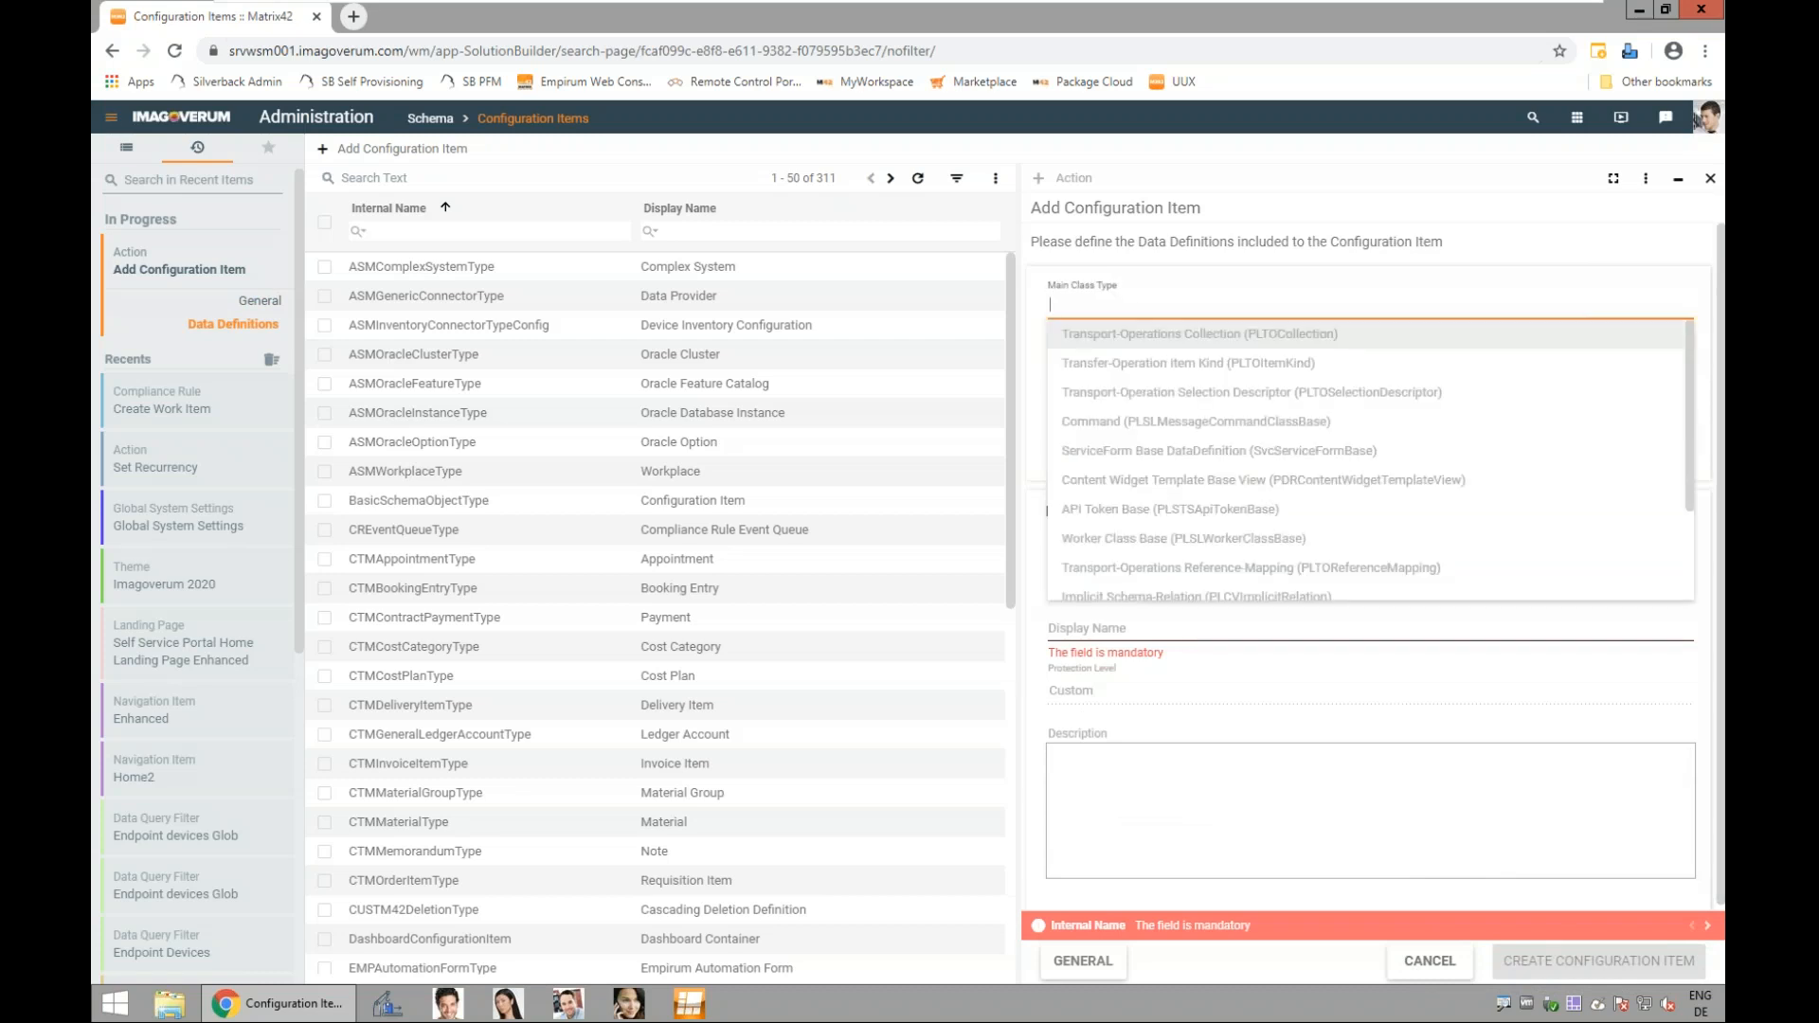
text(serv)
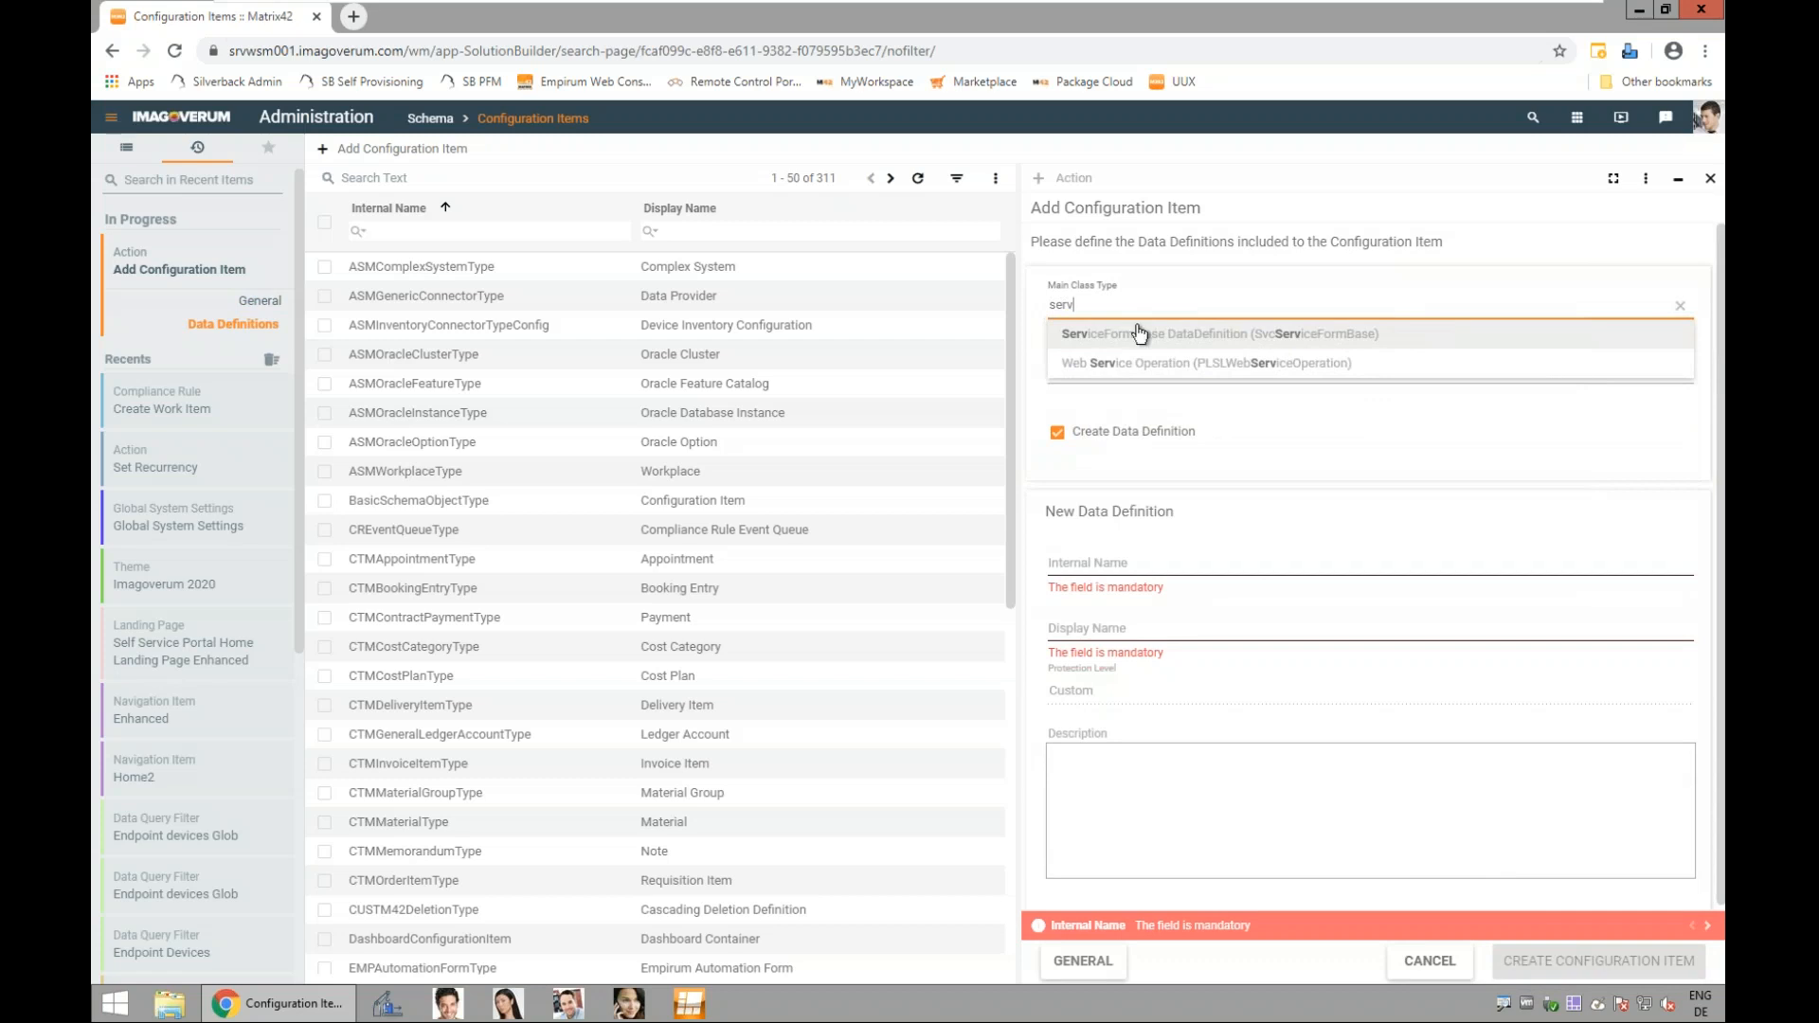
click(1263, 335)
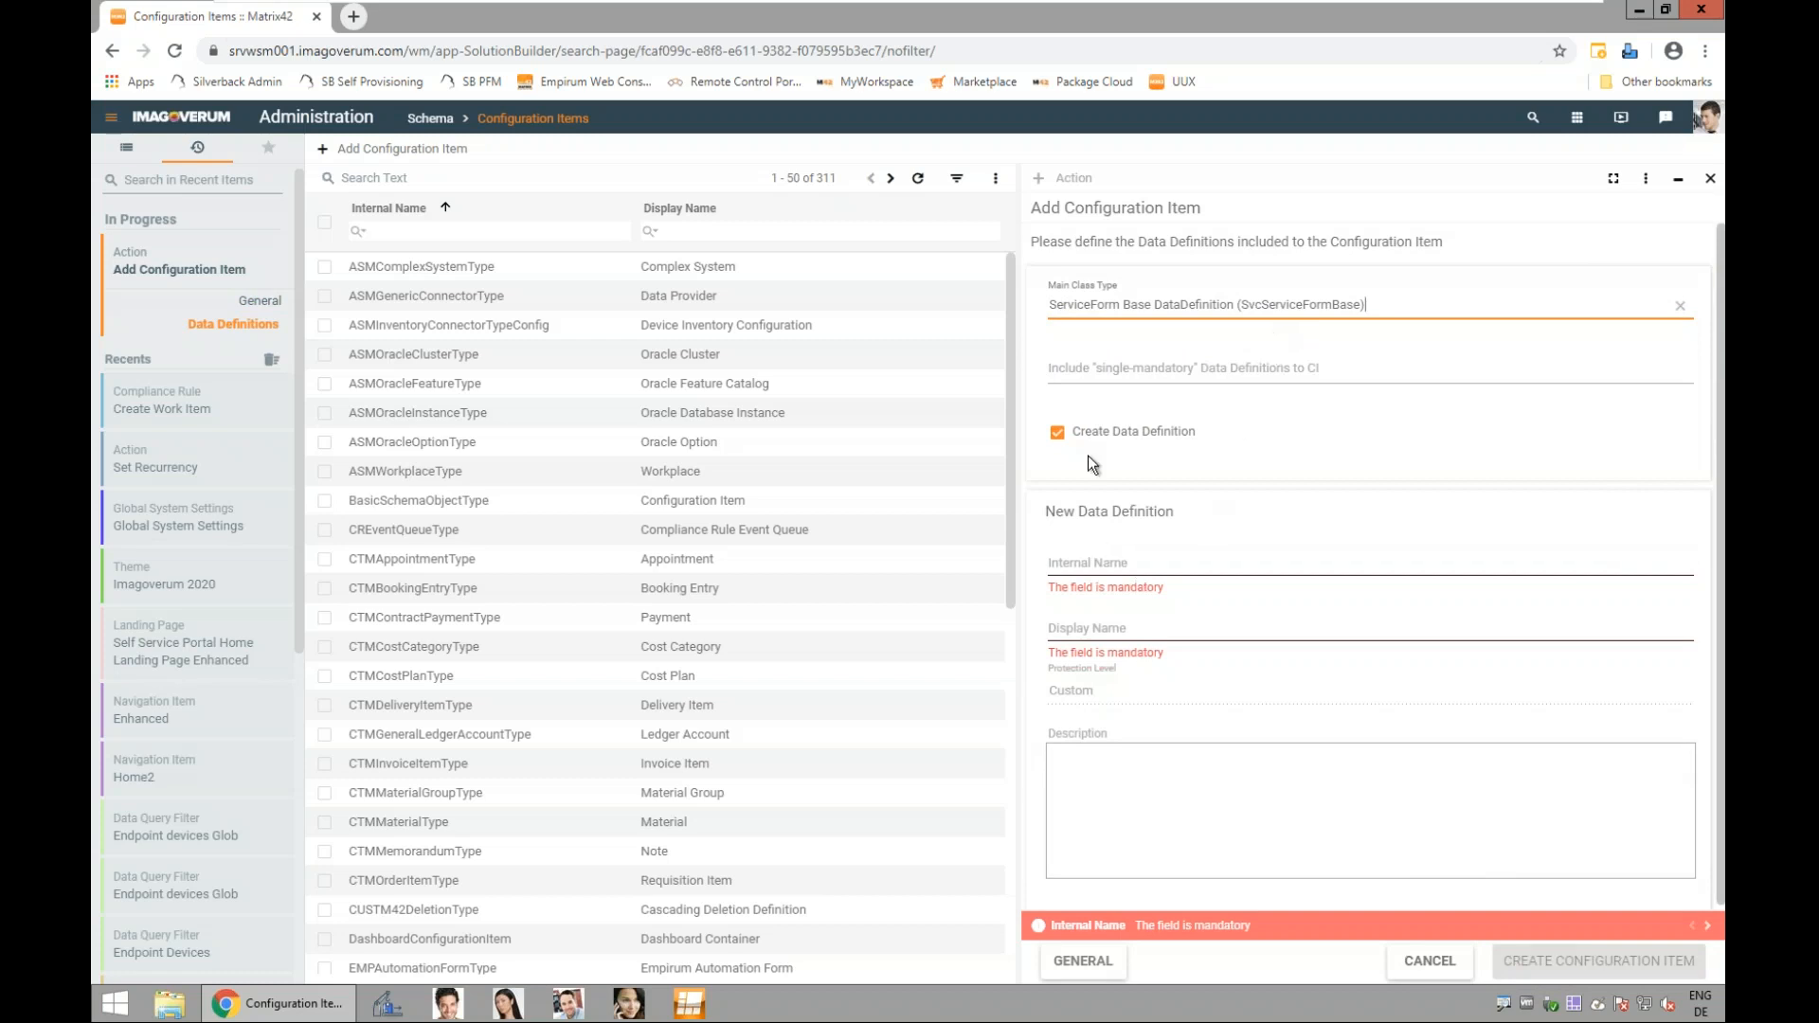
Step: Name the new data definition Ud_JoinerDD with display name Joiner, create the configuration item and close the wizard without building a user interface
click(1108, 565)
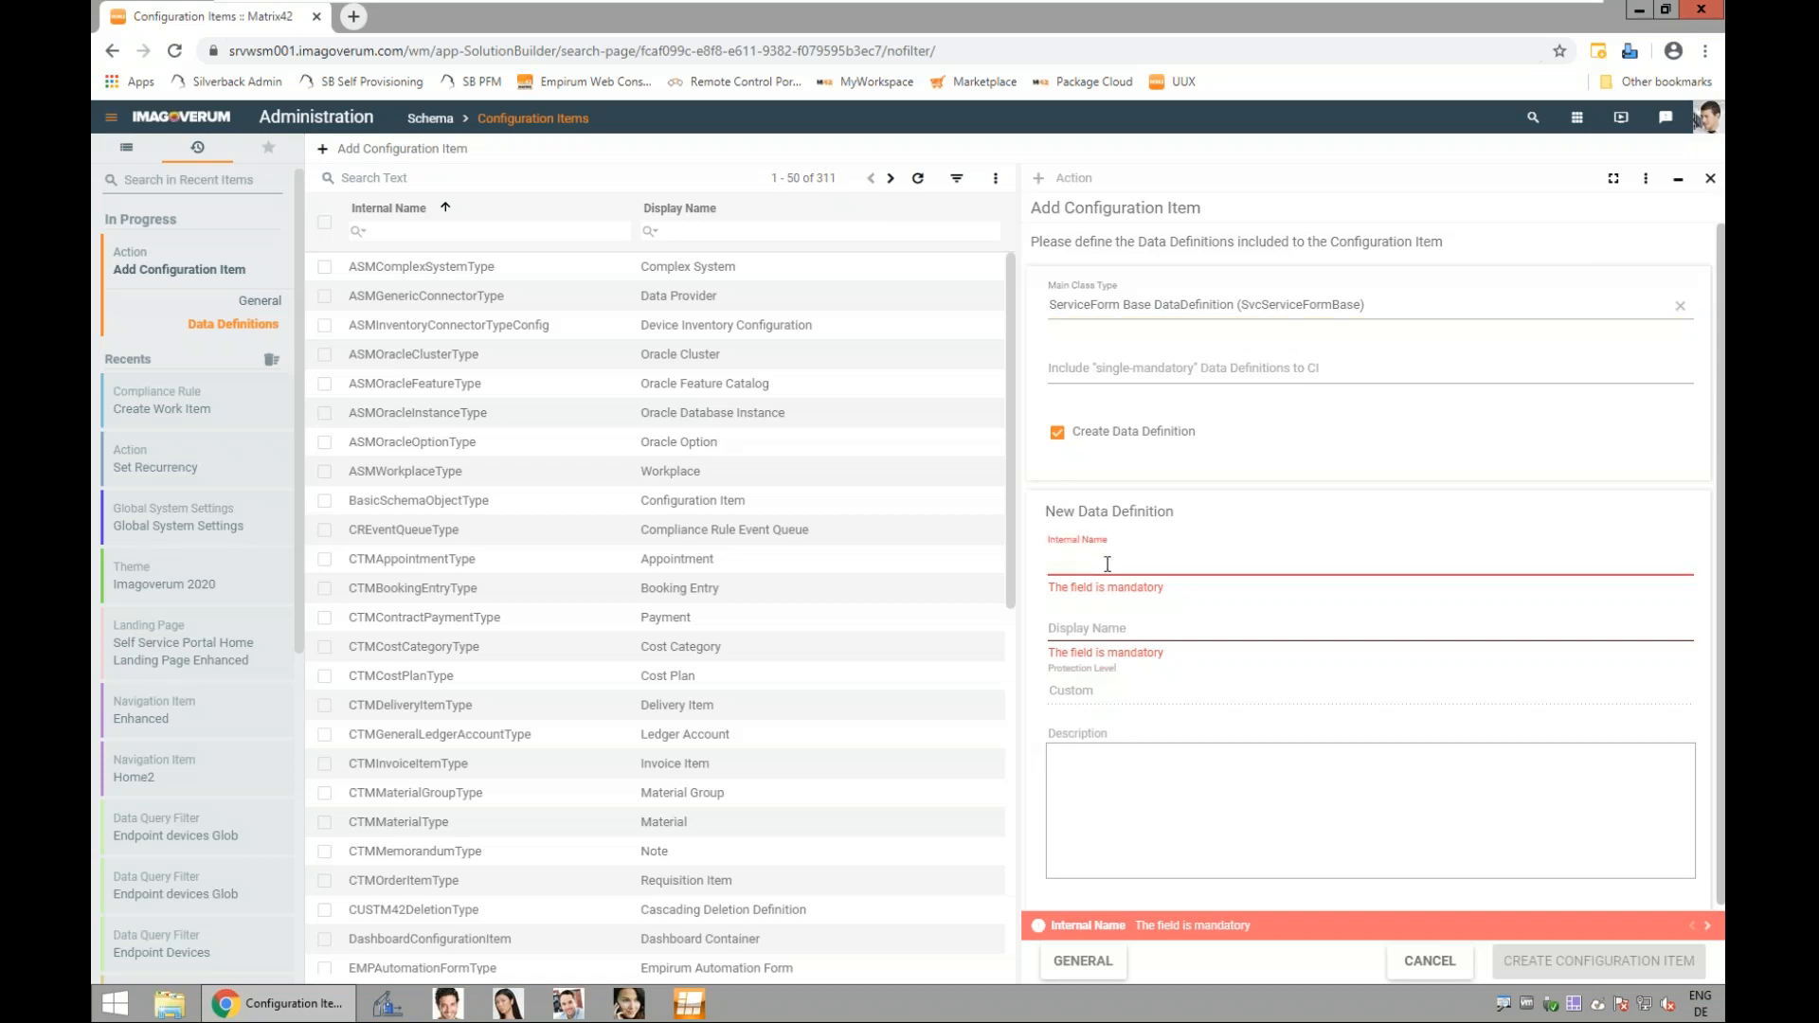
text(JoinerDD)
click(1132, 627)
text(JoinerD)
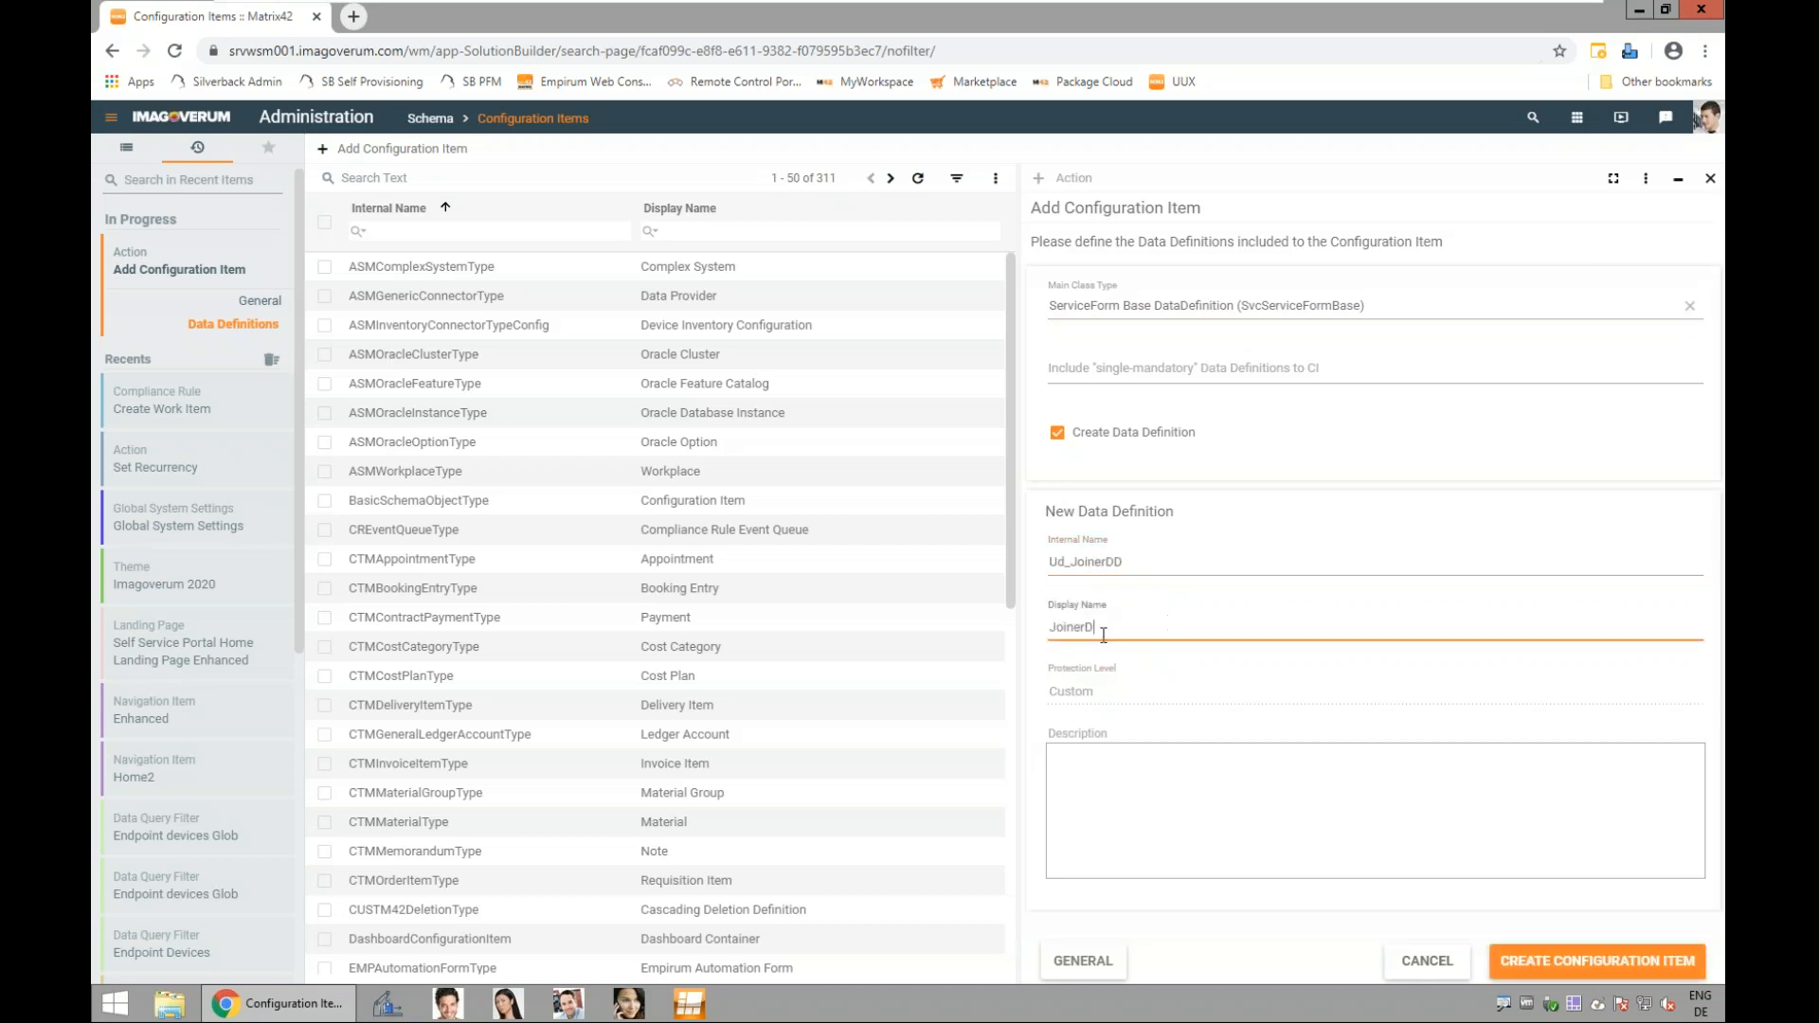
key(BackSpace)
click(1581, 963)
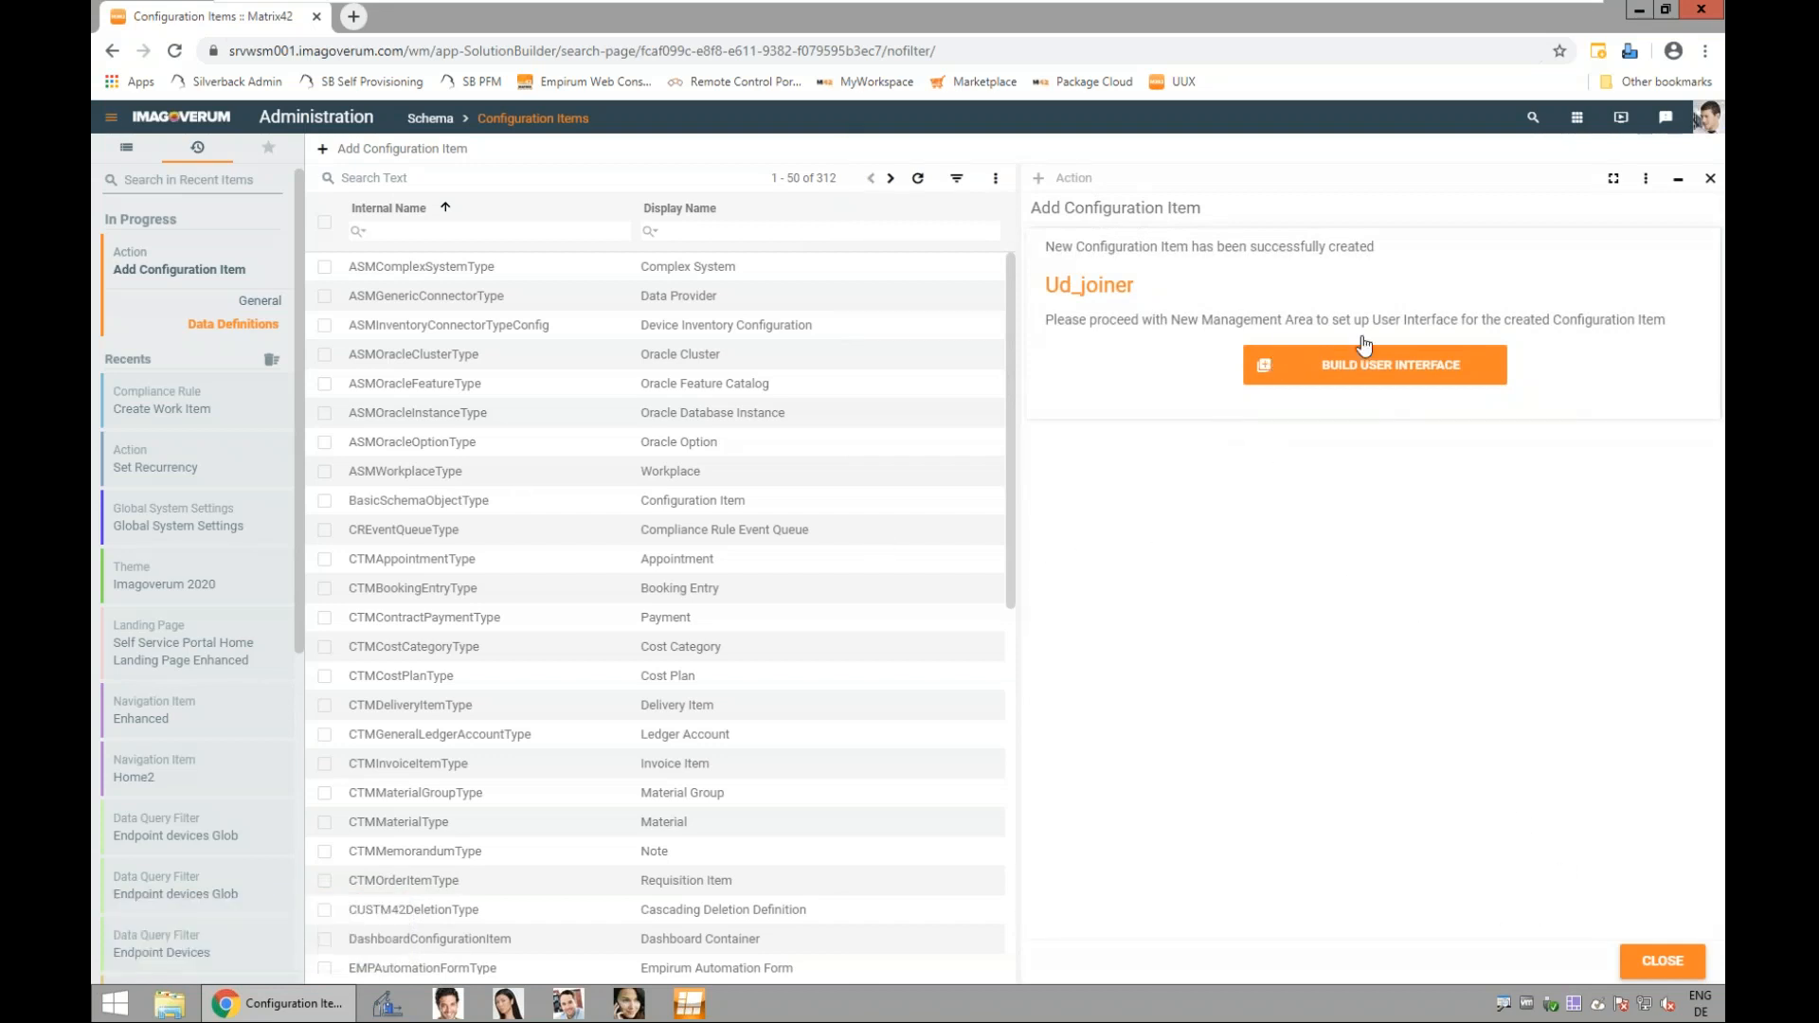
click(1660, 963)
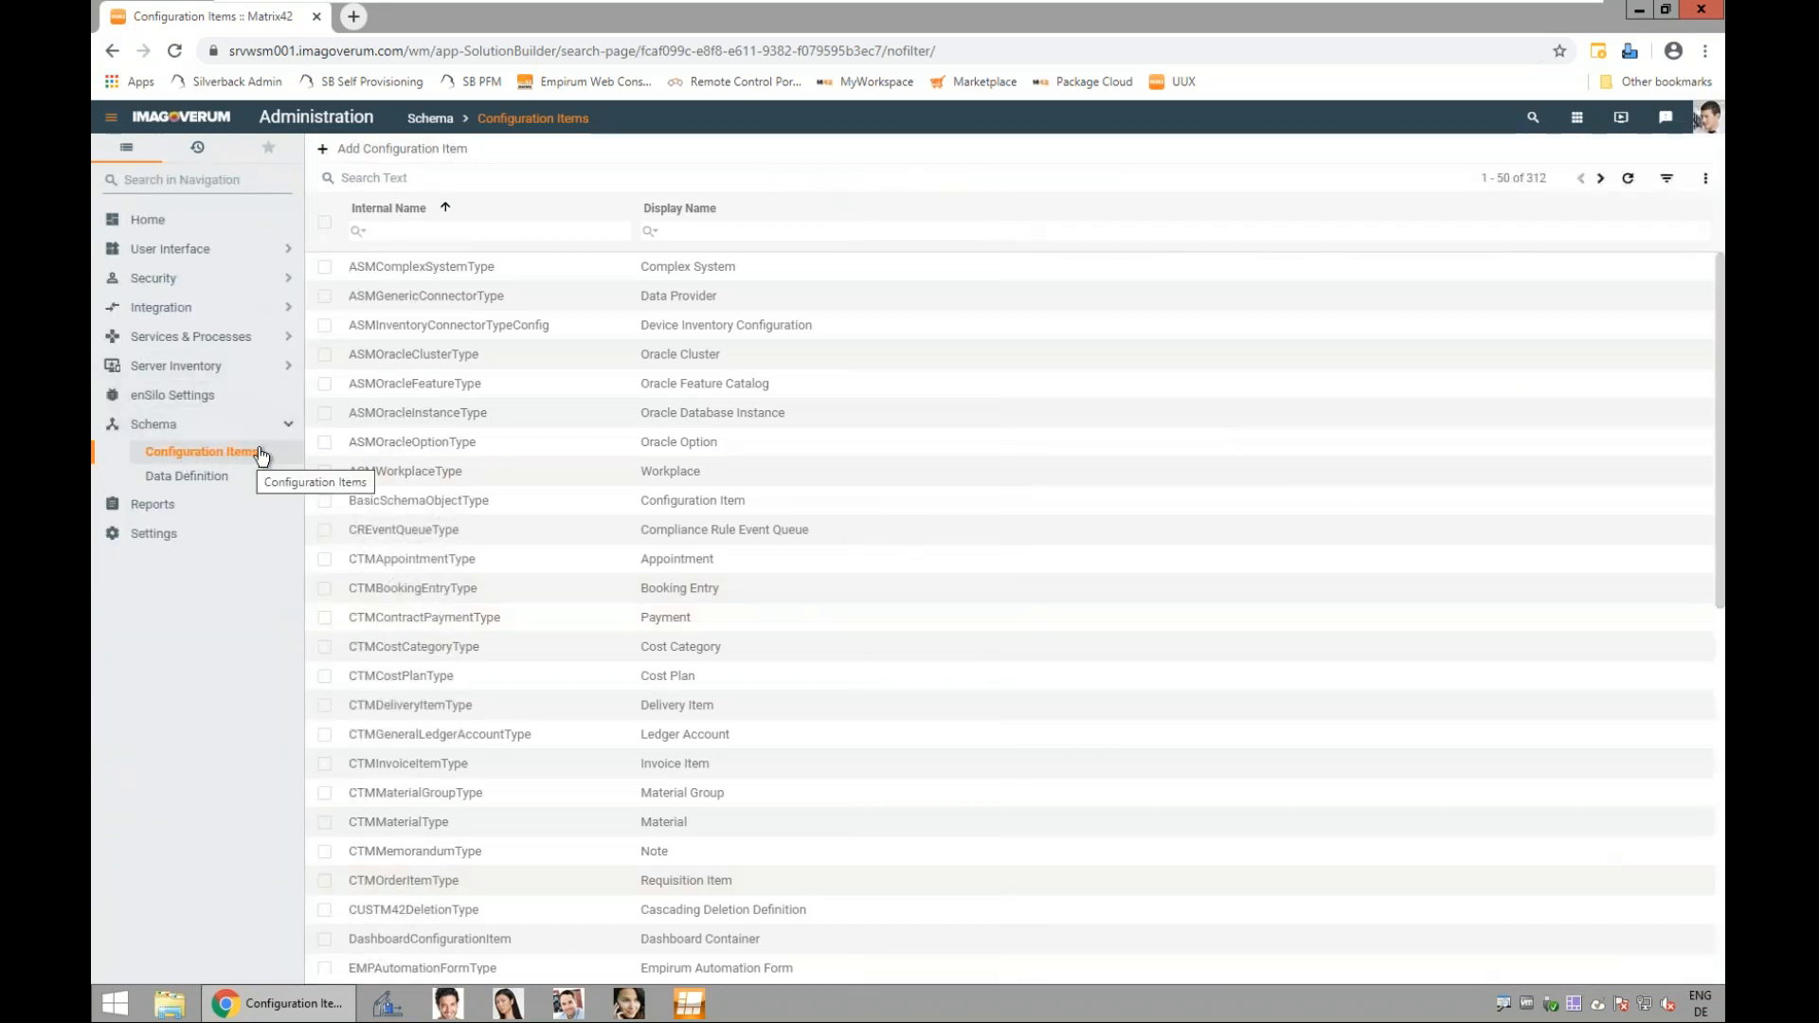
Step: Search the configuration items for "join"
click(386, 181)
text(join)
key(Return)
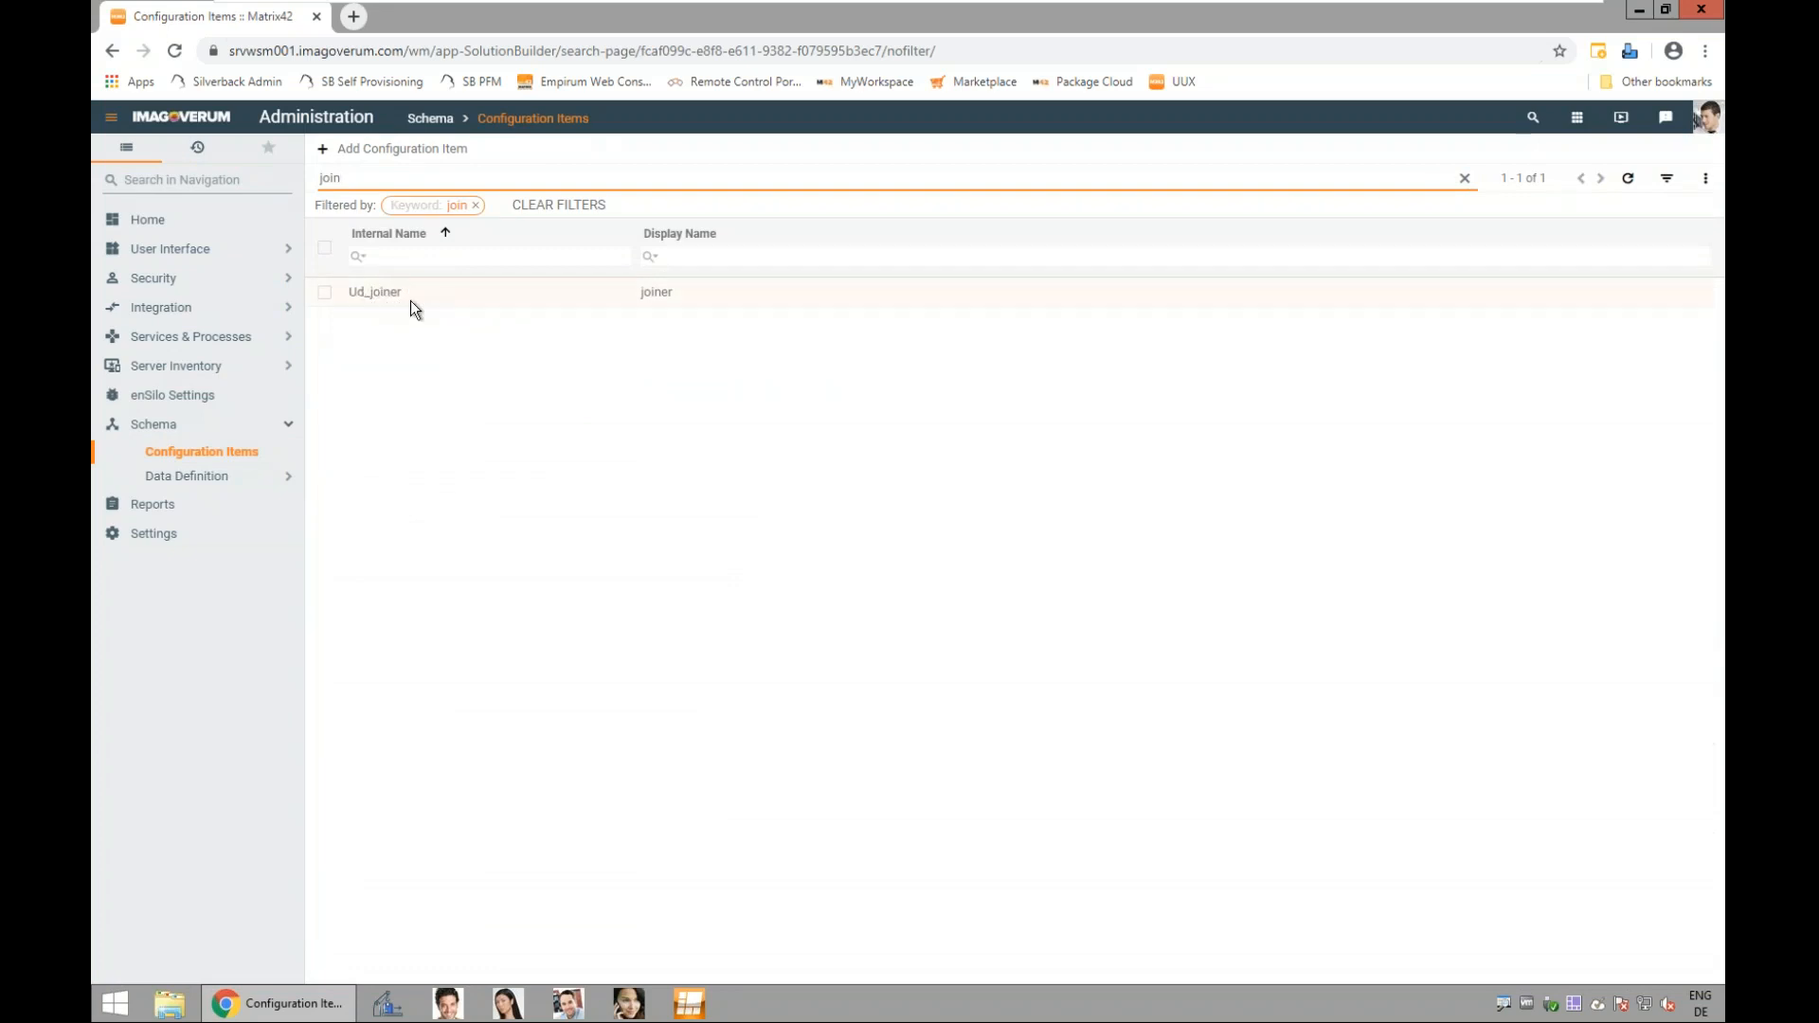
Step: Search the data definitions for "join" and open Ud_JoinerDD for editing
click(184, 480)
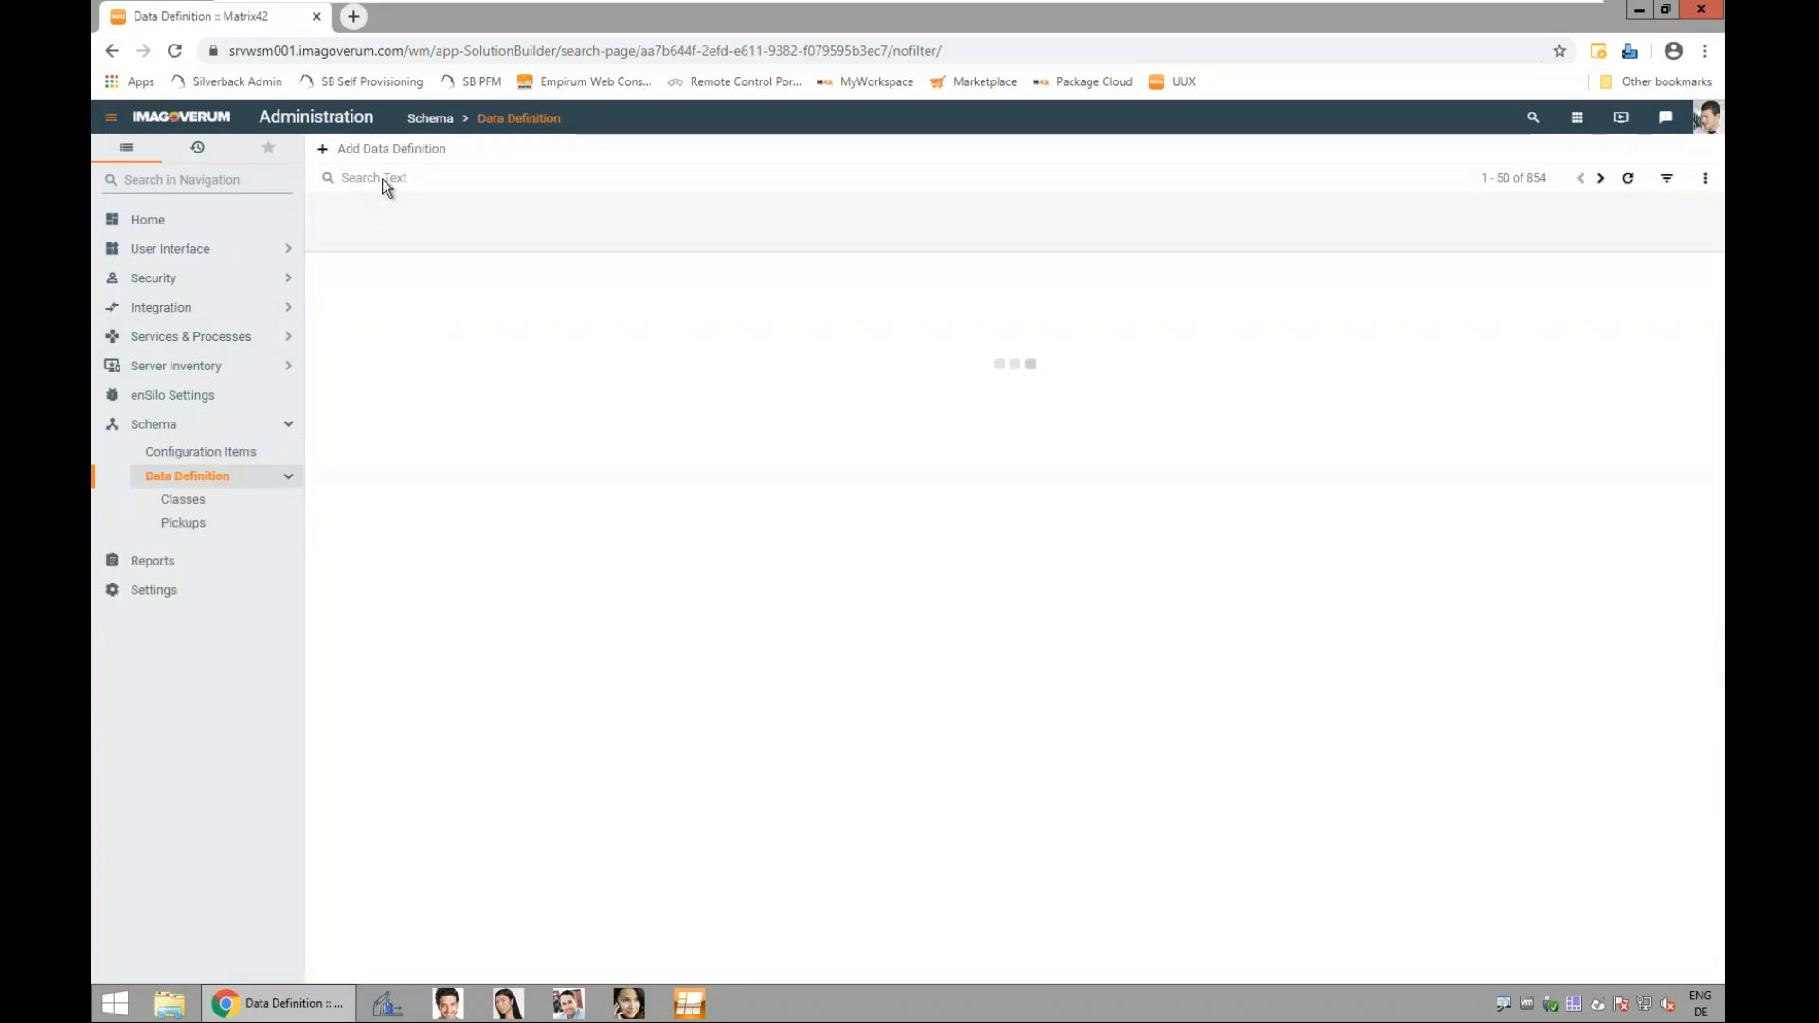
text(join)
key(Return)
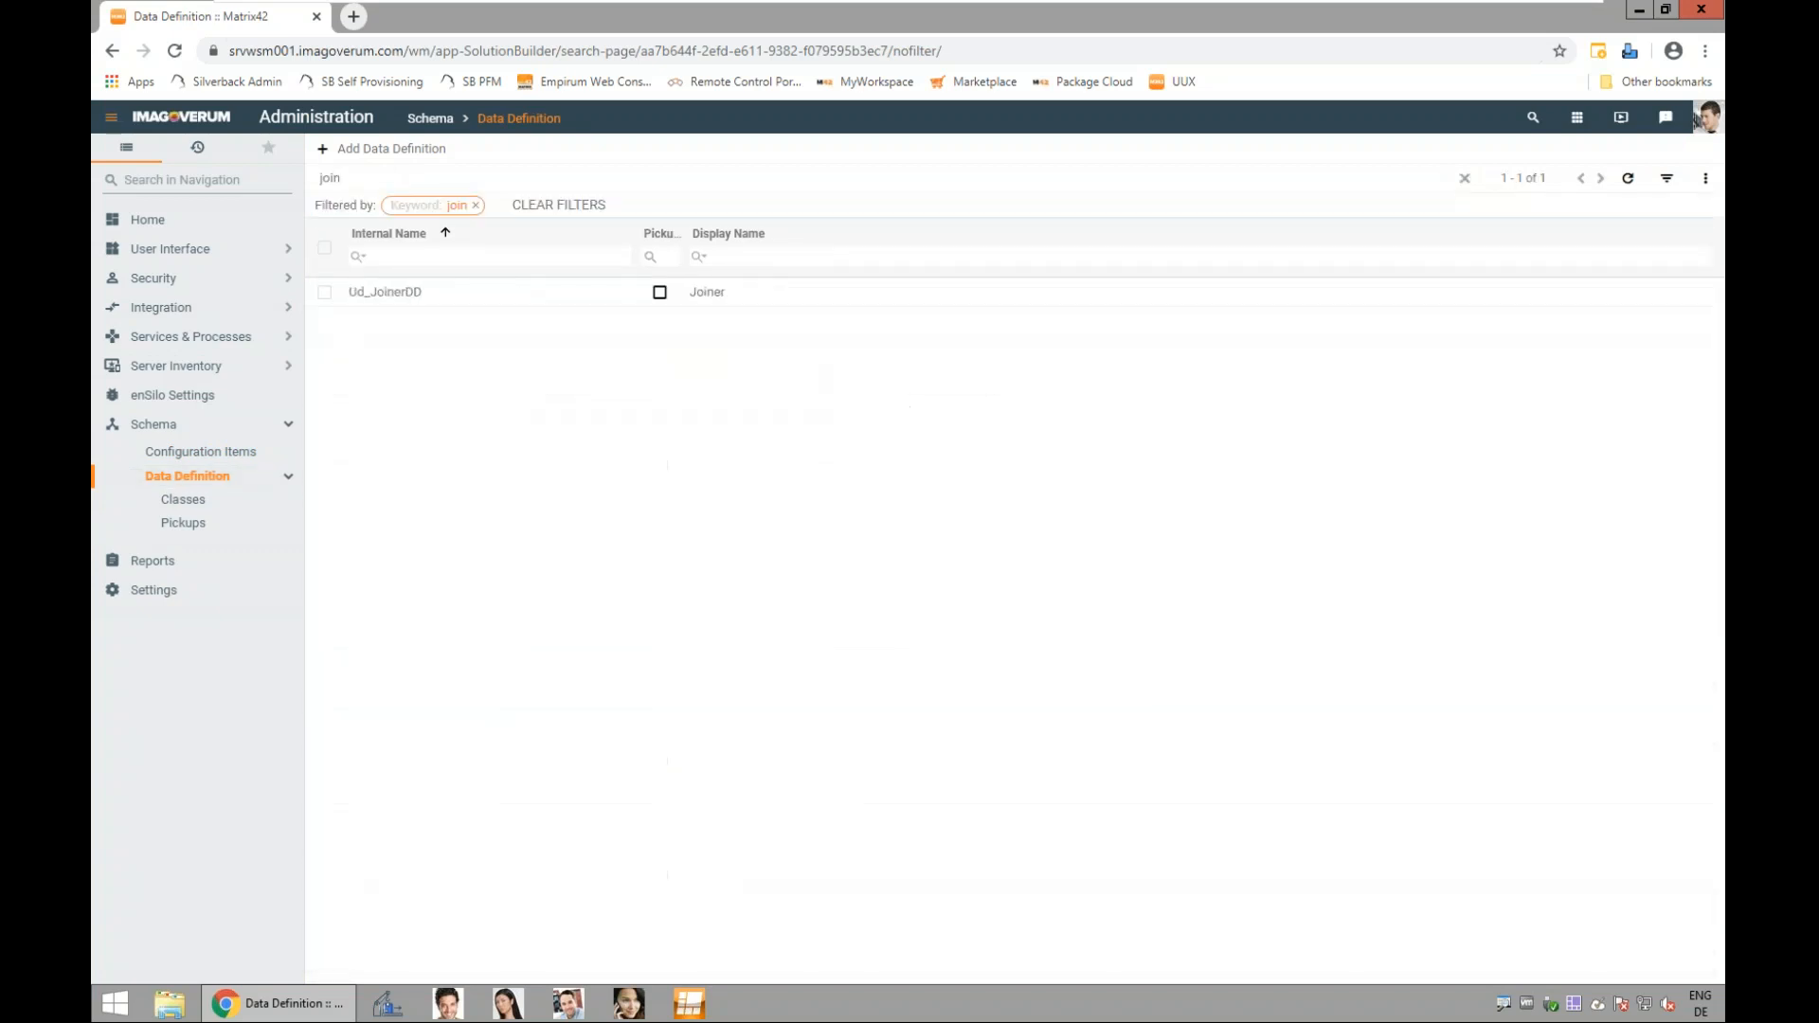
right_click(422, 292)
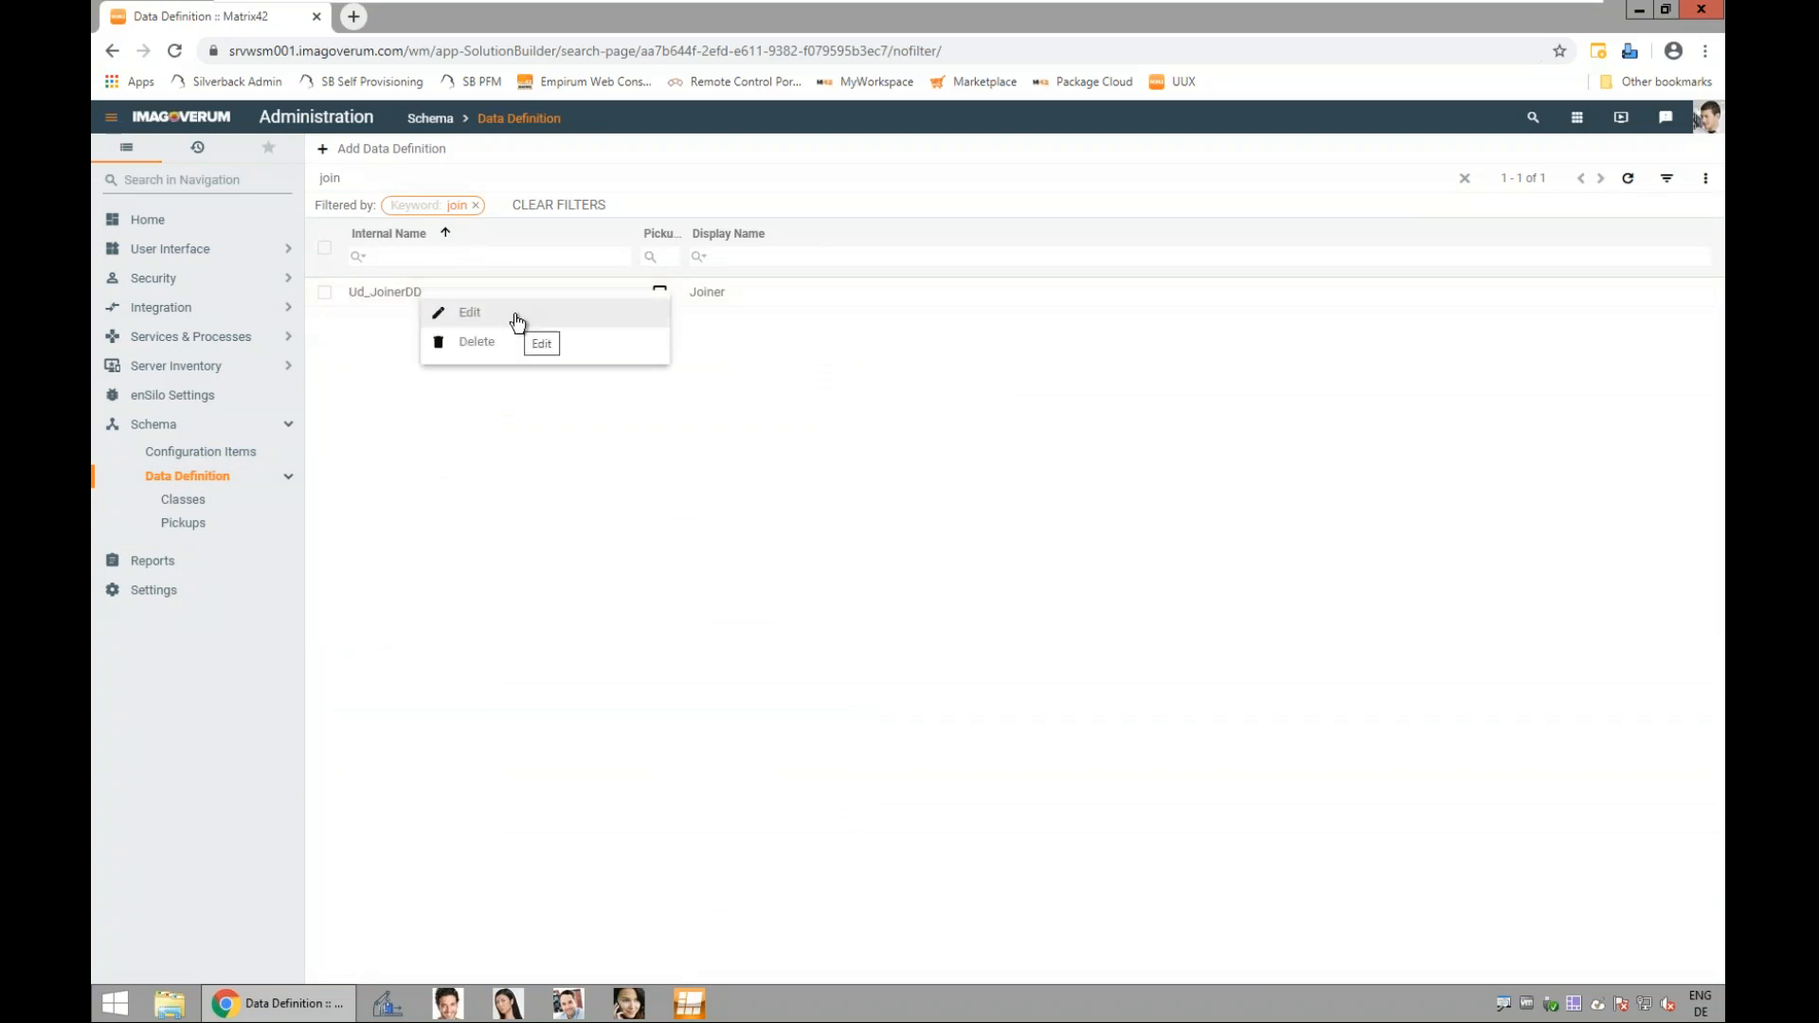
click(514, 313)
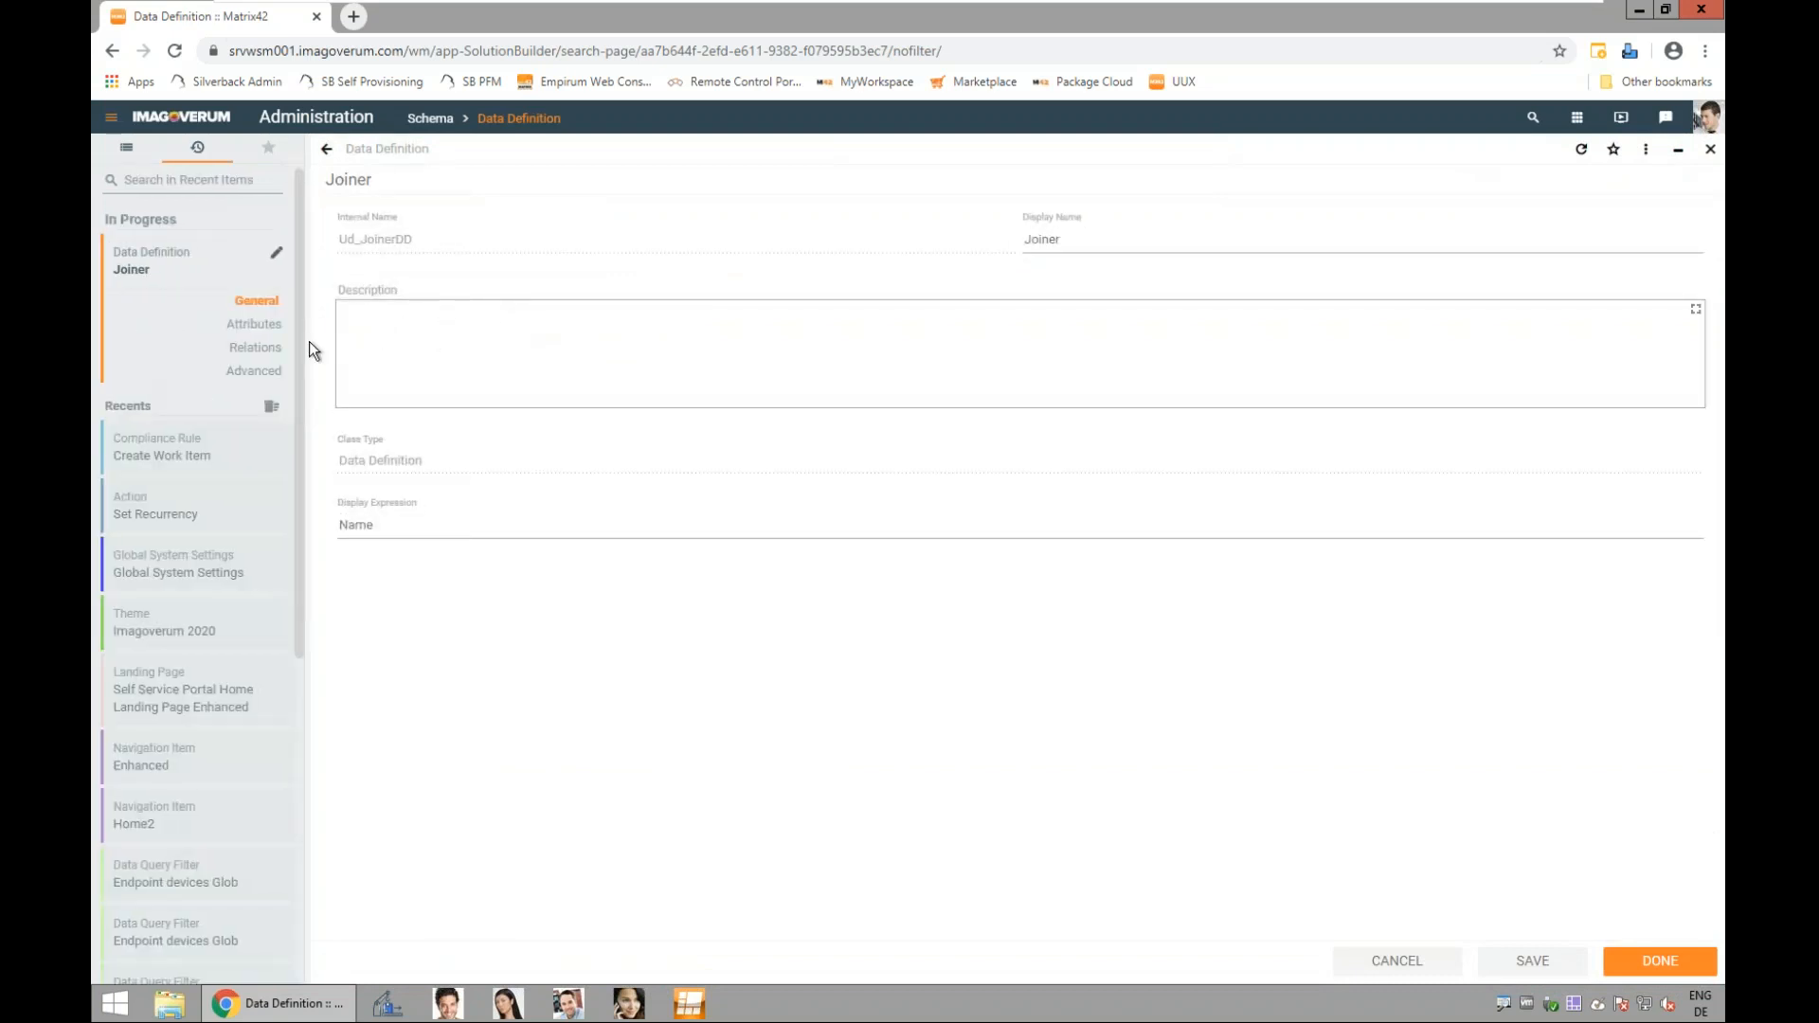
Step: Add a StringType attribute named Firstname with length 100 to the Joiner data definition, and save the definition
click(268, 327)
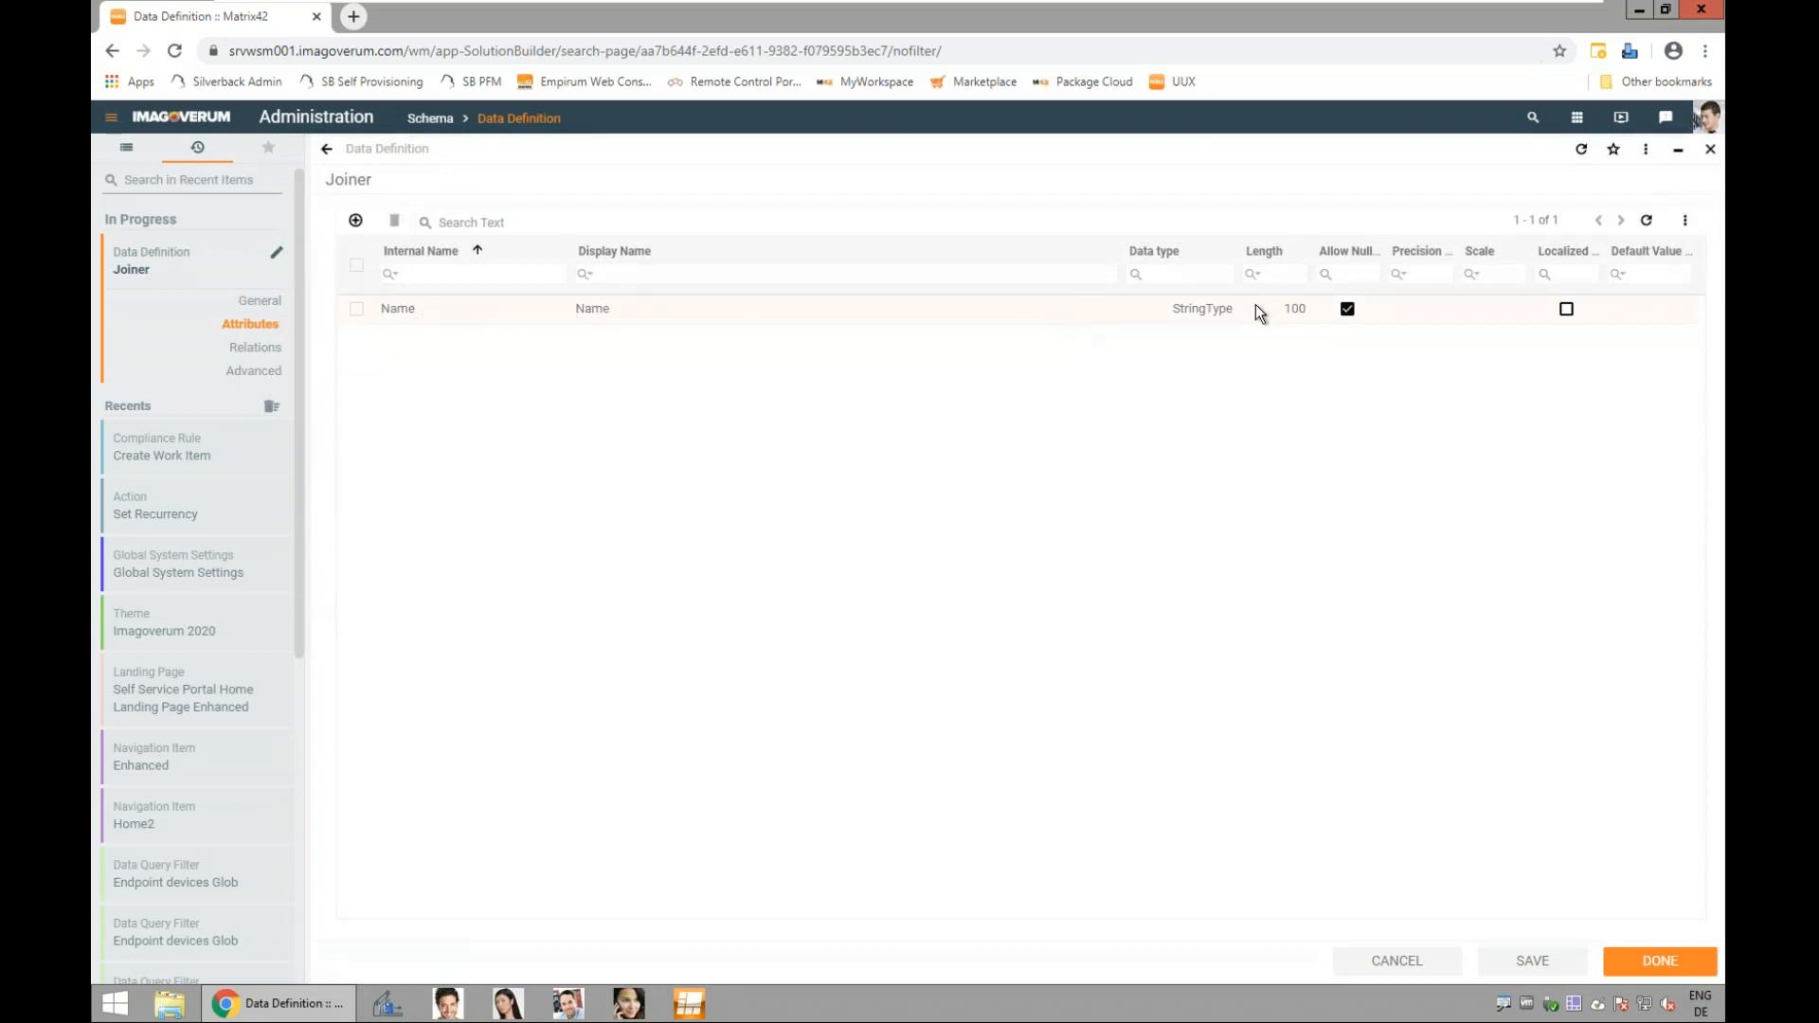
click(355, 223)
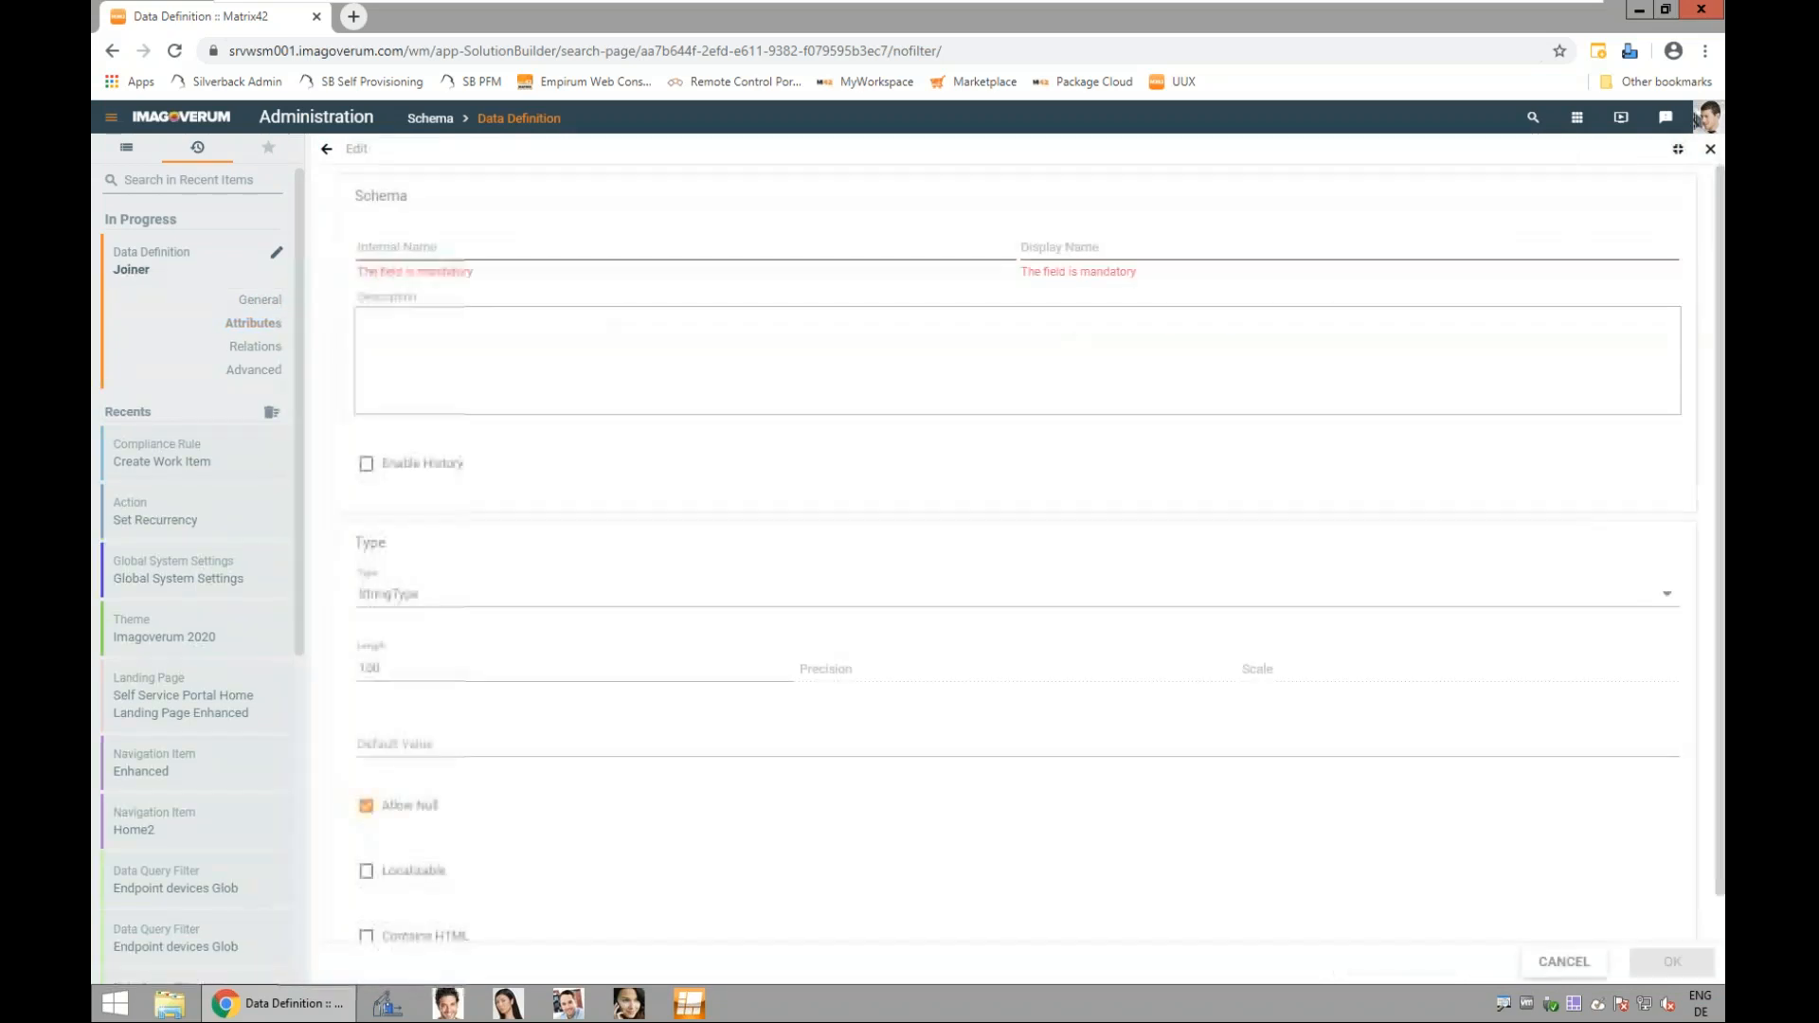
click(441, 248)
text(Firstname)
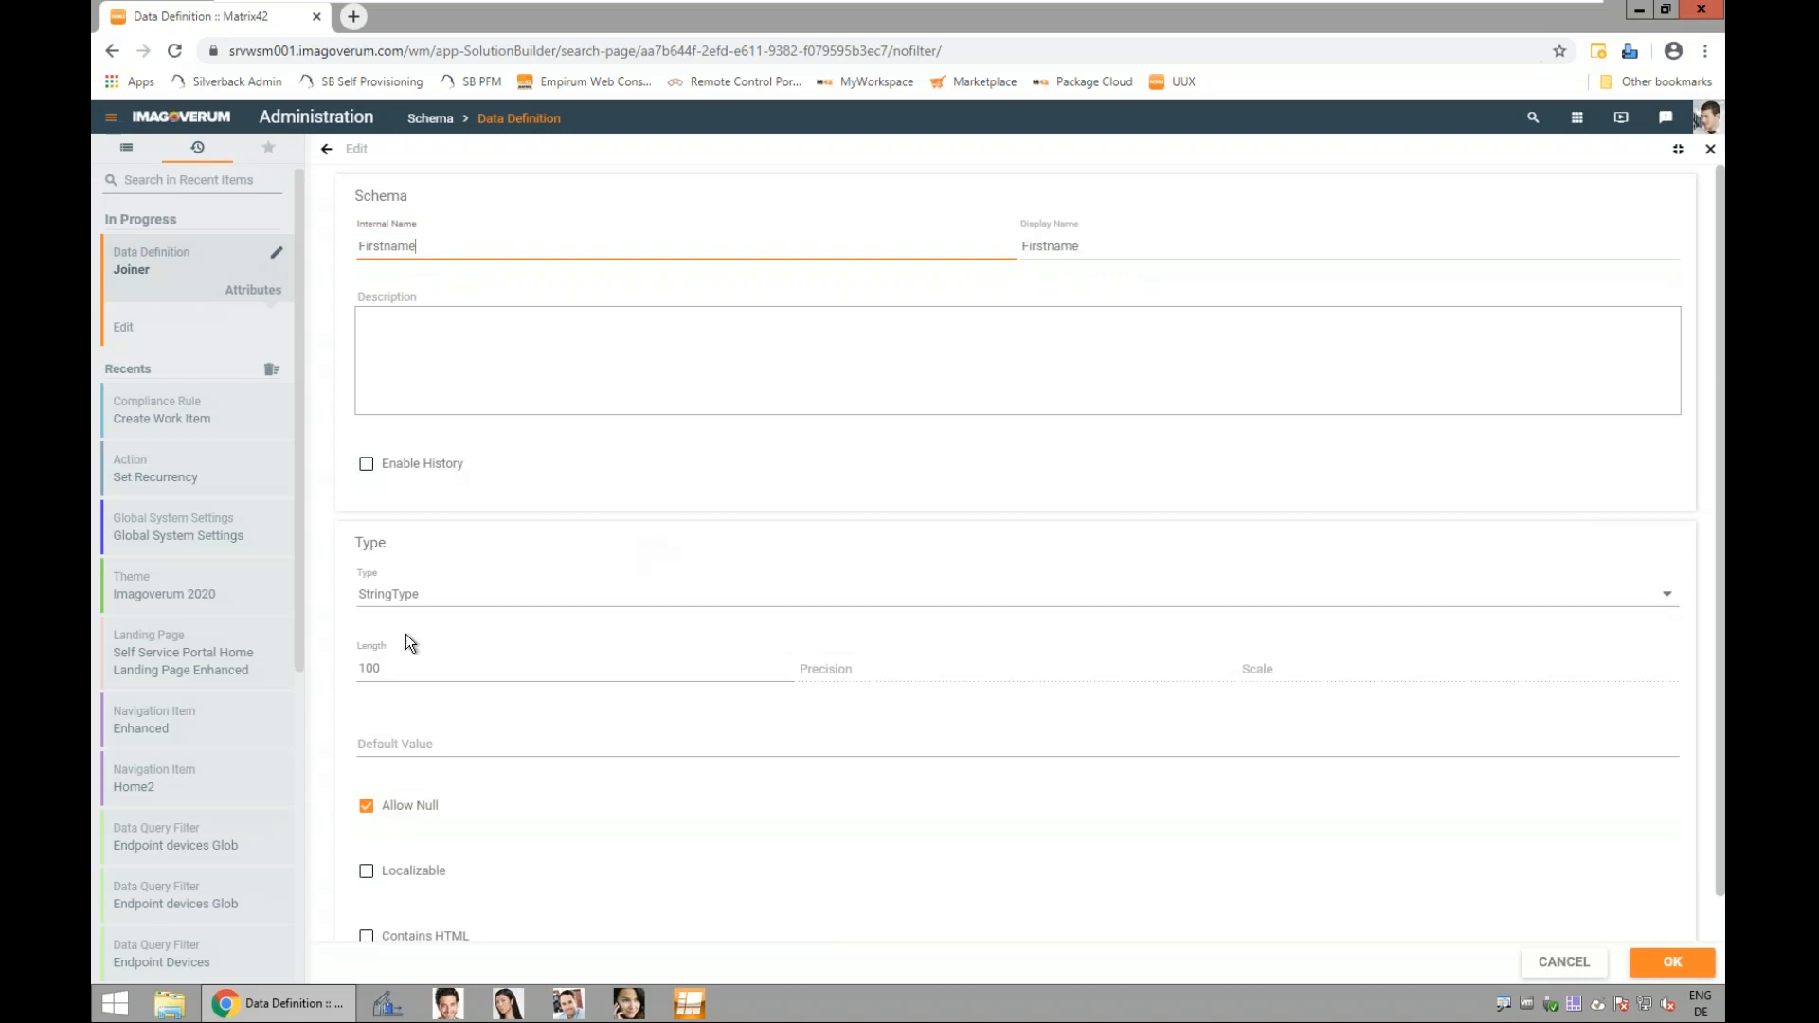
click(1655, 967)
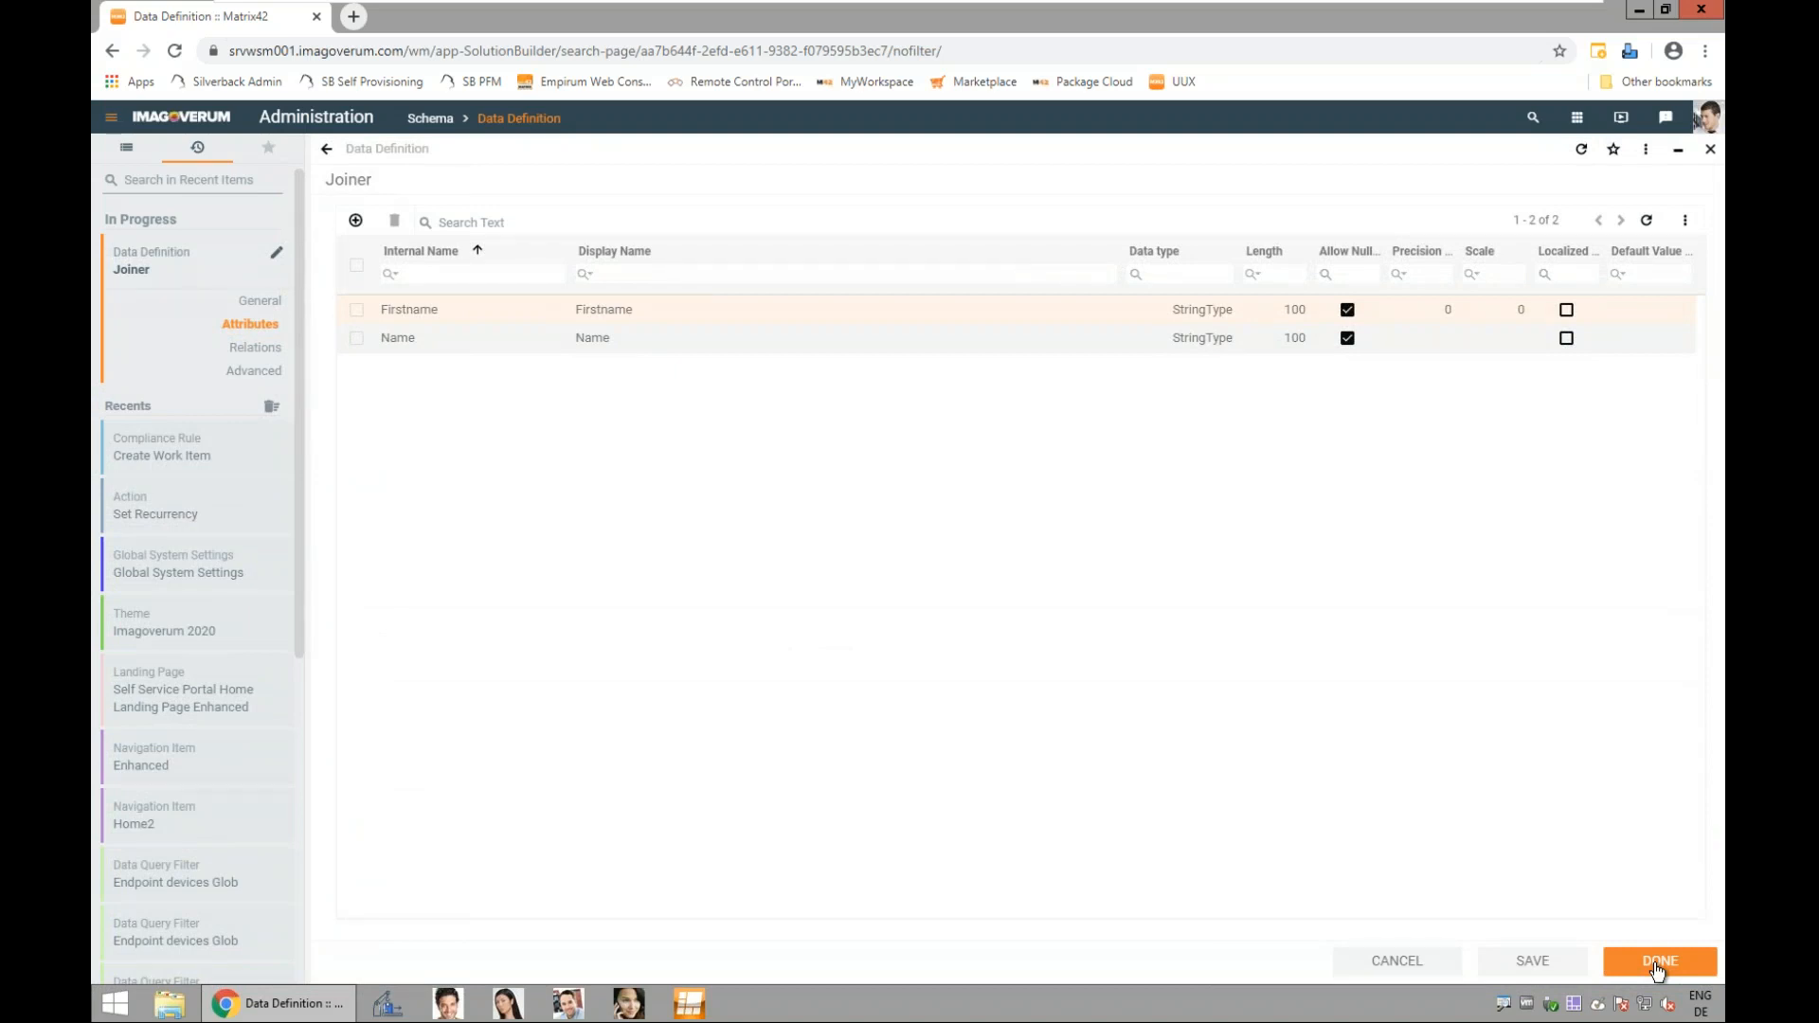
click(1657, 967)
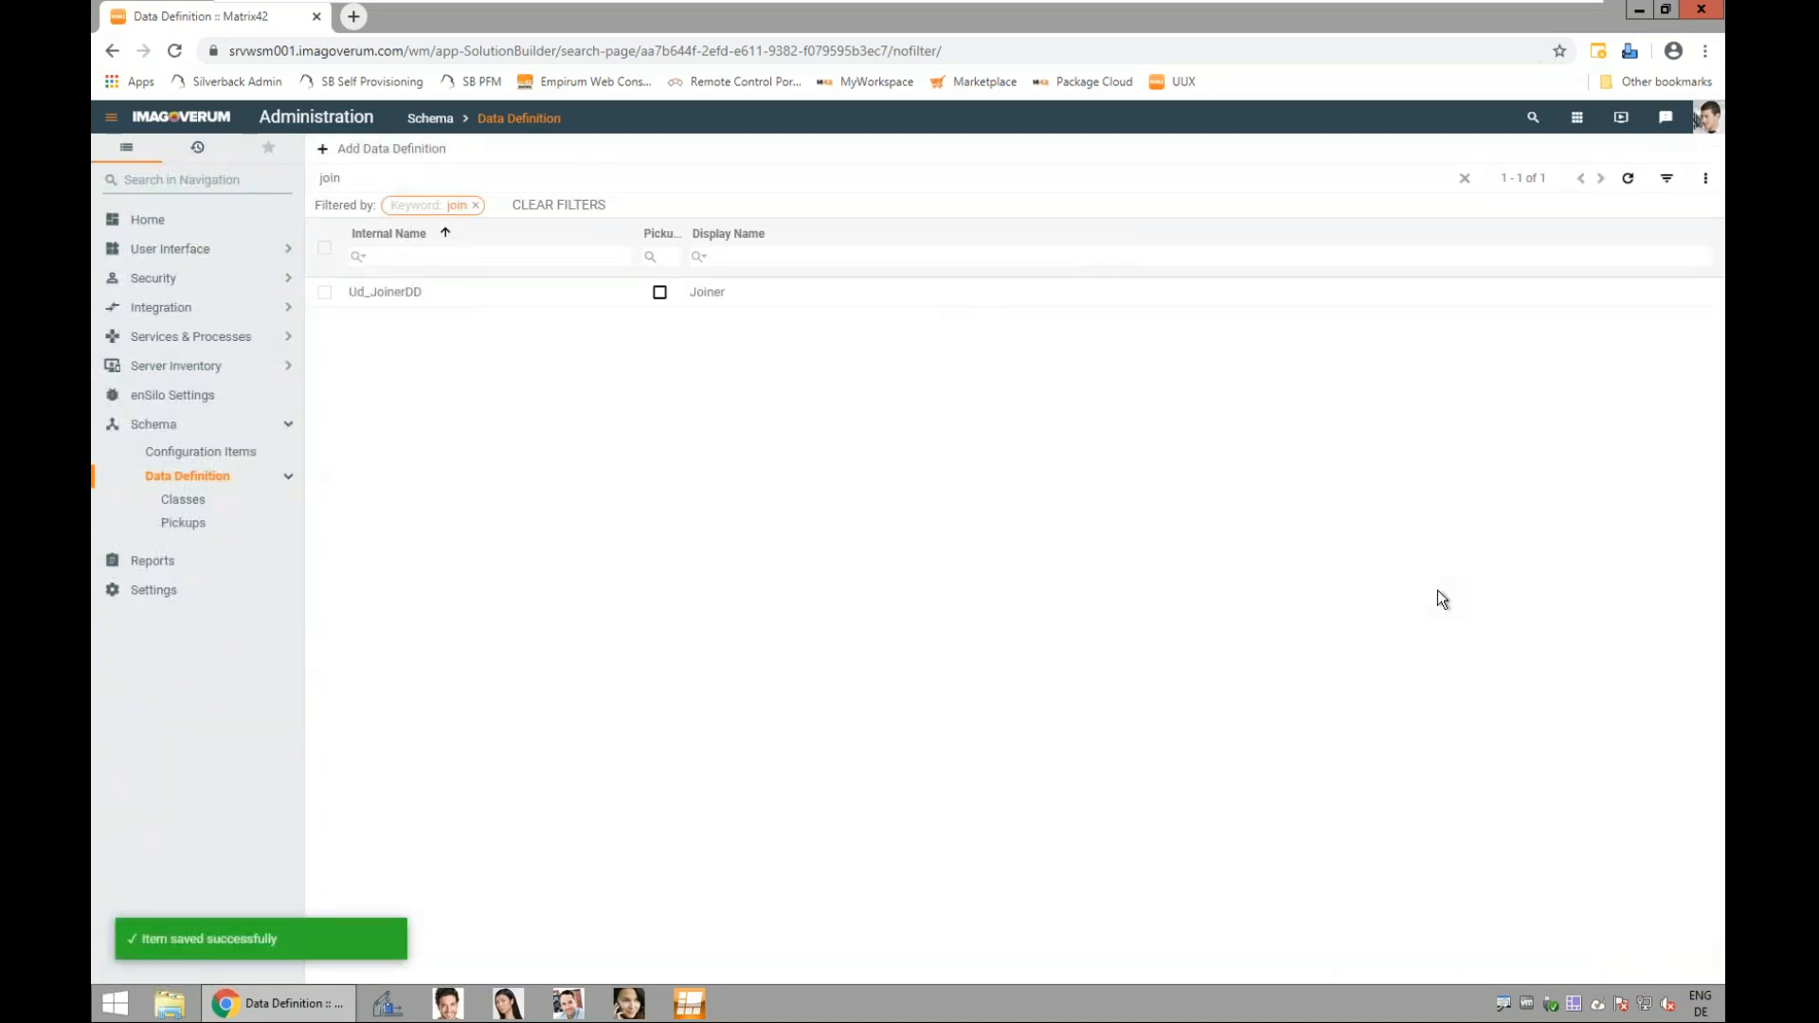
Step: Search the security user roles for "ever" and open the Everyone role's preview
click(235, 278)
click(232, 304)
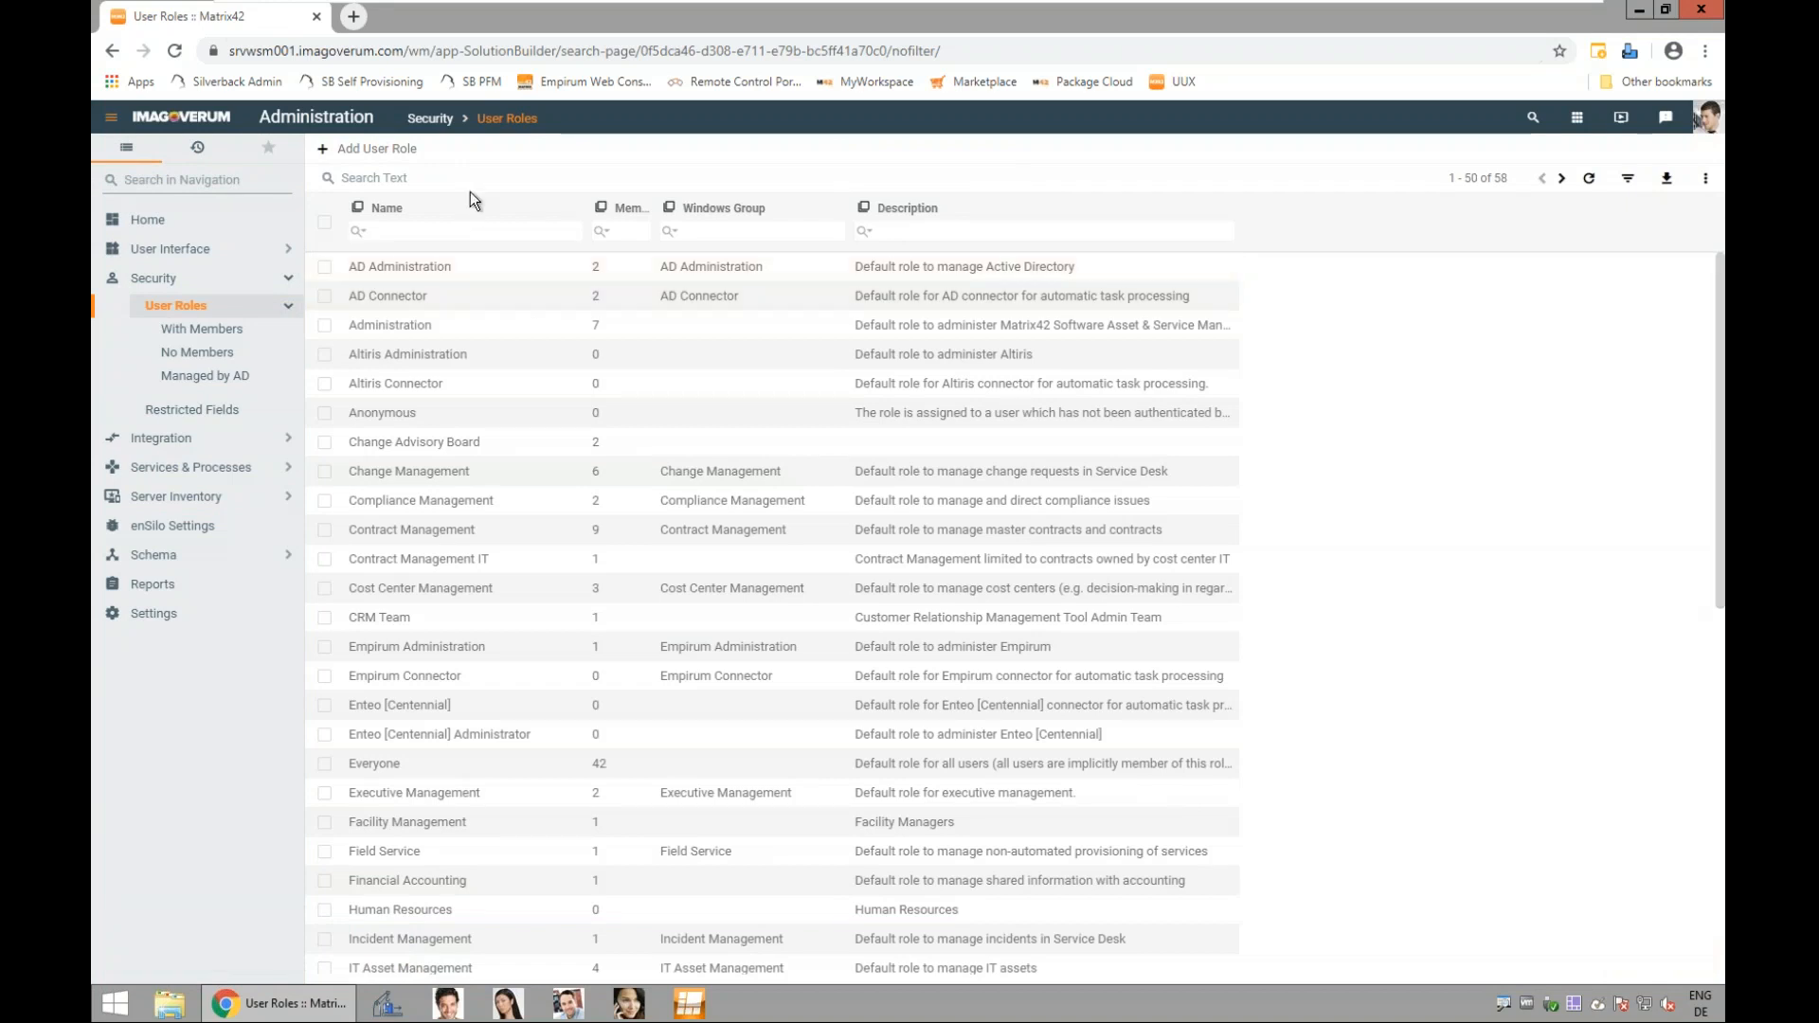
click(374, 178)
text(ever)
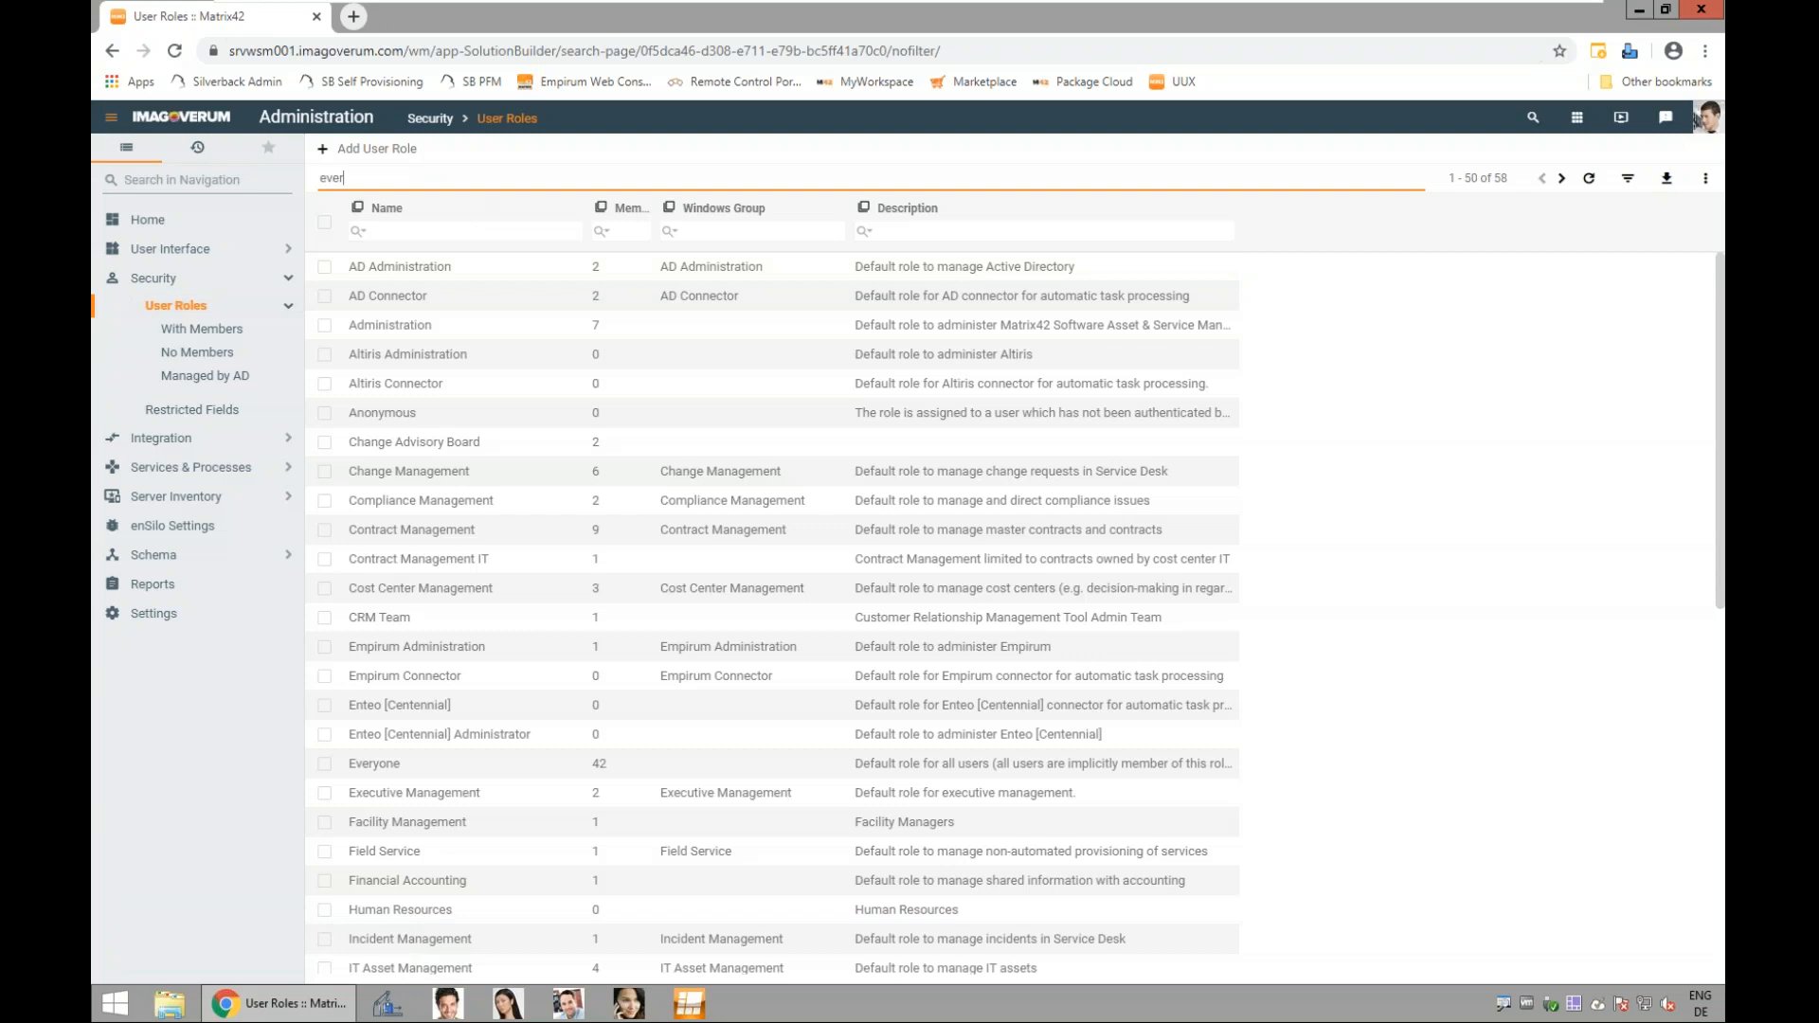
key(Return)
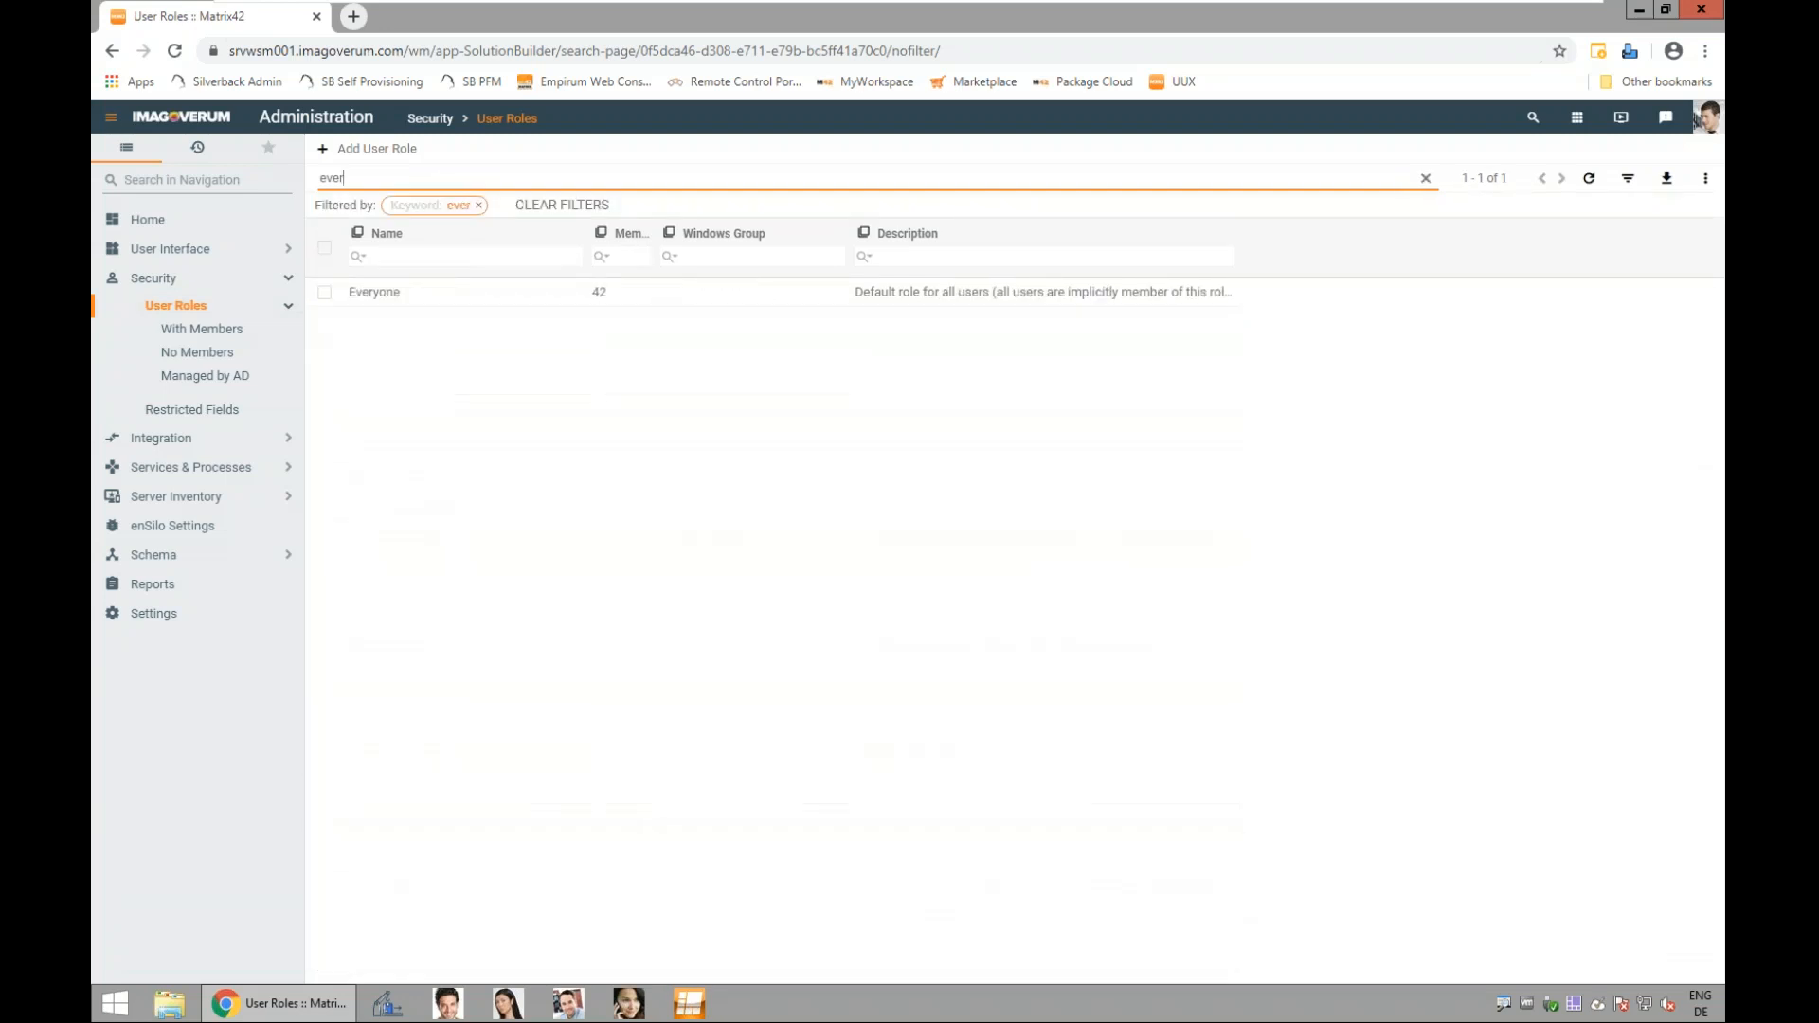
click(390, 295)
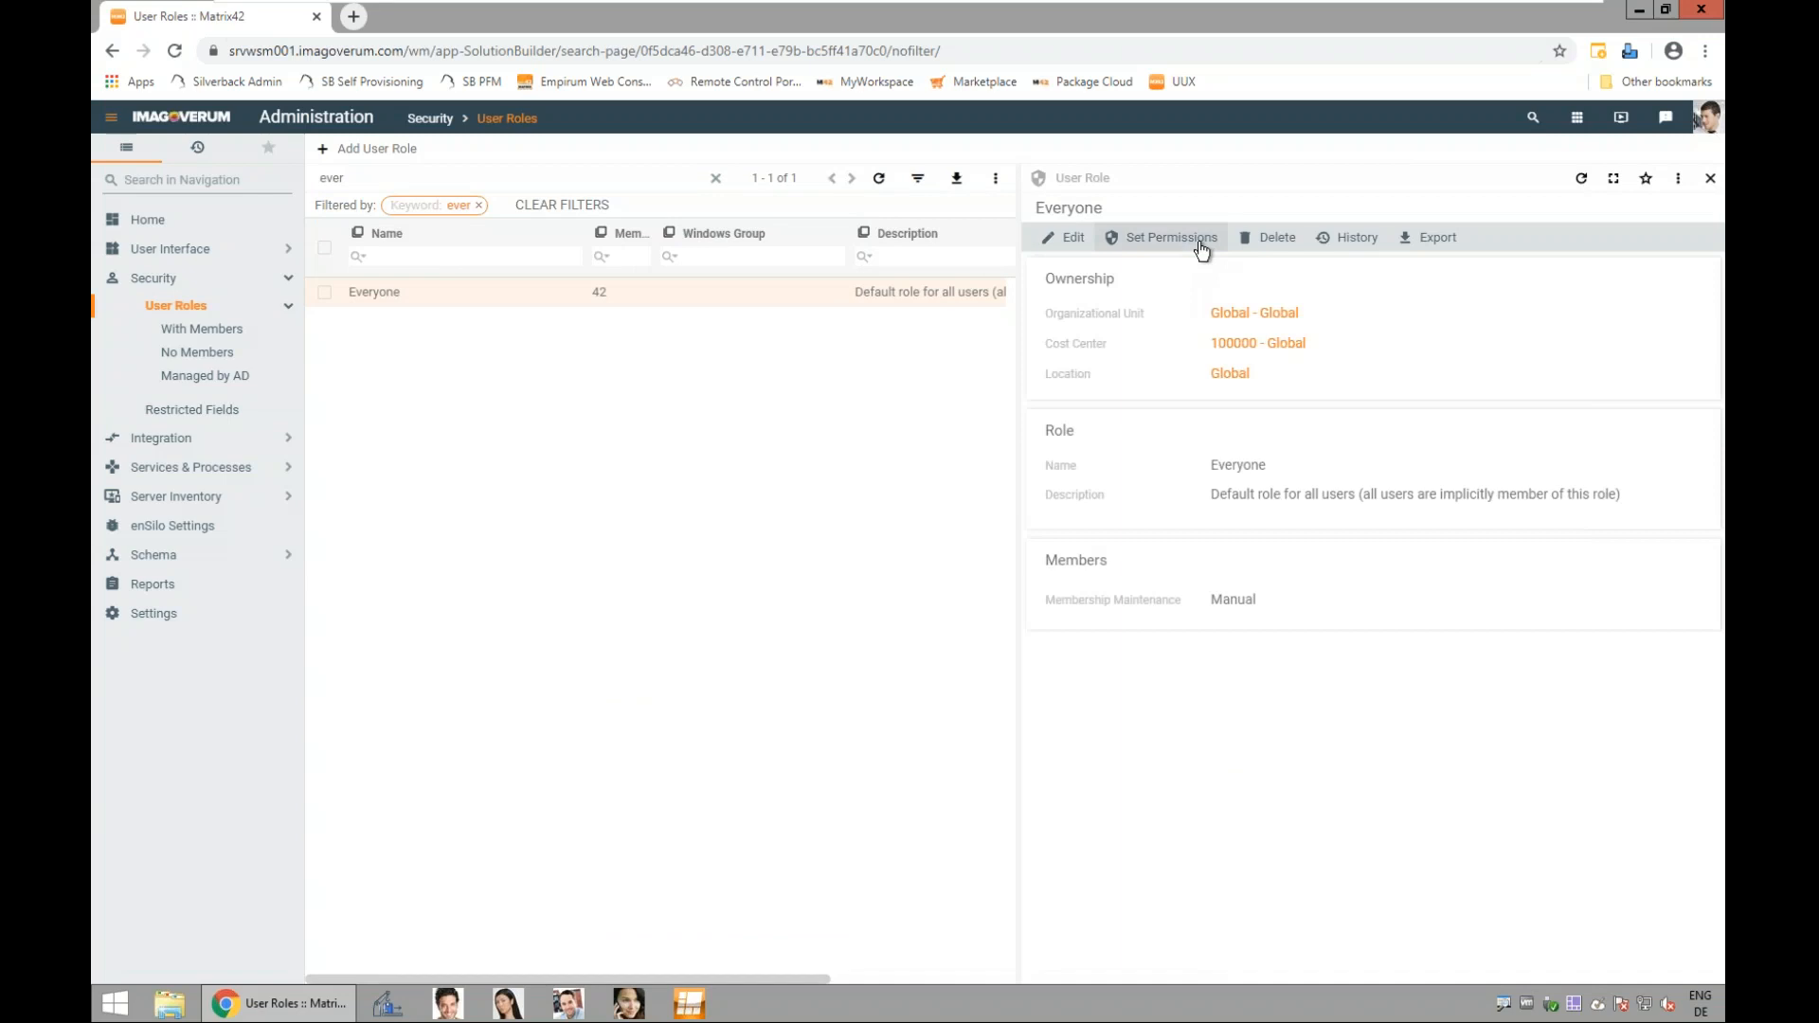
Step: Grant the Everyone role read, write, create and delete permissions on the joiner configuration item and apply them
click(1164, 237)
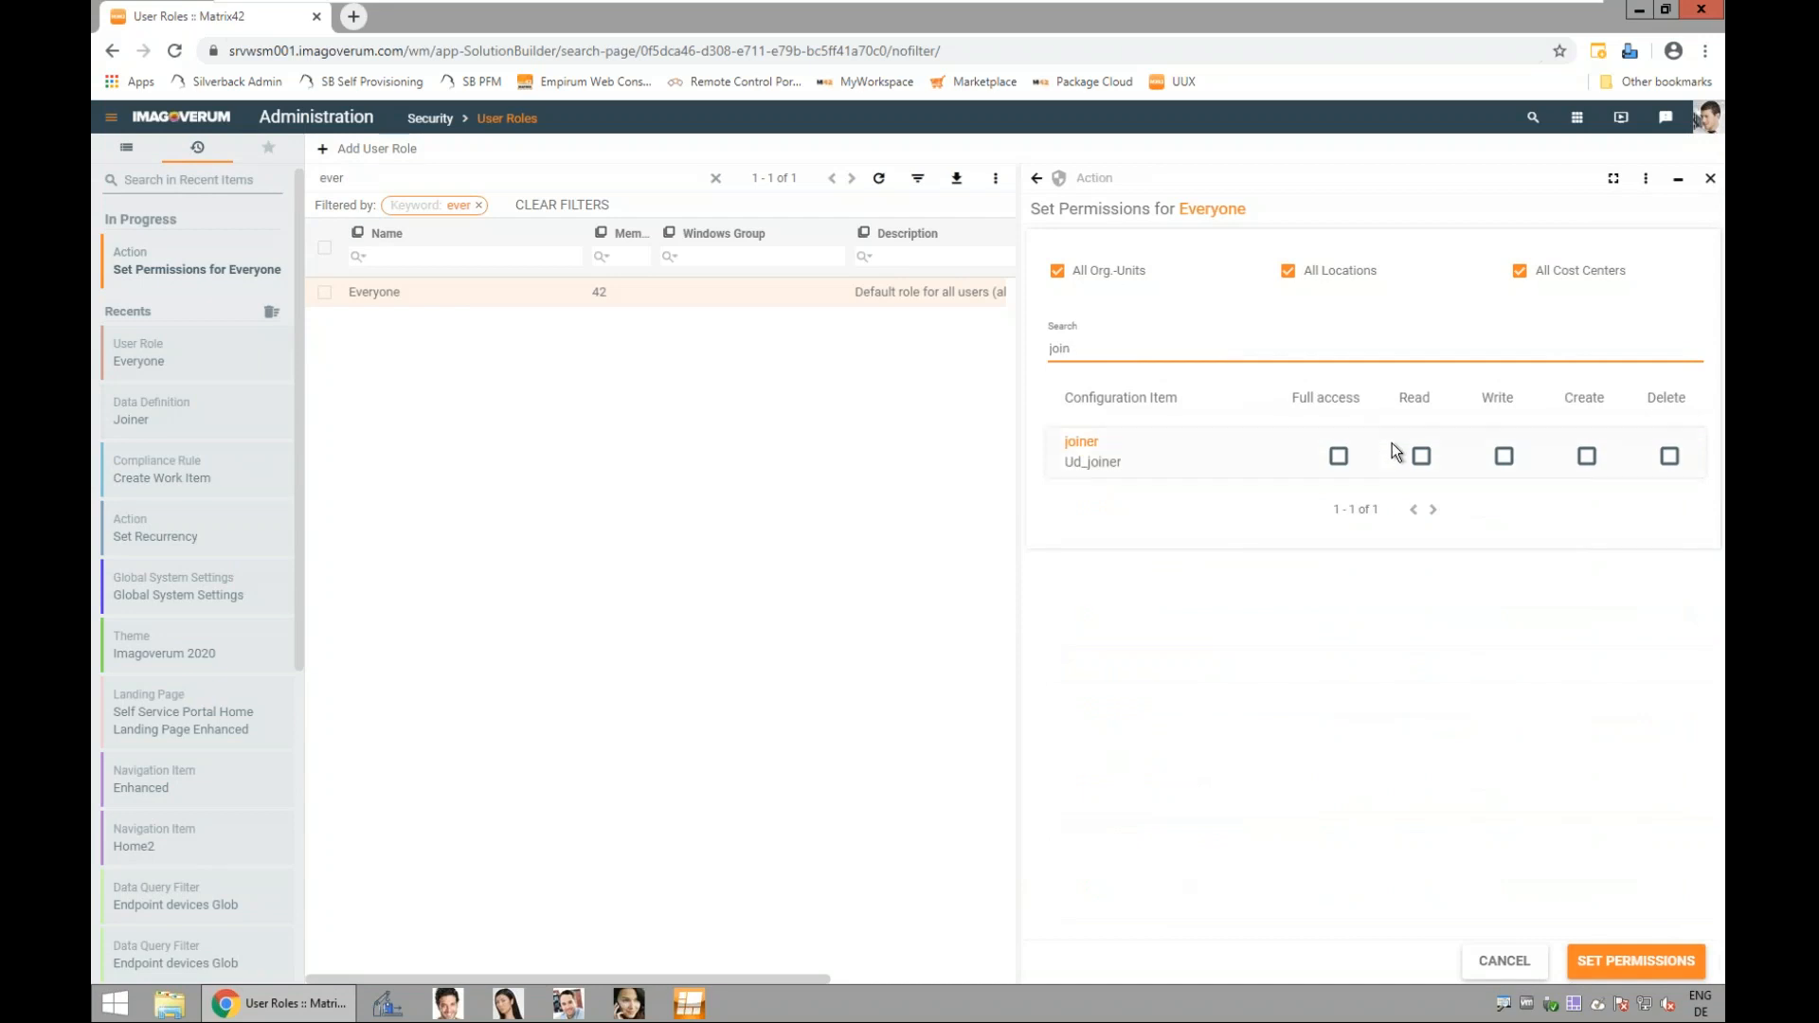
click(1422, 457)
click(1505, 457)
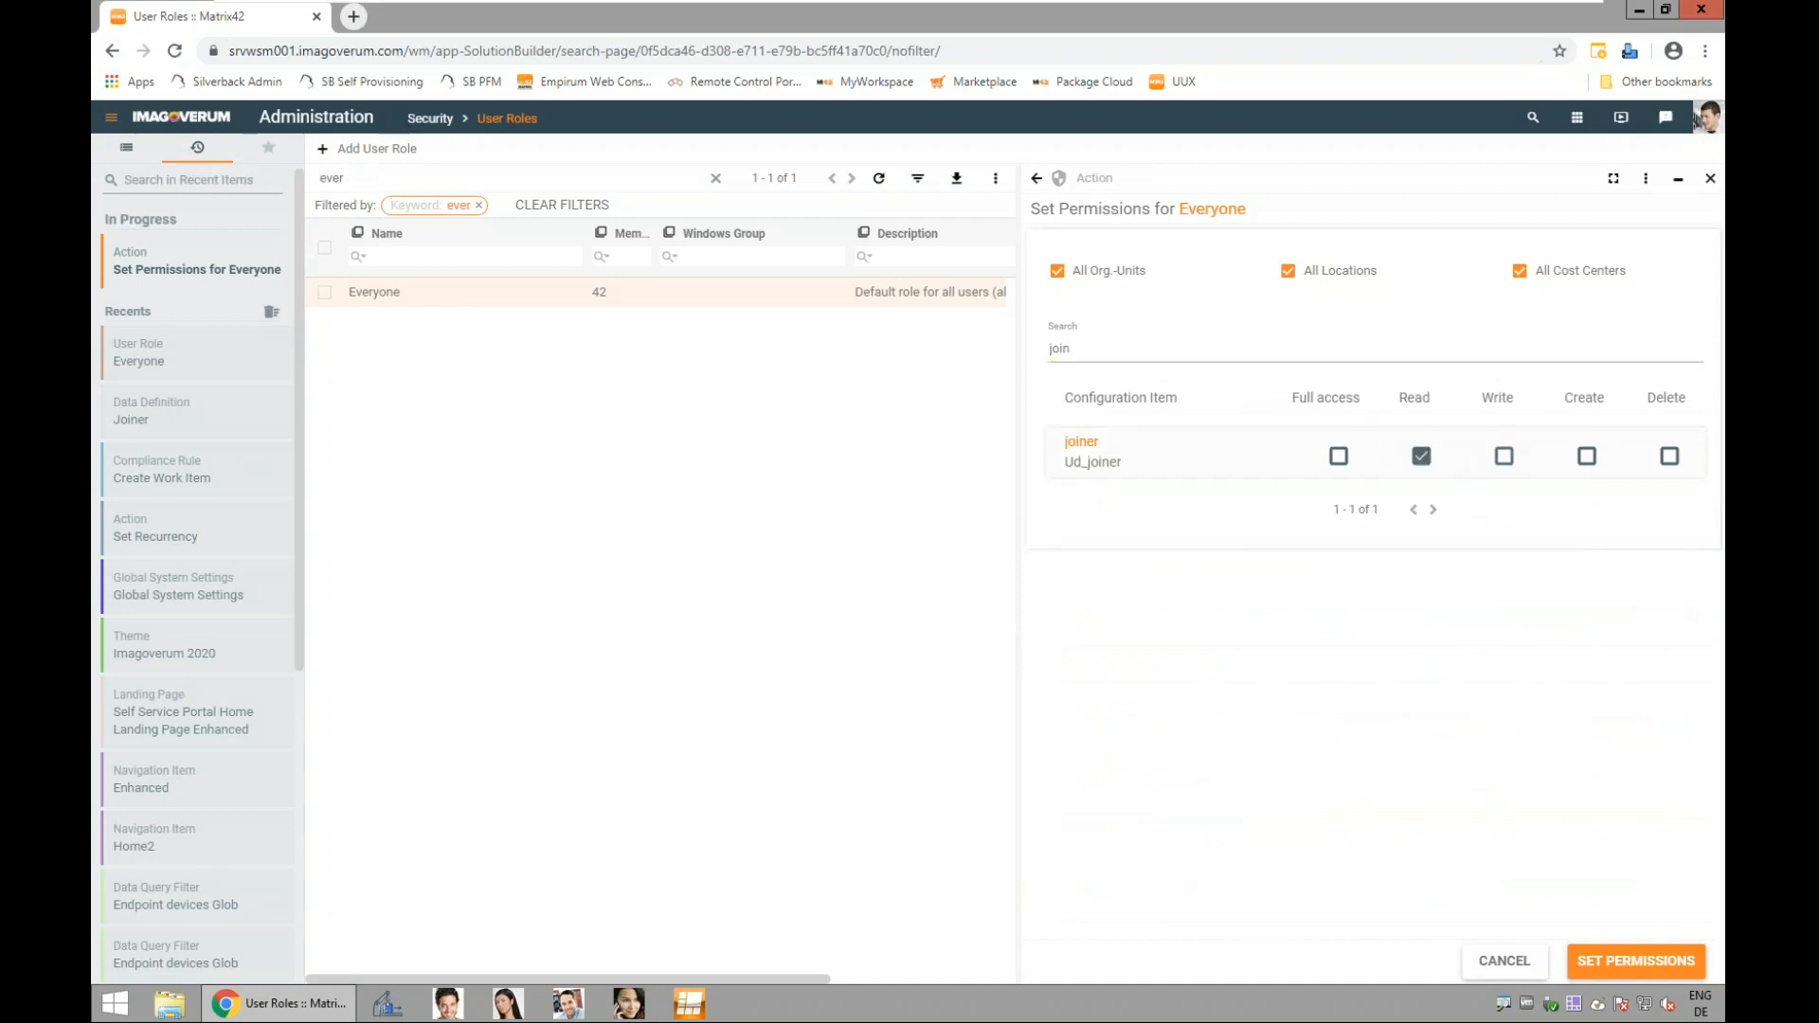
click(1587, 457)
click(1669, 457)
click(1669, 962)
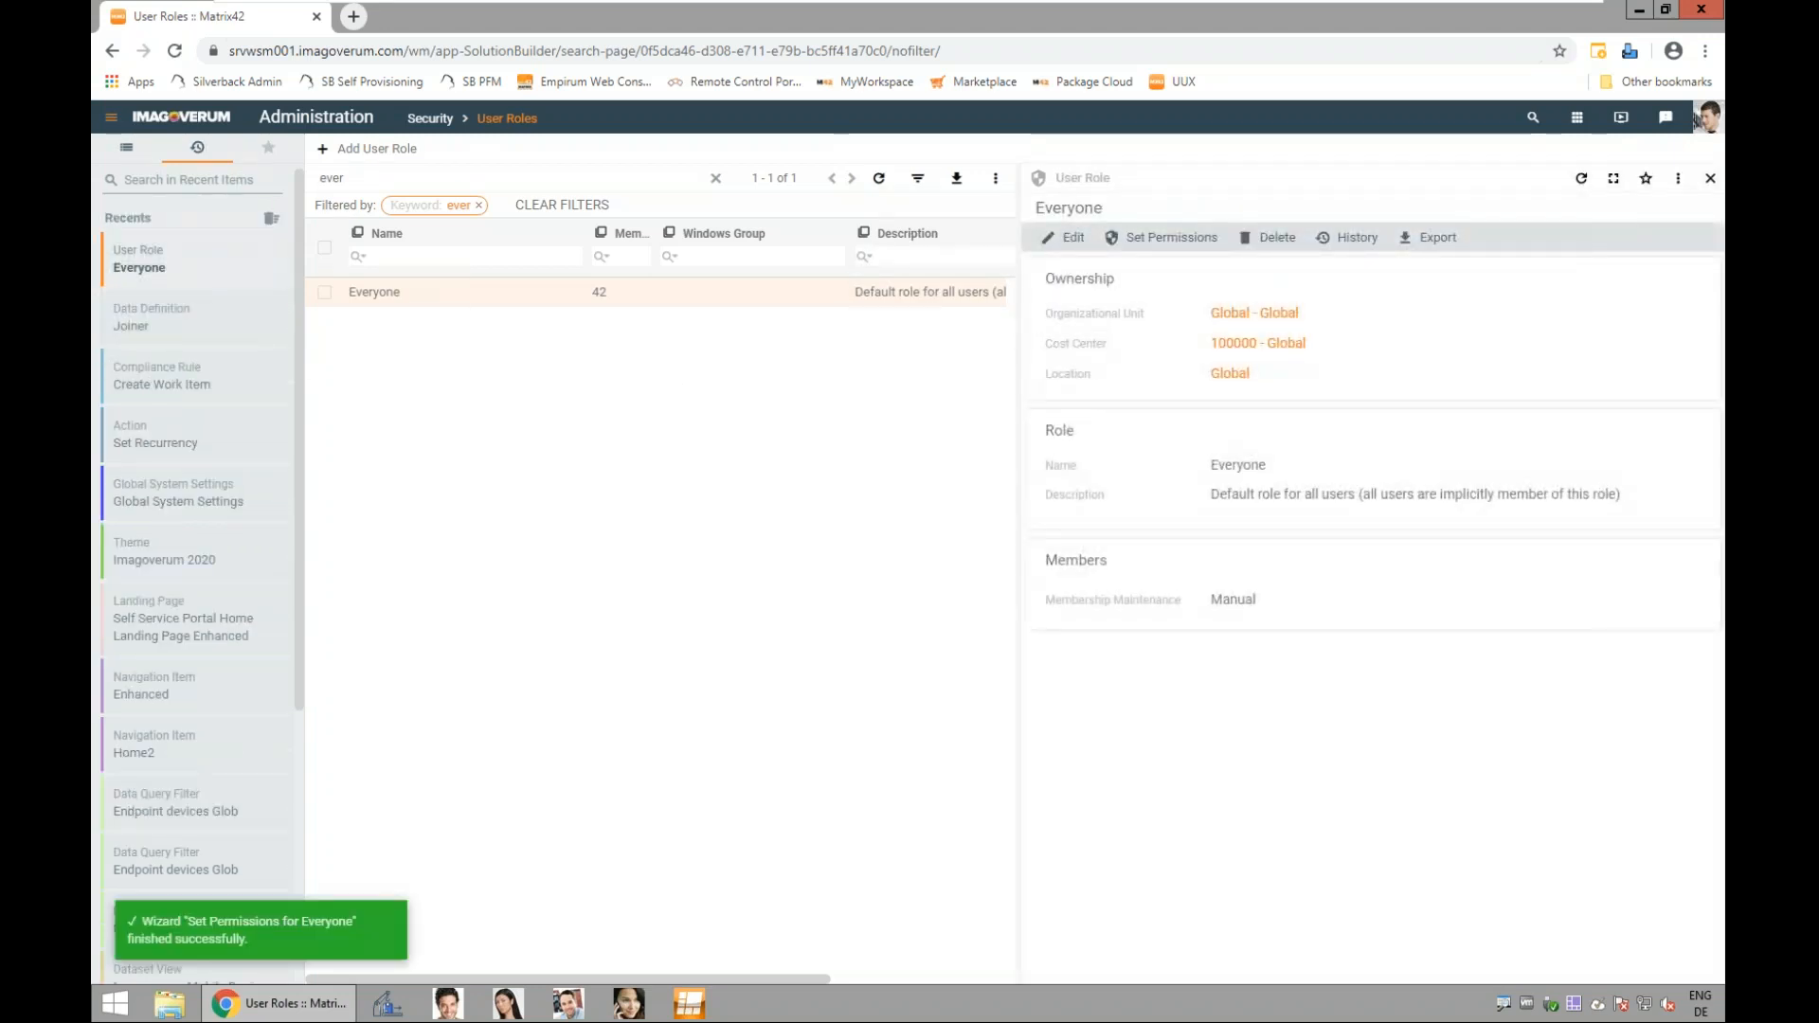
Step: Start a new dialog in the user interface layouts and name it JoinerForm
click(131, 151)
click(195, 252)
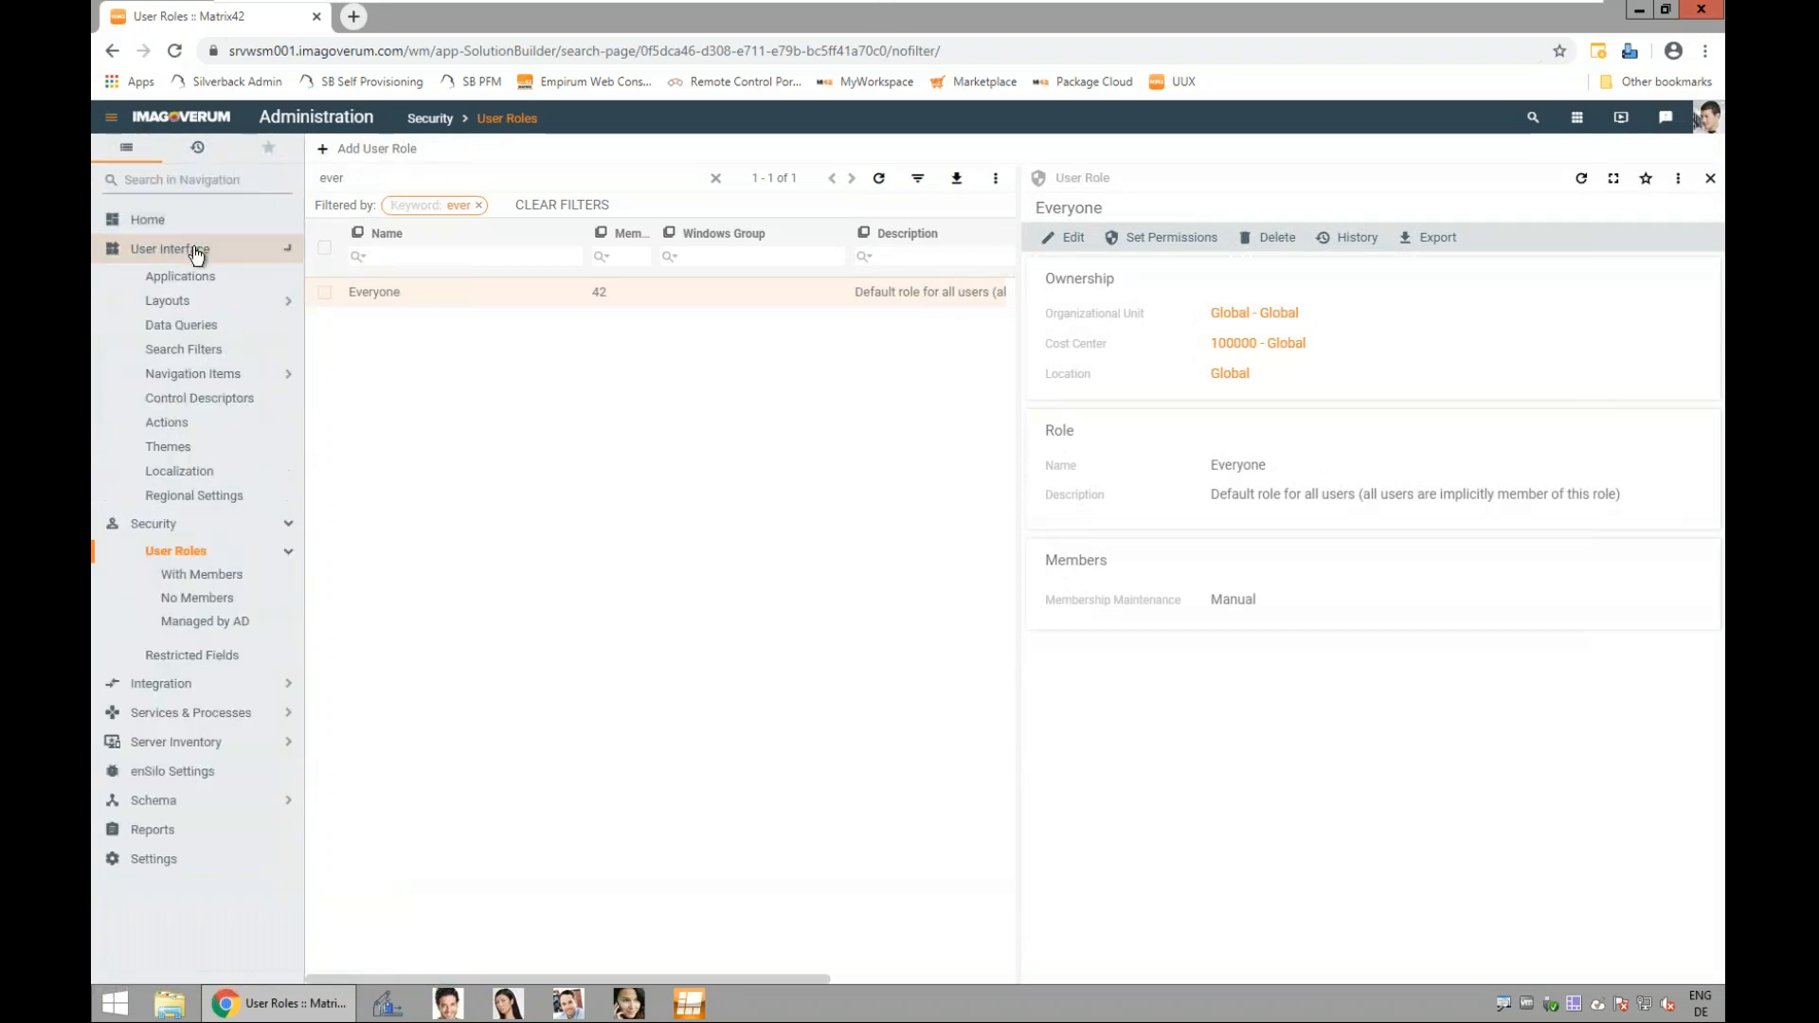
click(199, 301)
click(185, 324)
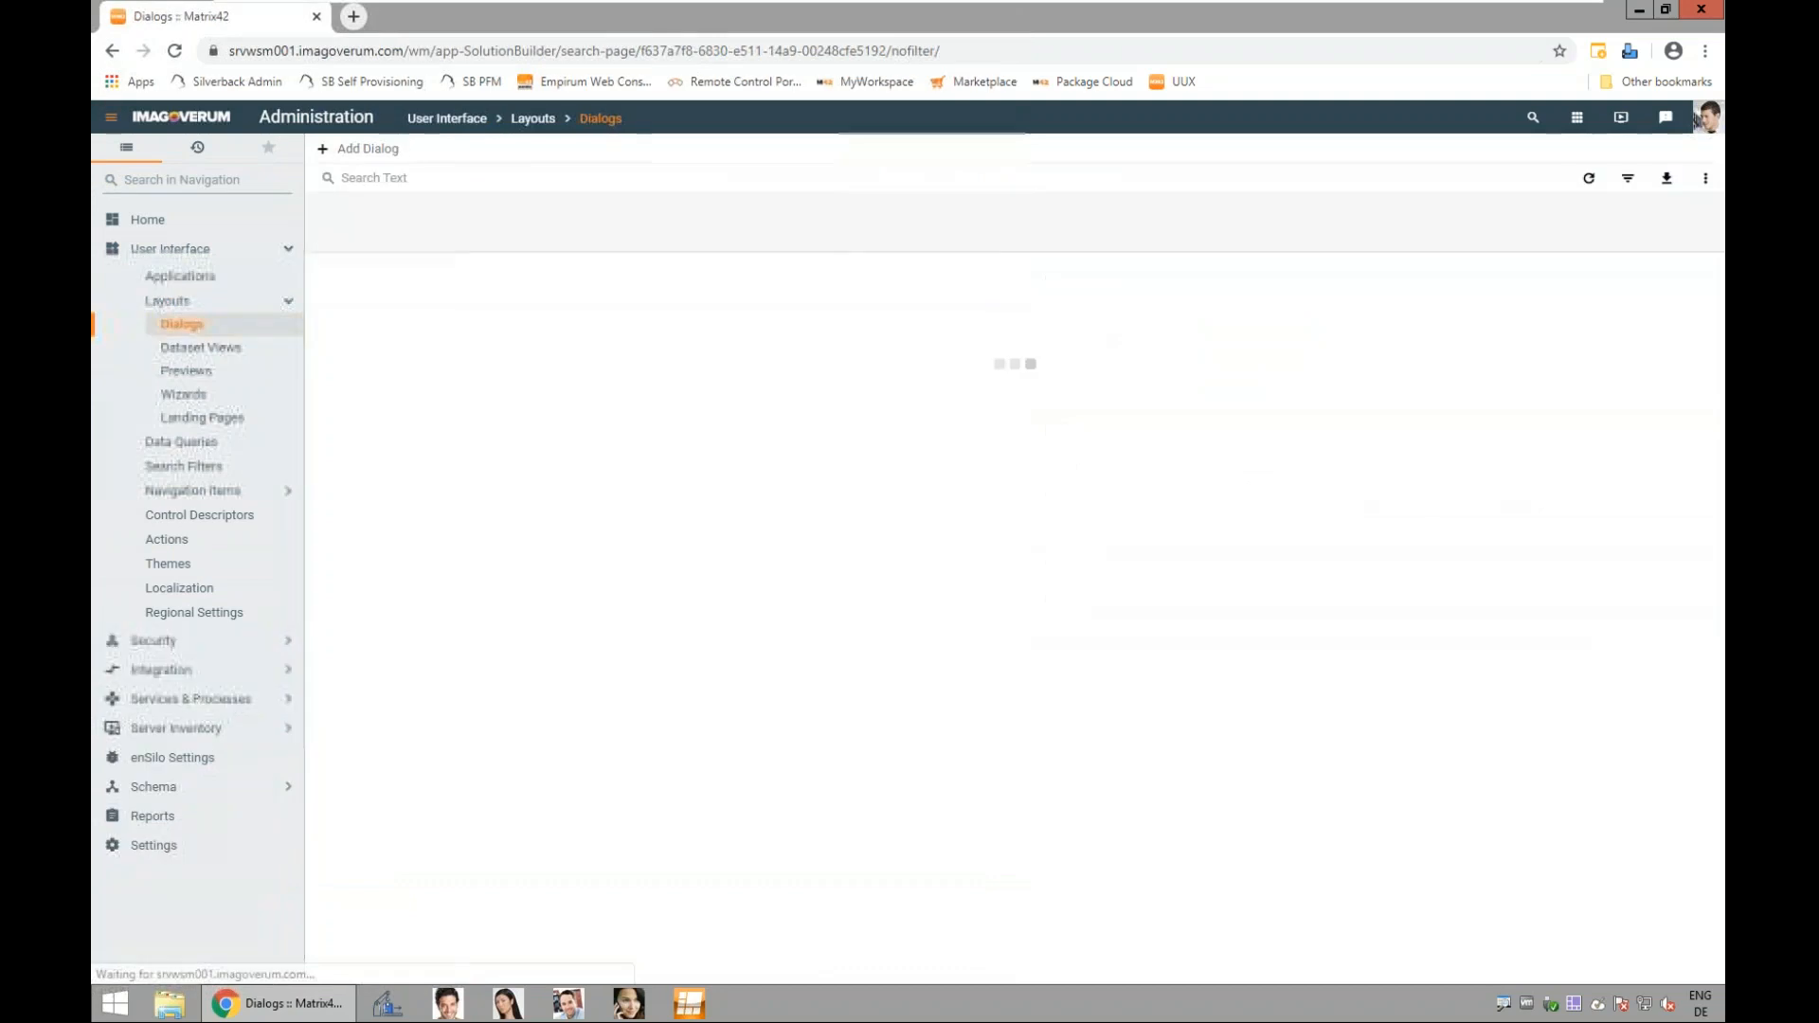
click(365, 149)
click(445, 236)
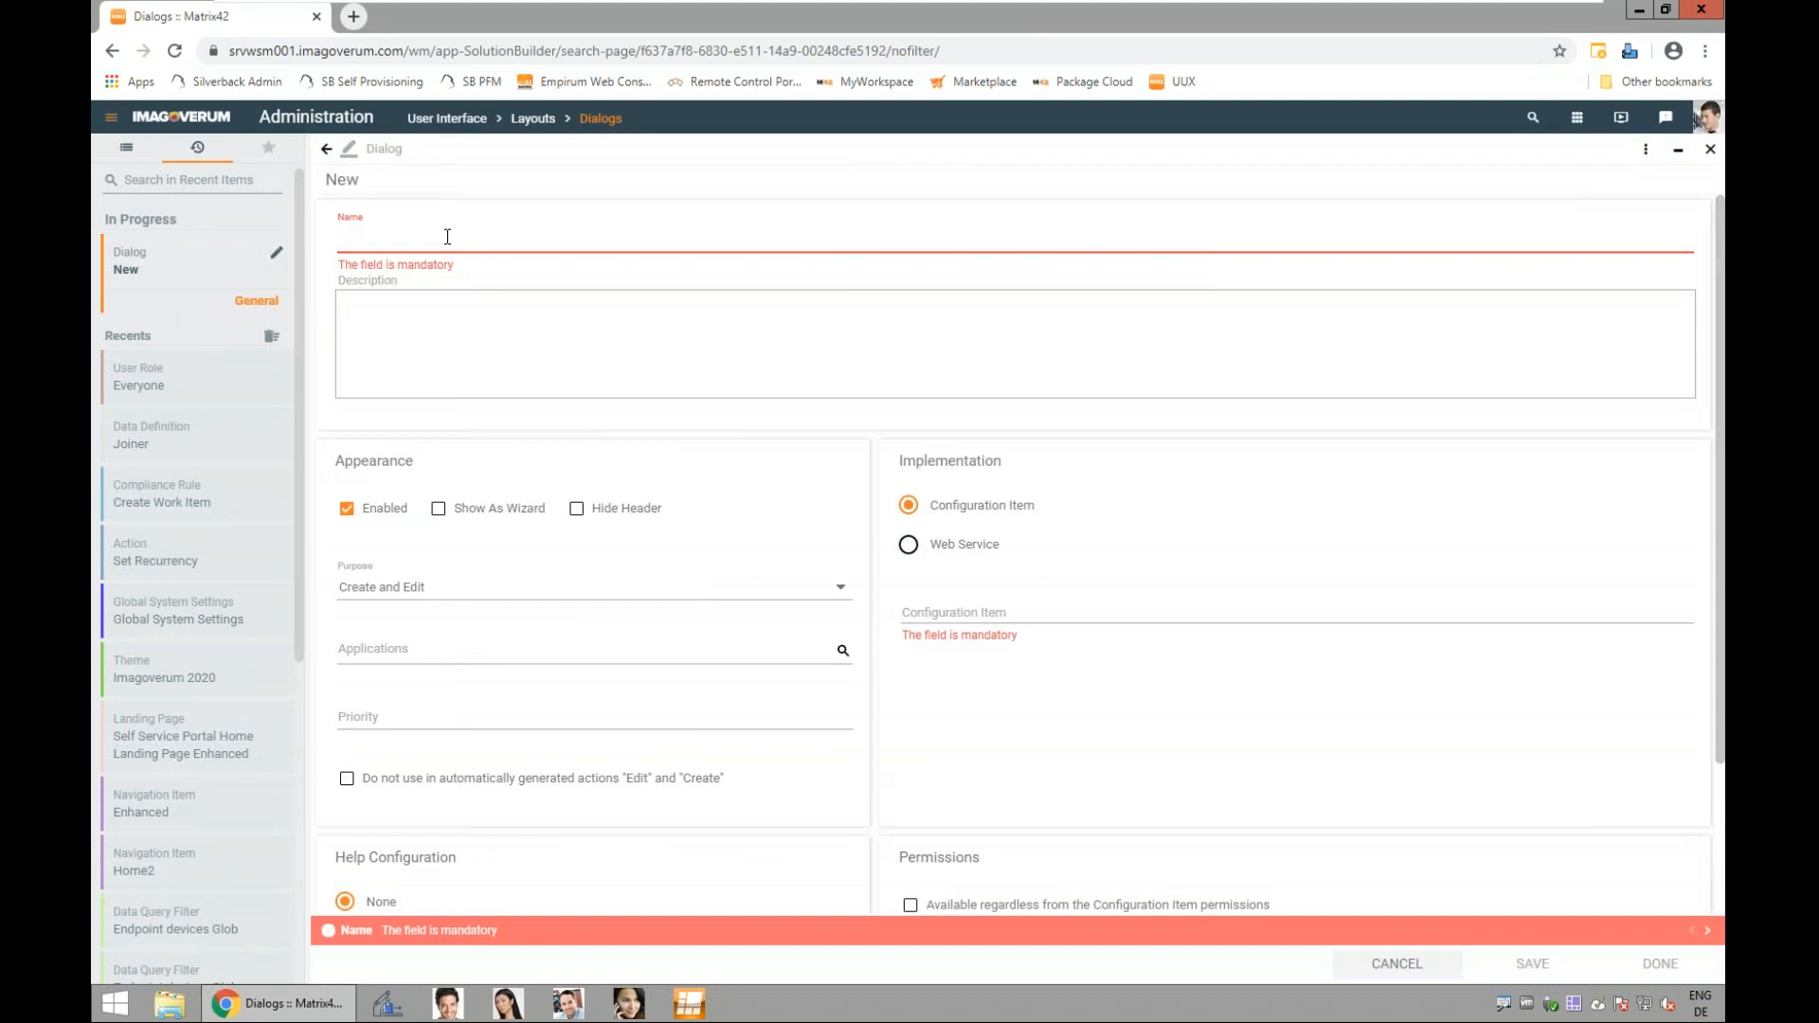
text(JoinerForm)
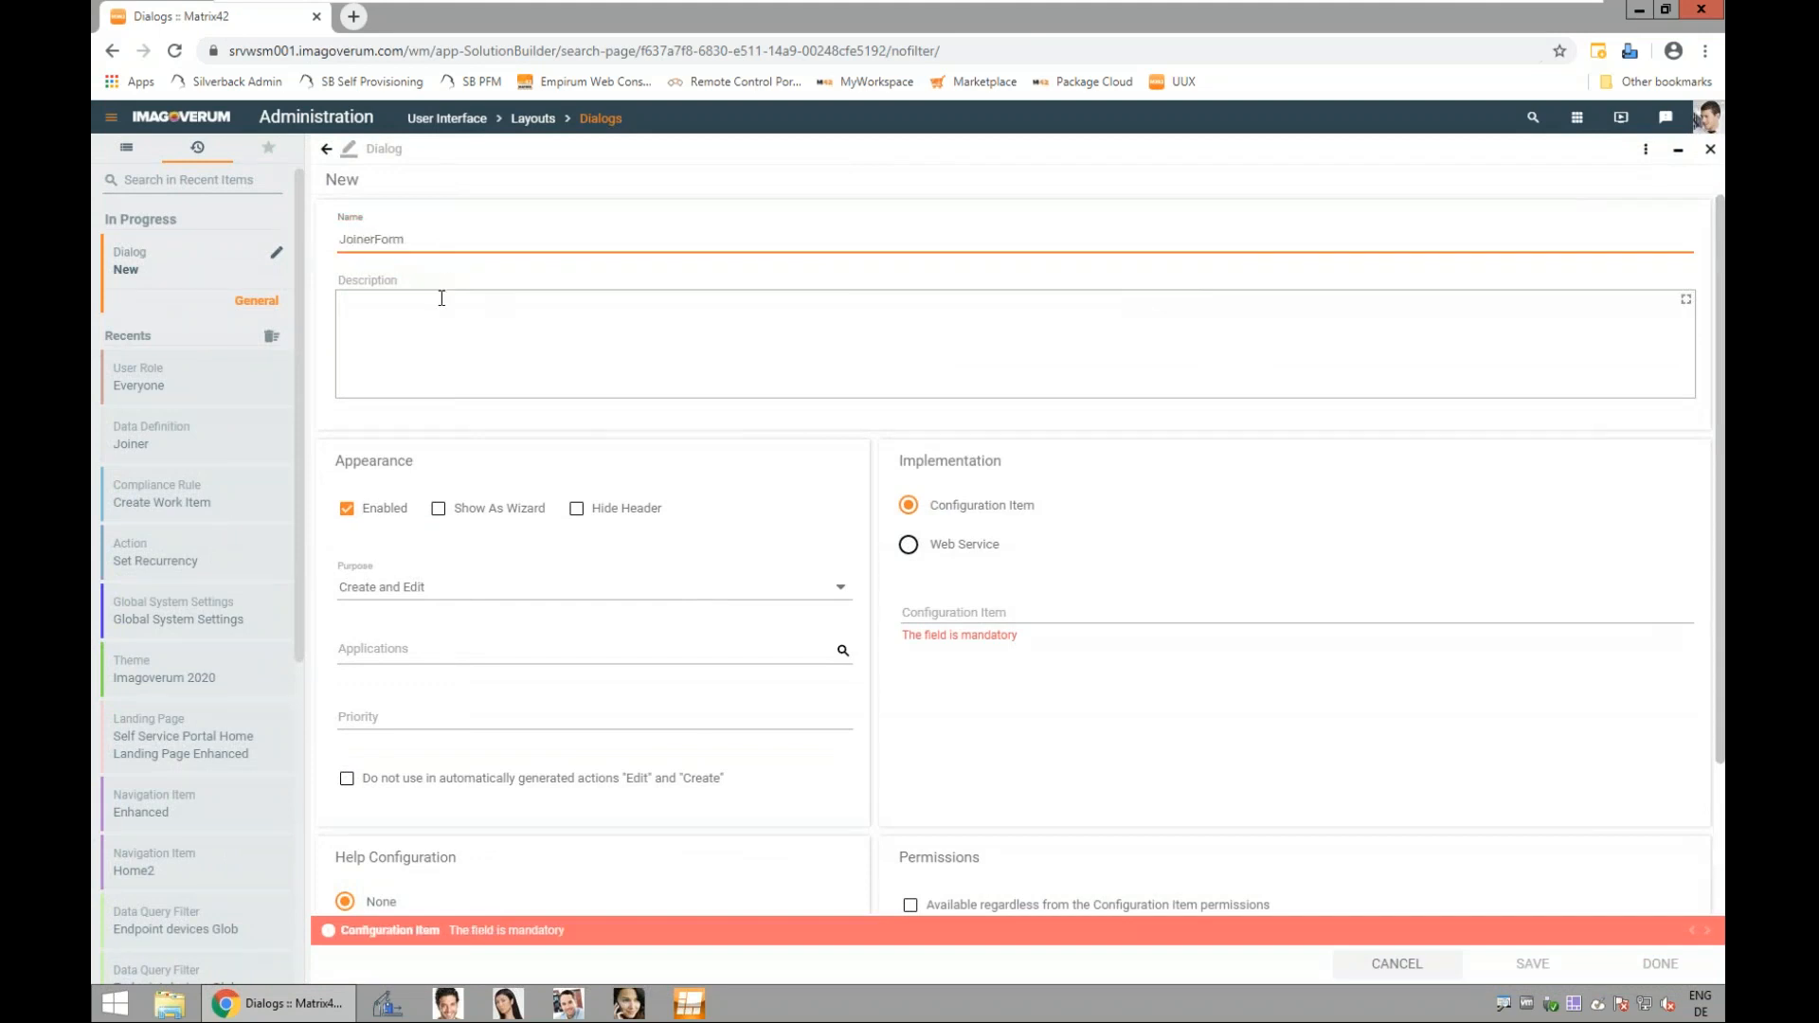
Step: Assign the joiner (Ud_joiner) configuration item to the new dialog and finish creating it, continuing into the layout designer
click(938, 611)
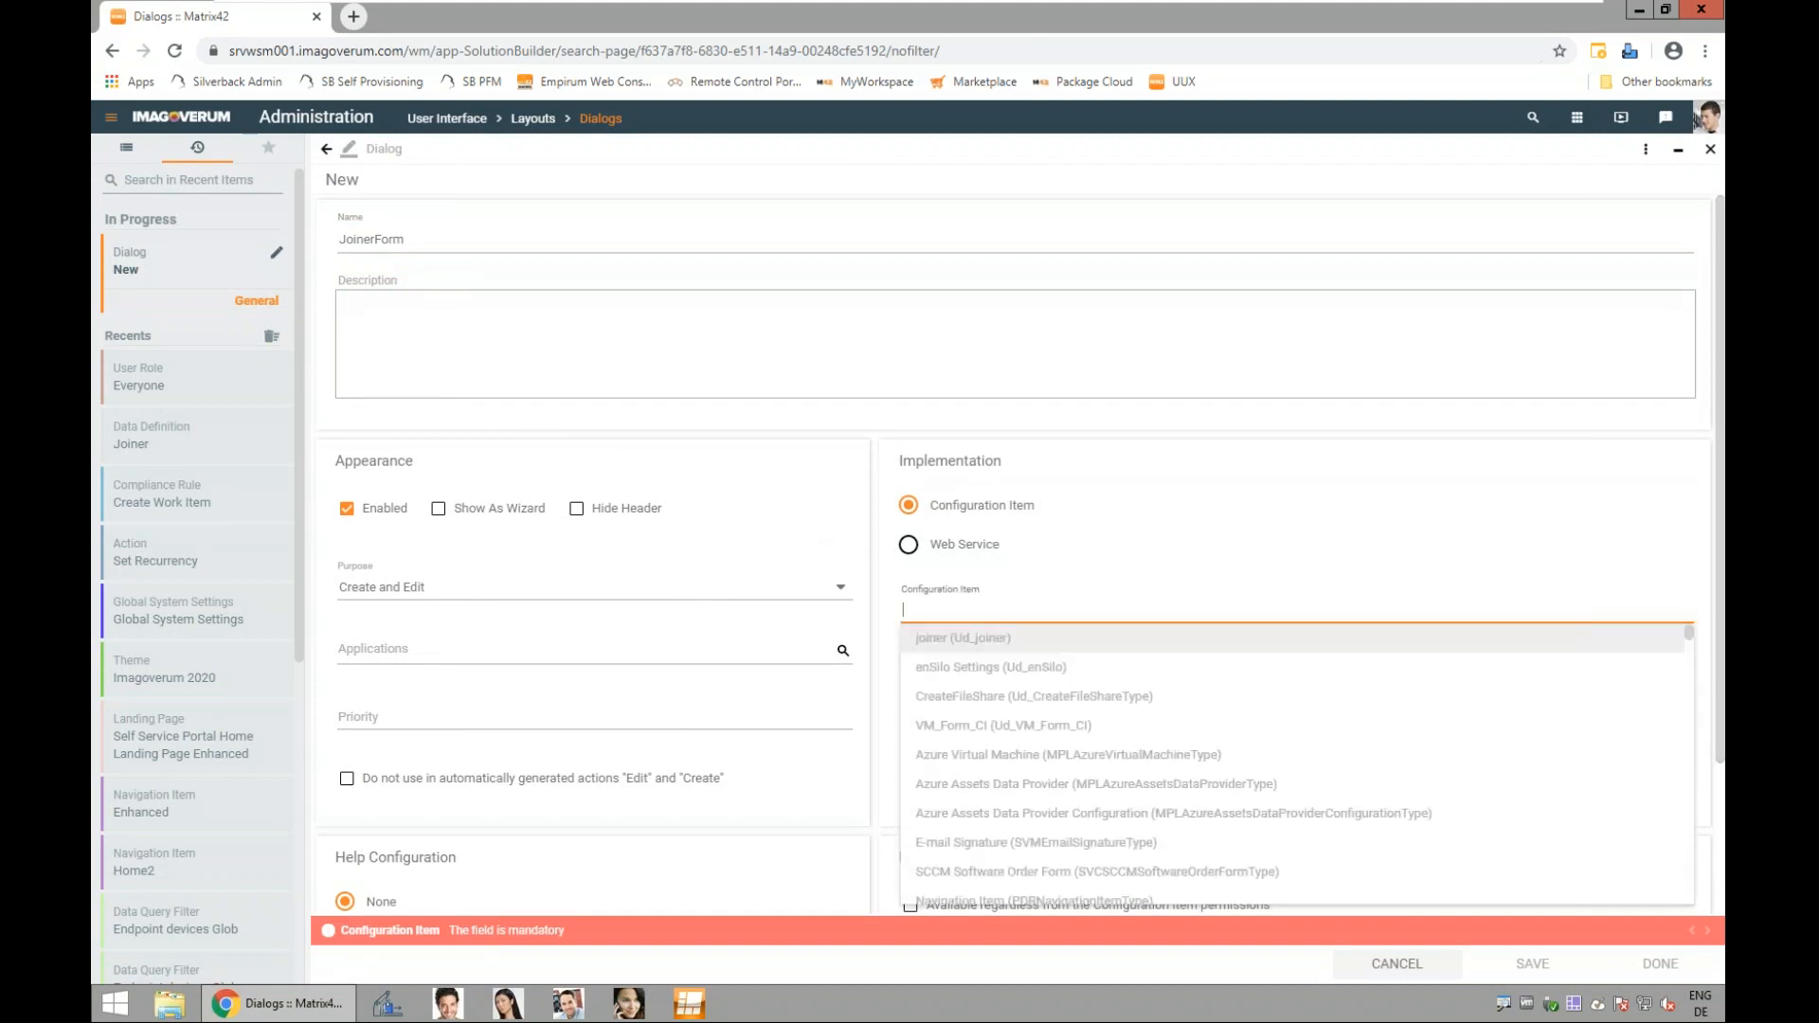
text(join)
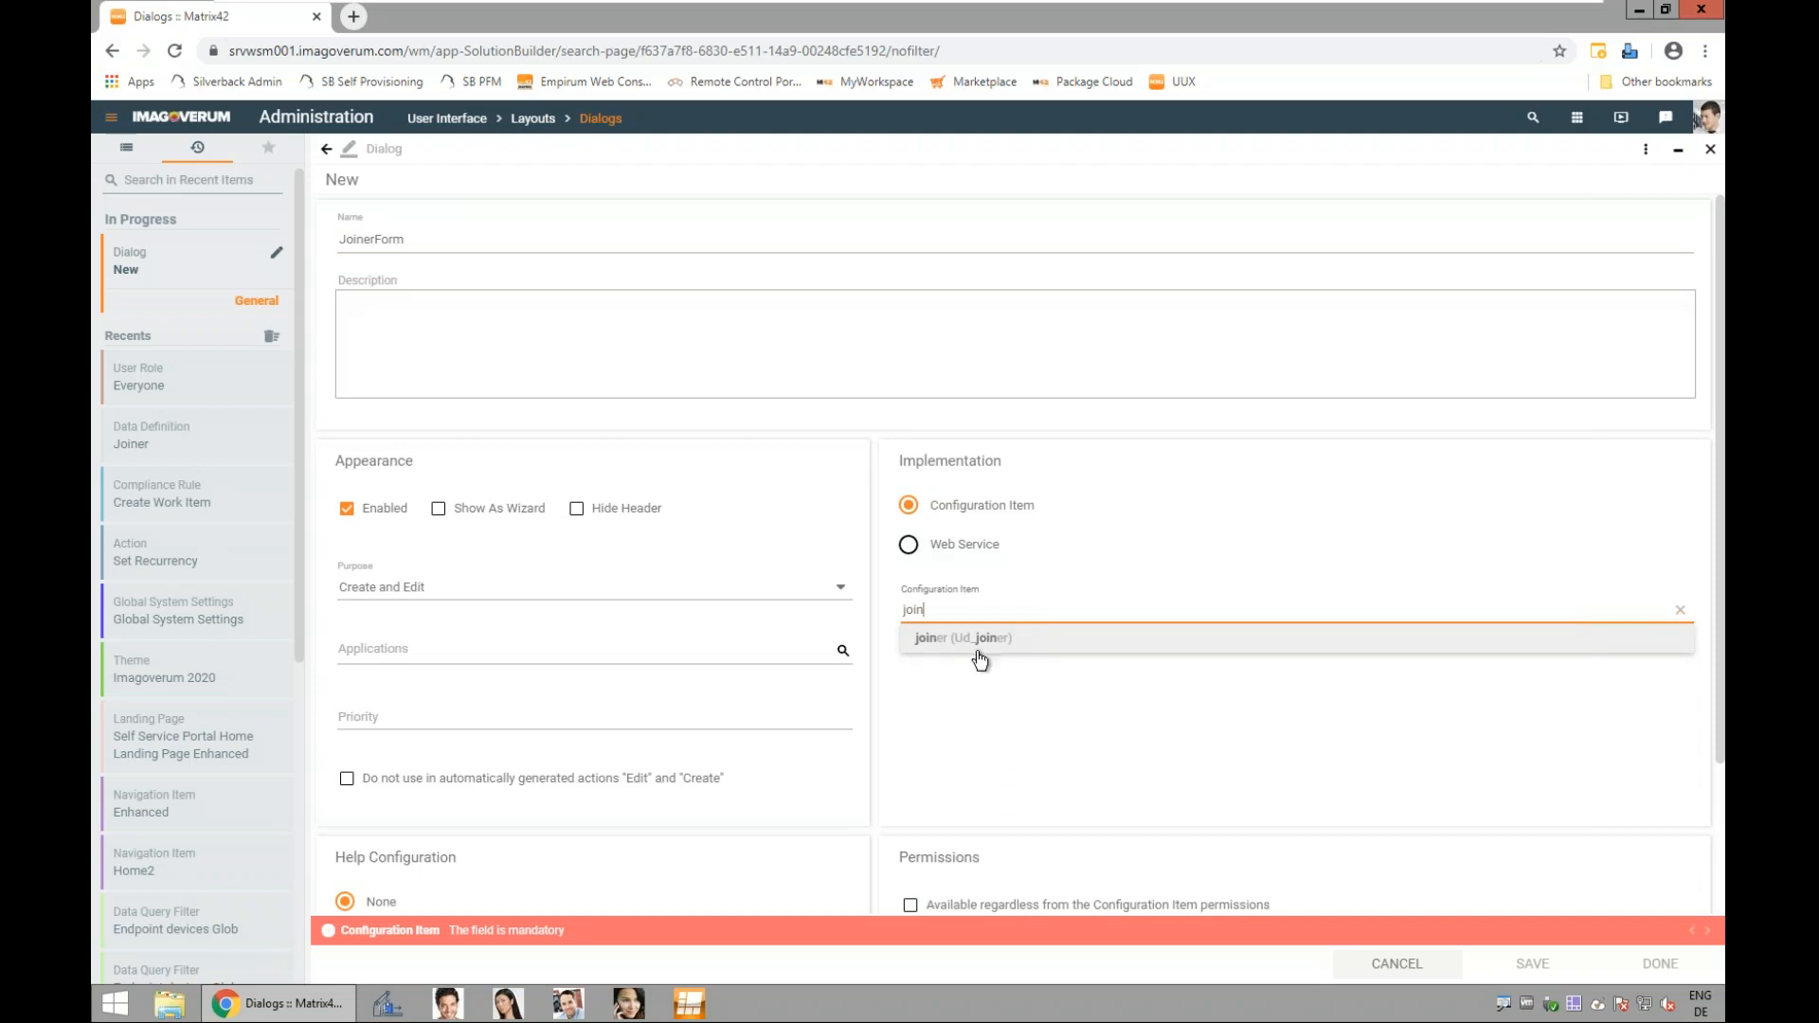
click(1038, 652)
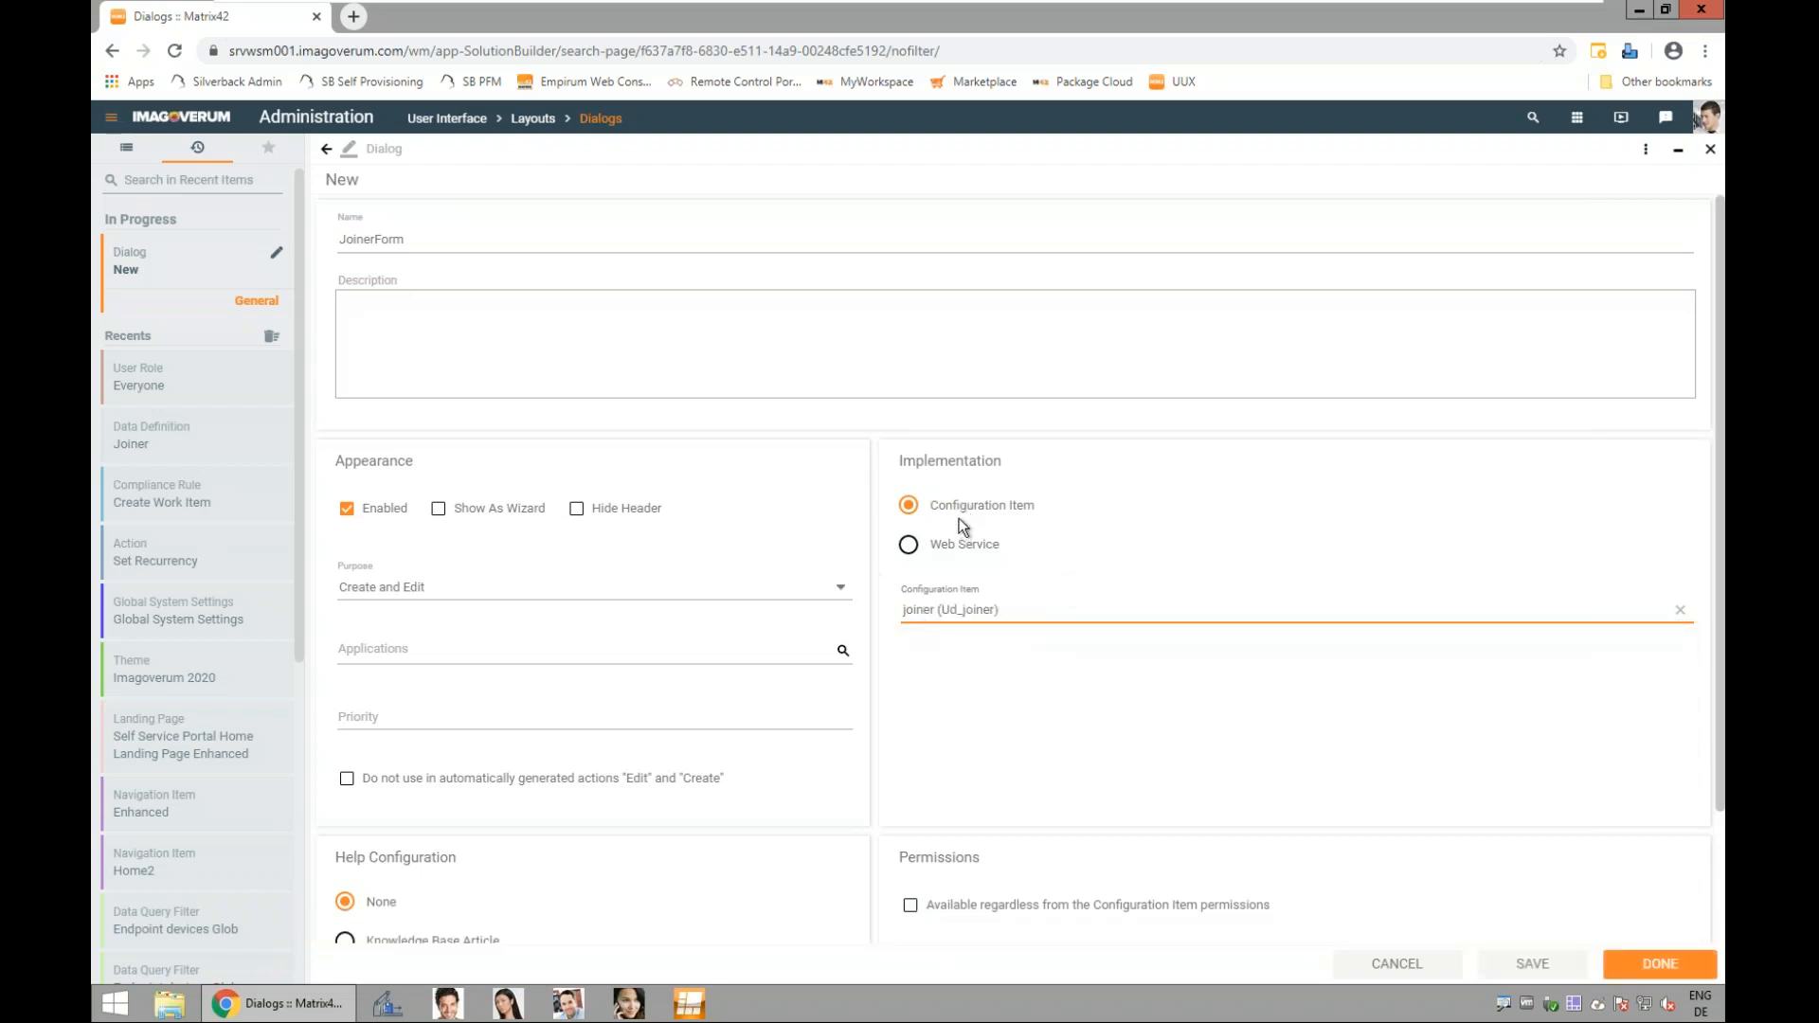
click(1640, 968)
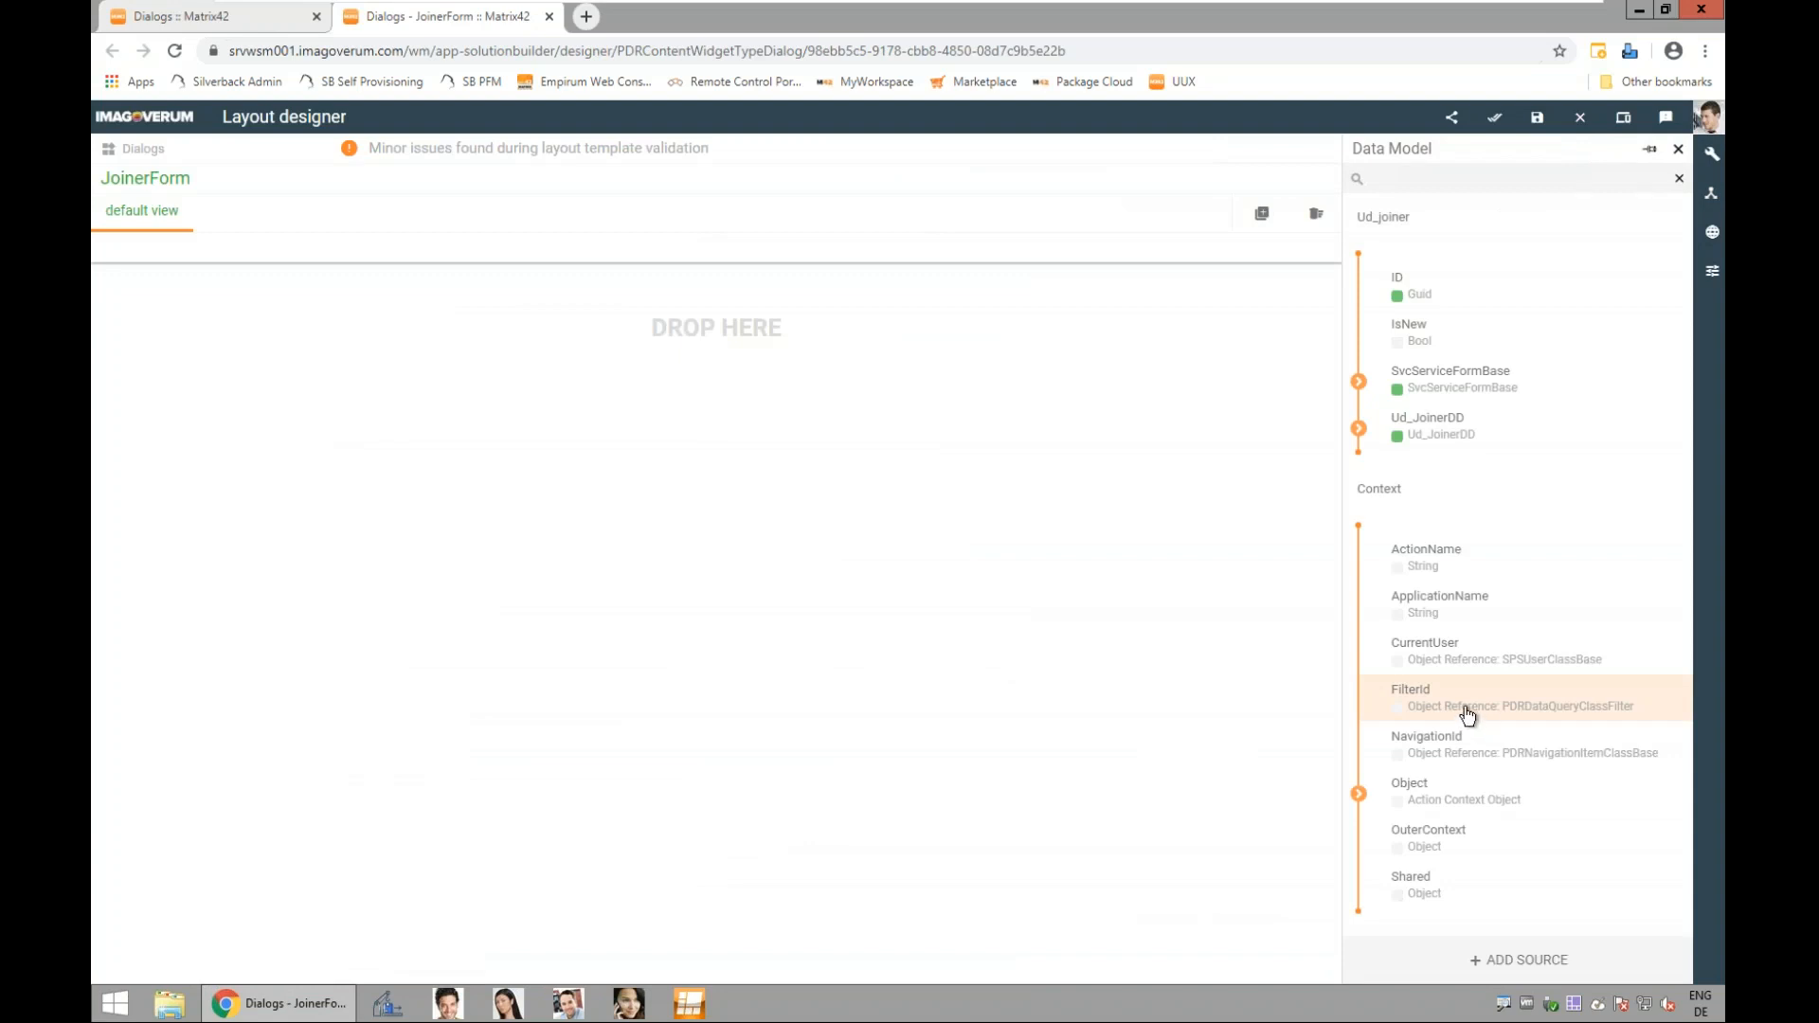
Step: Place a TextBox bound to the Firstname attribute of Ud_JoinerDD at the start of the empty form layout
click(1393, 426)
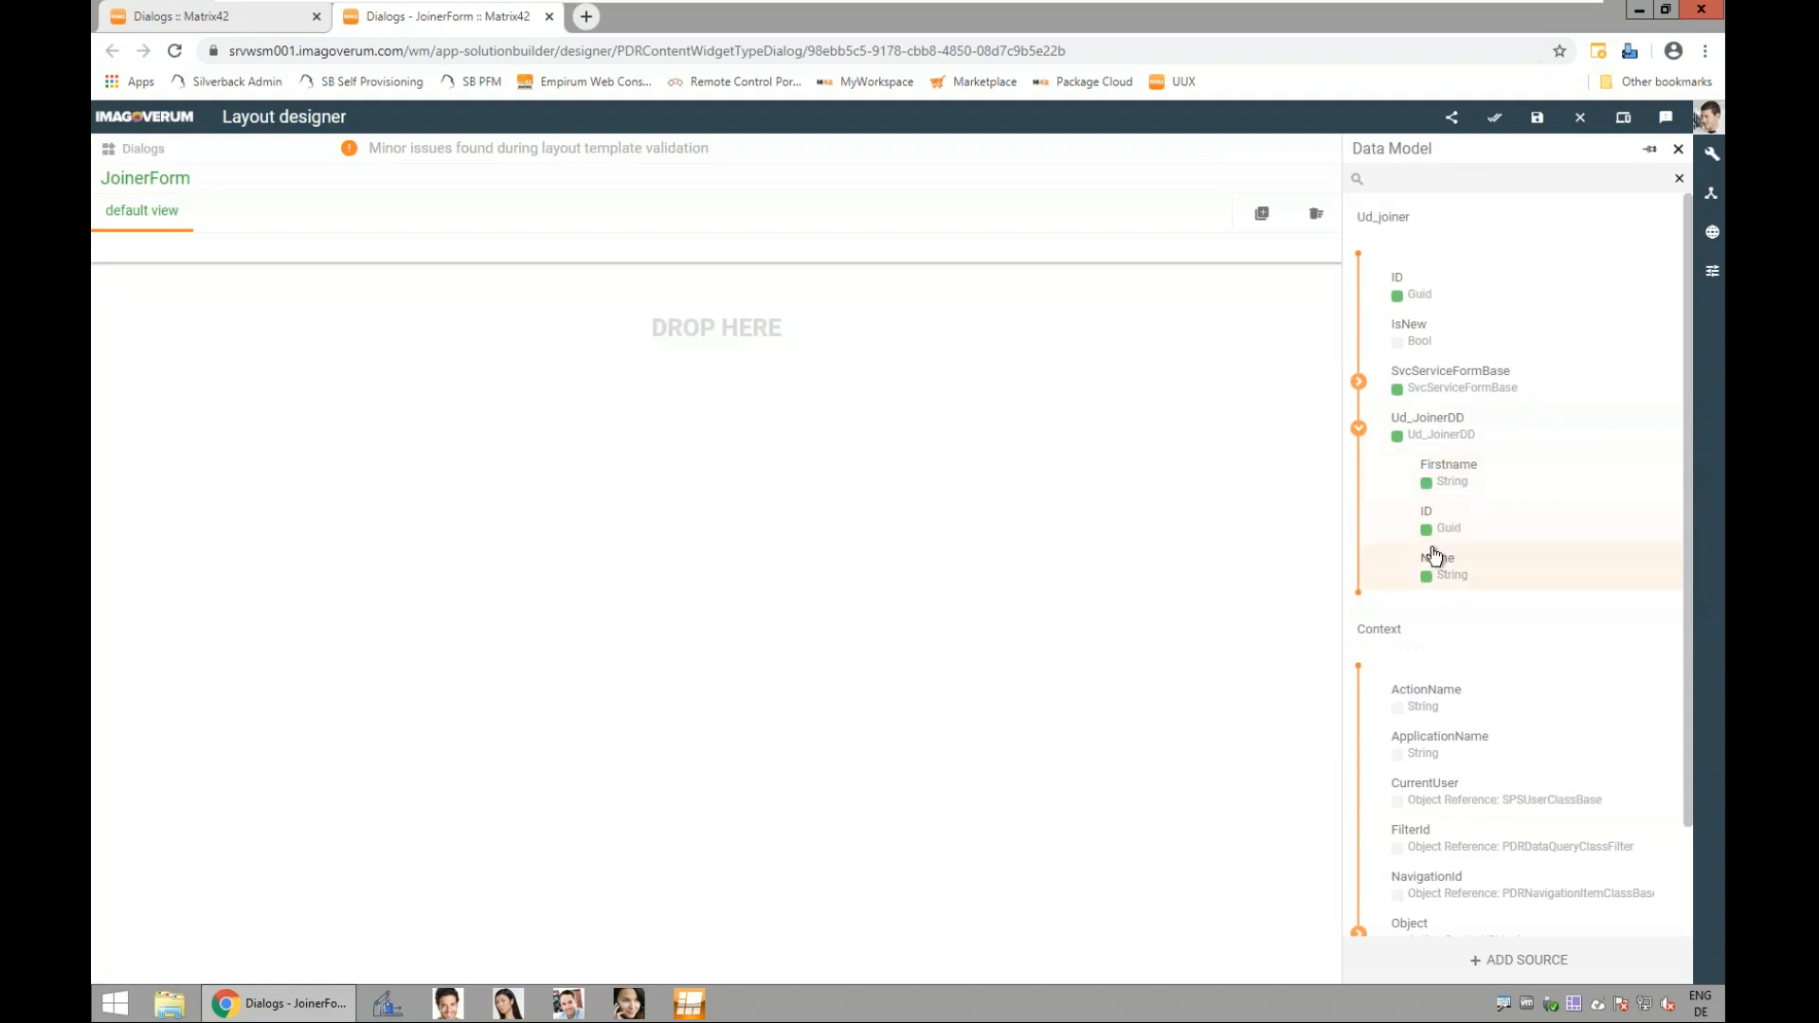
drag(1449, 488, 308, 360)
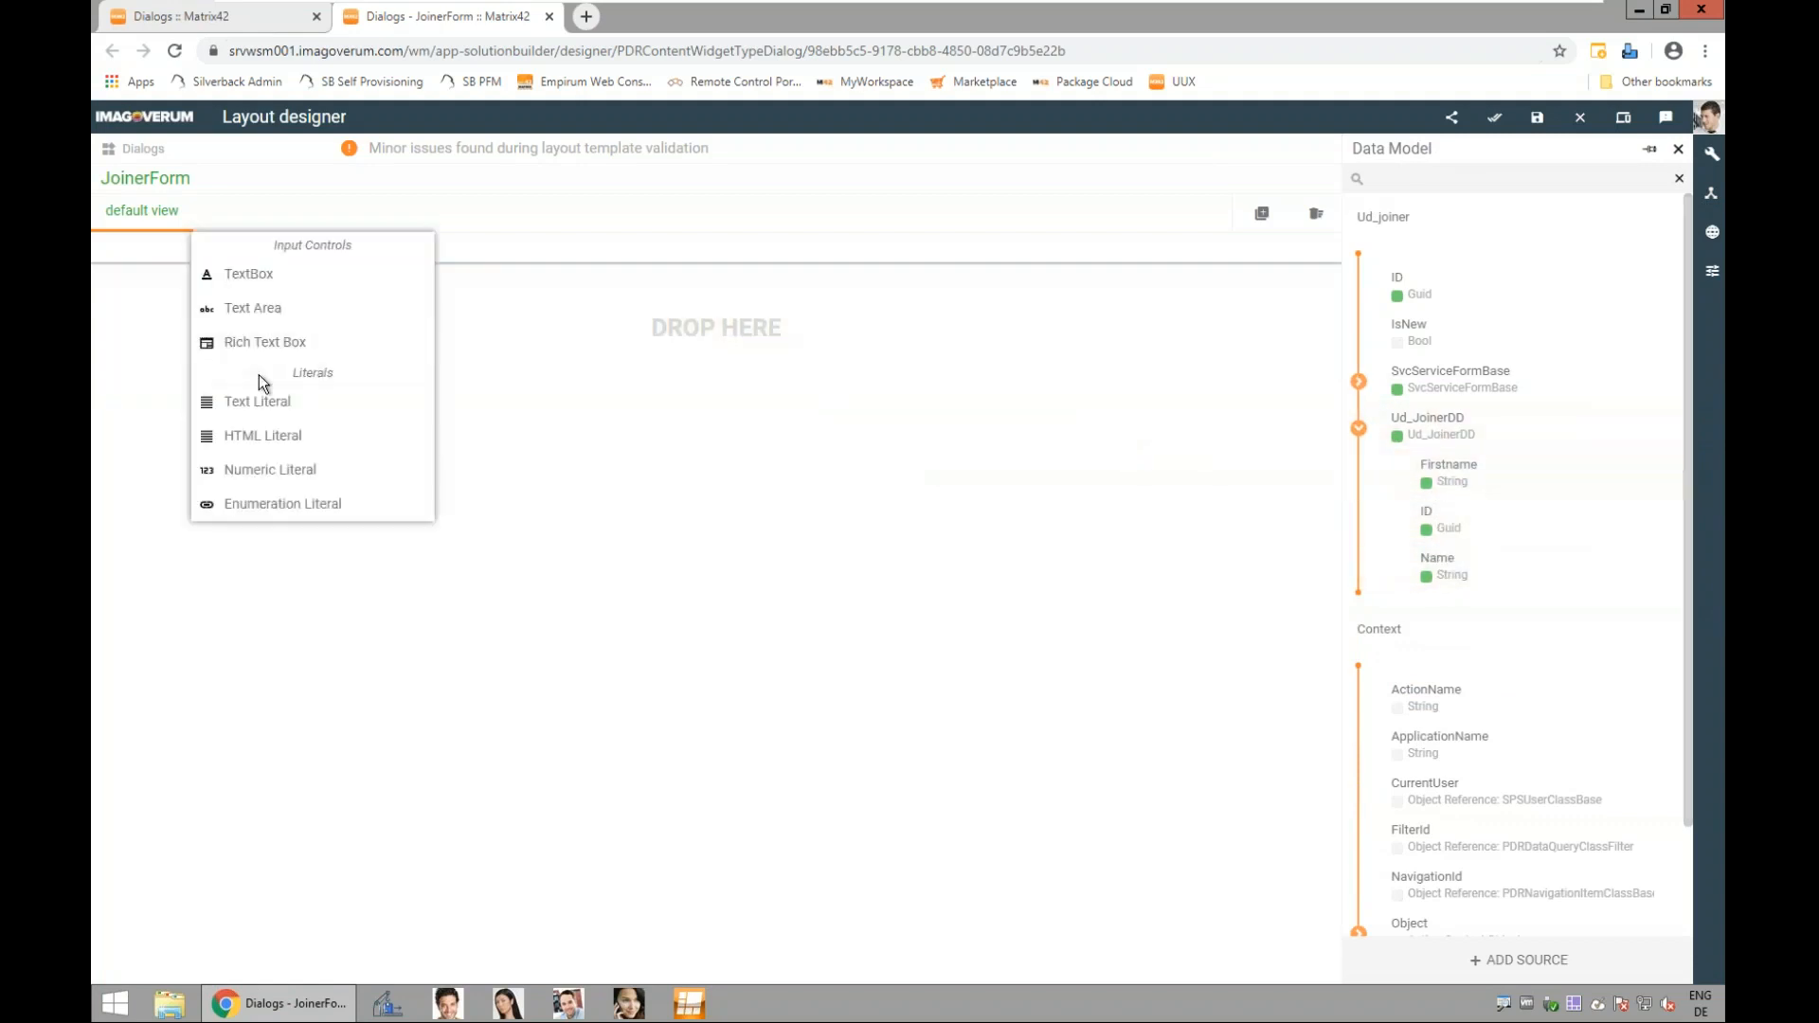
click(302, 287)
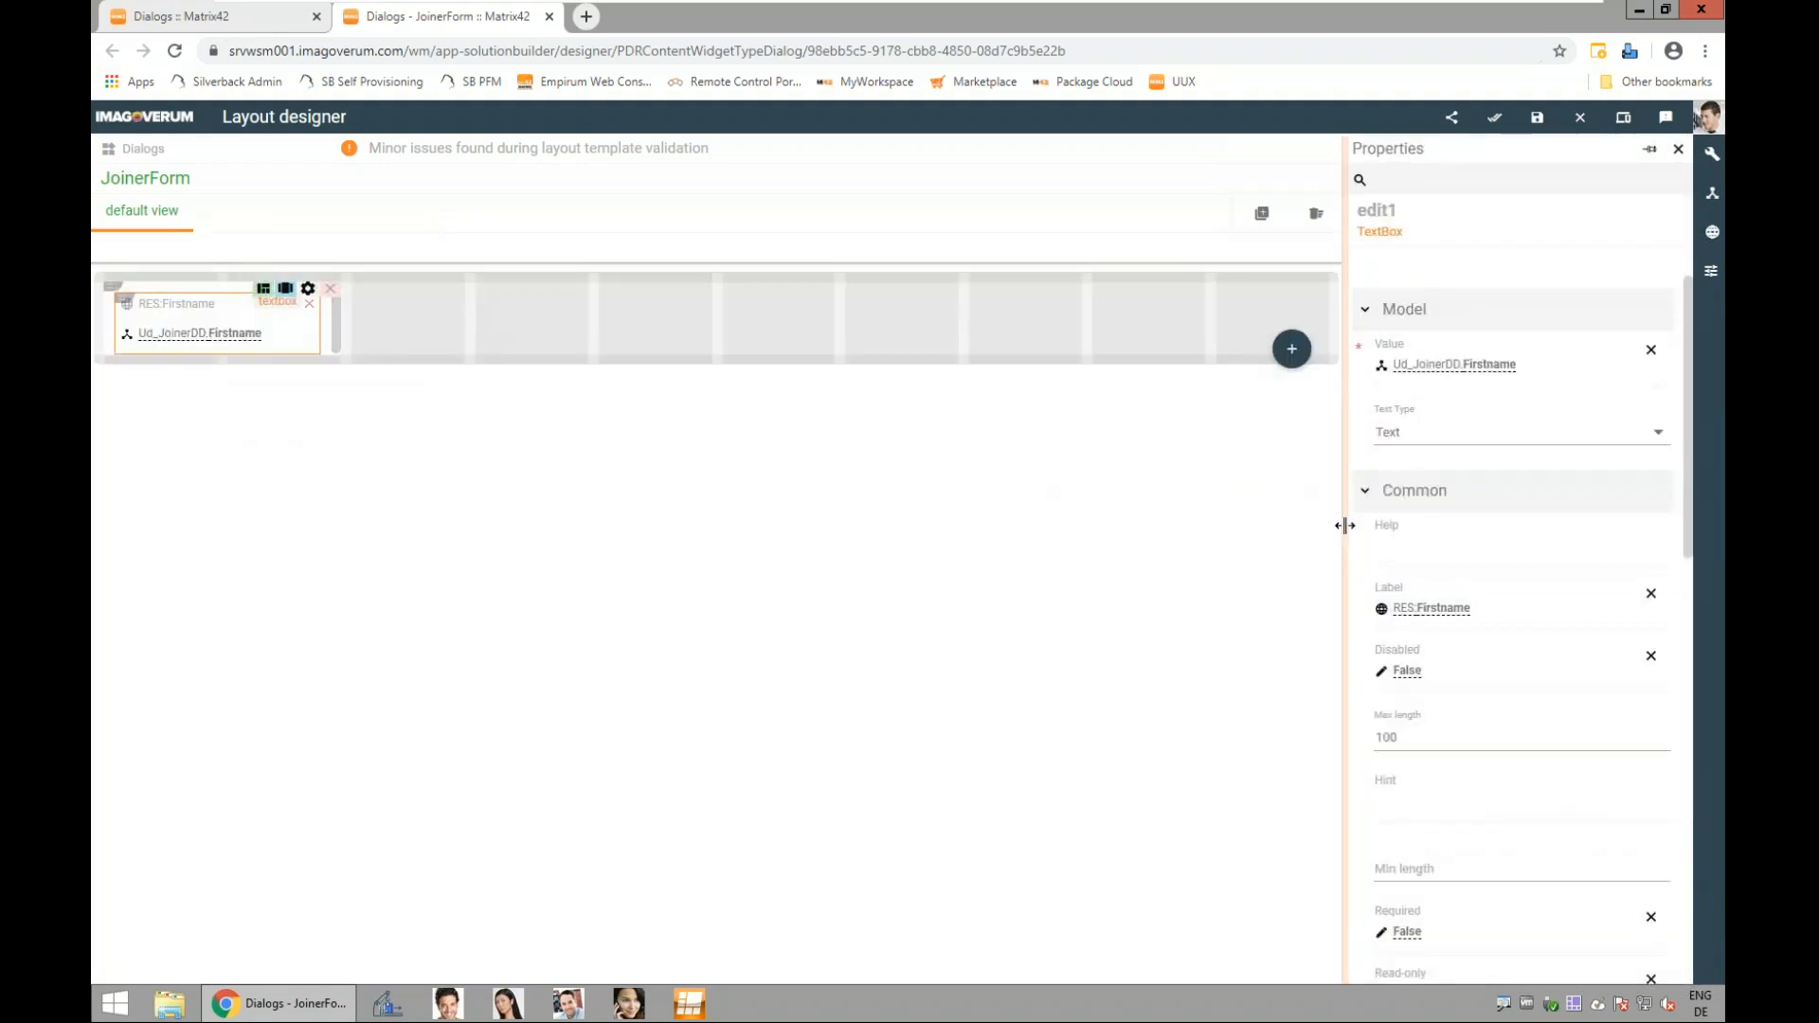
Step: Place a TextBox for the Name attribute of Ud_JoinerDD beside Firstname, and save and publish the layout
click(1713, 198)
click(1379, 434)
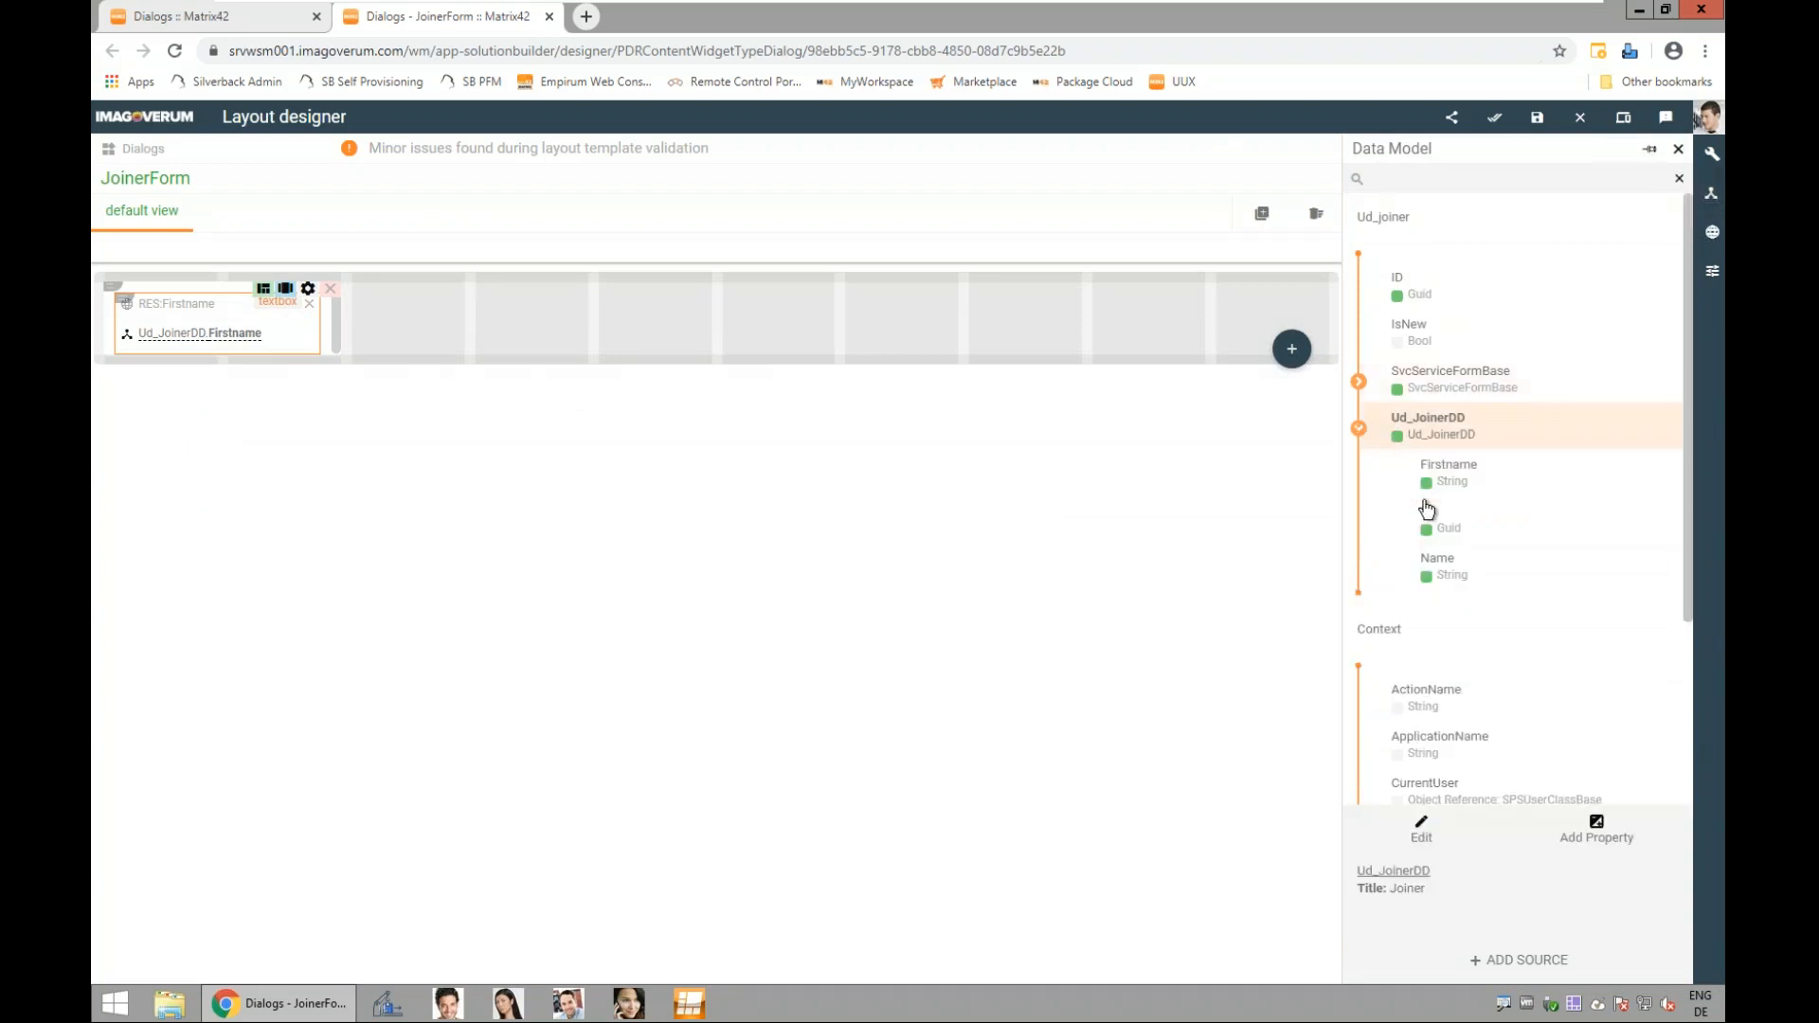
drag(1456, 585, 532, 307)
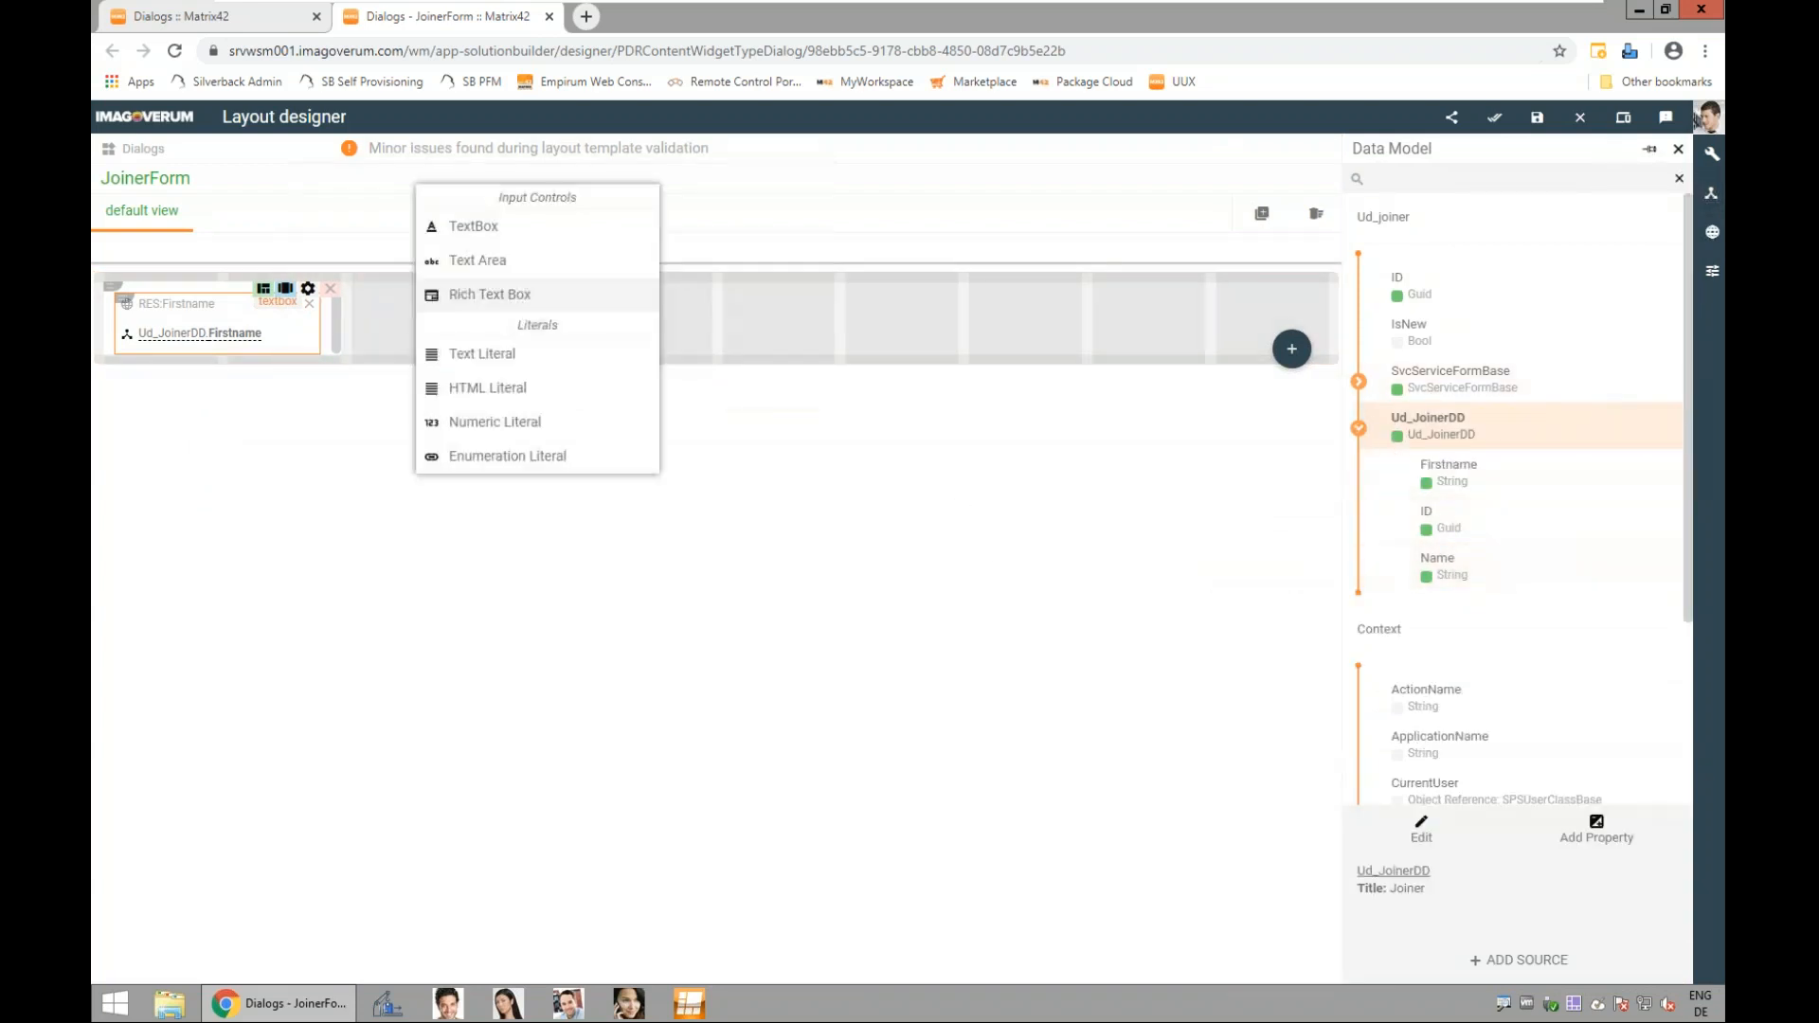
click(537, 232)
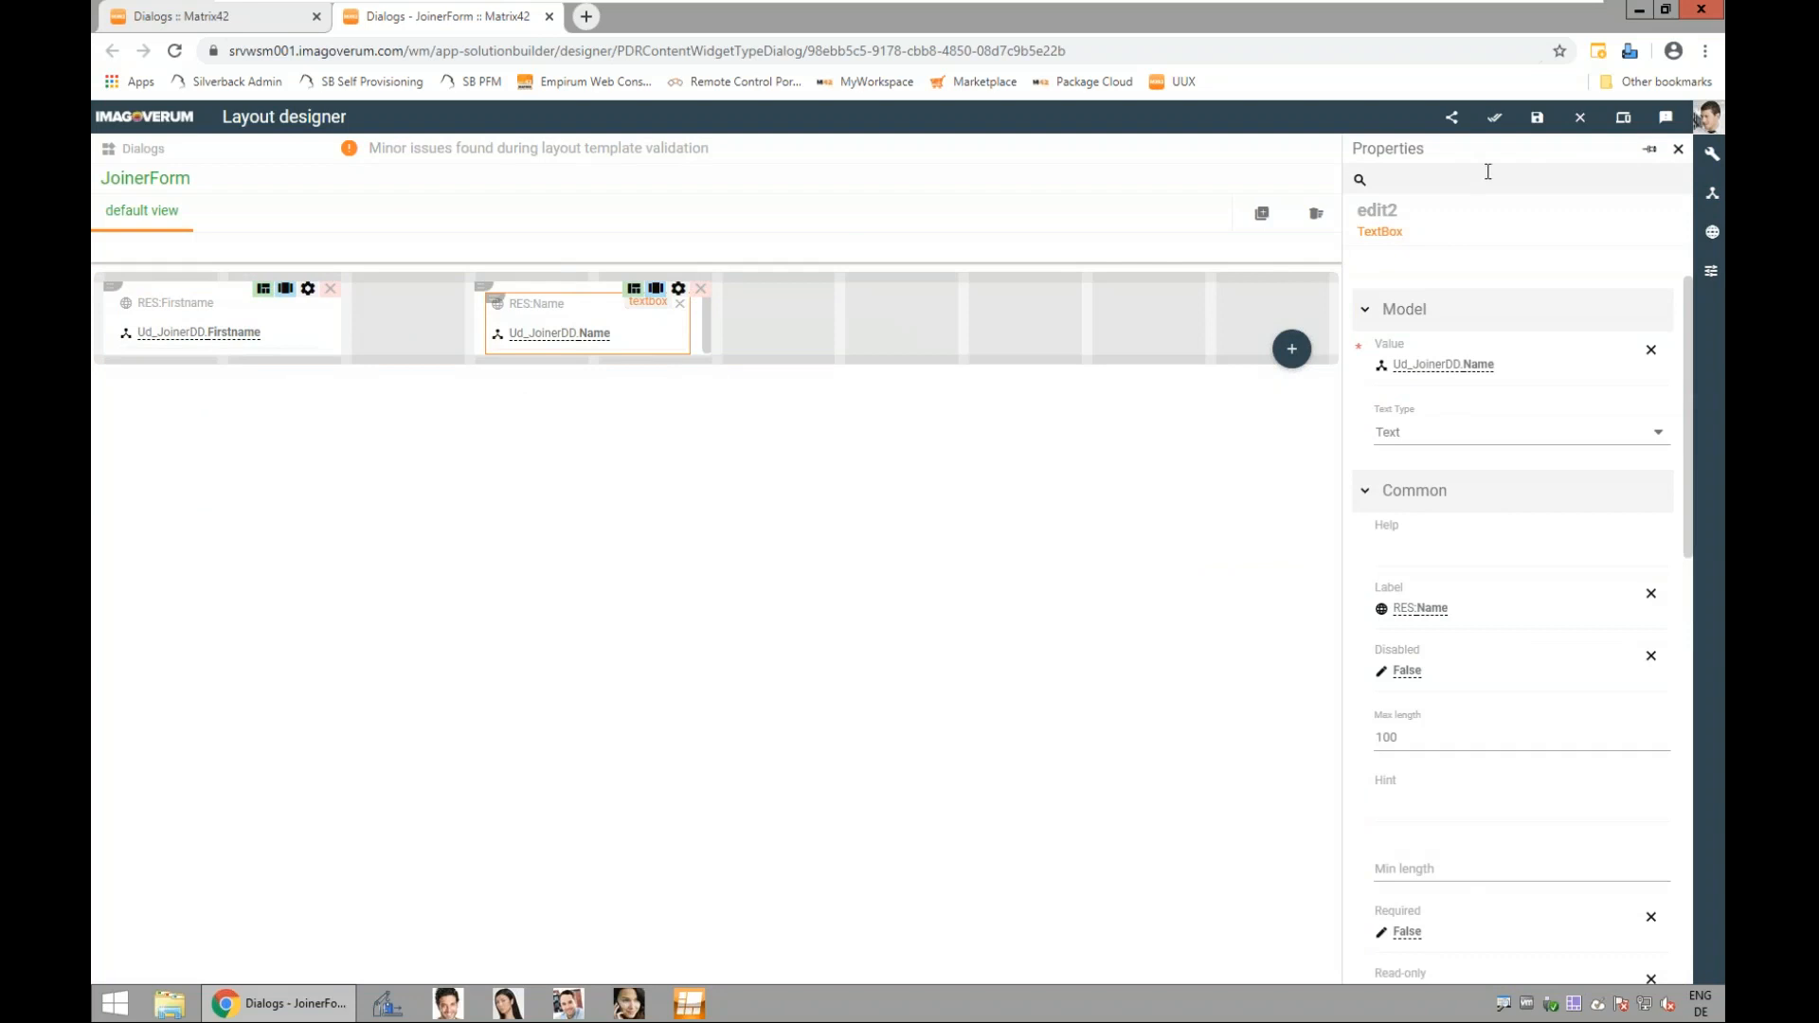
click(1451, 118)
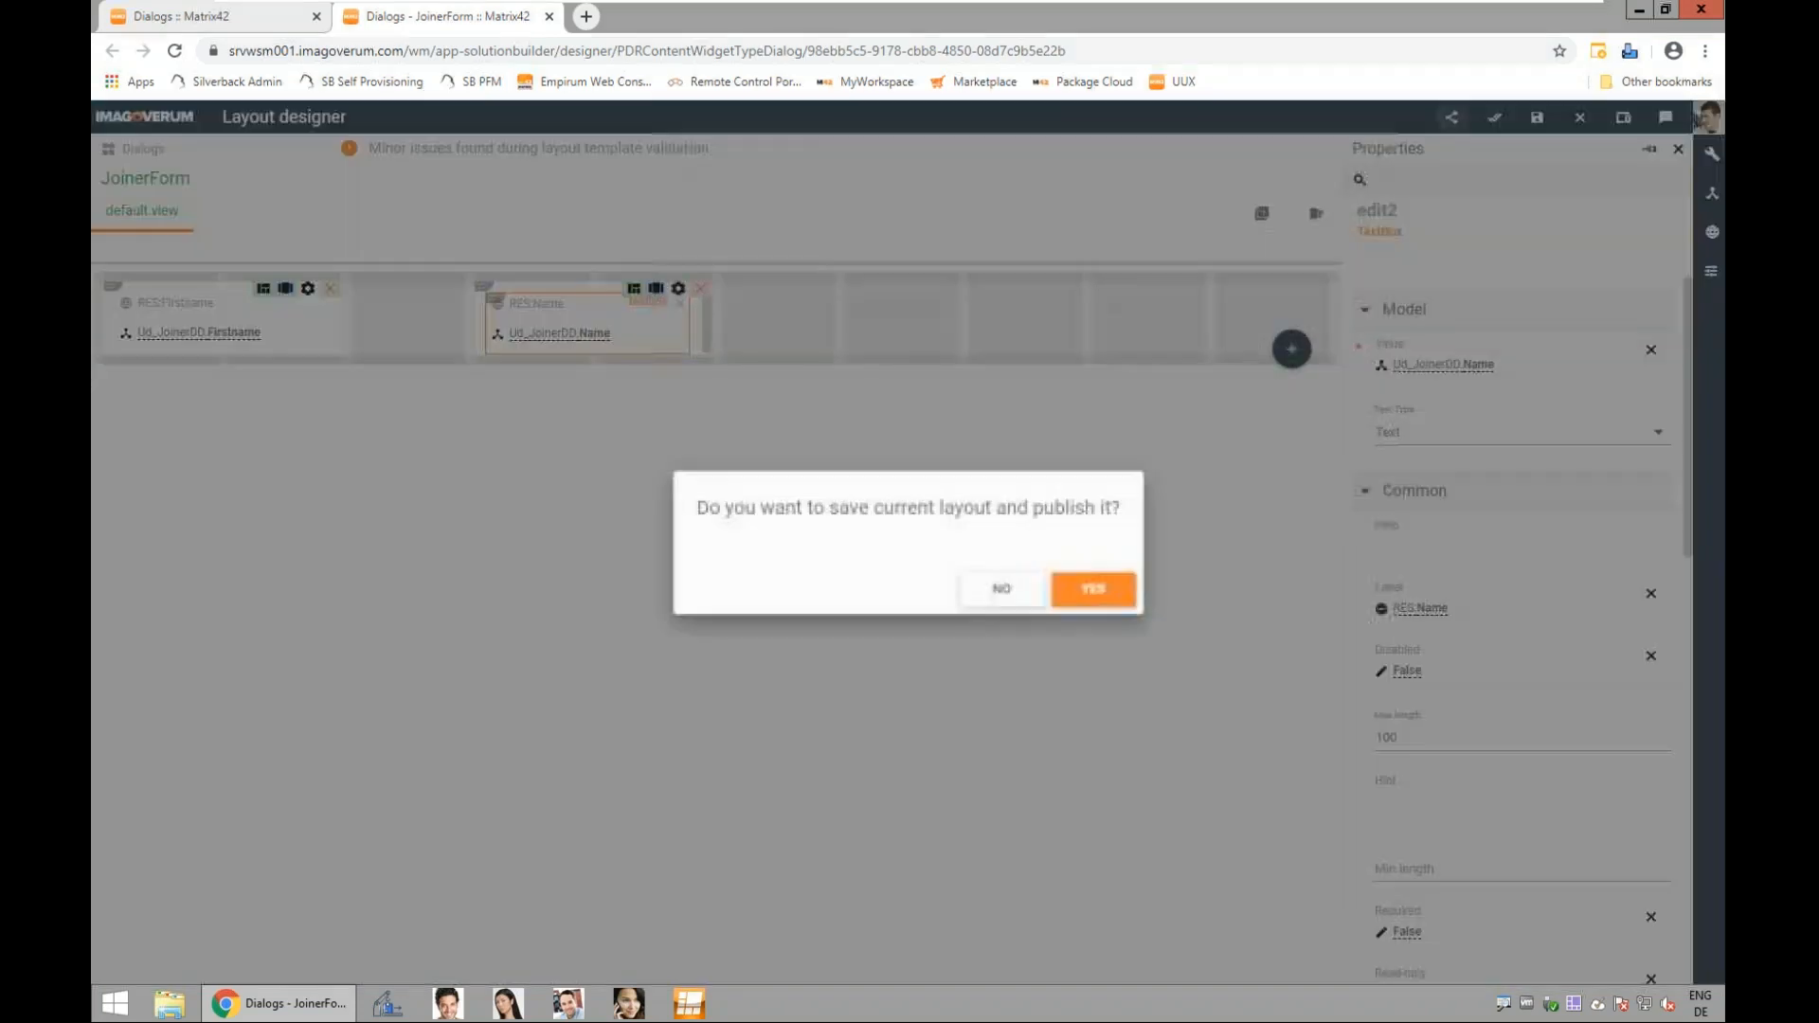
click(1117, 593)
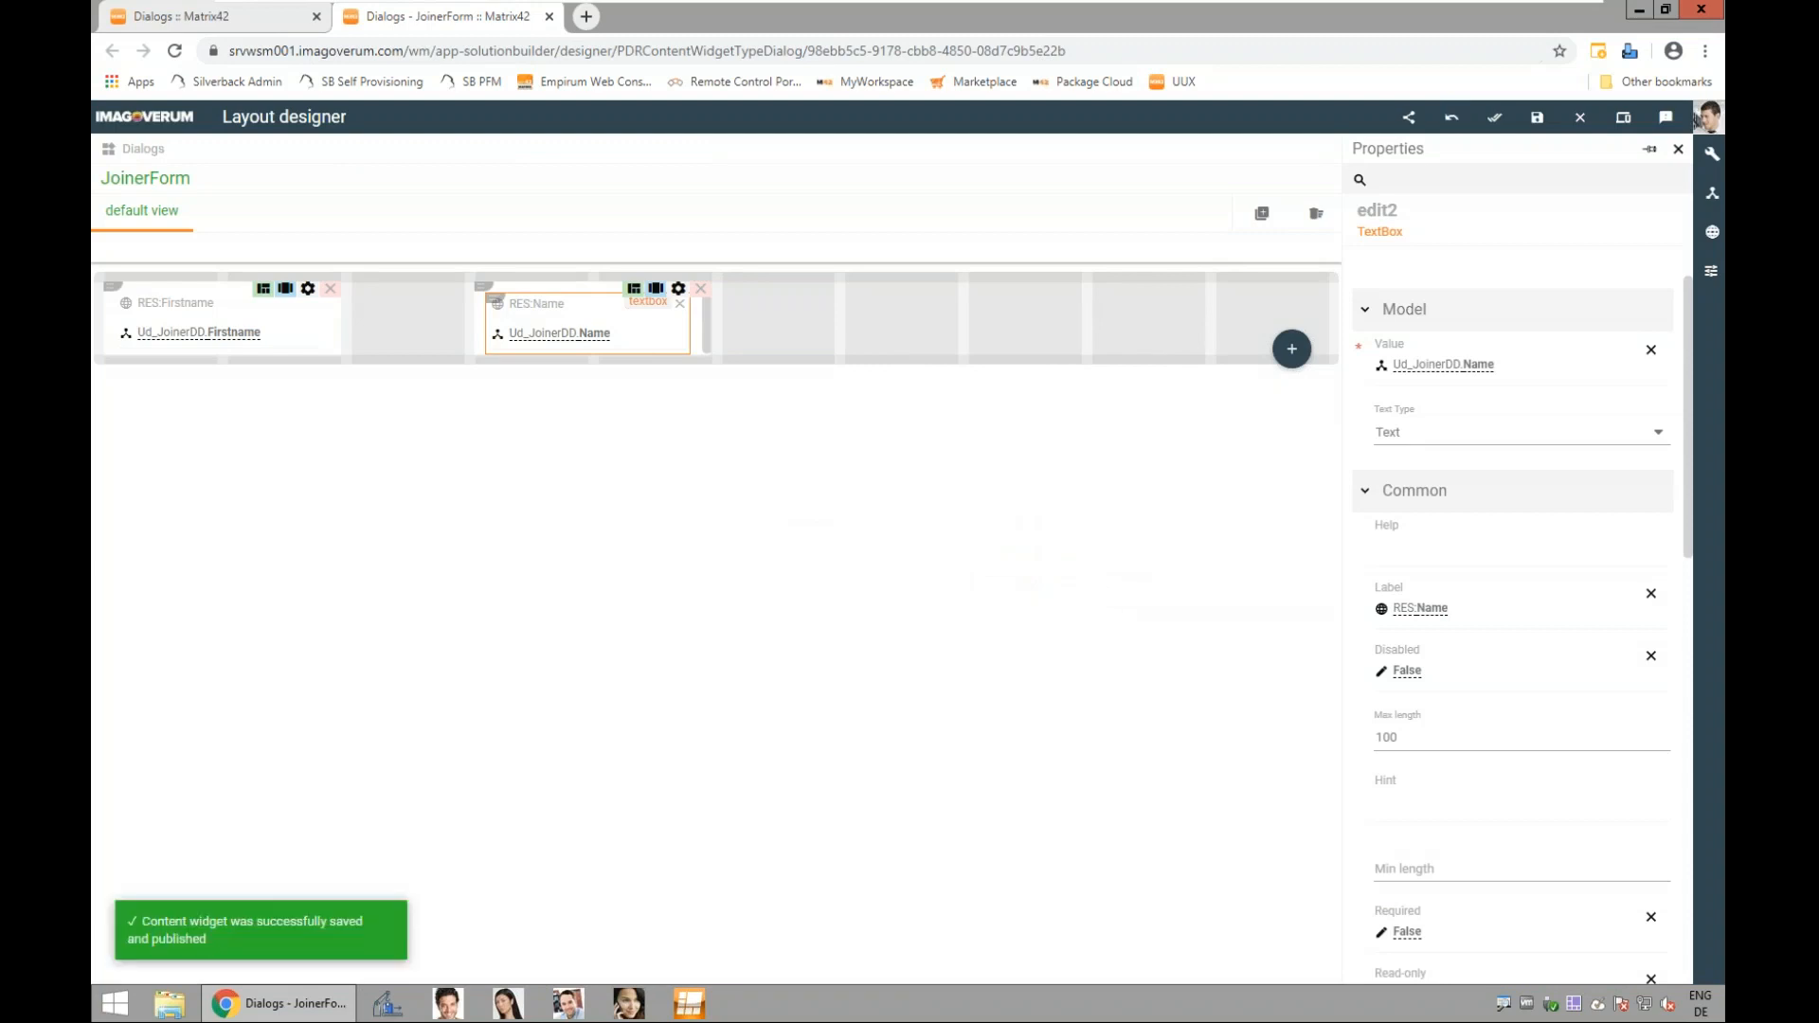
Step: Return to the dialog administration and set the audience of JoinerForm to Unrestricted
click(222, 23)
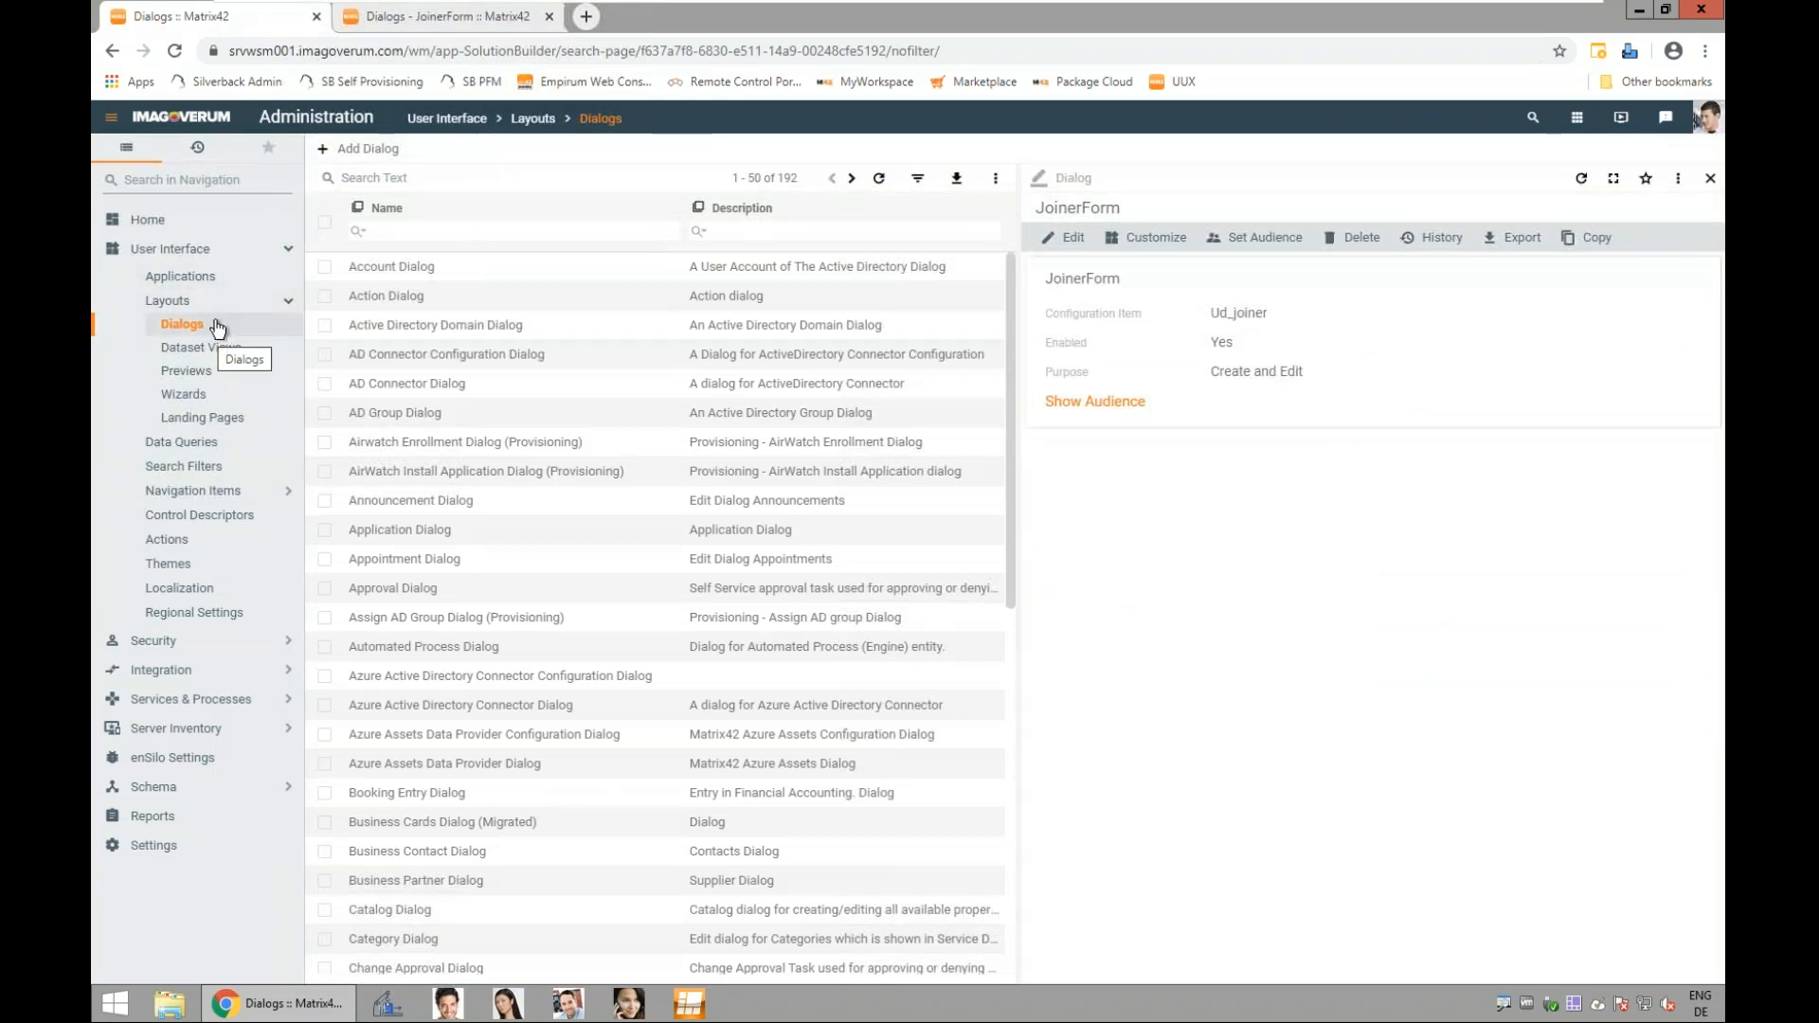
click(1256, 242)
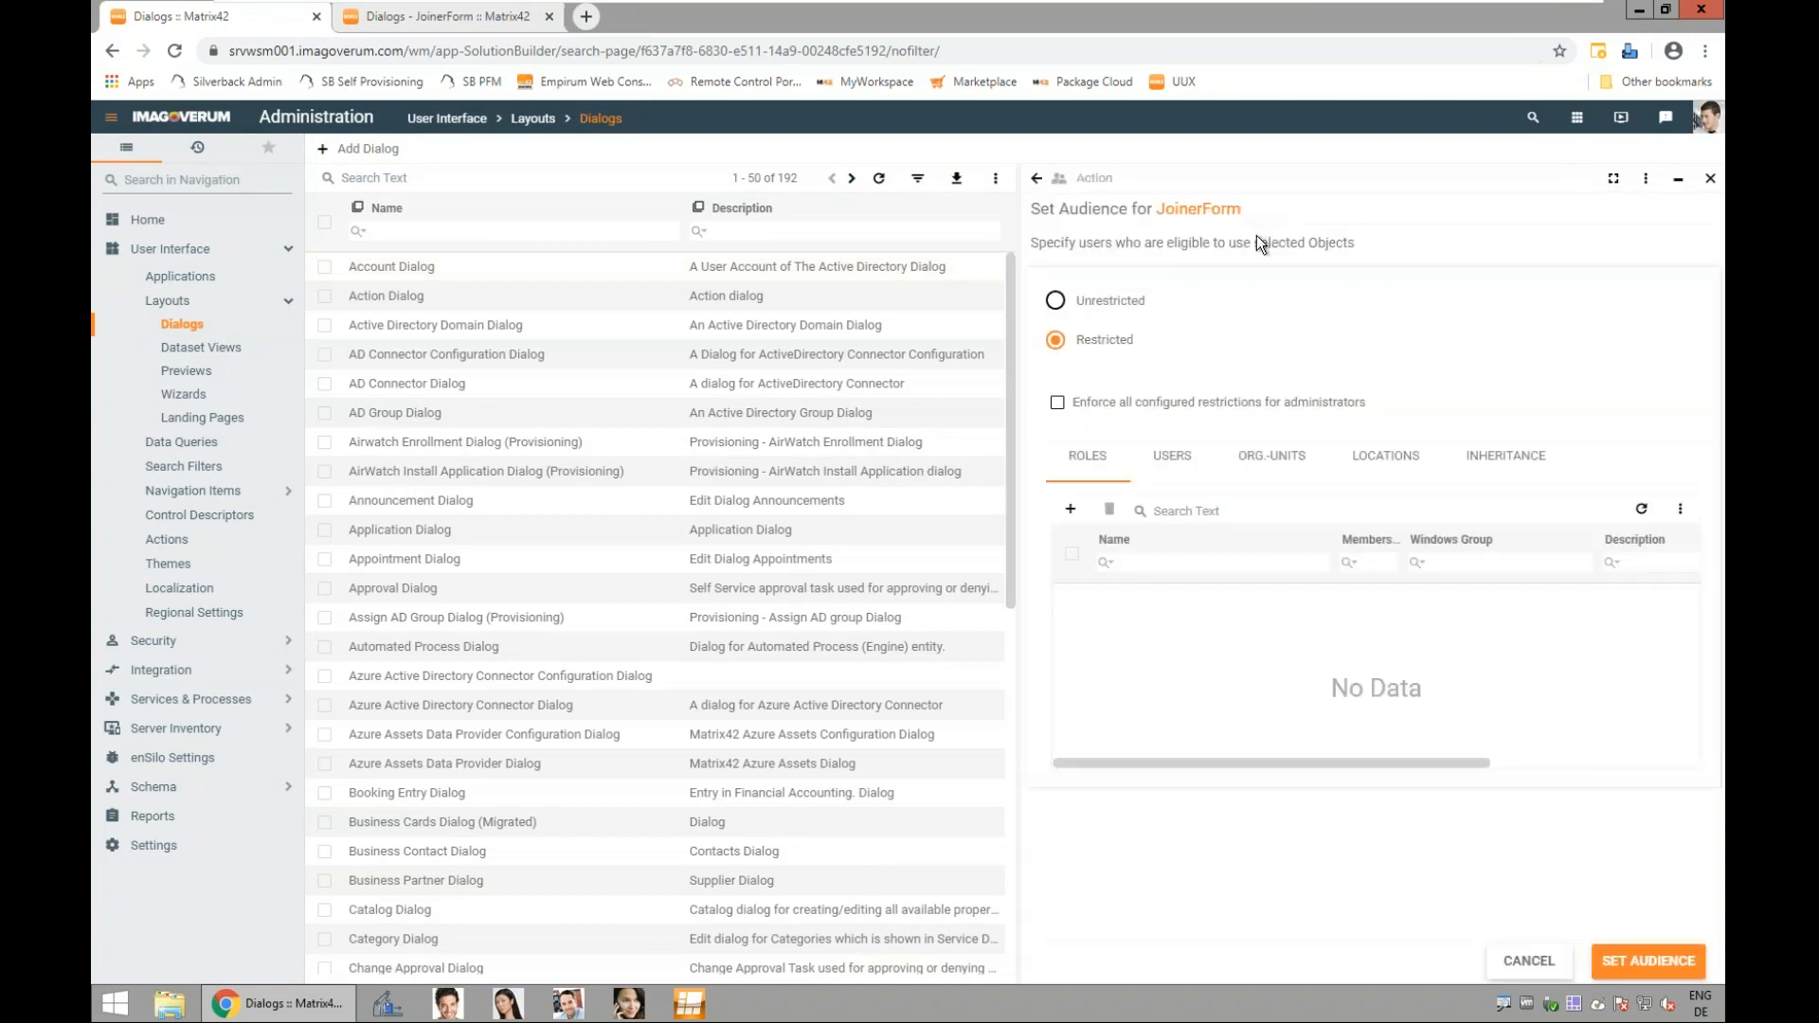
click(1057, 301)
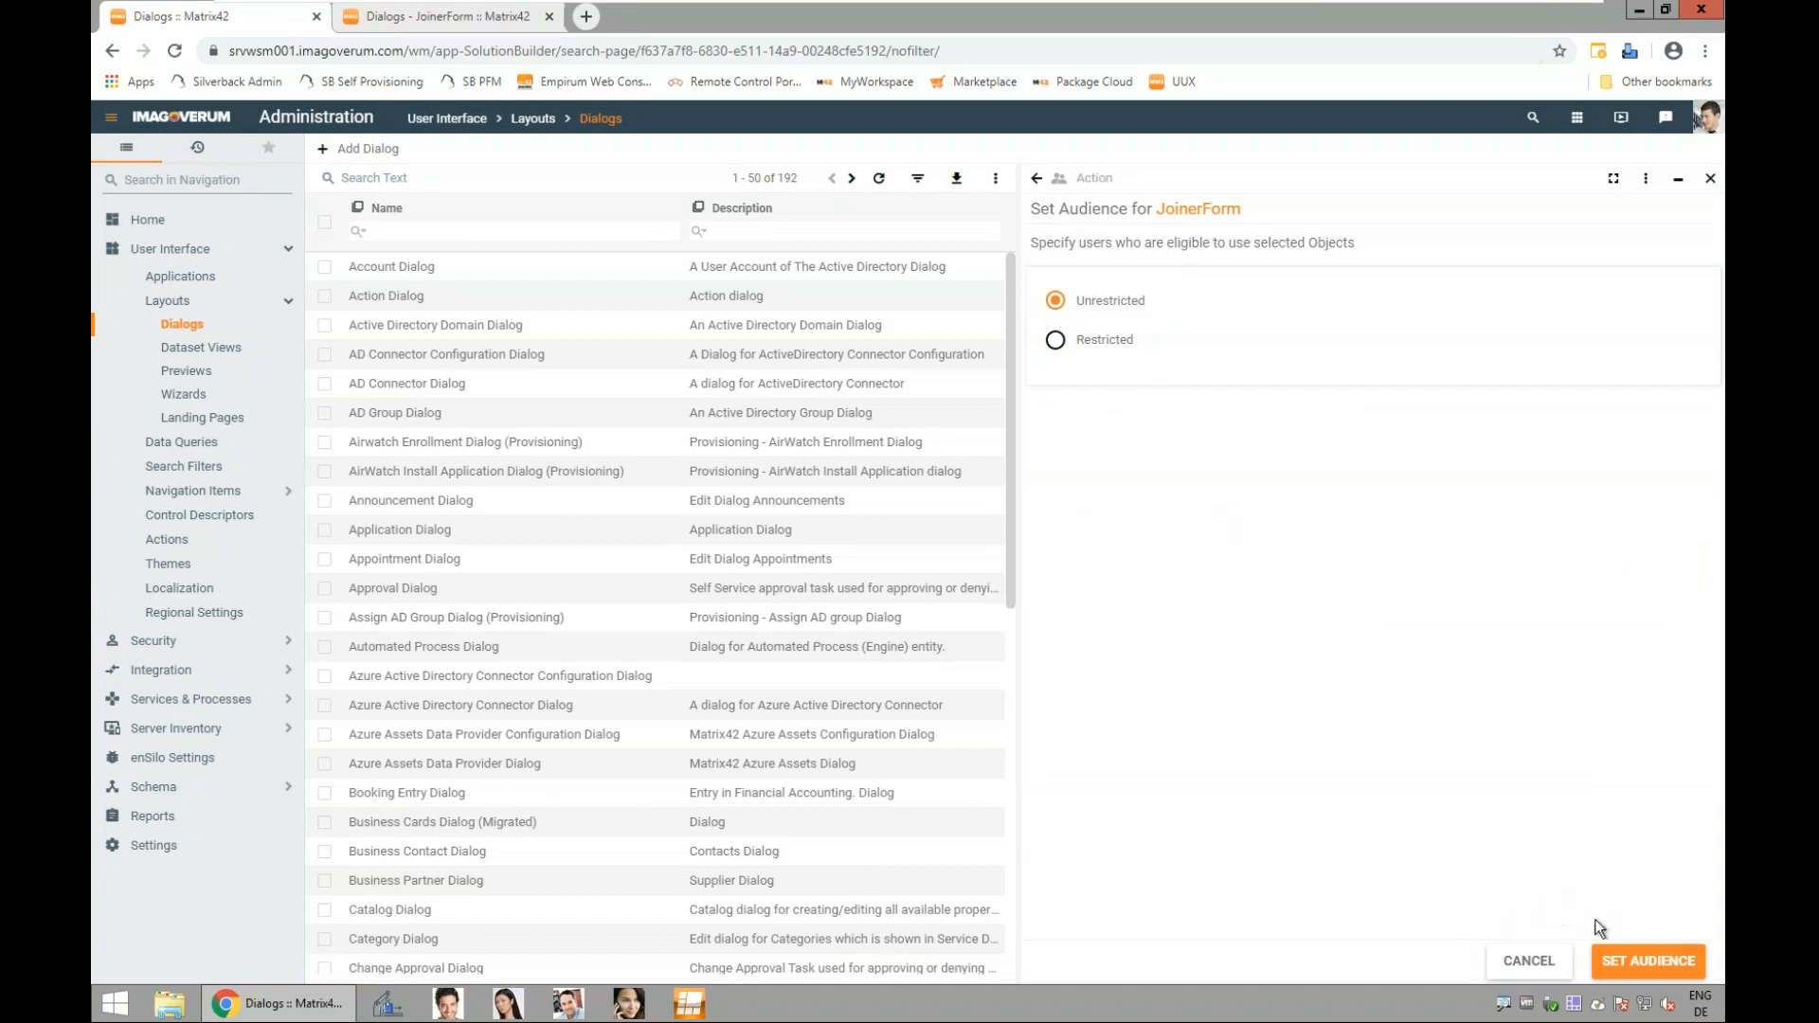
click(1685, 965)
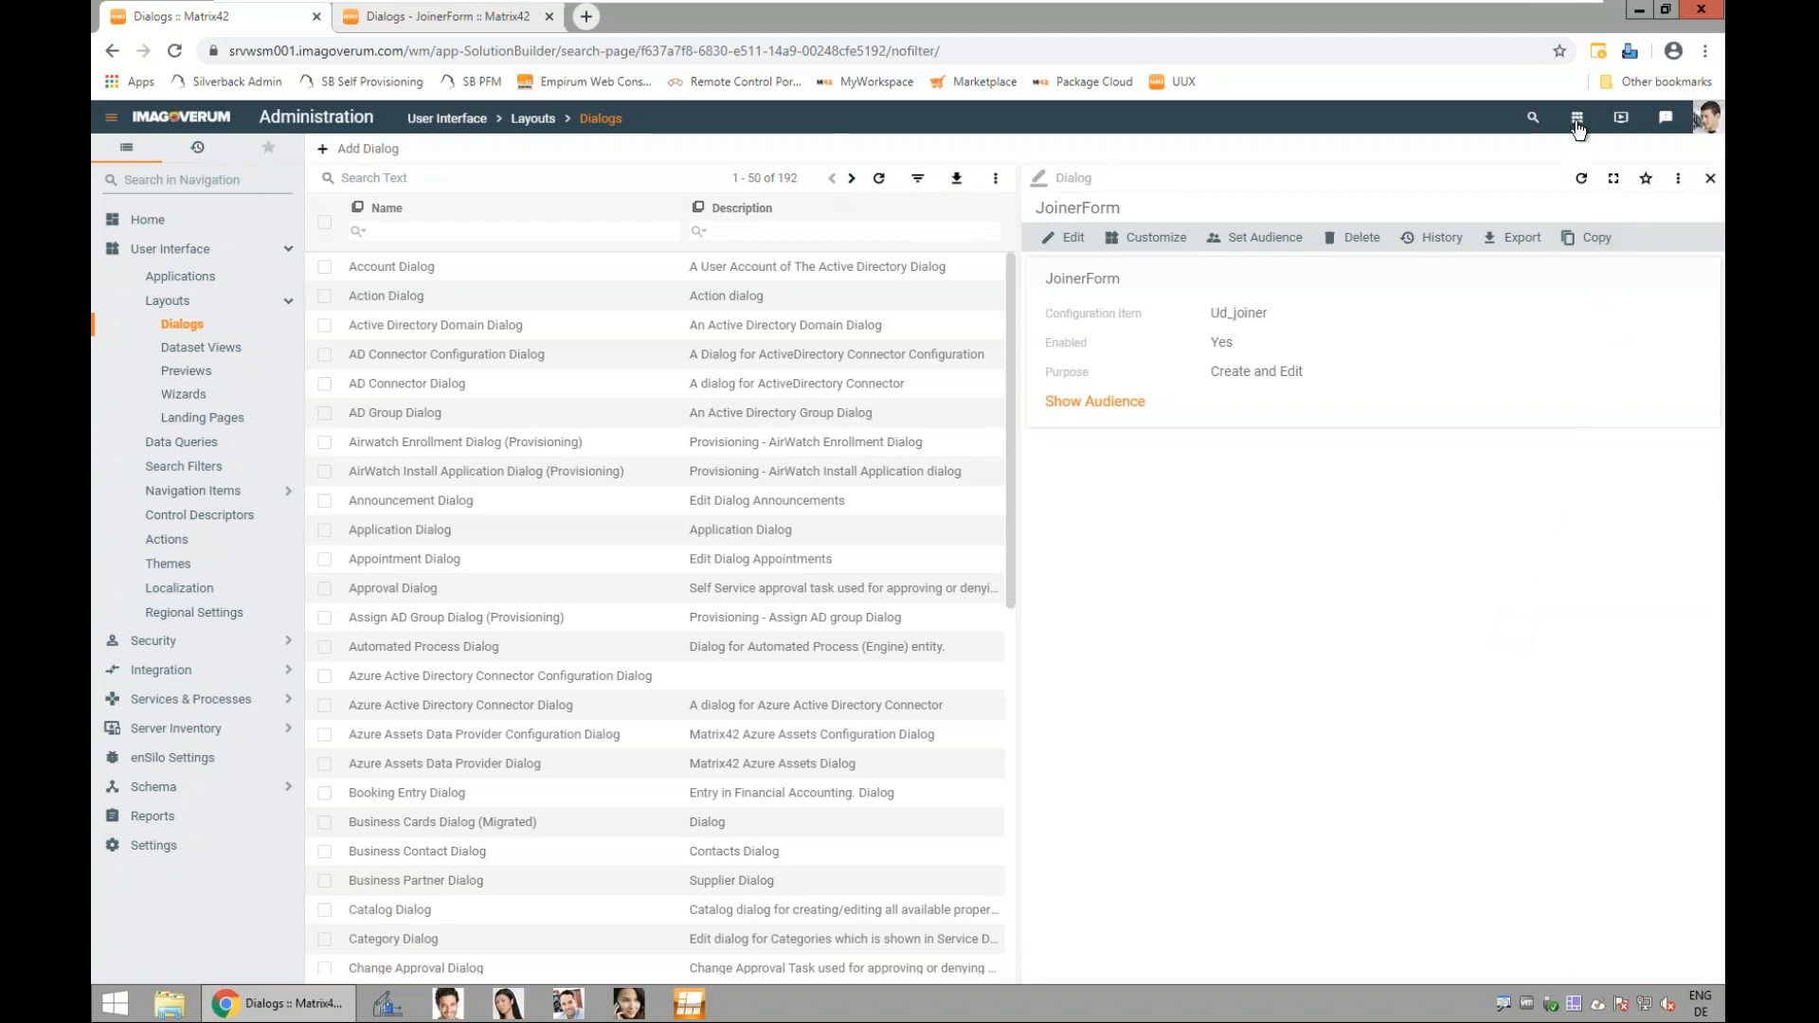
Step: Launch Workflow Studio from the workflow administration and create a workflow from the Create Task - Provisioning WF Template
click(166, 703)
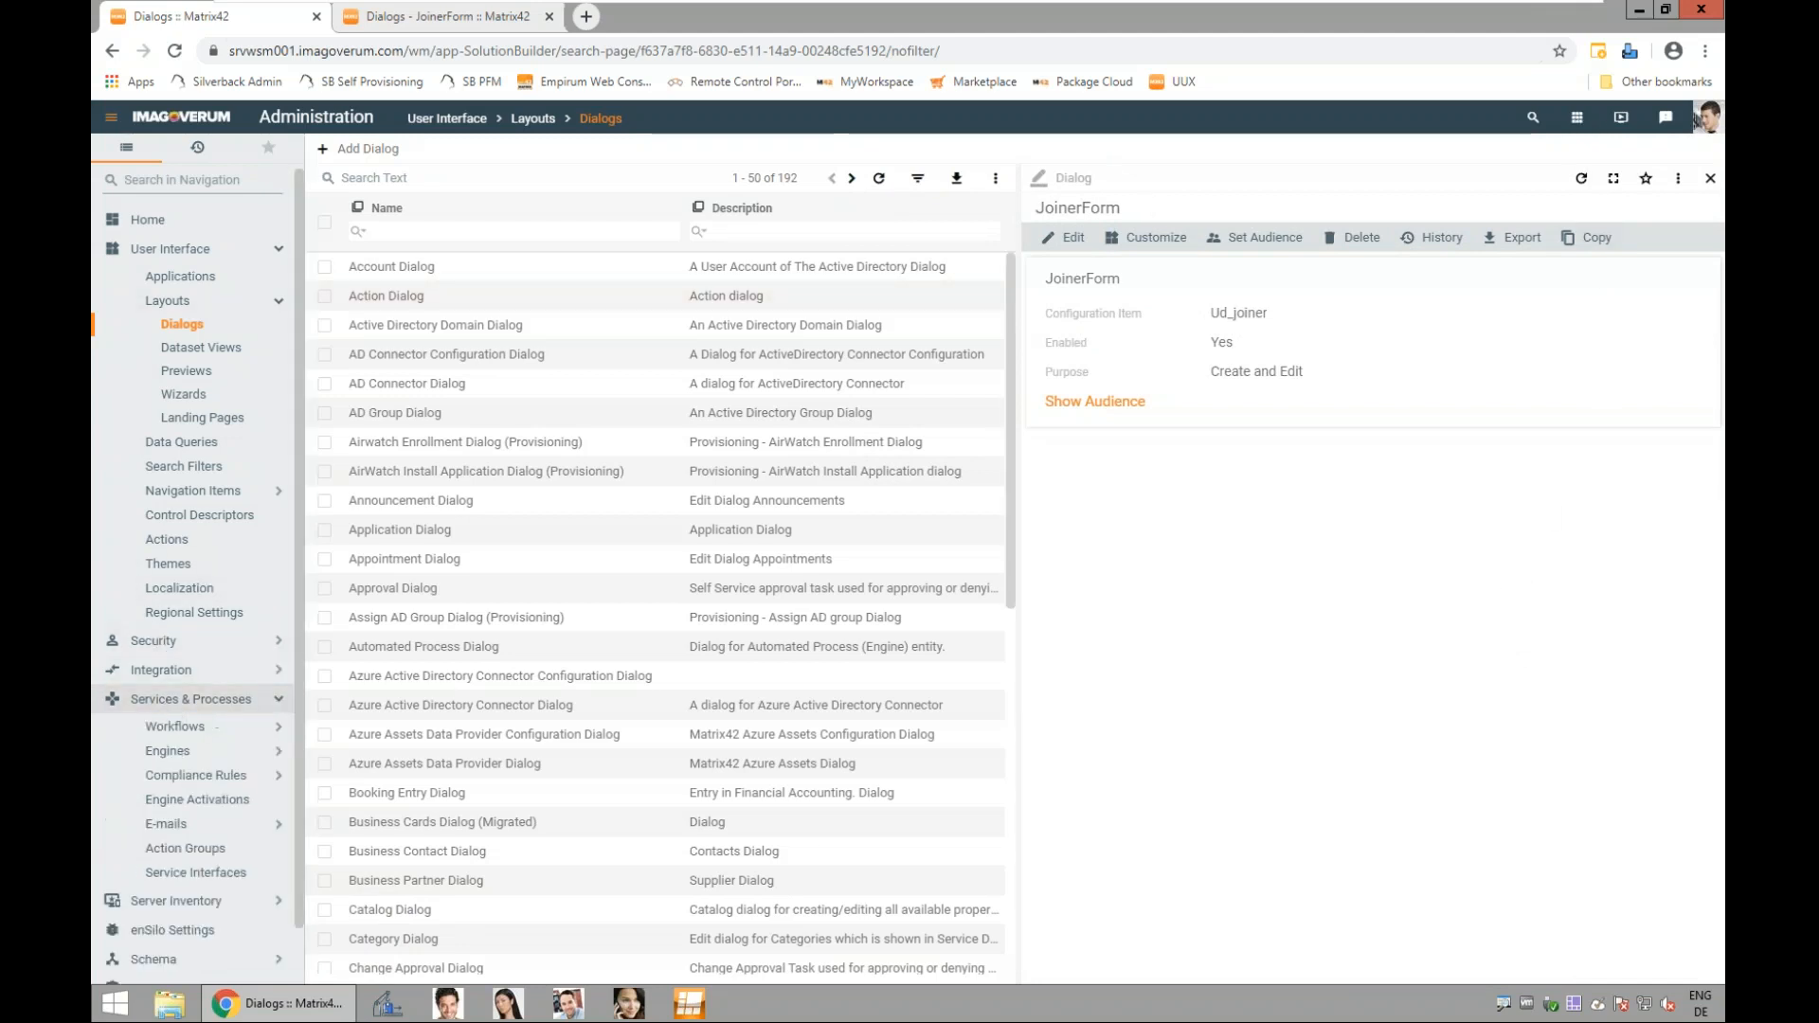
click(176, 728)
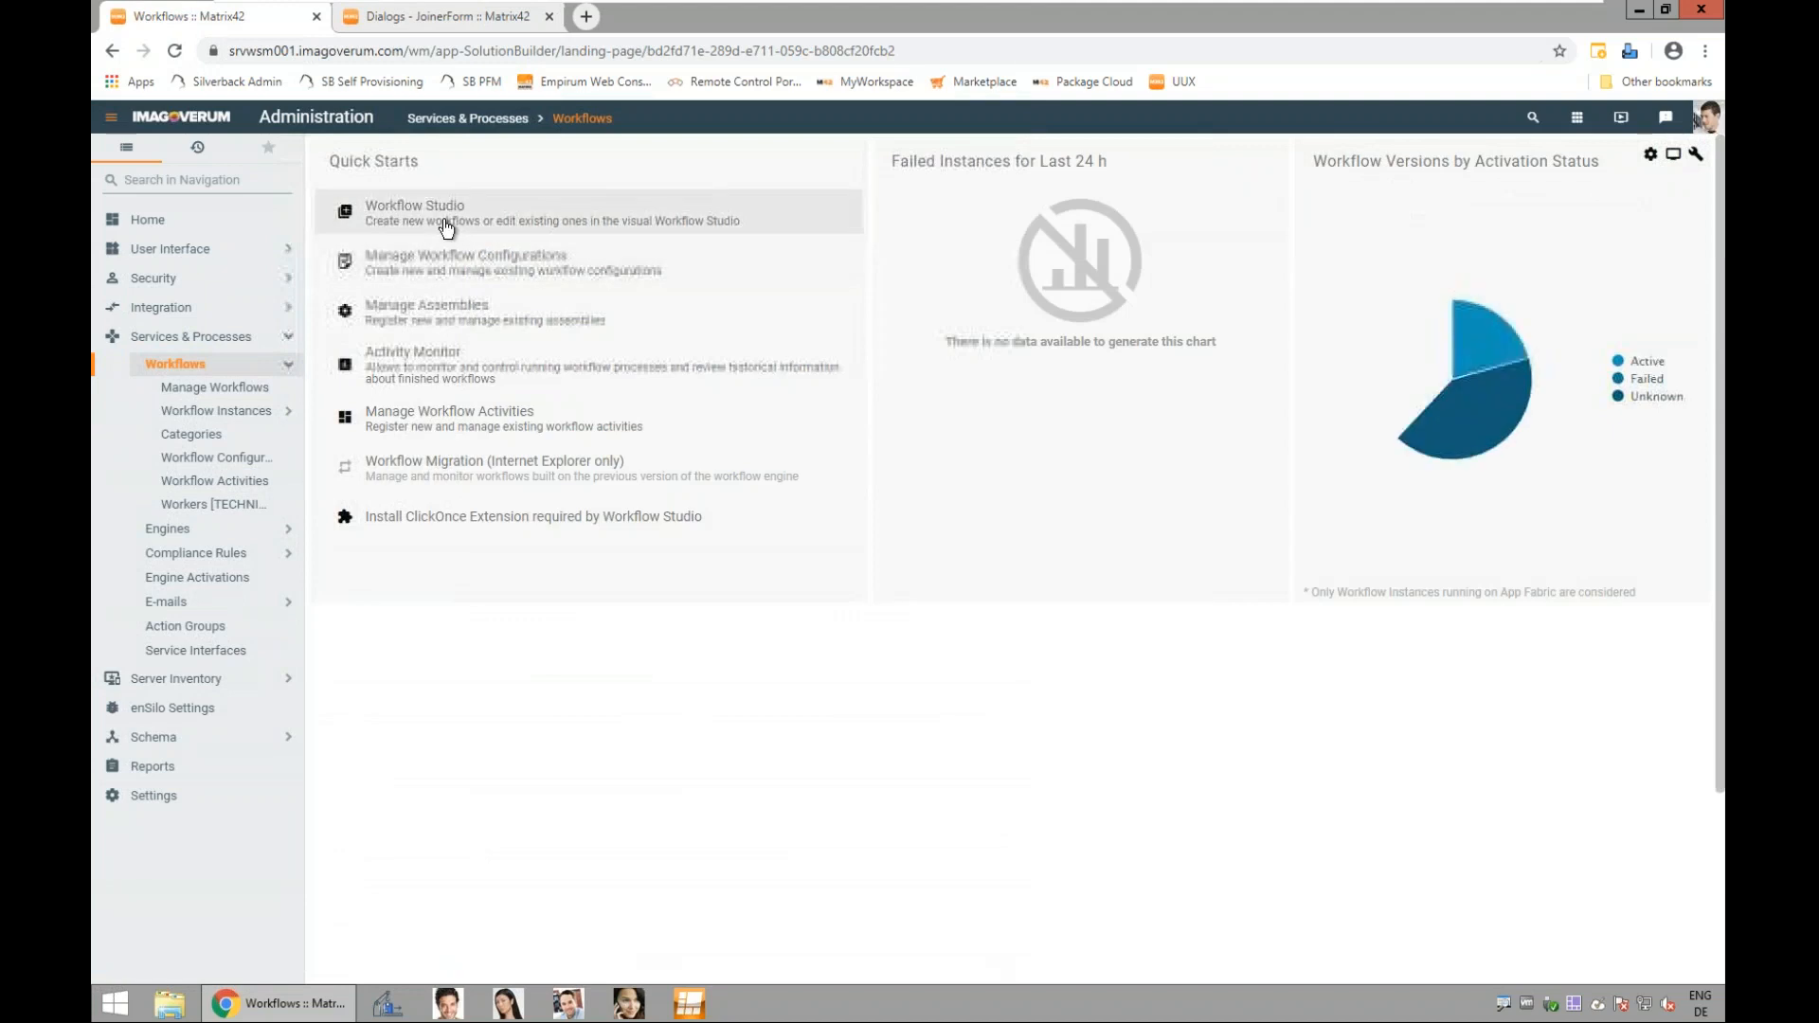
click(437, 227)
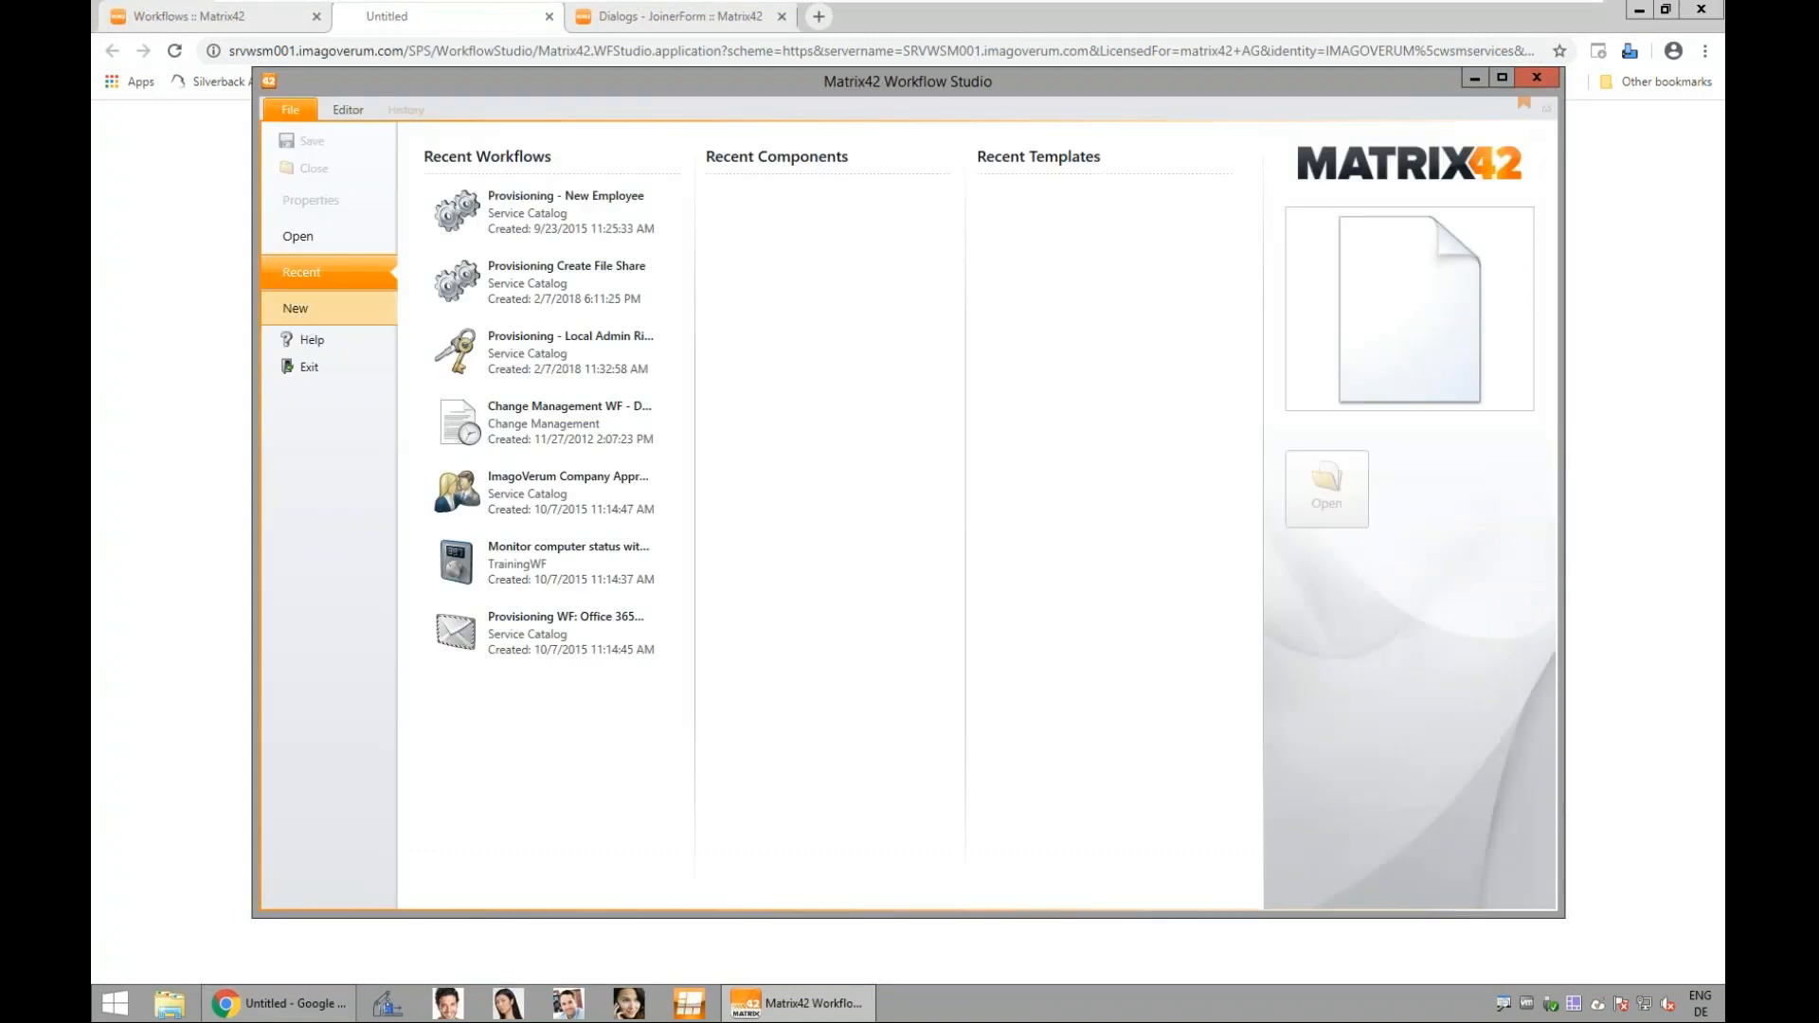
click(314, 309)
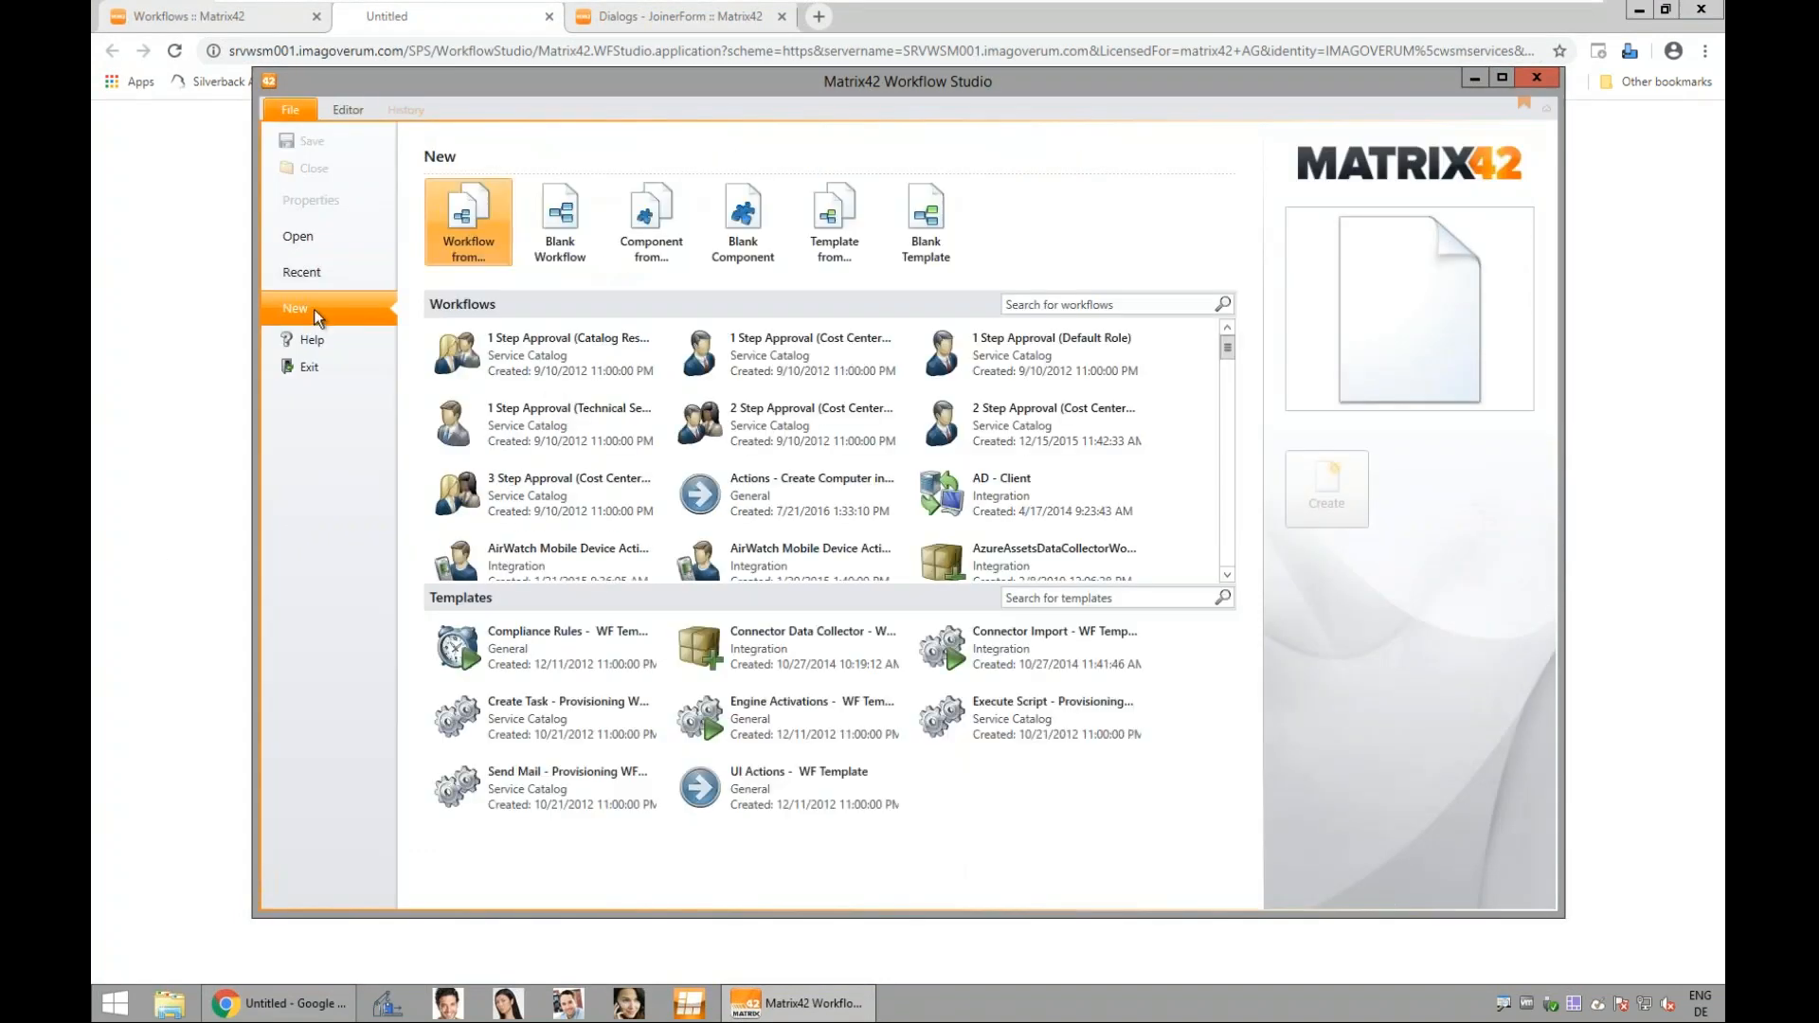
click(556, 713)
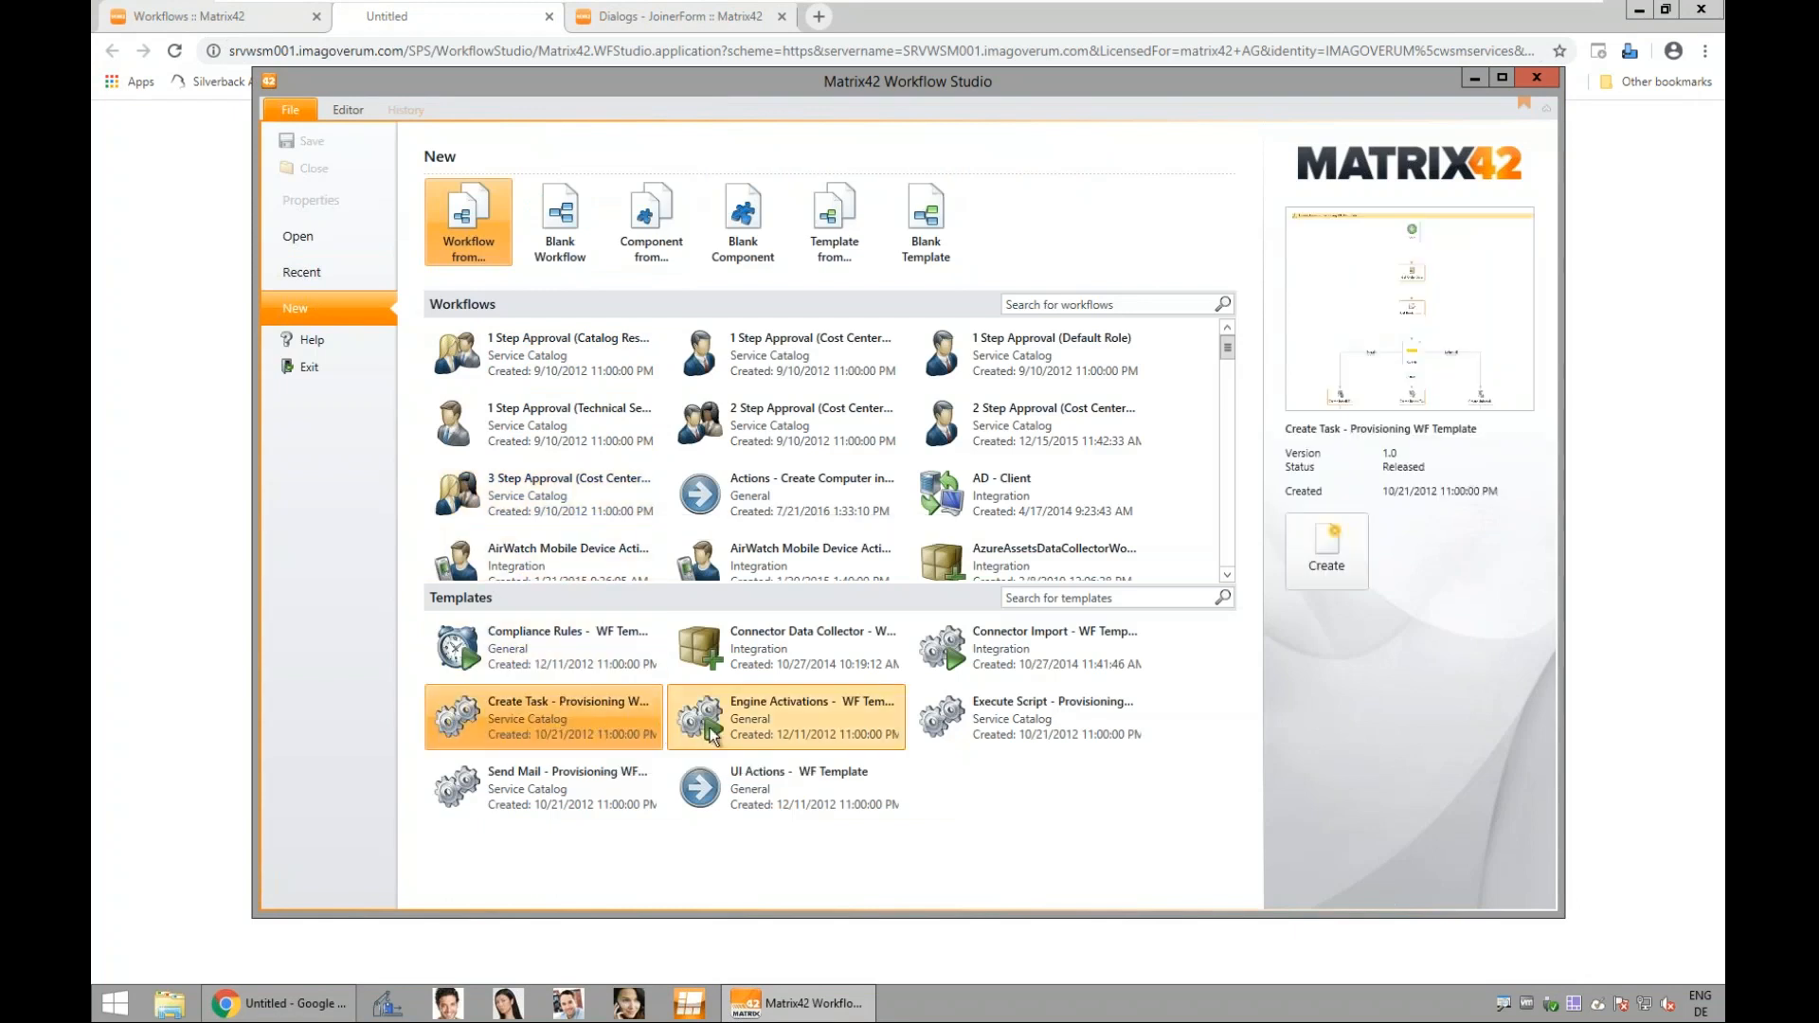
click(1357, 547)
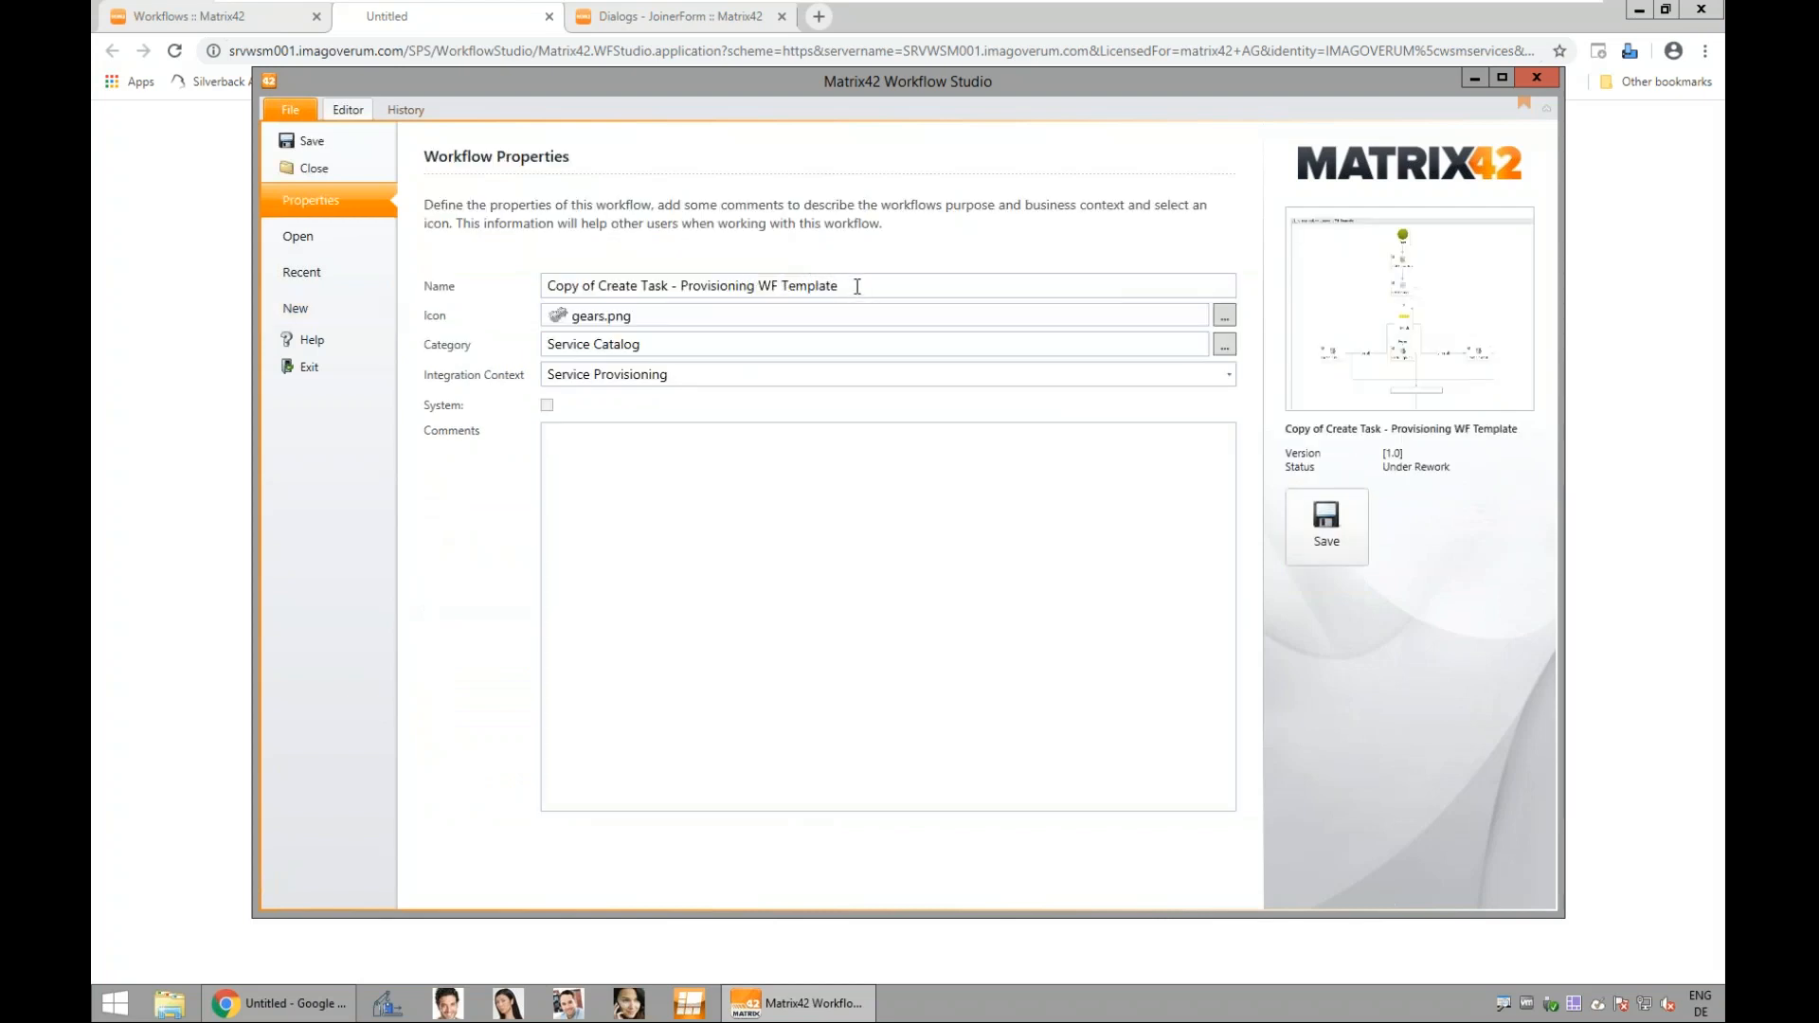
Step: Rename the new workflow as Joiner Workflow and save its properties
key(ctrl+a)
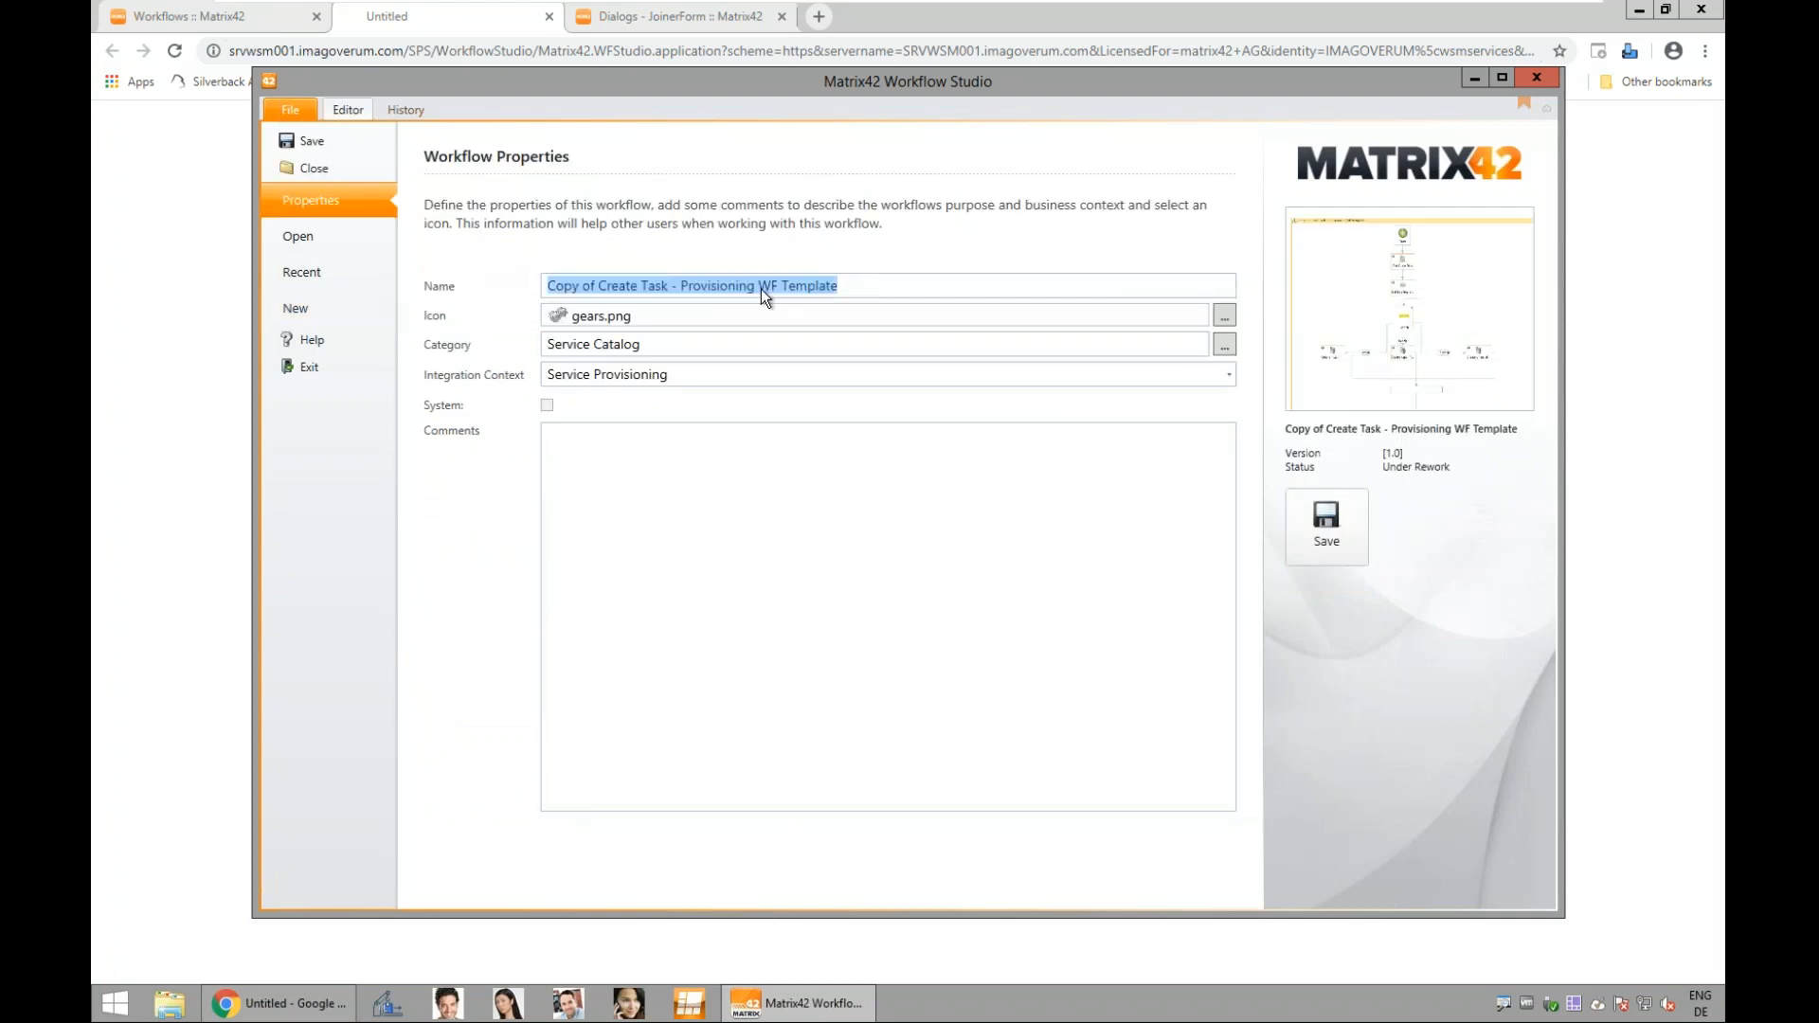
text(Joiner Workflow)
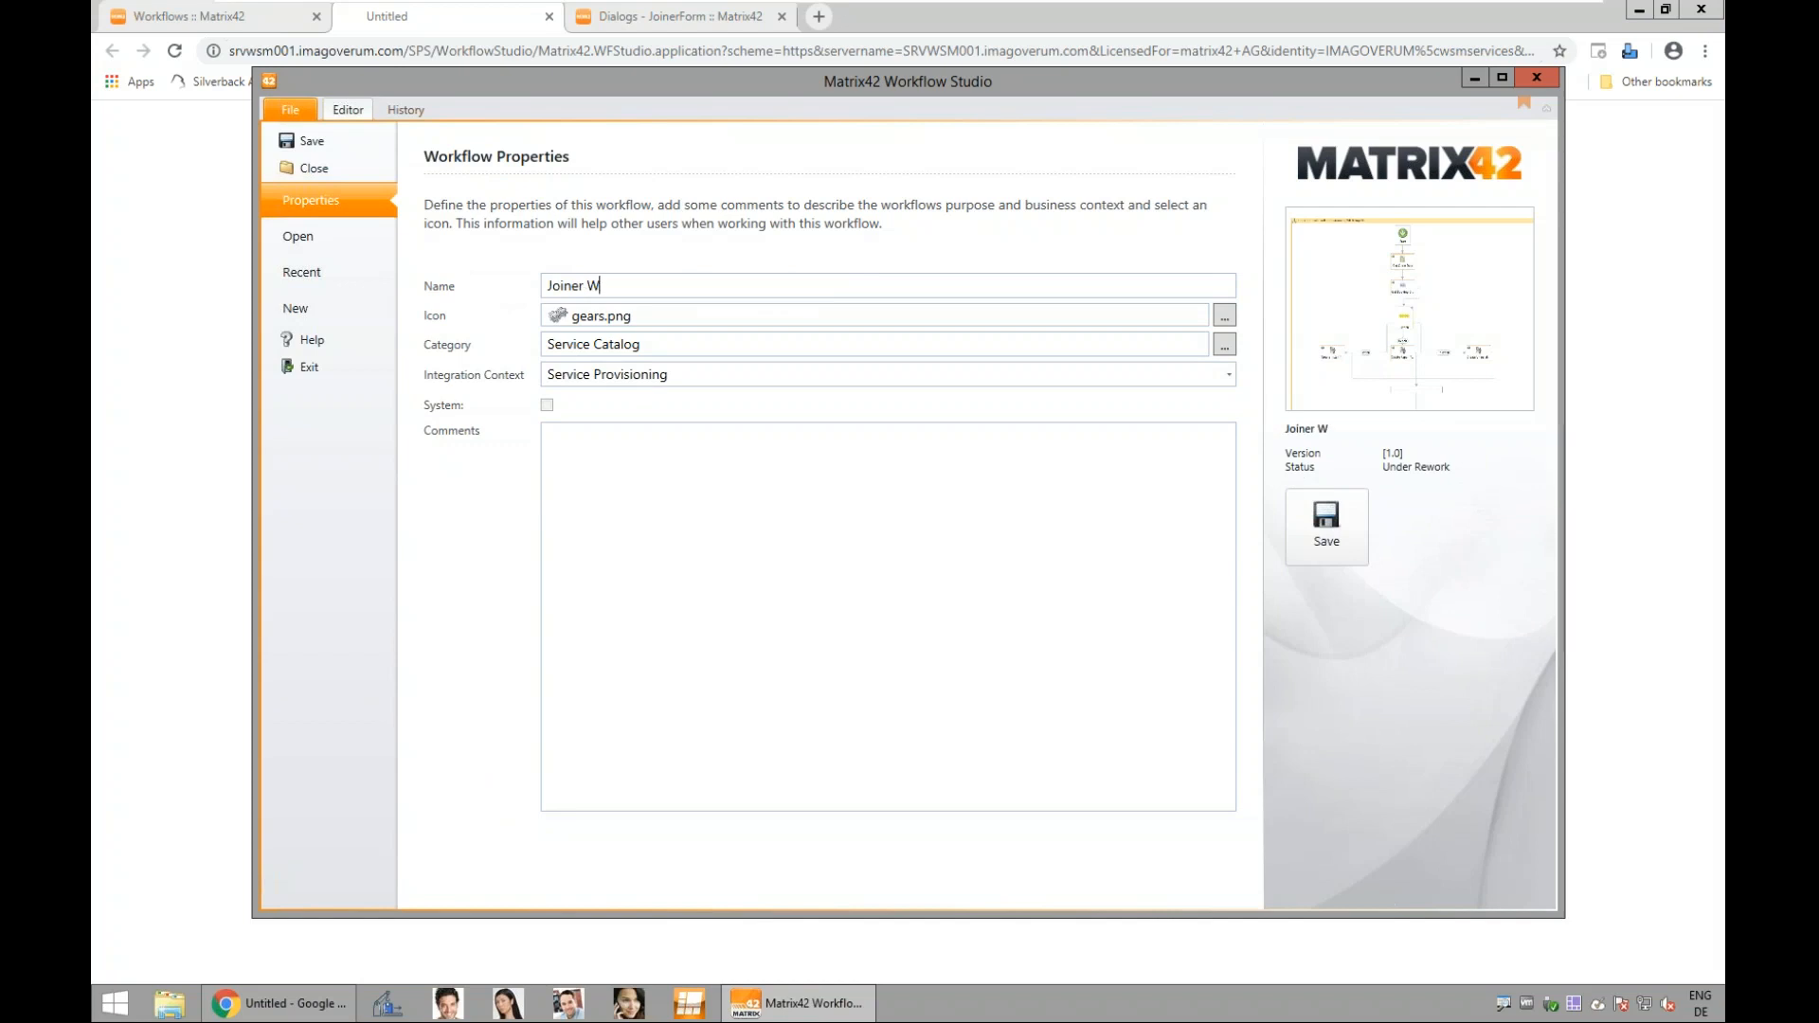
key(BackSpace)
key(BackSpace)
key(BackSpace)
text(kflow)
click(1338, 526)
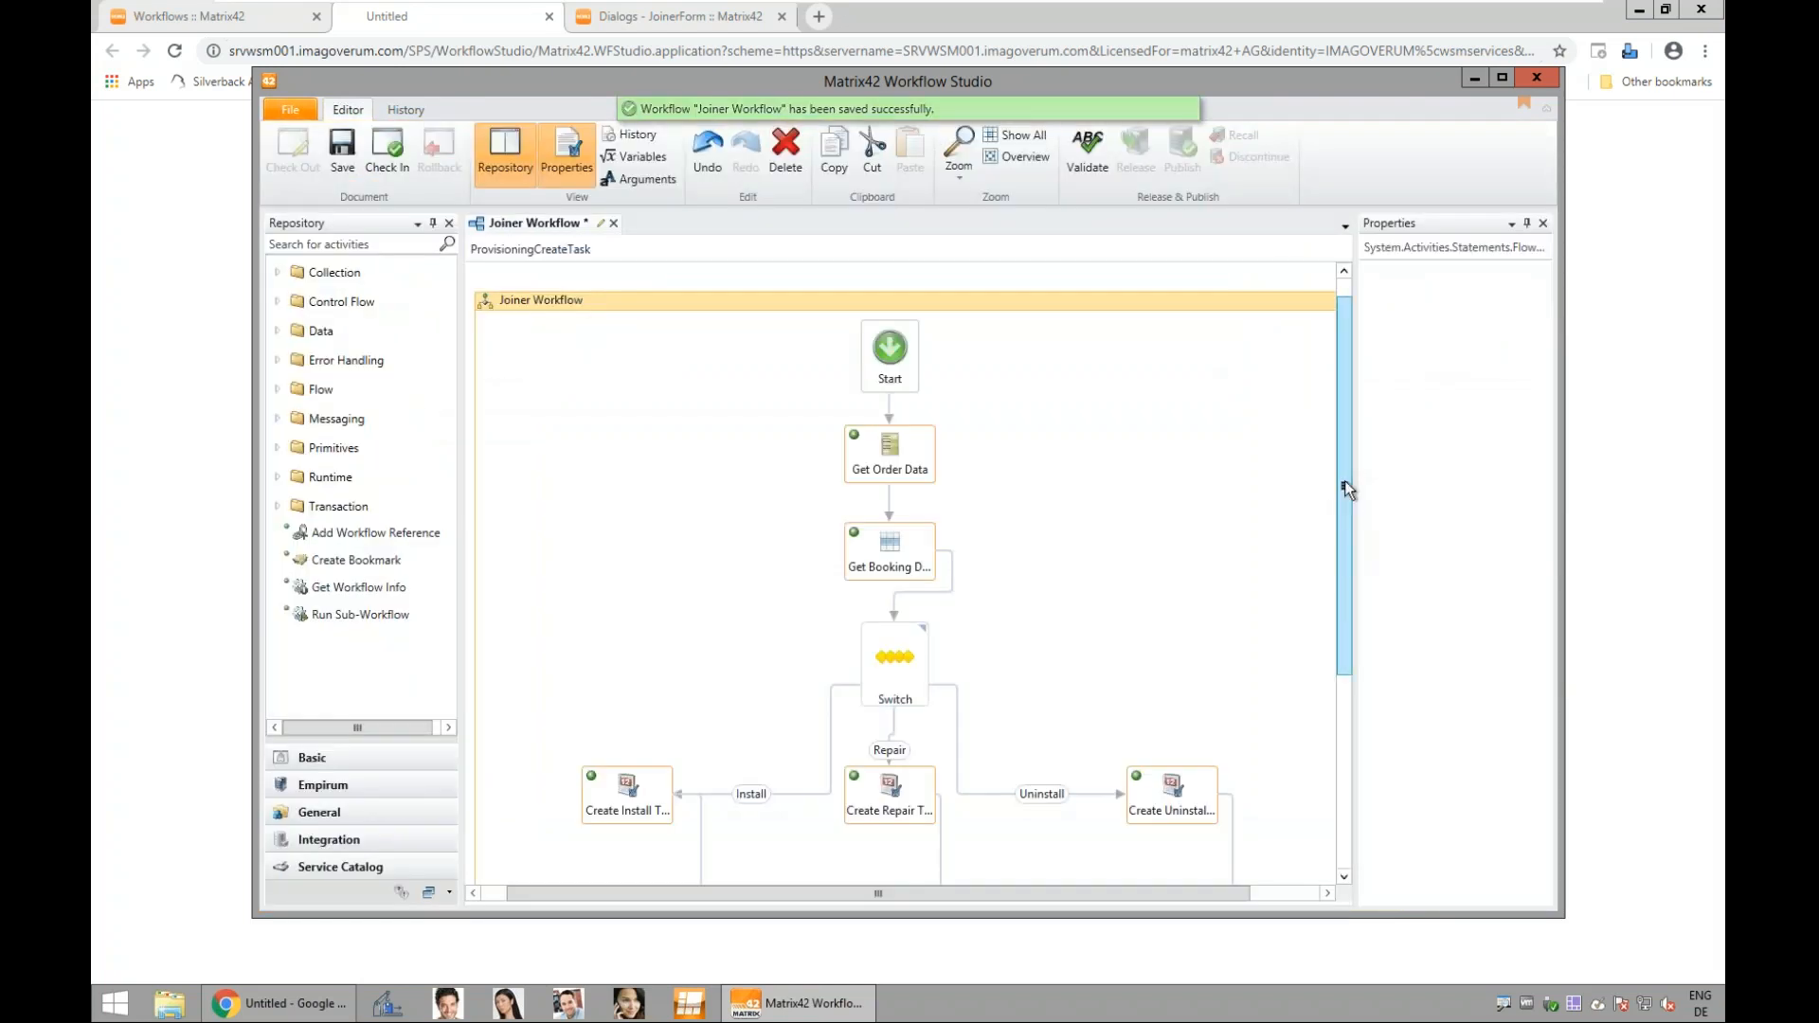
Step: Maximize Workflow Studio and delete the create-repair-task activity on the Switch's Repair branch
click(1502, 78)
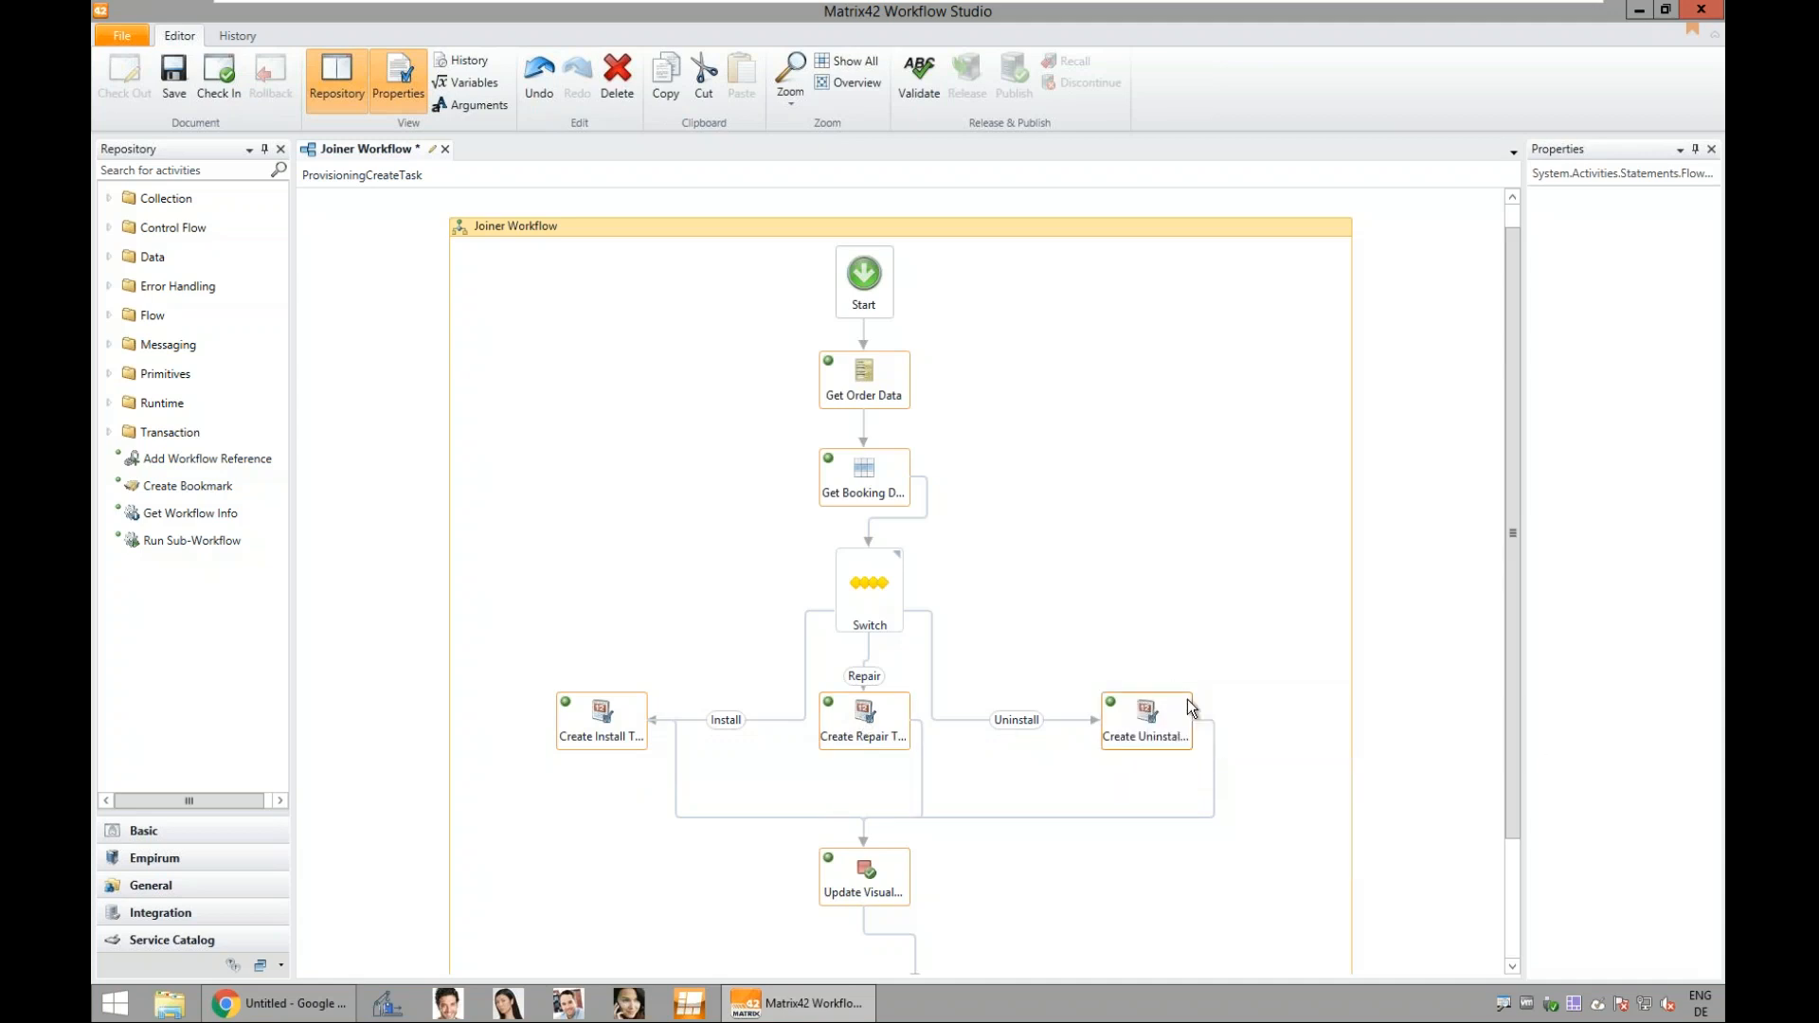
click(878, 717)
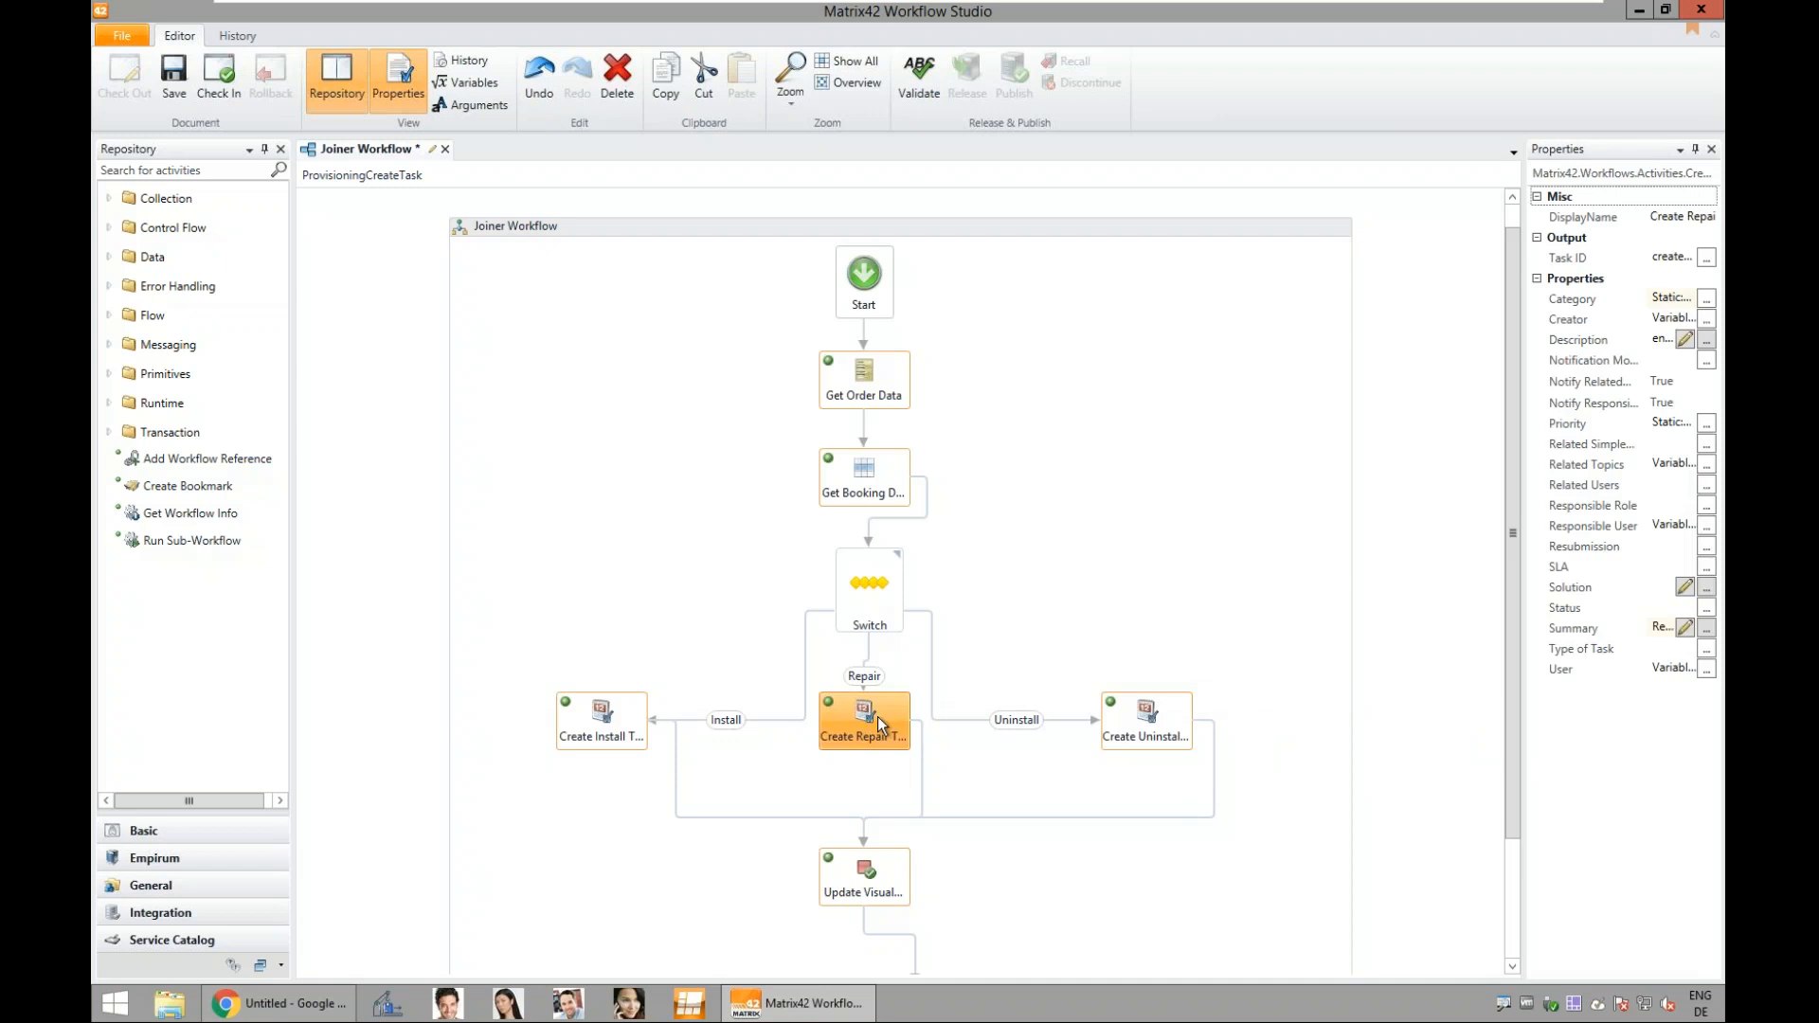
key(Delete)
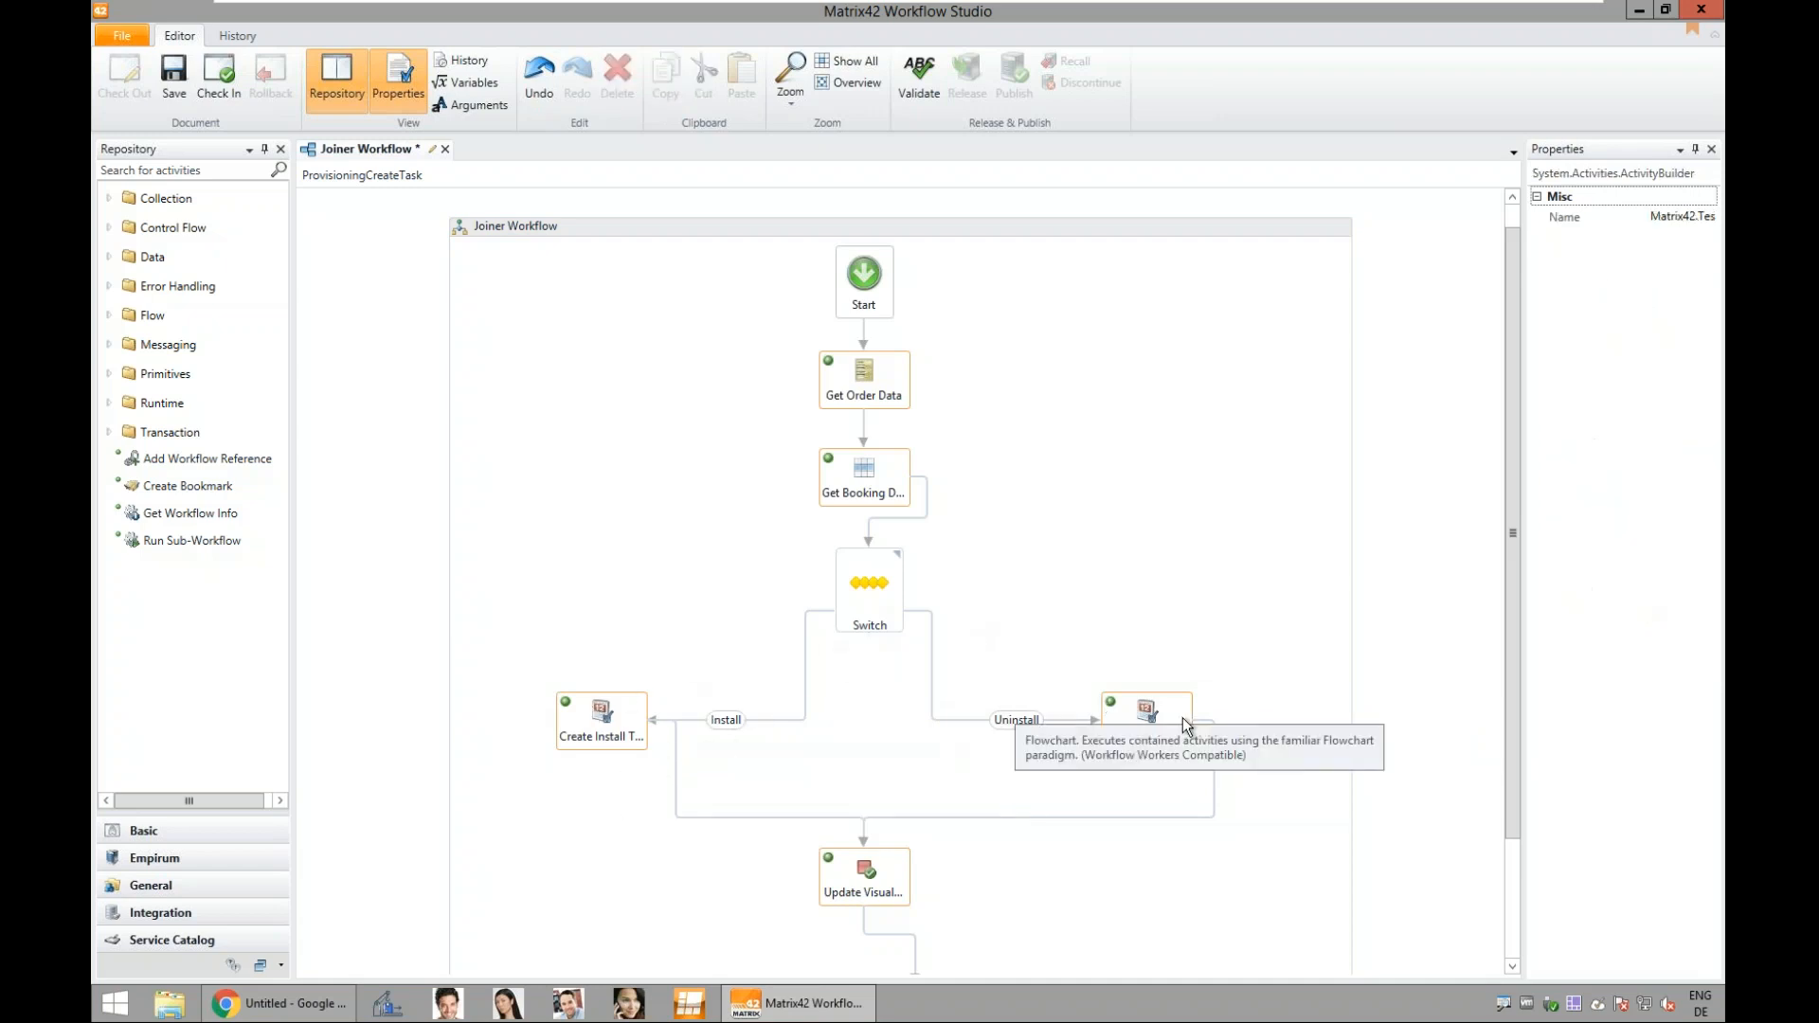
scroll(1150, 748, down, 3)
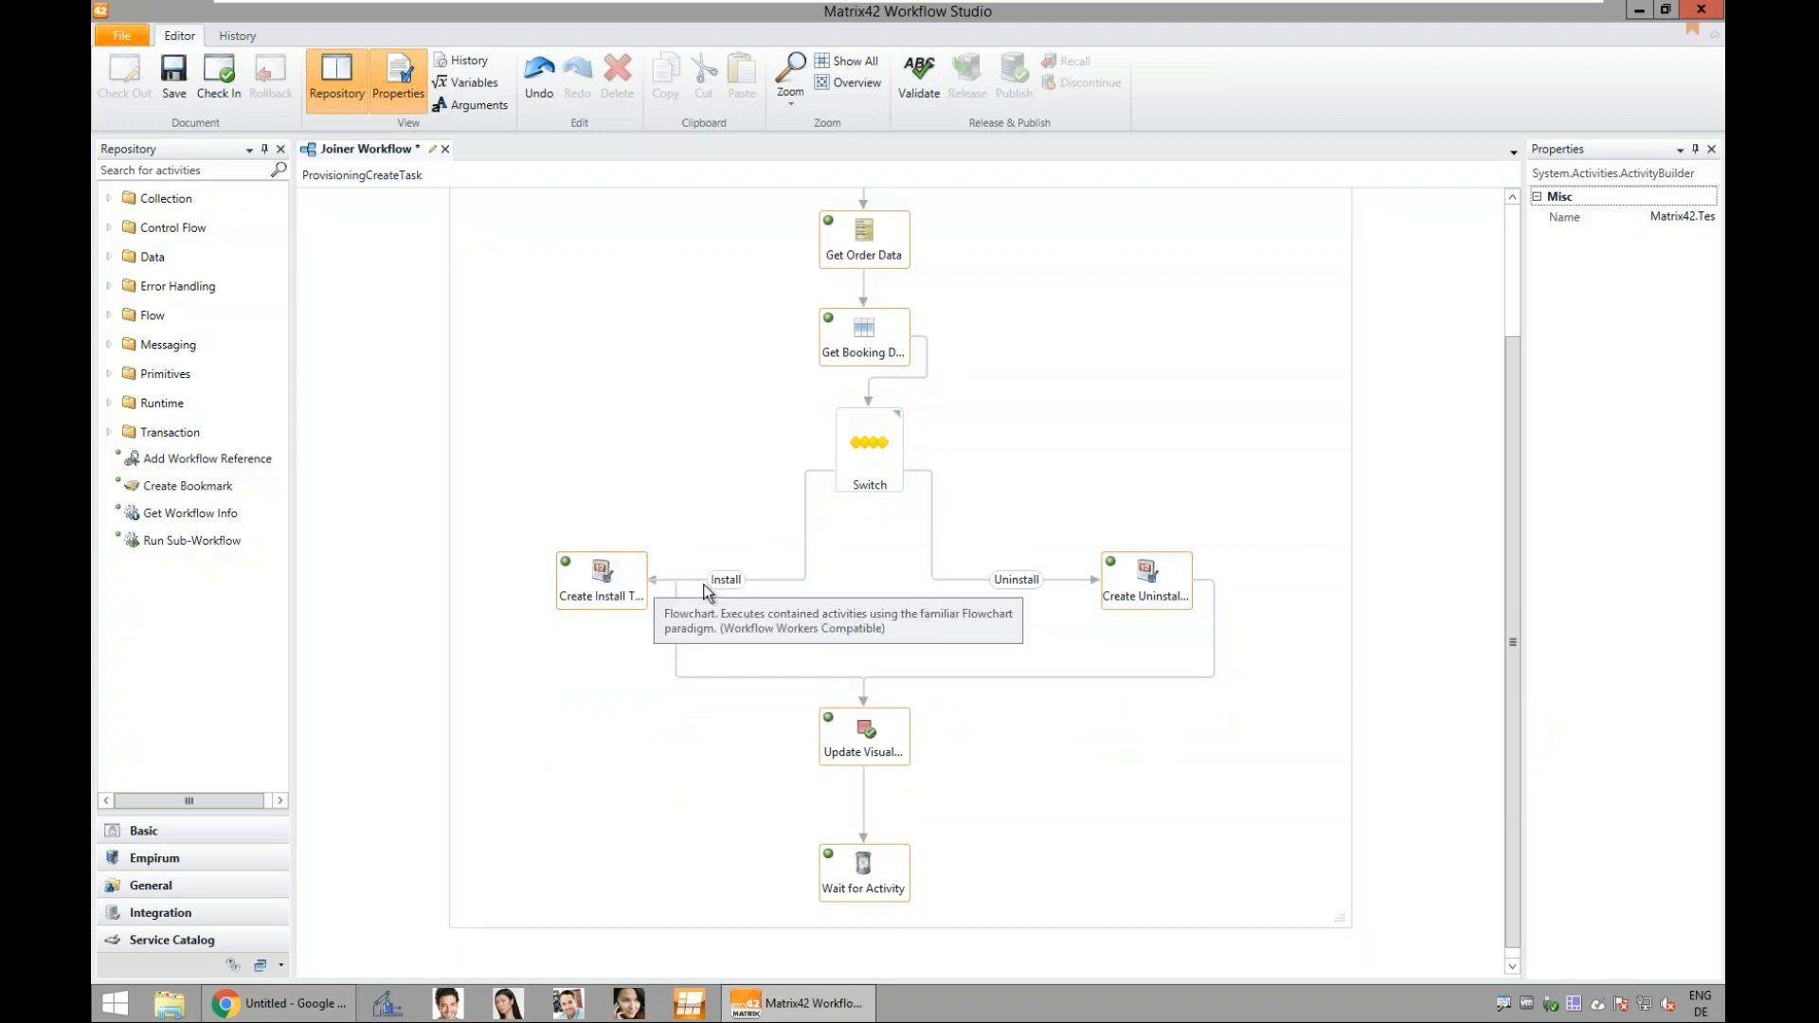
scroll(703, 584, up, 3)
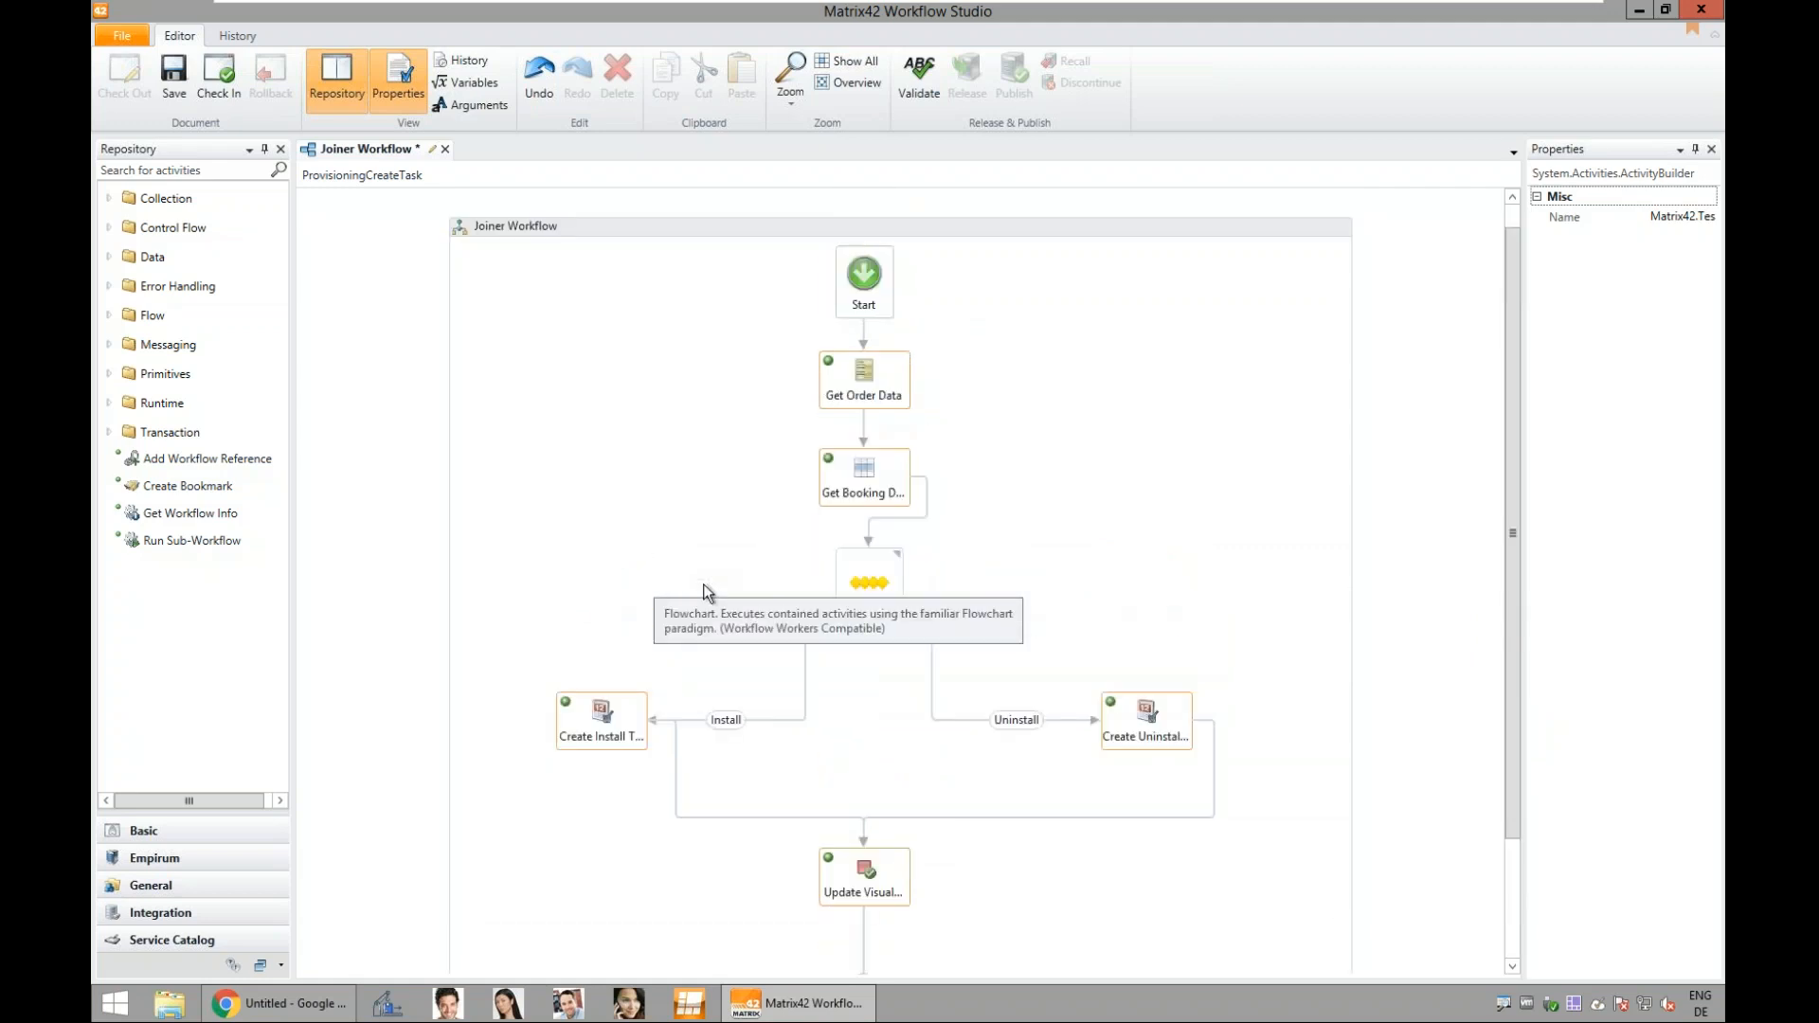
scroll(703, 584, up, 1)
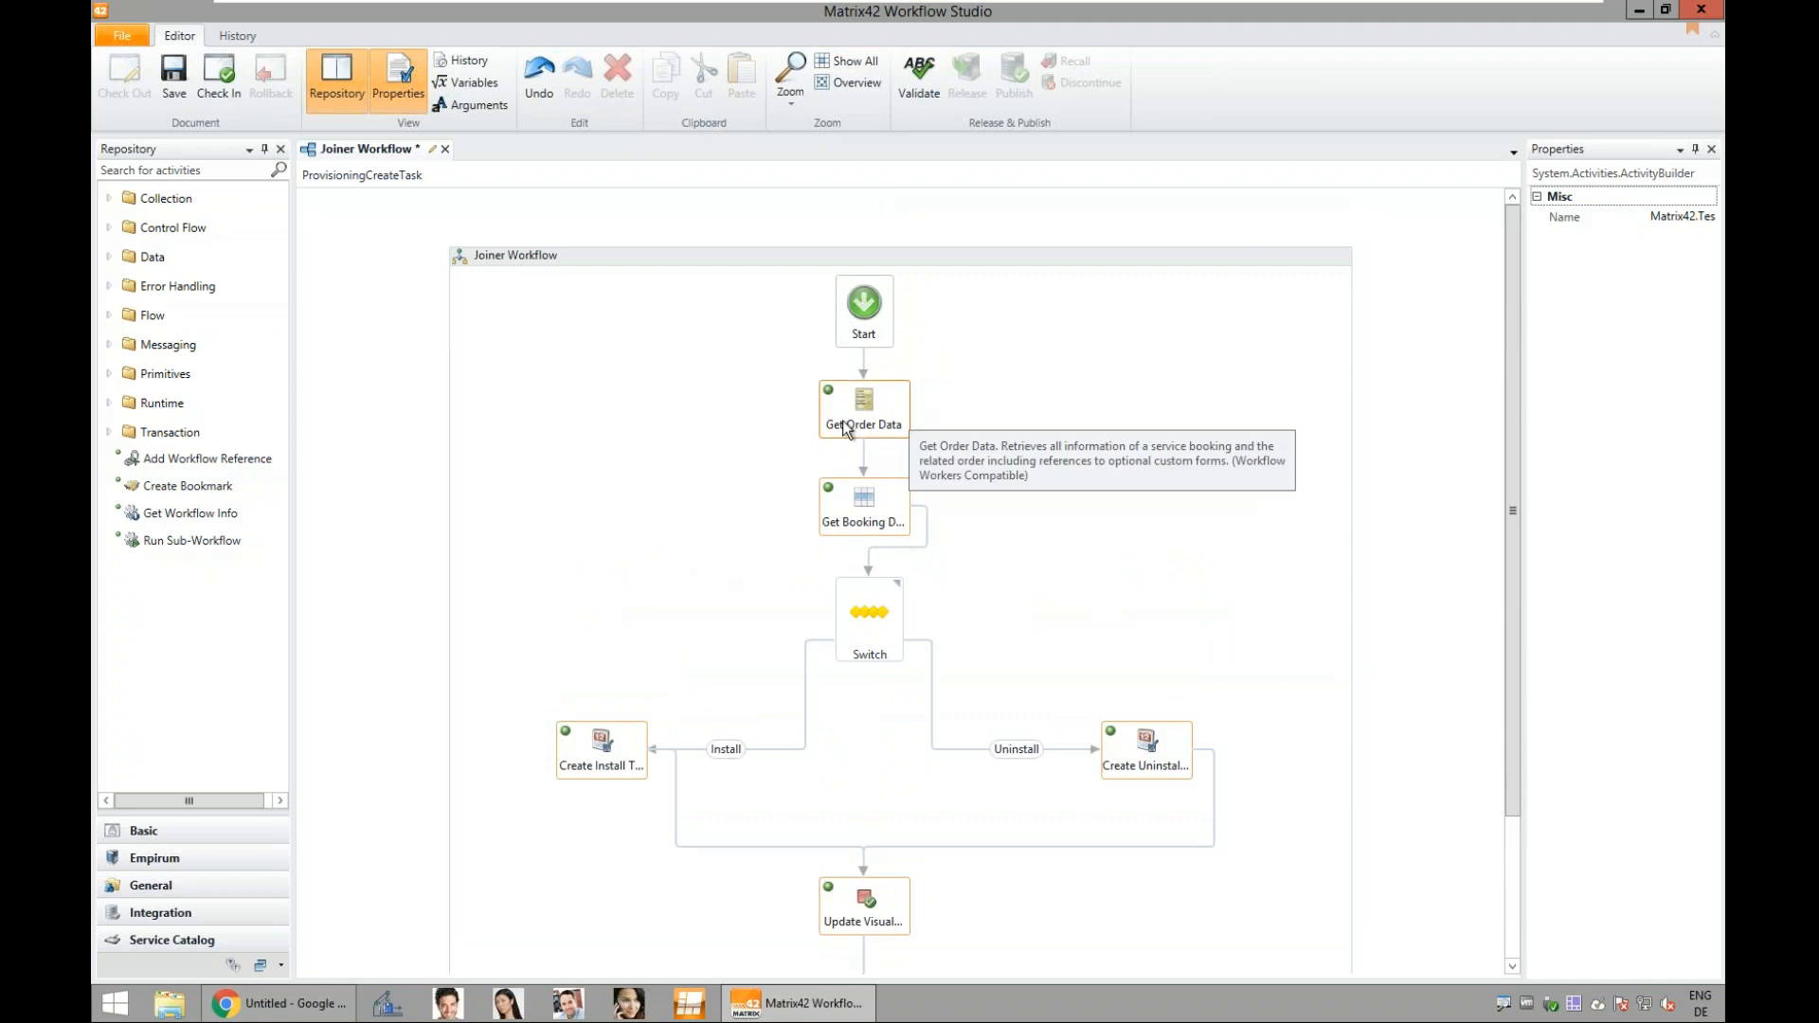
Step: Store the Service Booking Form output of the Get Order Data activity in a new variable, keeping the suggested variable name
click(873, 400)
drag(1522, 429, 1190, 470)
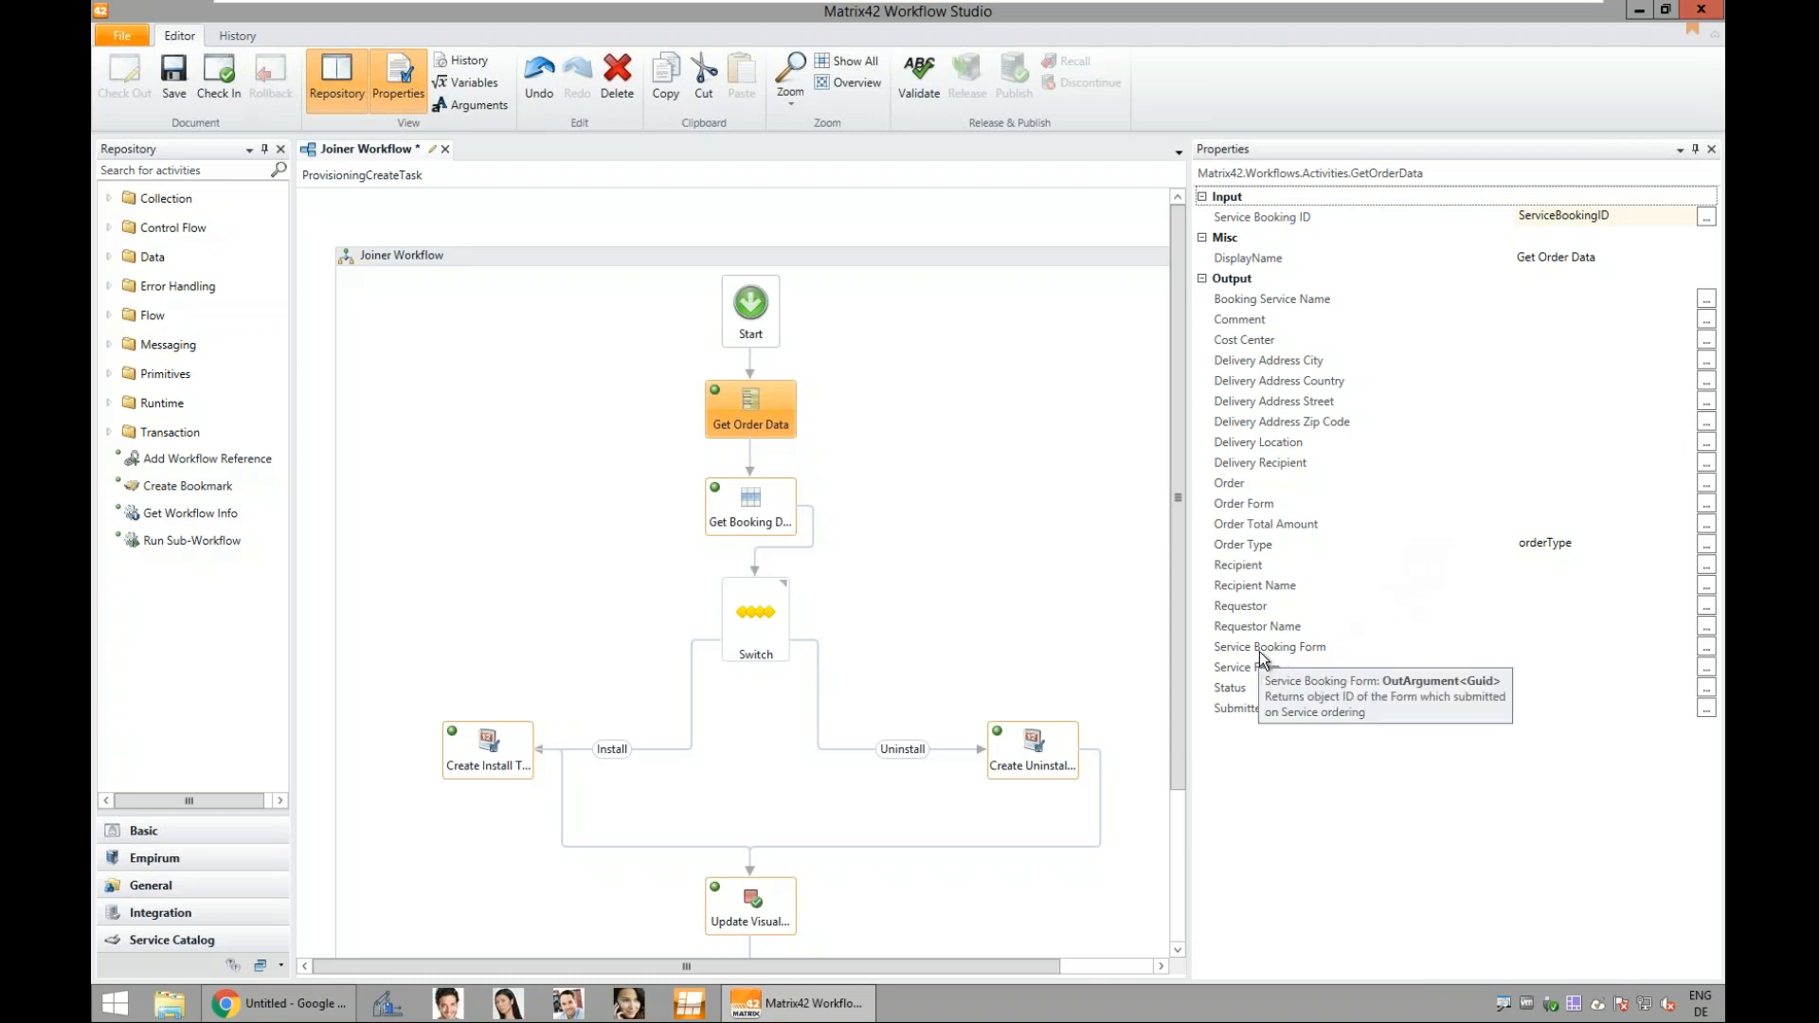
click(1707, 648)
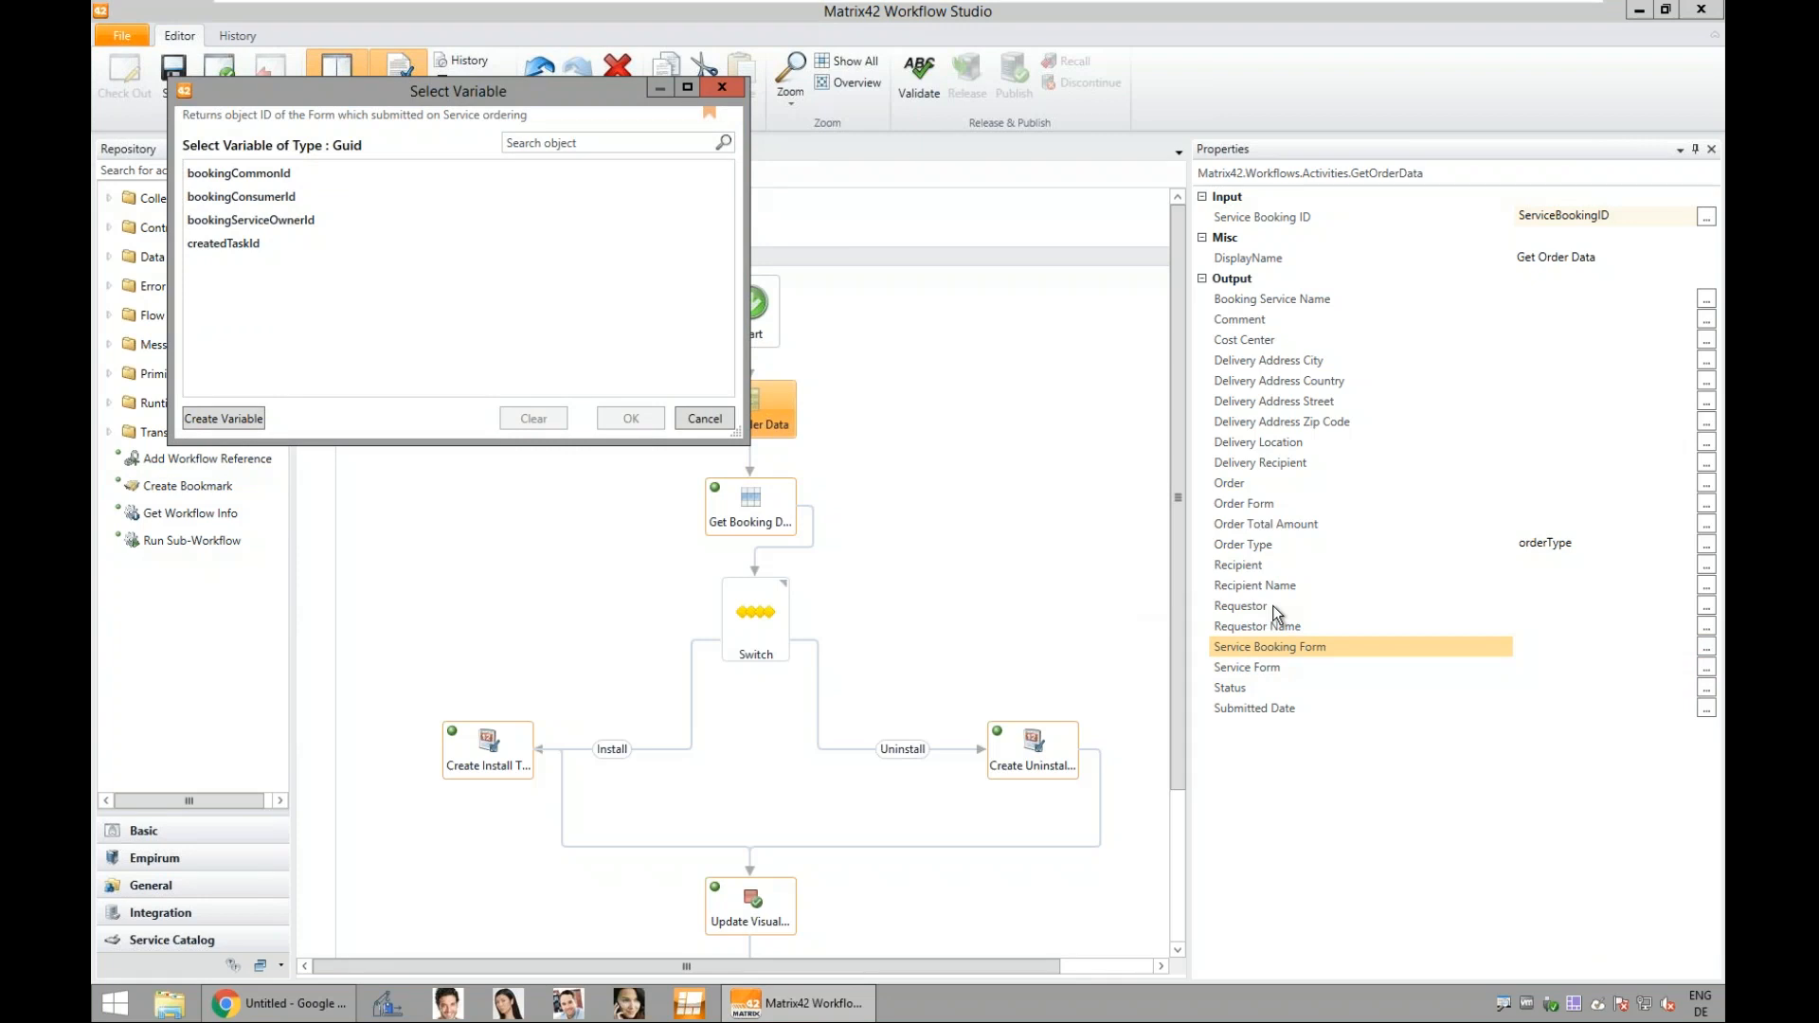
click(236, 419)
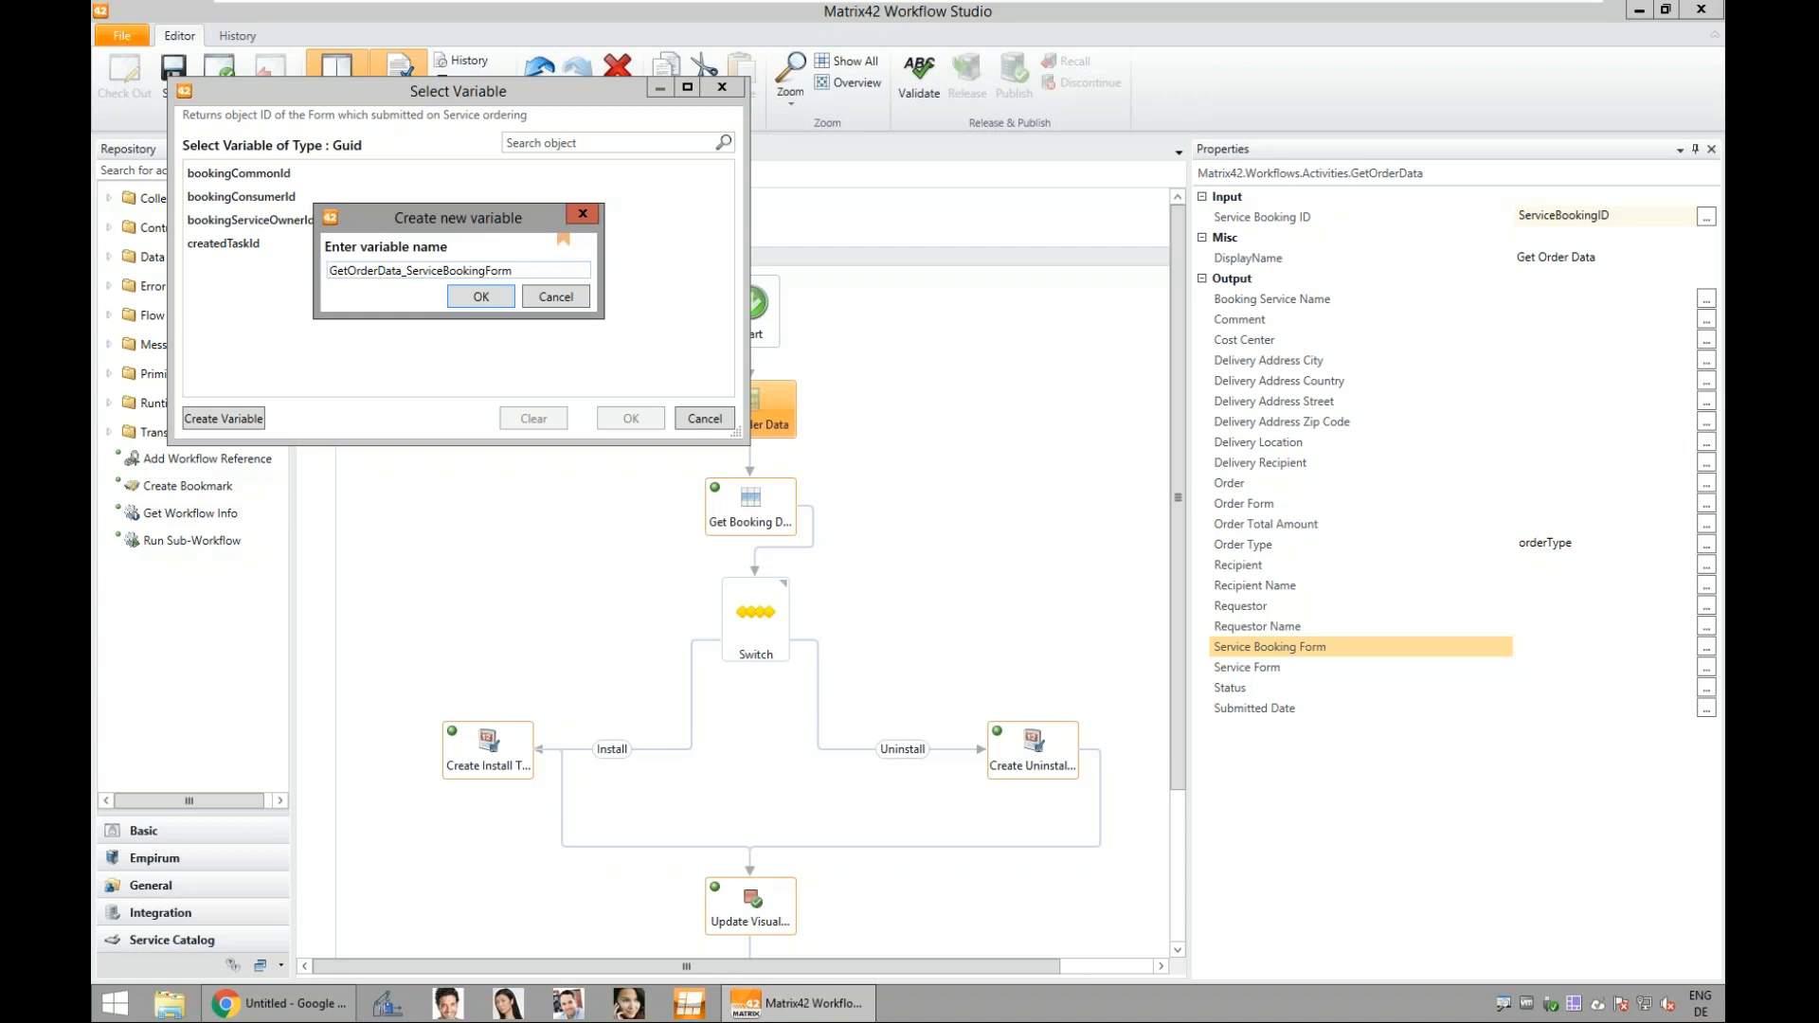
click(488, 296)
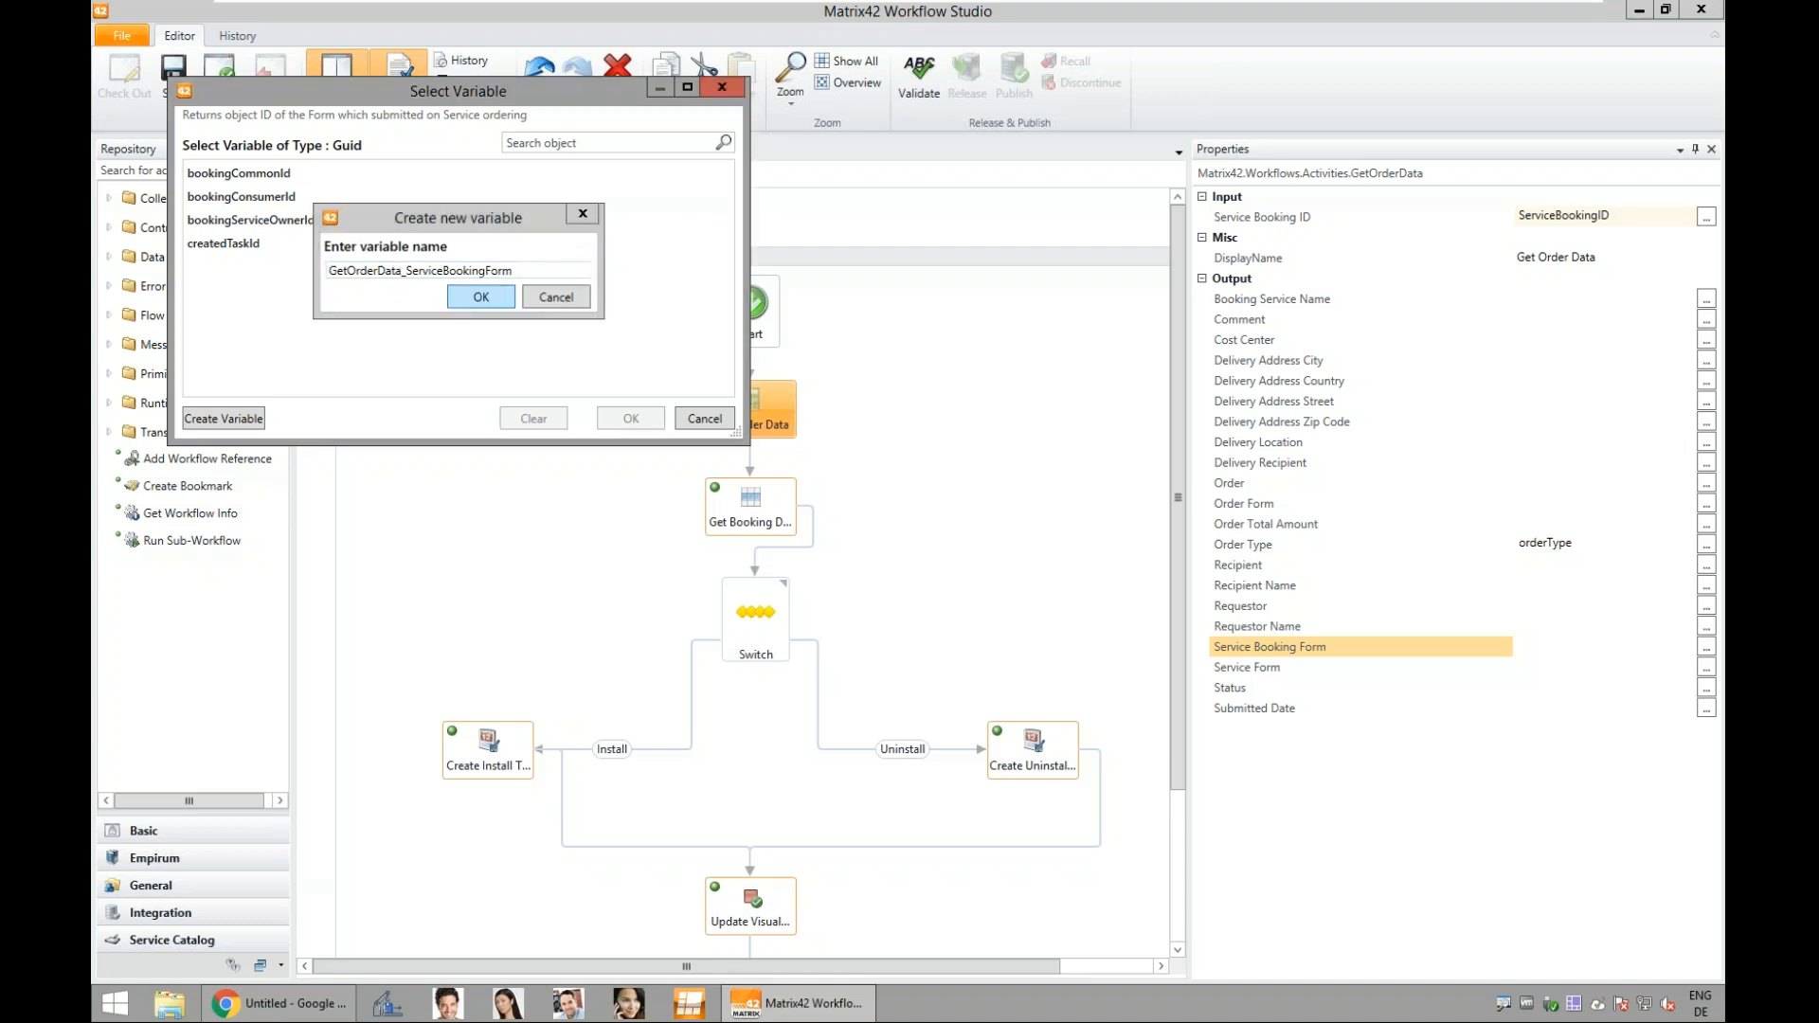
click(631, 418)
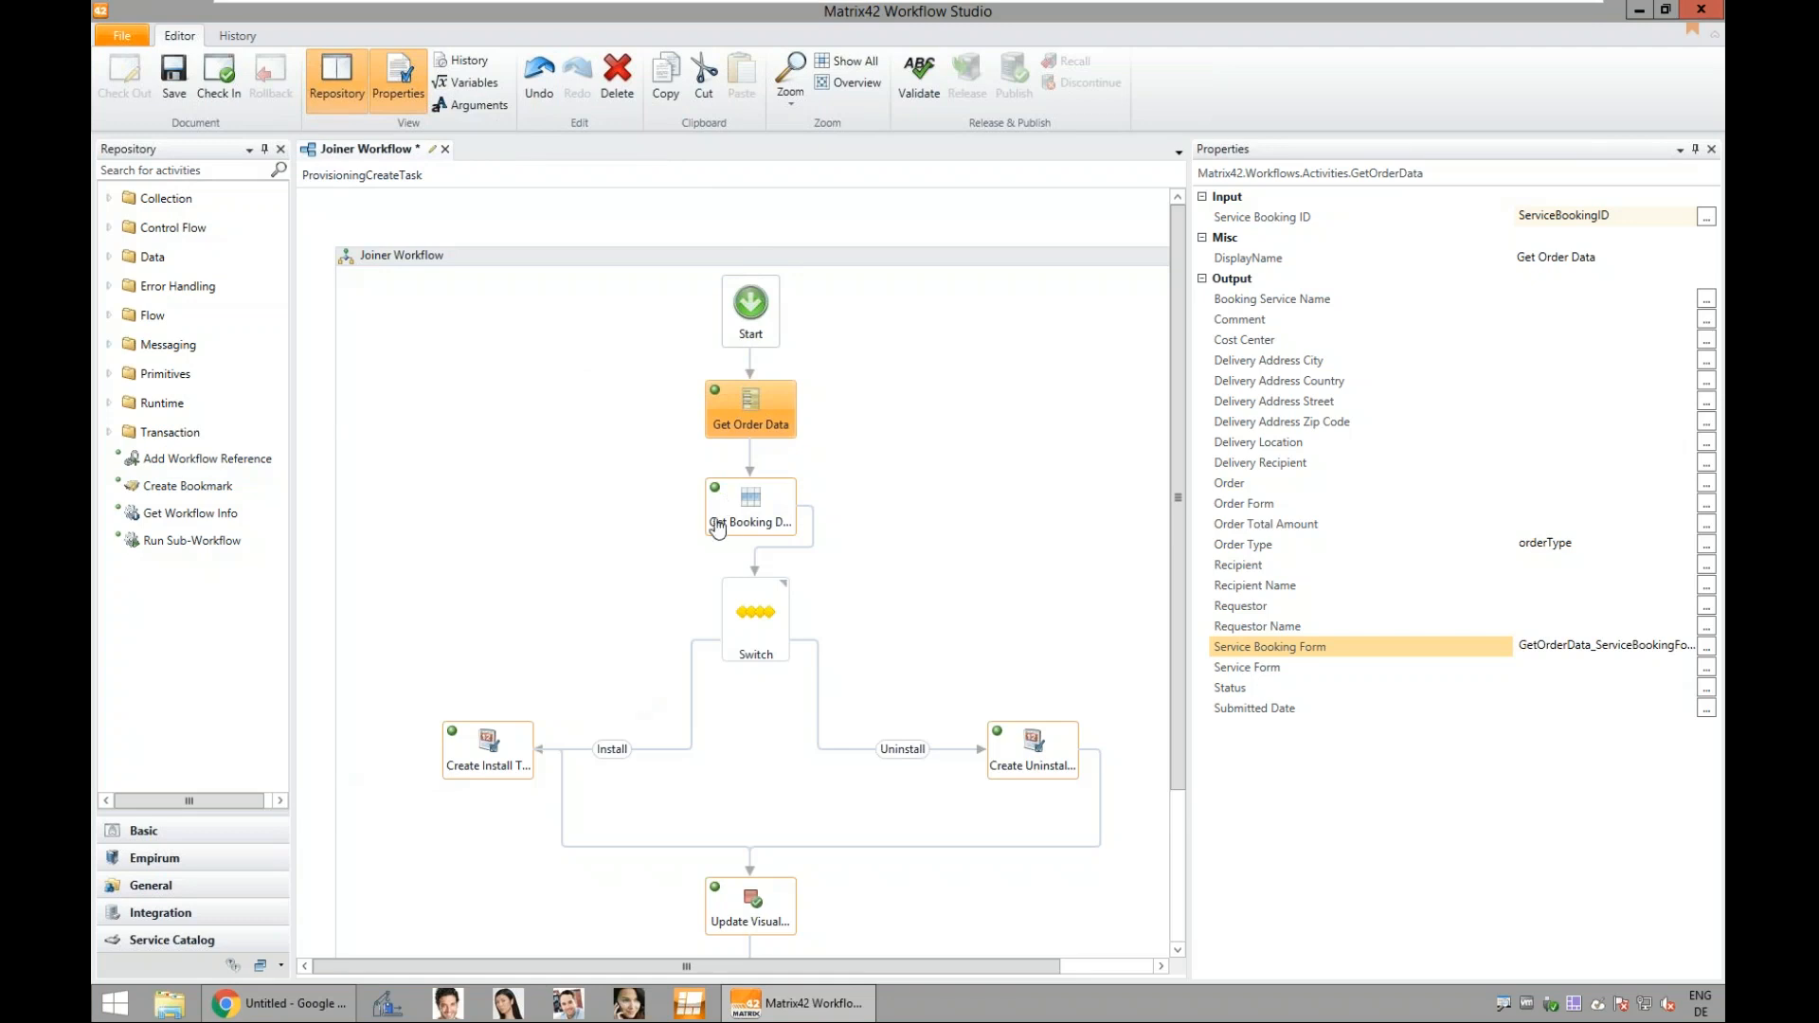
Step: Examine the data definition, where expression and output variables configured for the Get Booking Data activity
click(766, 521)
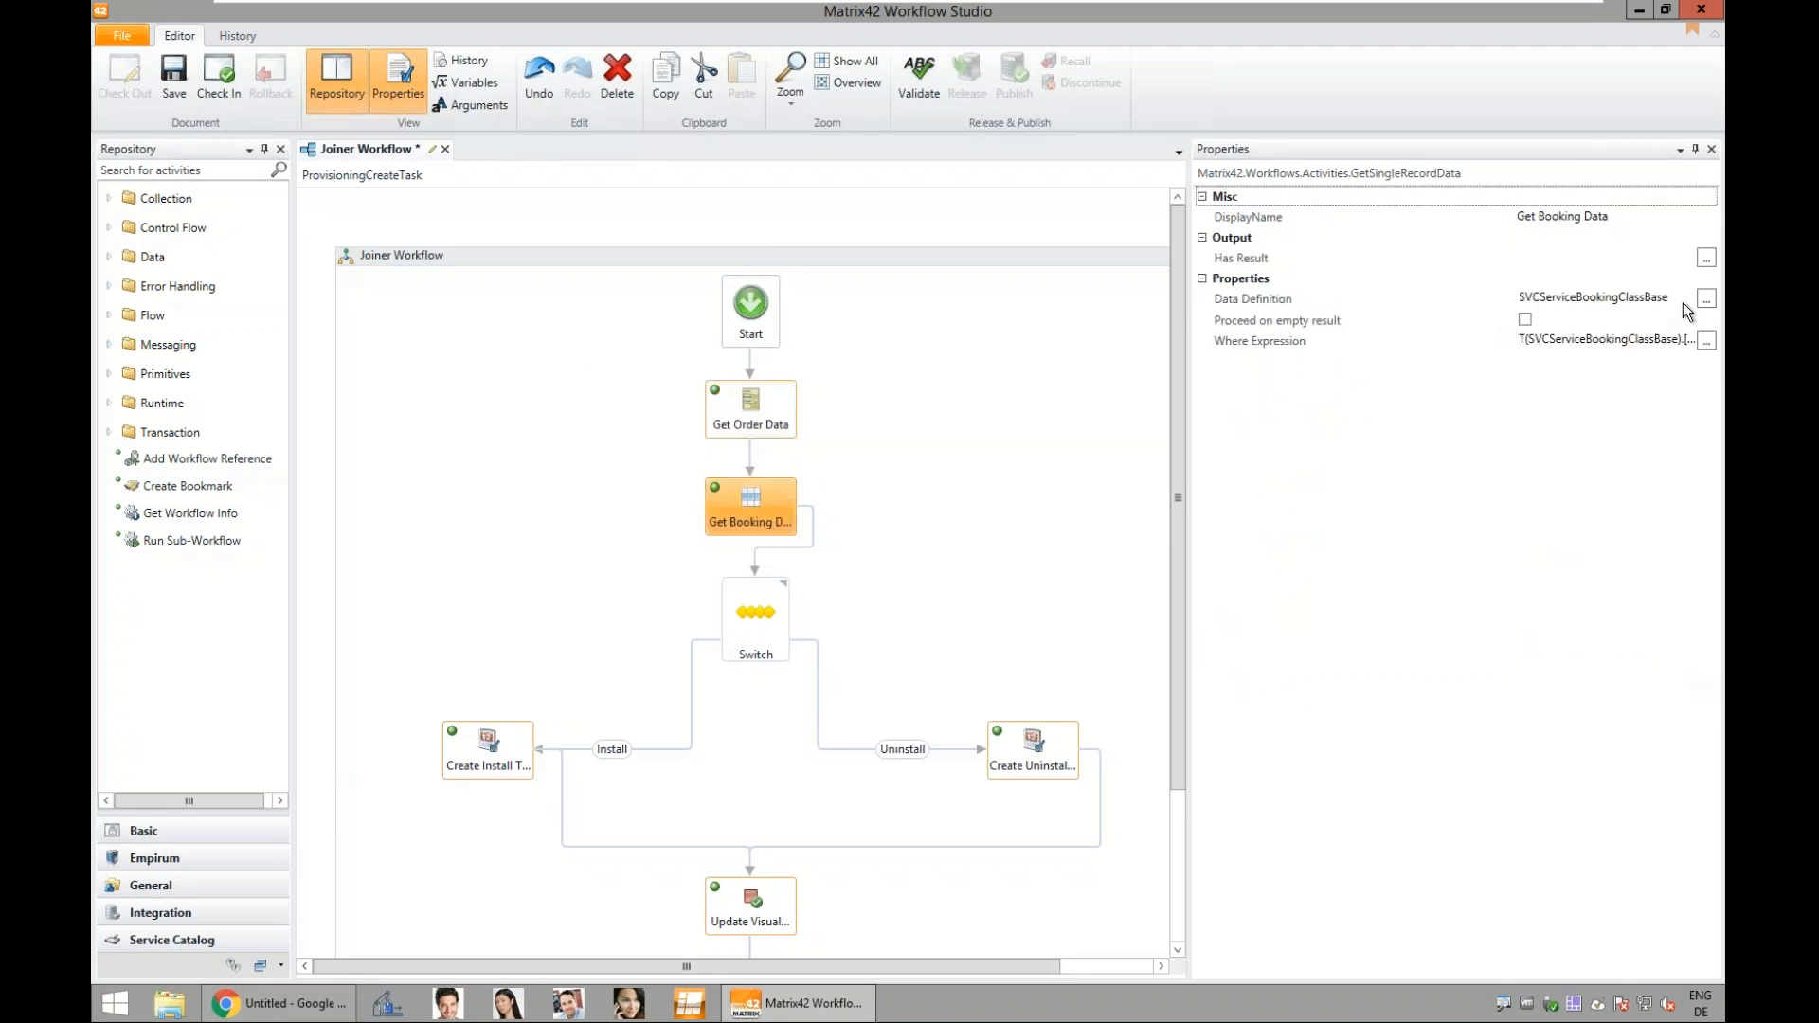
click(1706, 299)
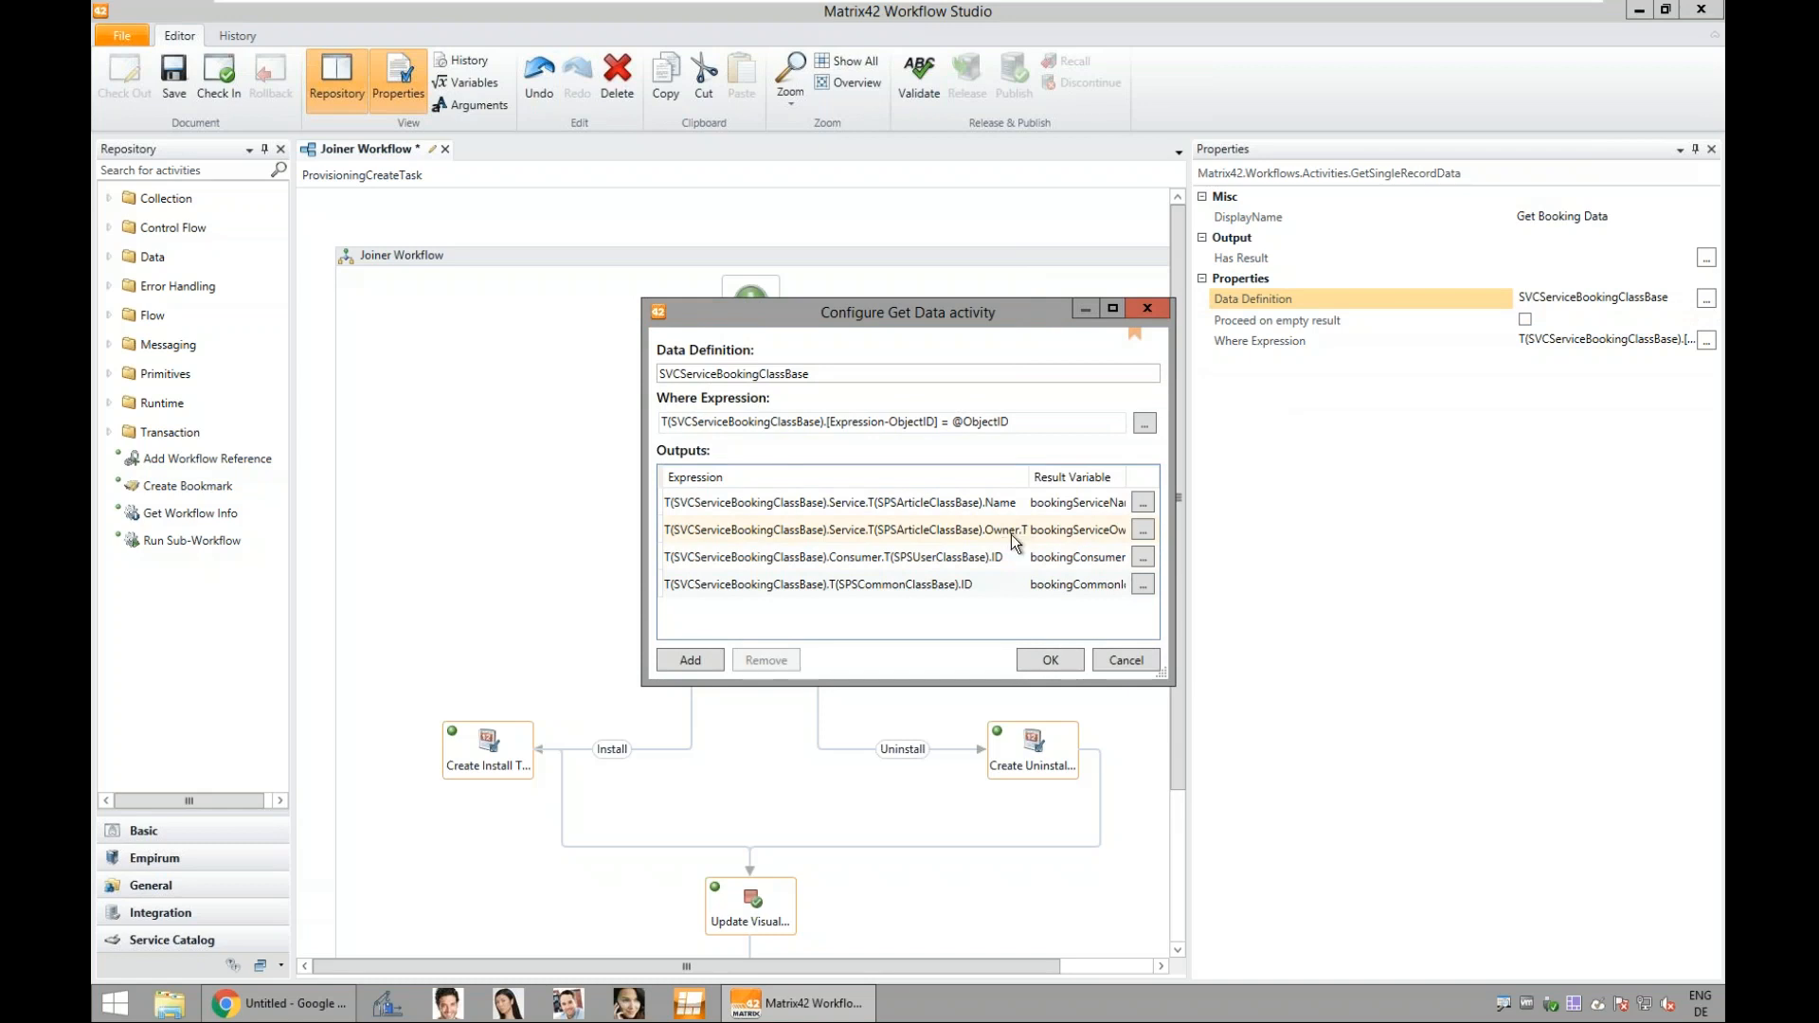
click(1139, 662)
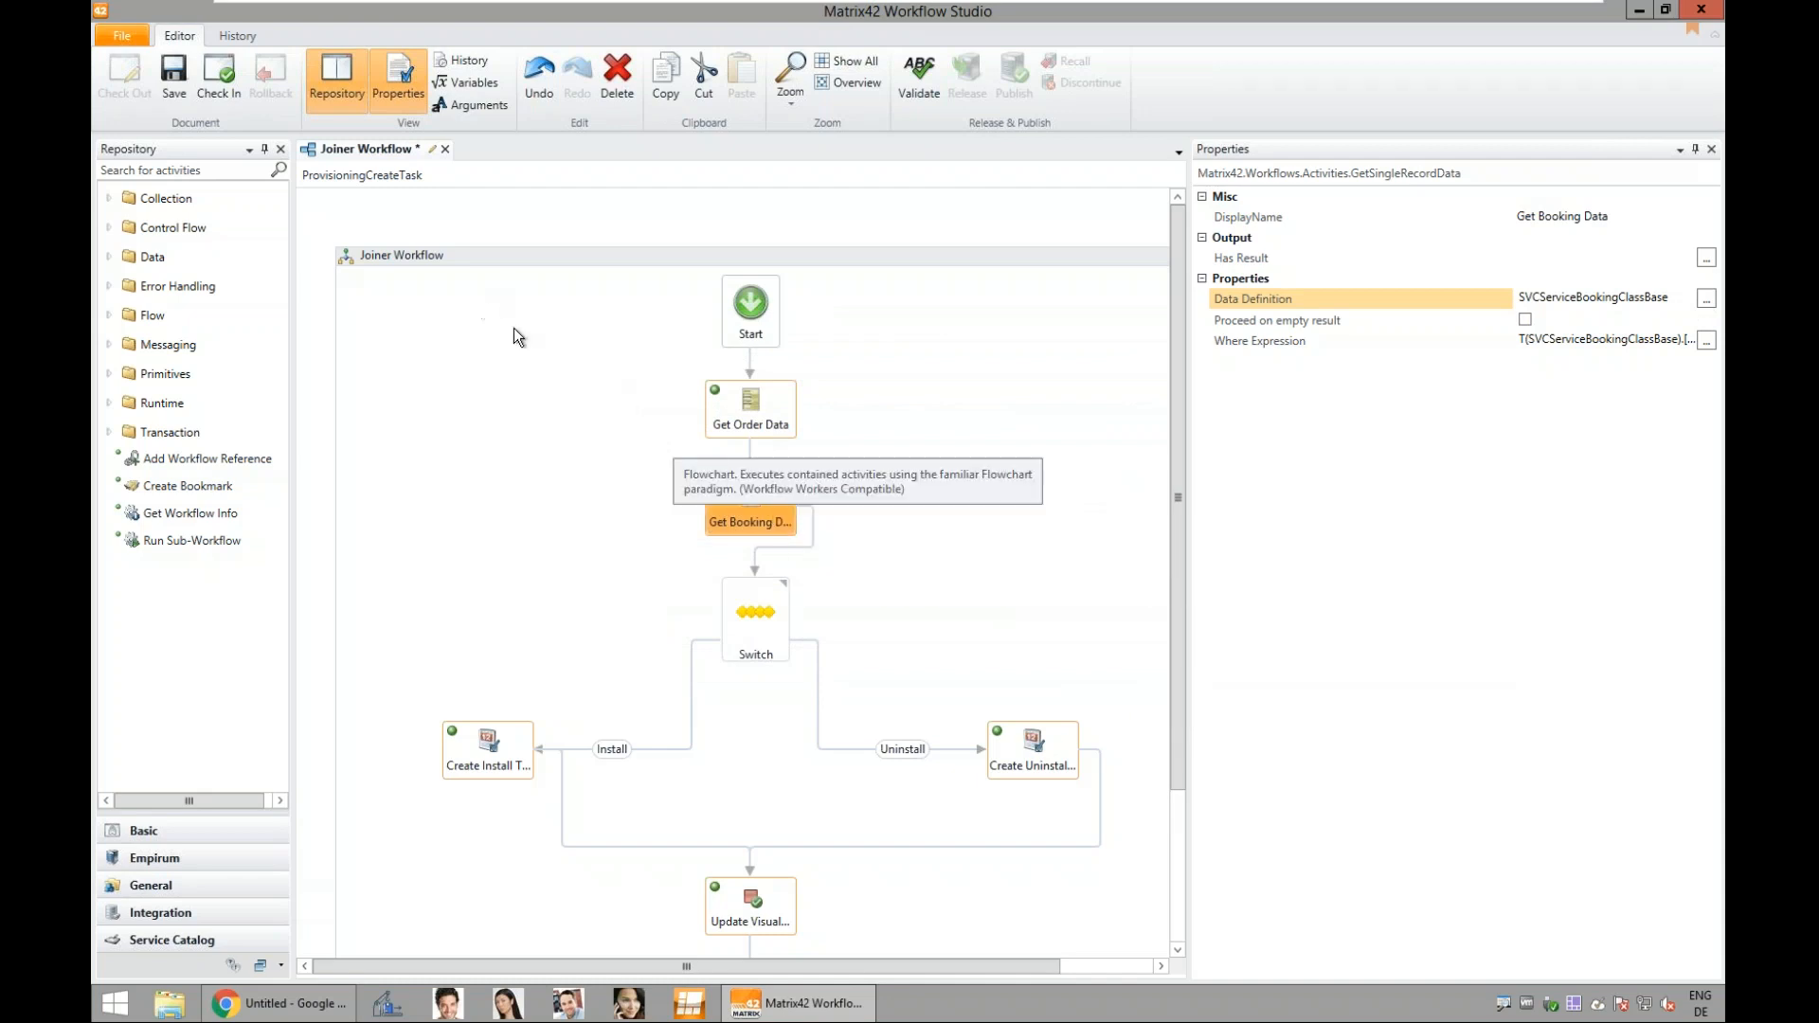
Step: Search the activity repository for "single" and place a Get Single Record Data activity beside Get Booking Data
click(185, 171)
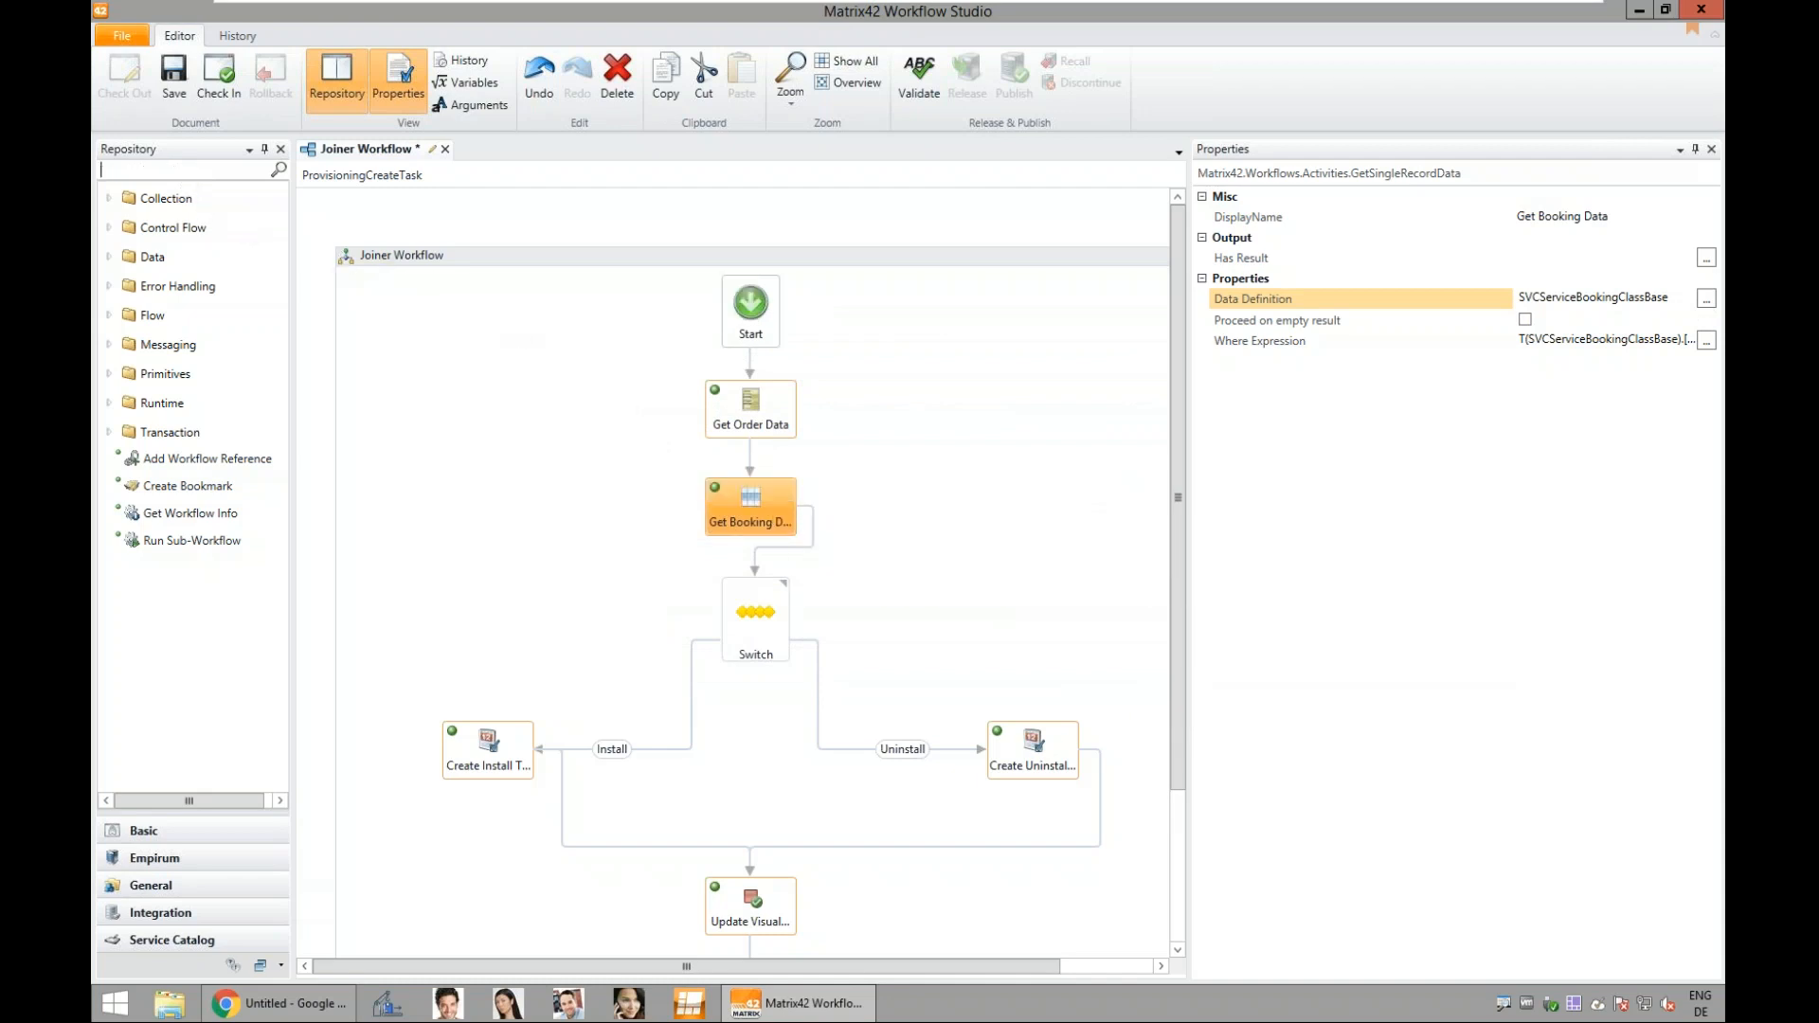
text(g)
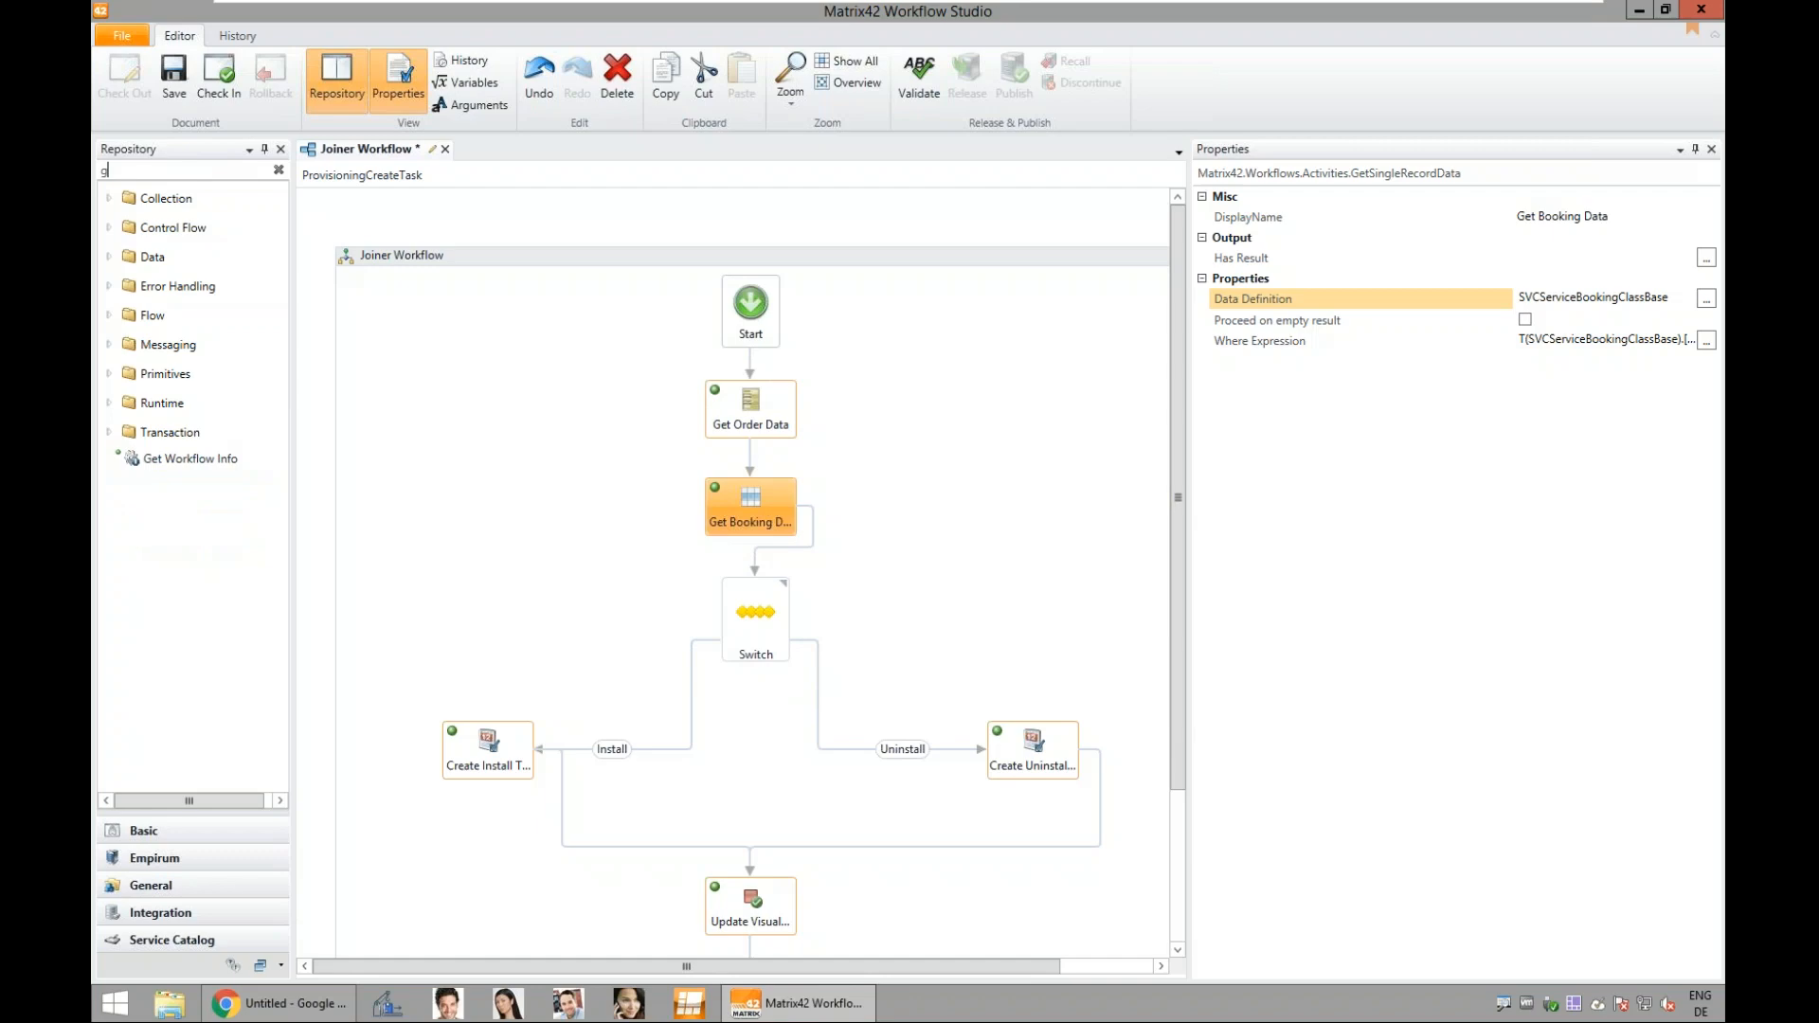
text(etsing)
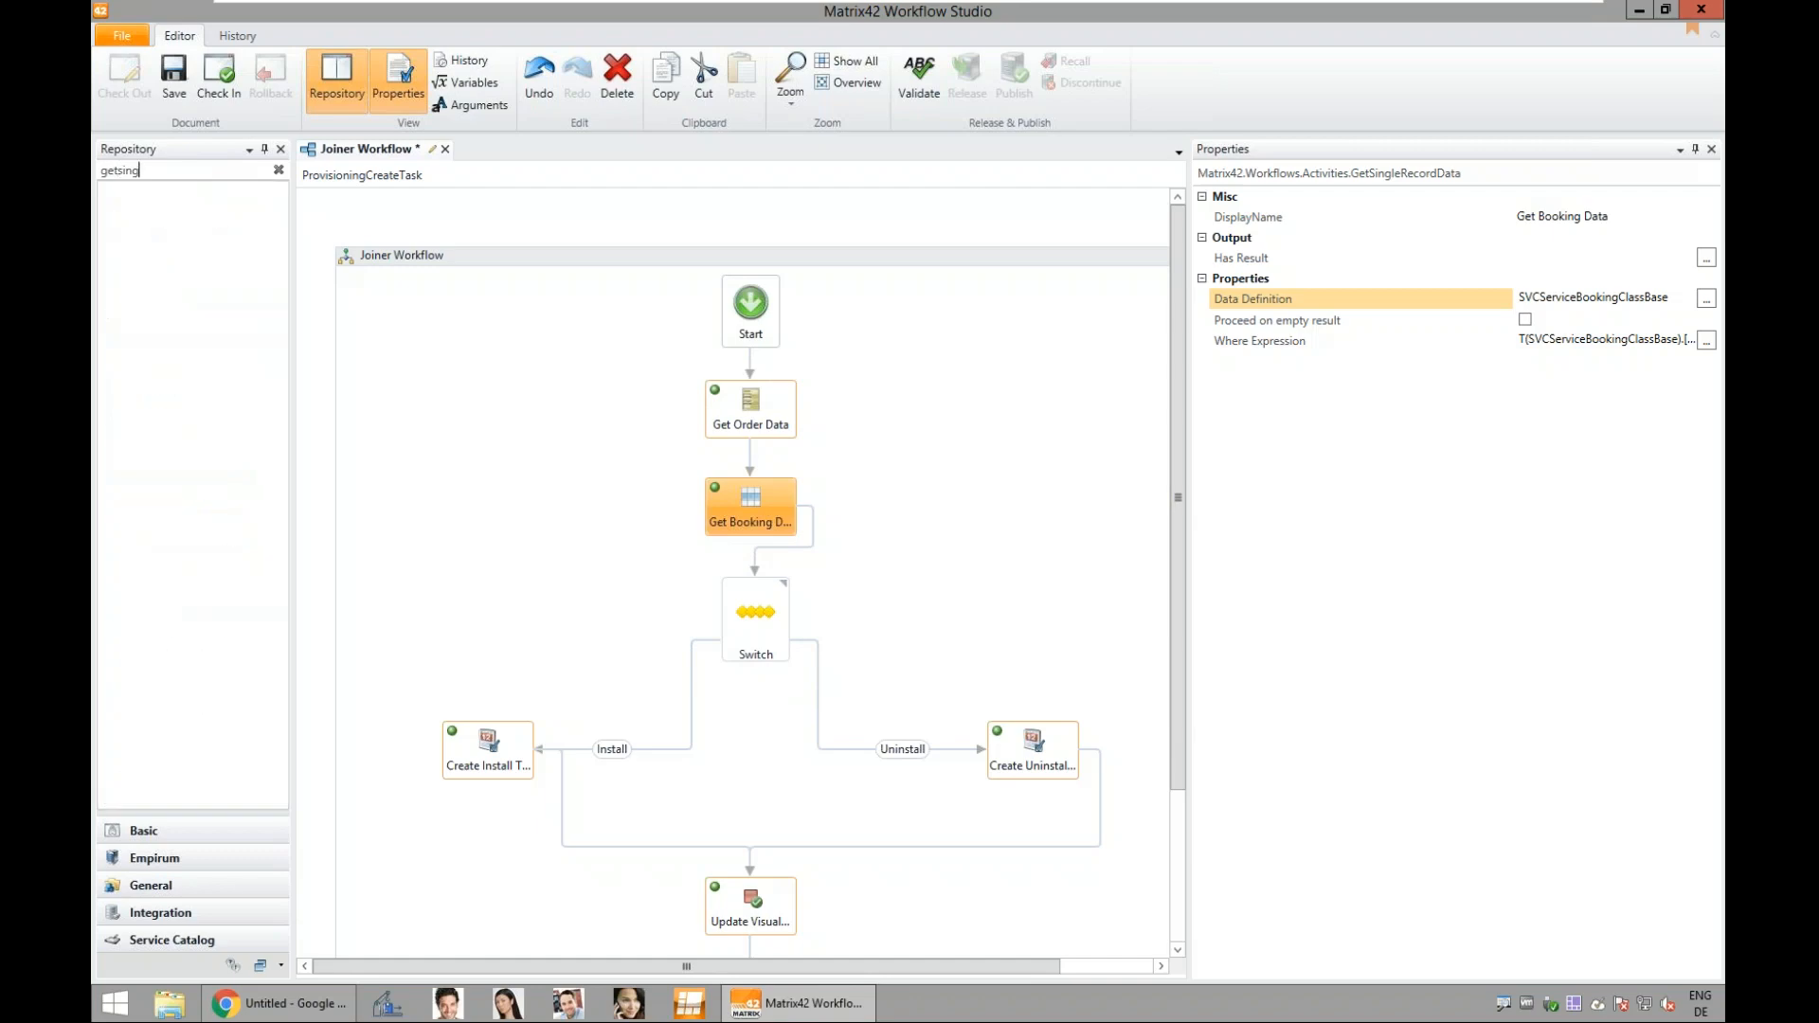
key(BackSpace)
text(gle)
key(BackSpace)
key(BackSpace)
key(BackSpace)
key(BackSpace)
key(BackSpace)
key(BackSpace)
key(BackSpace)
key(BackSpace)
key(BackSpace)
text(single)
click(202, 203)
drag(197, 197, 919, 511)
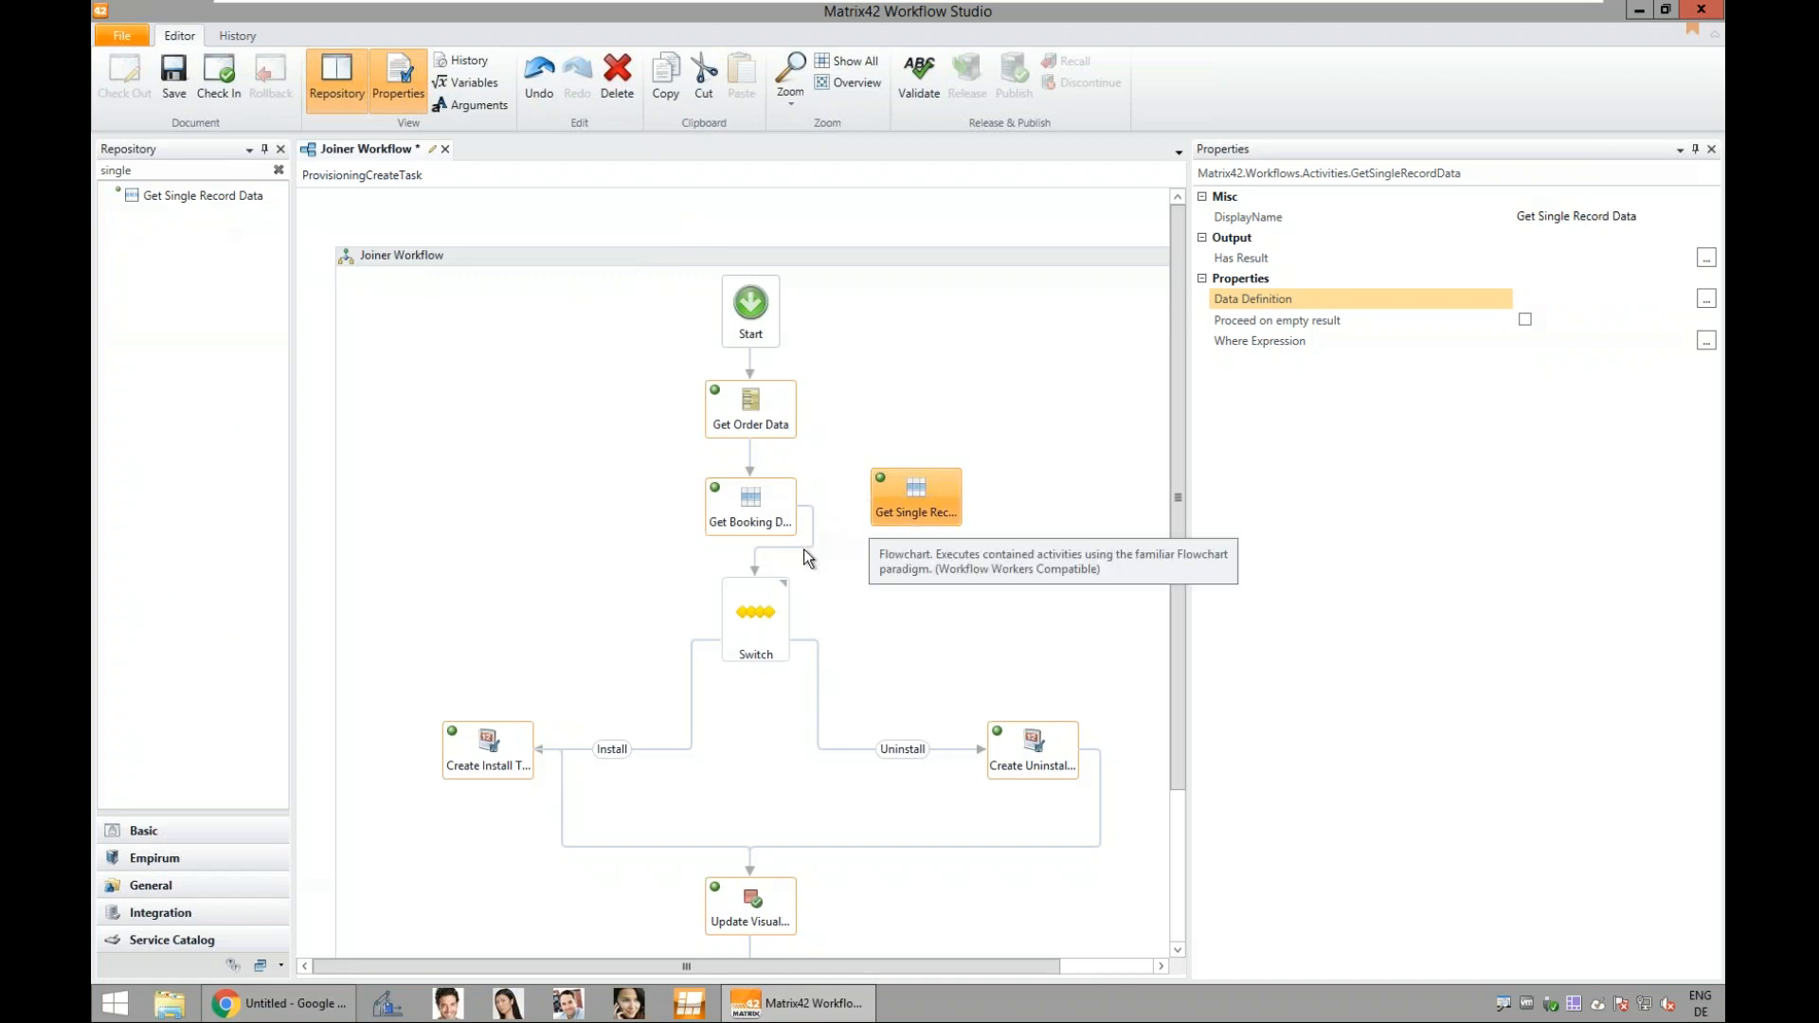
Step: Redirect the Get Booking Data connection to Get Single Record Data and connect that activity to the Switch
click(803, 549)
drag(758, 577, 935, 521)
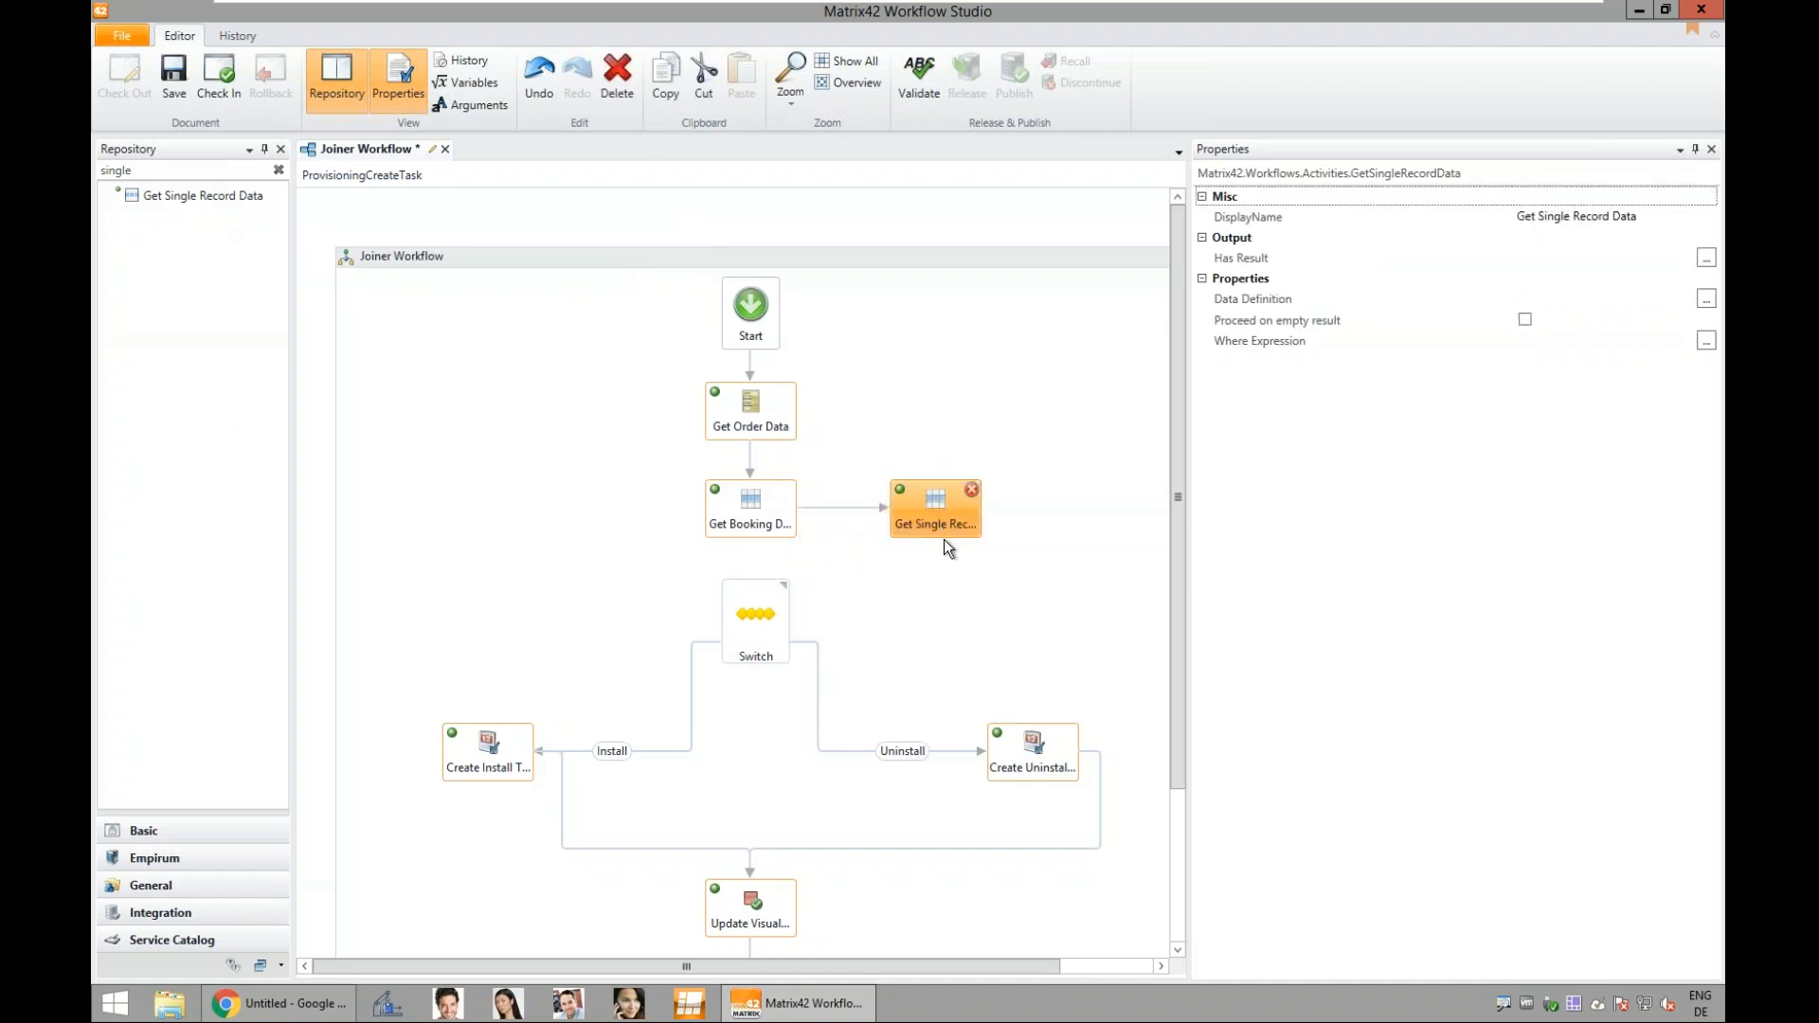
drag(821, 569, 752, 582)
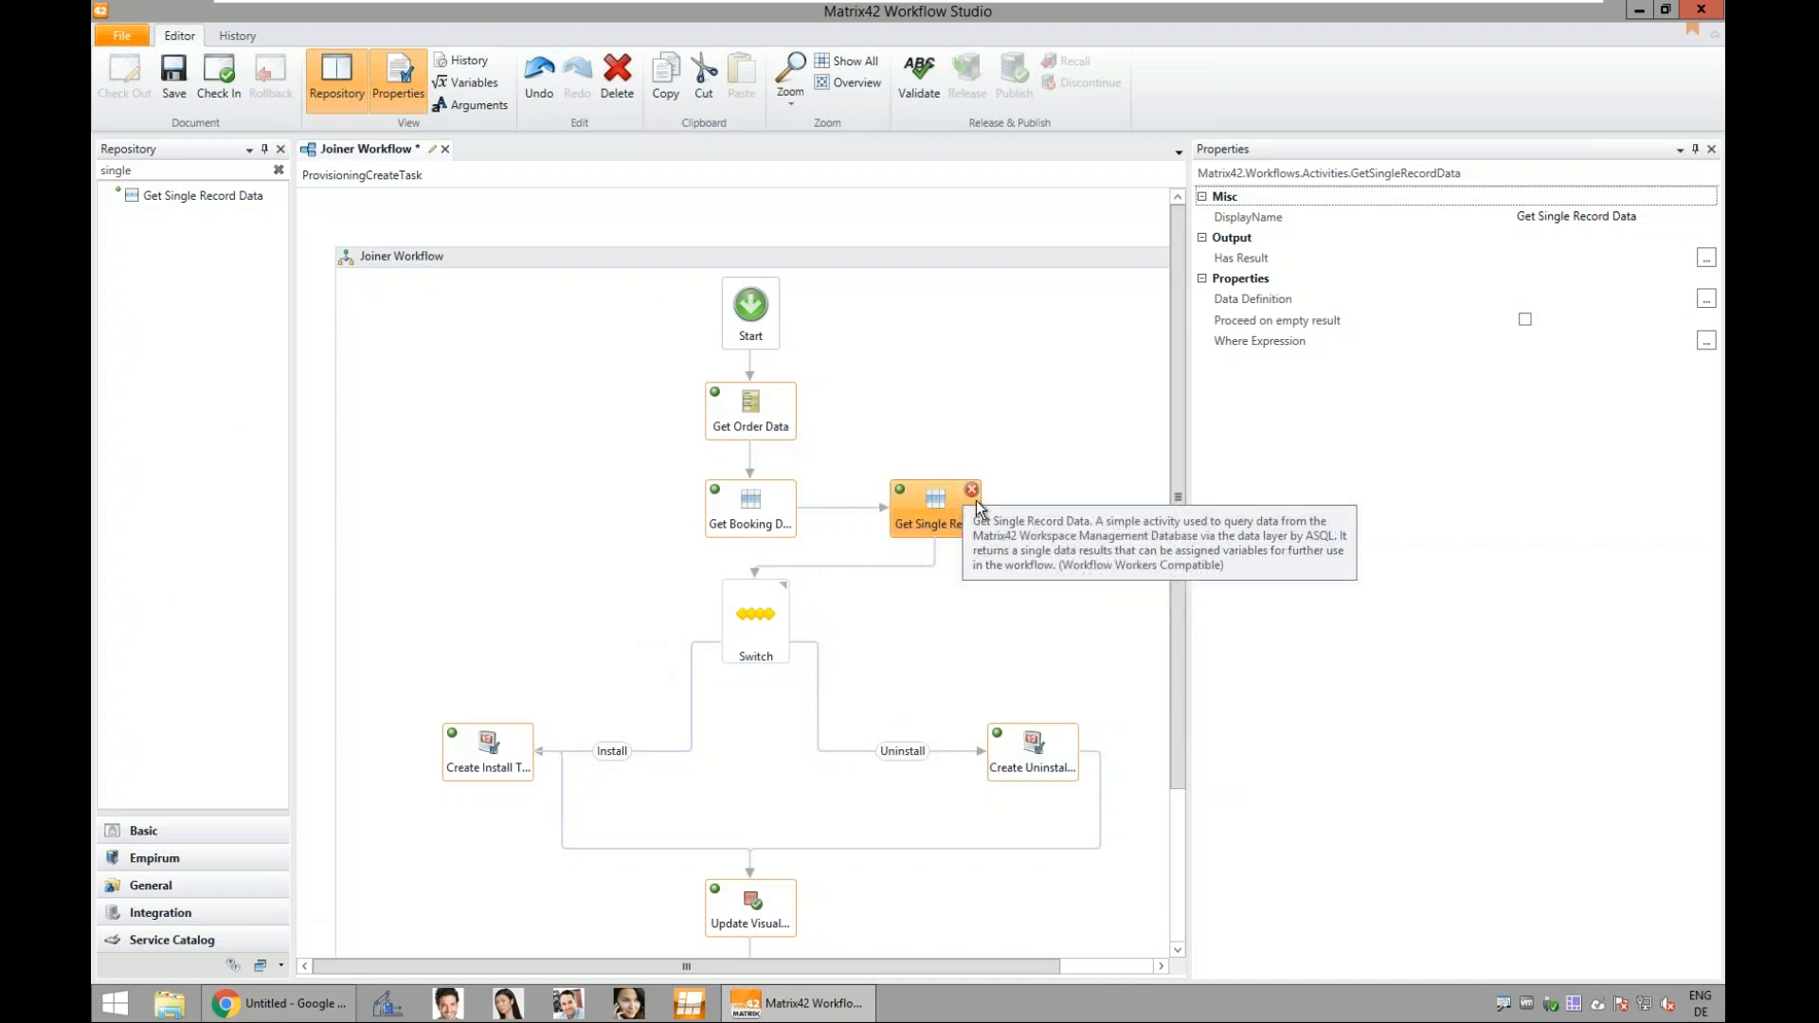
Step: Choose Ud_JoinerDD as the data definition of the Get Single Record Data activity
click(1707, 300)
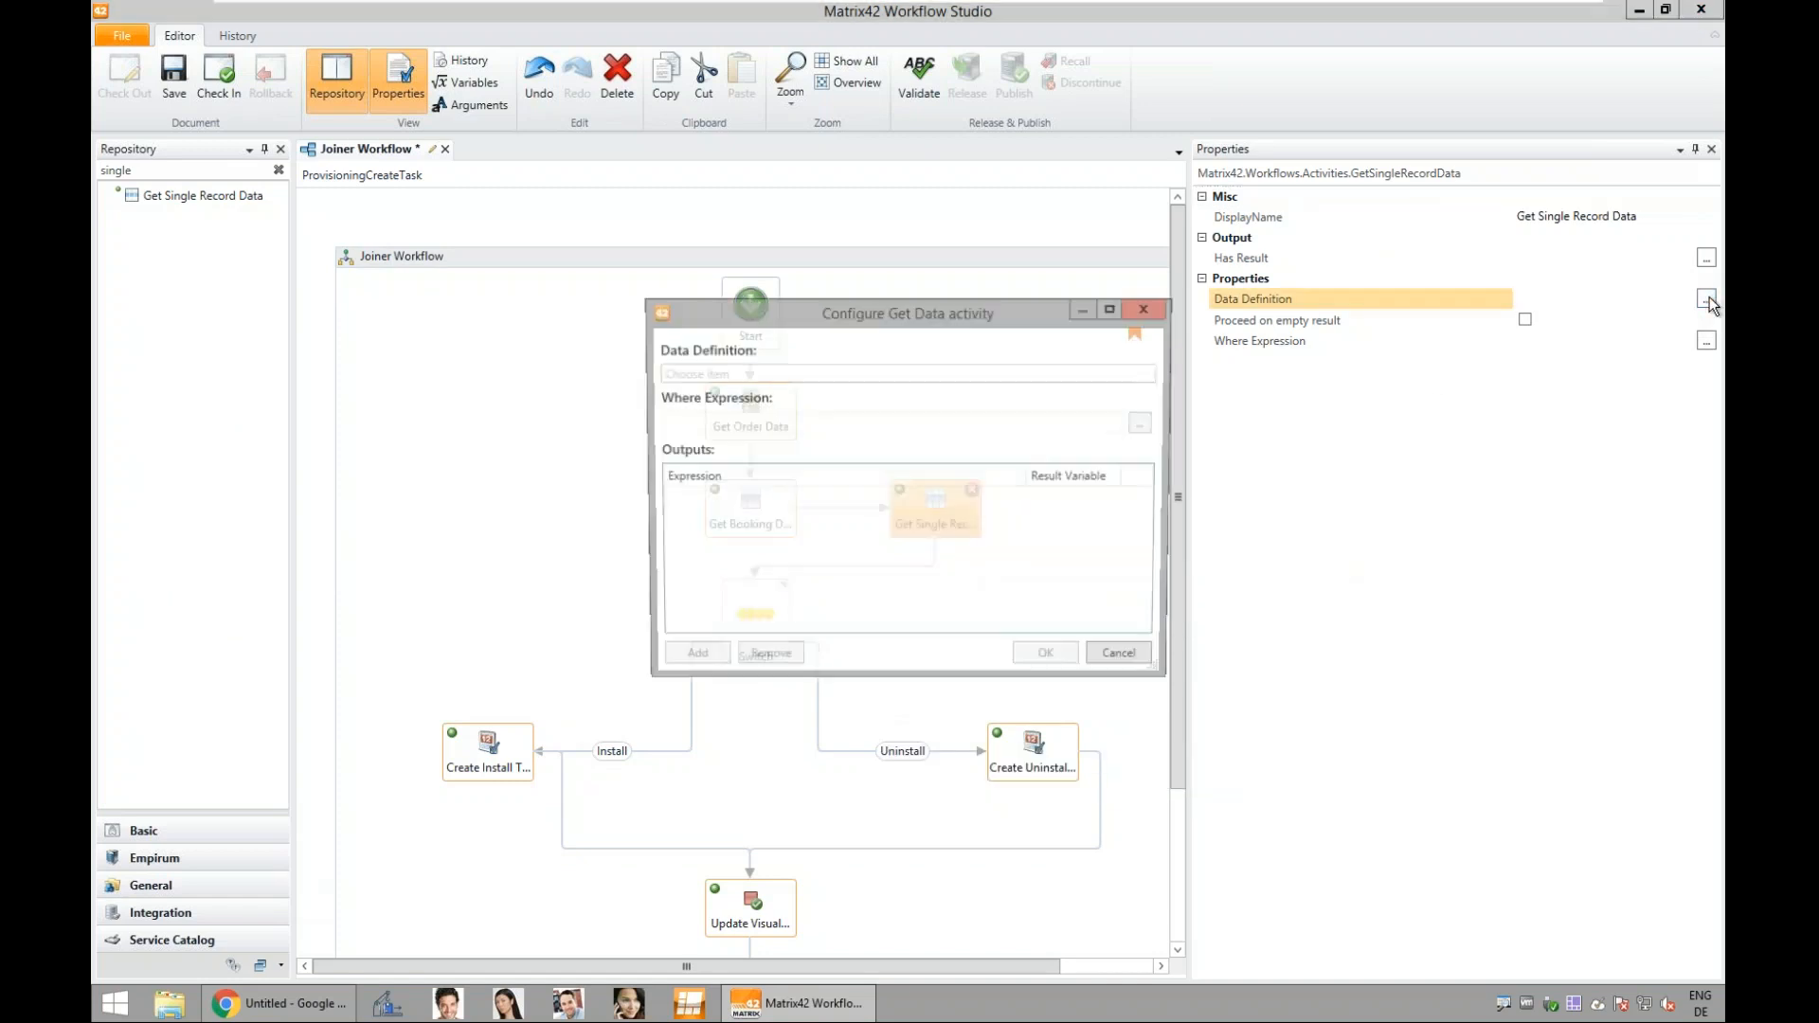
text(Ud_J)
click(718, 400)
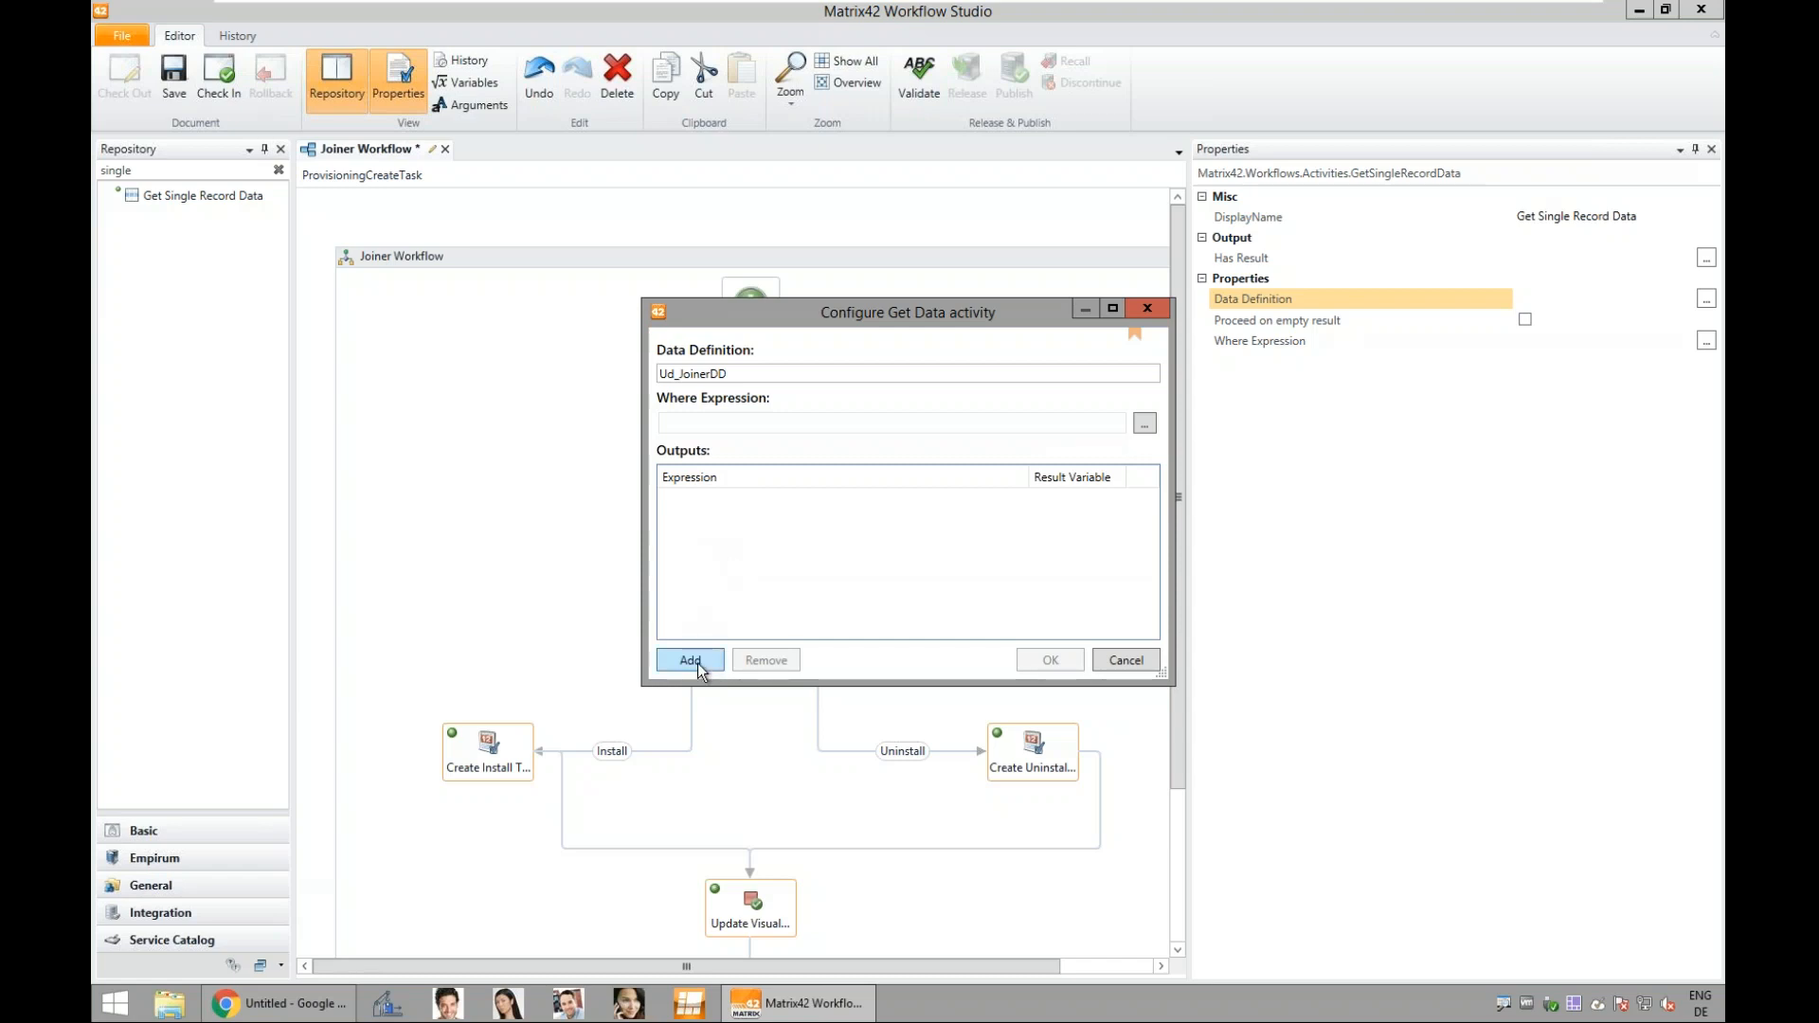
click(1145, 424)
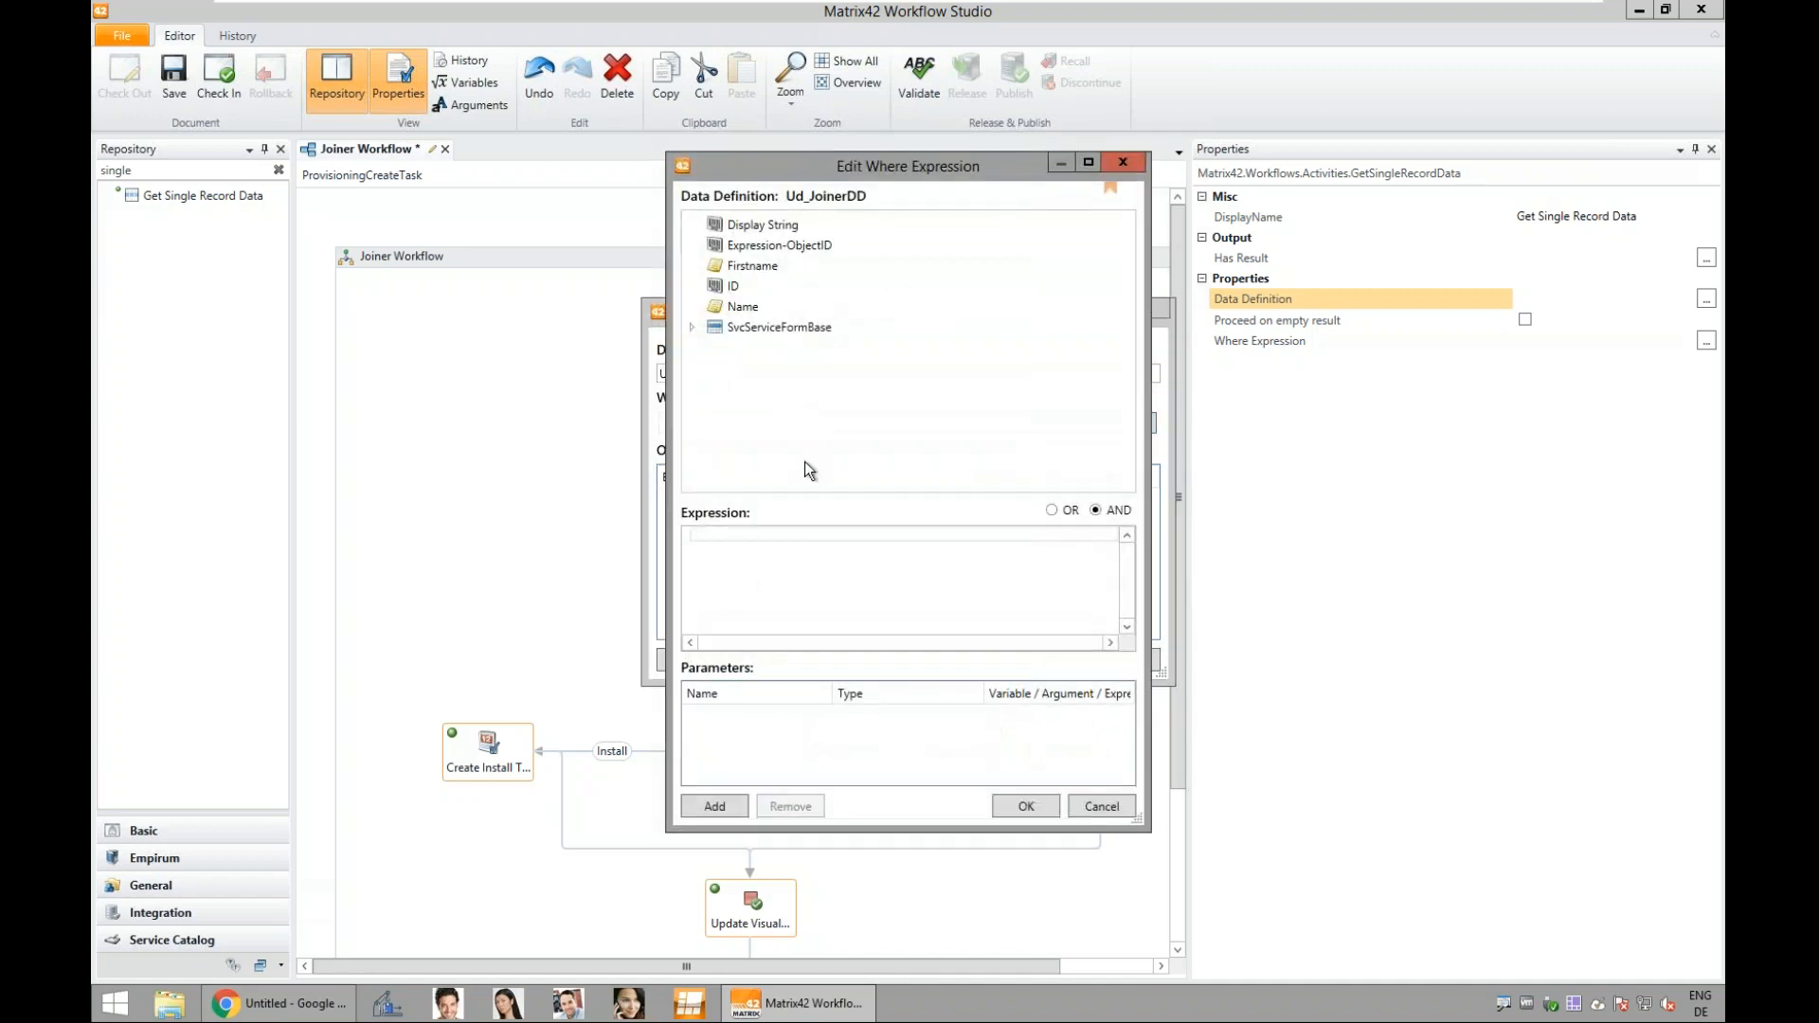
double_click(788, 248)
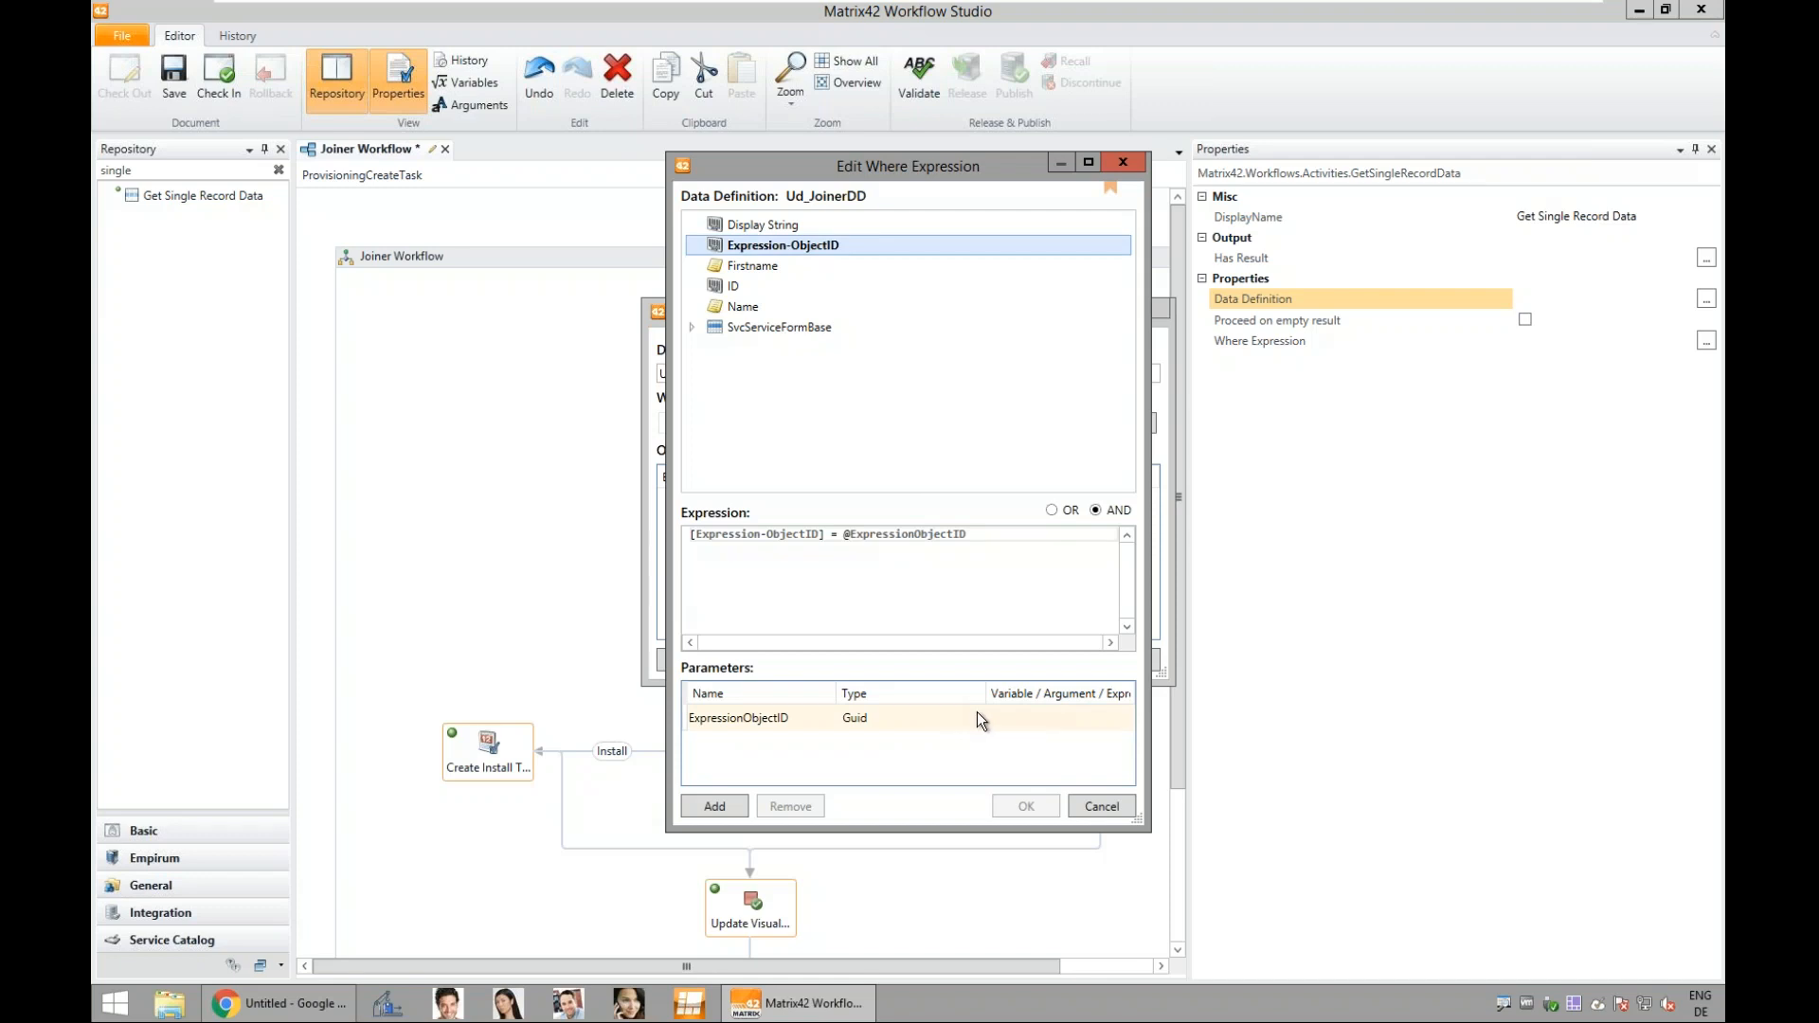
click(1003, 717)
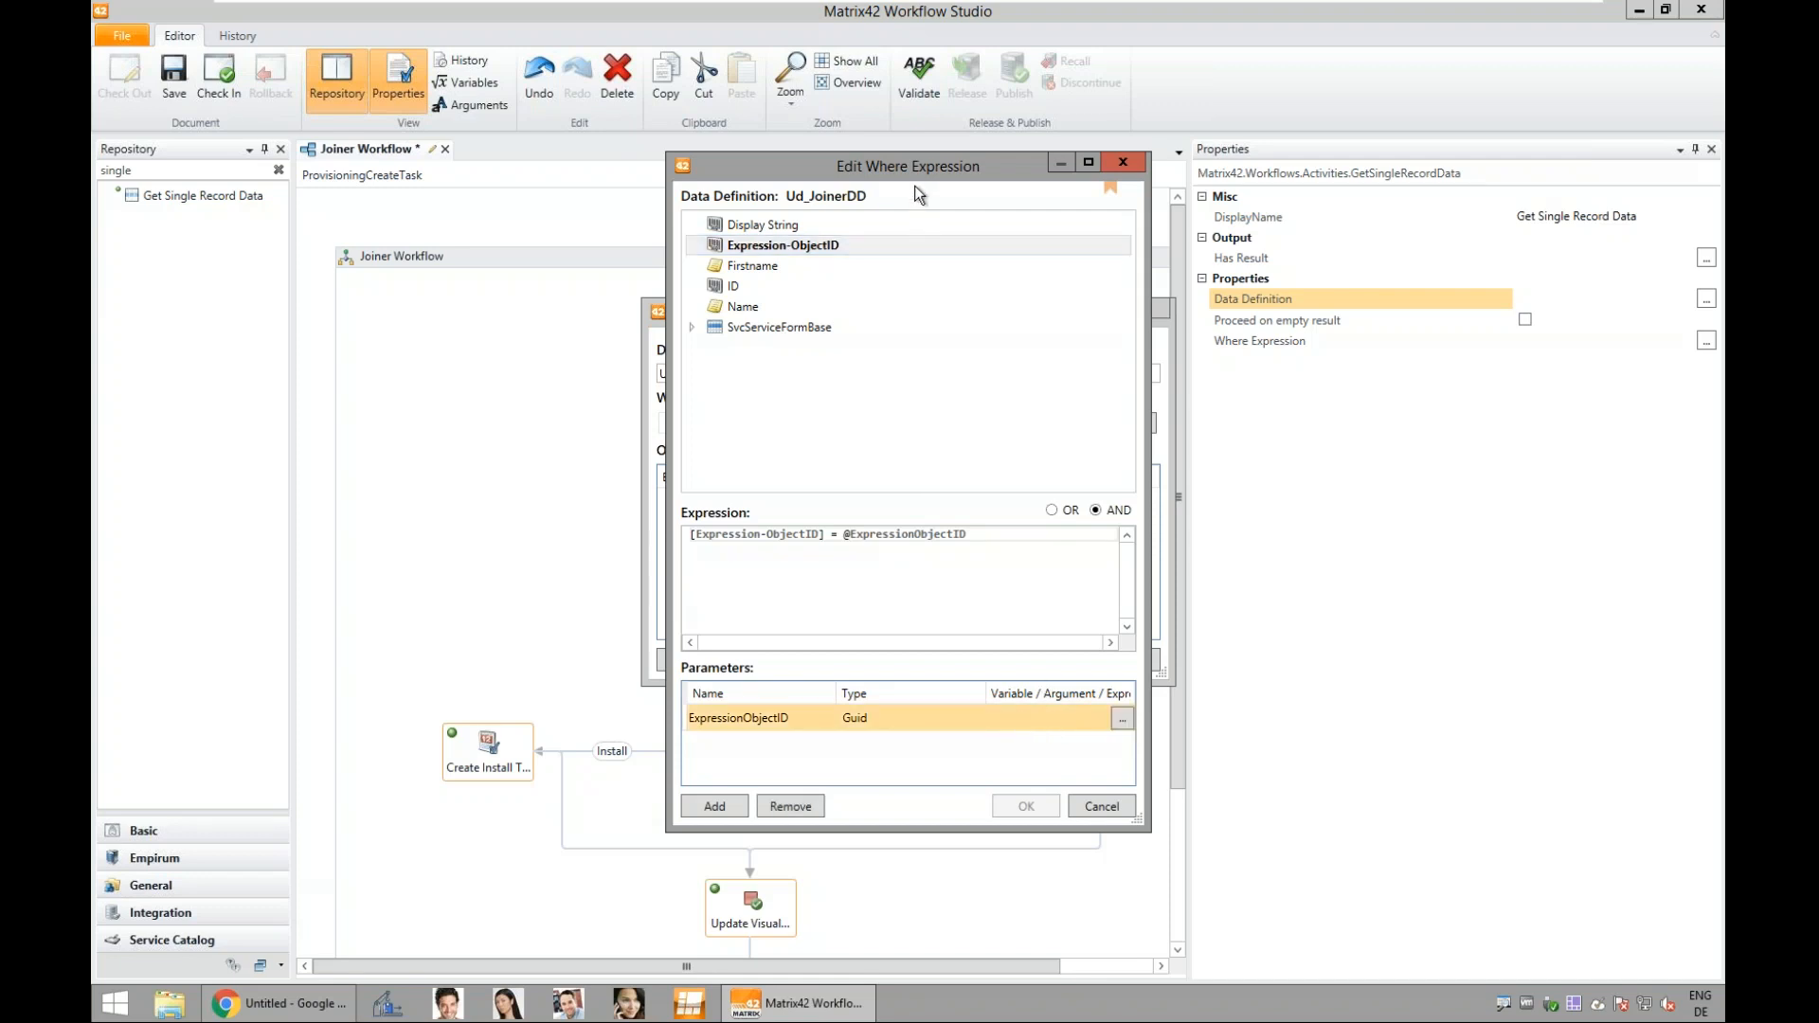
drag(906, 169, 1144, 258)
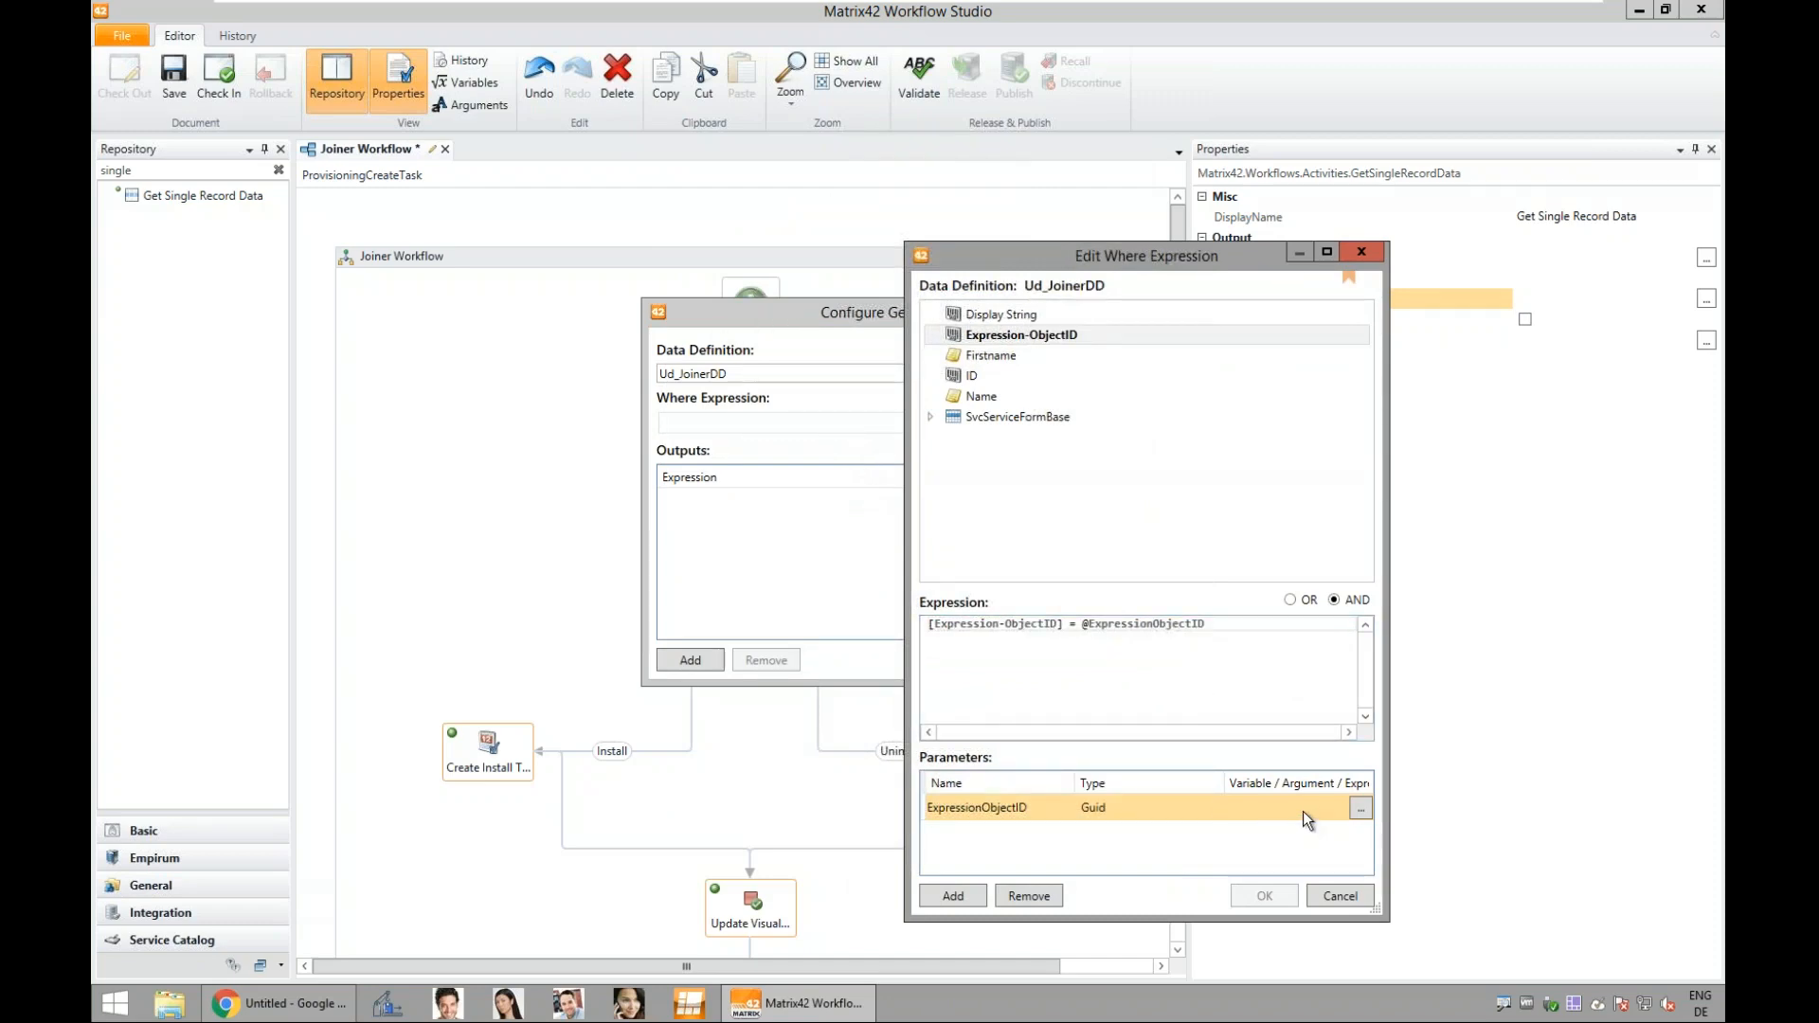
click(1362, 808)
click(247, 271)
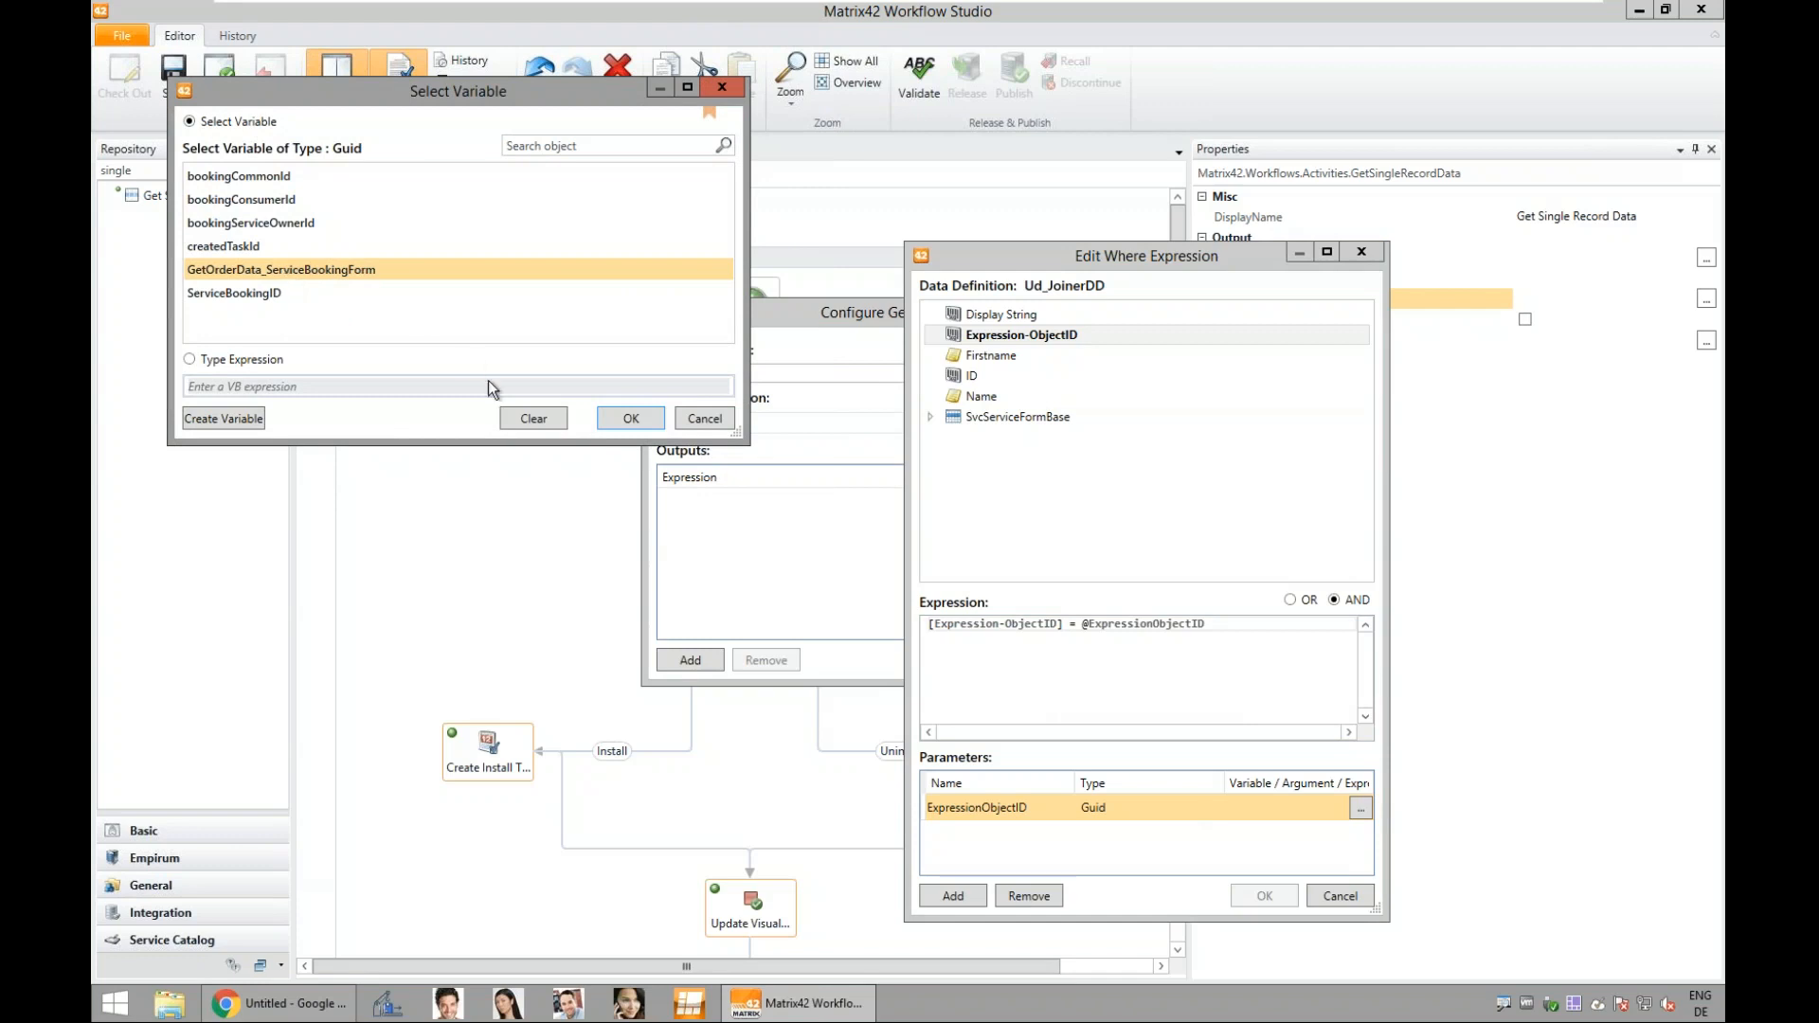
click(620, 417)
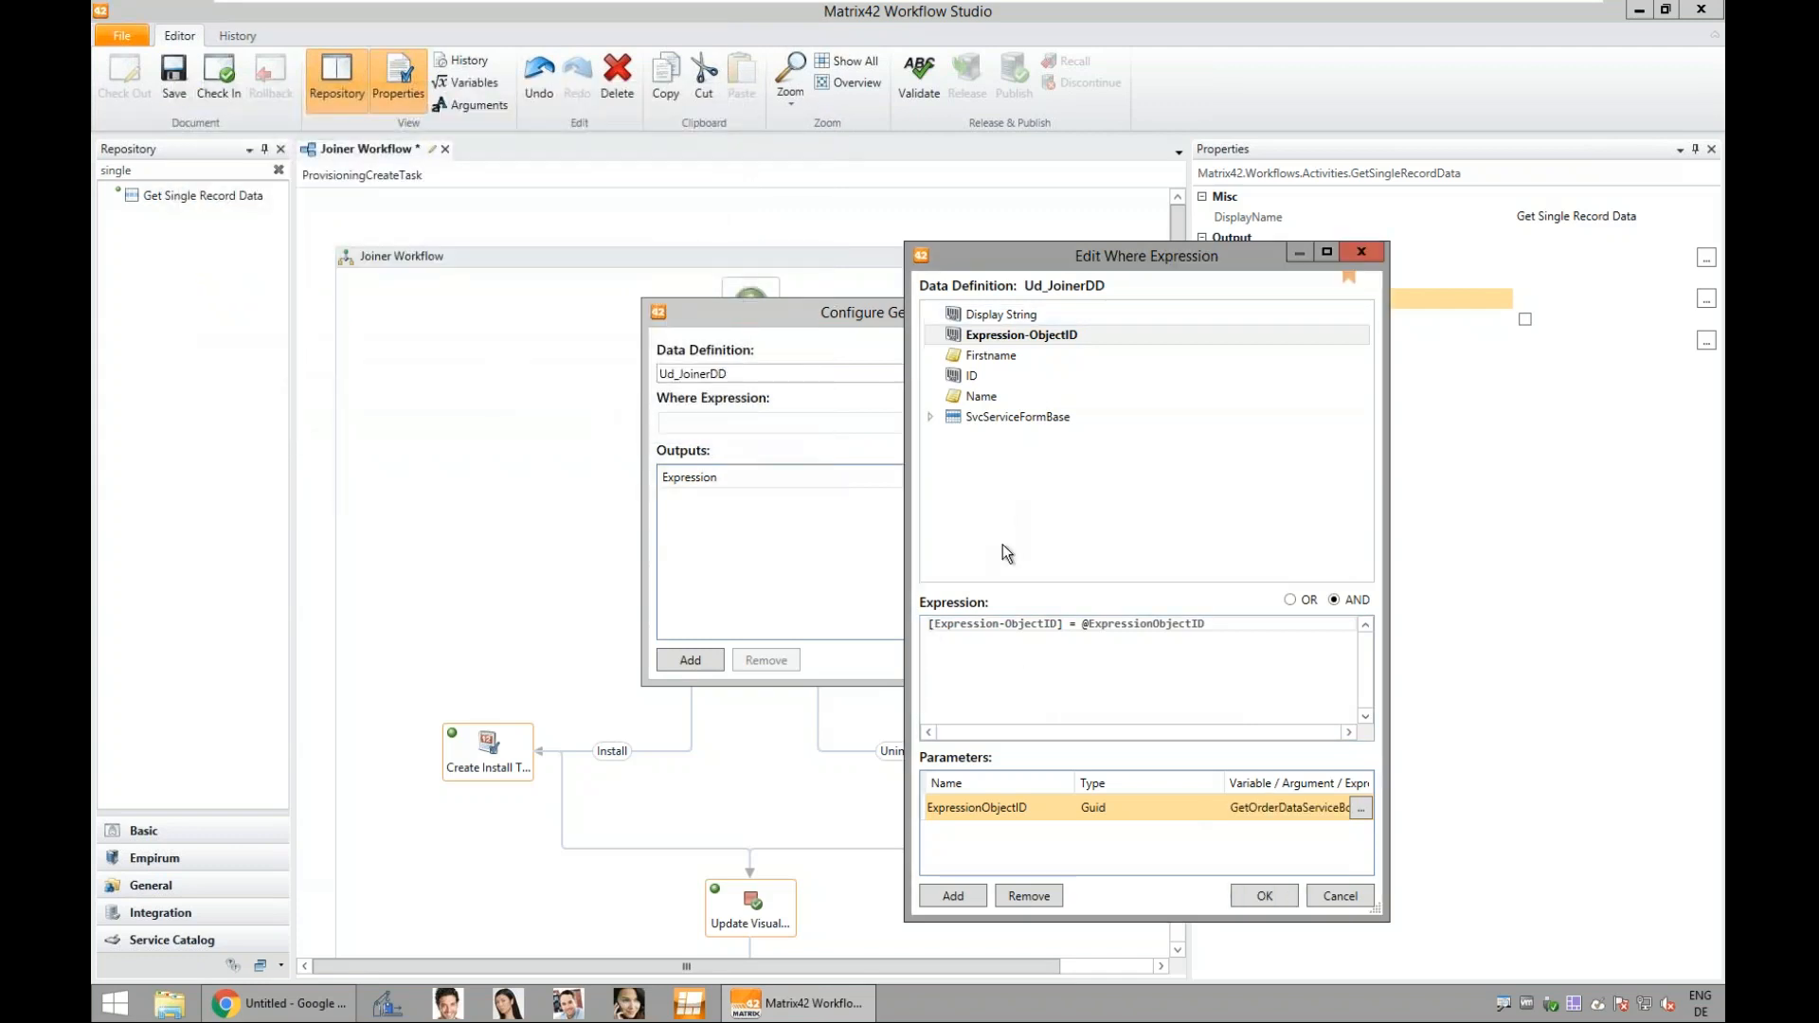
click(1262, 895)
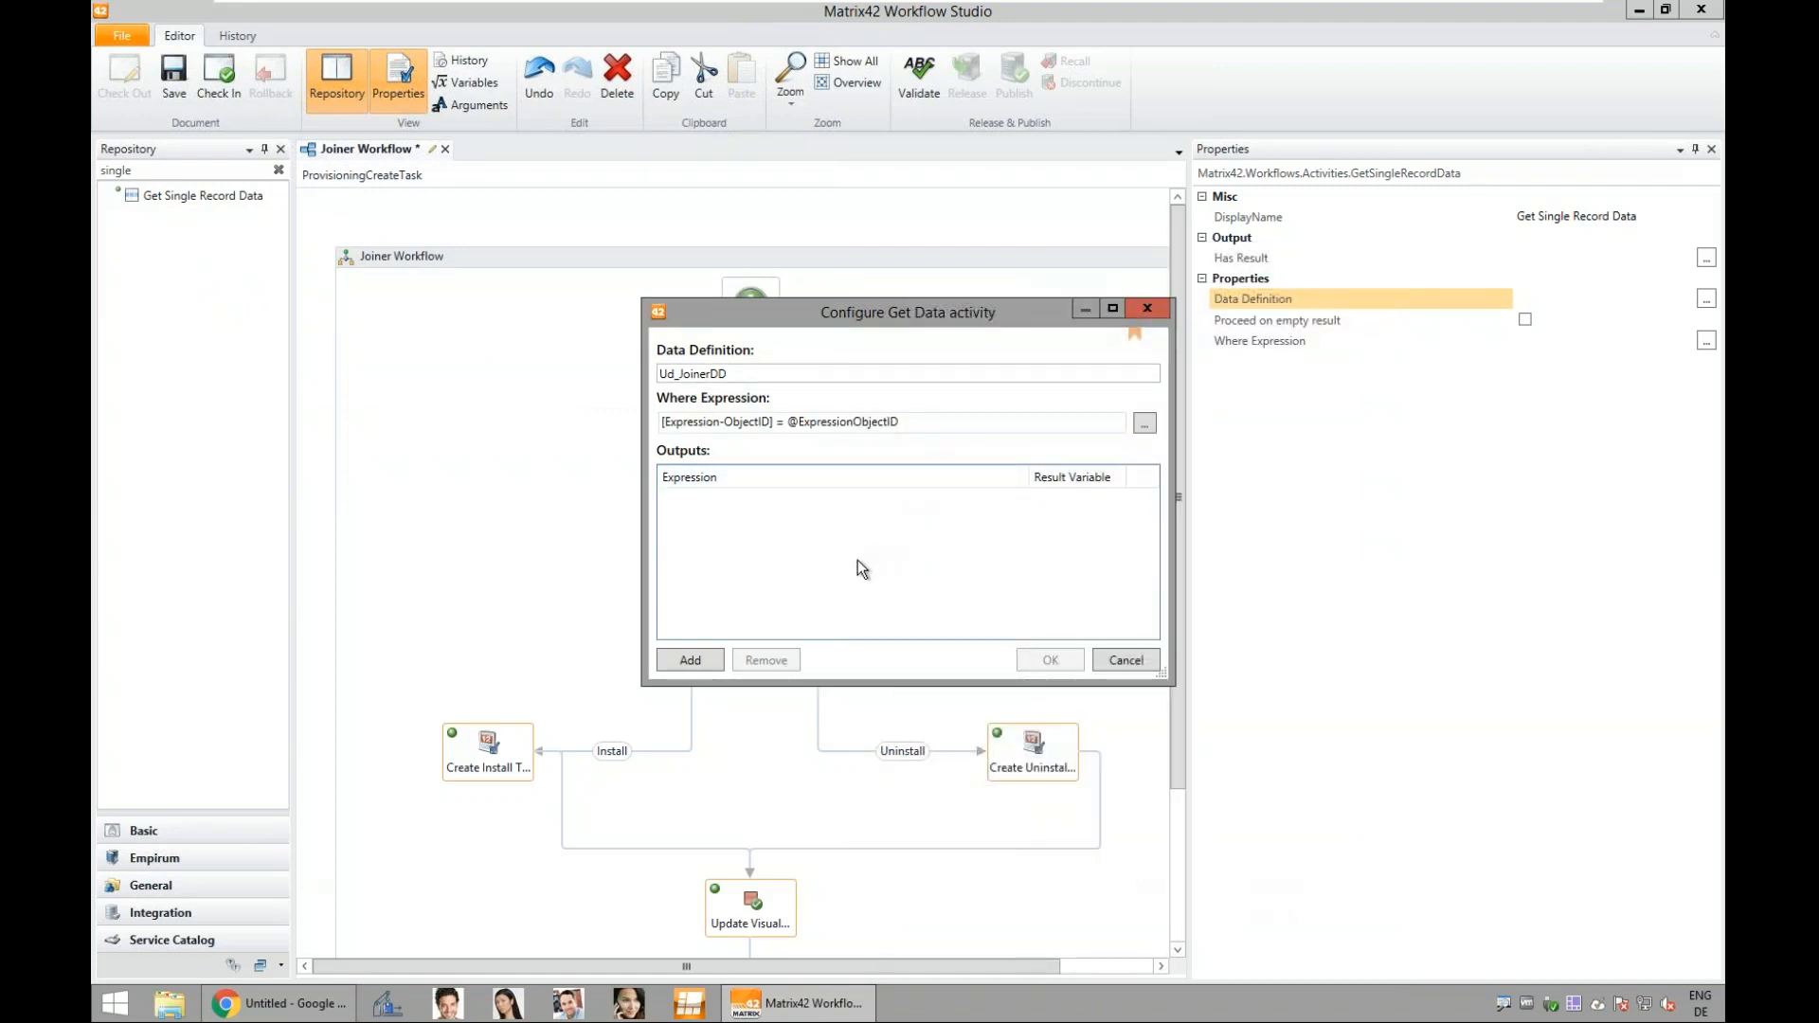
Step: Add the Firstname attribute as an output and store it in a new variable named Firstname
click(694, 658)
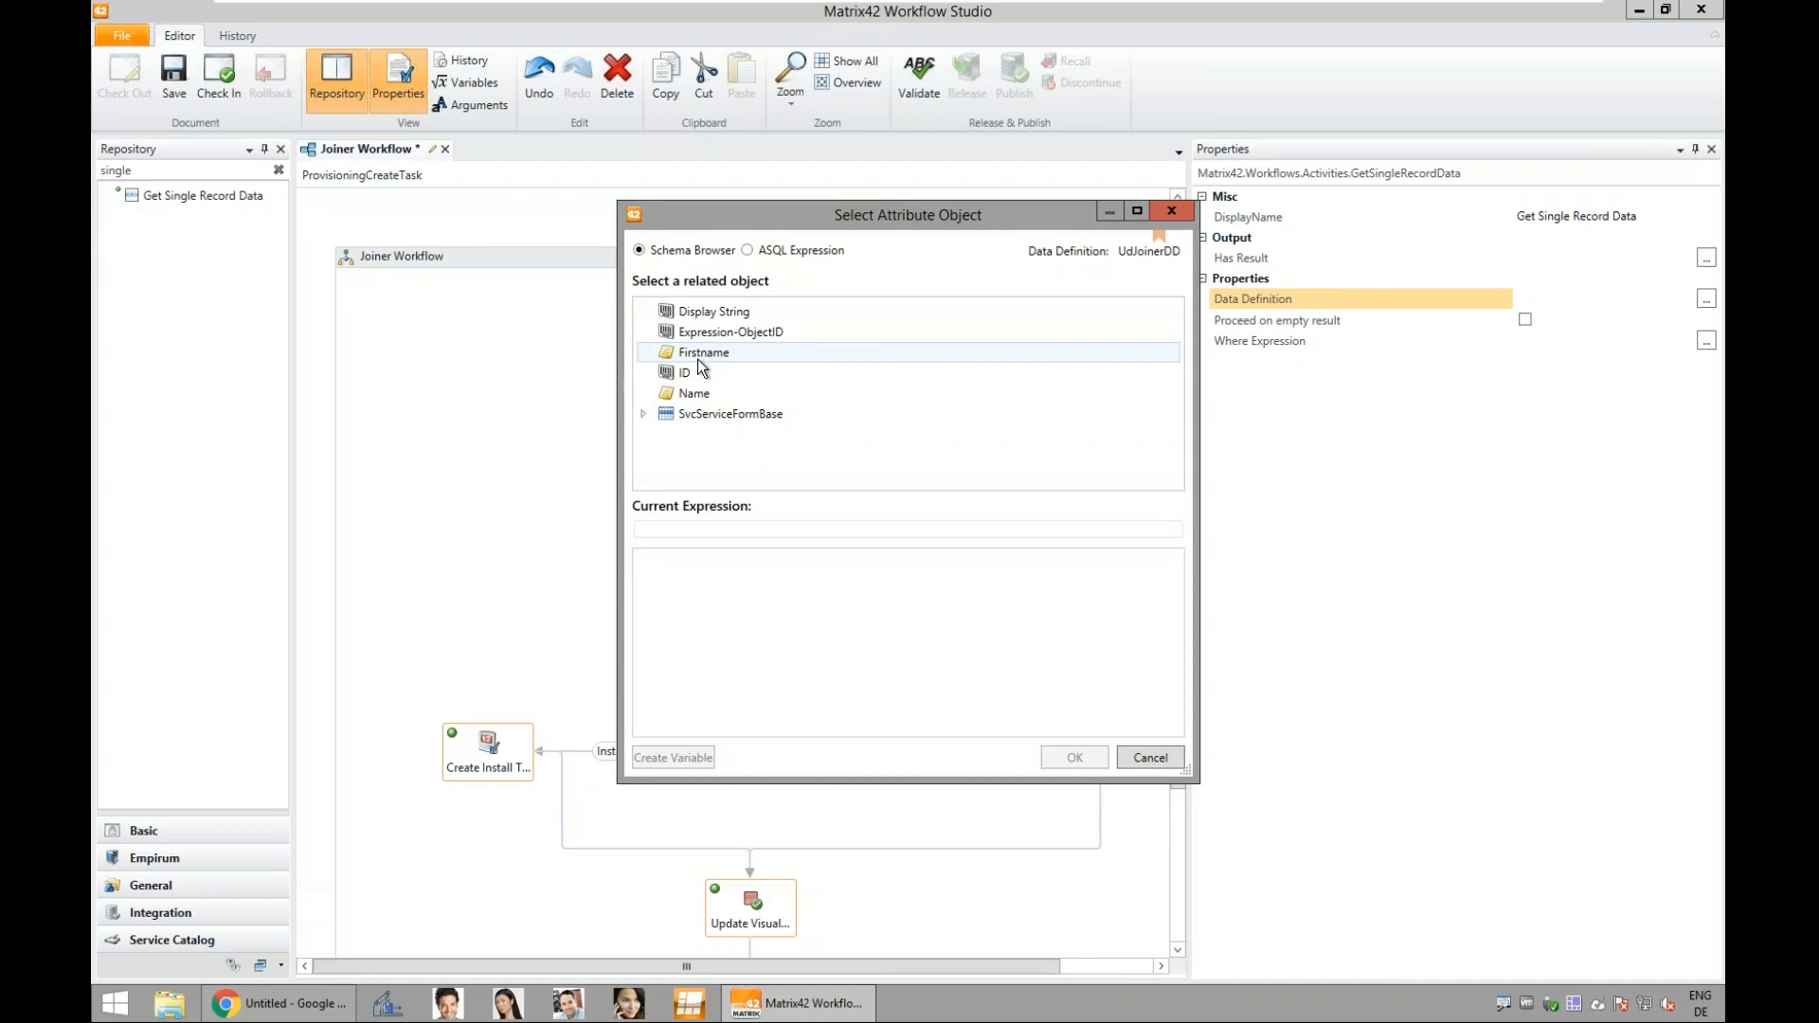
click(700, 352)
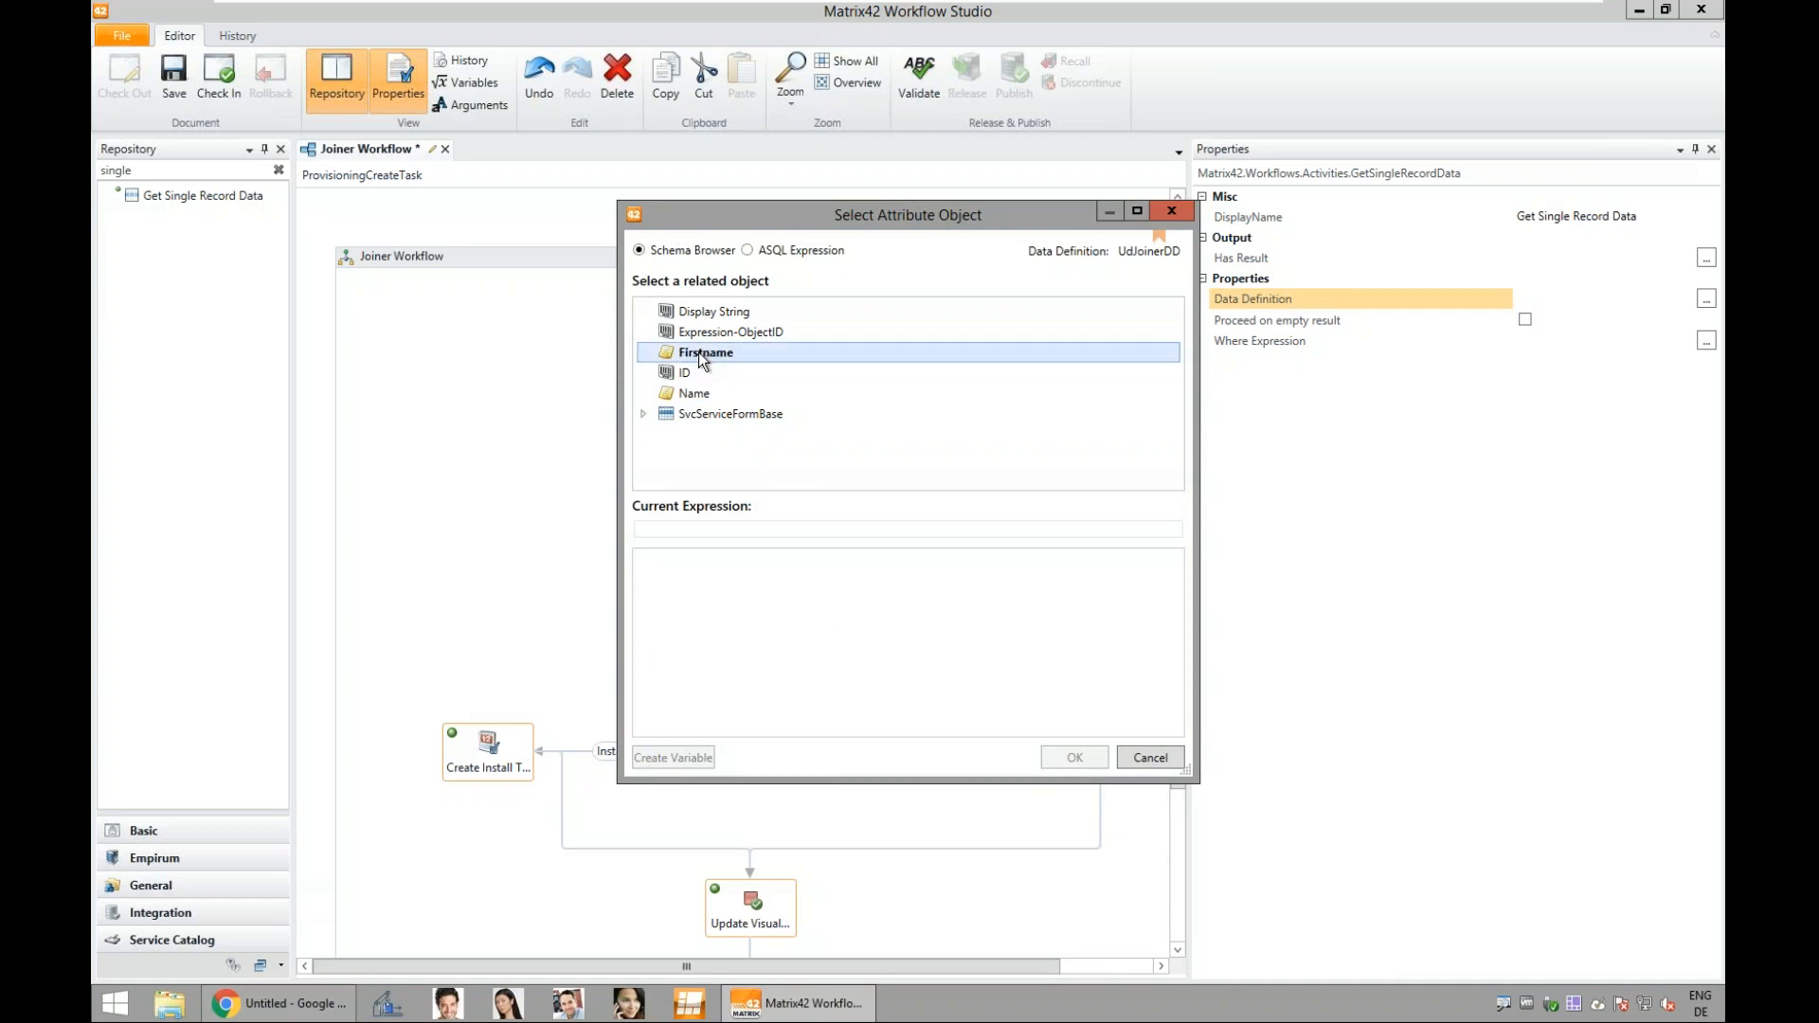
click(676, 758)
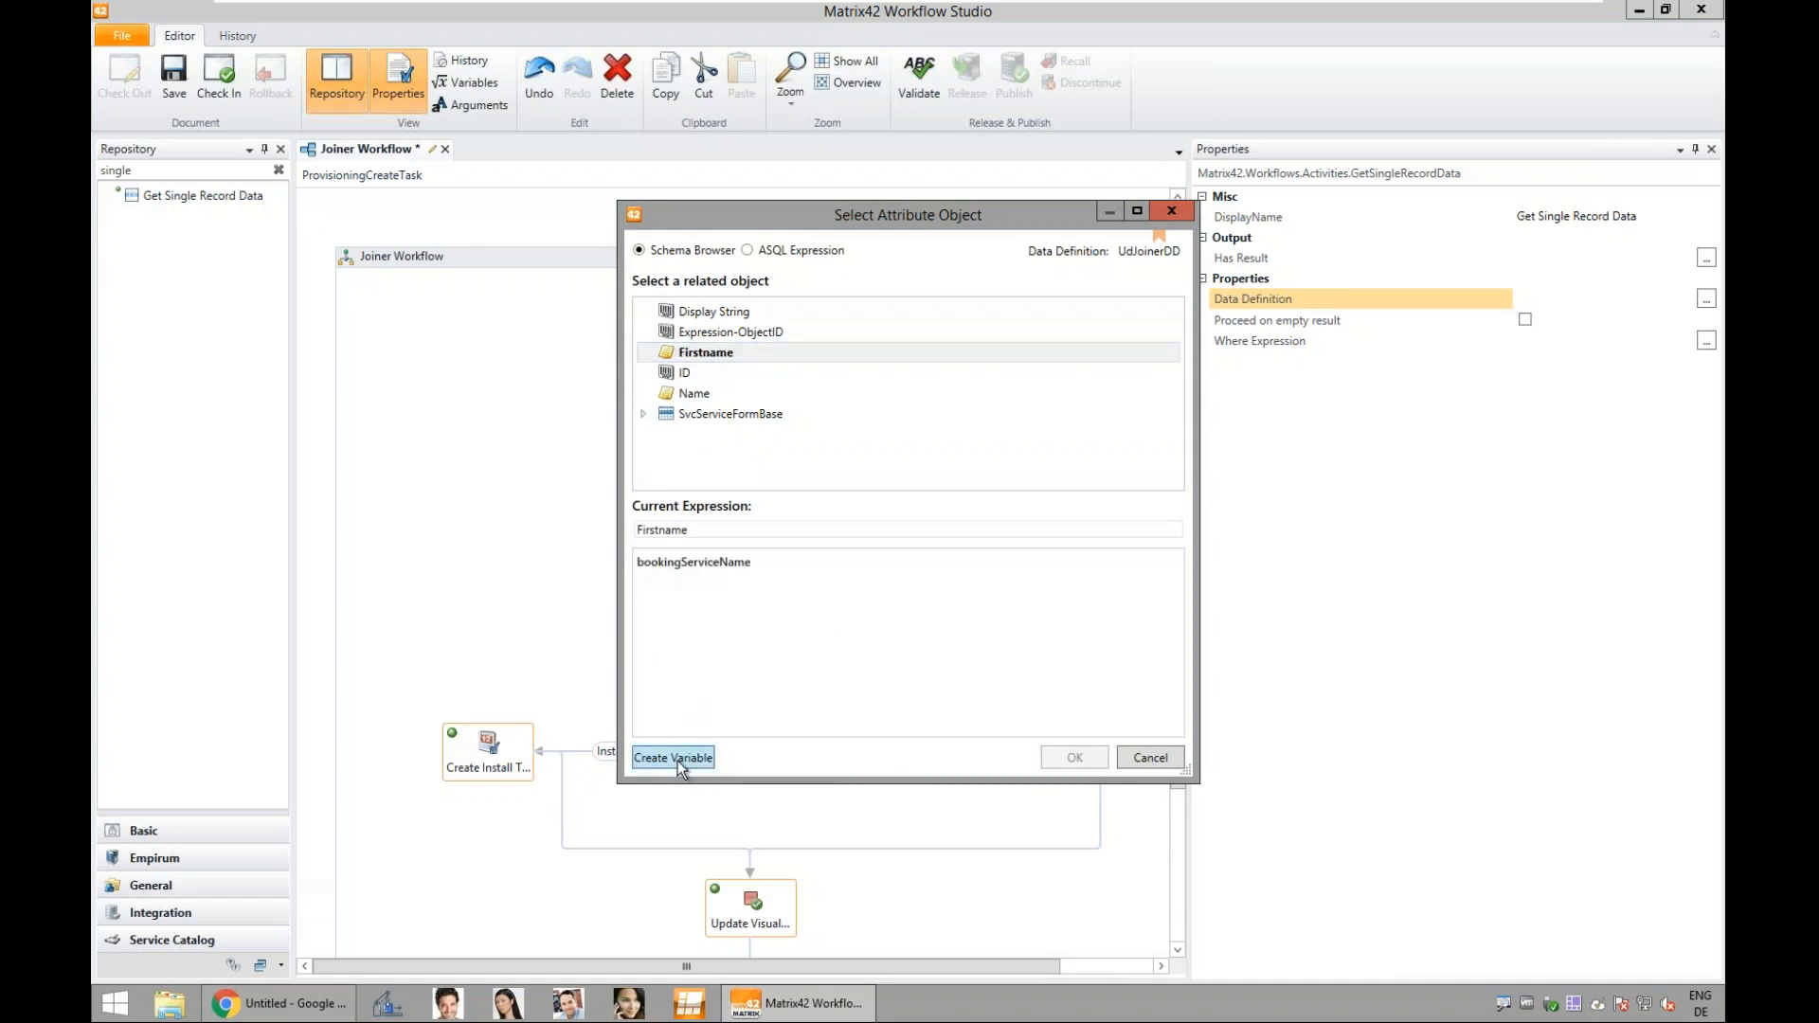
text(Firstname)
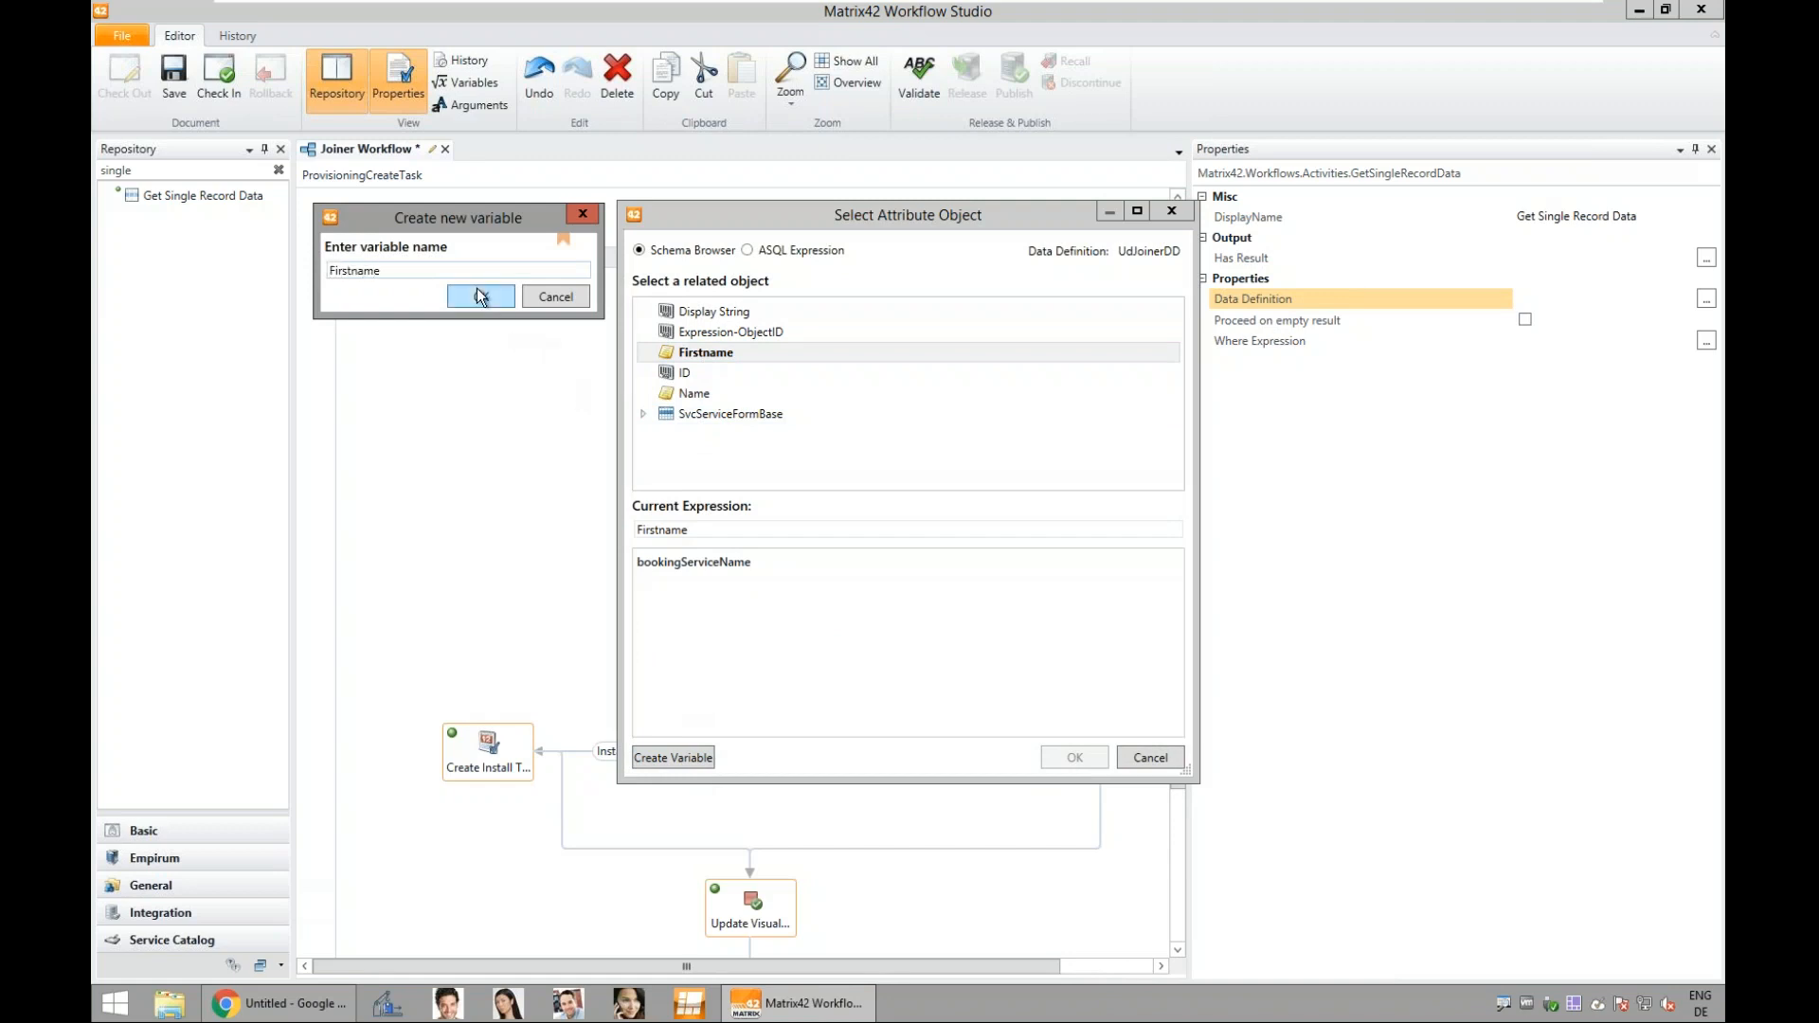
click(480, 296)
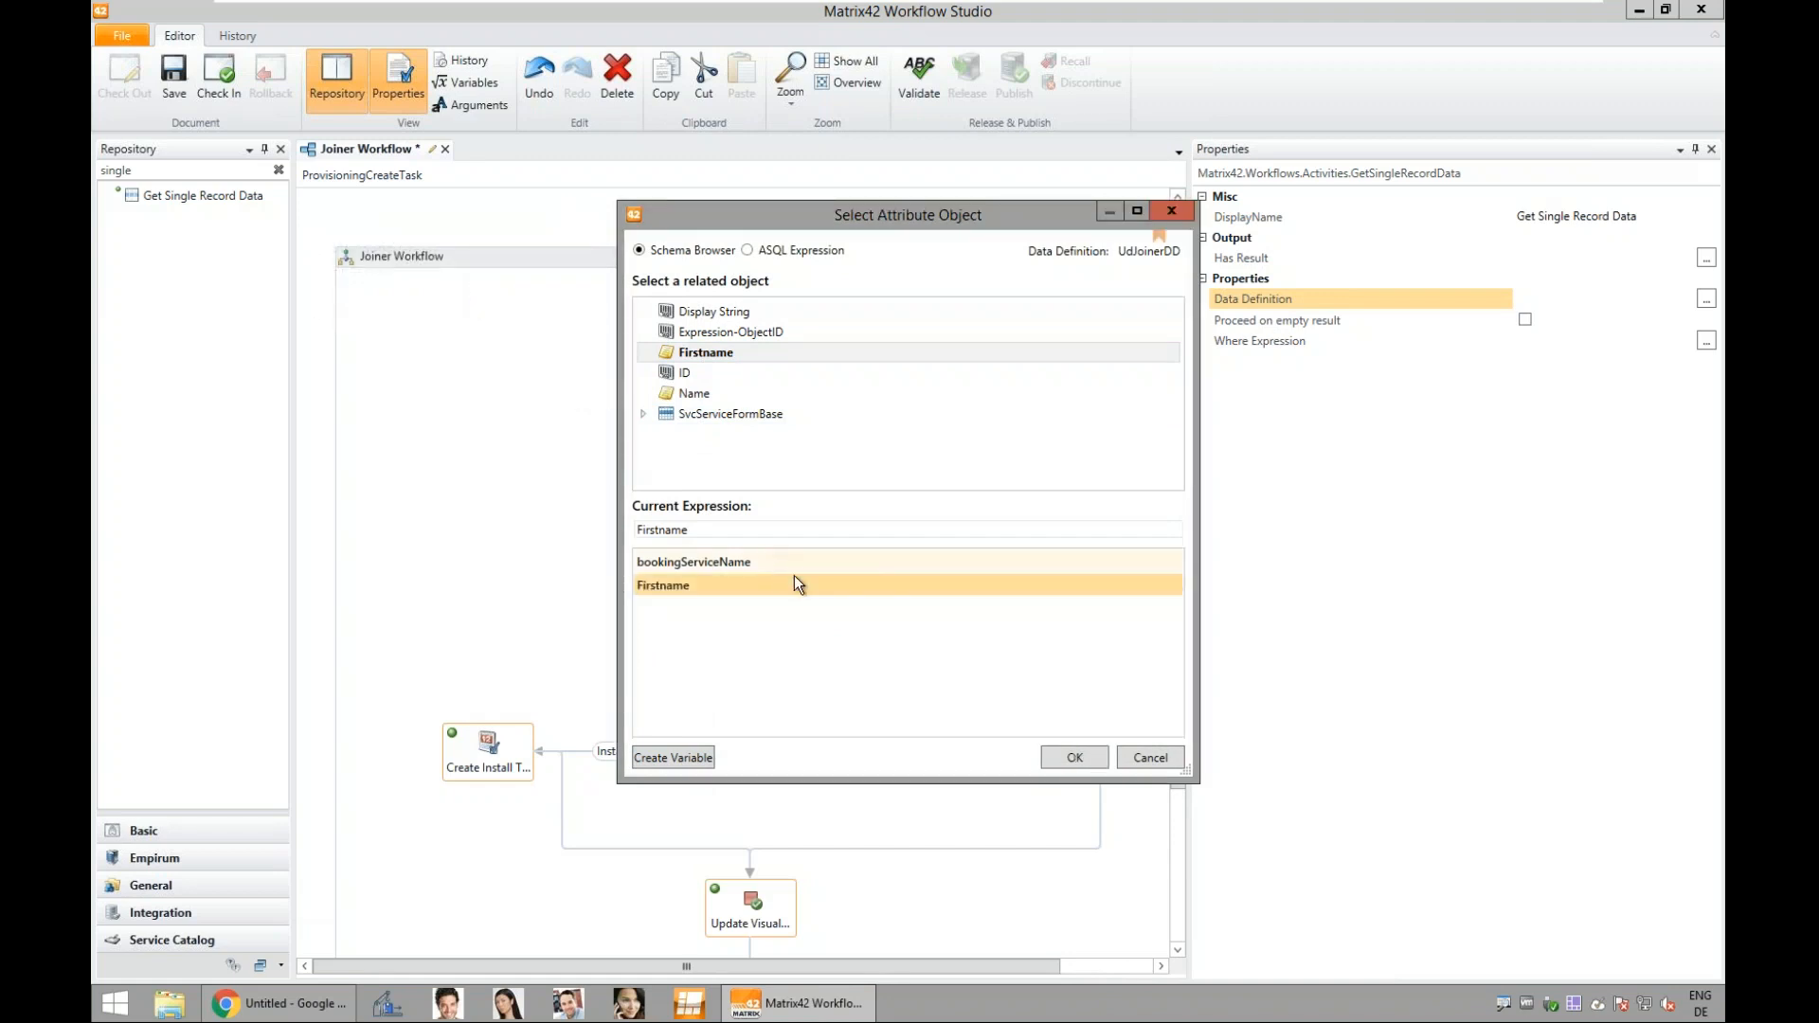
click(1069, 758)
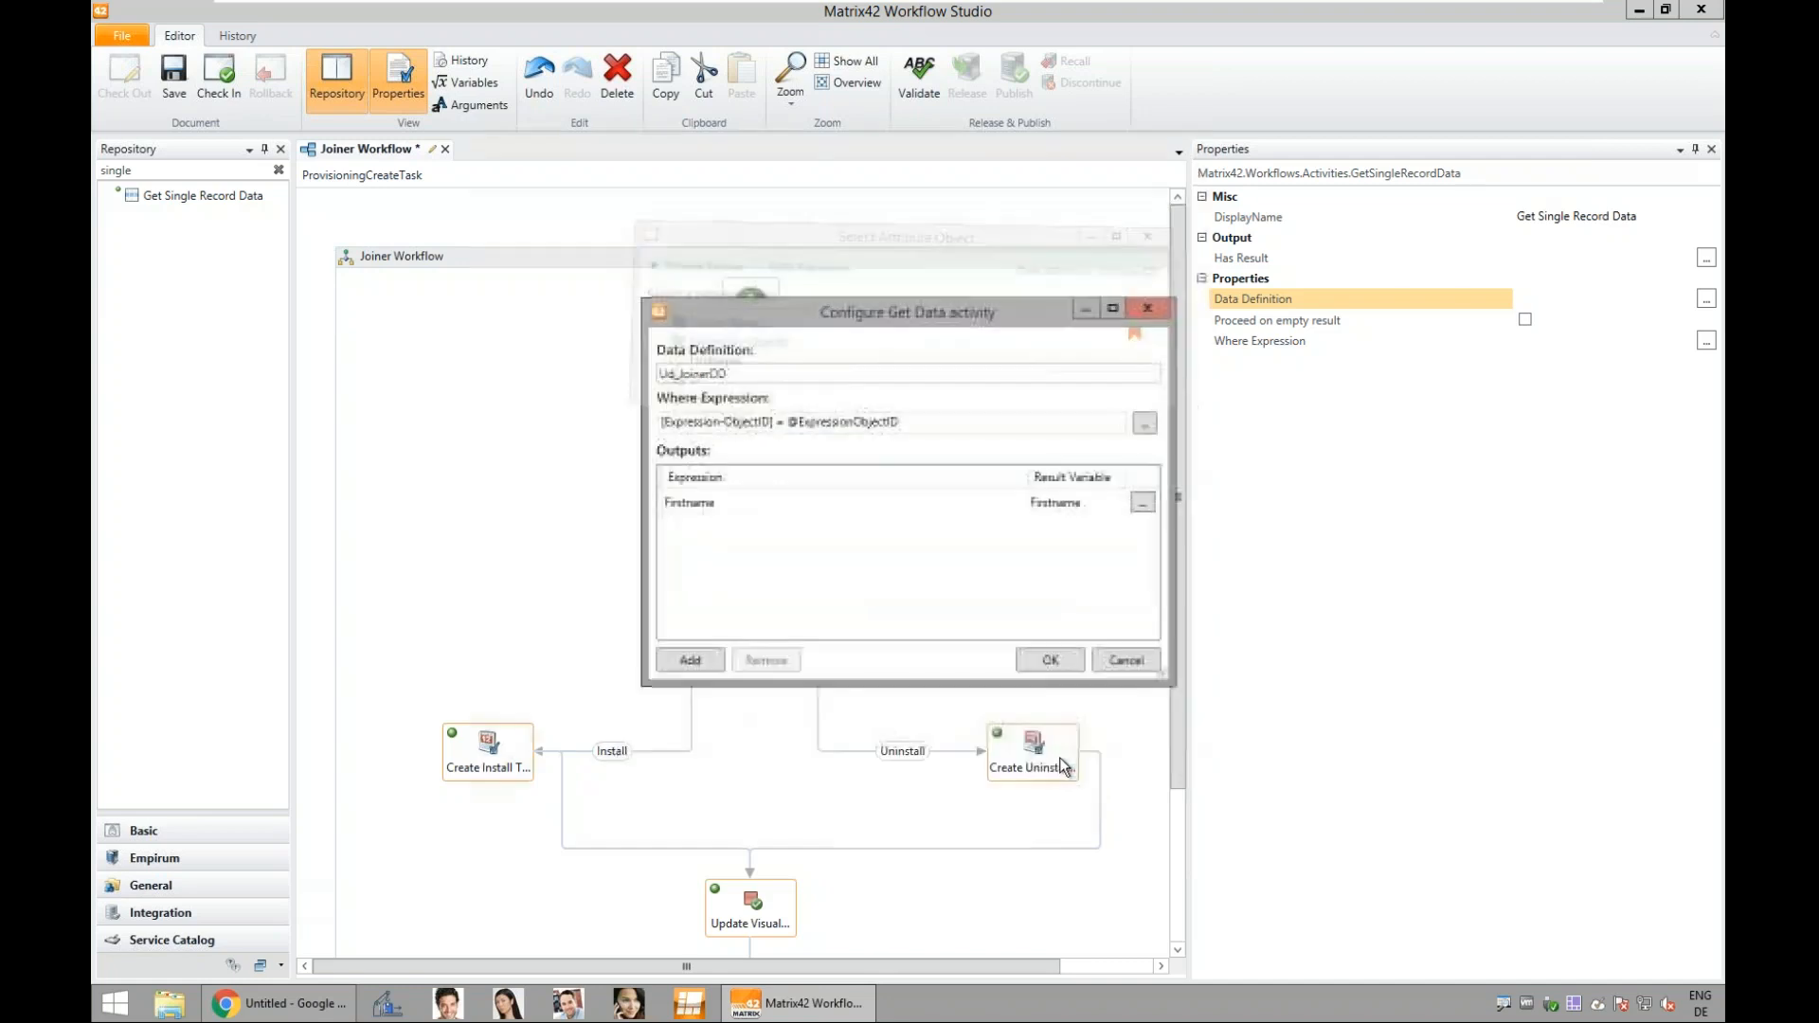
Step: Add the Name attribute as an output stored in a new variable named Lastname and apply the activity configuration
click(702, 657)
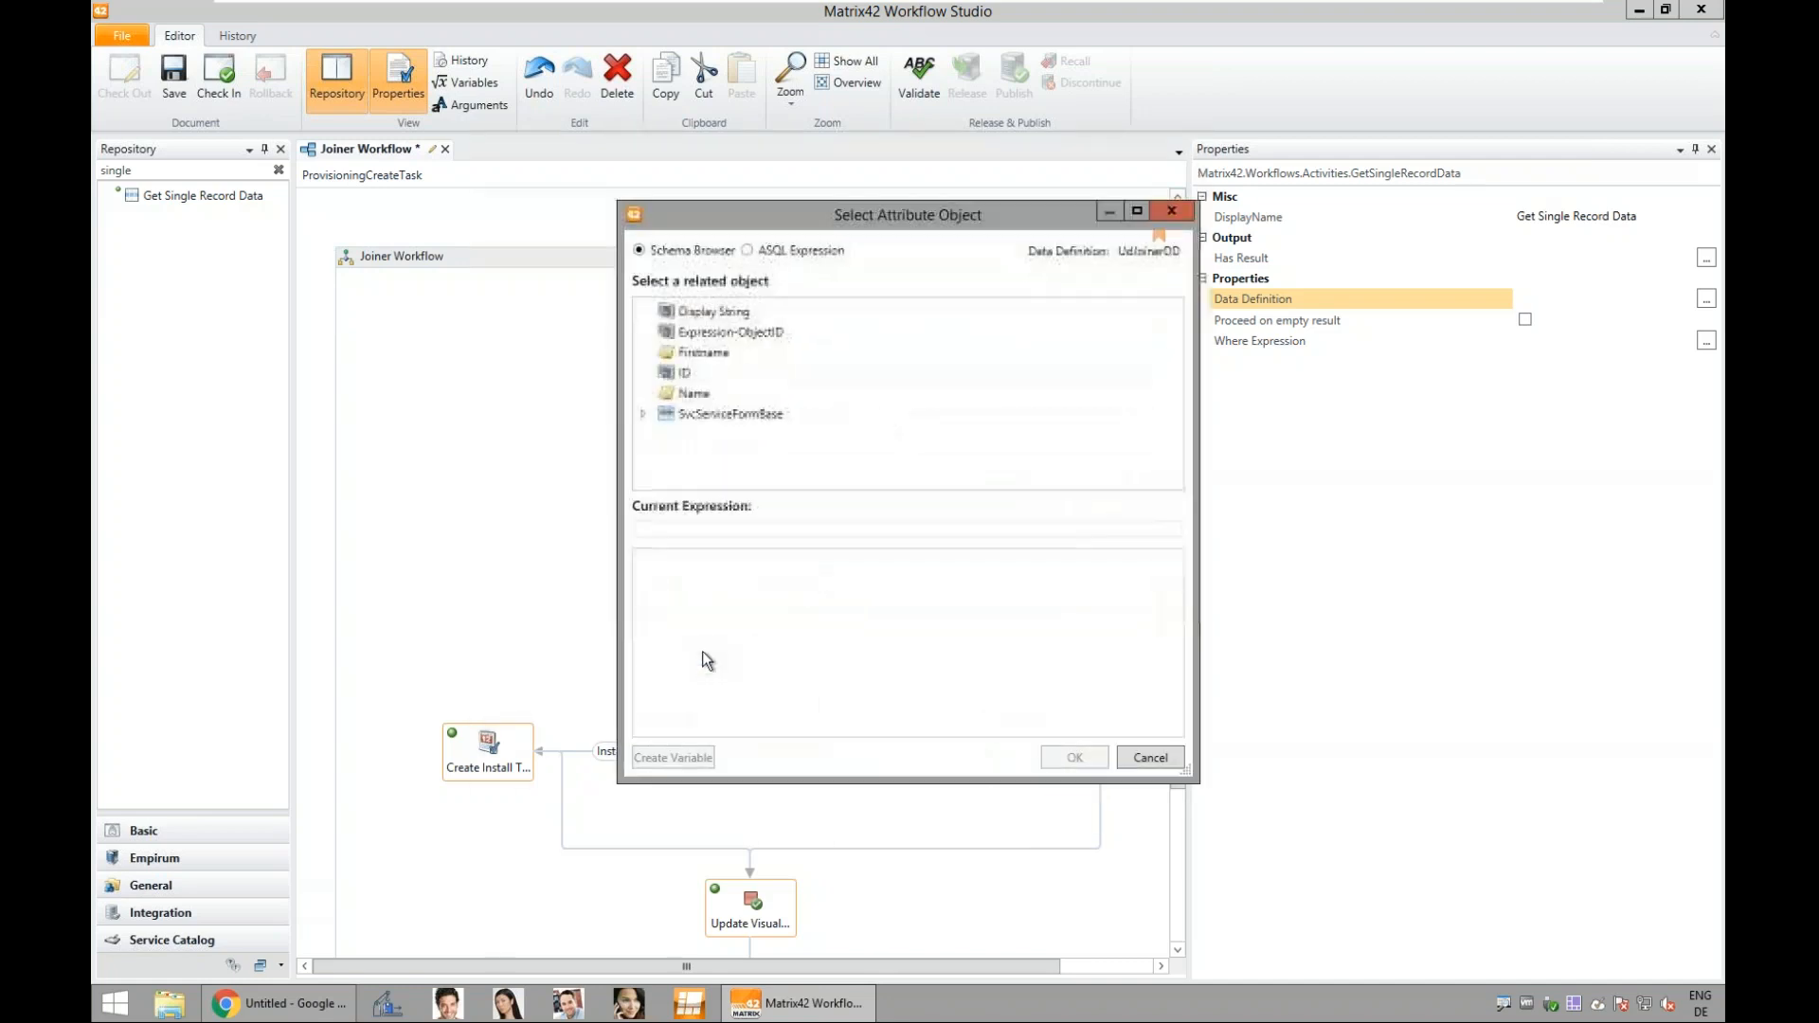
click(695, 396)
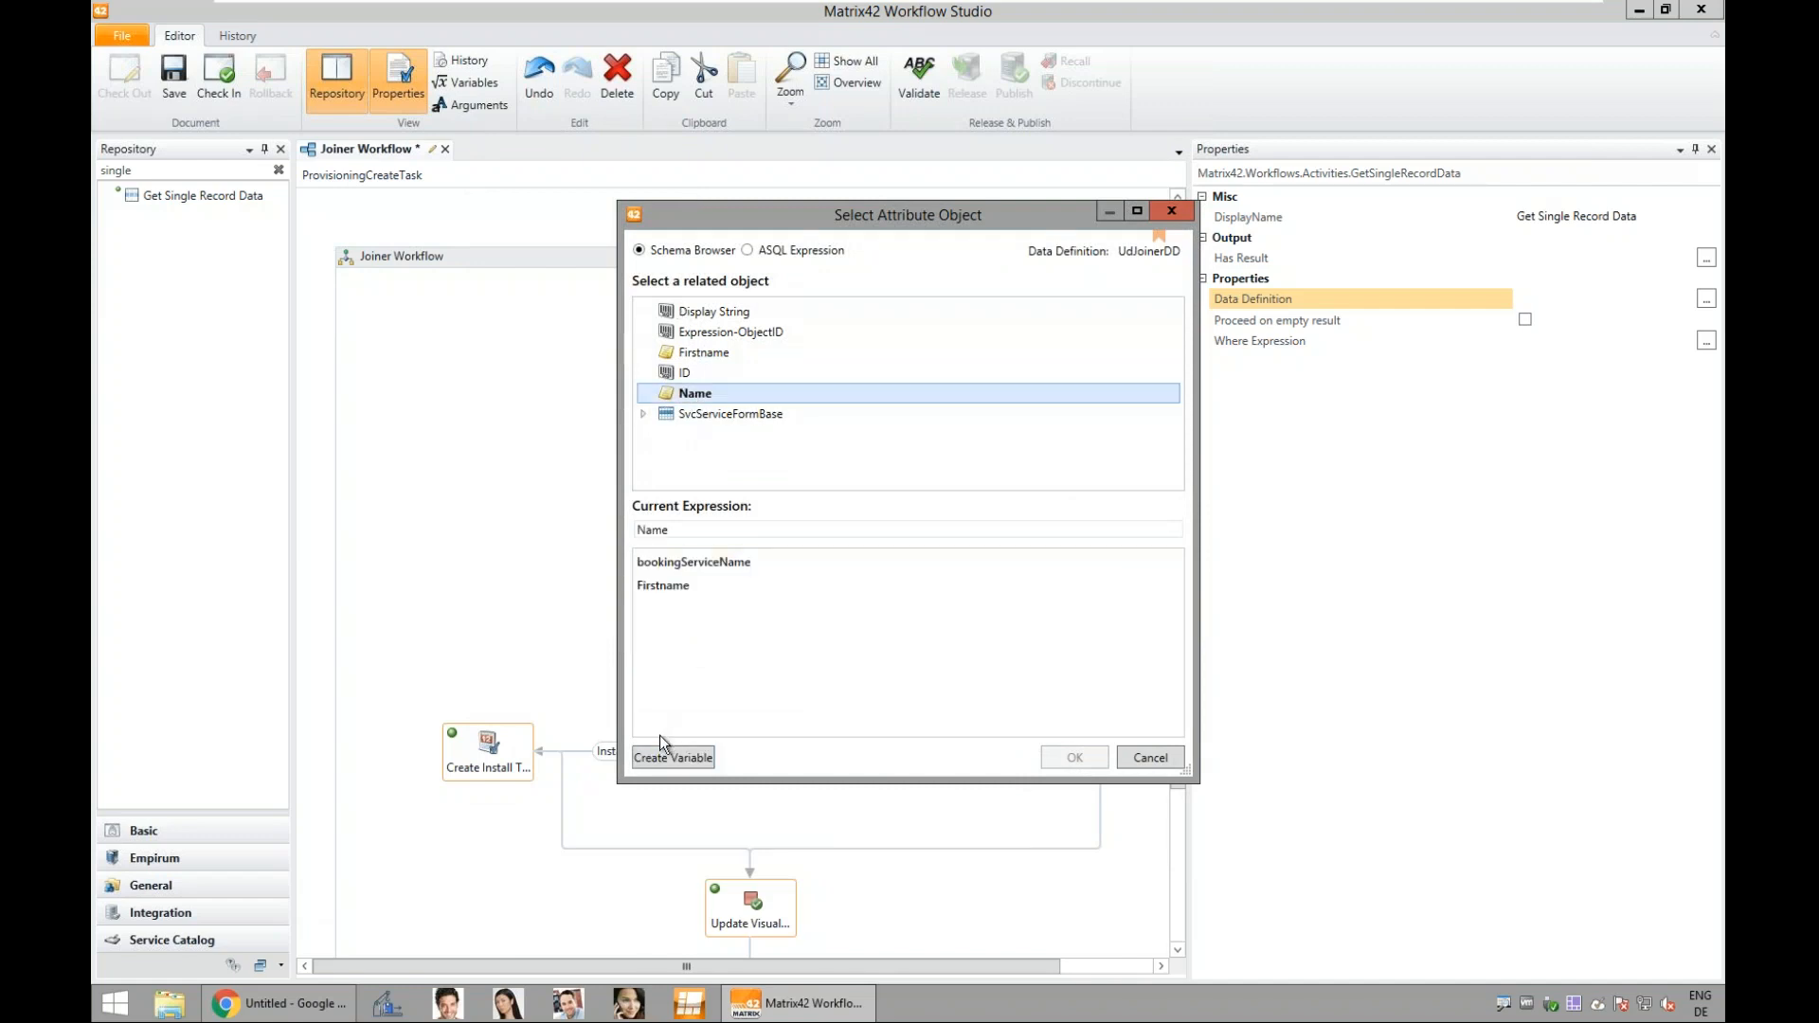
click(671, 758)
text(Last)
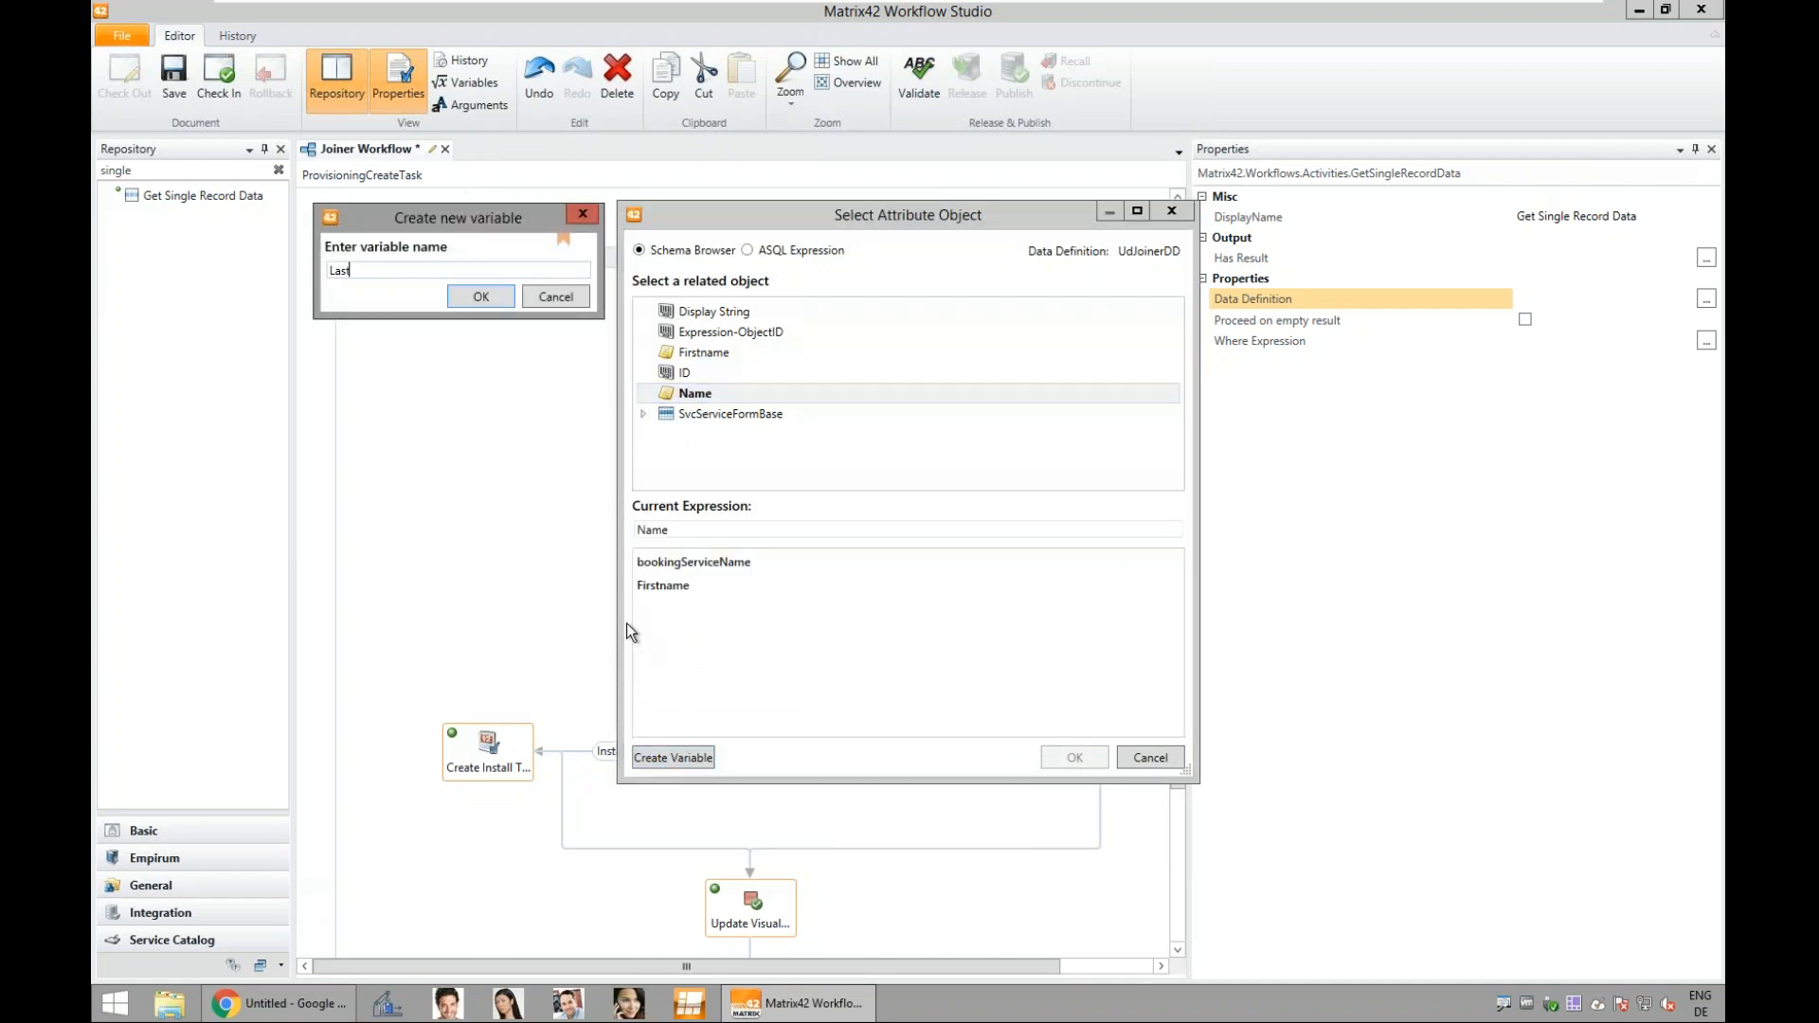
text(name)
key(Return)
click(1075, 757)
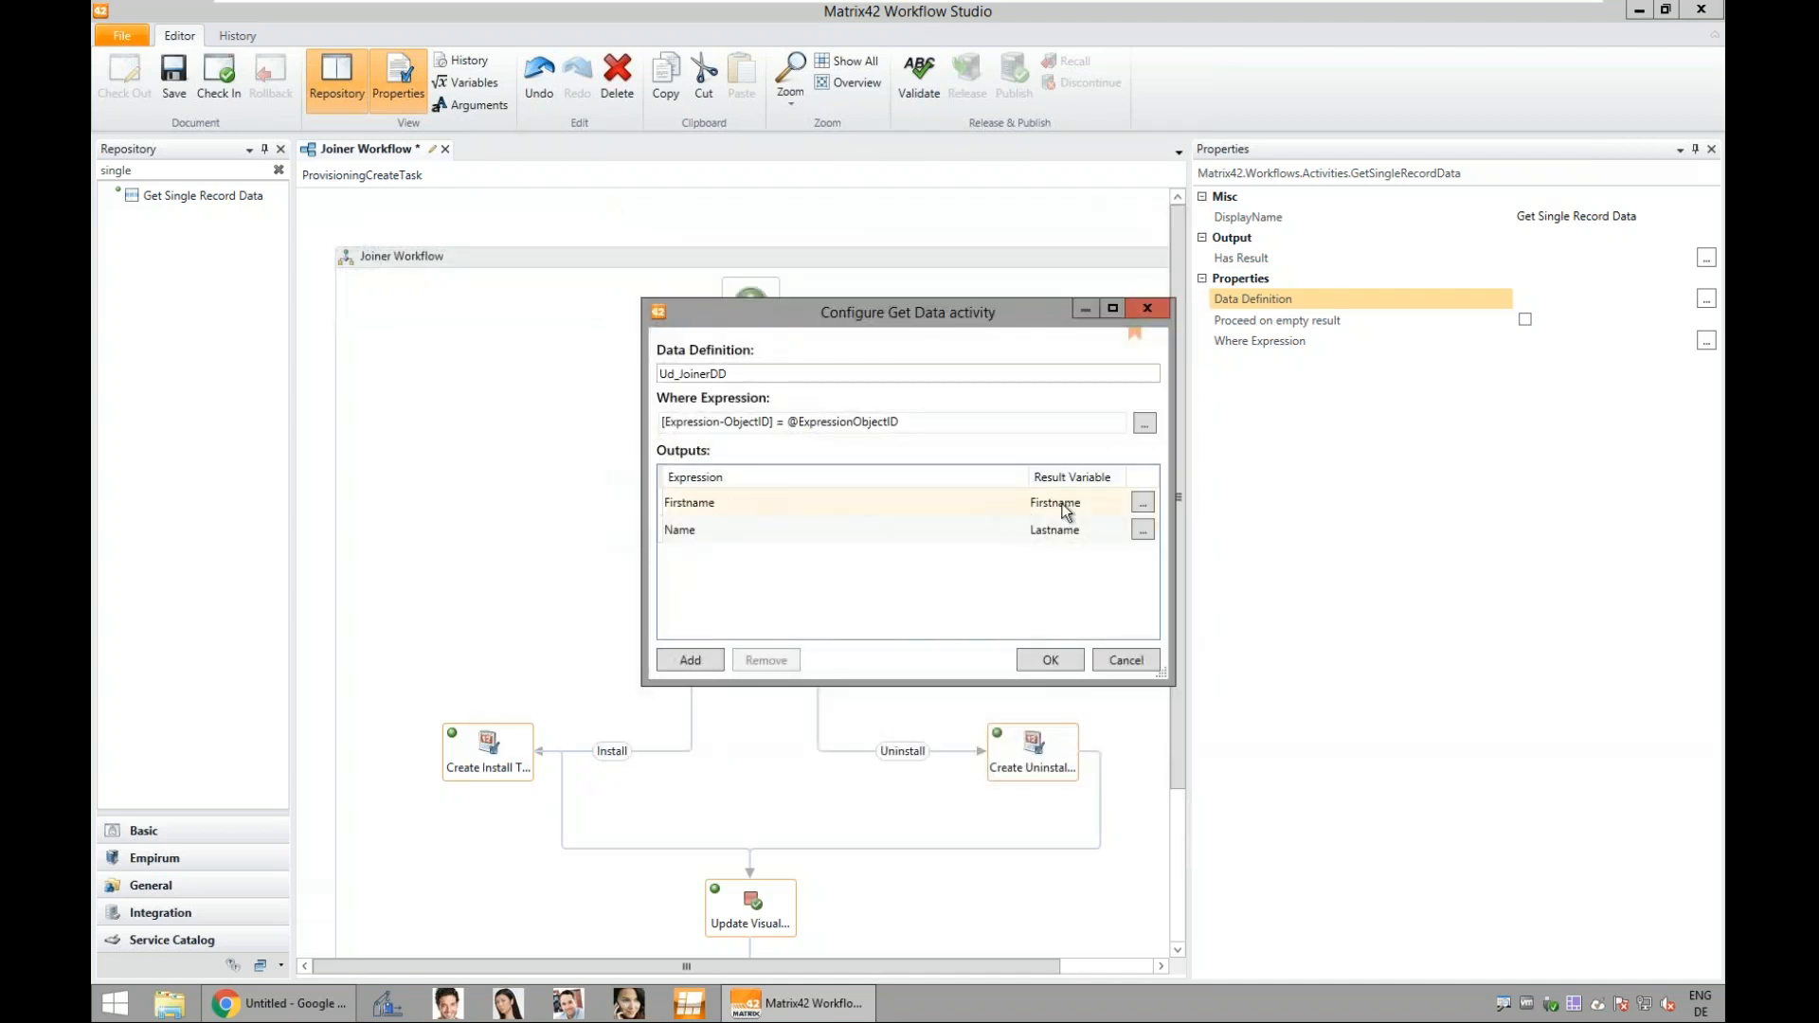
click(1051, 661)
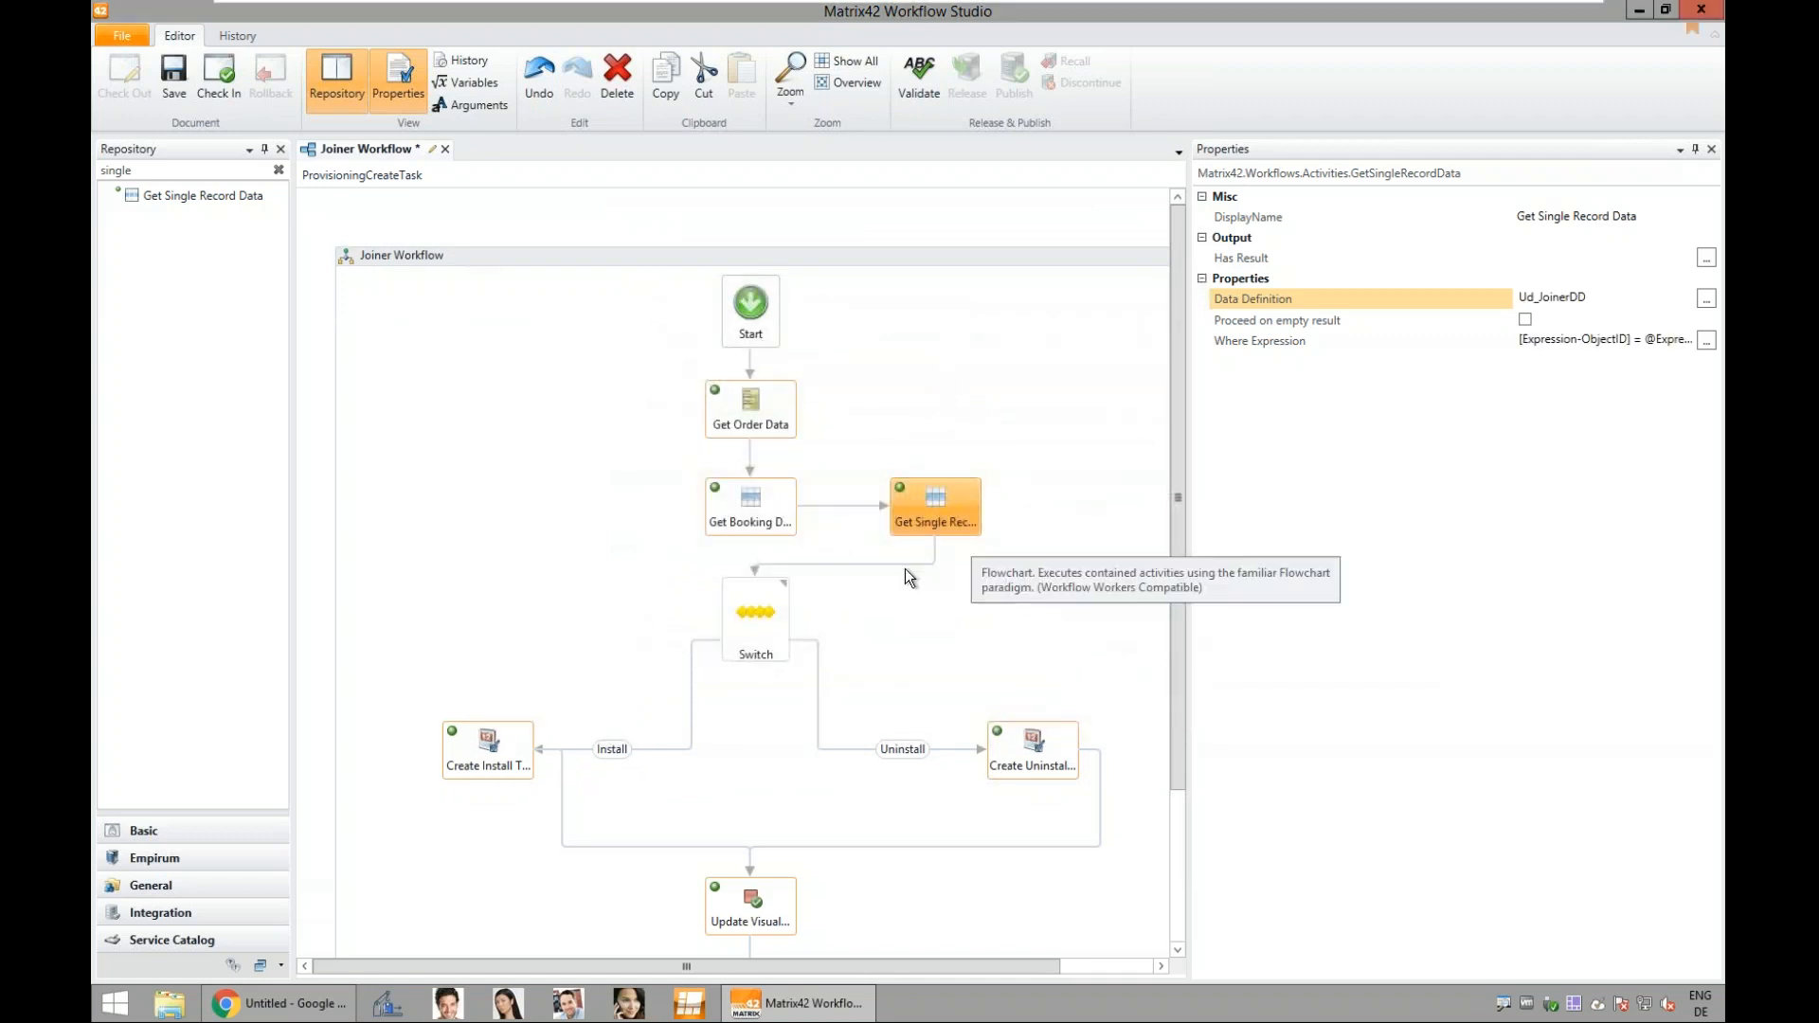
scroll(694, 669, down, 3)
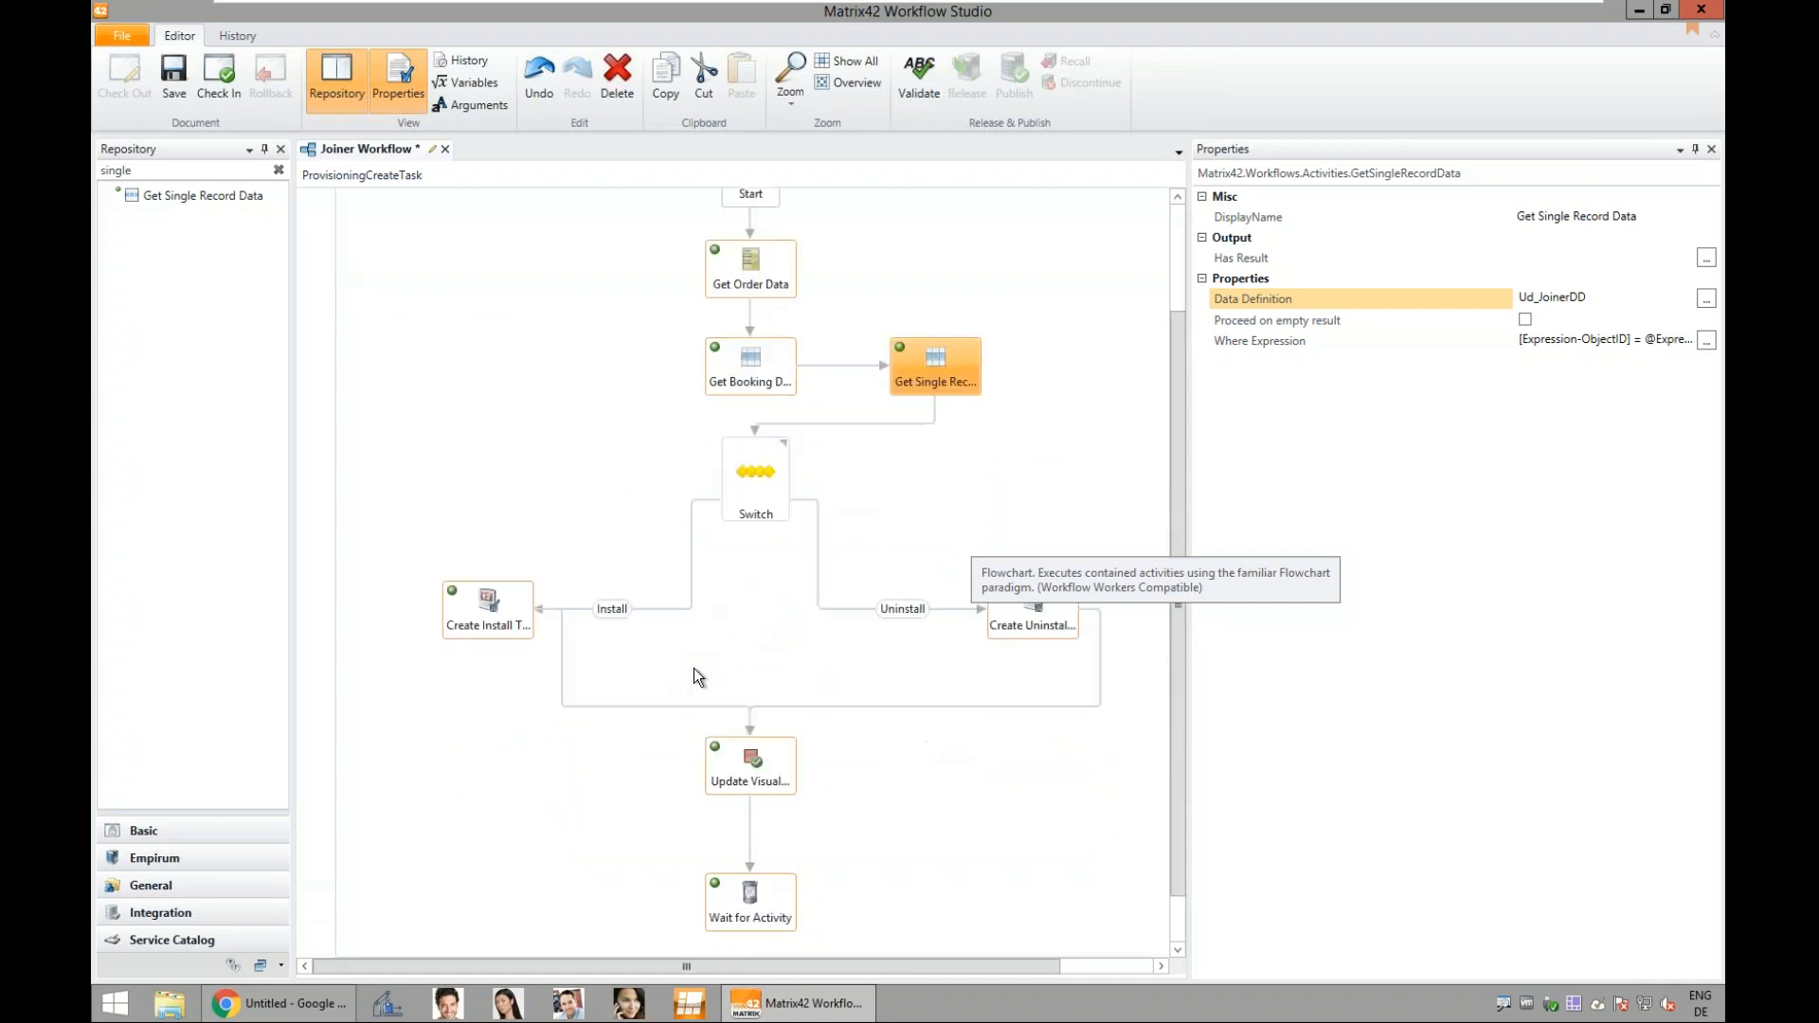
Step: Replace the description of the Create Install Task activity with the text "Please add new user"
scroll(691, 666, down, 1)
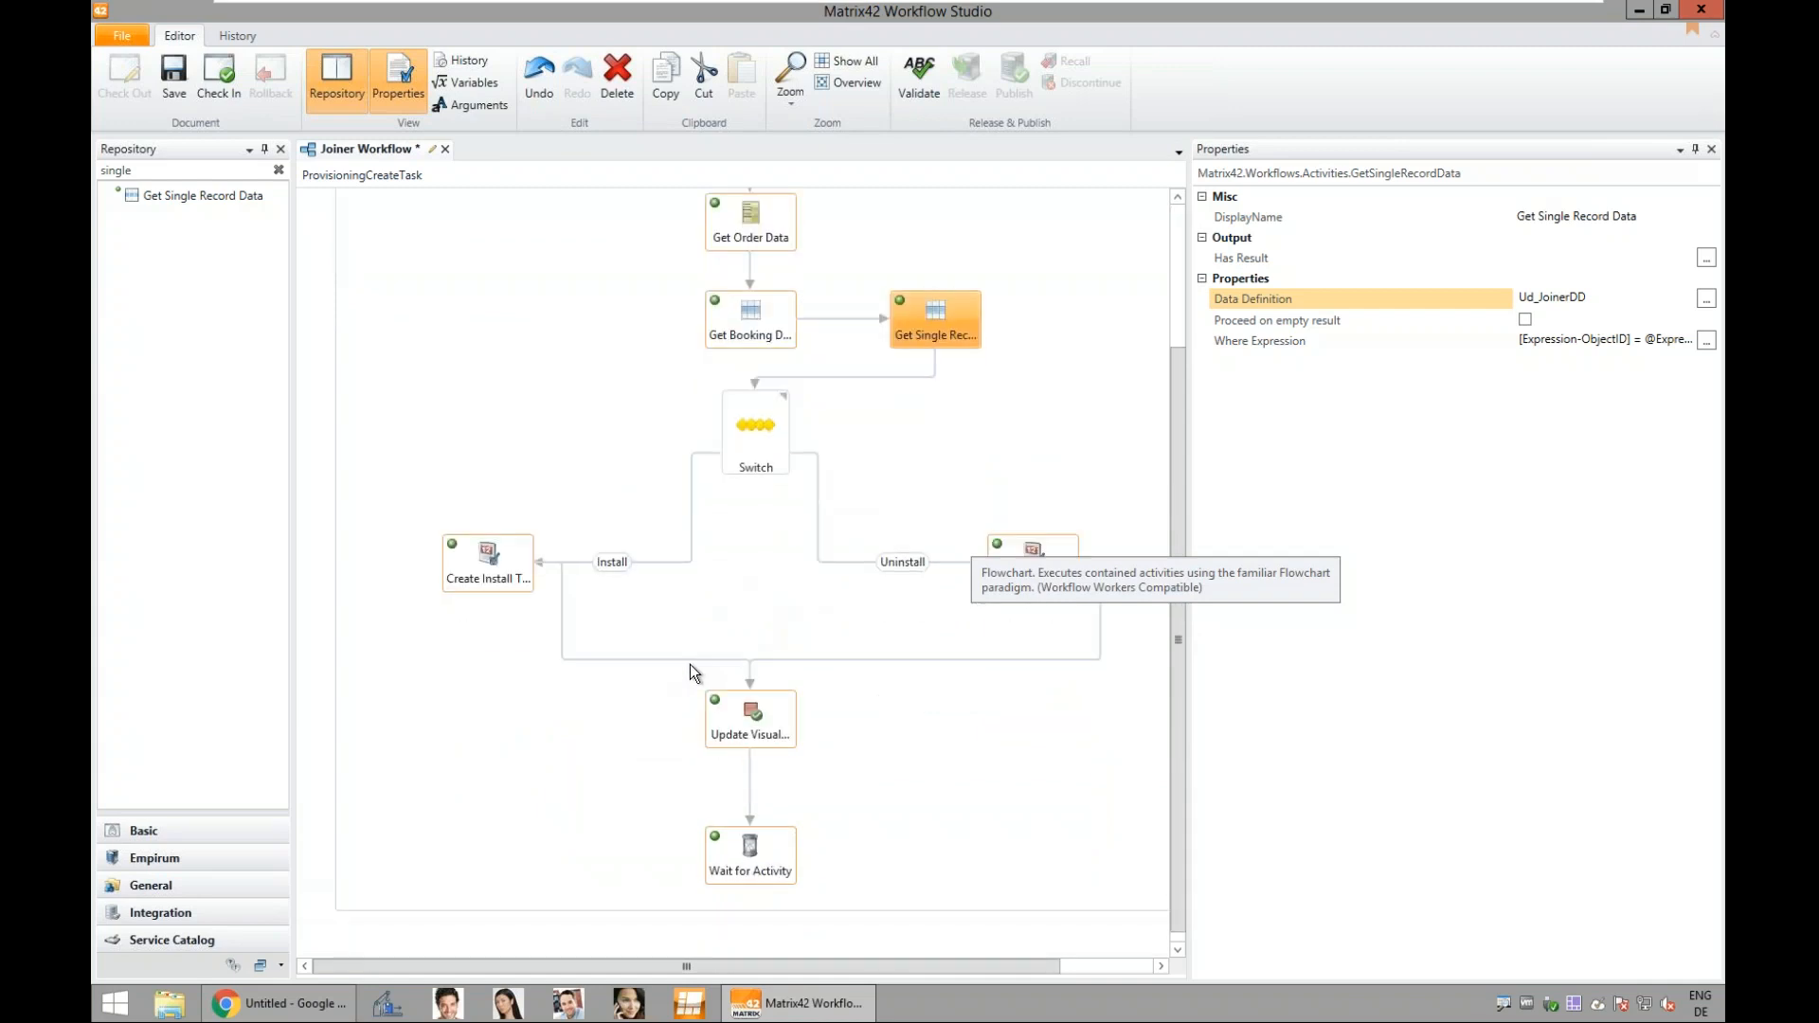
click(500, 580)
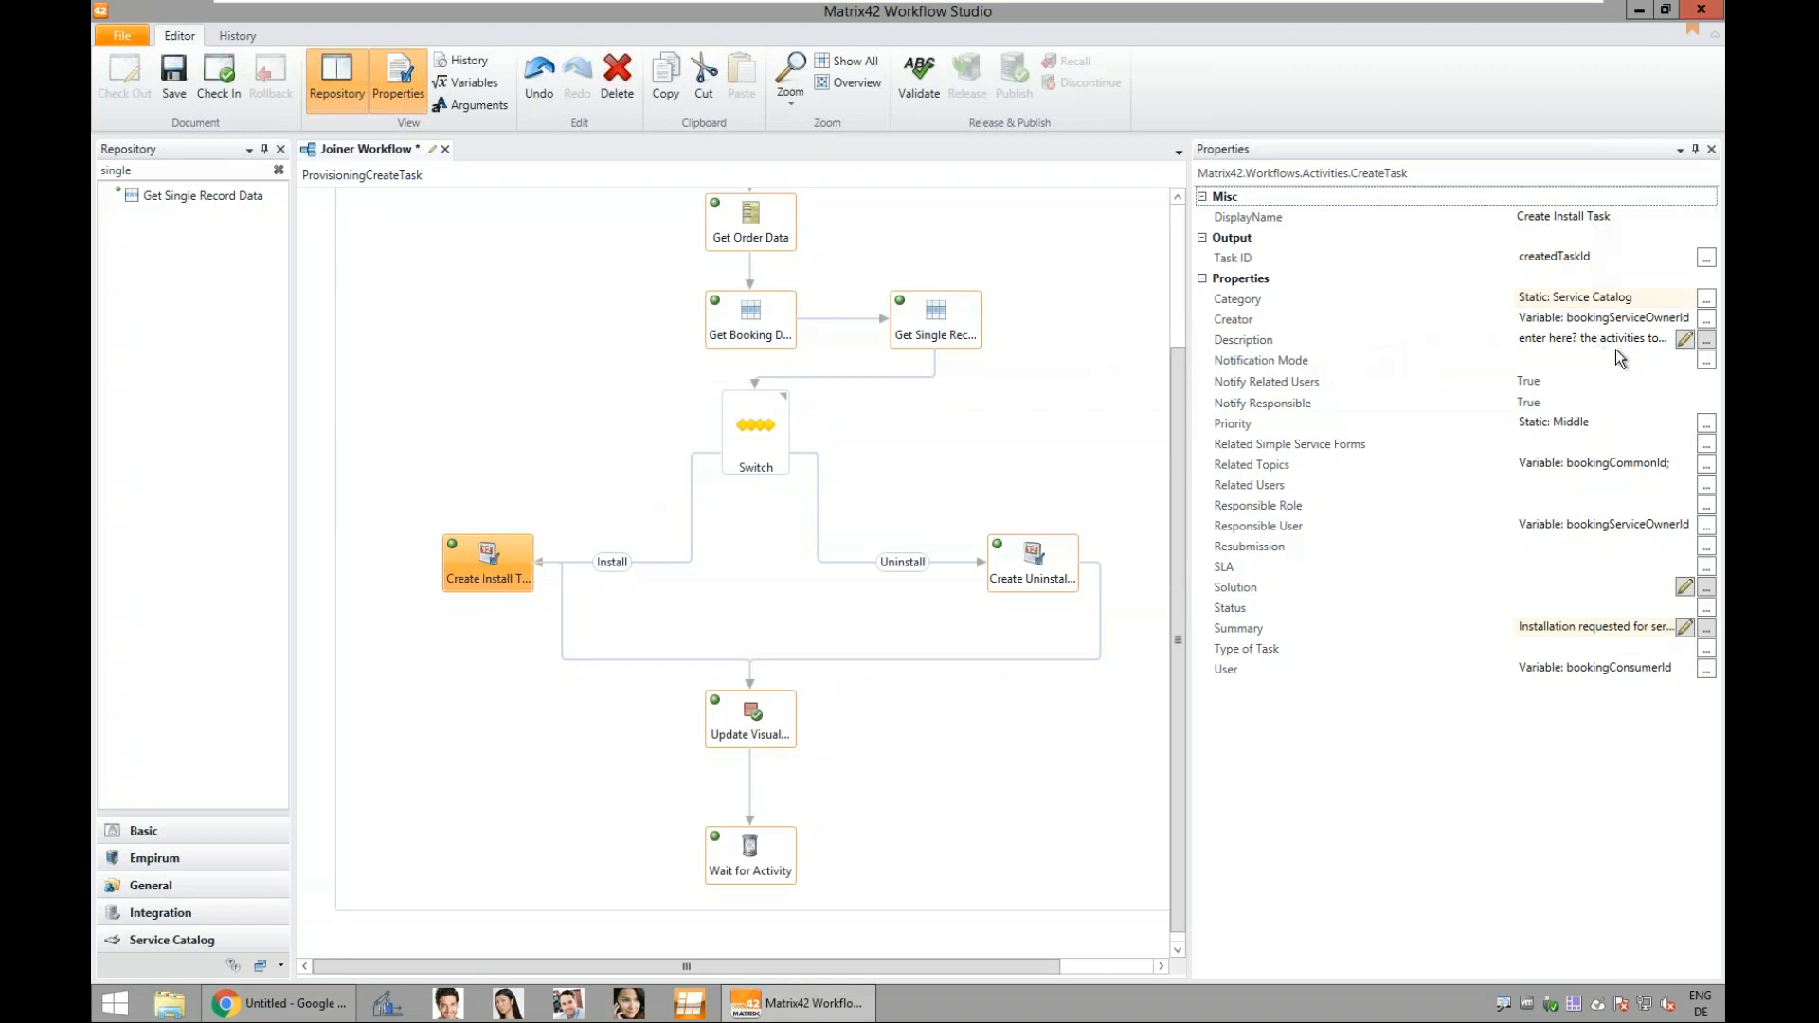
click(1686, 341)
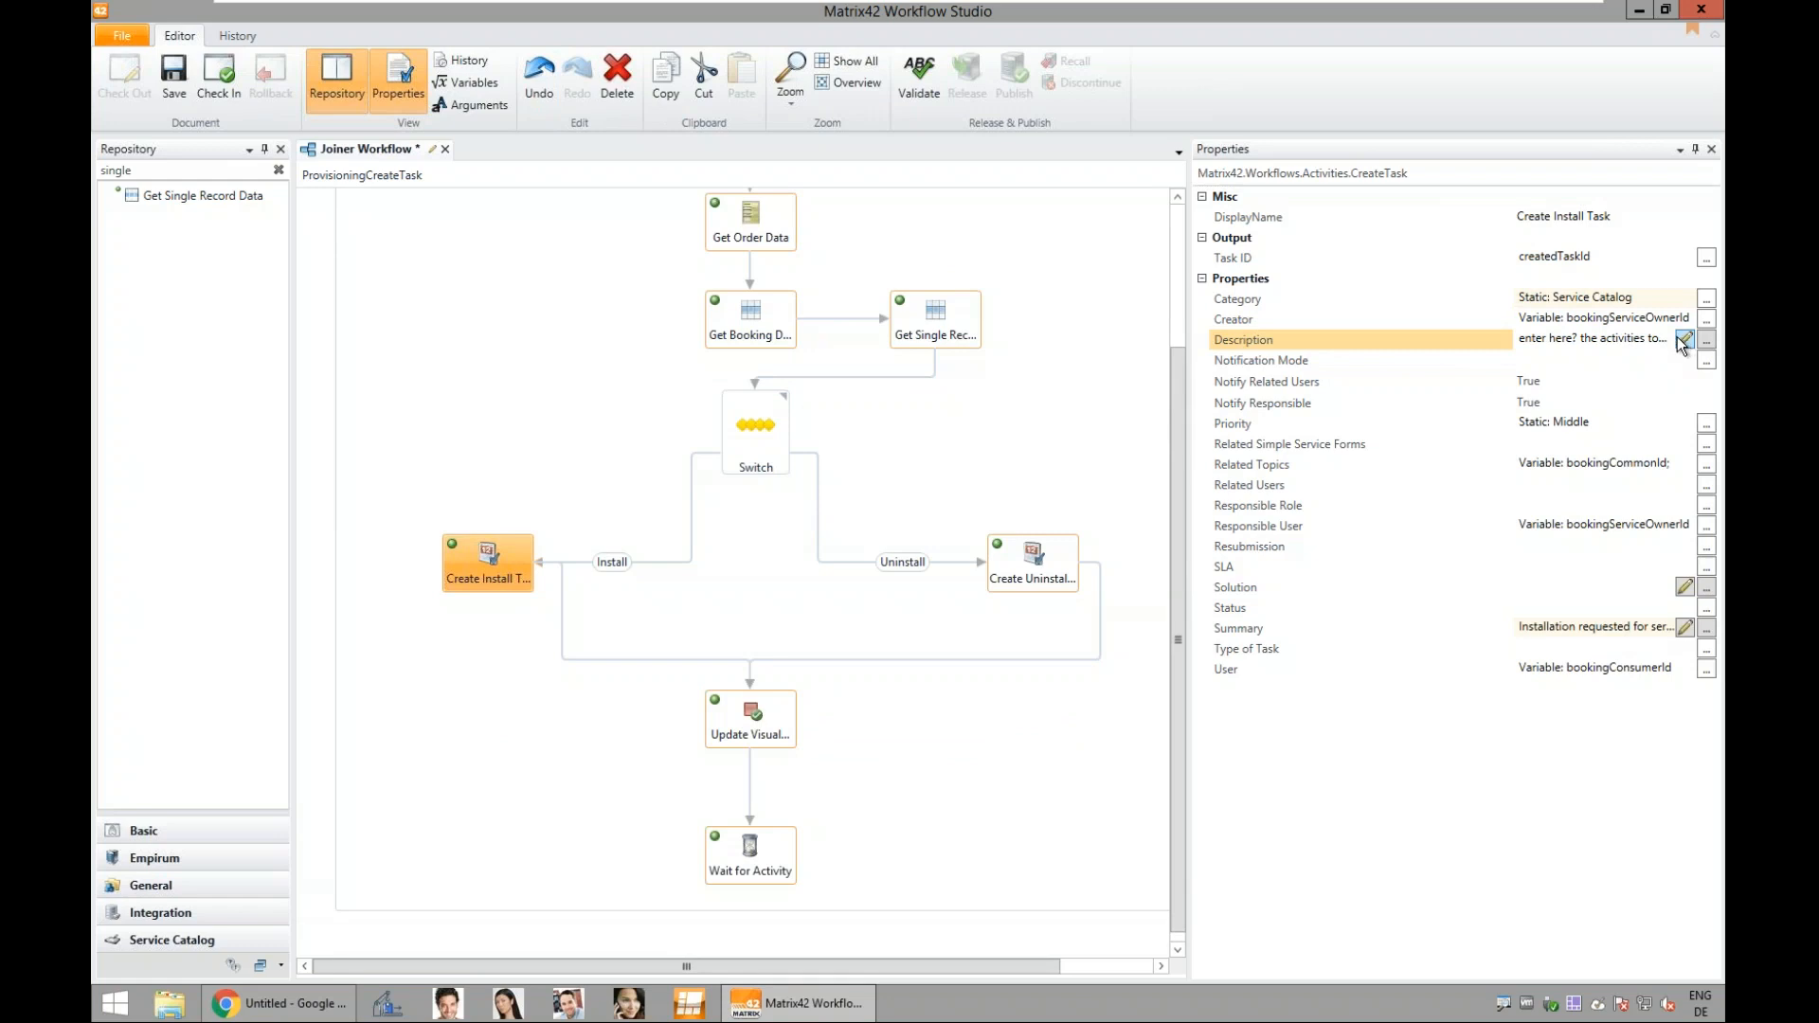
key(ctrl+a)
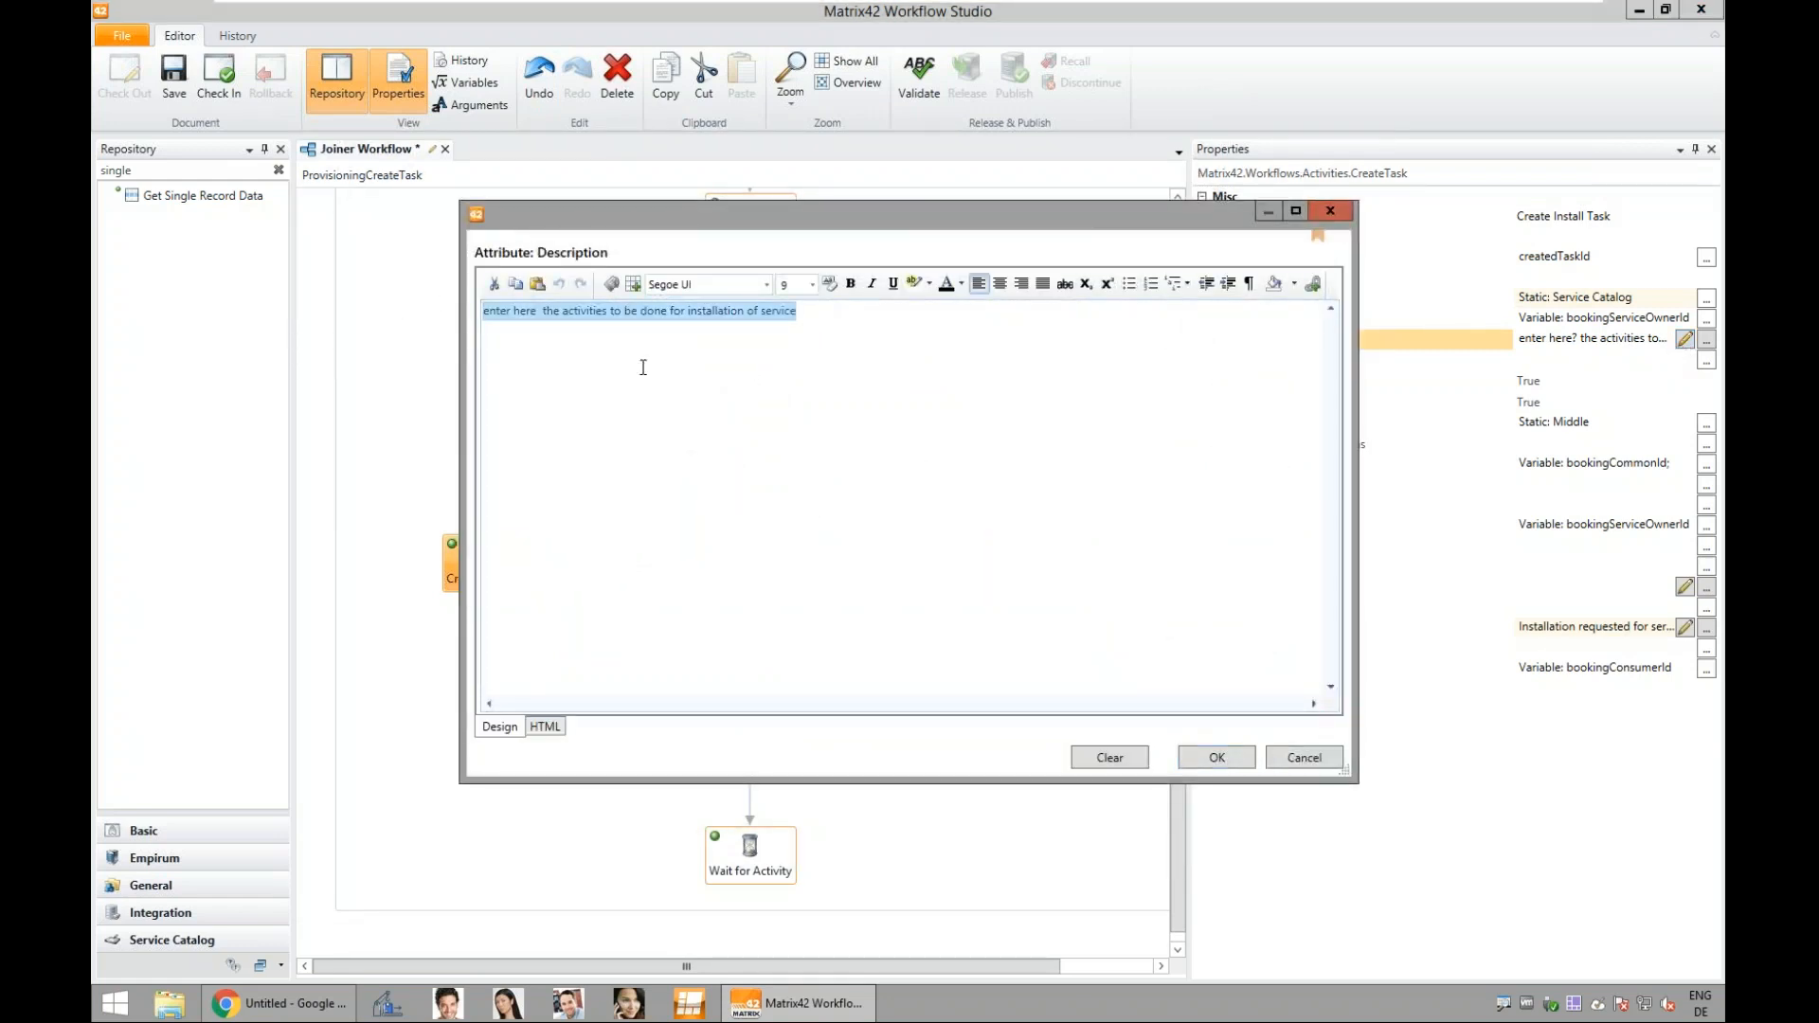
text(Please aa)
key(BackSpace)
text(dd new user)
Step: Append the Firstname and Lastname variables followed by "to HR system" to the description and apply it
click(611, 285)
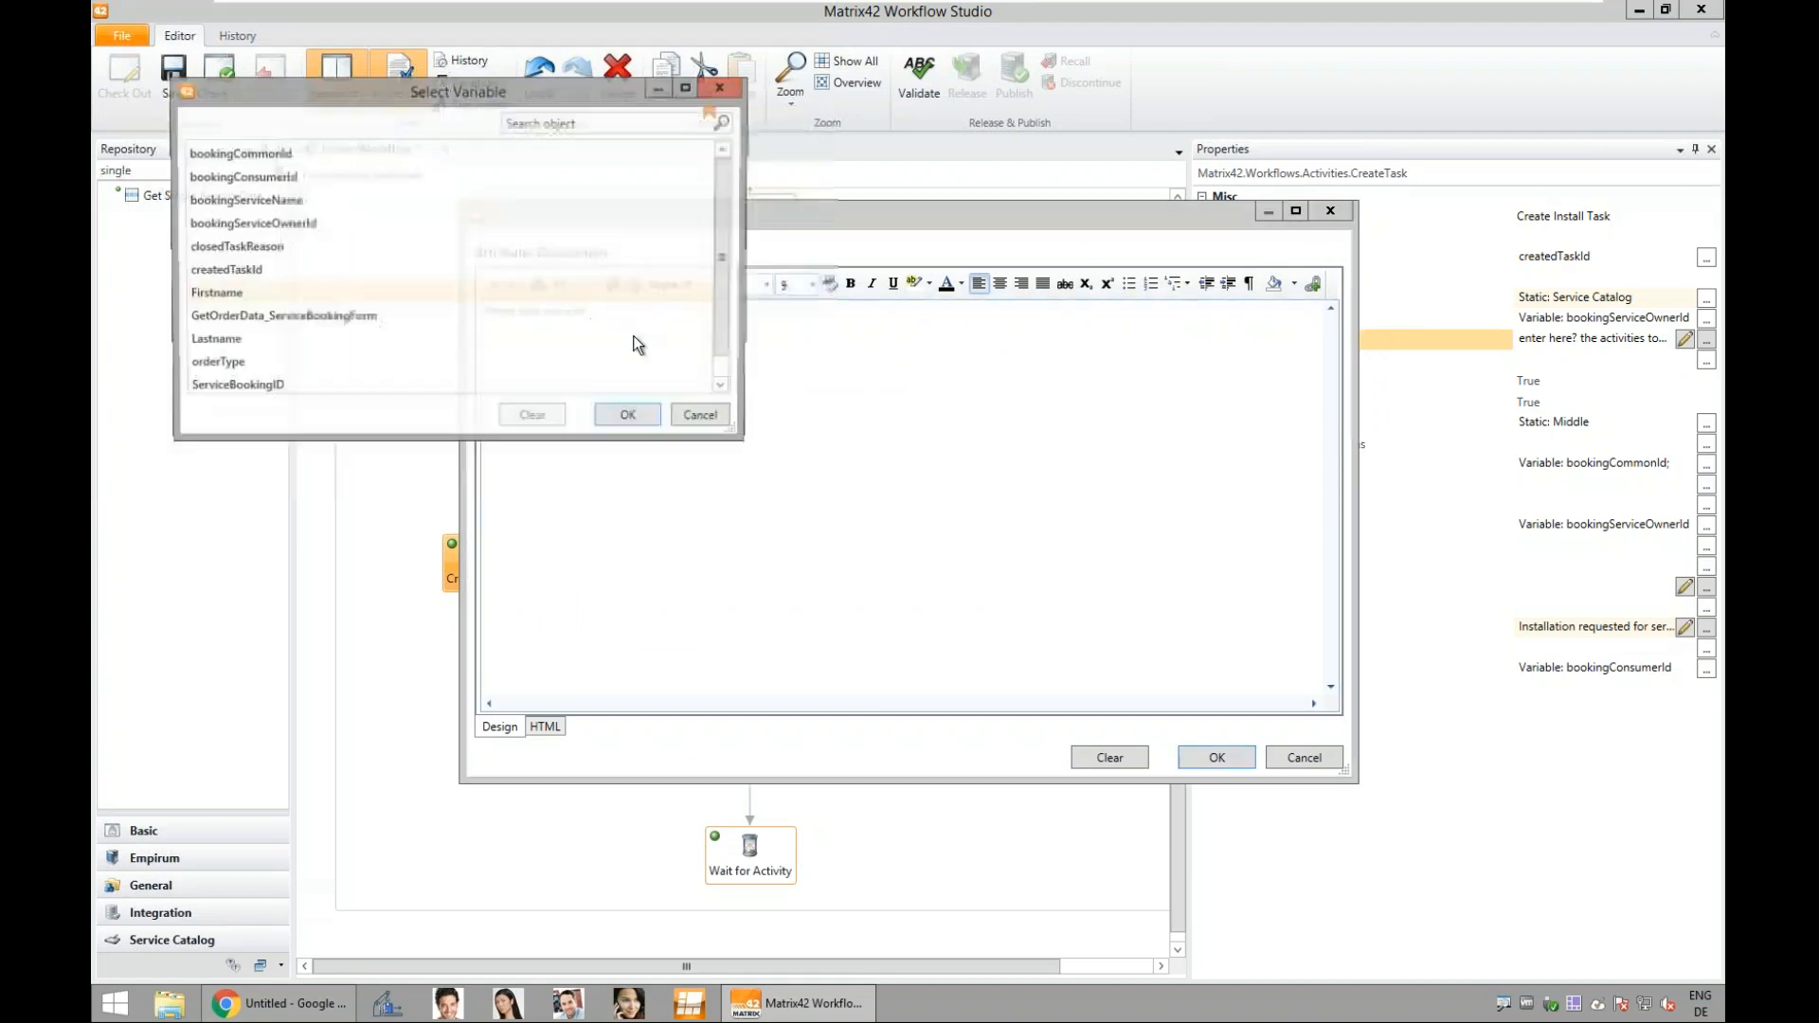
double_click(225, 291)
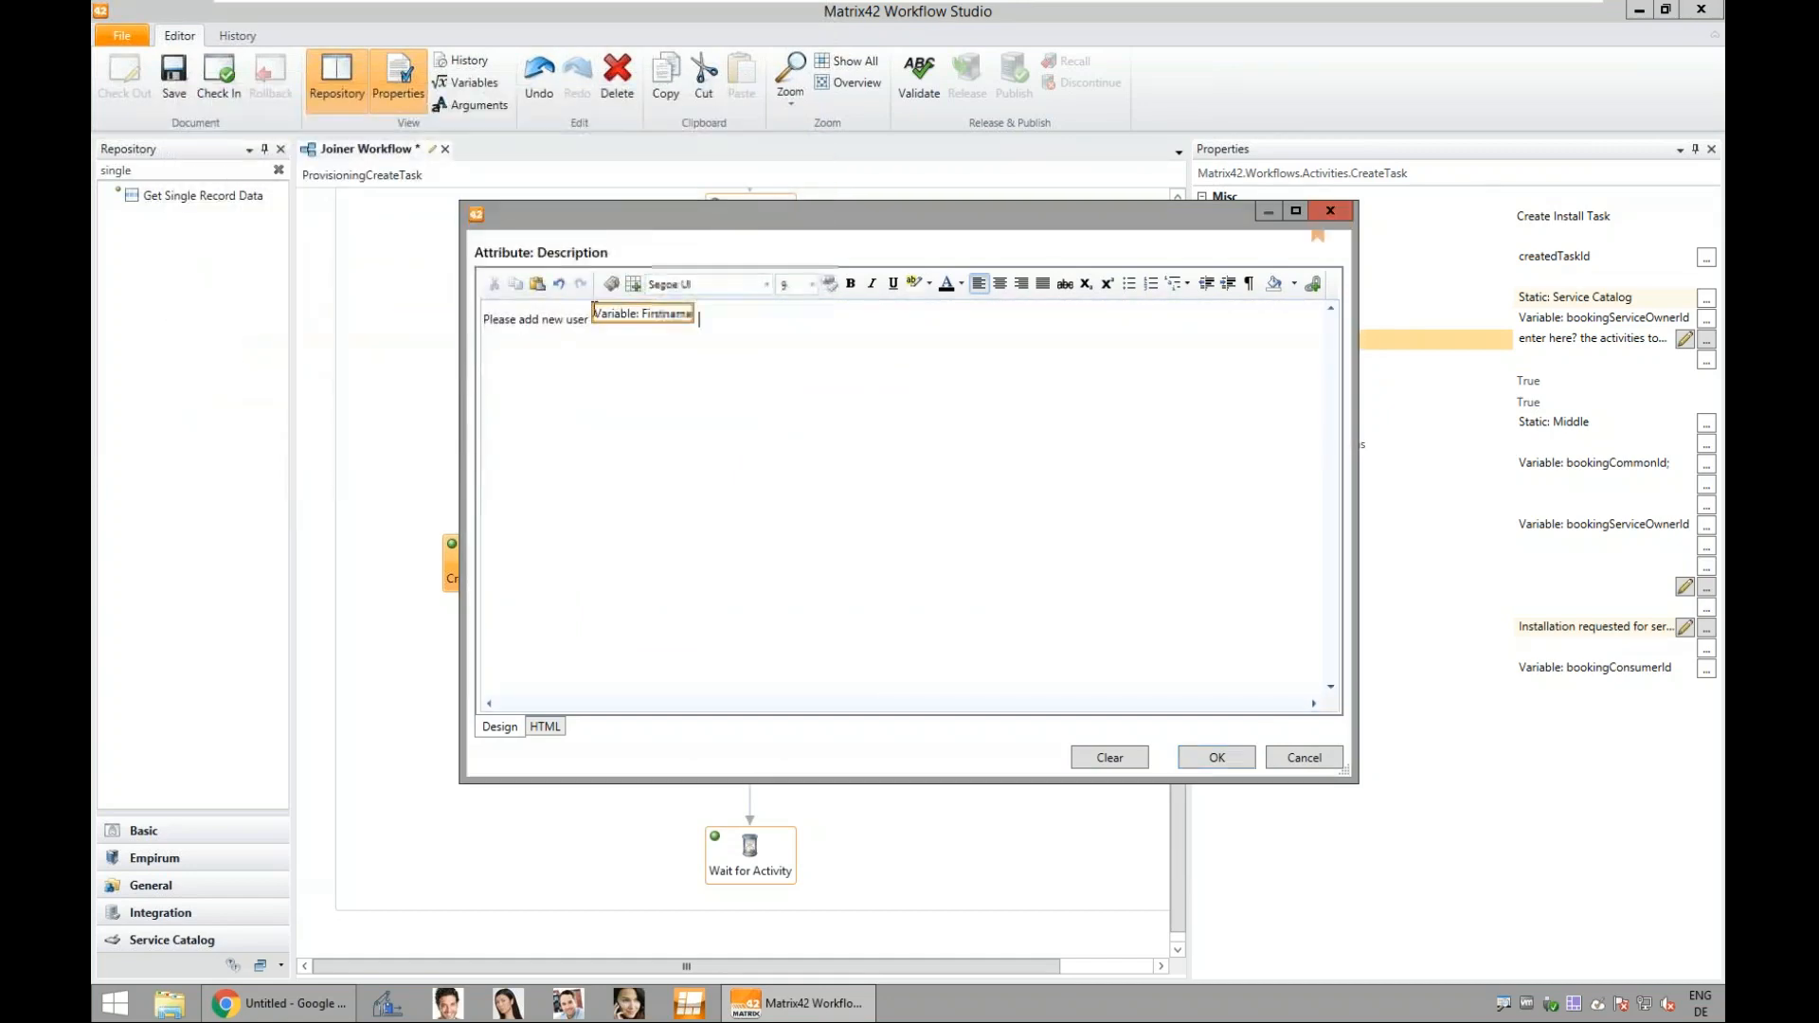
click(611, 283)
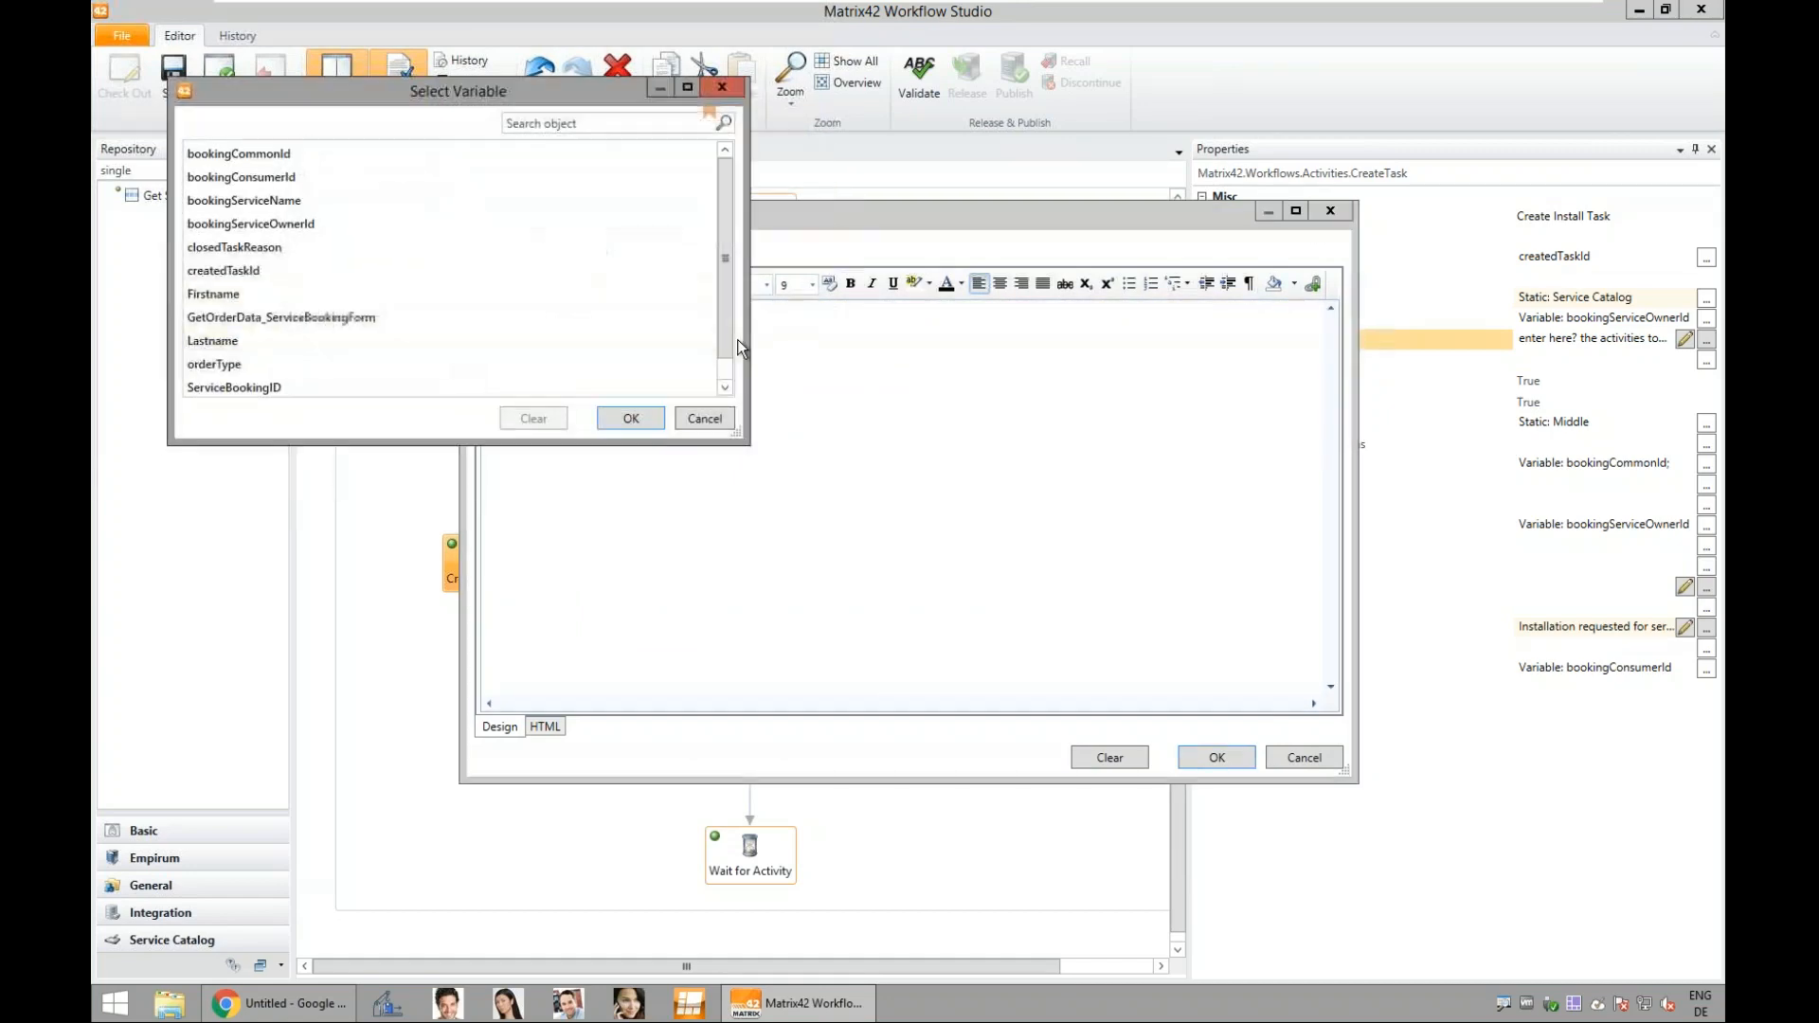
double_click(271, 345)
text(to HR system)
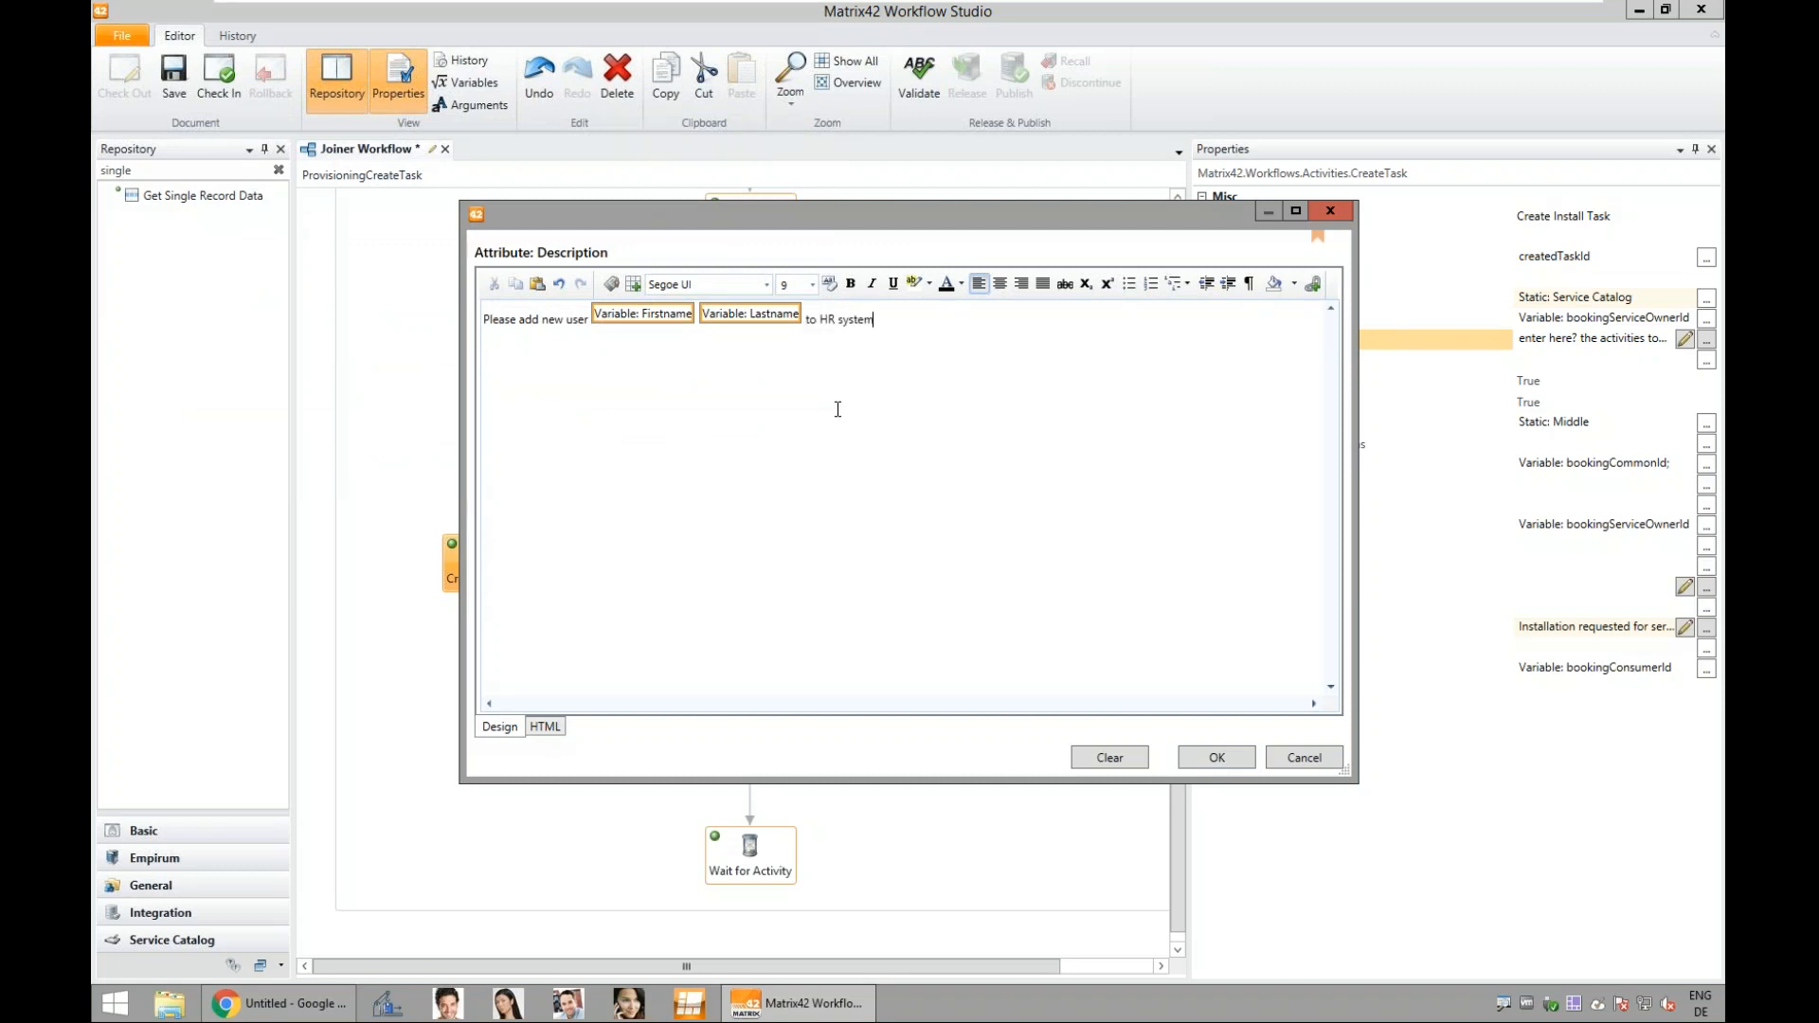
click(1230, 756)
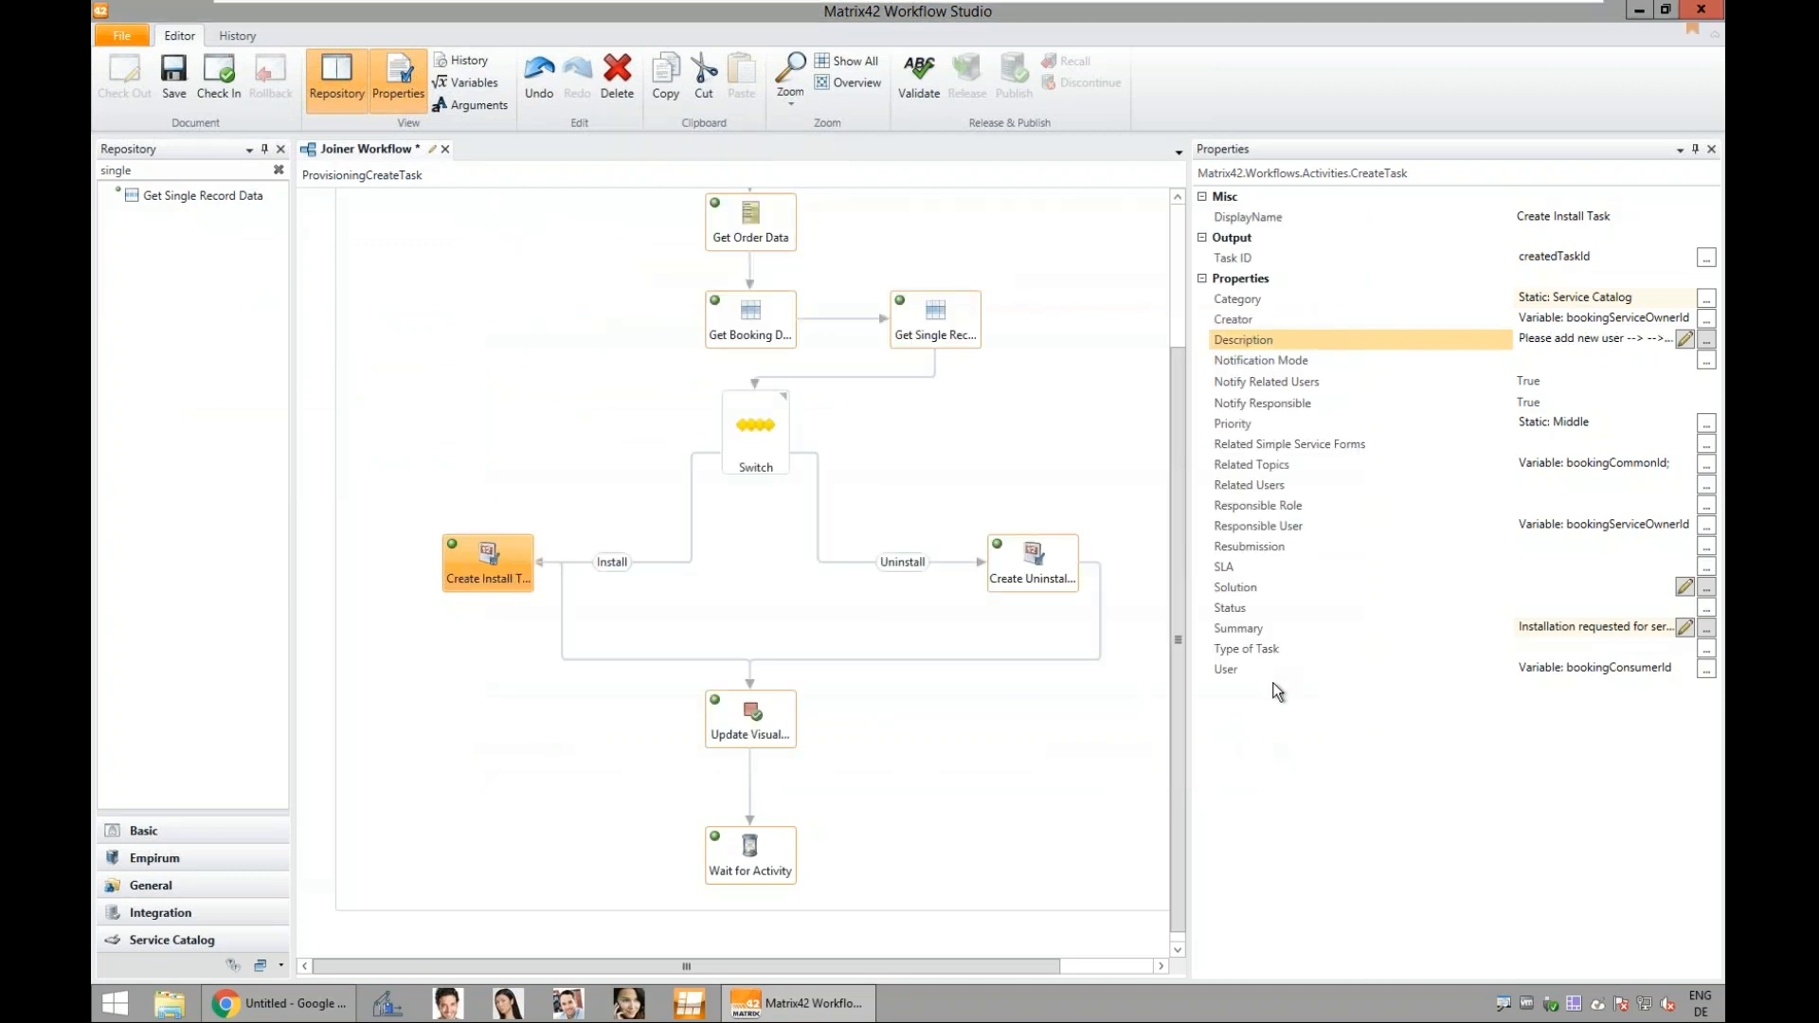
Step: Set the Create Install Task summary to "Add user to HR system:" followed by the Lastname variable
click(1686, 627)
drag(805, 309, 421, 333)
text(Ad)
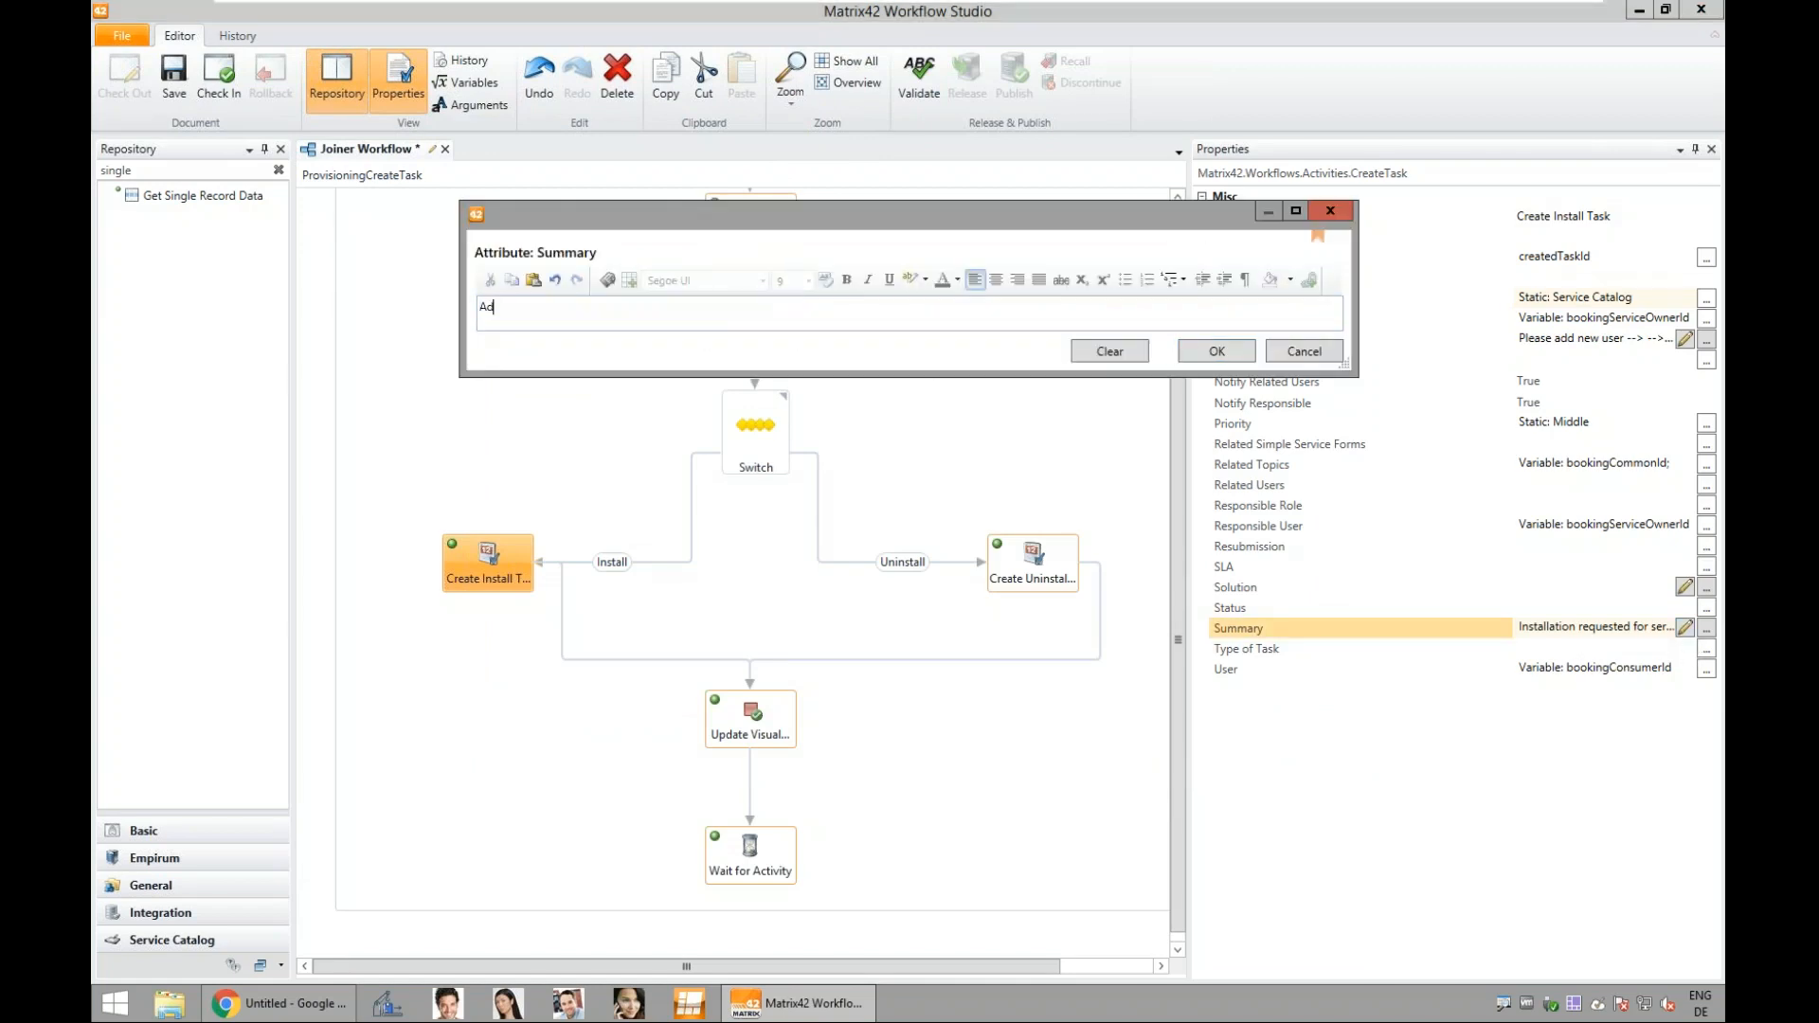
text(d user to HR system)
click(608, 280)
double_click(282, 342)
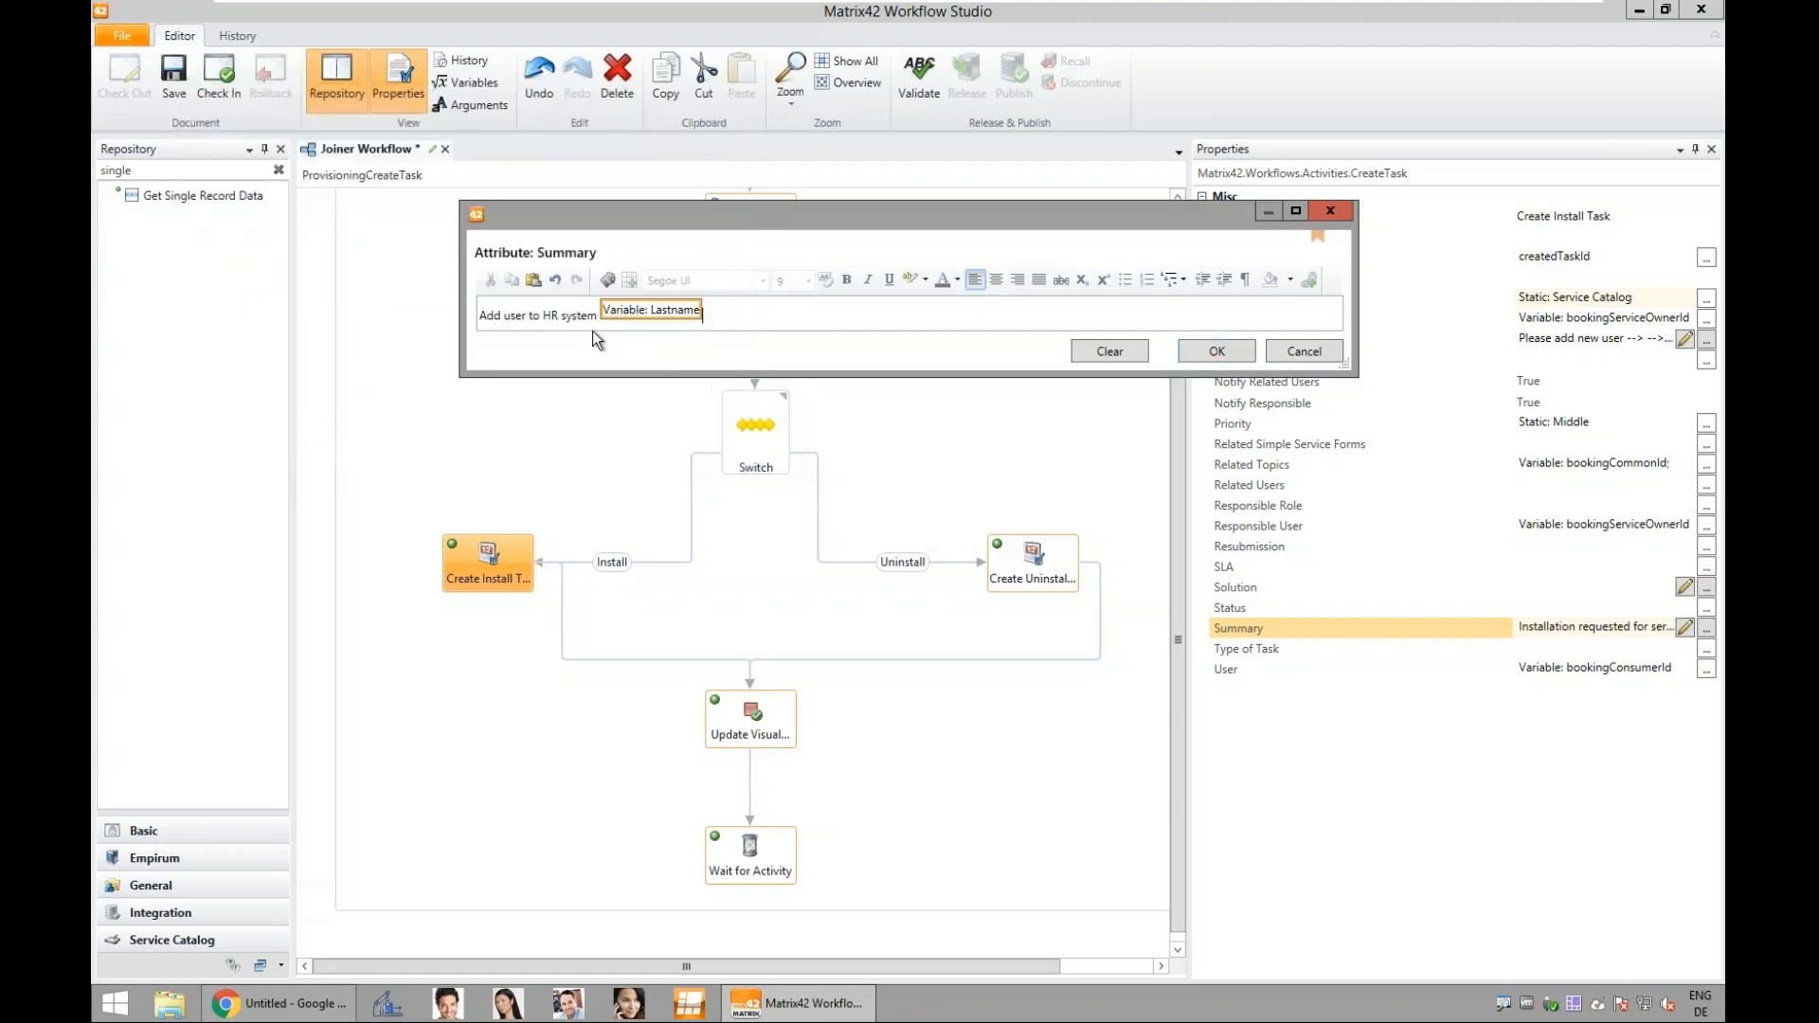
click(733, 311)
text(:)
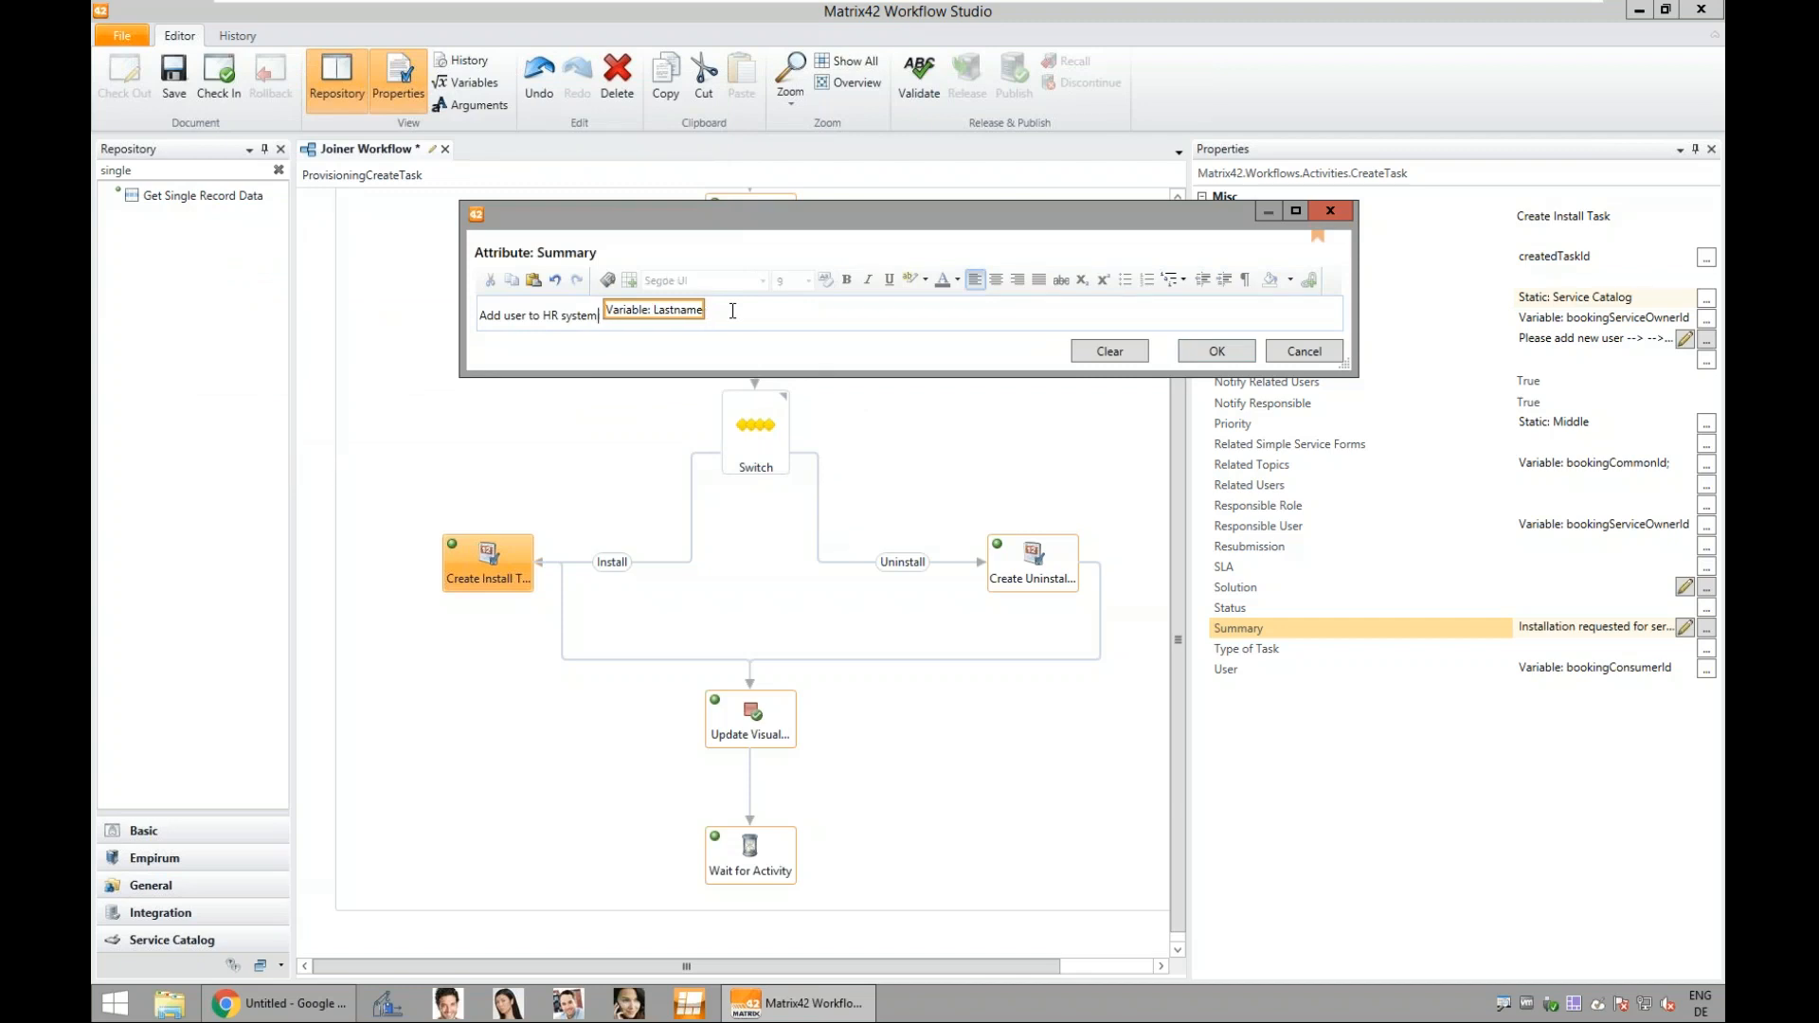
click(1217, 351)
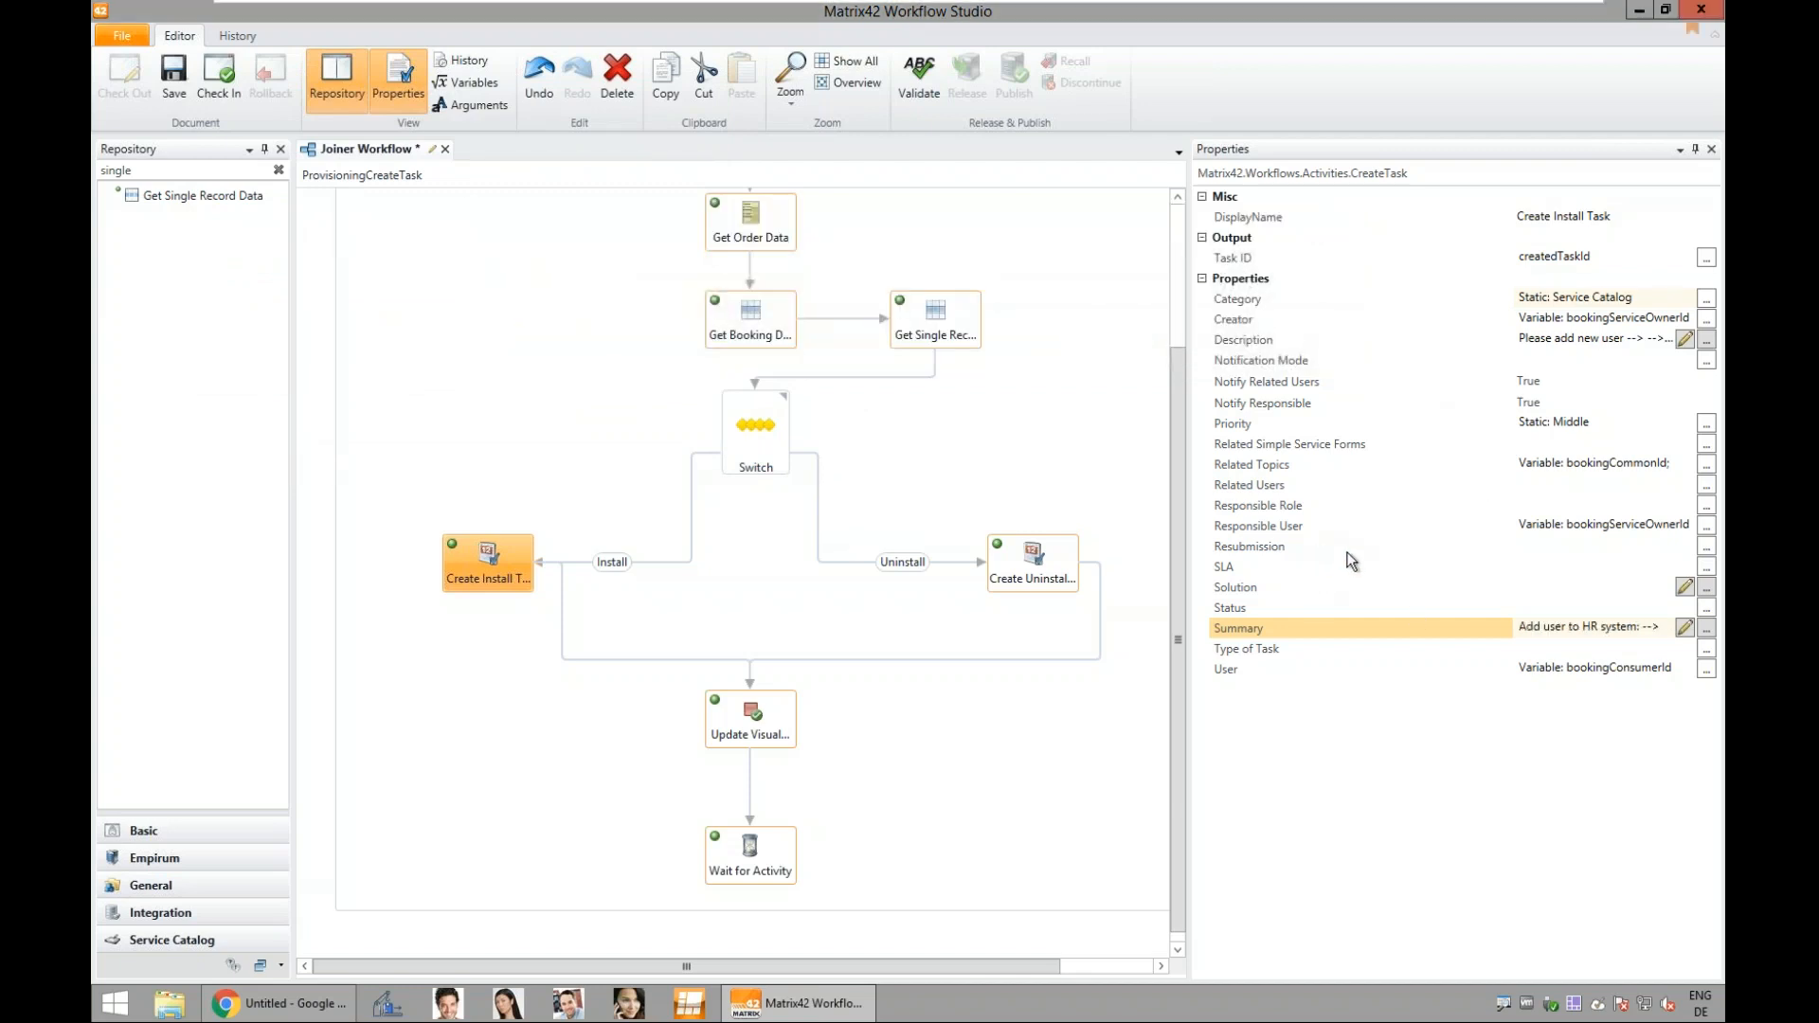
Step: Clear the Responsible User of Create Install Task and set its Responsible Role to the static object Human Resources
click(1707, 526)
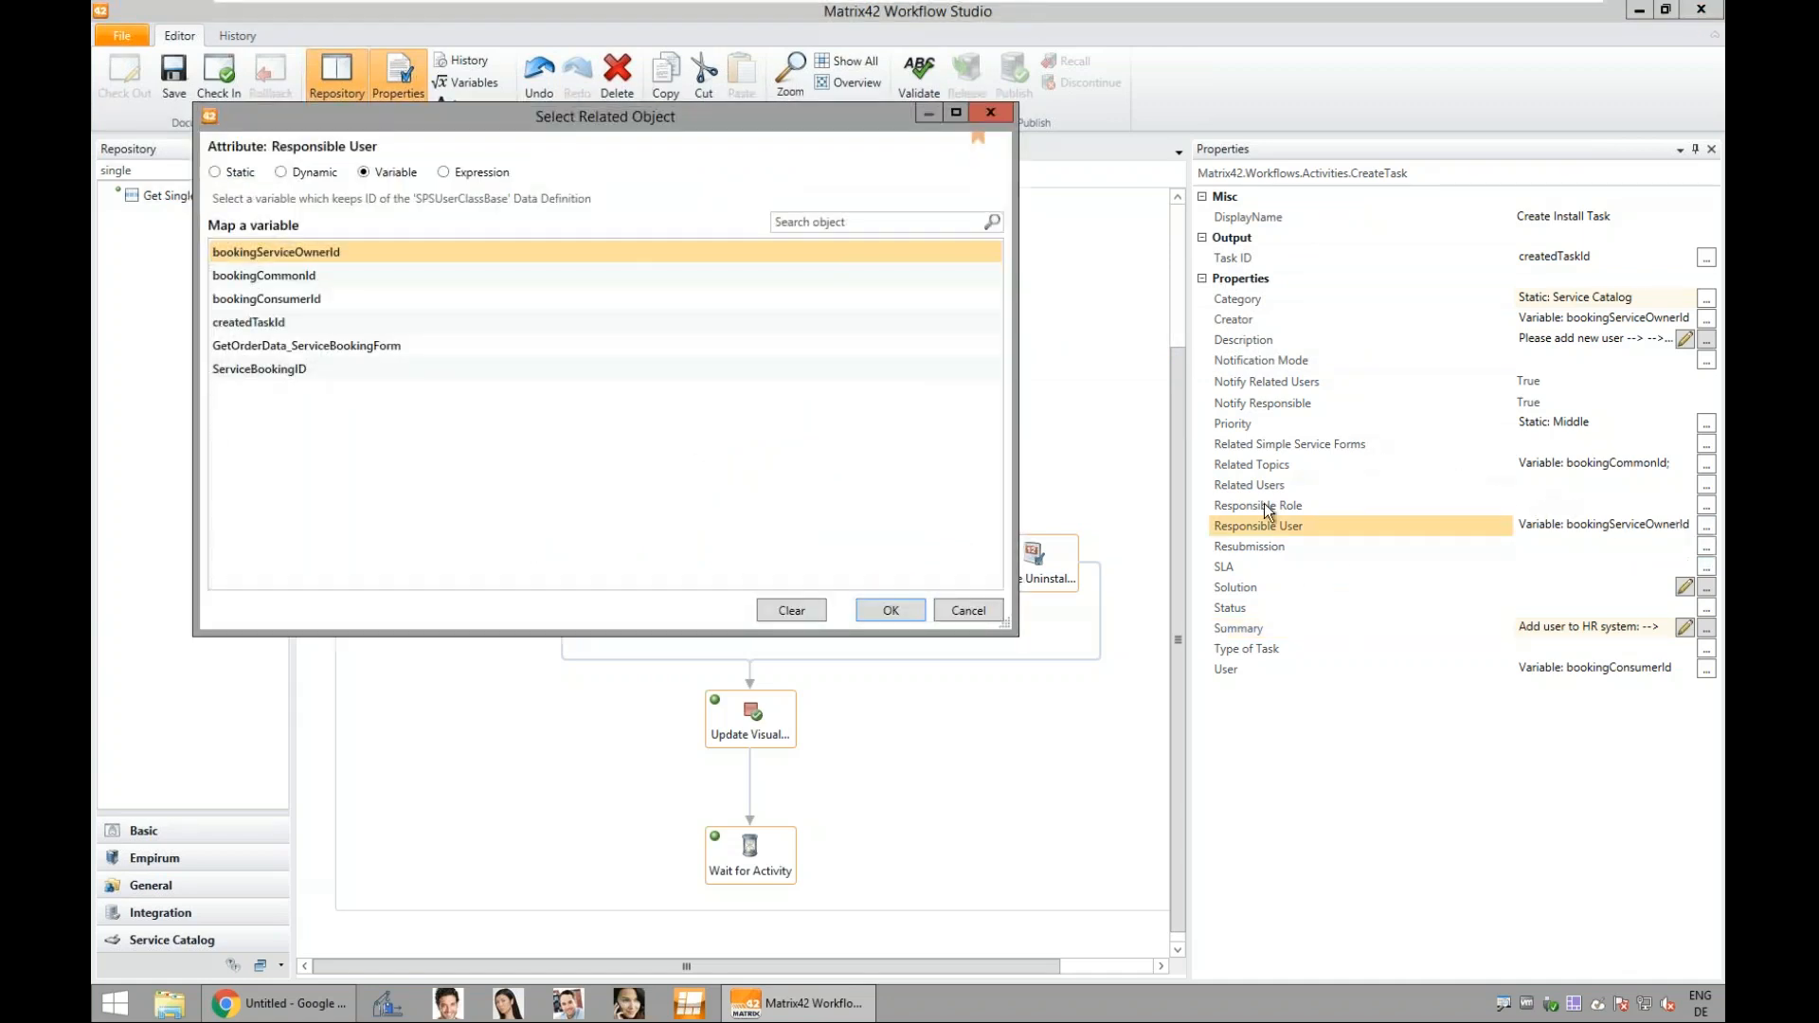
click(791, 610)
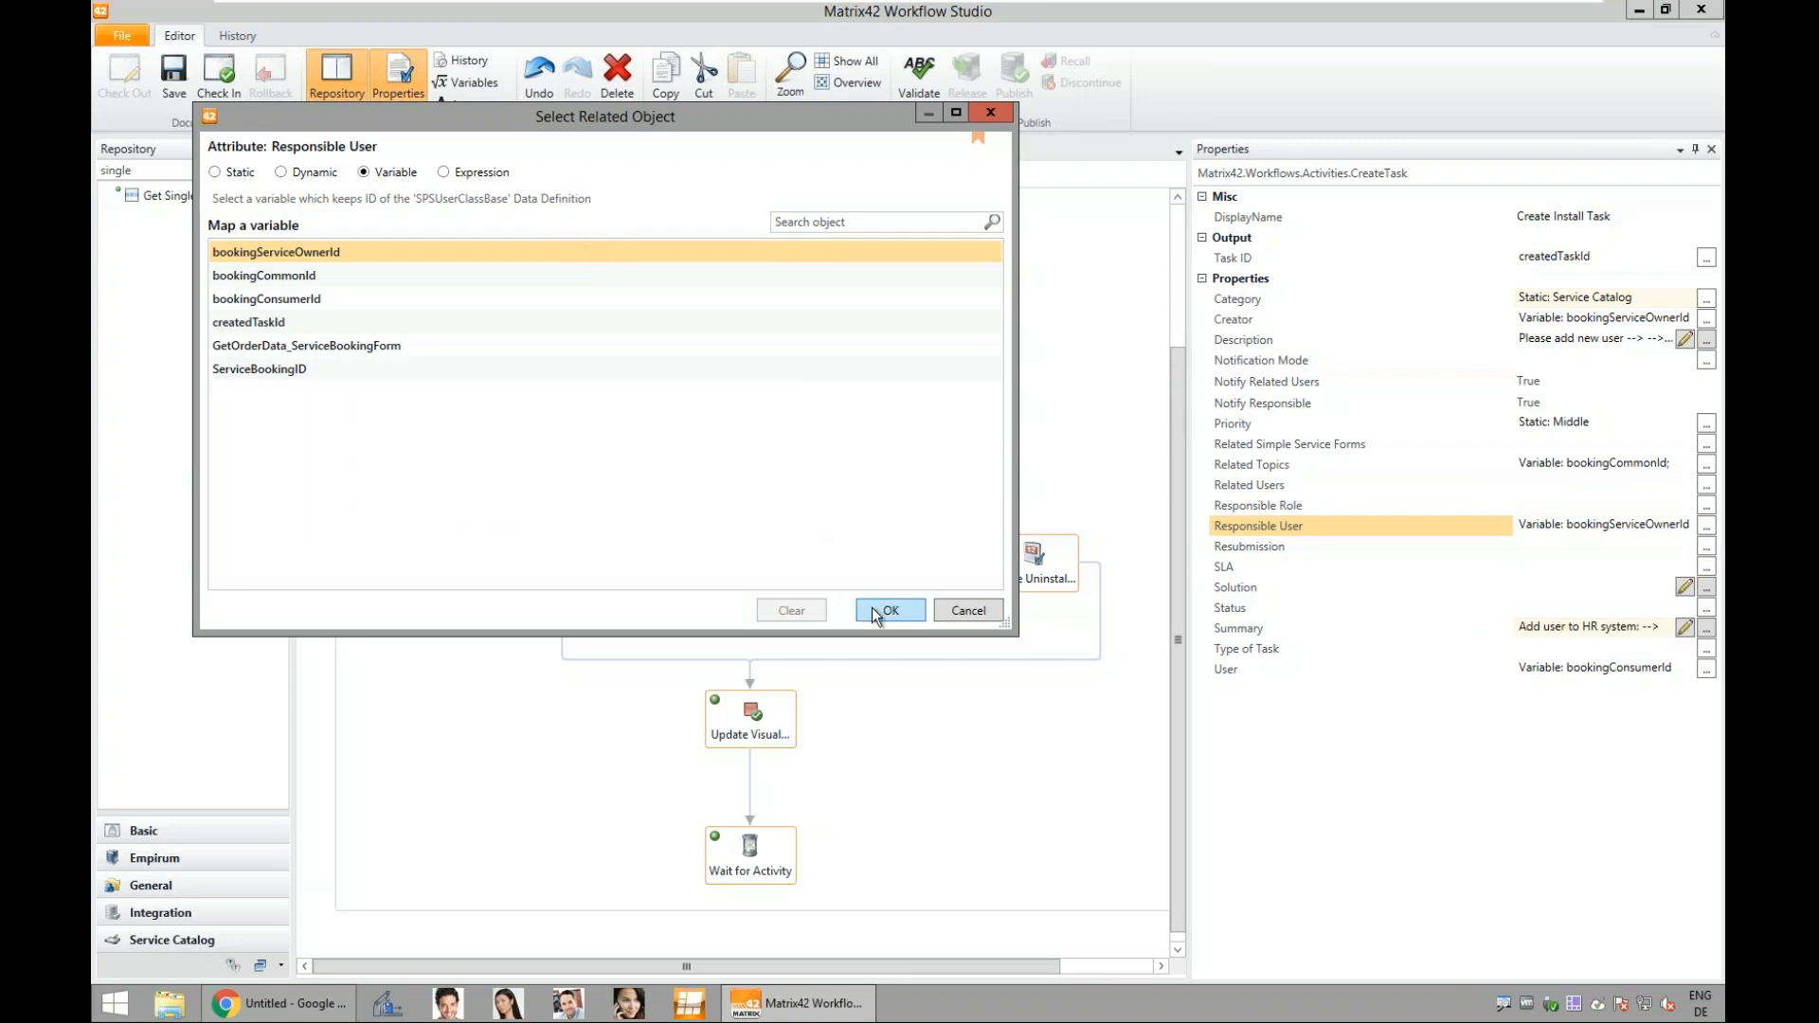
click(889, 610)
click(1707, 505)
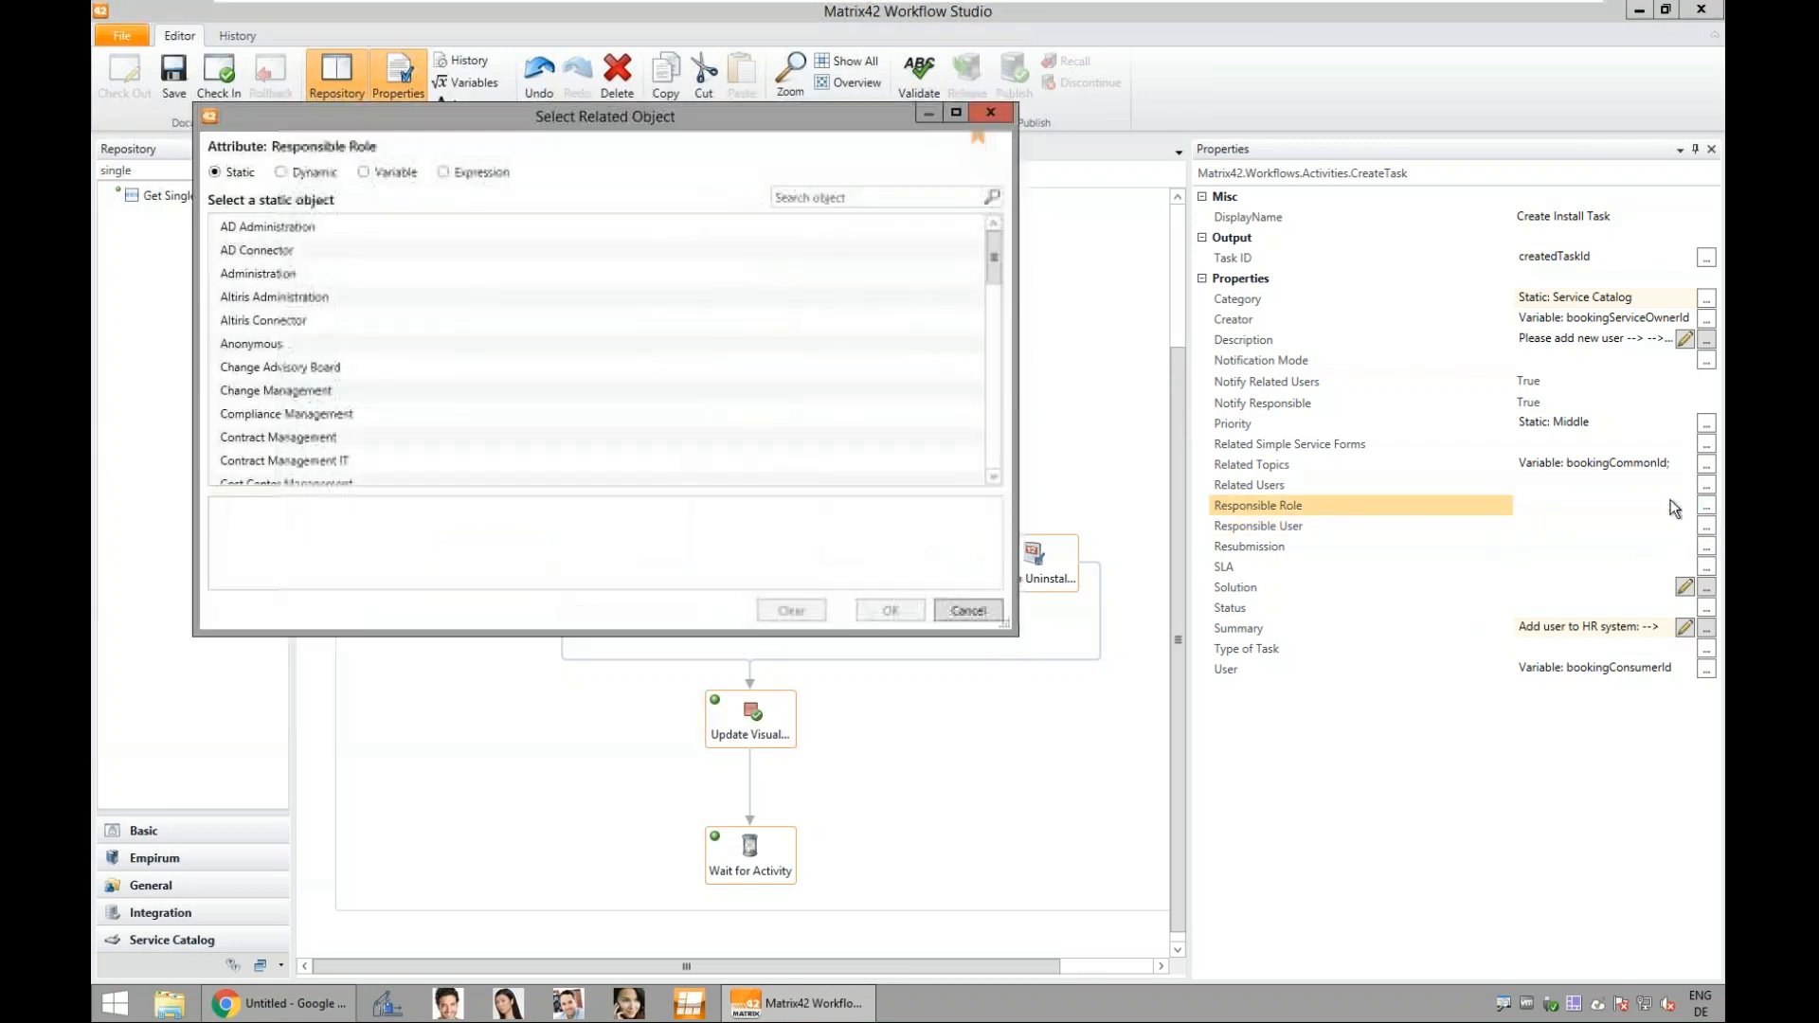
scroll(714, 303, down, 3)
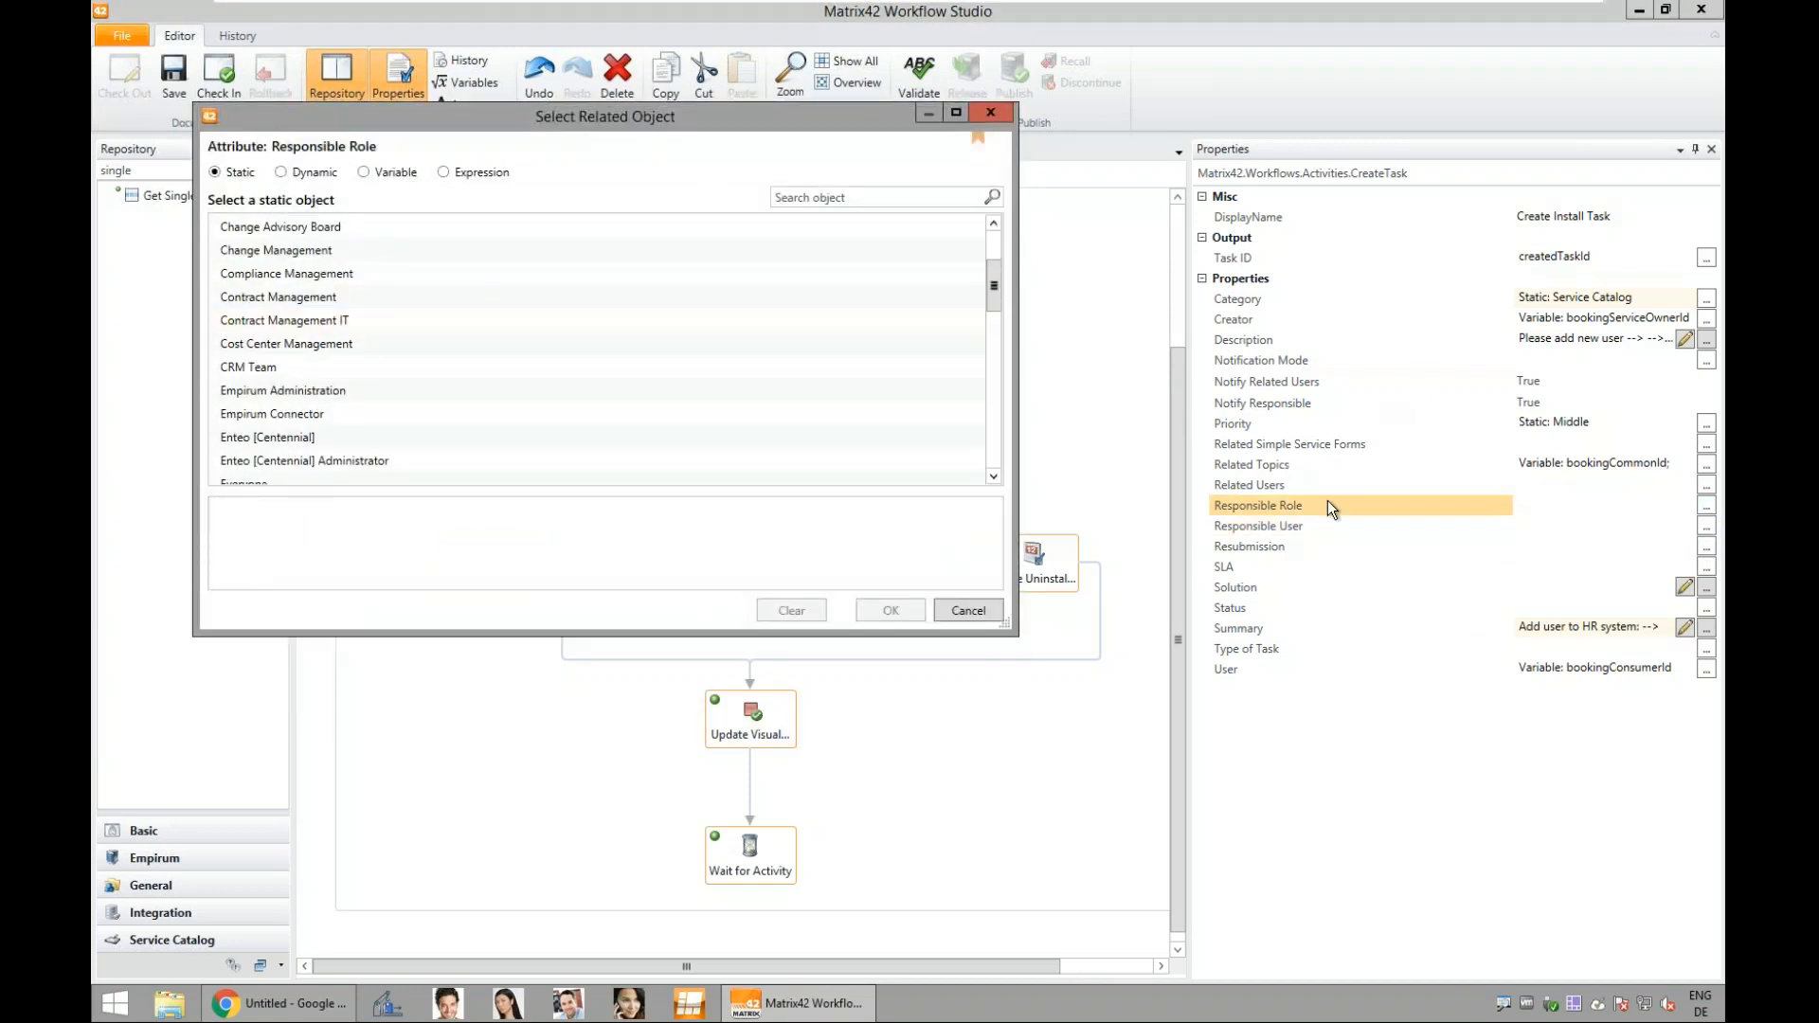
drag(994, 305, 1001, 345)
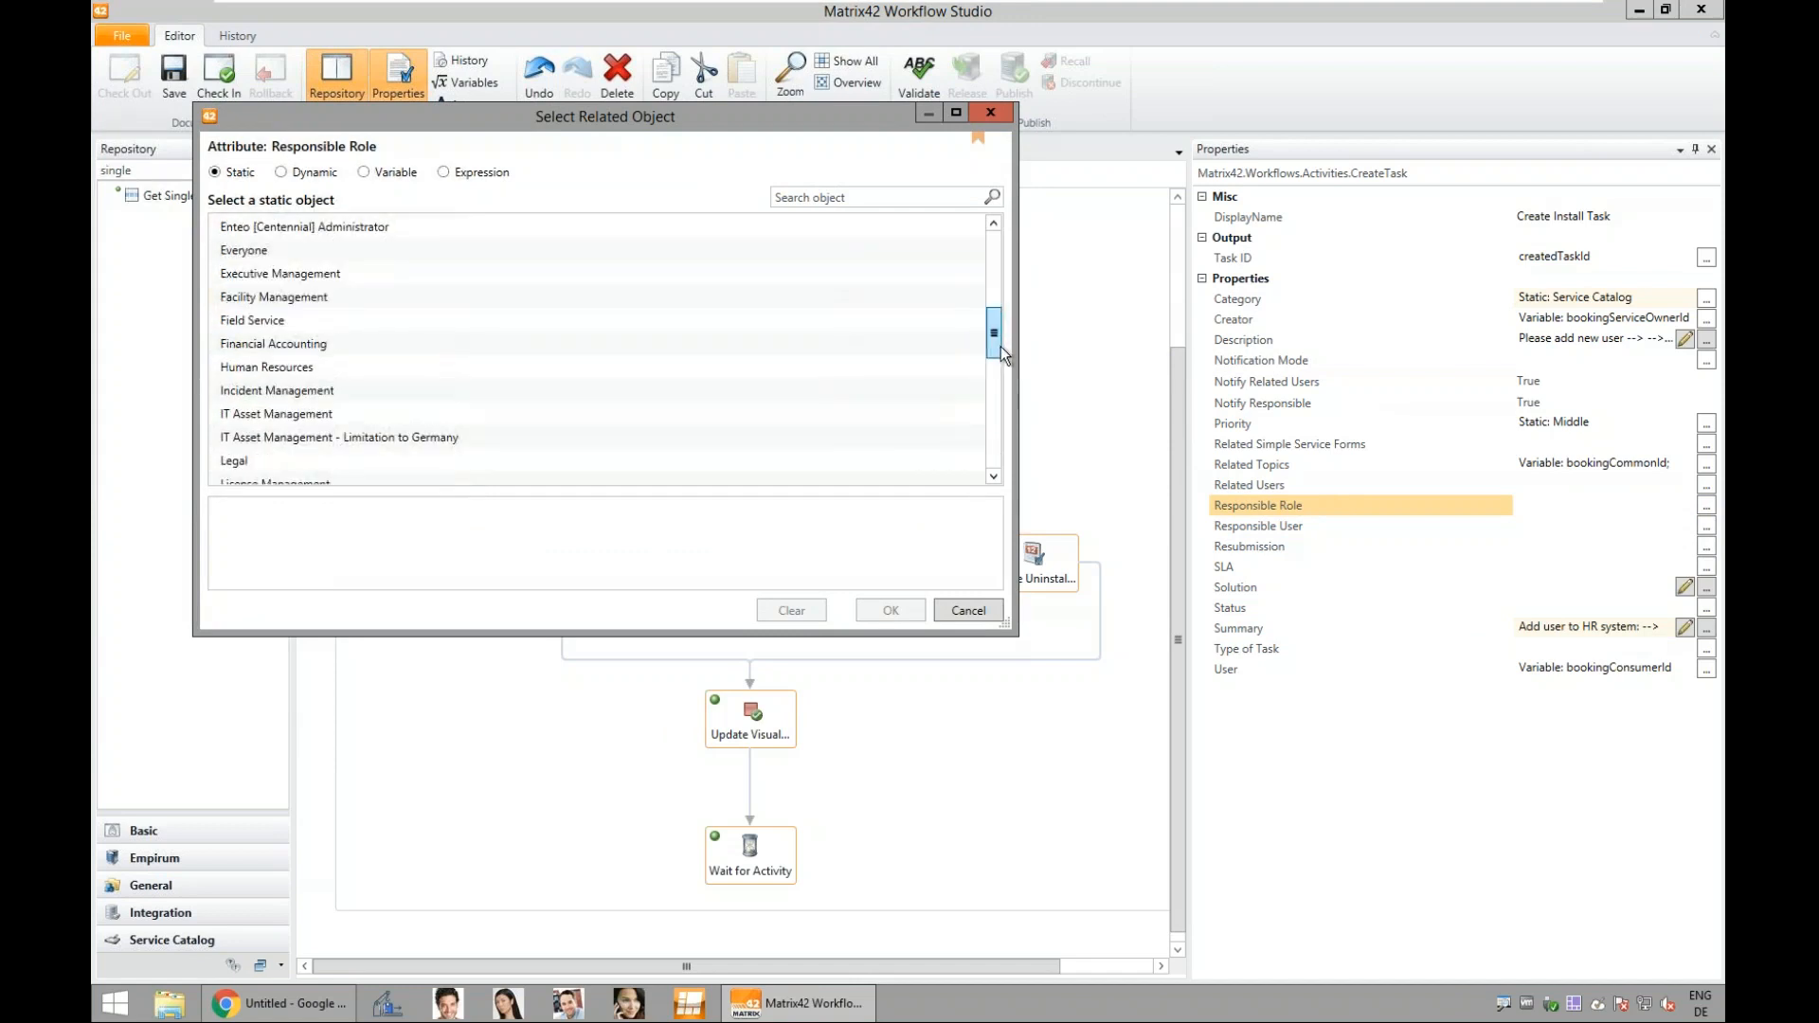
click(303, 370)
click(874, 612)
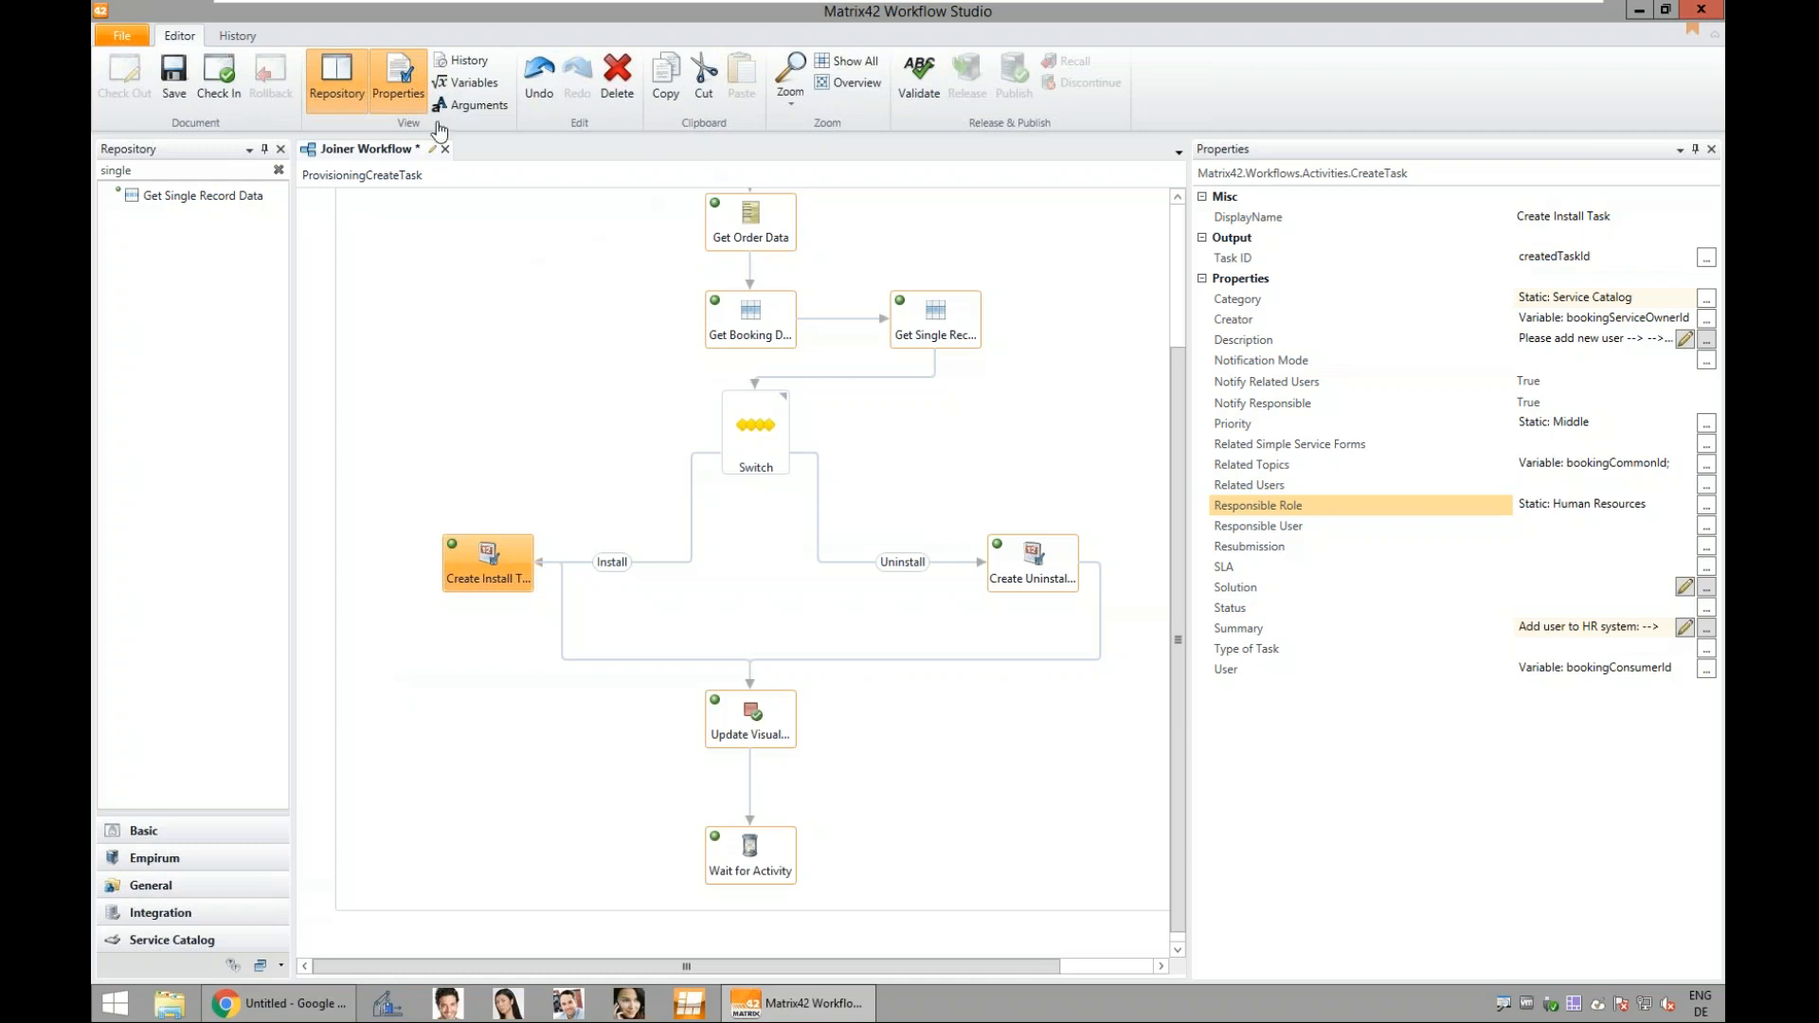
Step: Move Create Install Task higher and insert an Invoke PowerShell activity between it and the Update Visual activity, replacing their direct connection
double_click(174, 168)
click(278, 169)
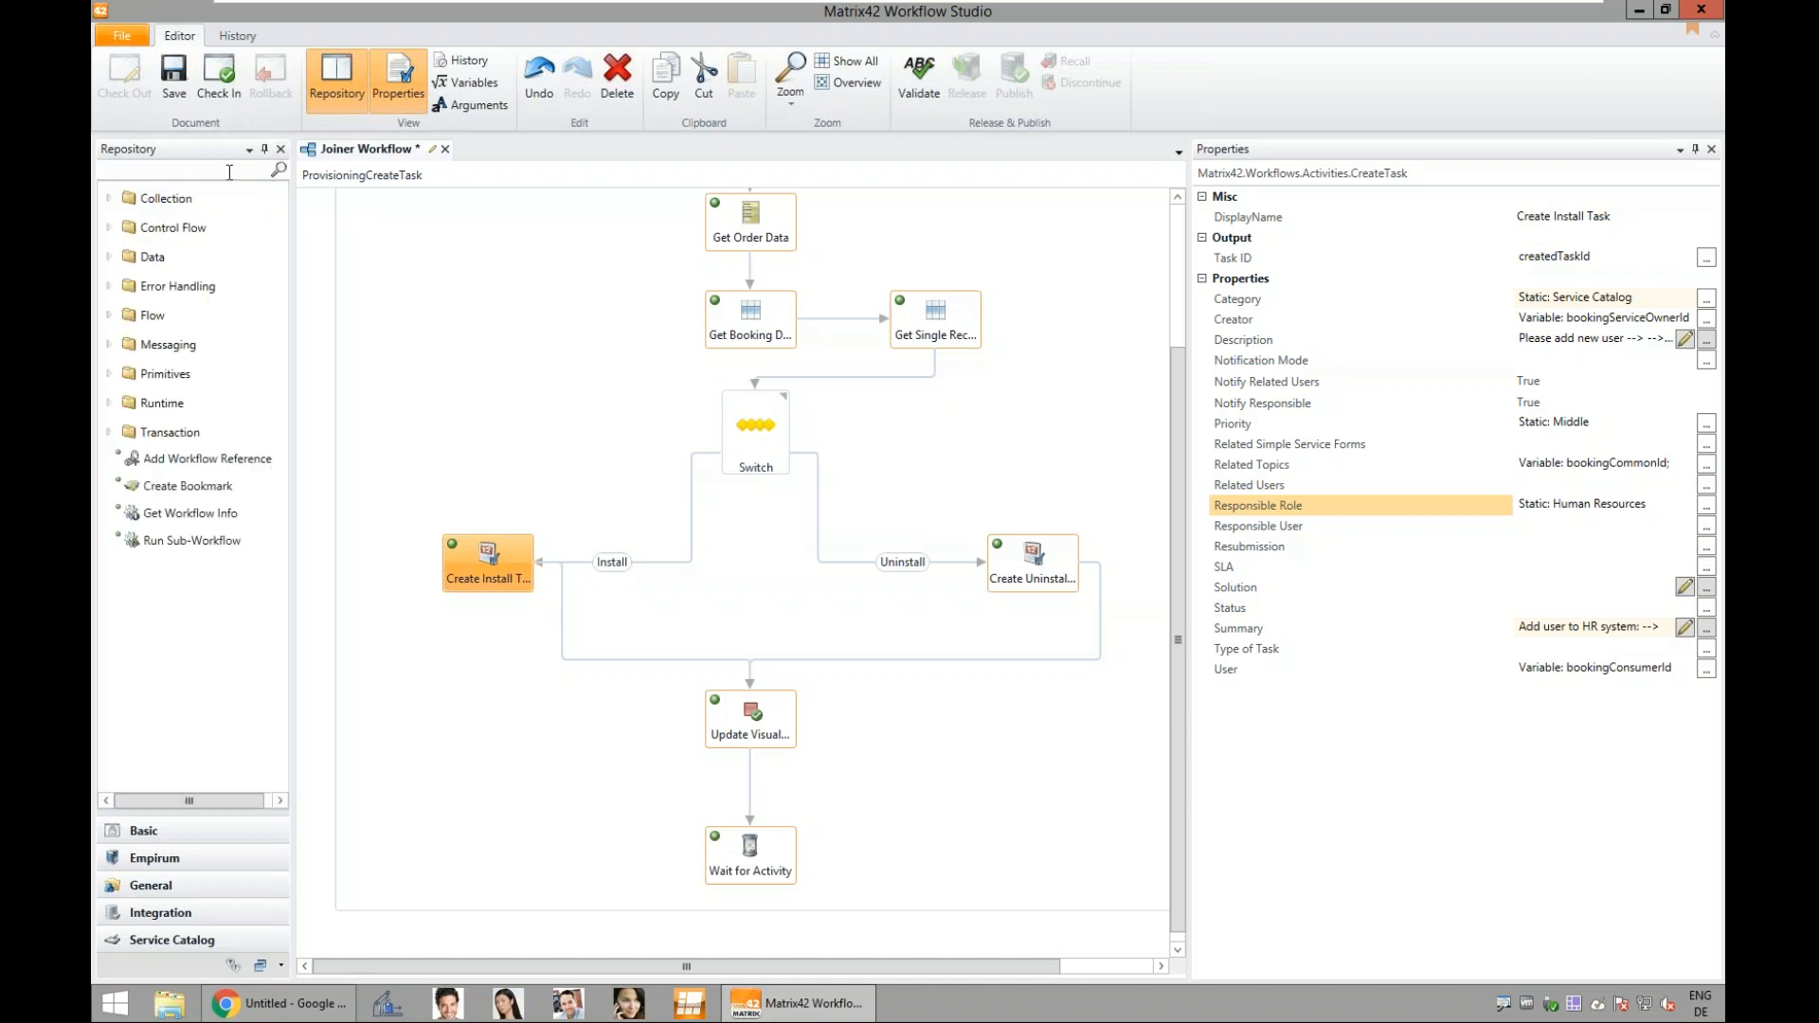
text(powe)
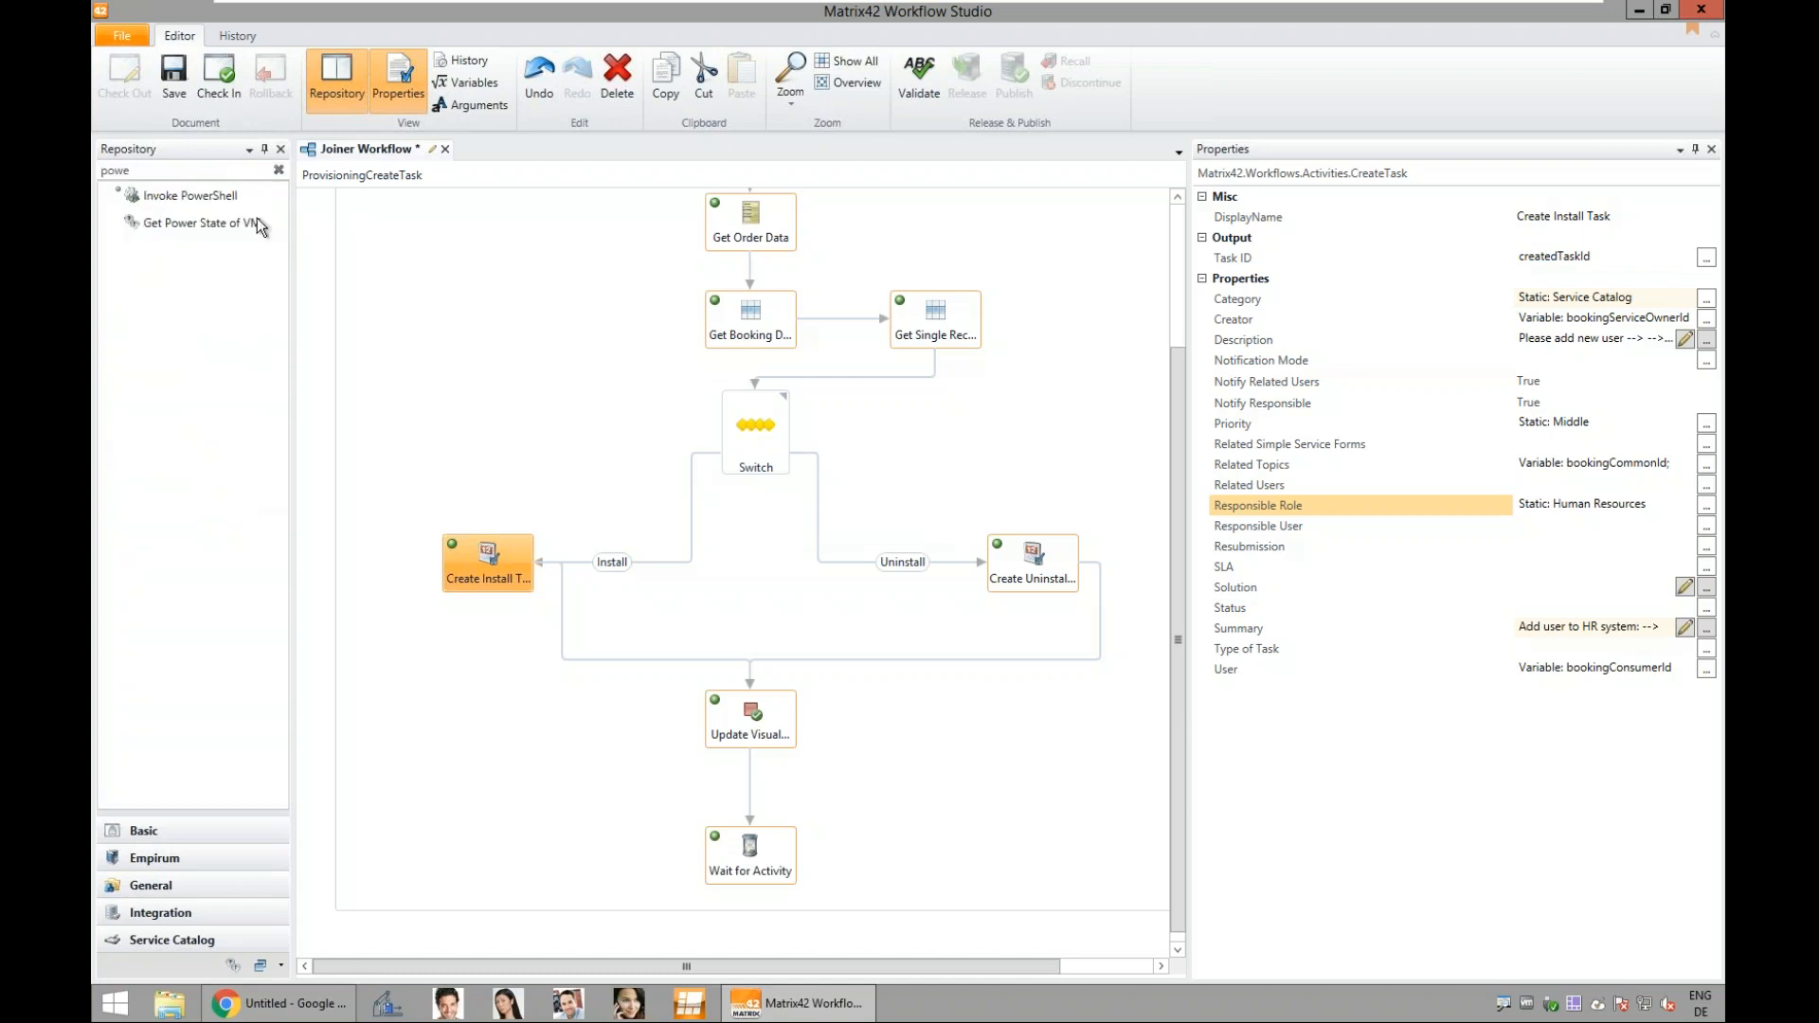
click(563, 661)
drag(564, 661, 455, 740)
drag(481, 552, 417, 434)
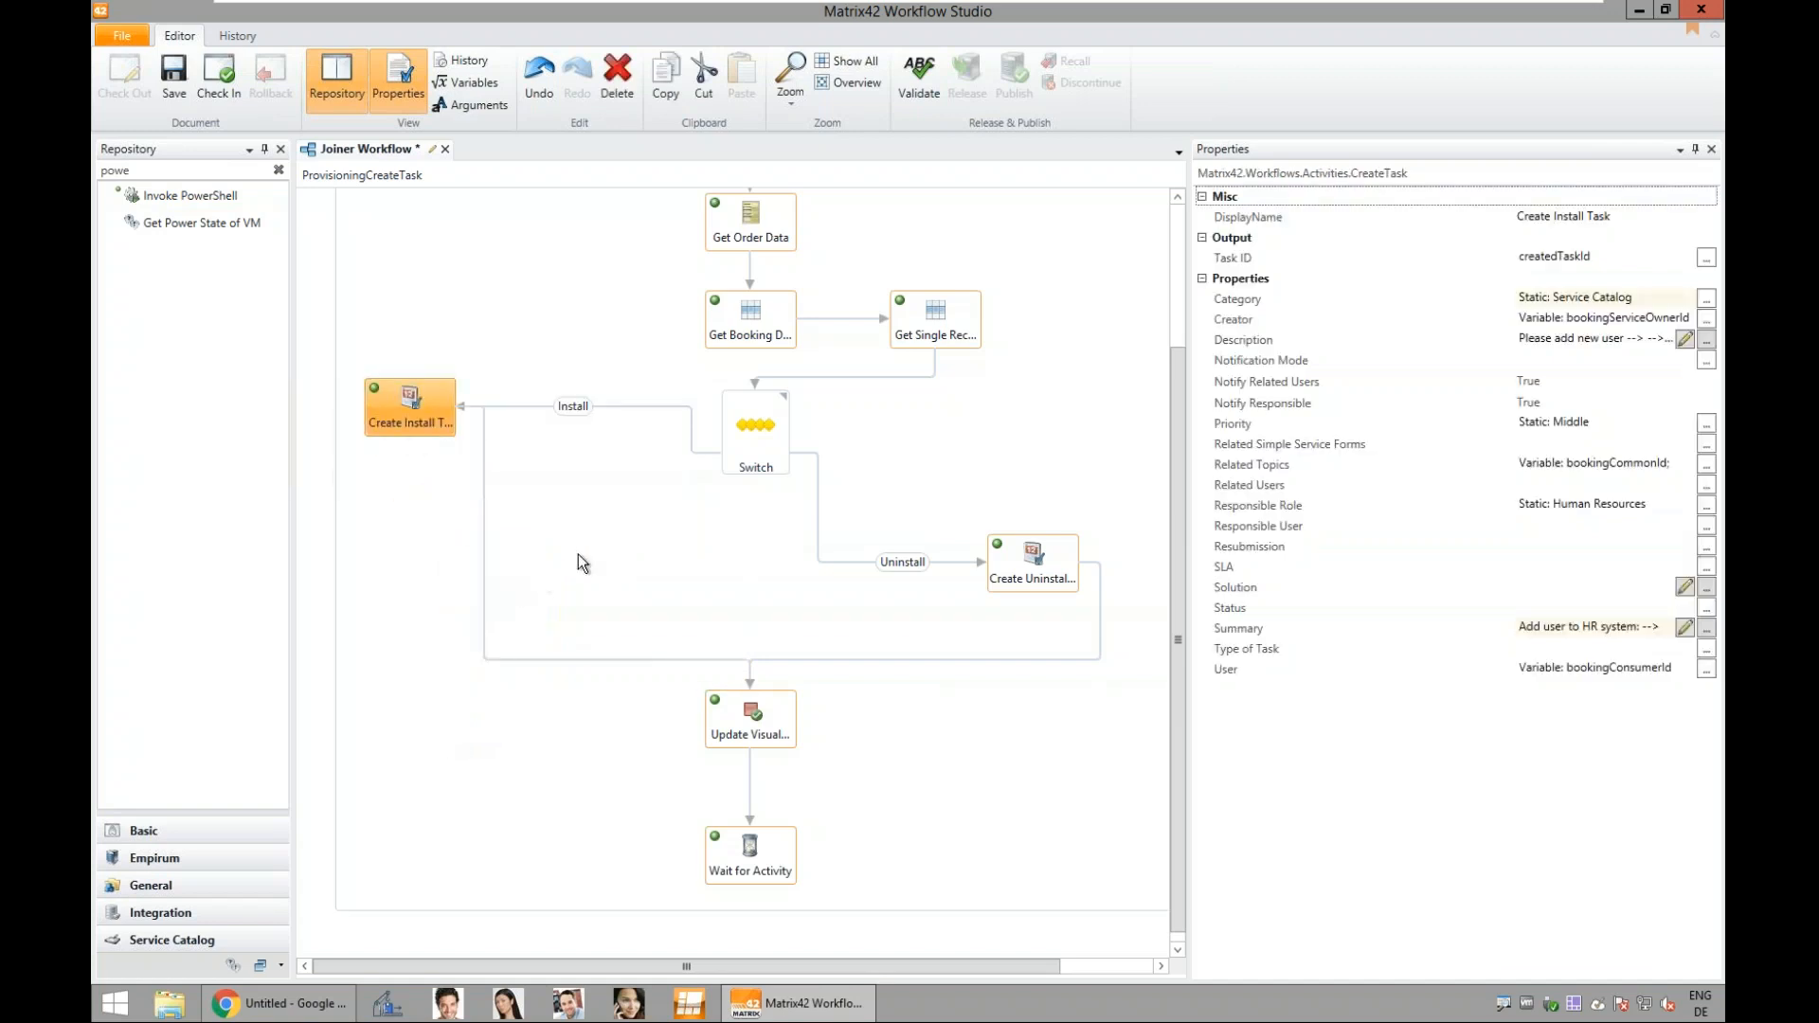
click(483, 471)
key(Delete)
drag(190, 195, 408, 550)
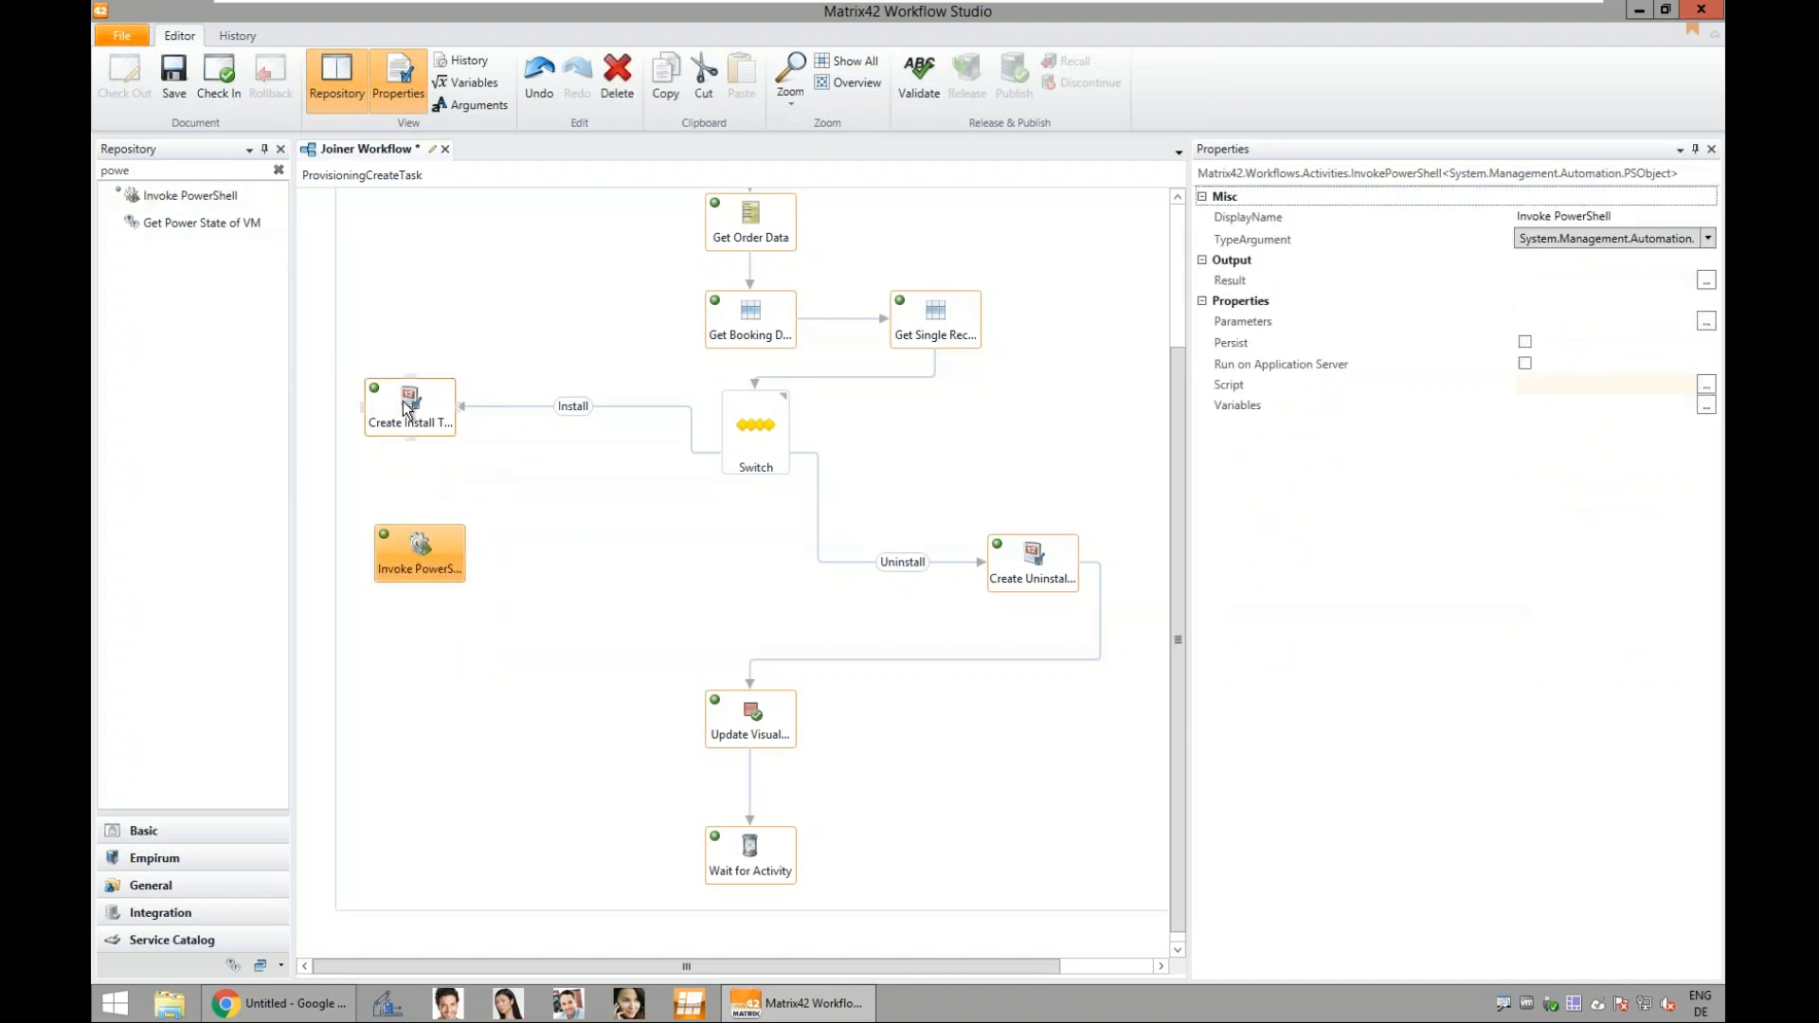
drag(407, 438, 755, 696)
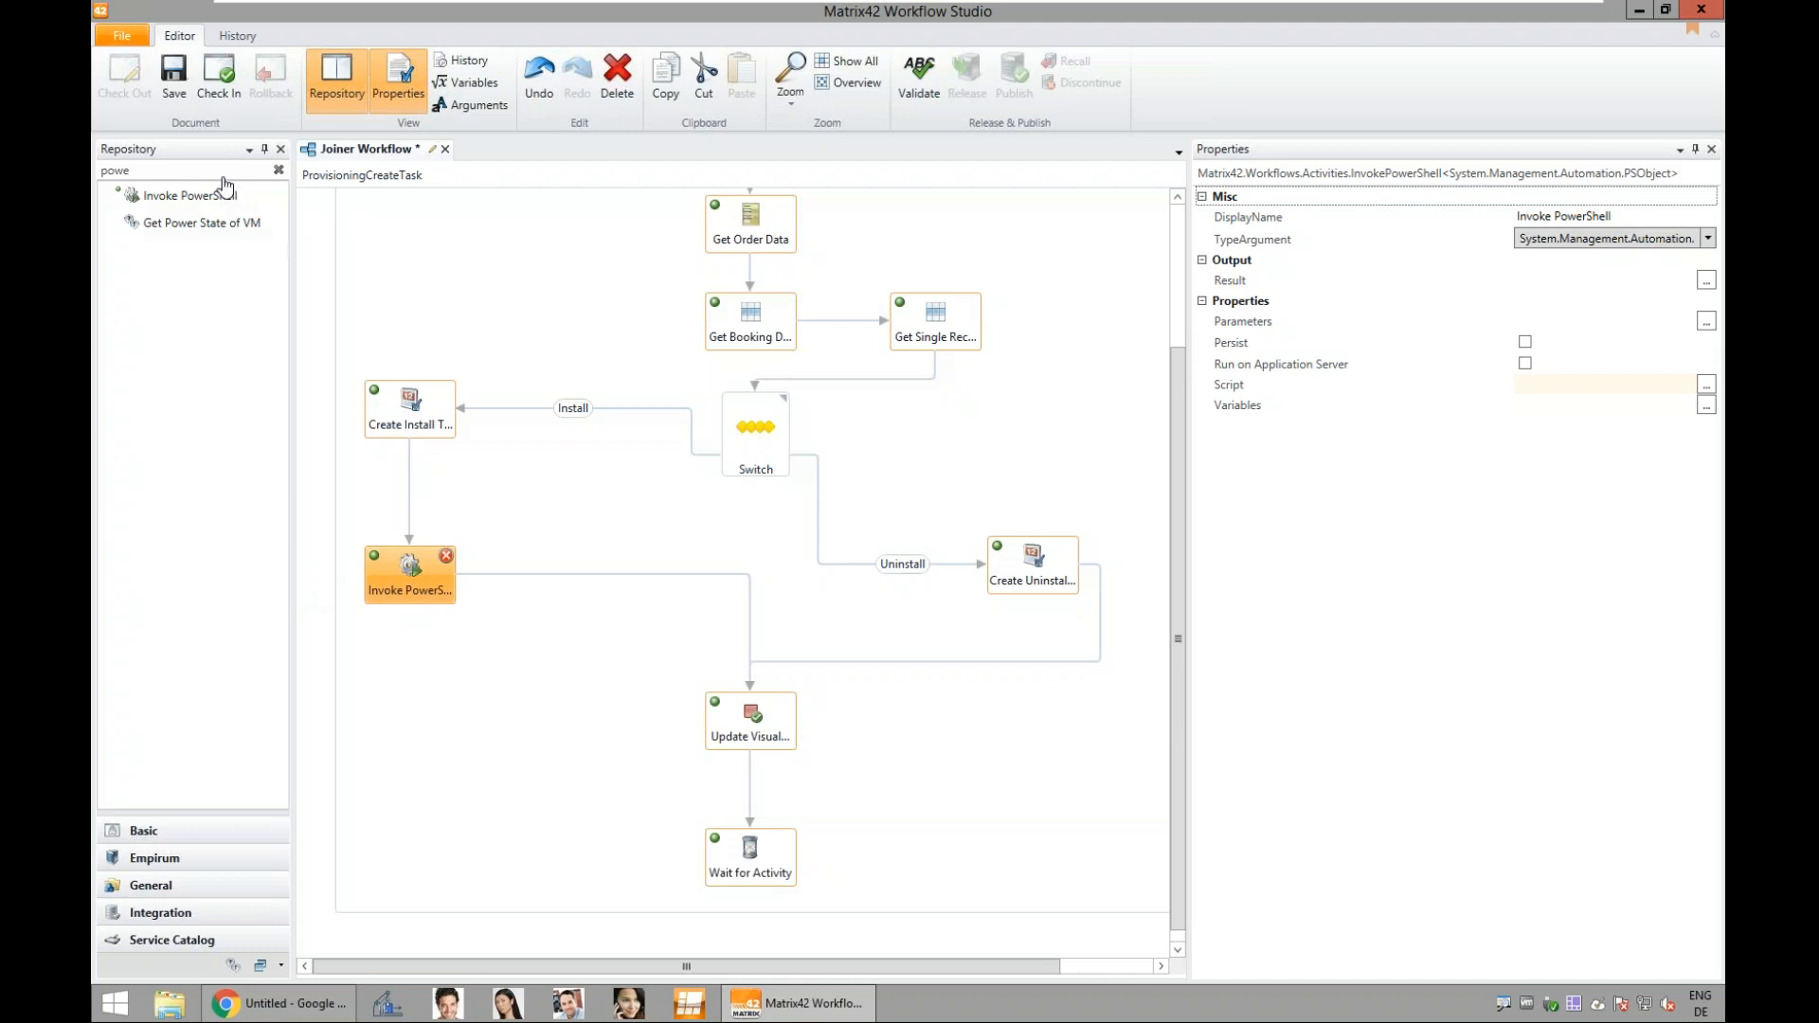
Step: Find the Assign activity in the repository and insert it between Create Install Task and Invoke PowerShell
drag(206, 170, 97, 173)
click(214, 173)
key(BackSpace)
key(BackSpace)
key(BackSpace)
key(BackSpace)
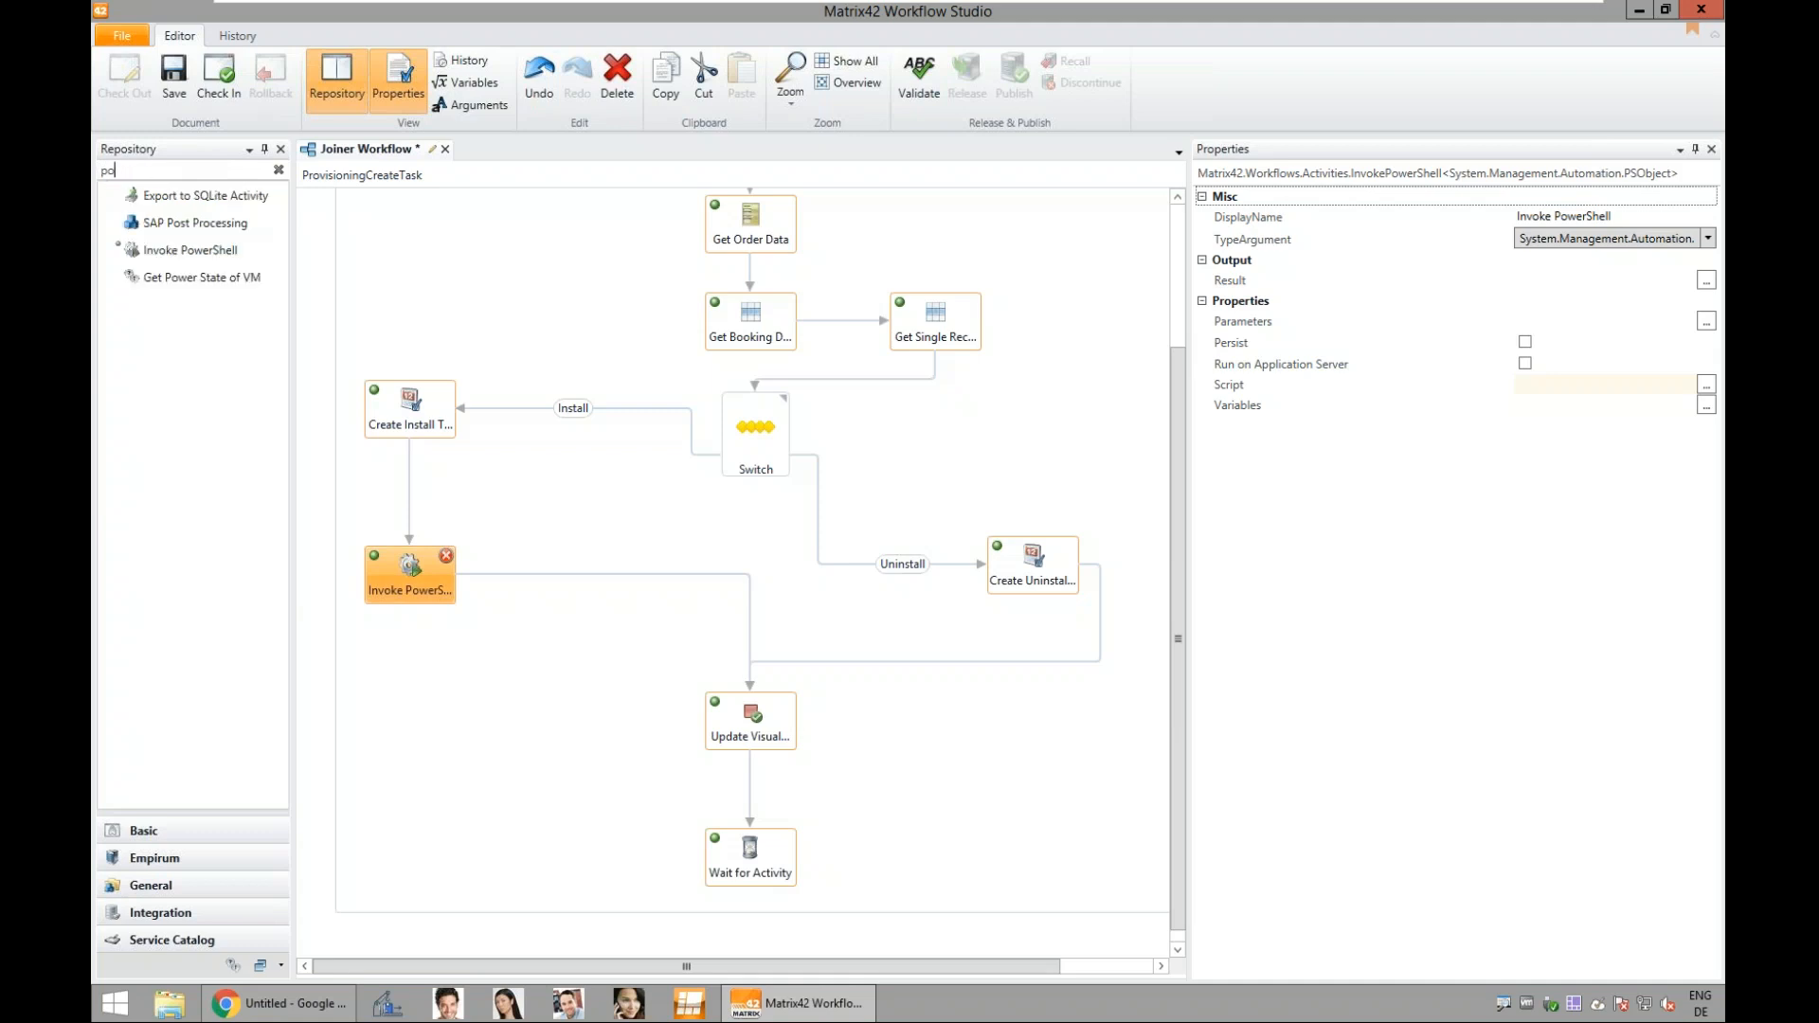
text(ass)
drag(163, 192, 409, 495)
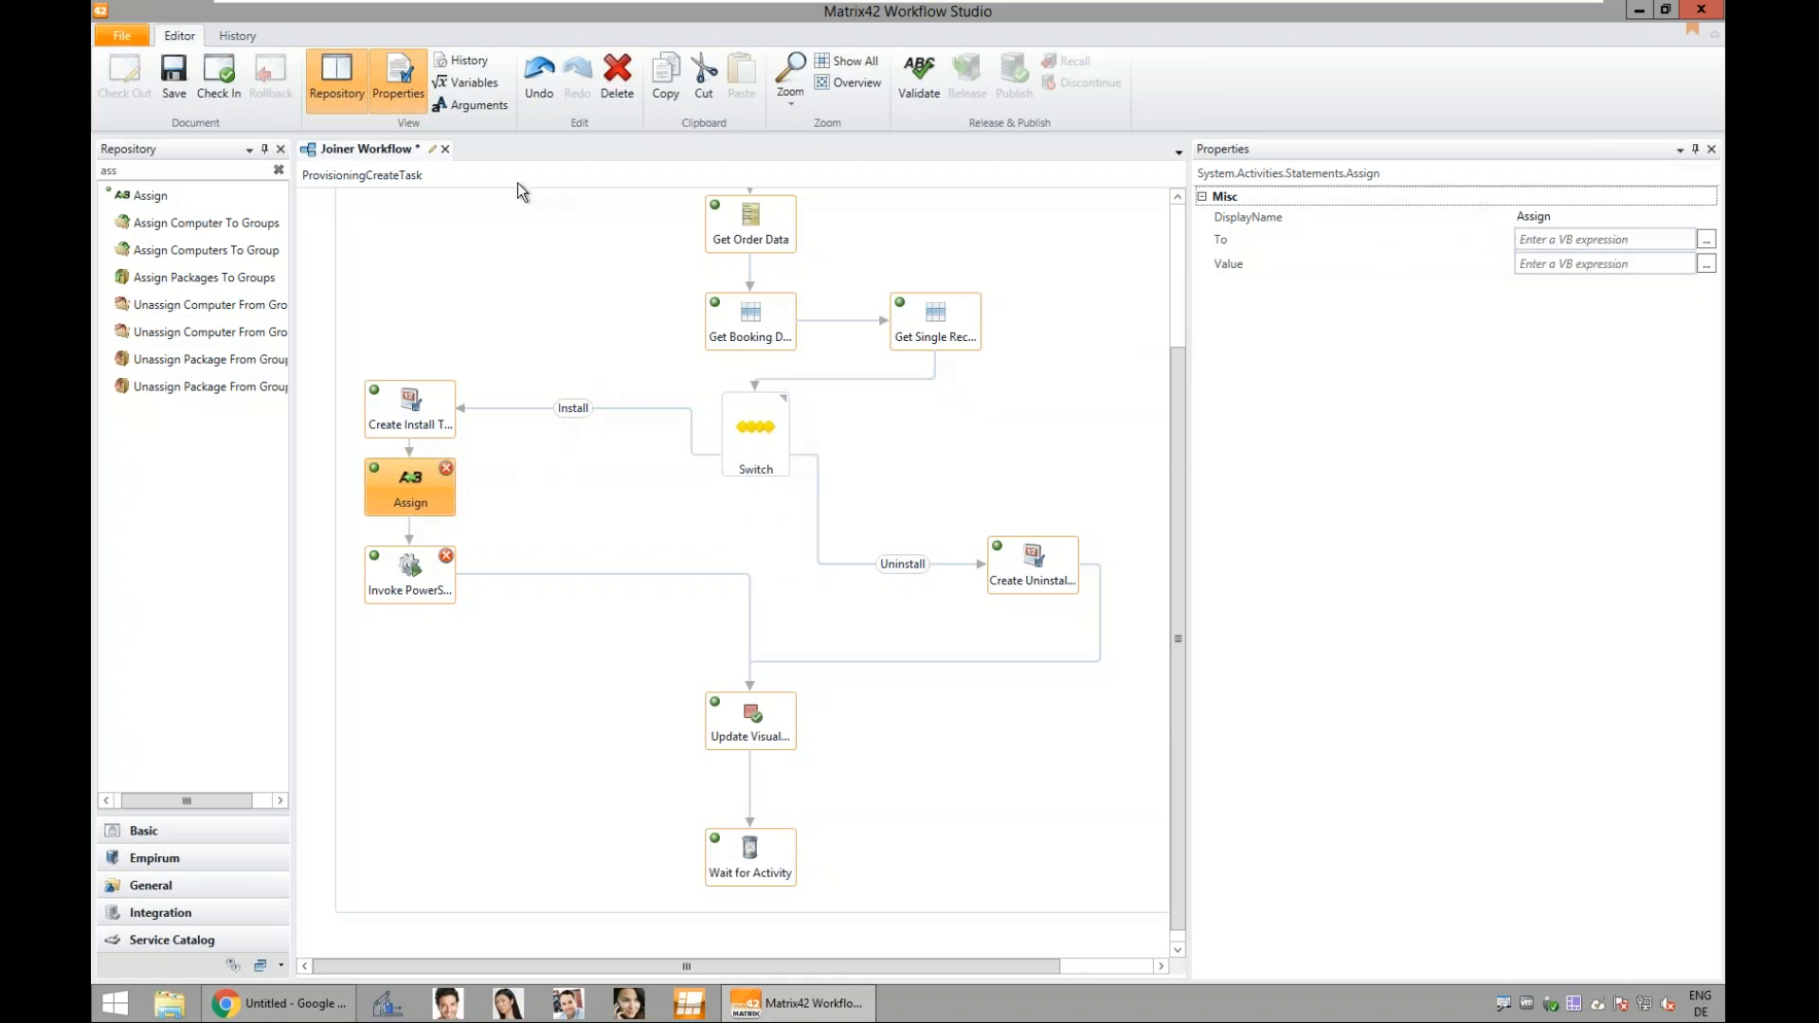
Step: Create two String variables in the Joiner Workflow scope and name the first one WinAccountName
click(468, 83)
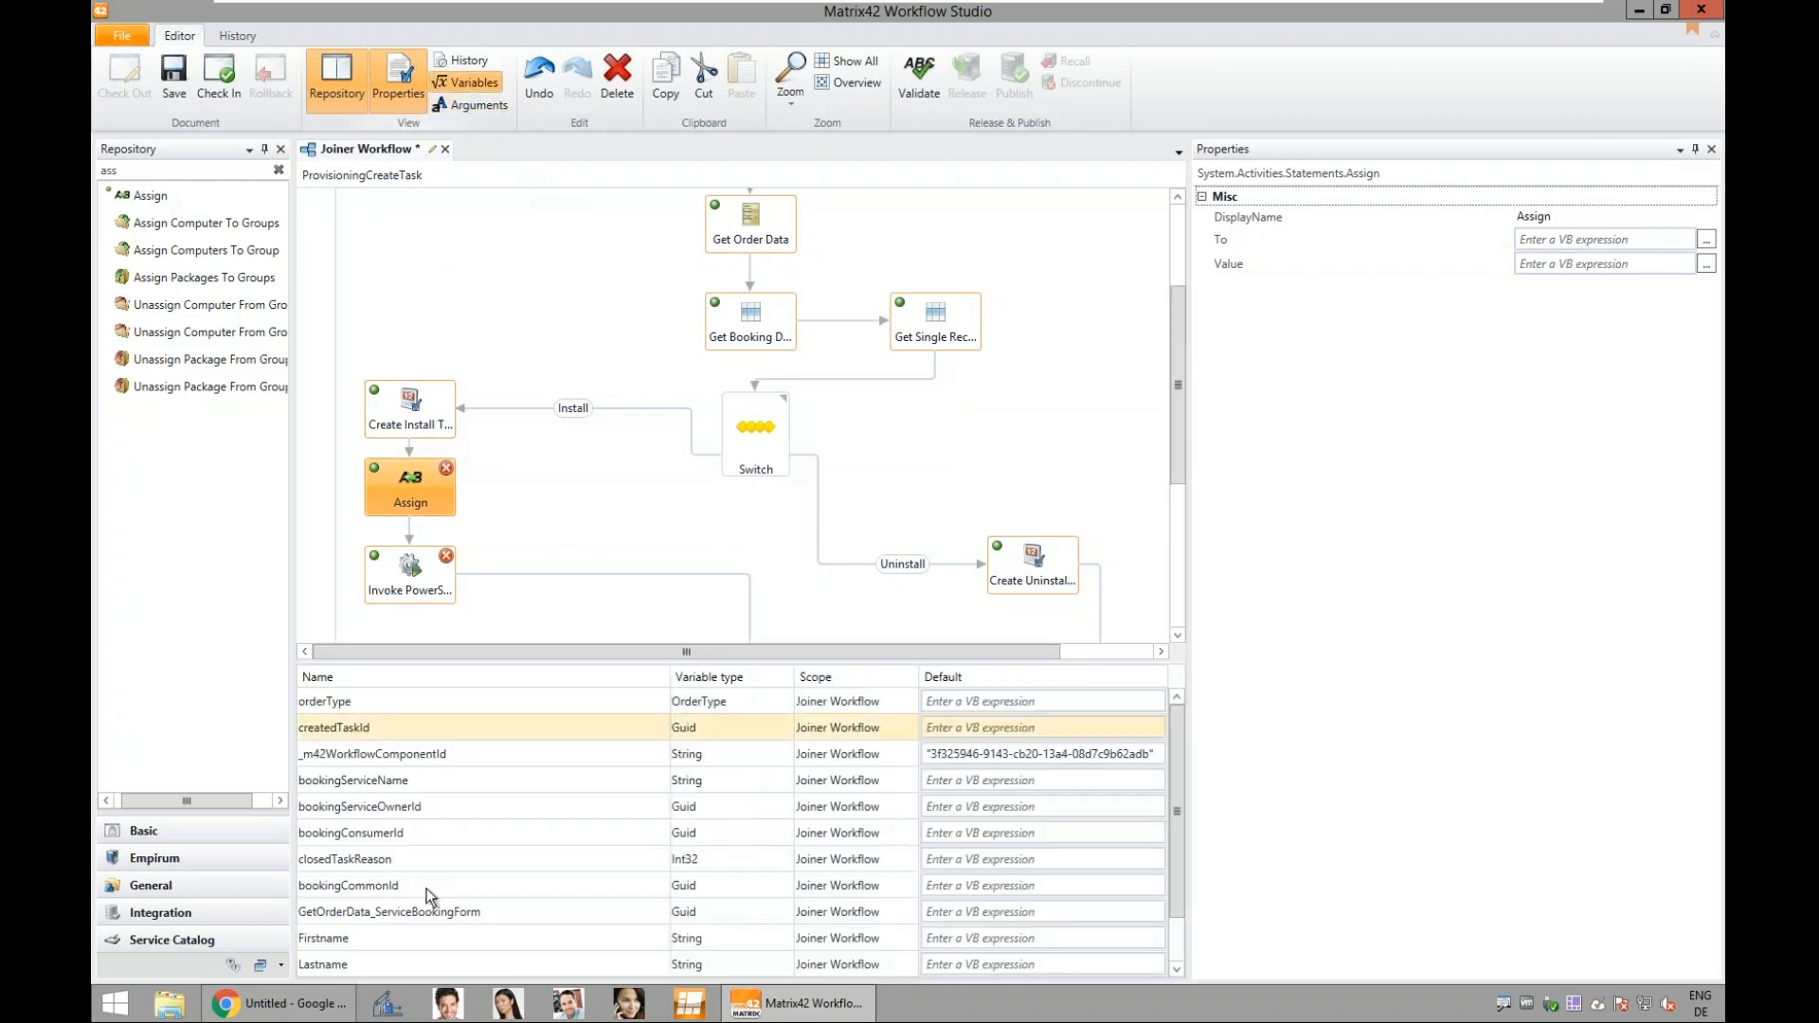
double_click(396, 955)
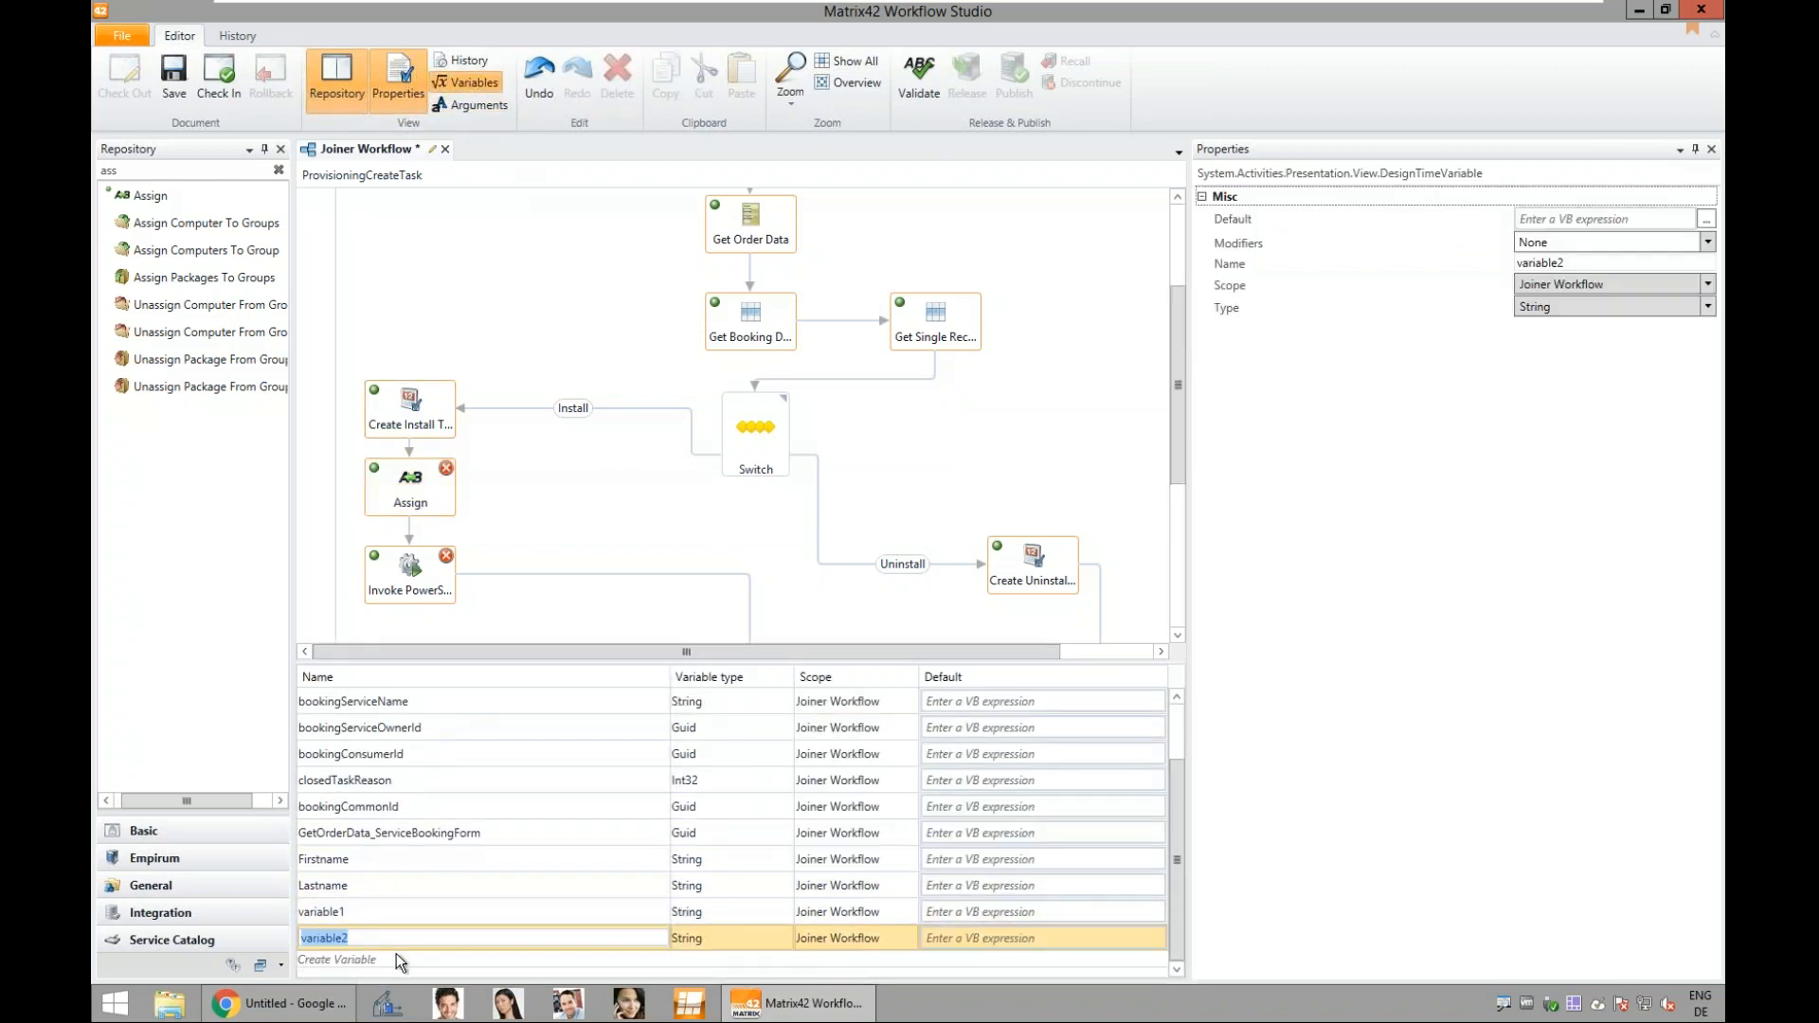
click(394, 914)
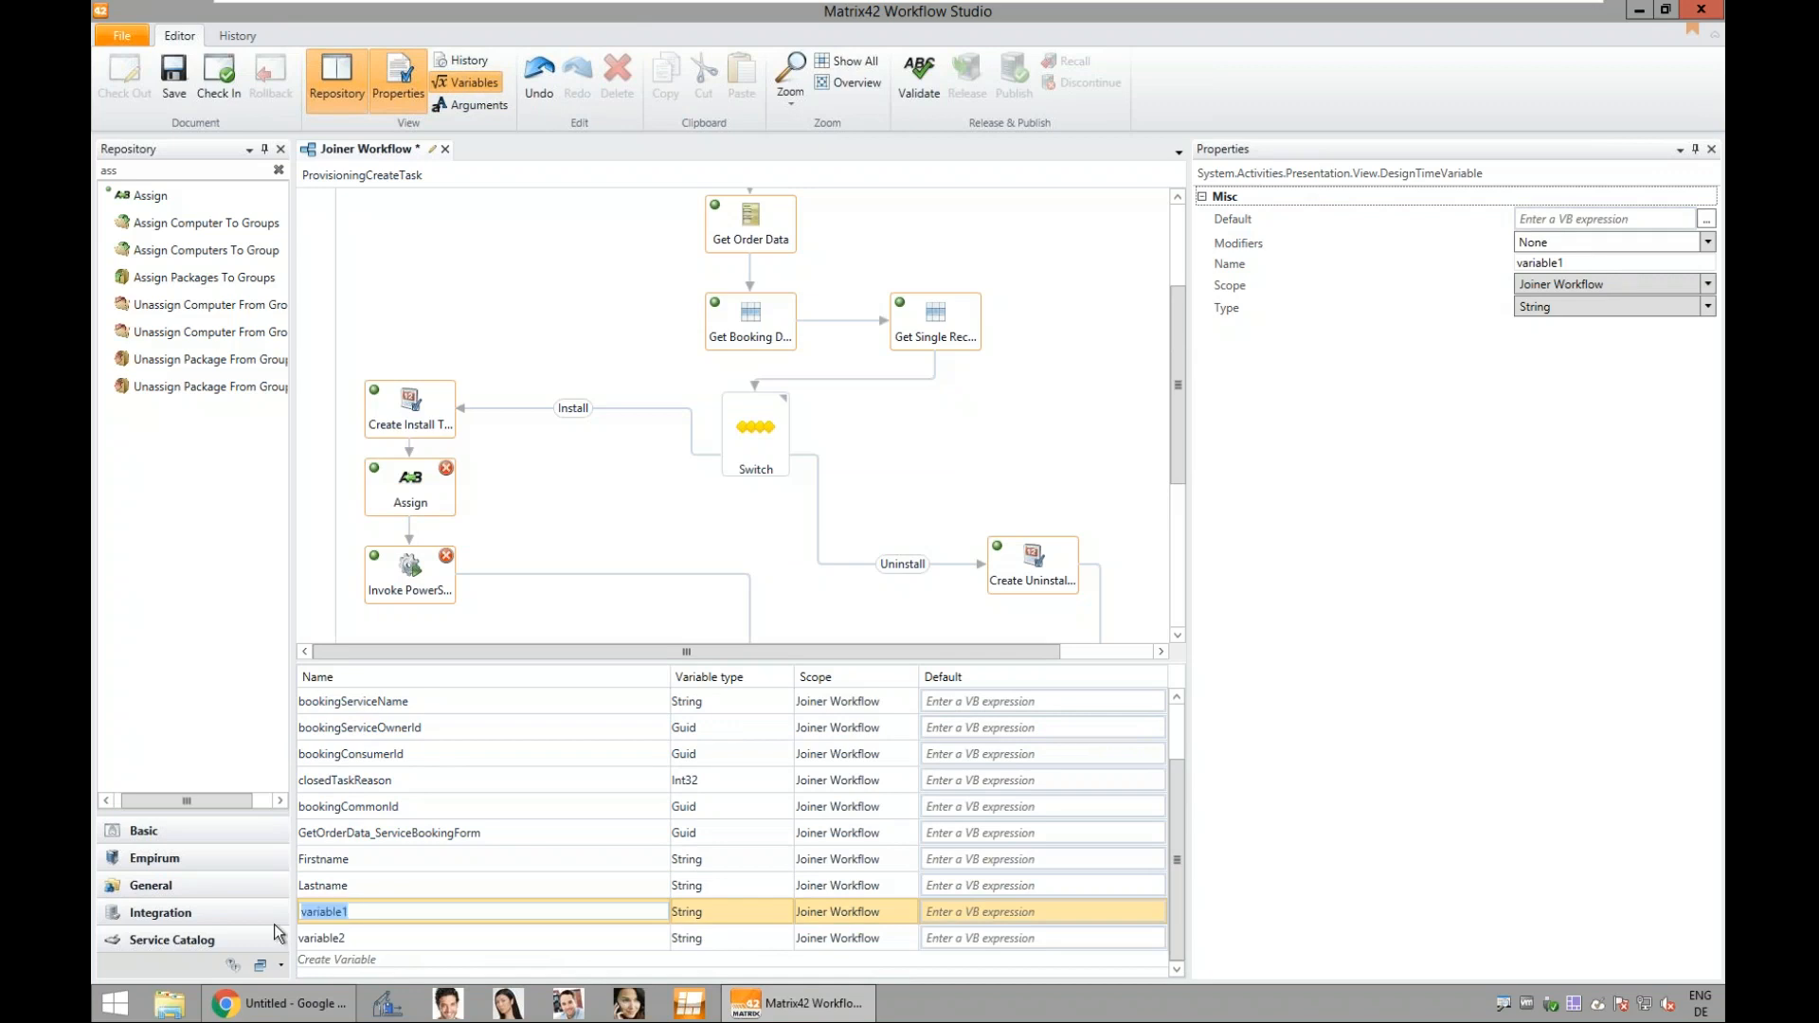
text(WinAccountName)
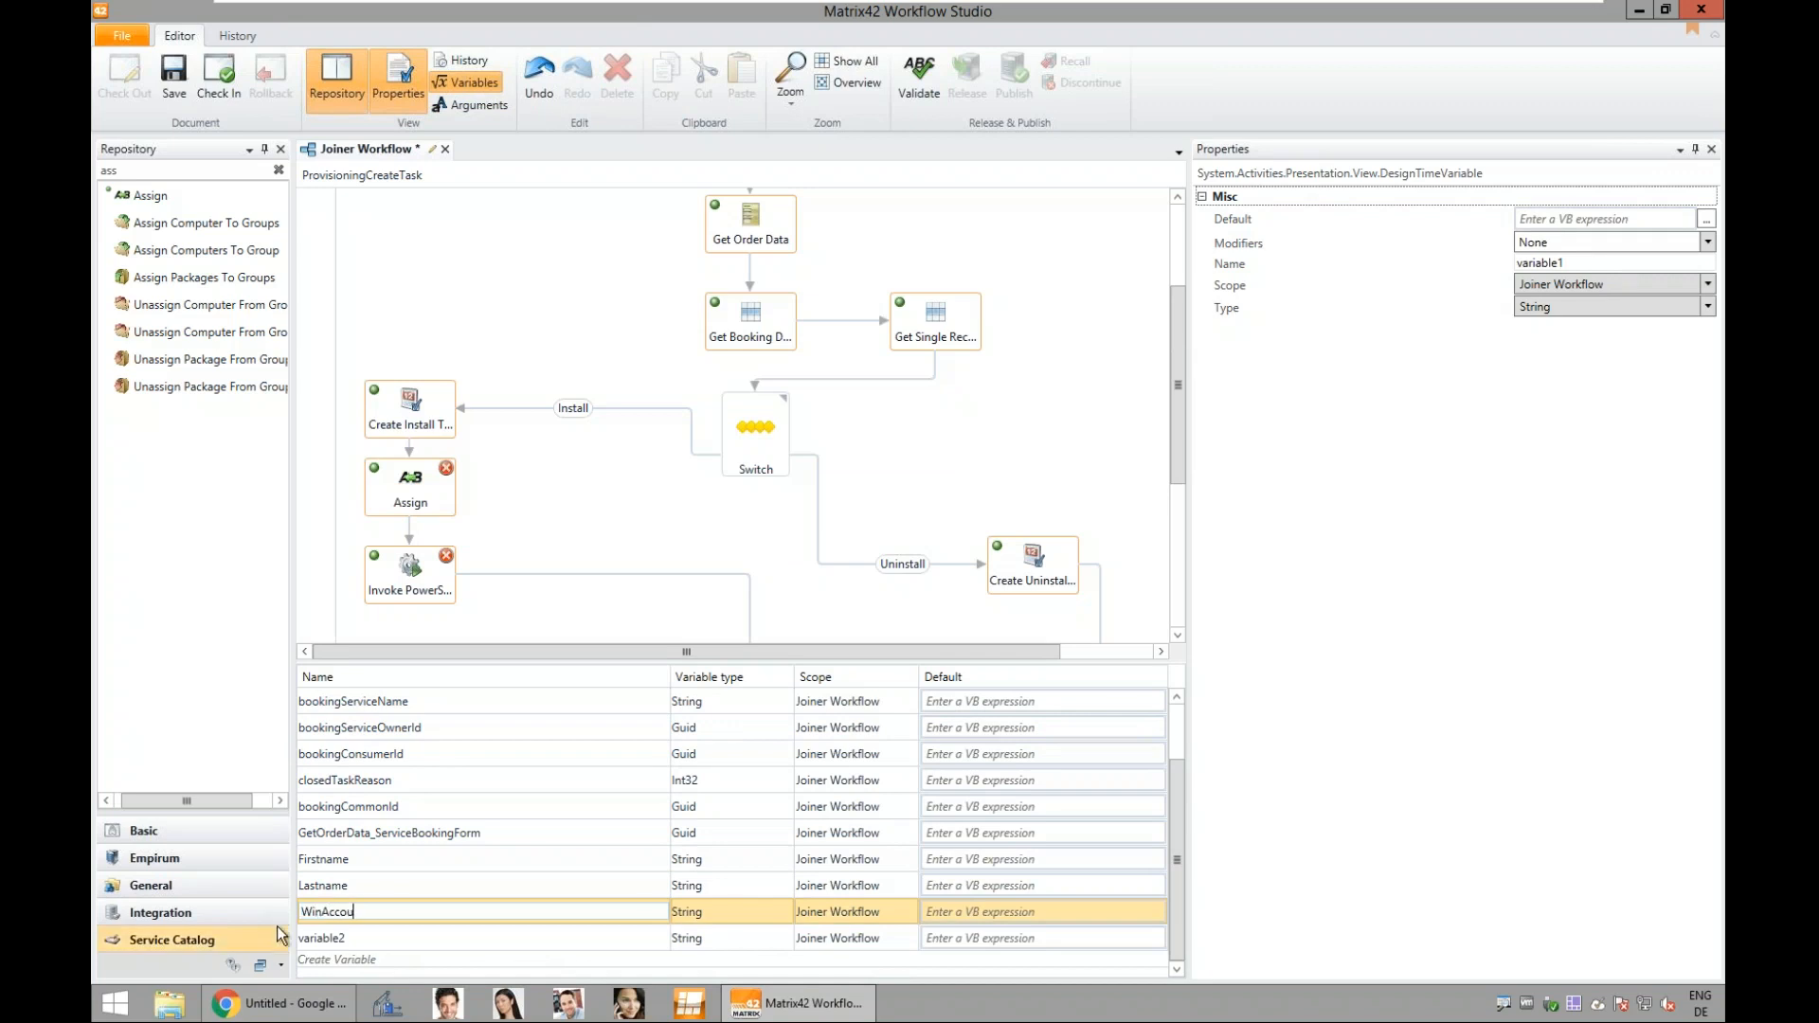
click(908, 928)
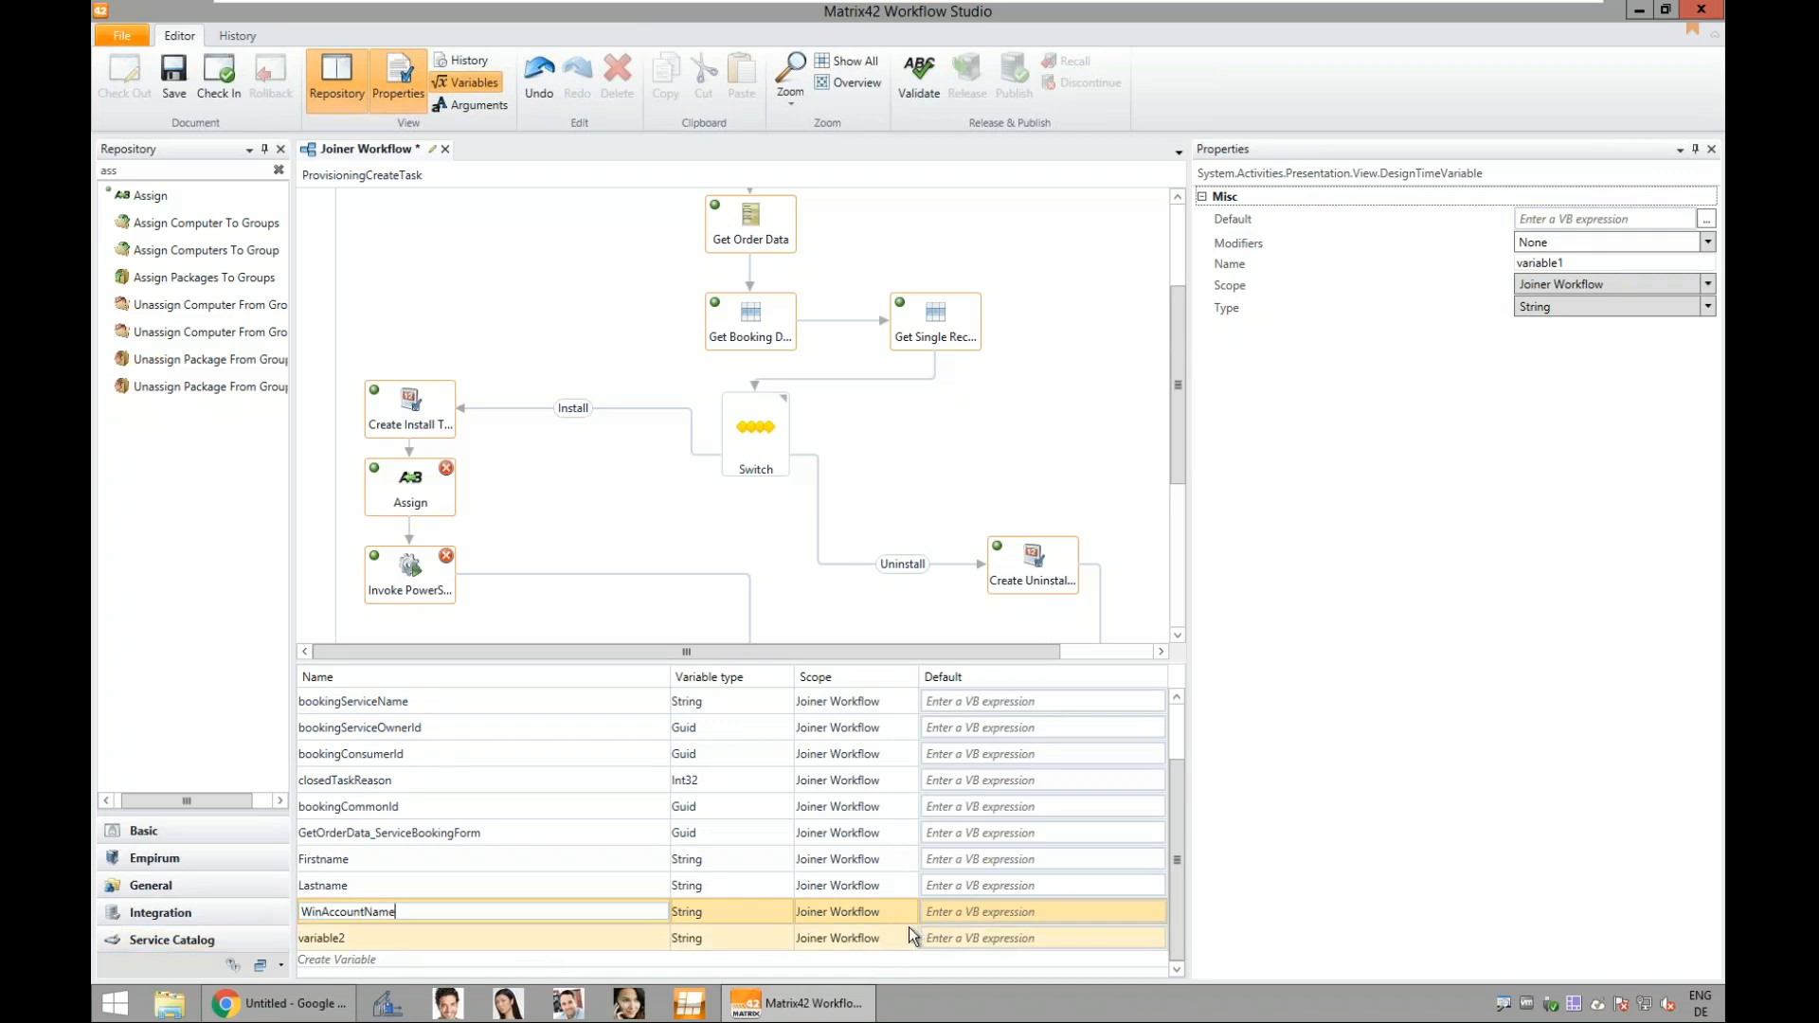
click(547, 947)
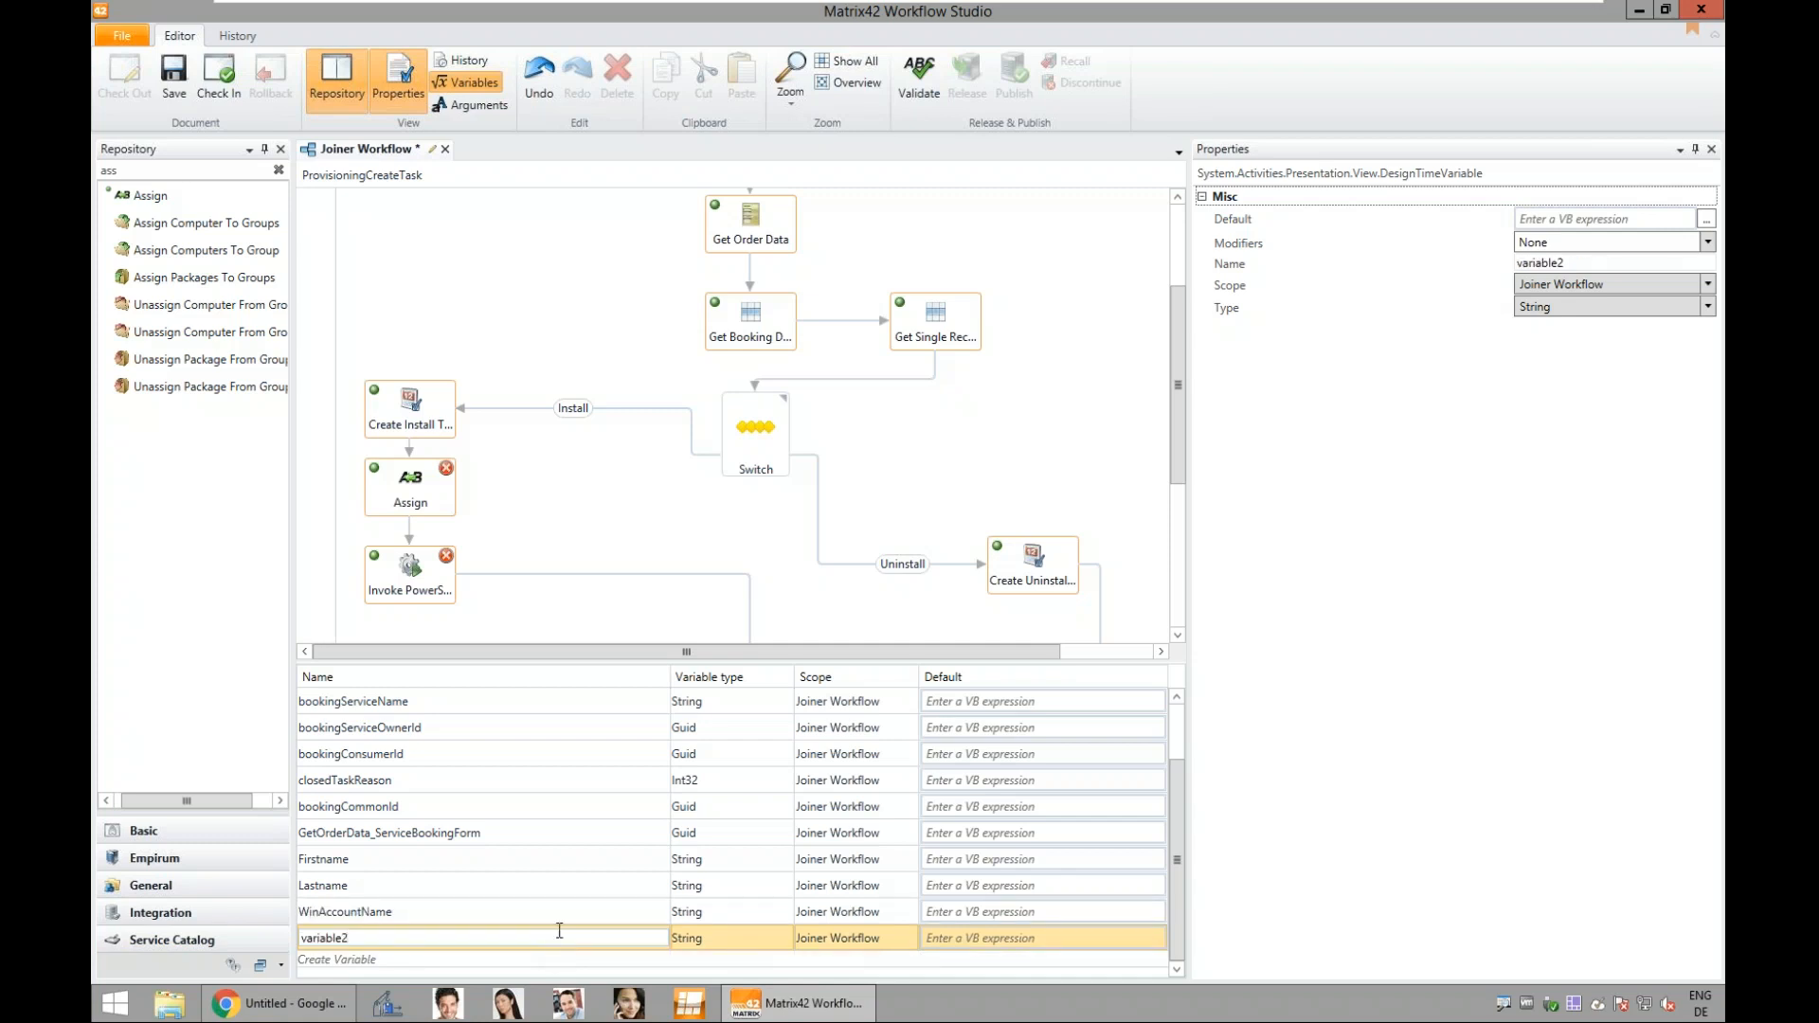
Step: Set the To property of the Assign activity to the variable WinAccountName
click(425, 491)
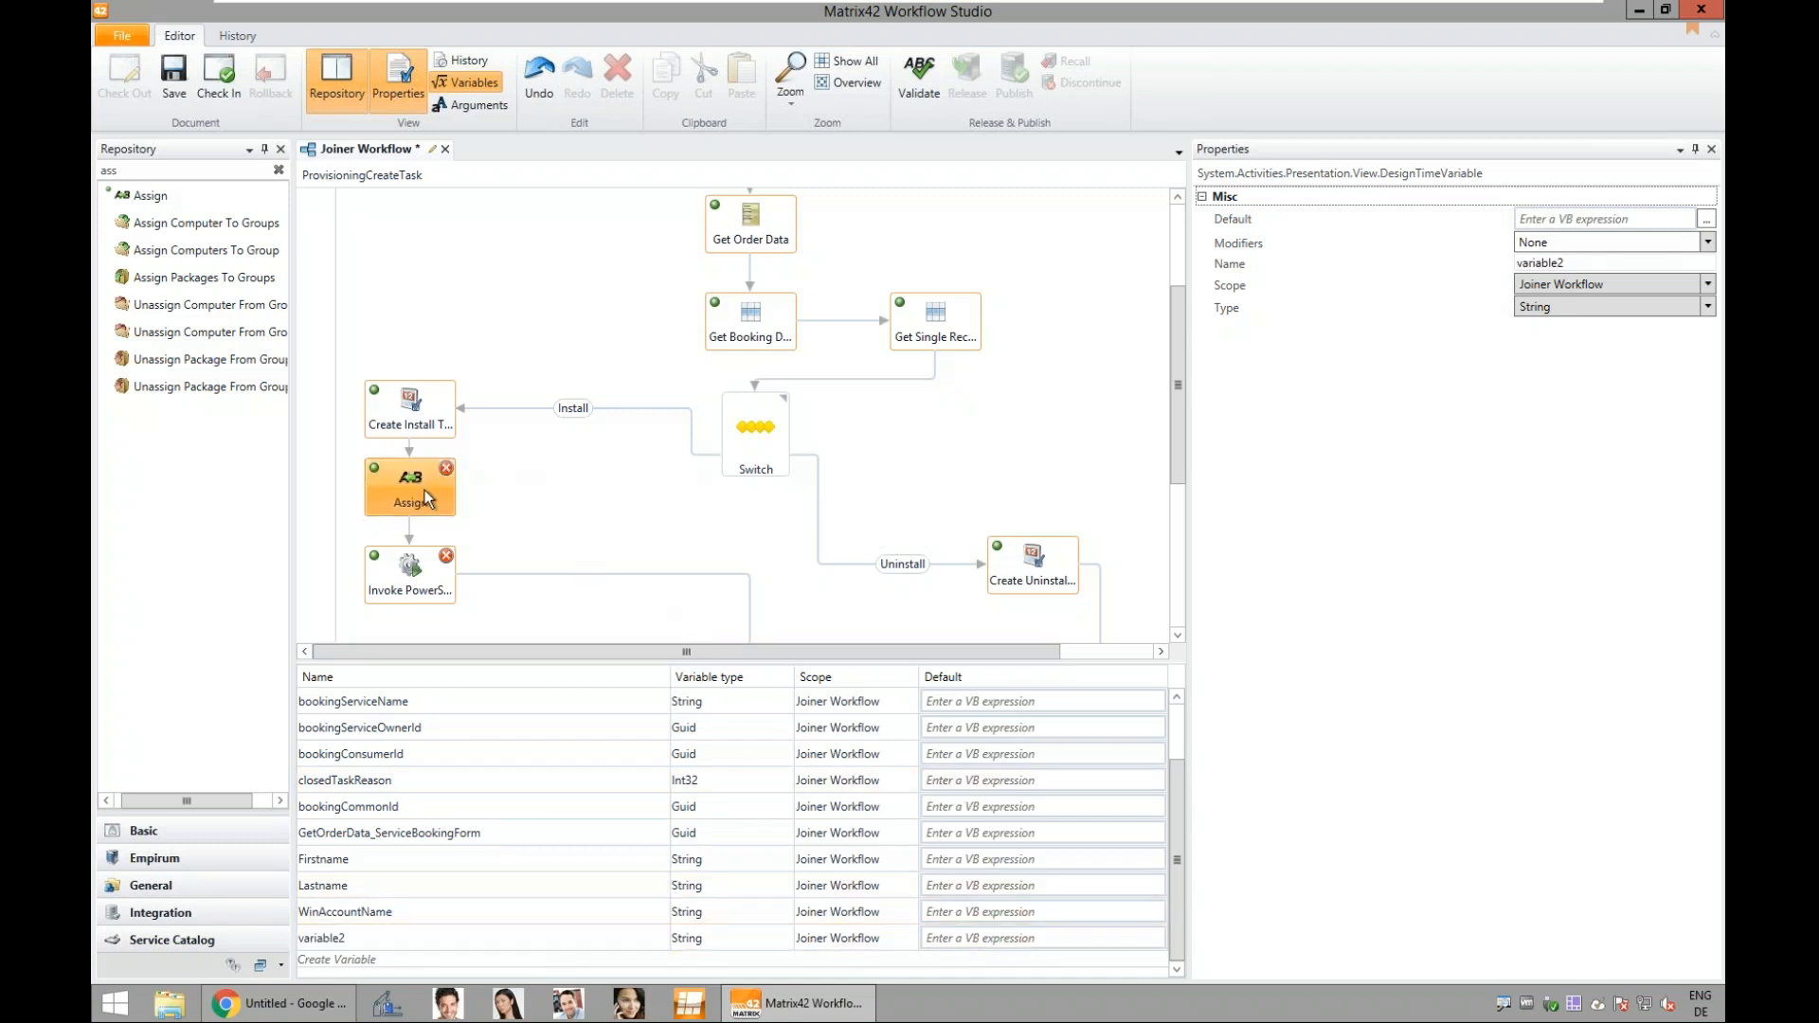
click(477, 88)
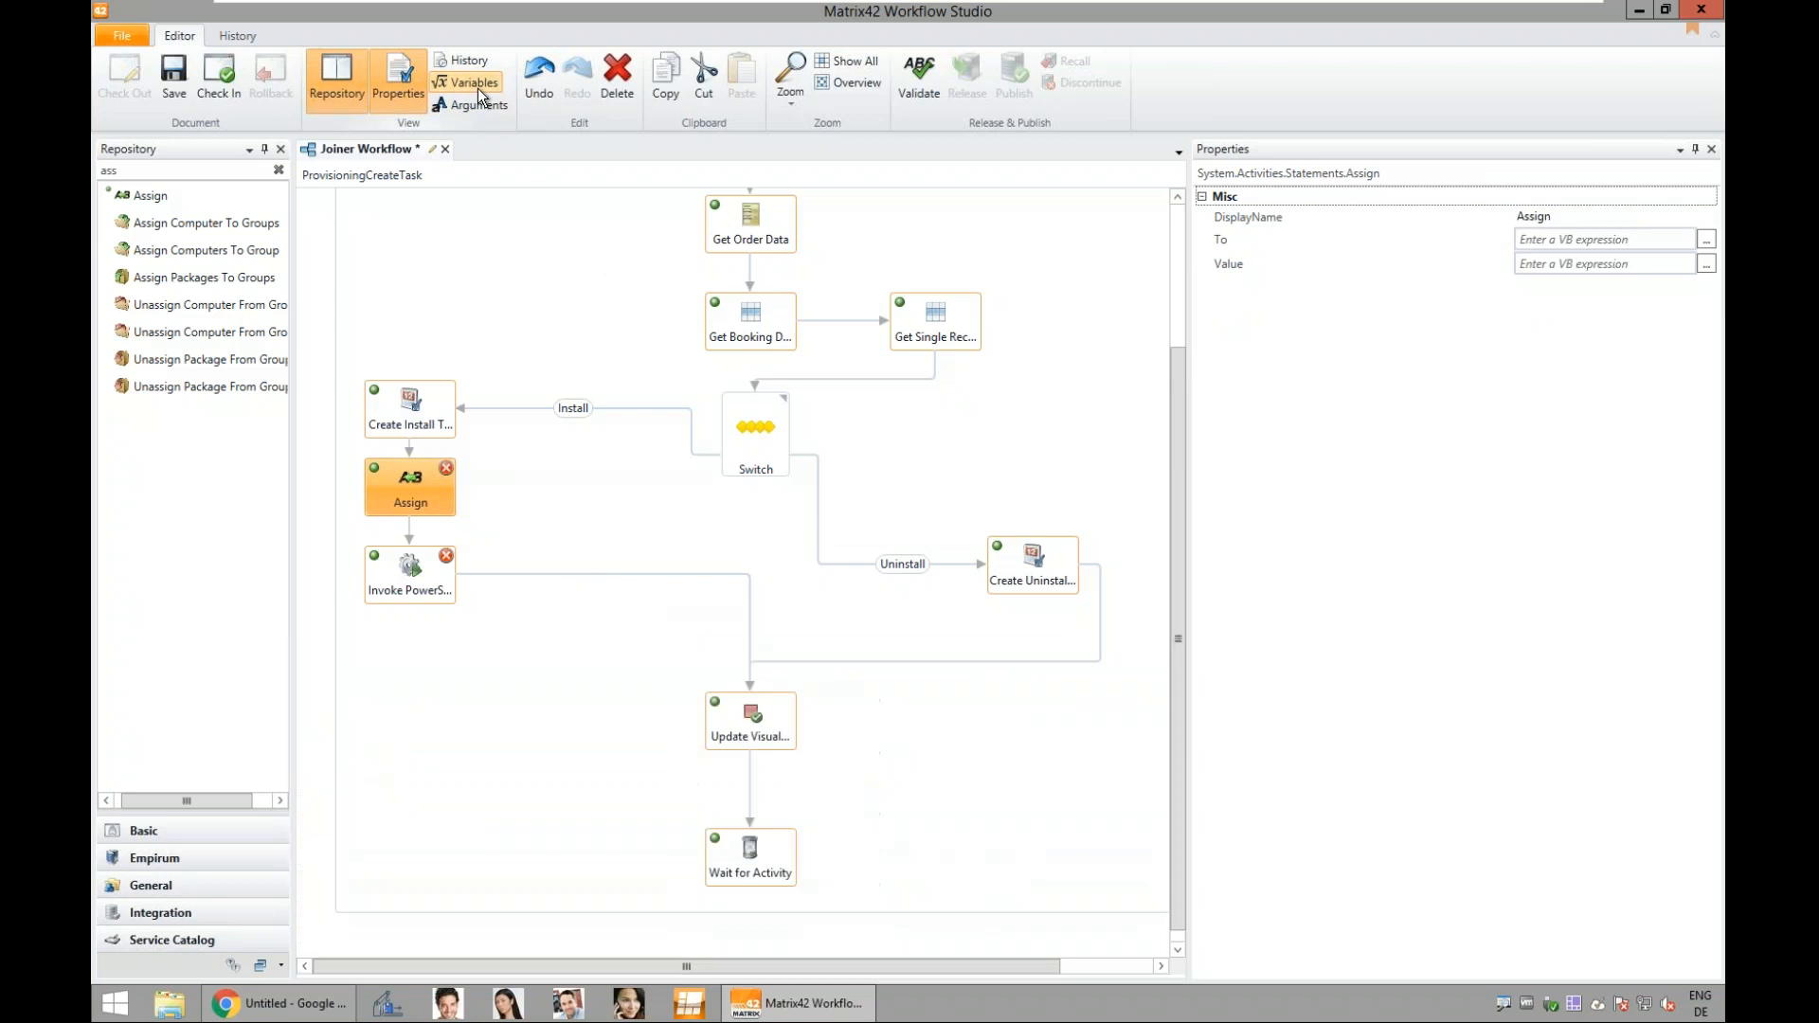
click(1596, 240)
click(428, 490)
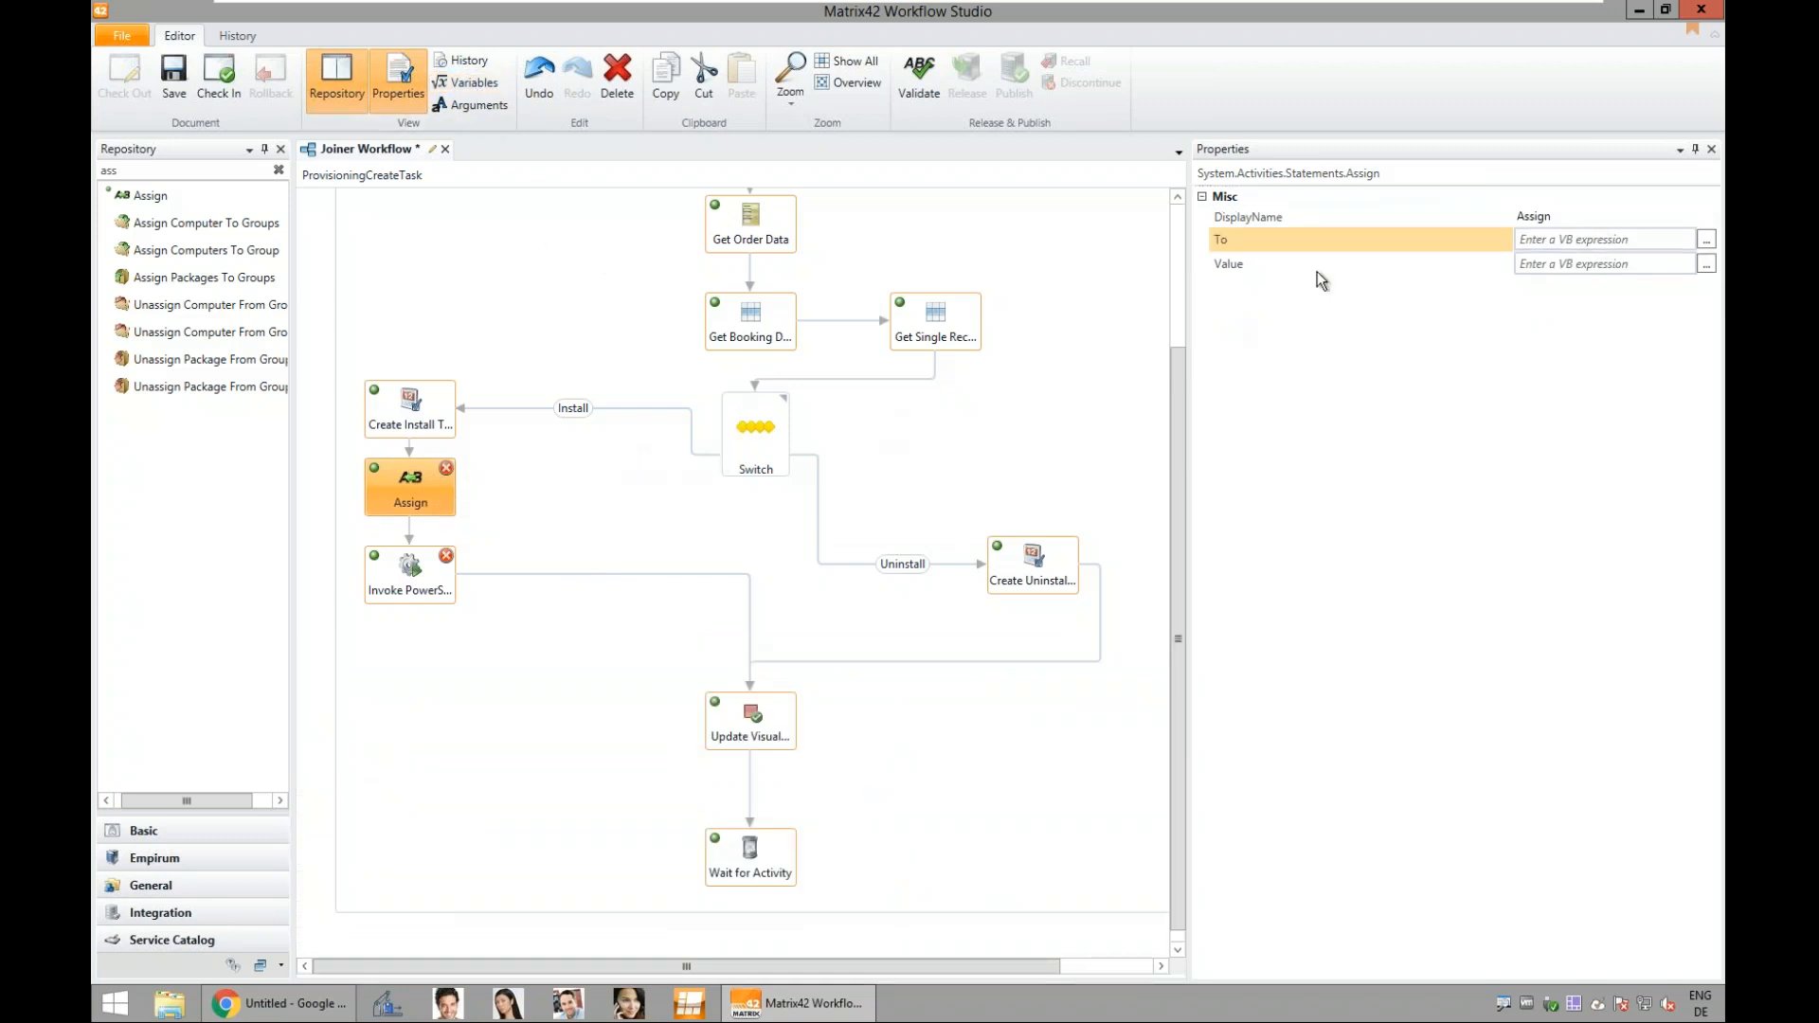
click(1568, 242)
text(WinAAcountName)
click(1565, 242)
text(c)
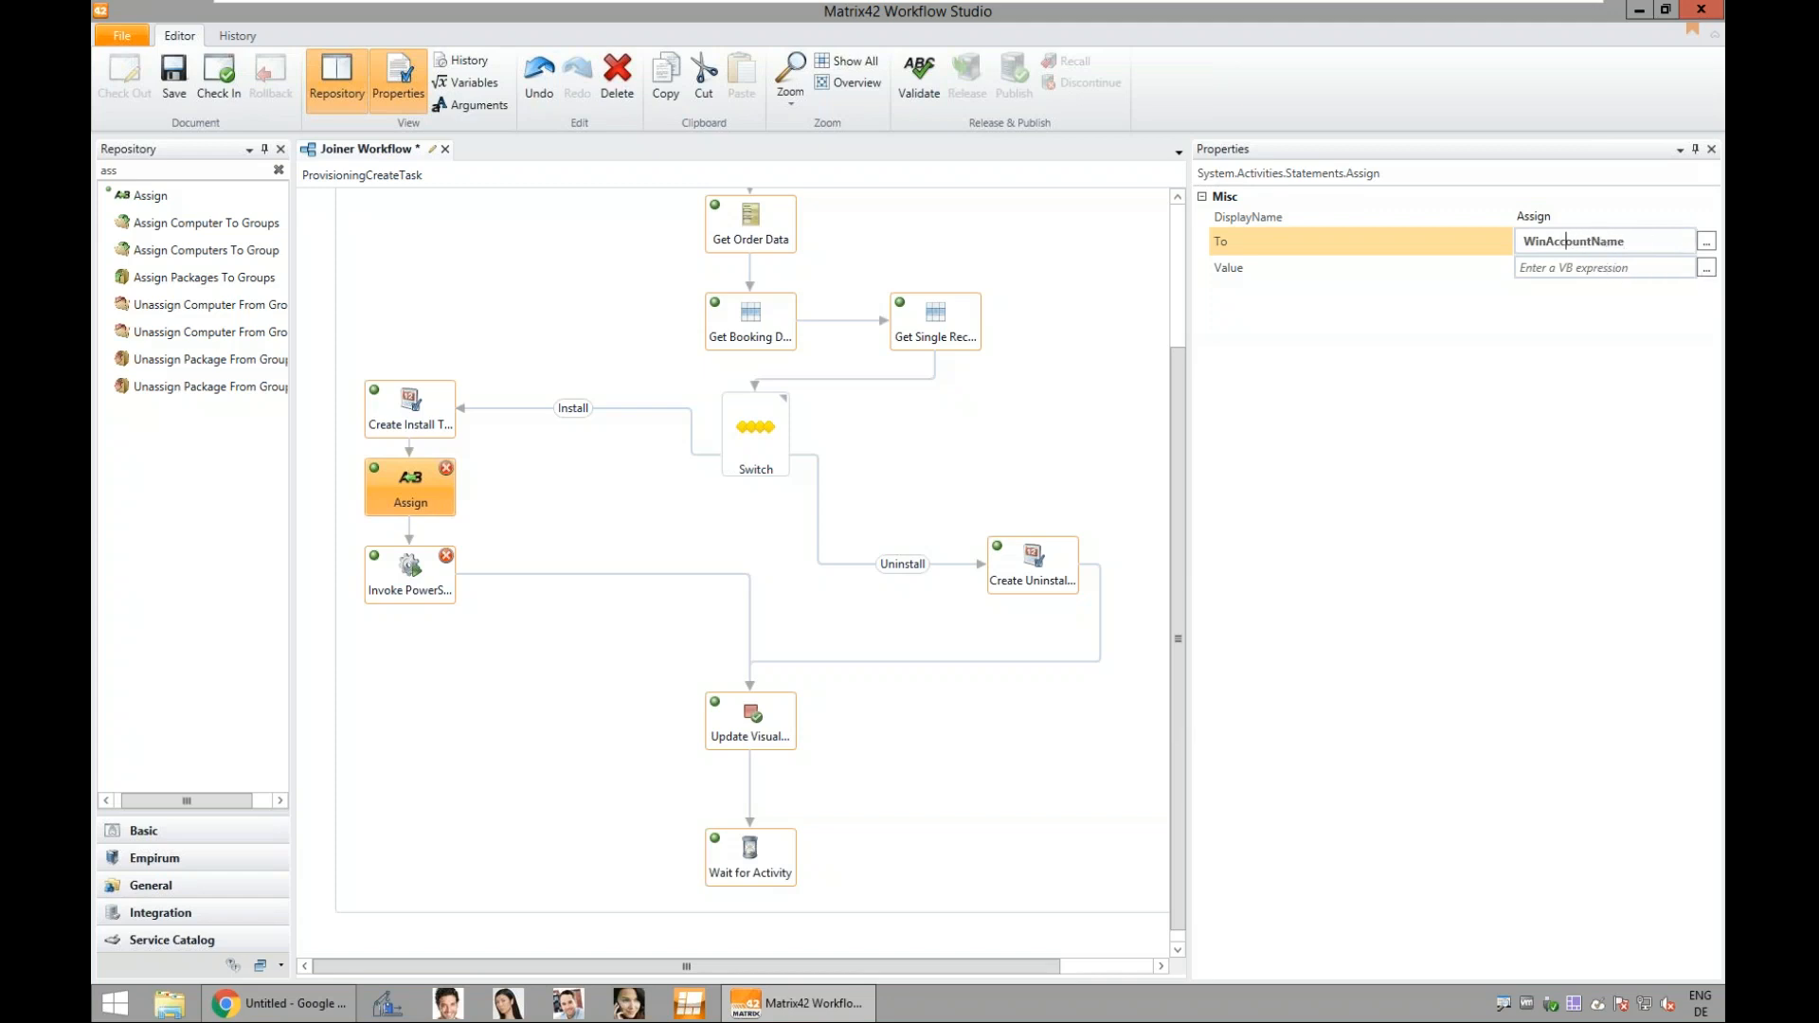
Step: Set the Assign activity's Value to the expression FirstName.Substring(0,1)+LastName
click(1628, 270)
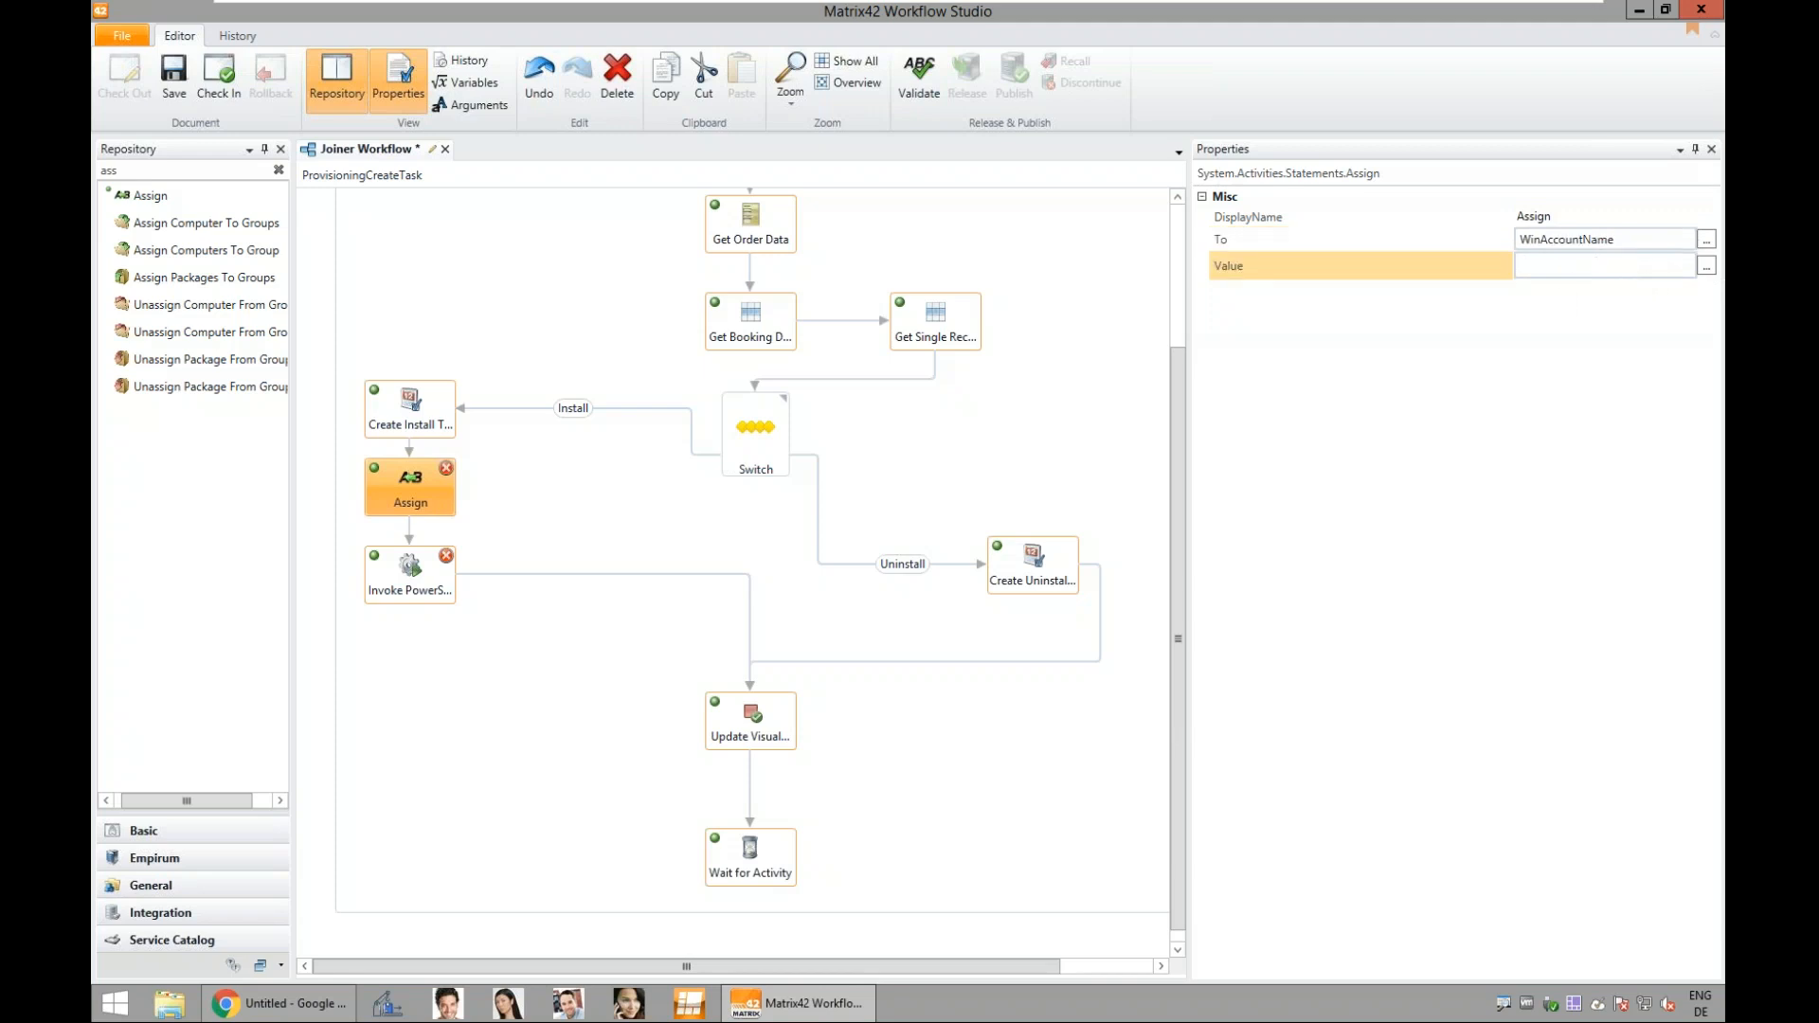
click(1706, 266)
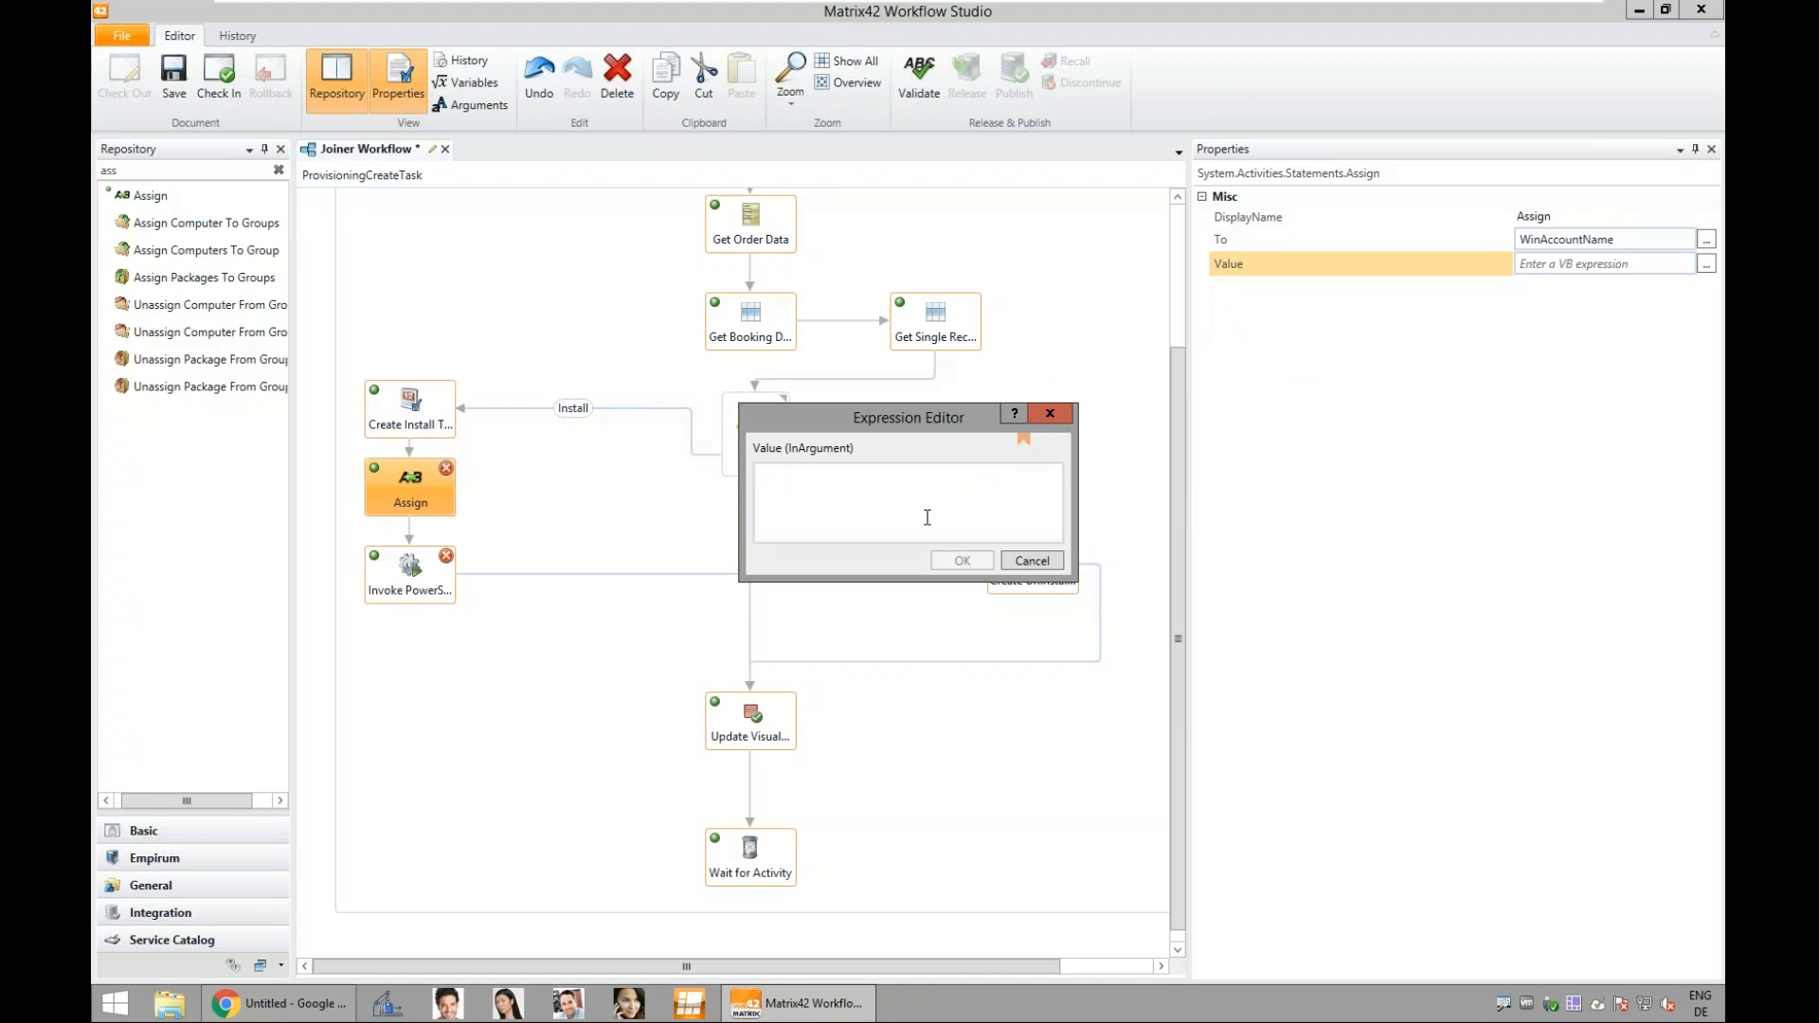
text(FirstName.Substring(0,1))
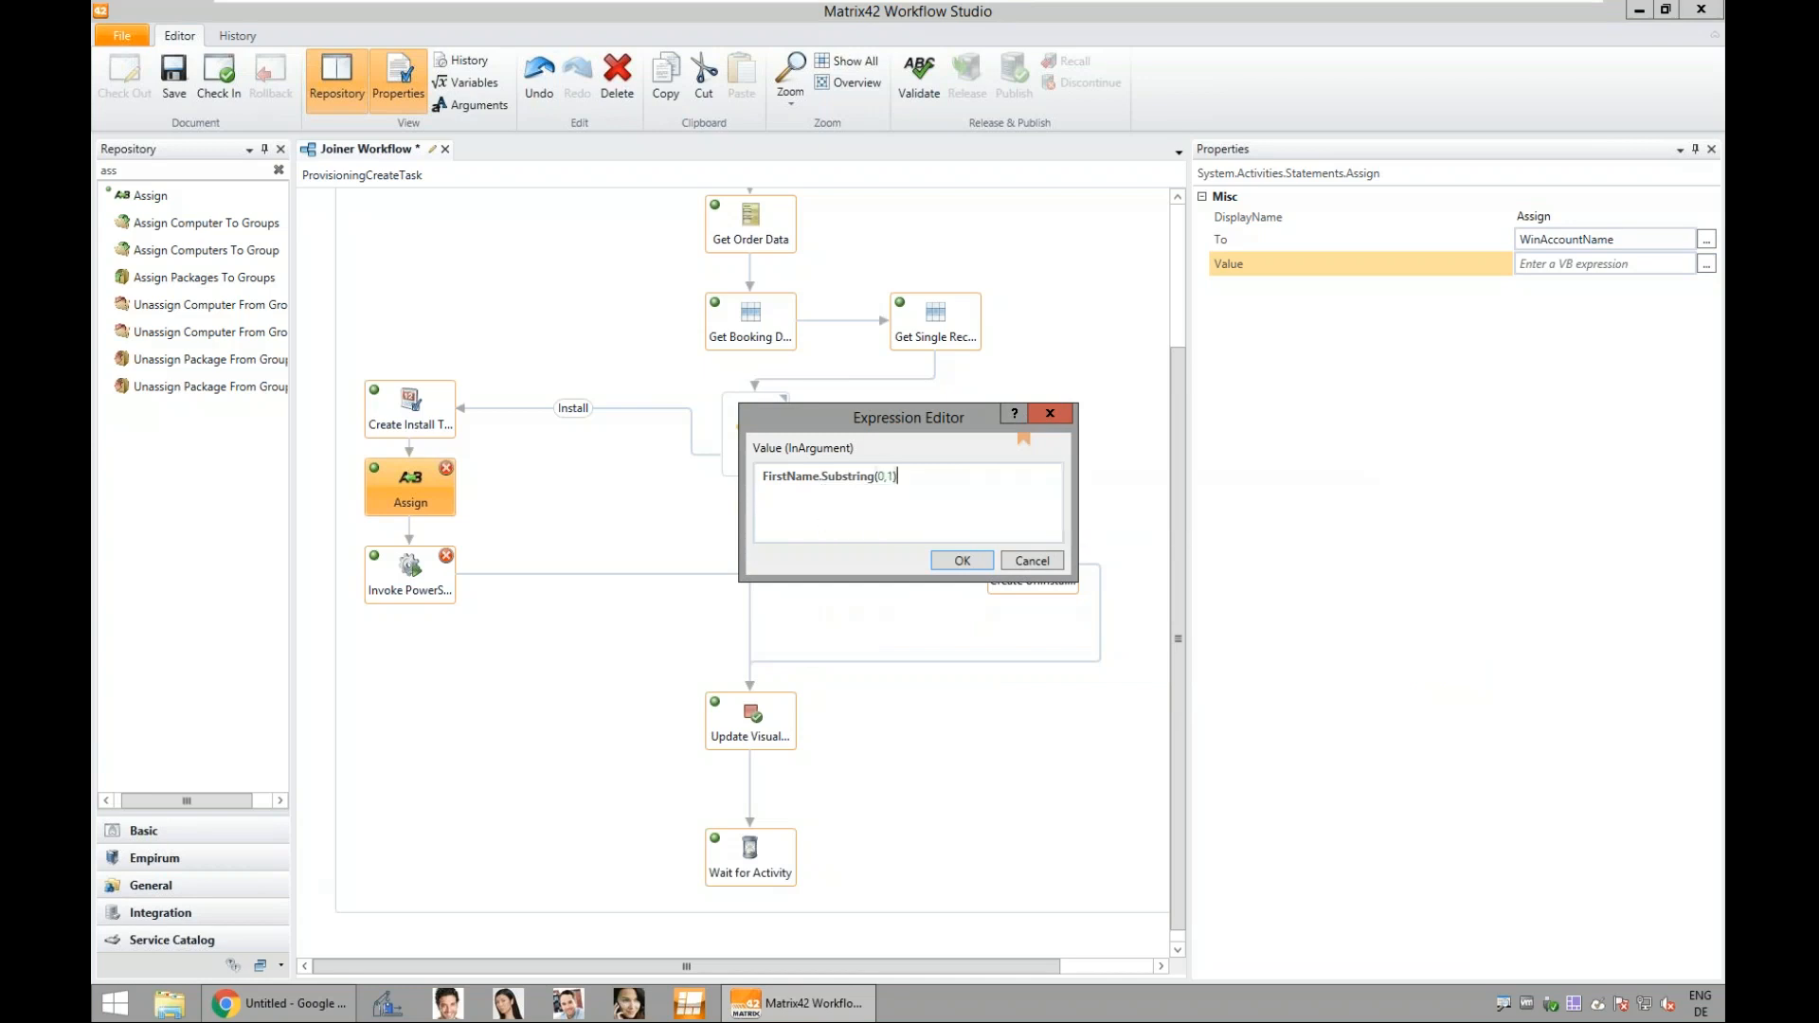
text(+LastName)
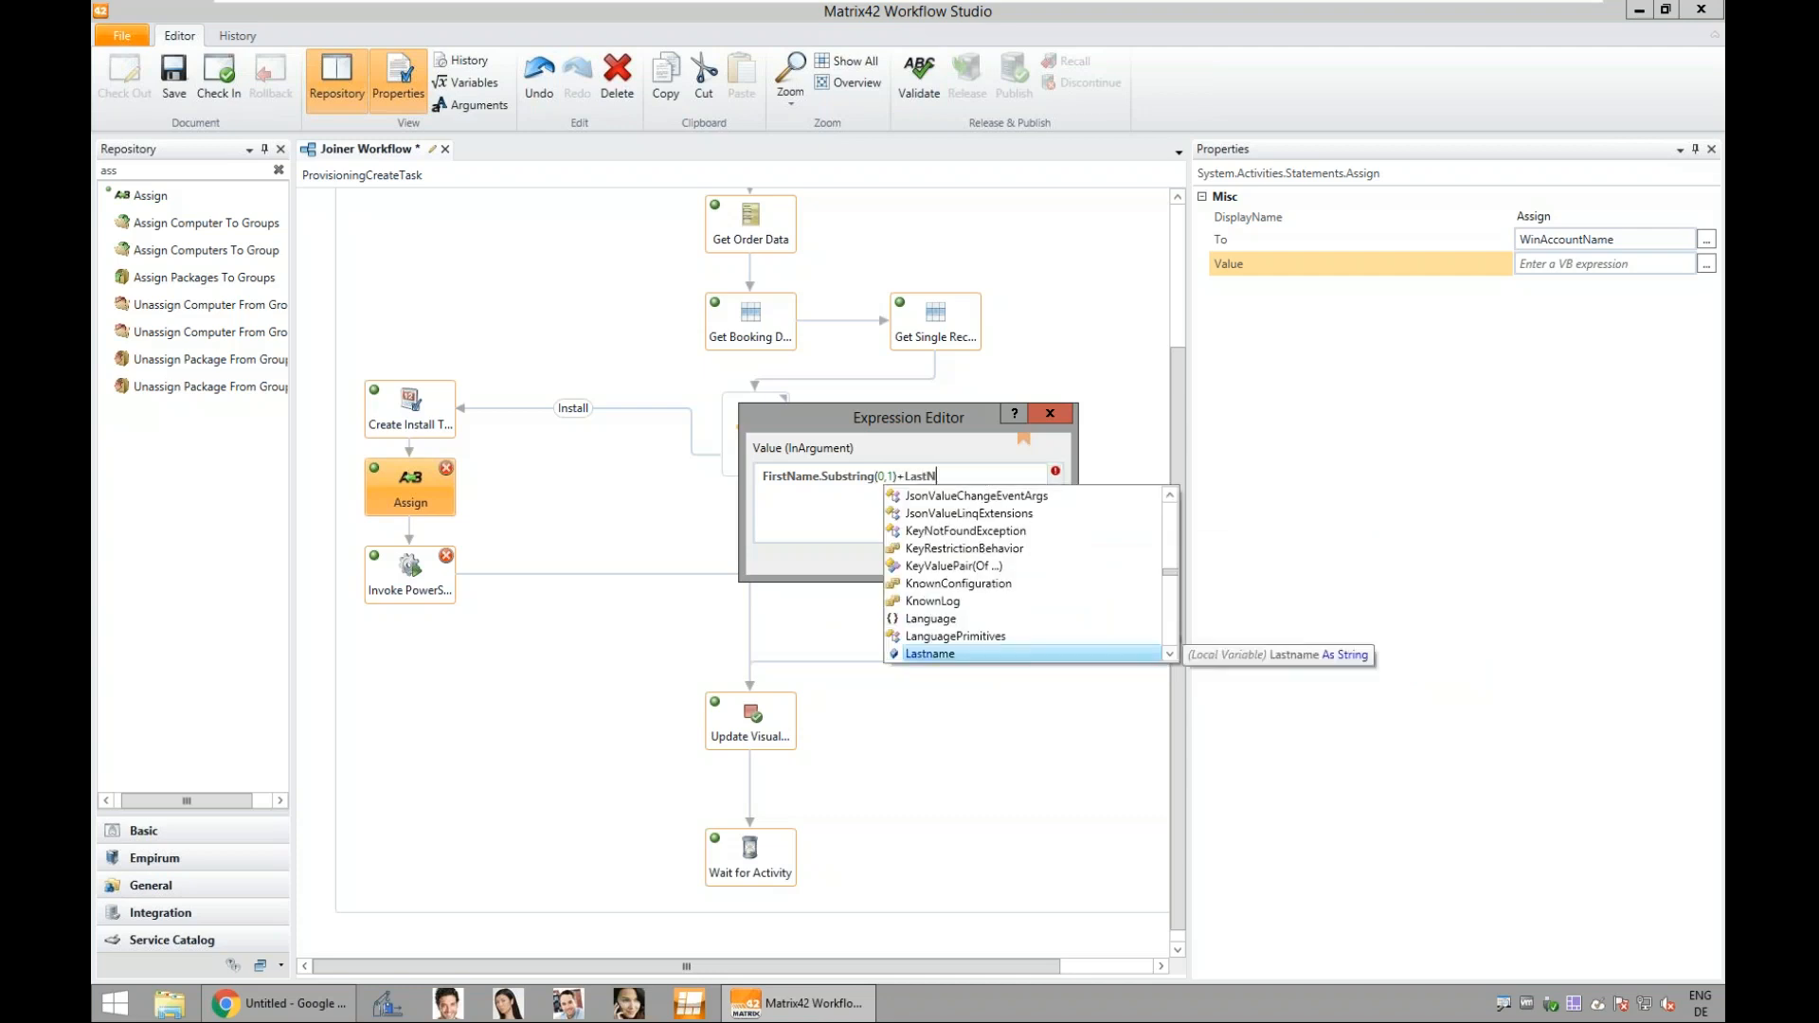
click(836, 529)
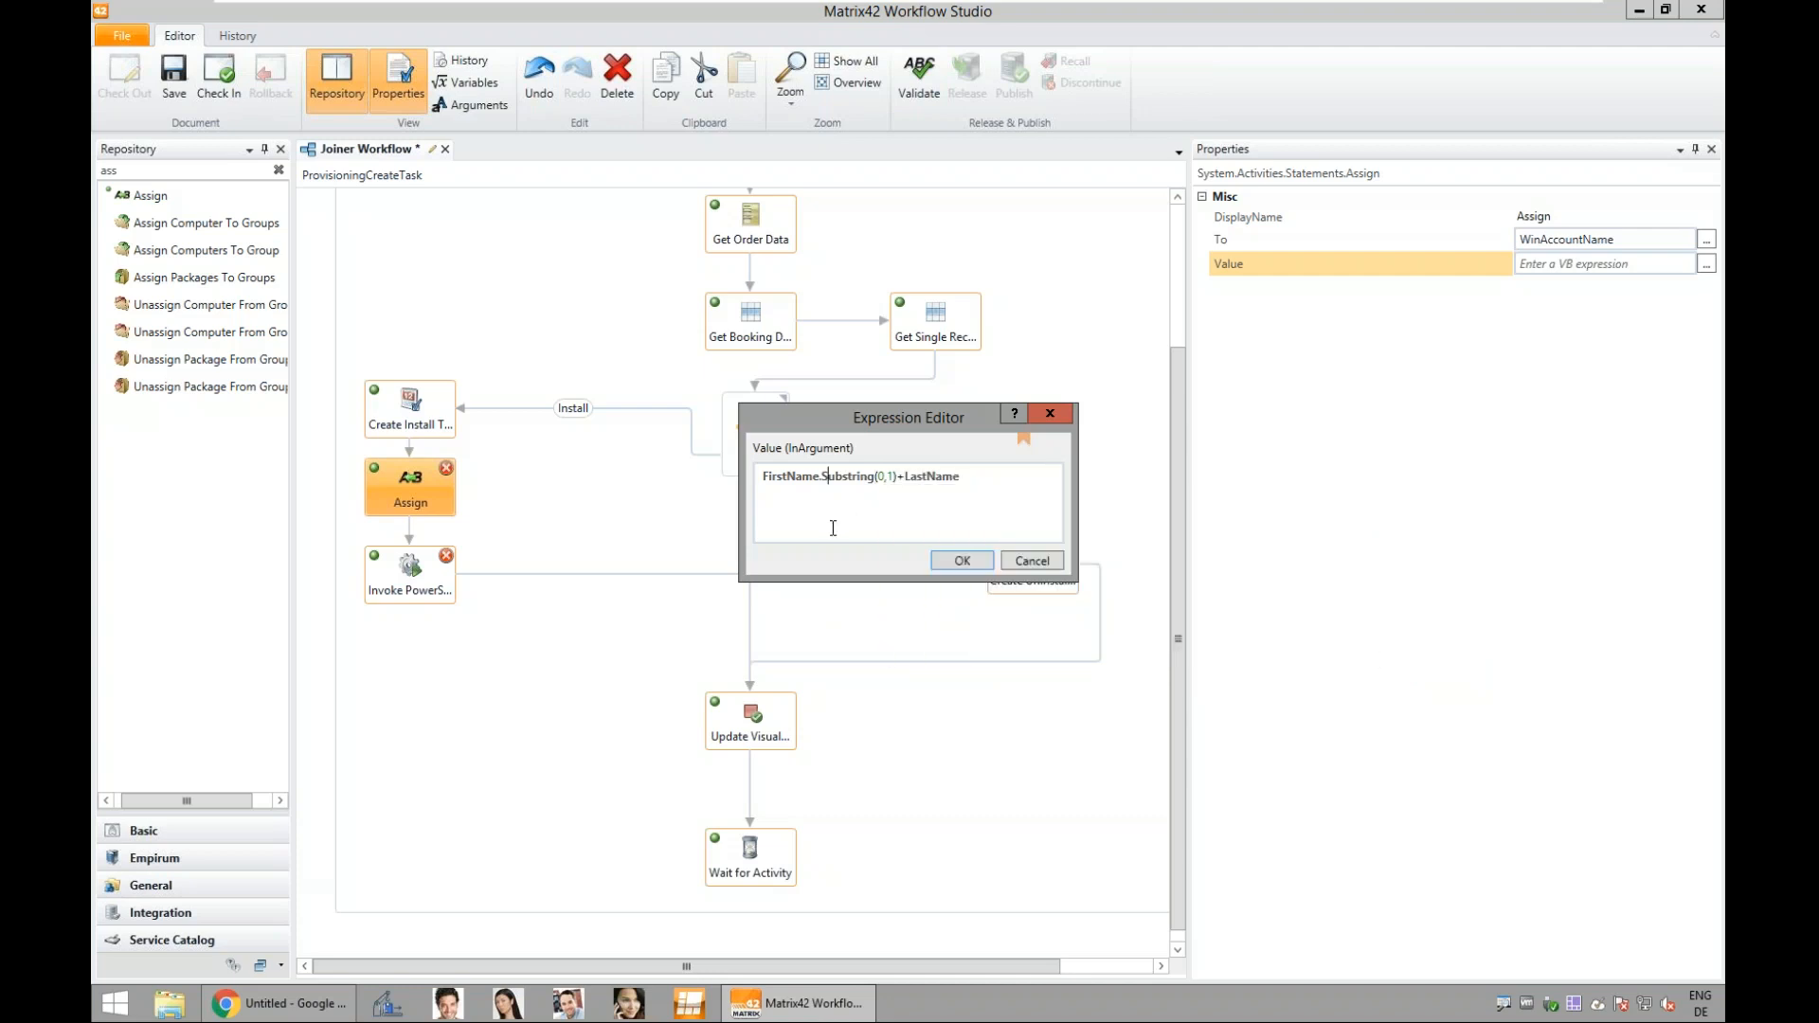
click(967, 563)
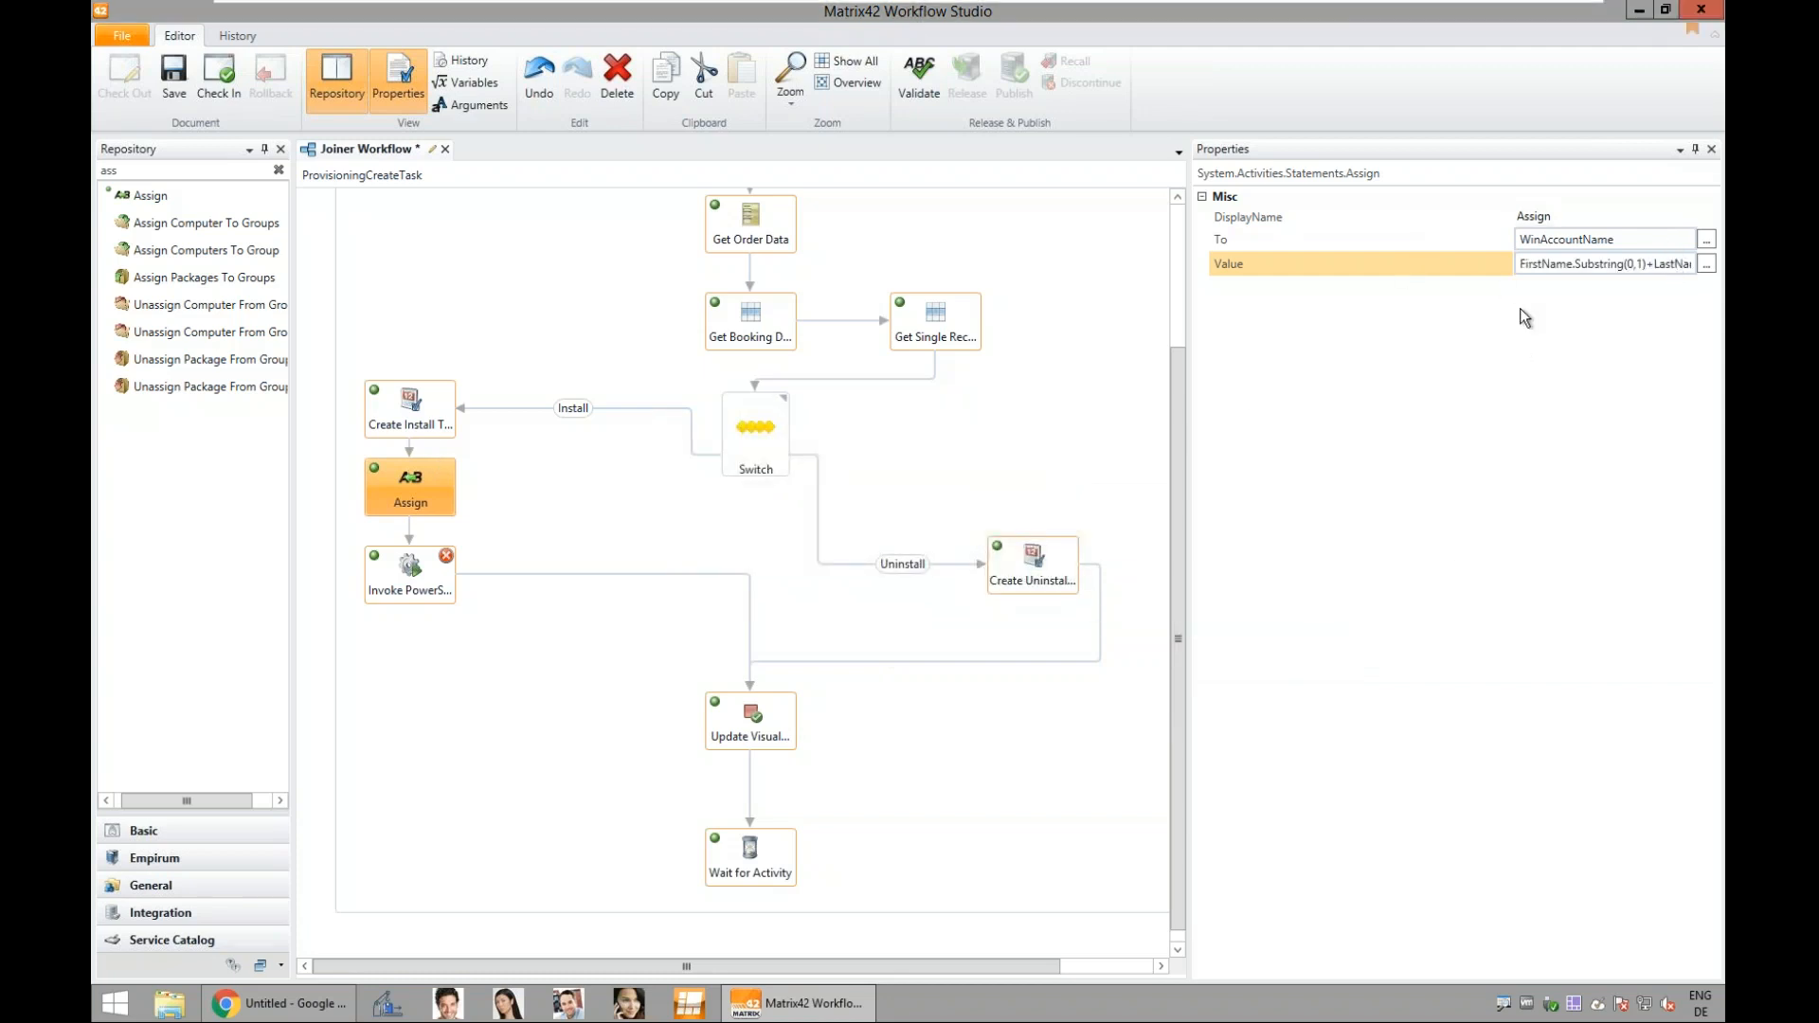
Step: Paste the New-ADUser script, with its Firstname, Lastname and WinAccountName parameters and account password, as the script of the Invoke PowerShell activity
click(422, 576)
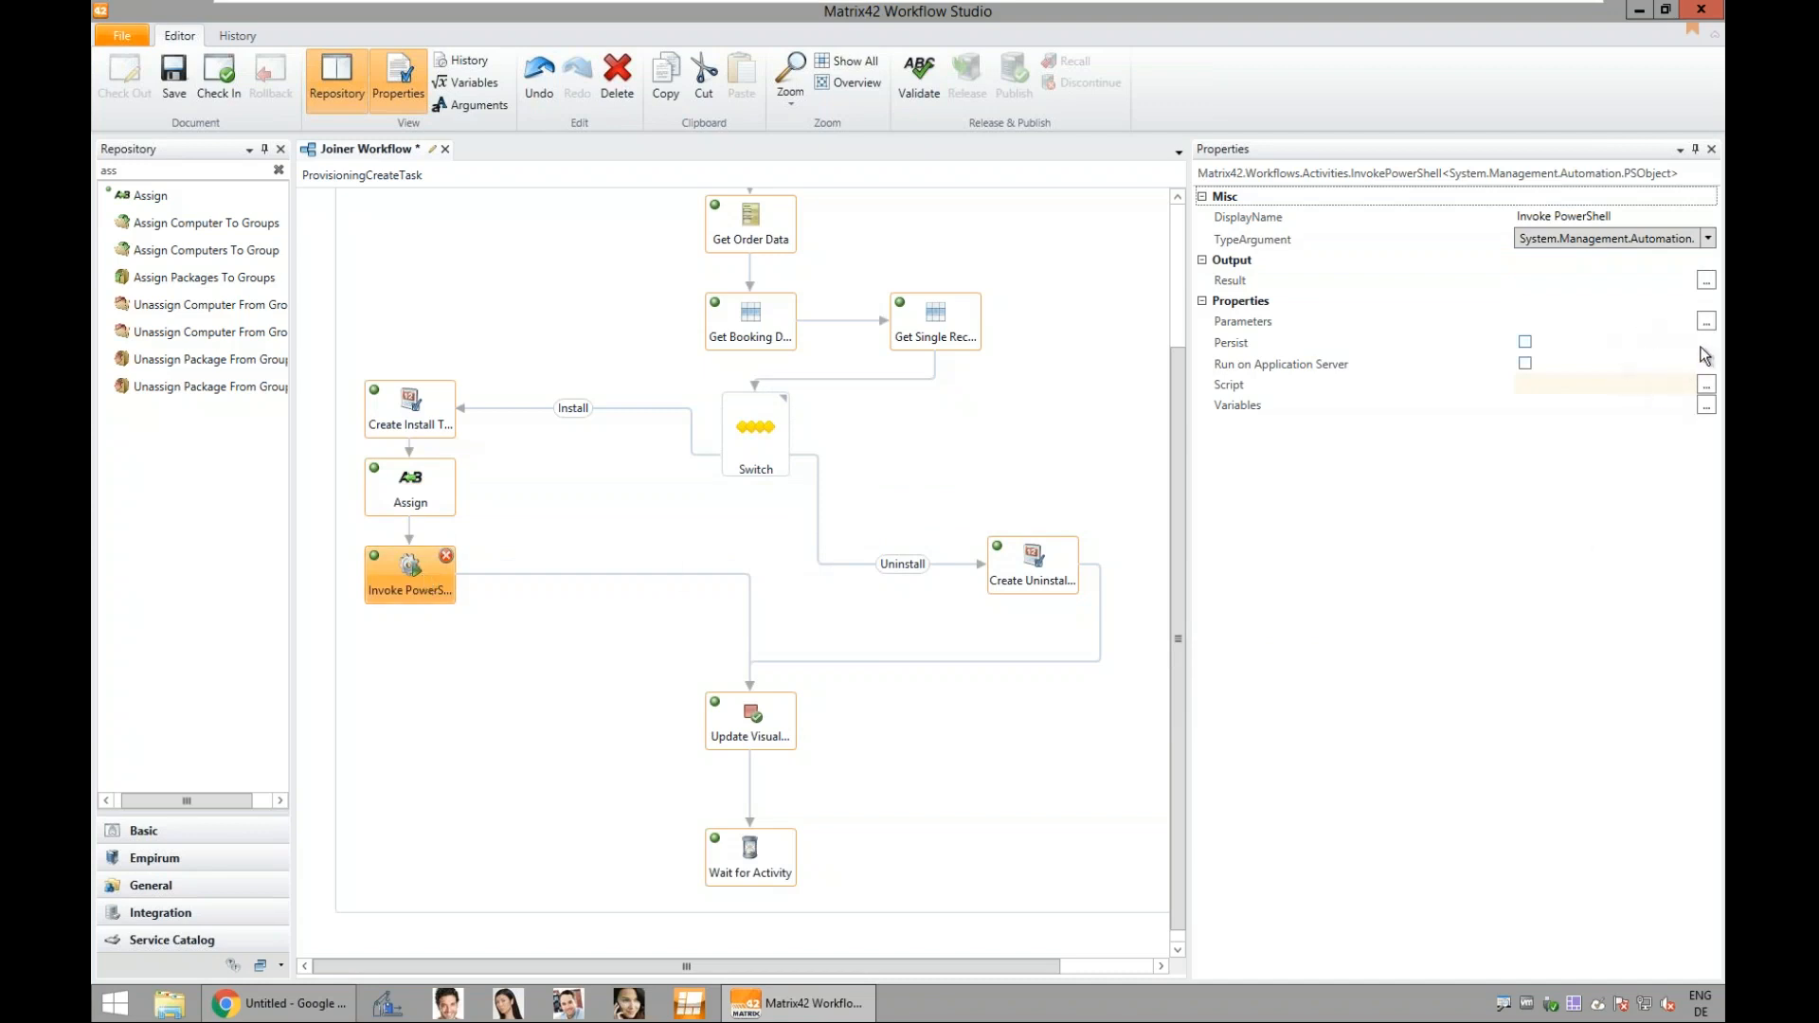
click(1701, 385)
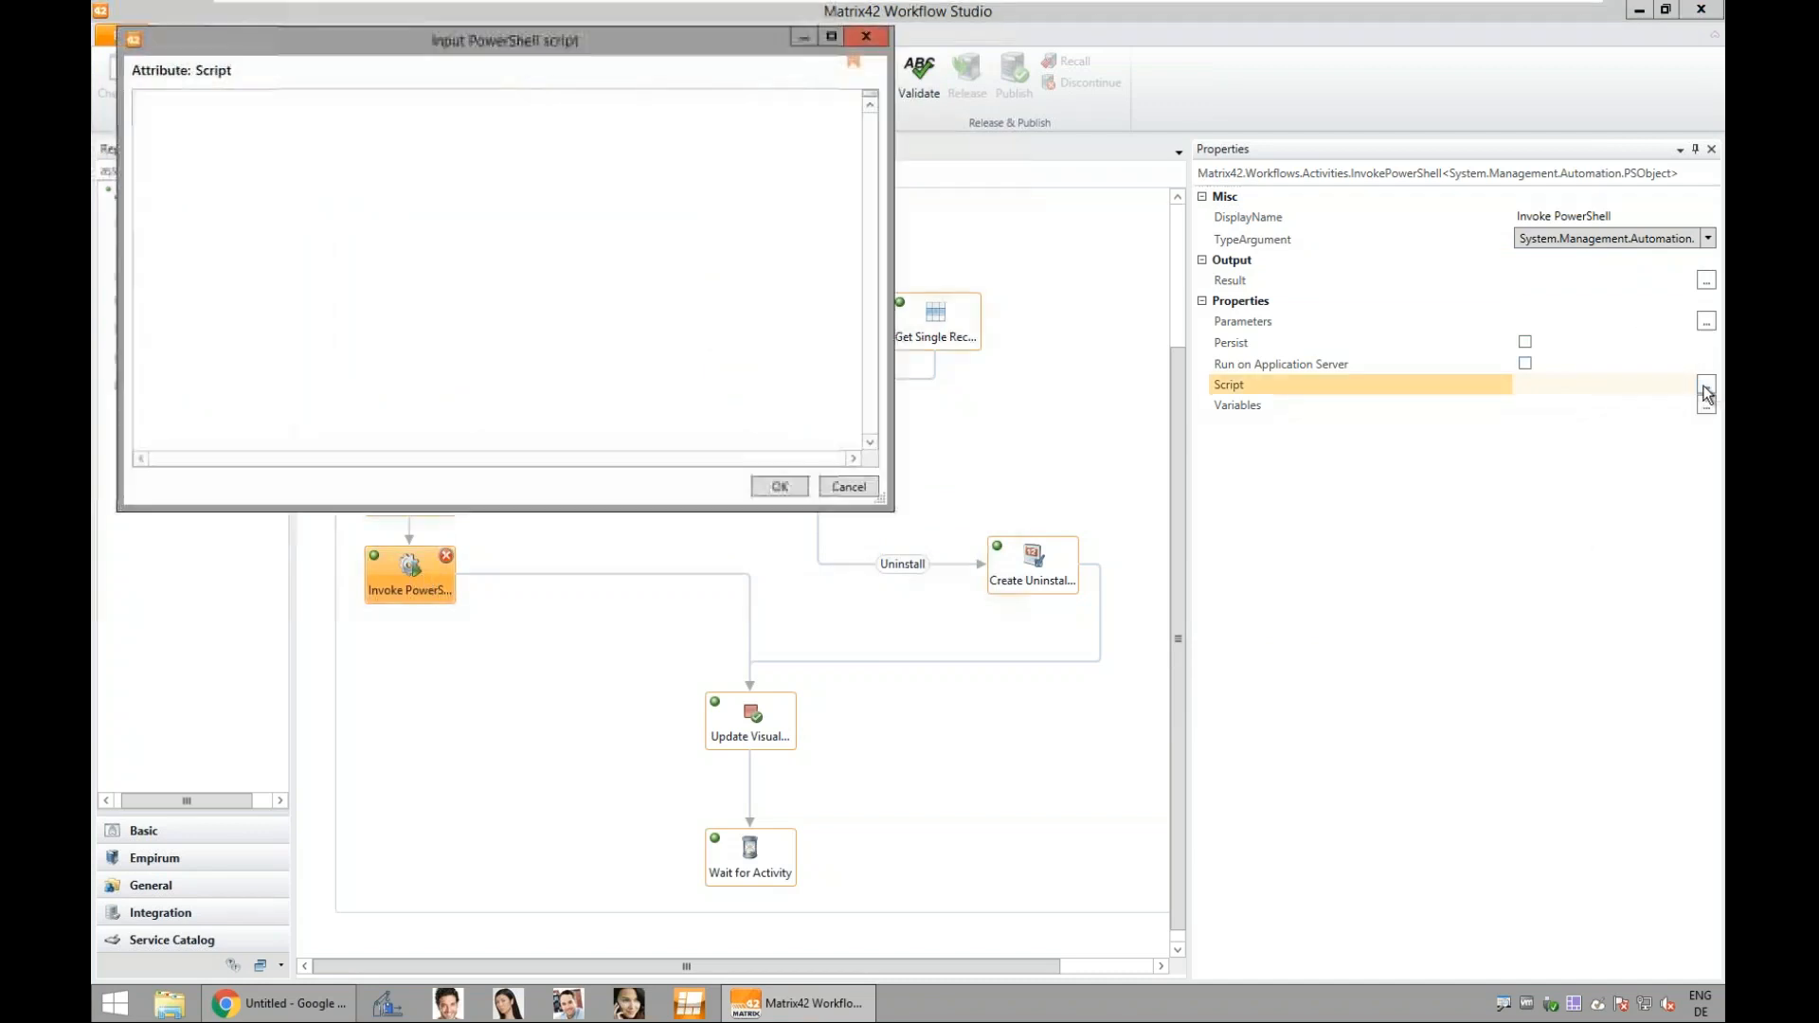
drag(640, 55, 861, 300)
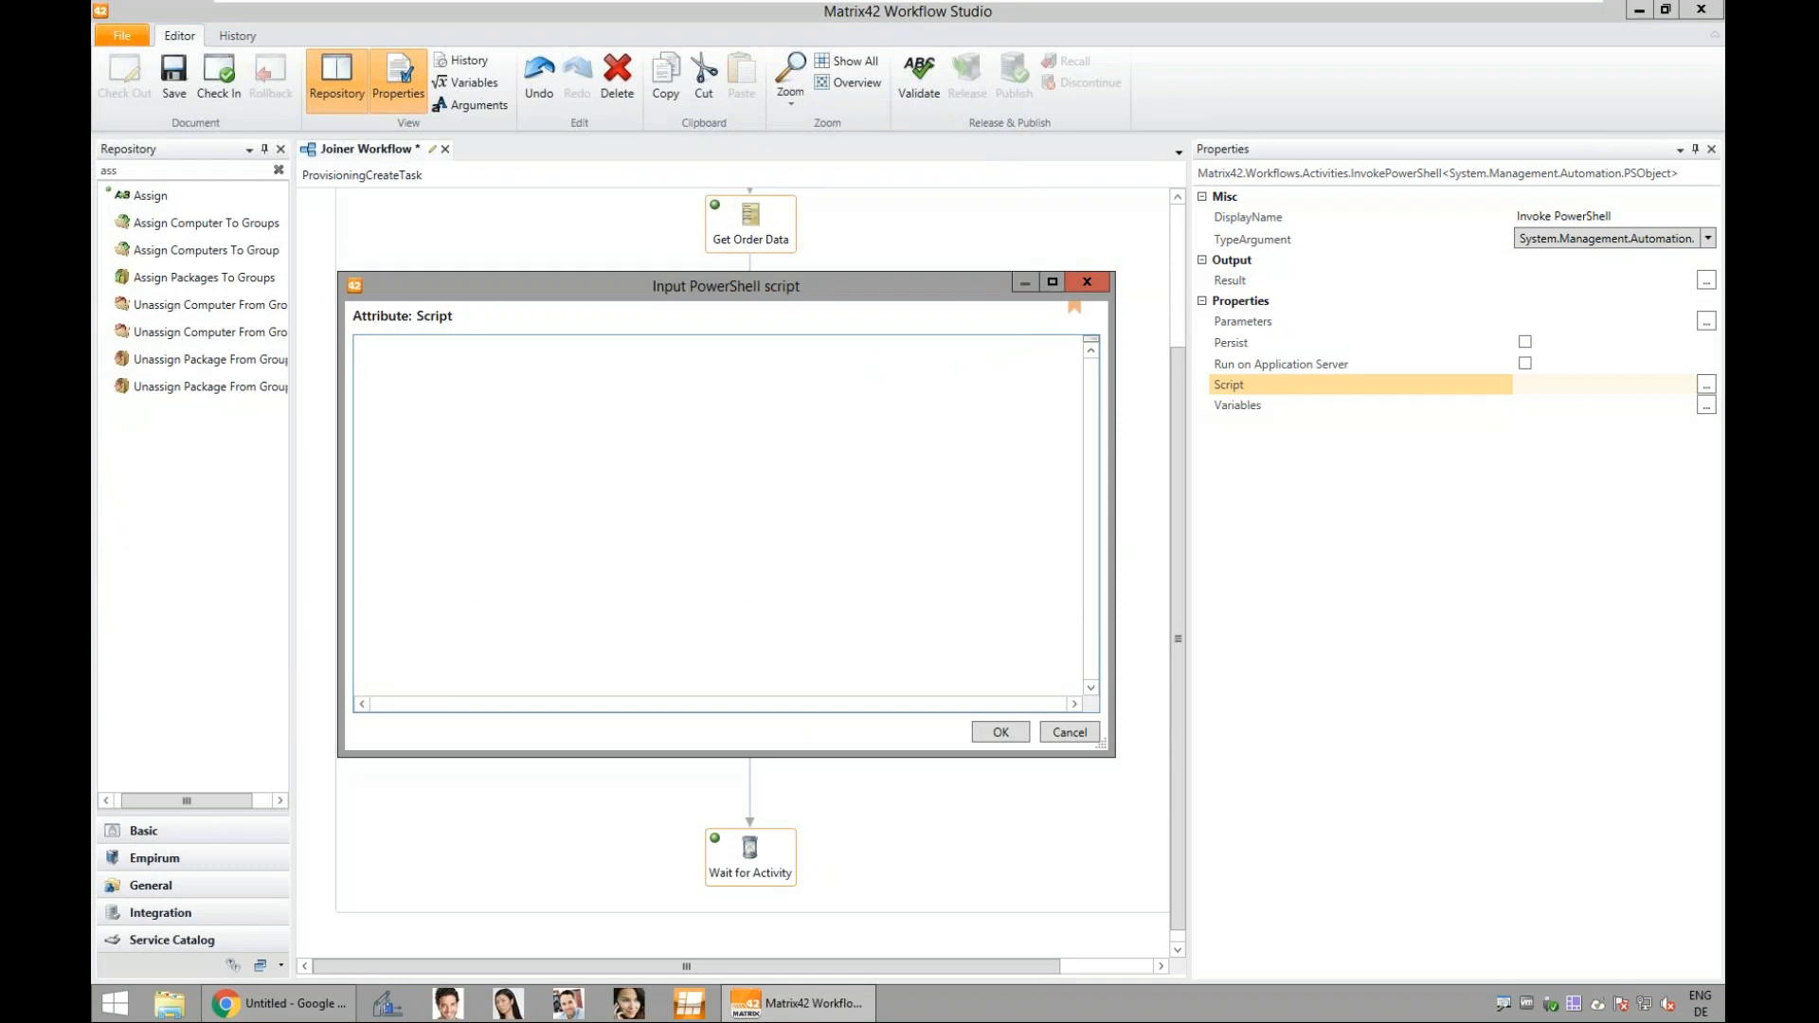
click(373, 343)
key(ctrl+v)
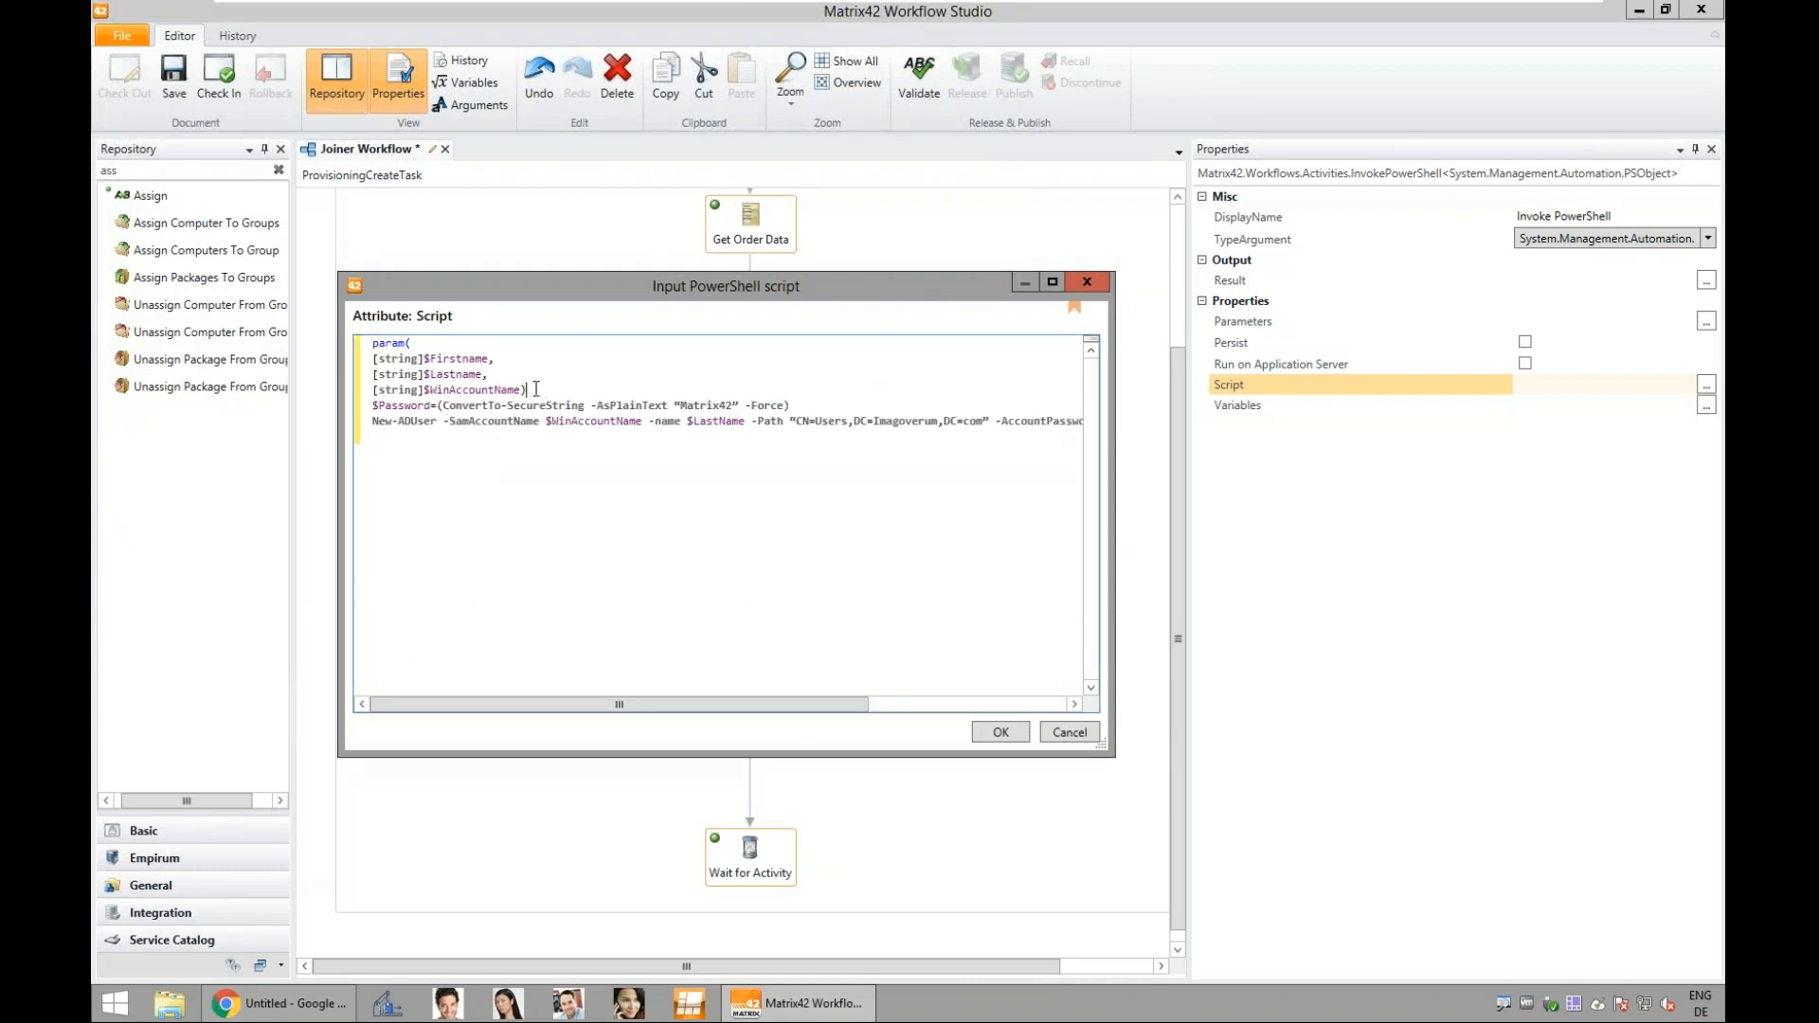
Step: Separate the param block, password line and New-ADUser command with blank lines, and widen the script window to show the whole command
key(Return)
key(Return)
drag(527, 389, 330, 347)
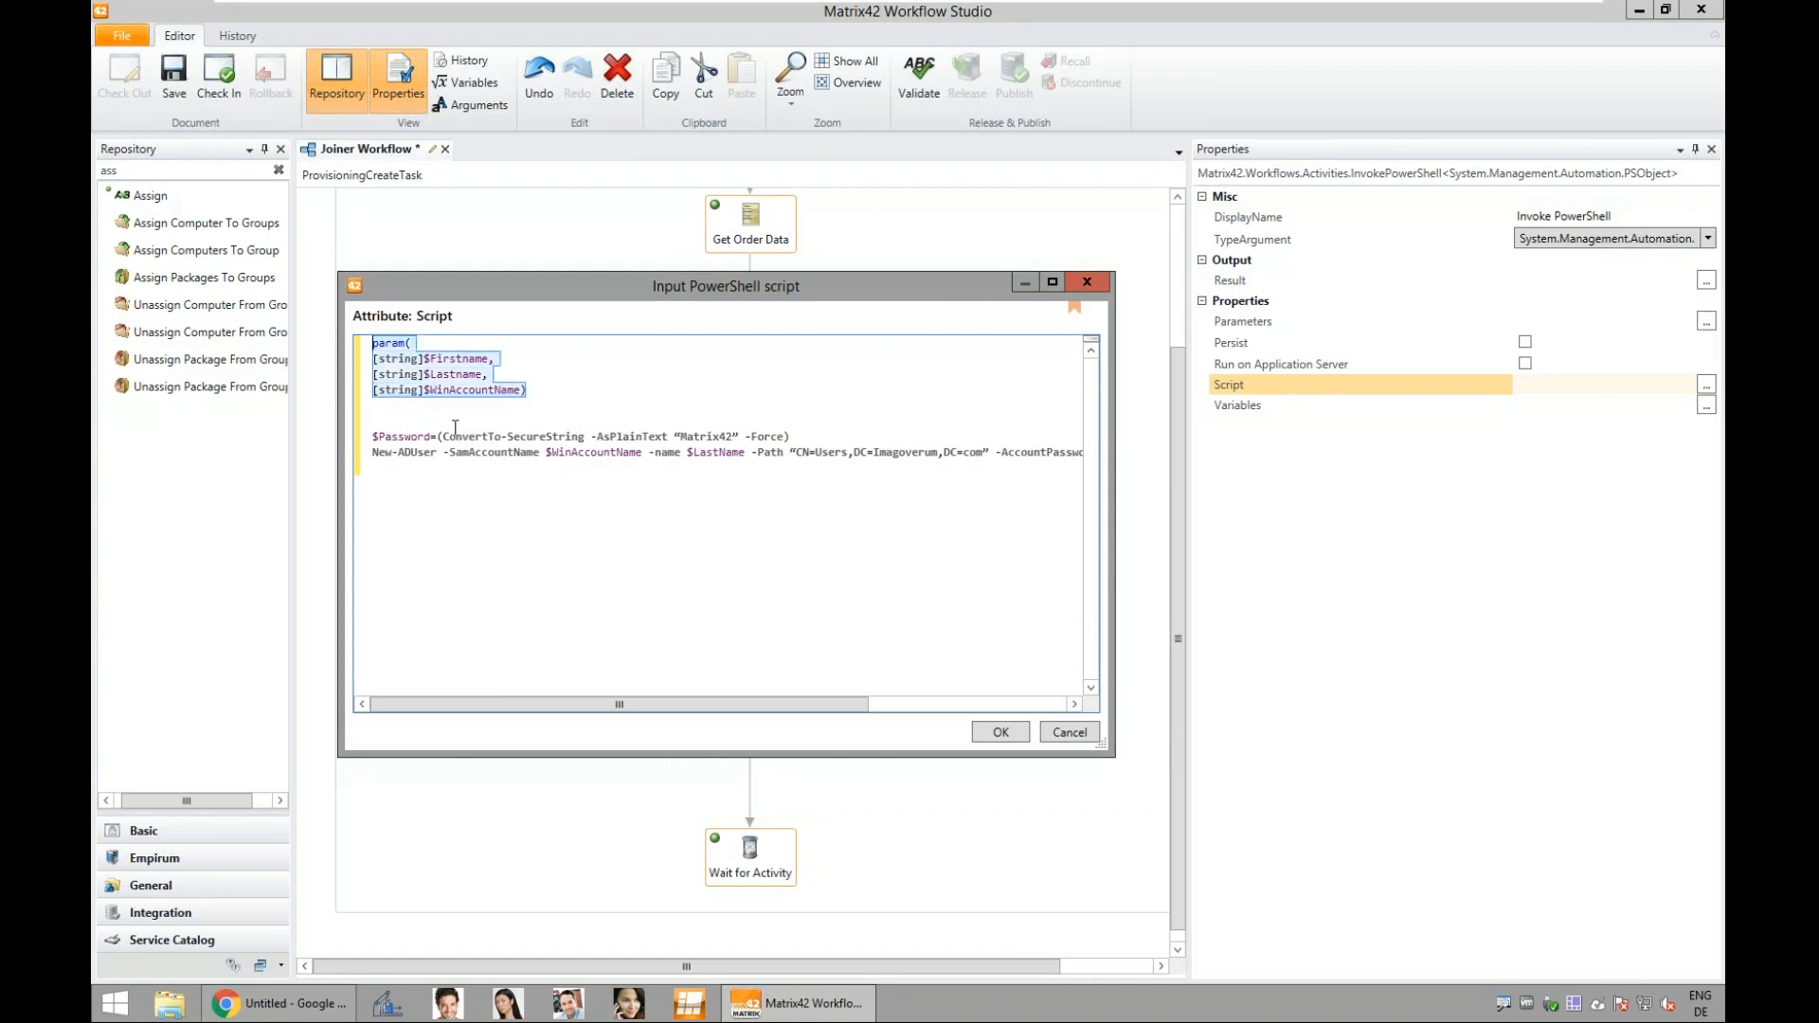
click(637, 403)
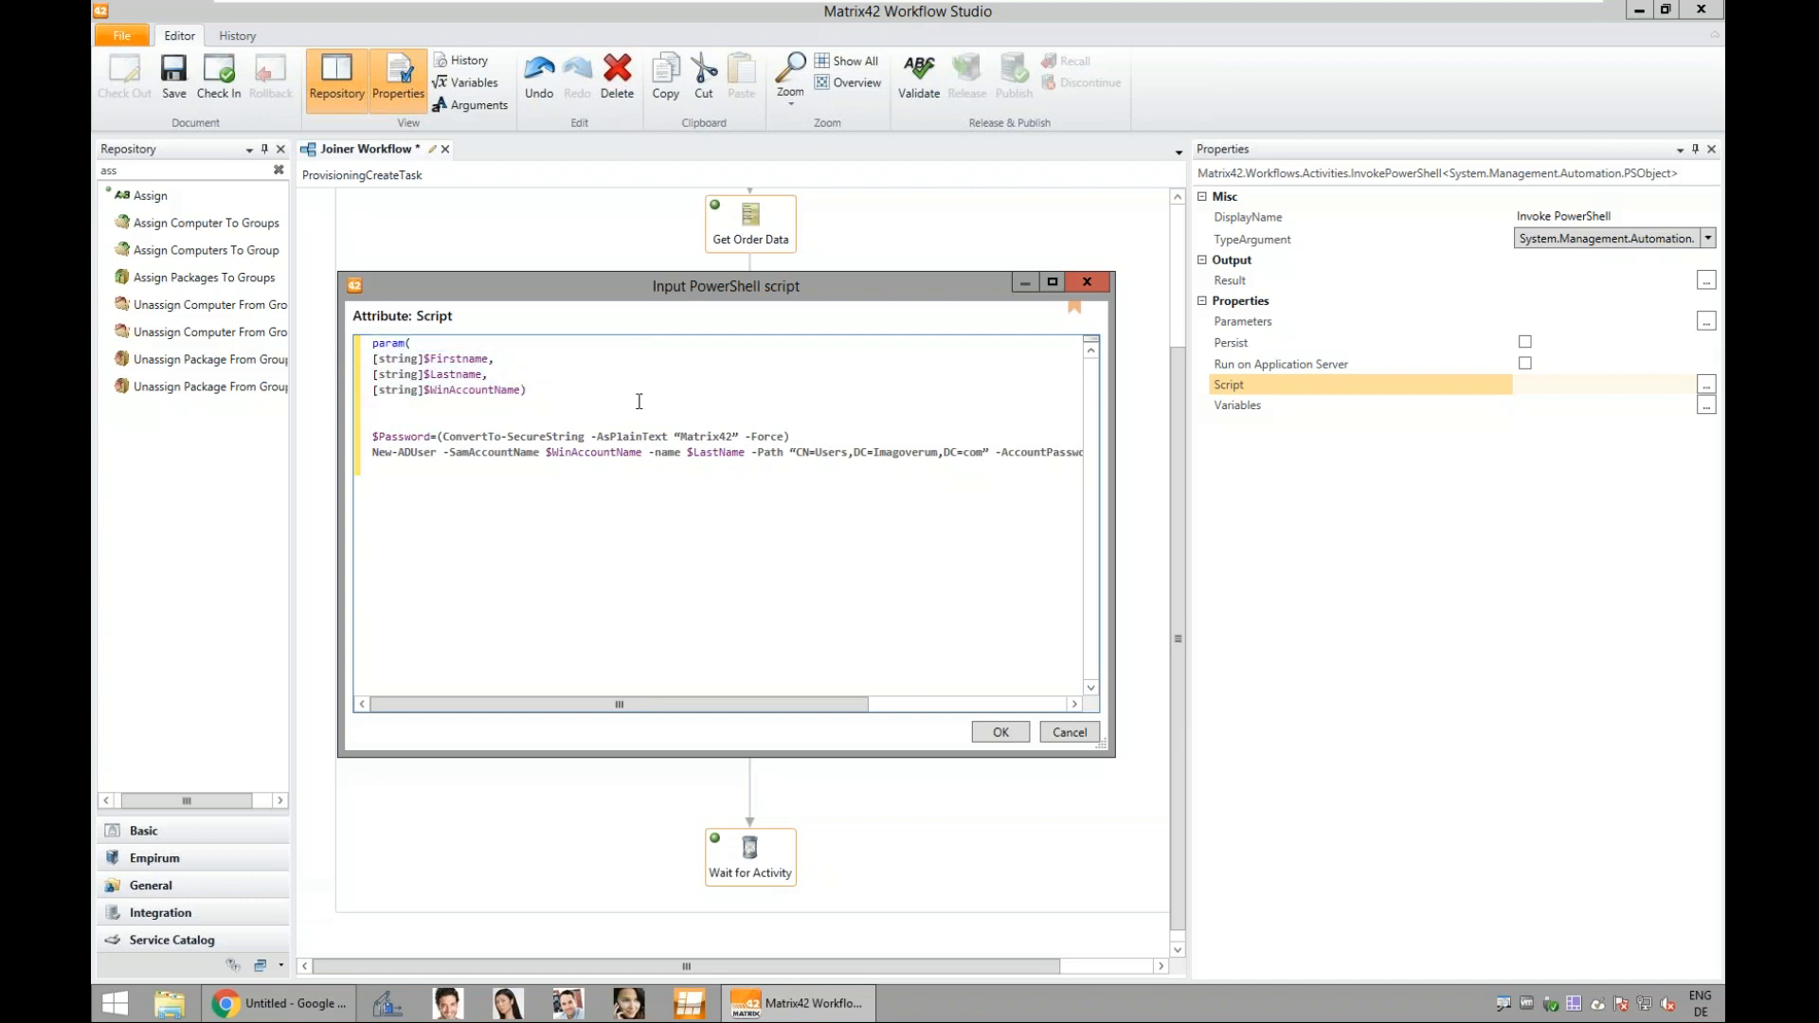
click(834, 438)
key(Return)
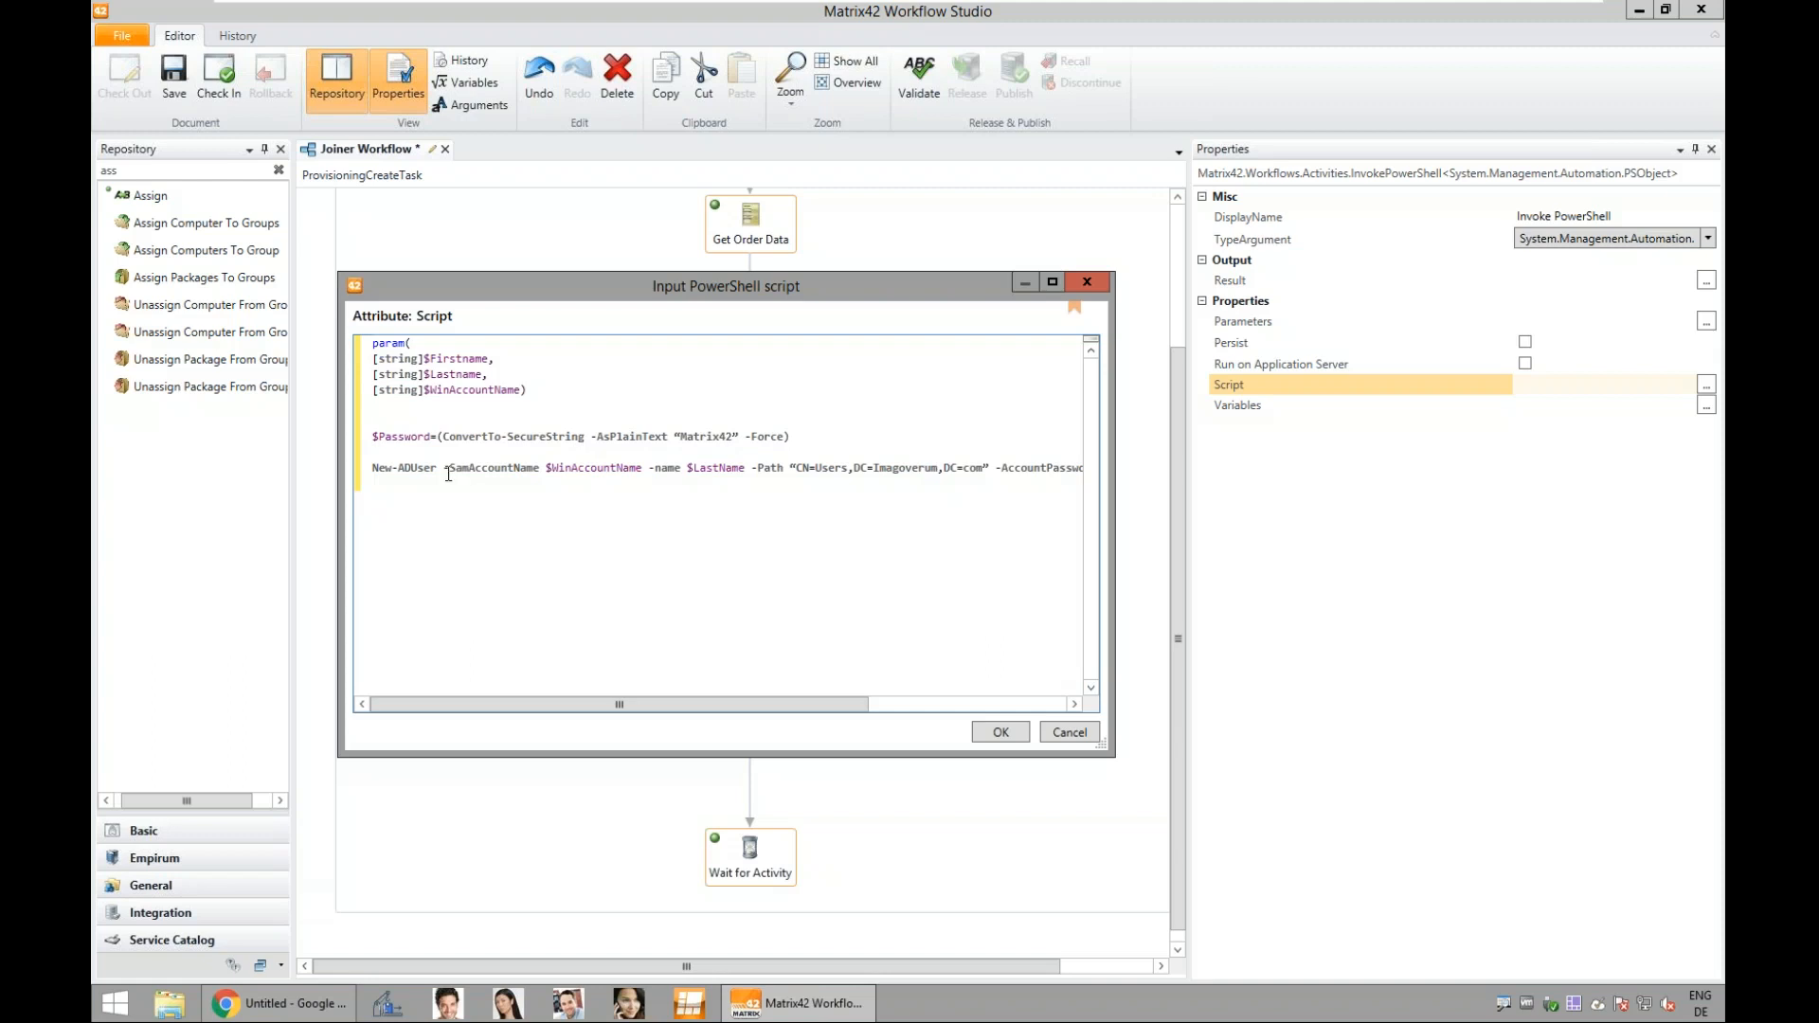
drag(1094, 748, 1459, 796)
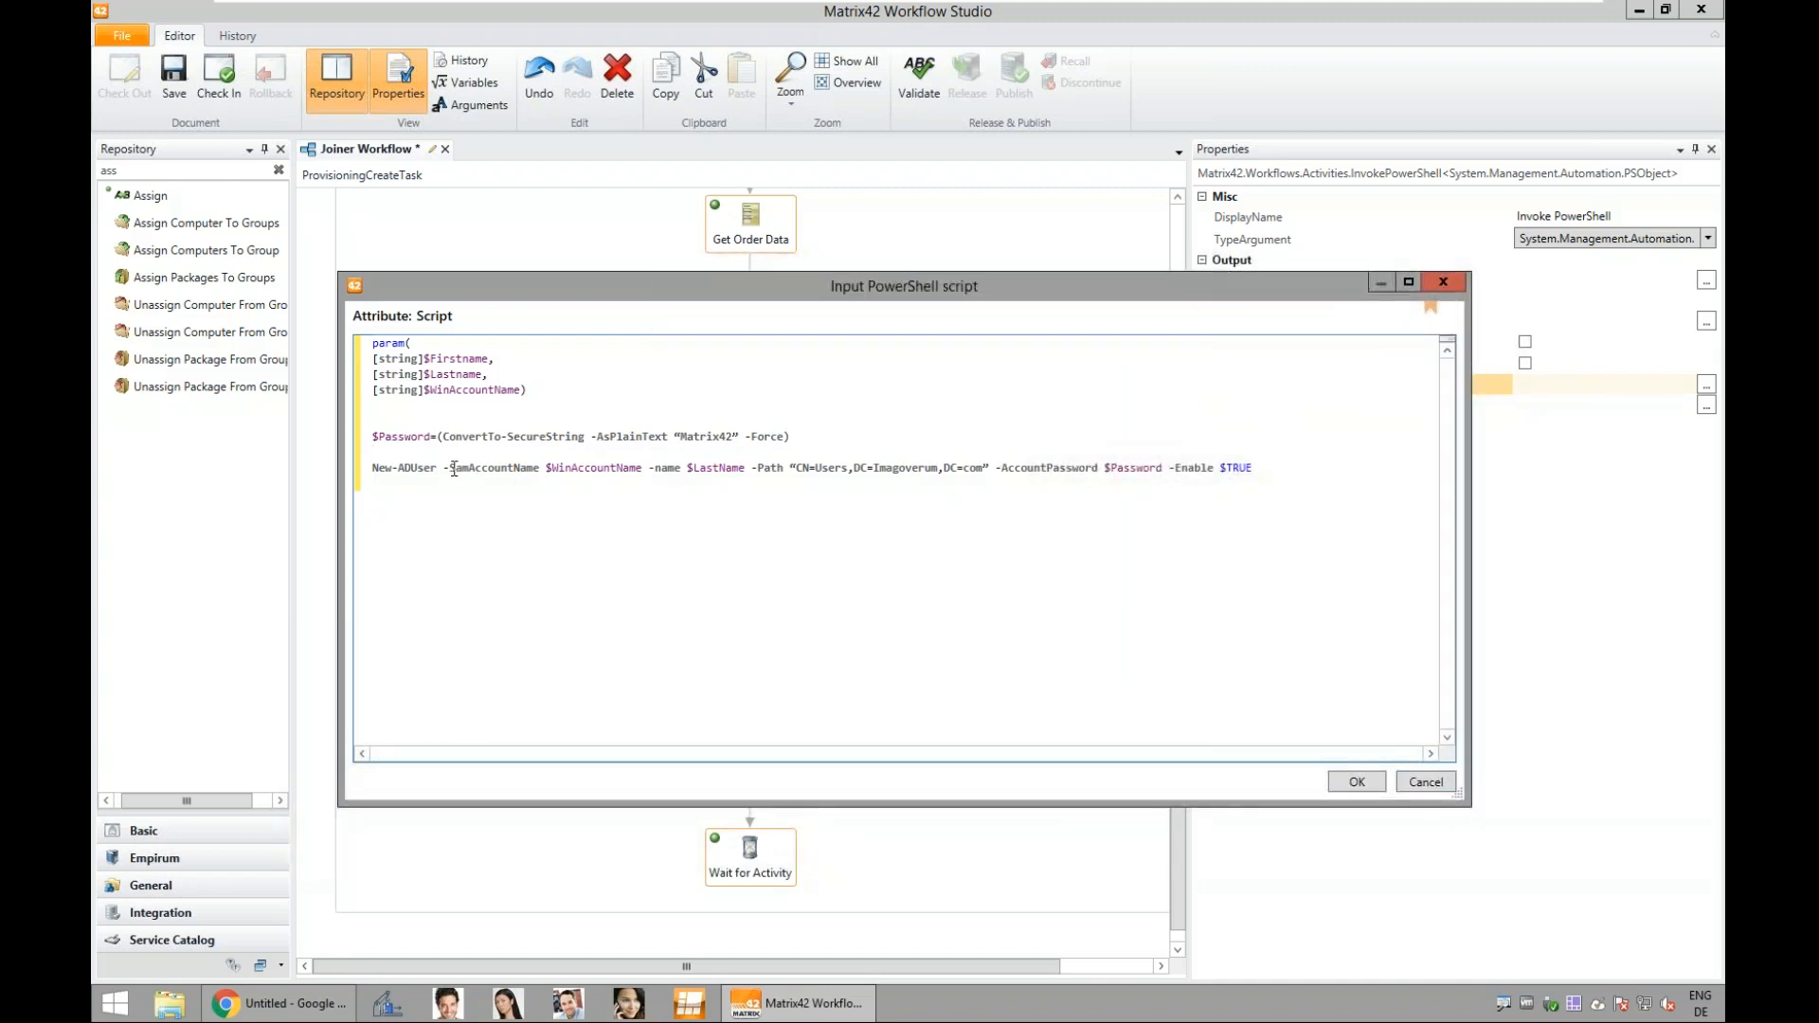
drag(444, 467, 624, 470)
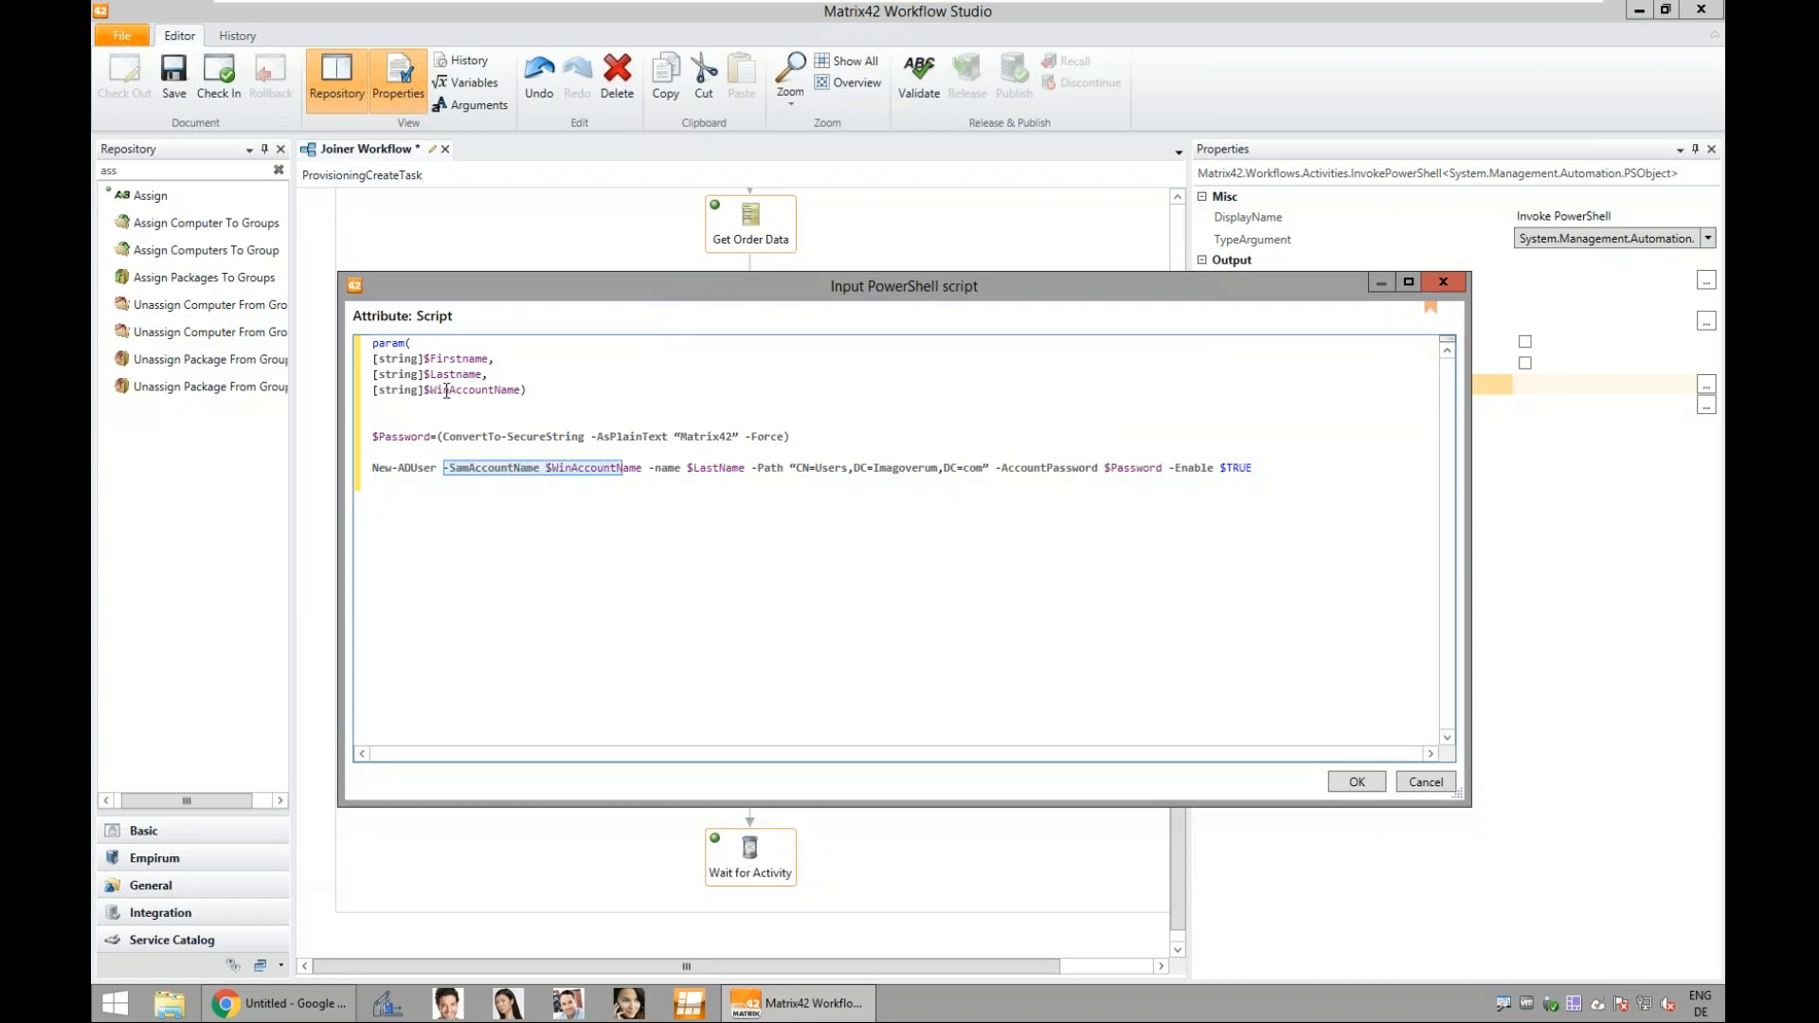
Step: Close the Word document containing the Import-Module and Add-WindowsFeature notes and return to the PowerShell script
click(607, 513)
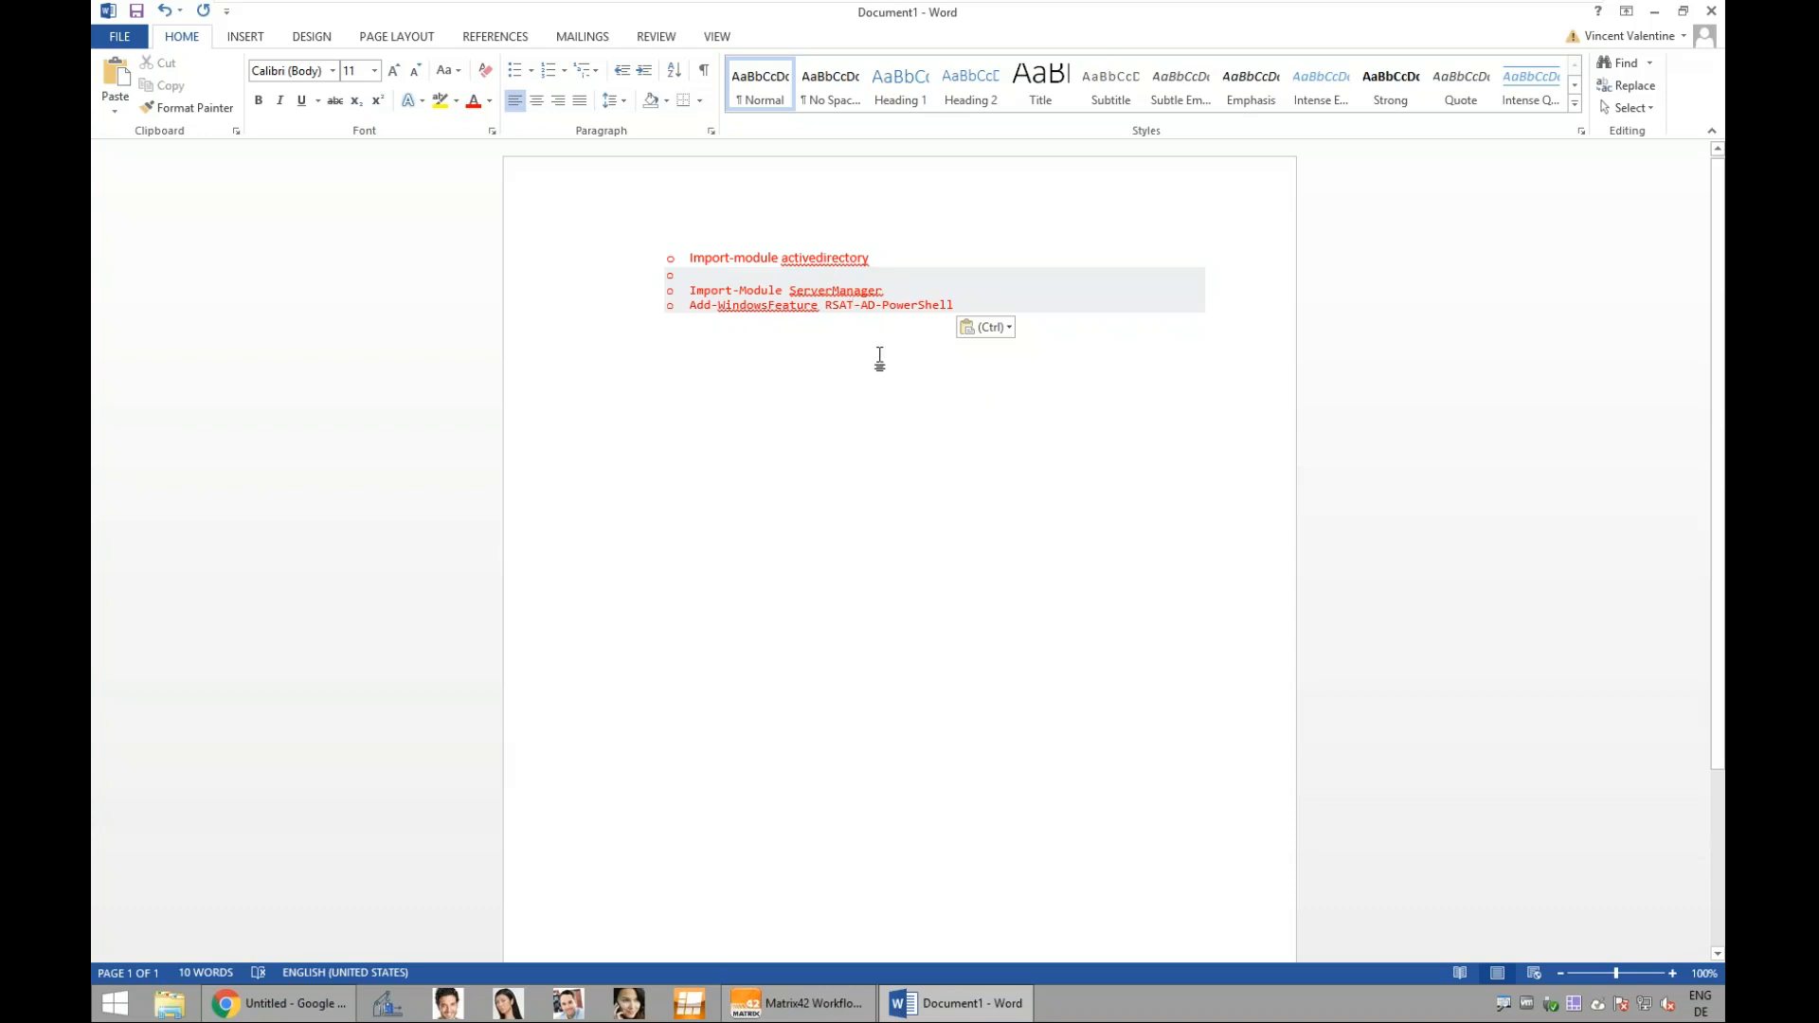
click(1714, 9)
click(914, 543)
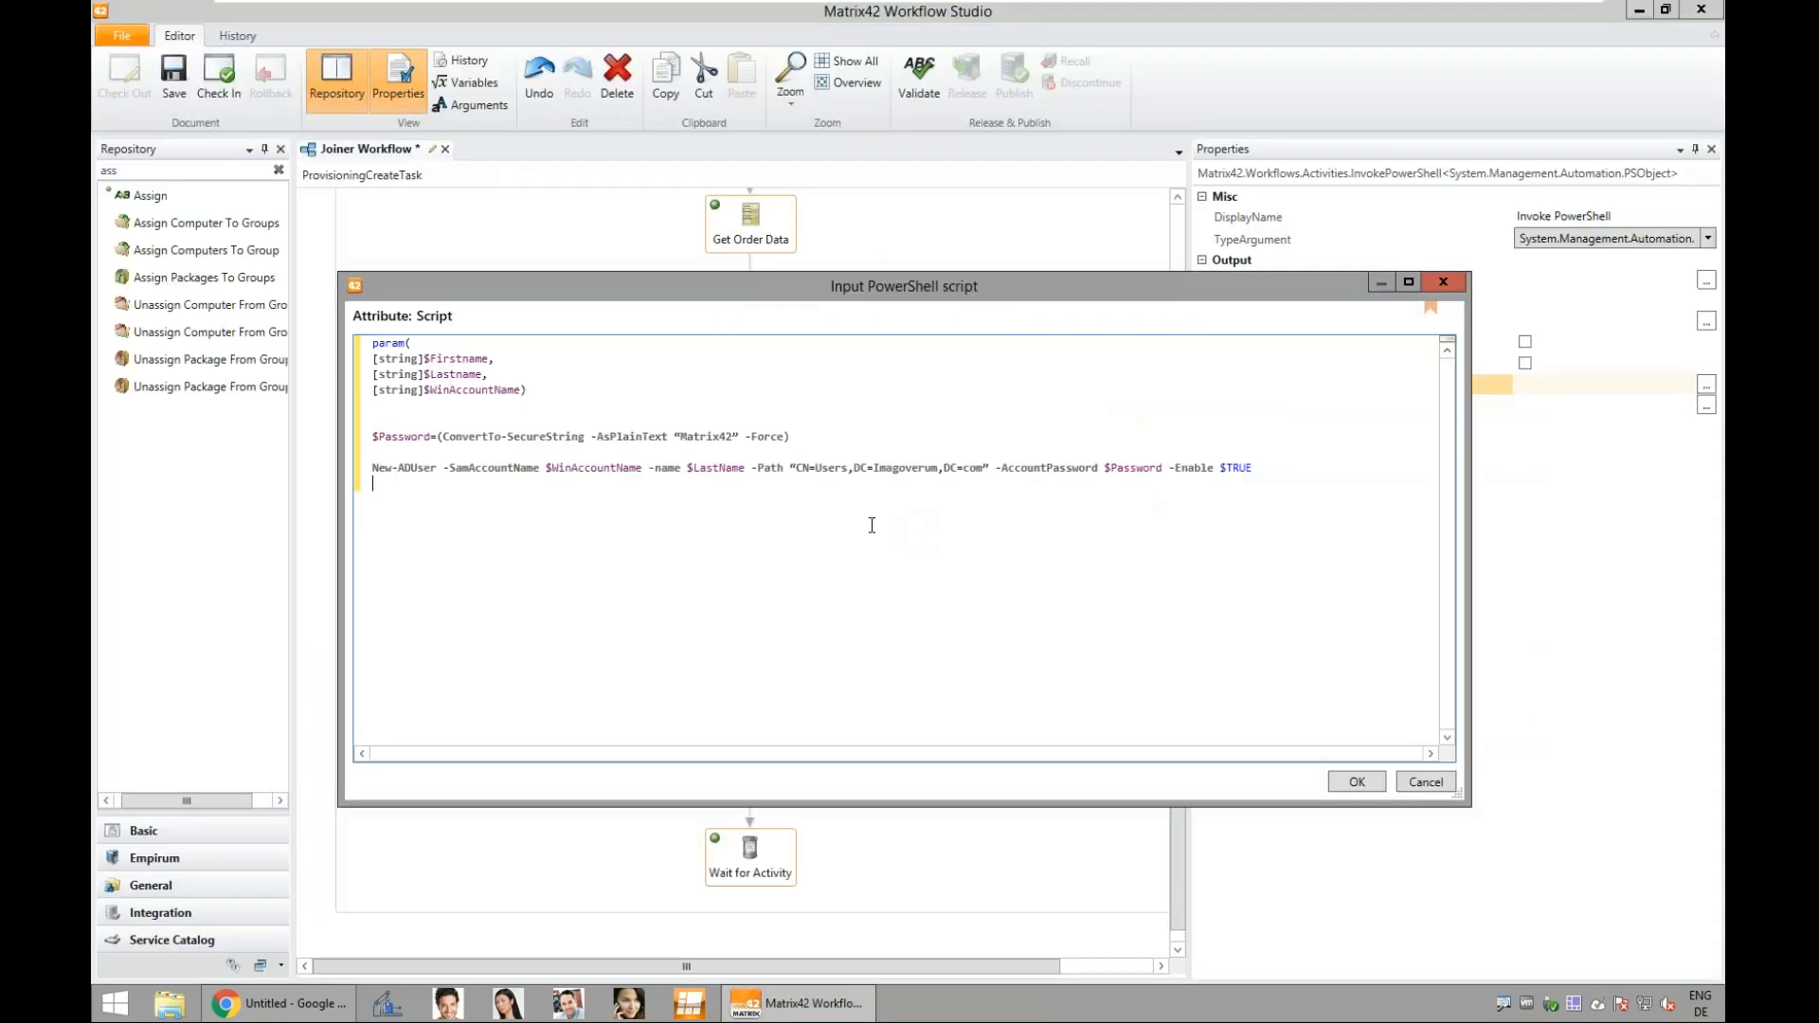
Step: Switch to Windows Services, check the logon account of the Matrix42 Engine Common service, and close Services again
click(115, 1003)
click(327, 725)
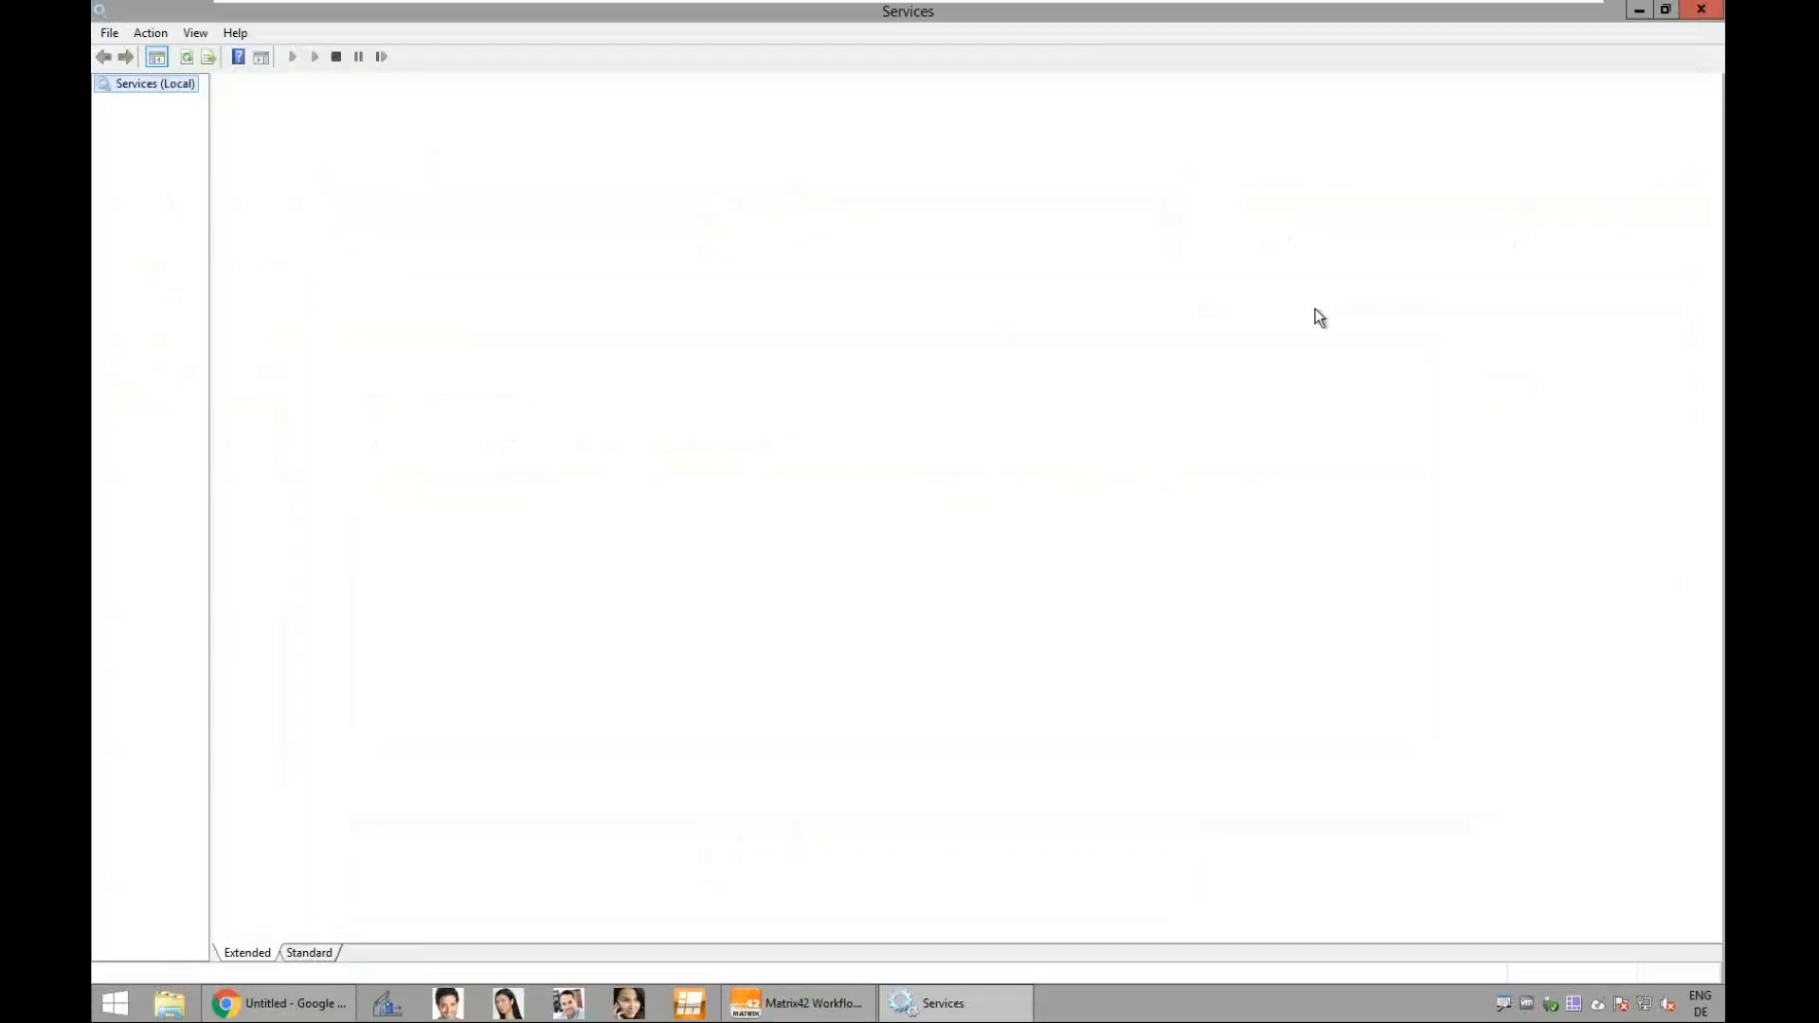
drag(1713, 244, 1714, 498)
click(706, 110)
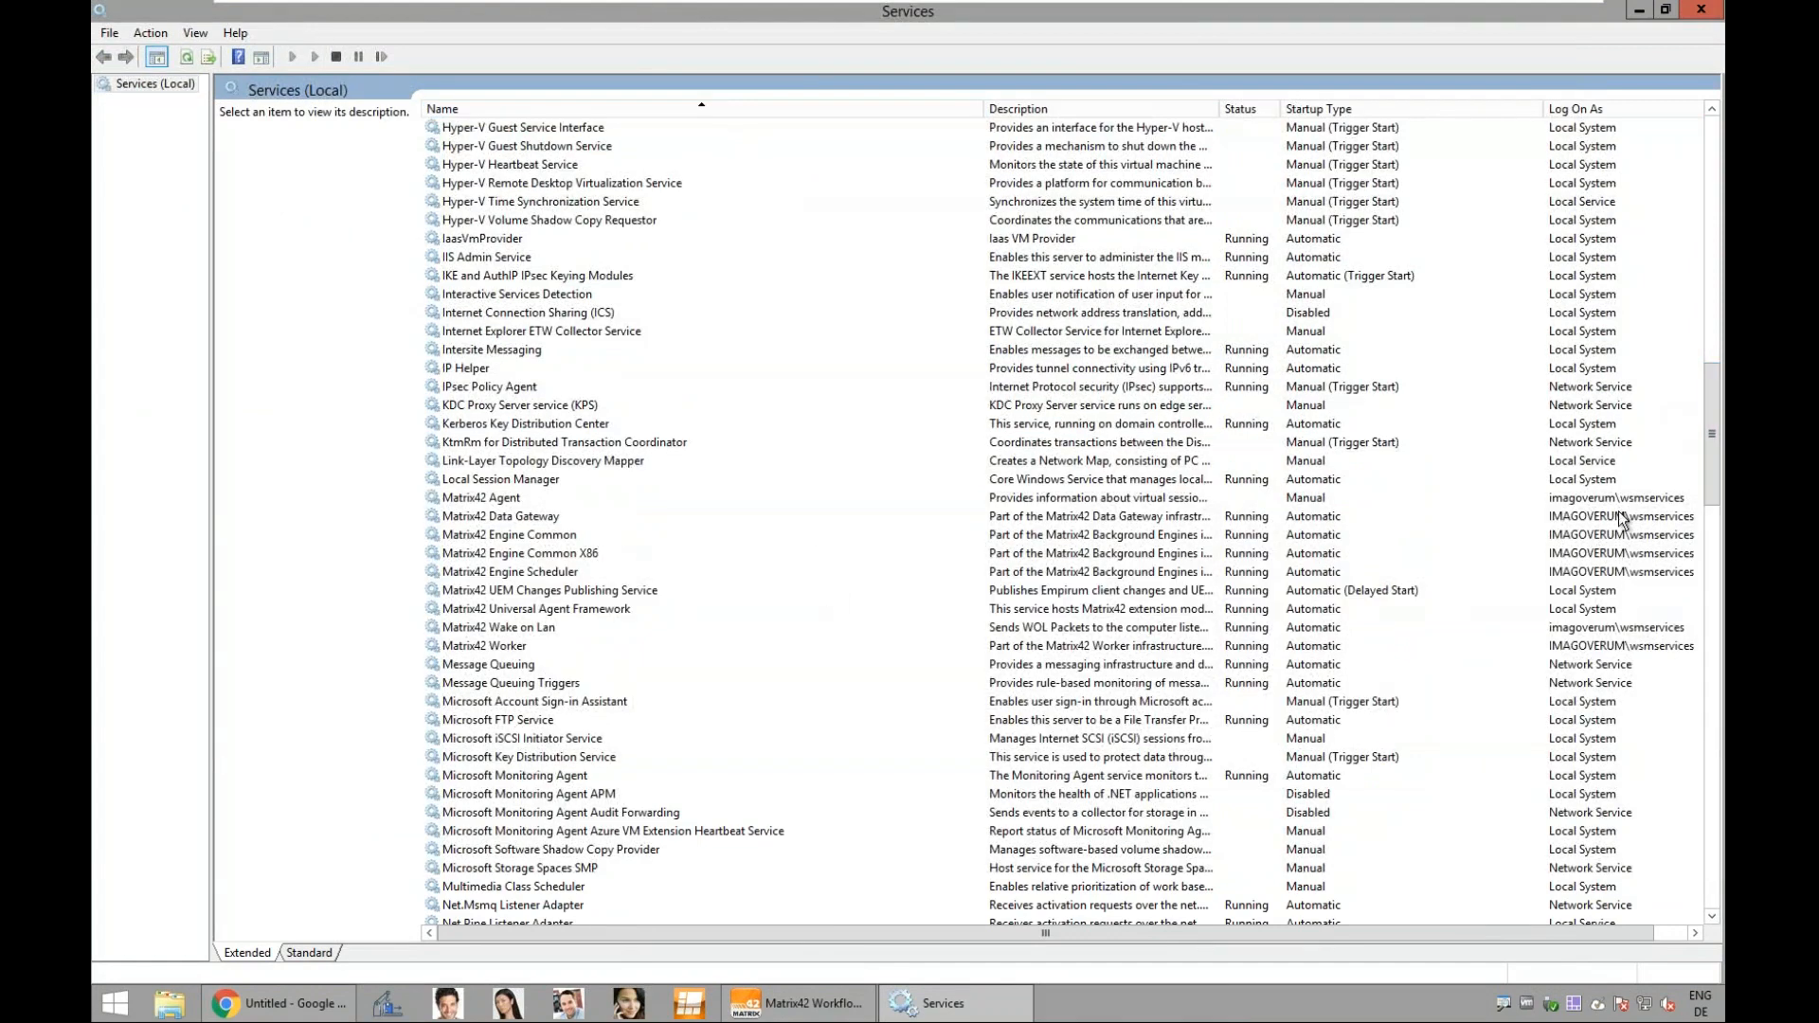
click(1604, 537)
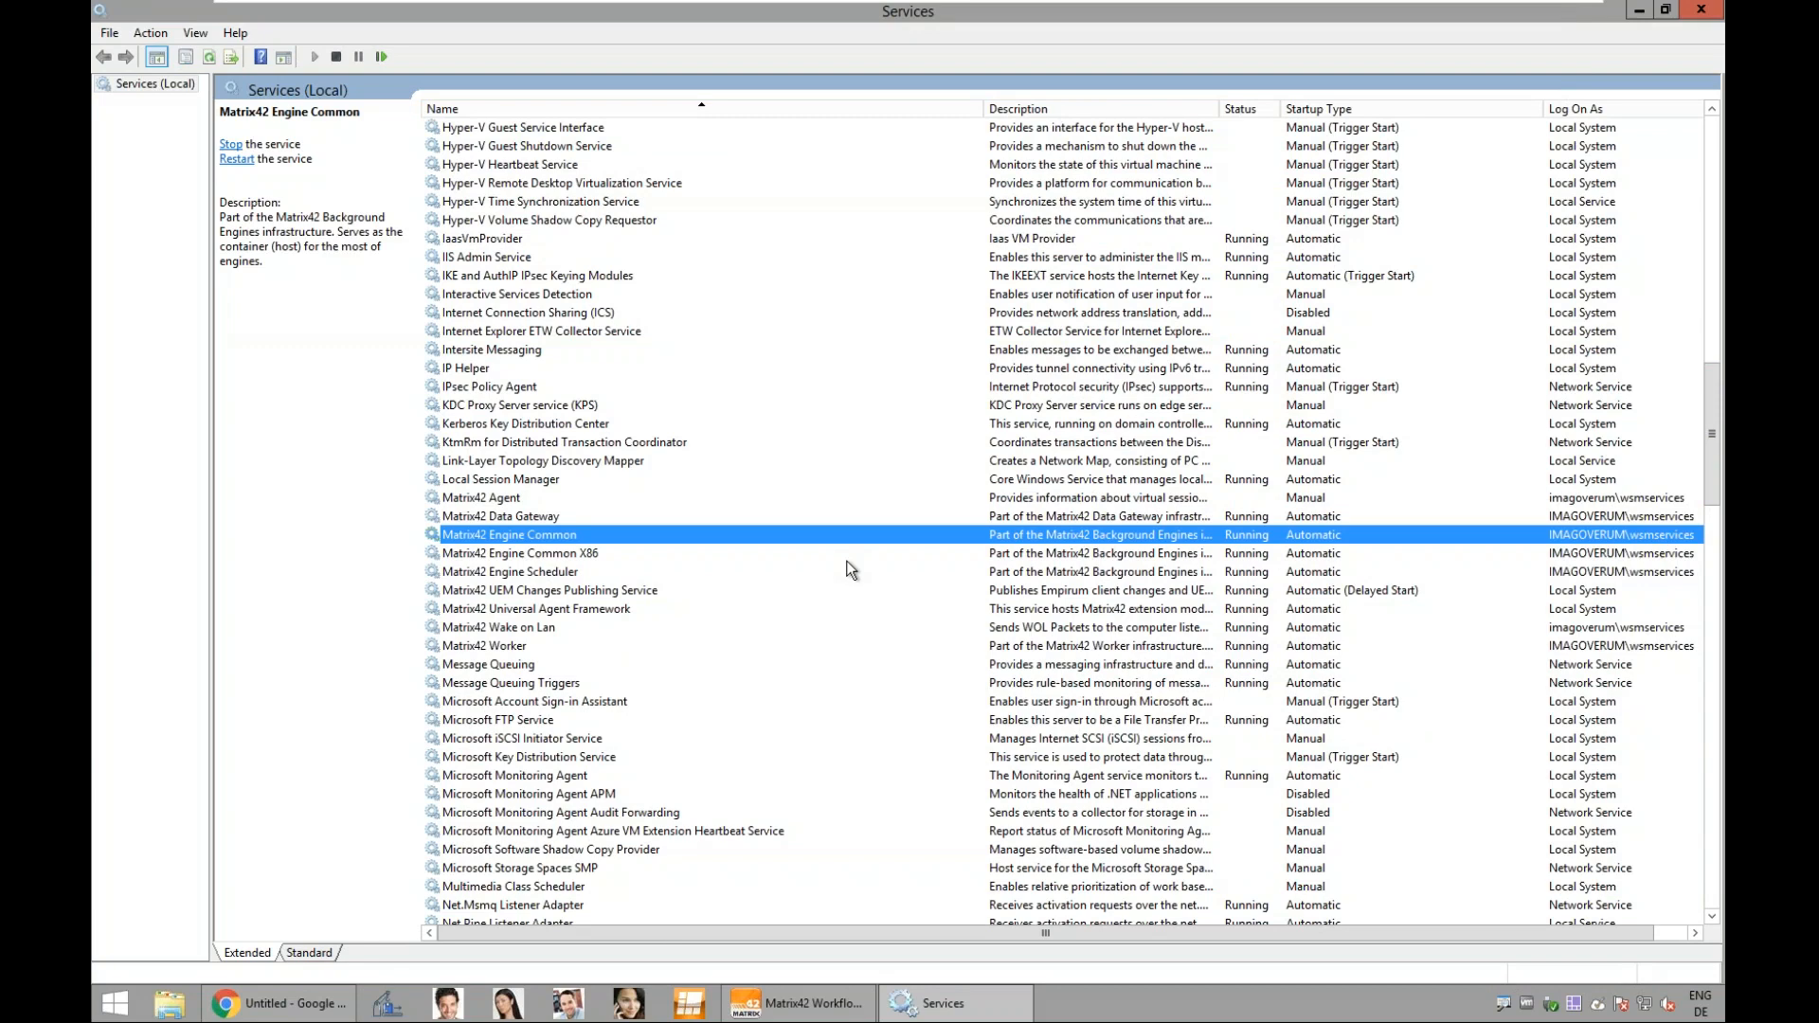
click(1699, 11)
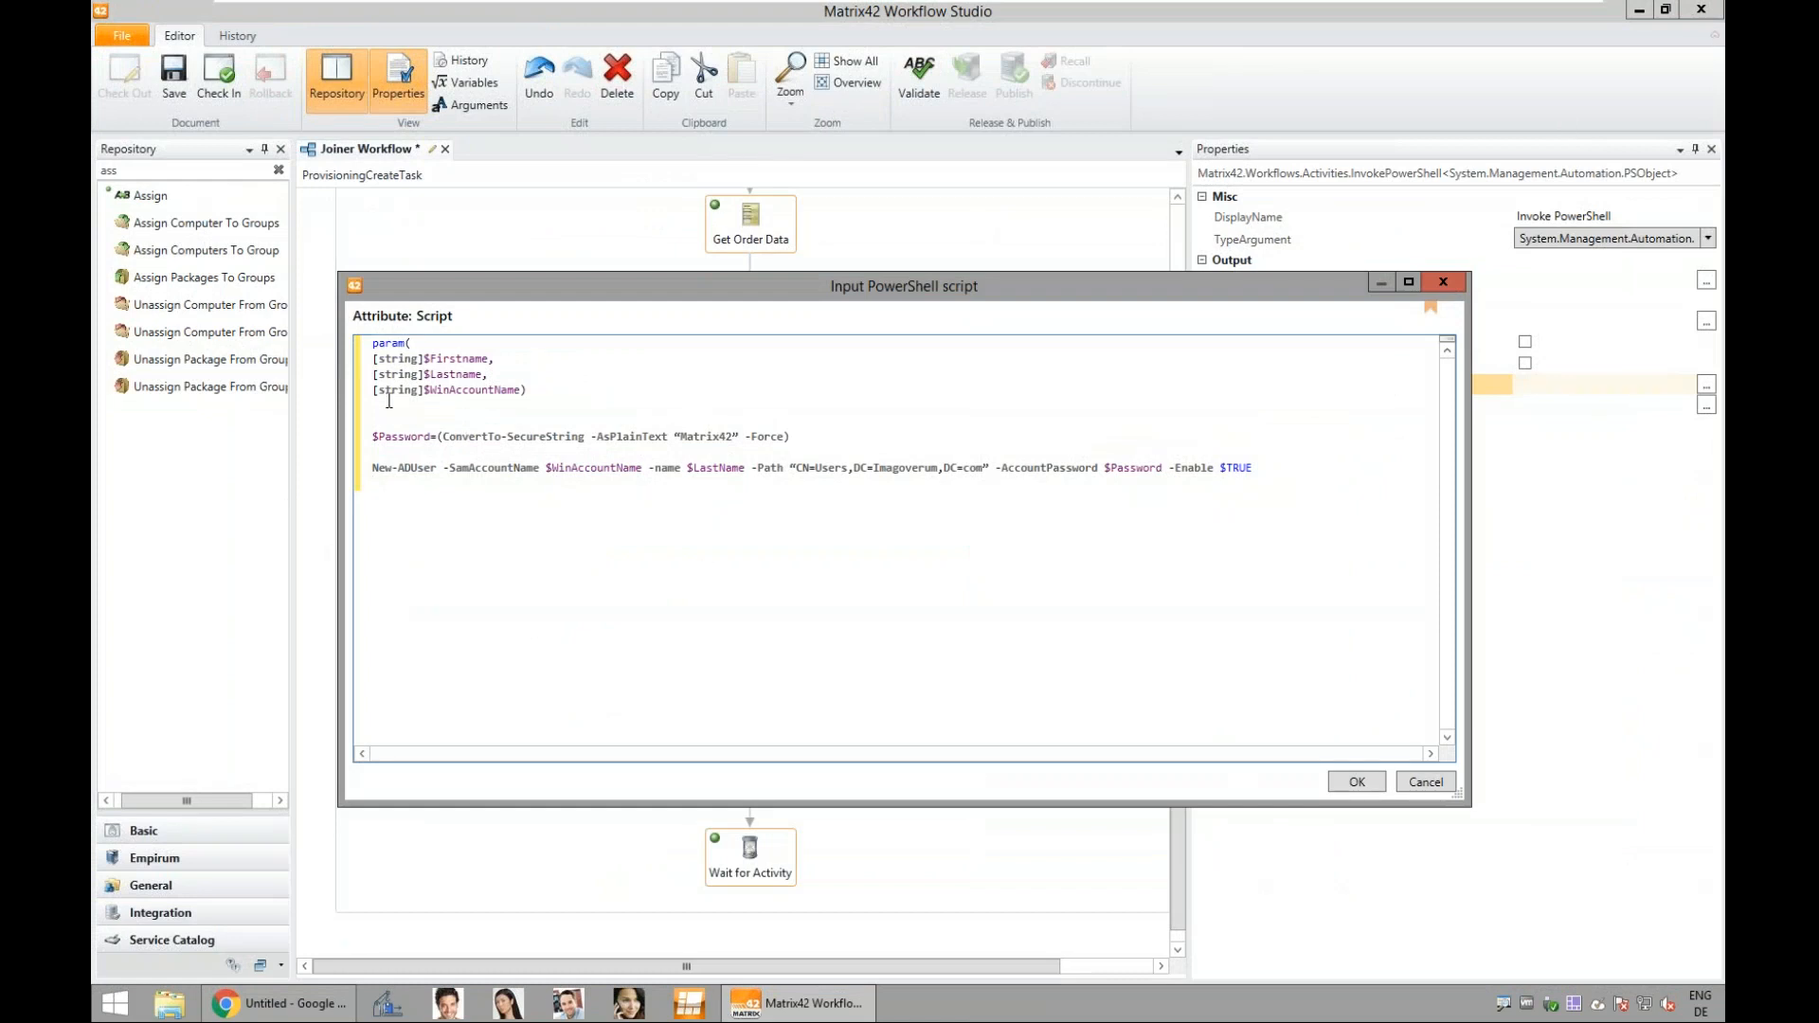
Step: Confirm the PowerShell script and set its Firstname and Lastname parameters to the variables Firstname and Lastname
click(1345, 786)
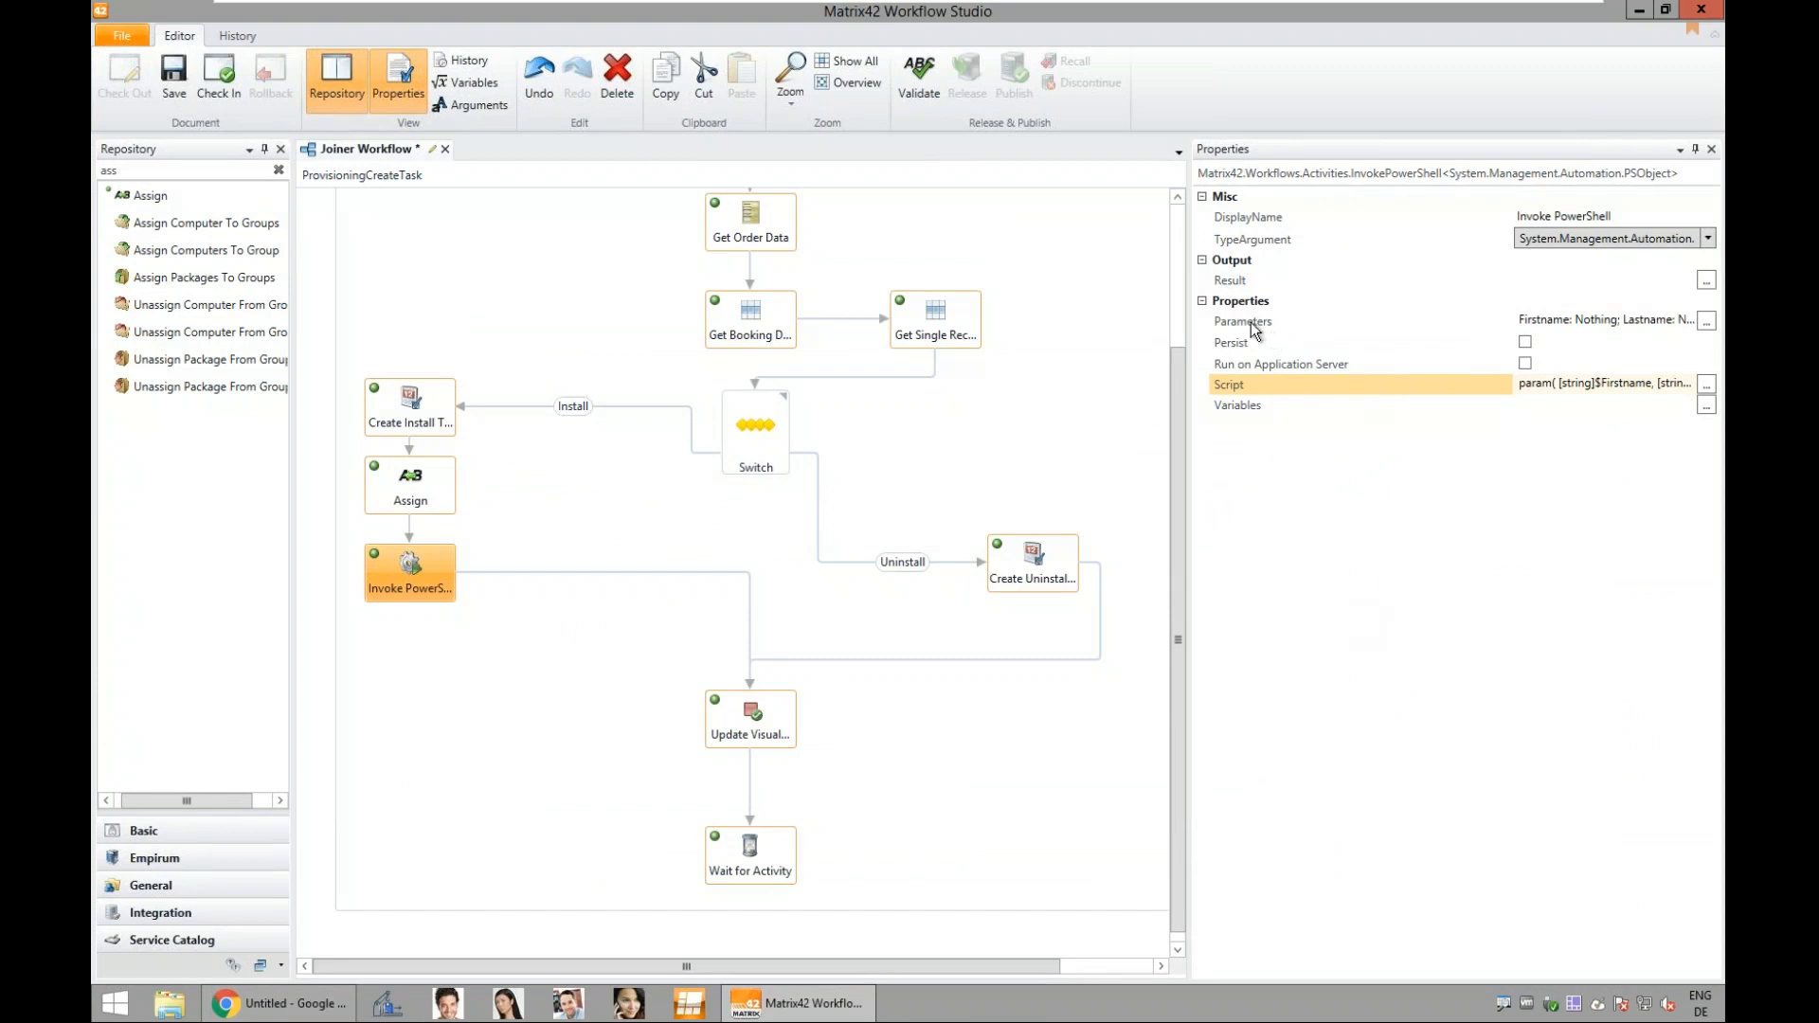
click(1705, 322)
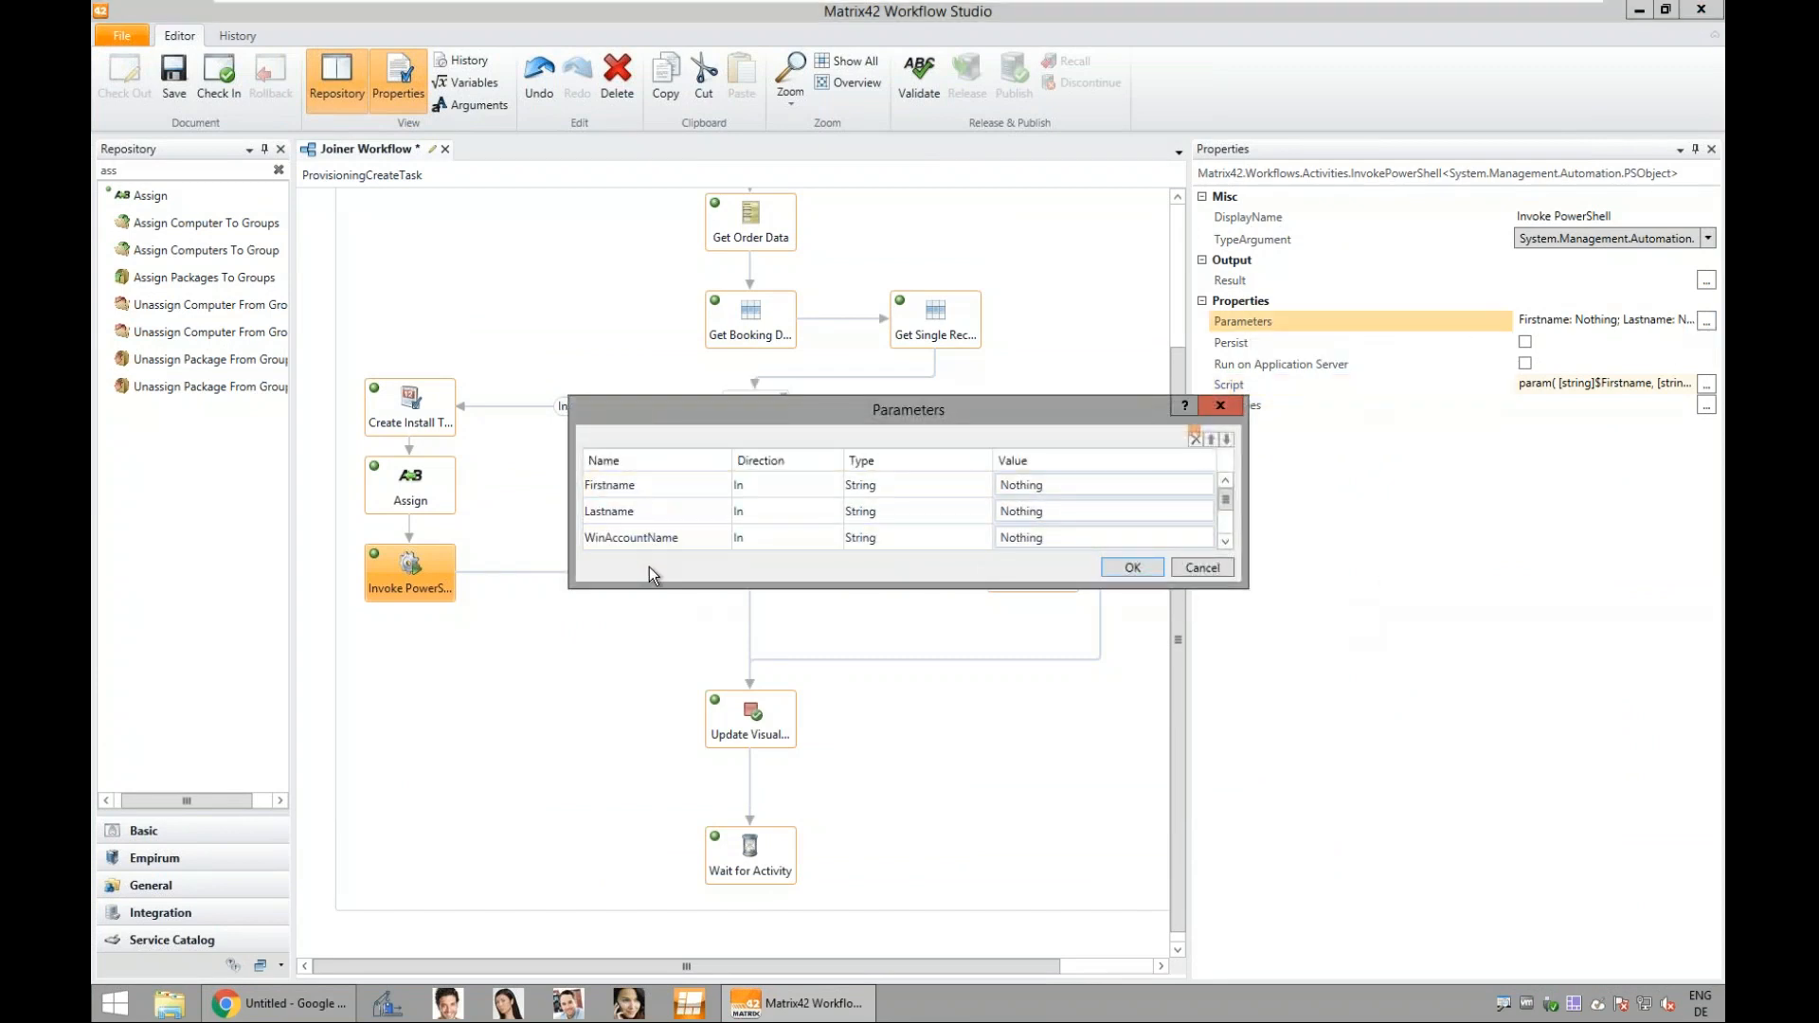
click(1035, 489)
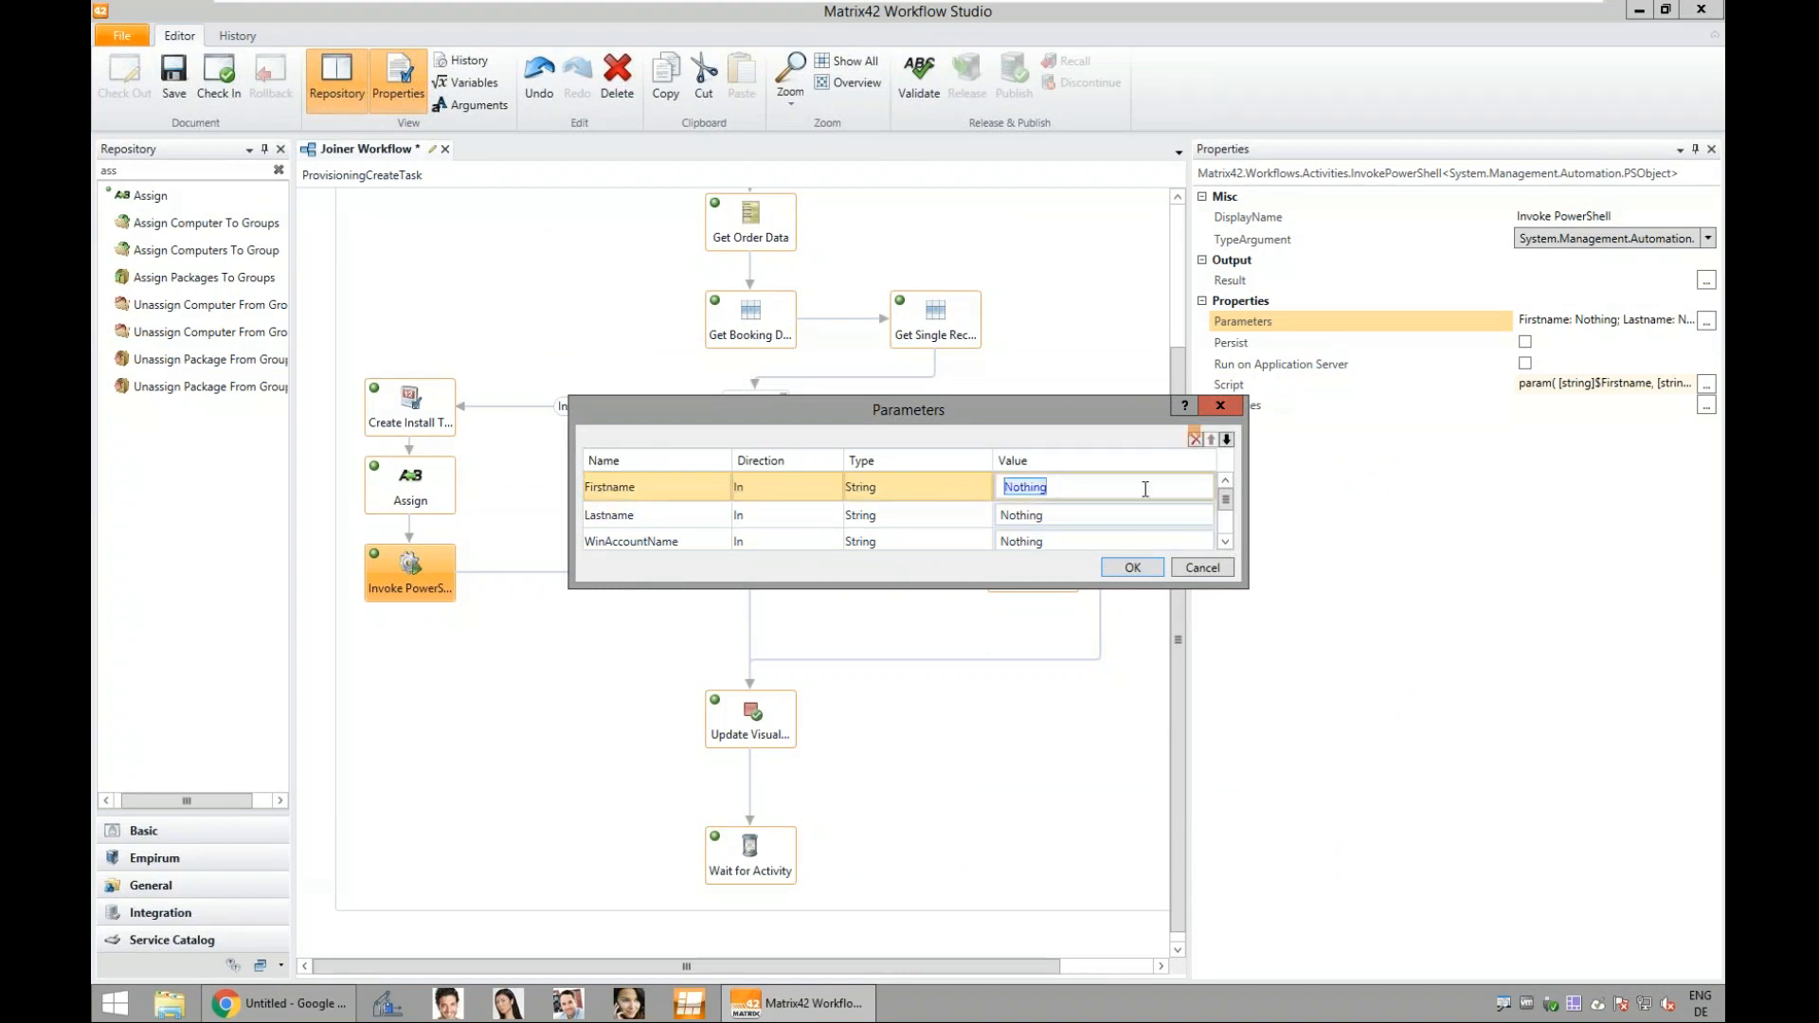
text(Firsta)
key(BackSpace)
text(name)
click(1160, 510)
click(1160, 510)
click(1160, 511)
key(ctrl+a)
text(Lastname)
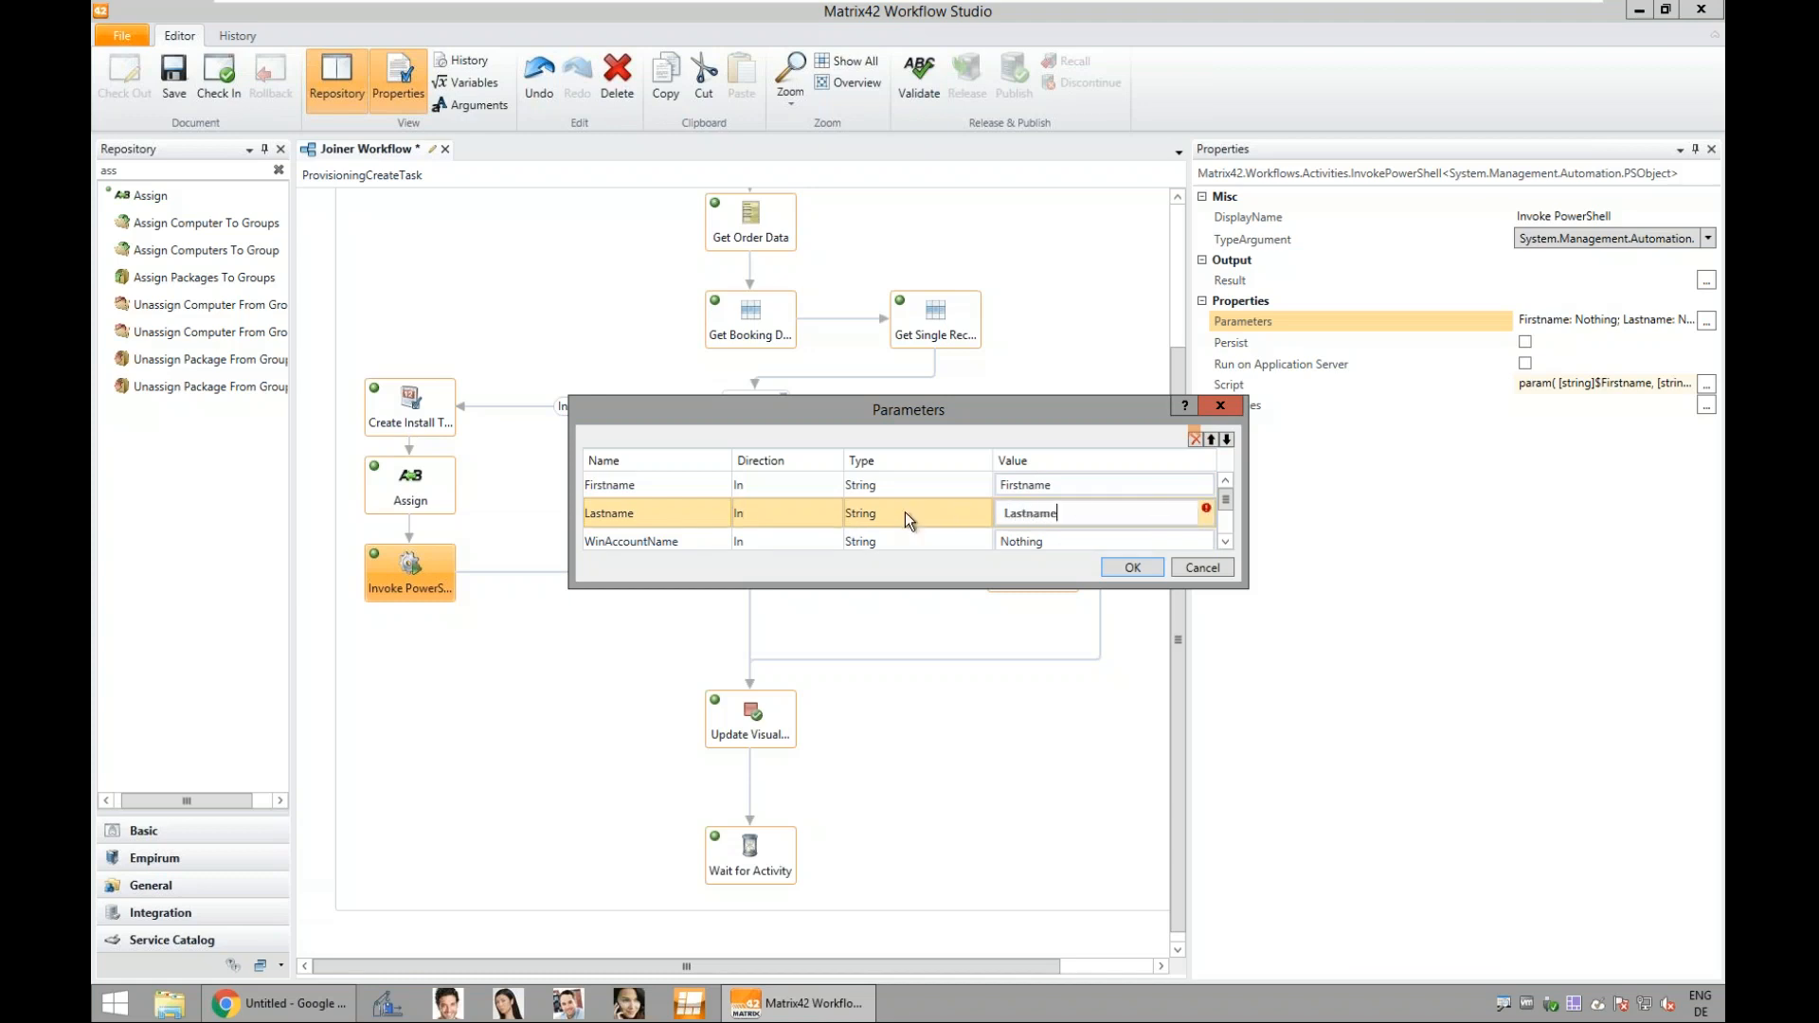
Step: Set the WinAccountName parameter to the variable WinAccountName and apply the parameter values
click(1007, 535)
scroll(1051, 531, down, 1)
click(1066, 515)
key(ctrl+a)
text(WinAcc)
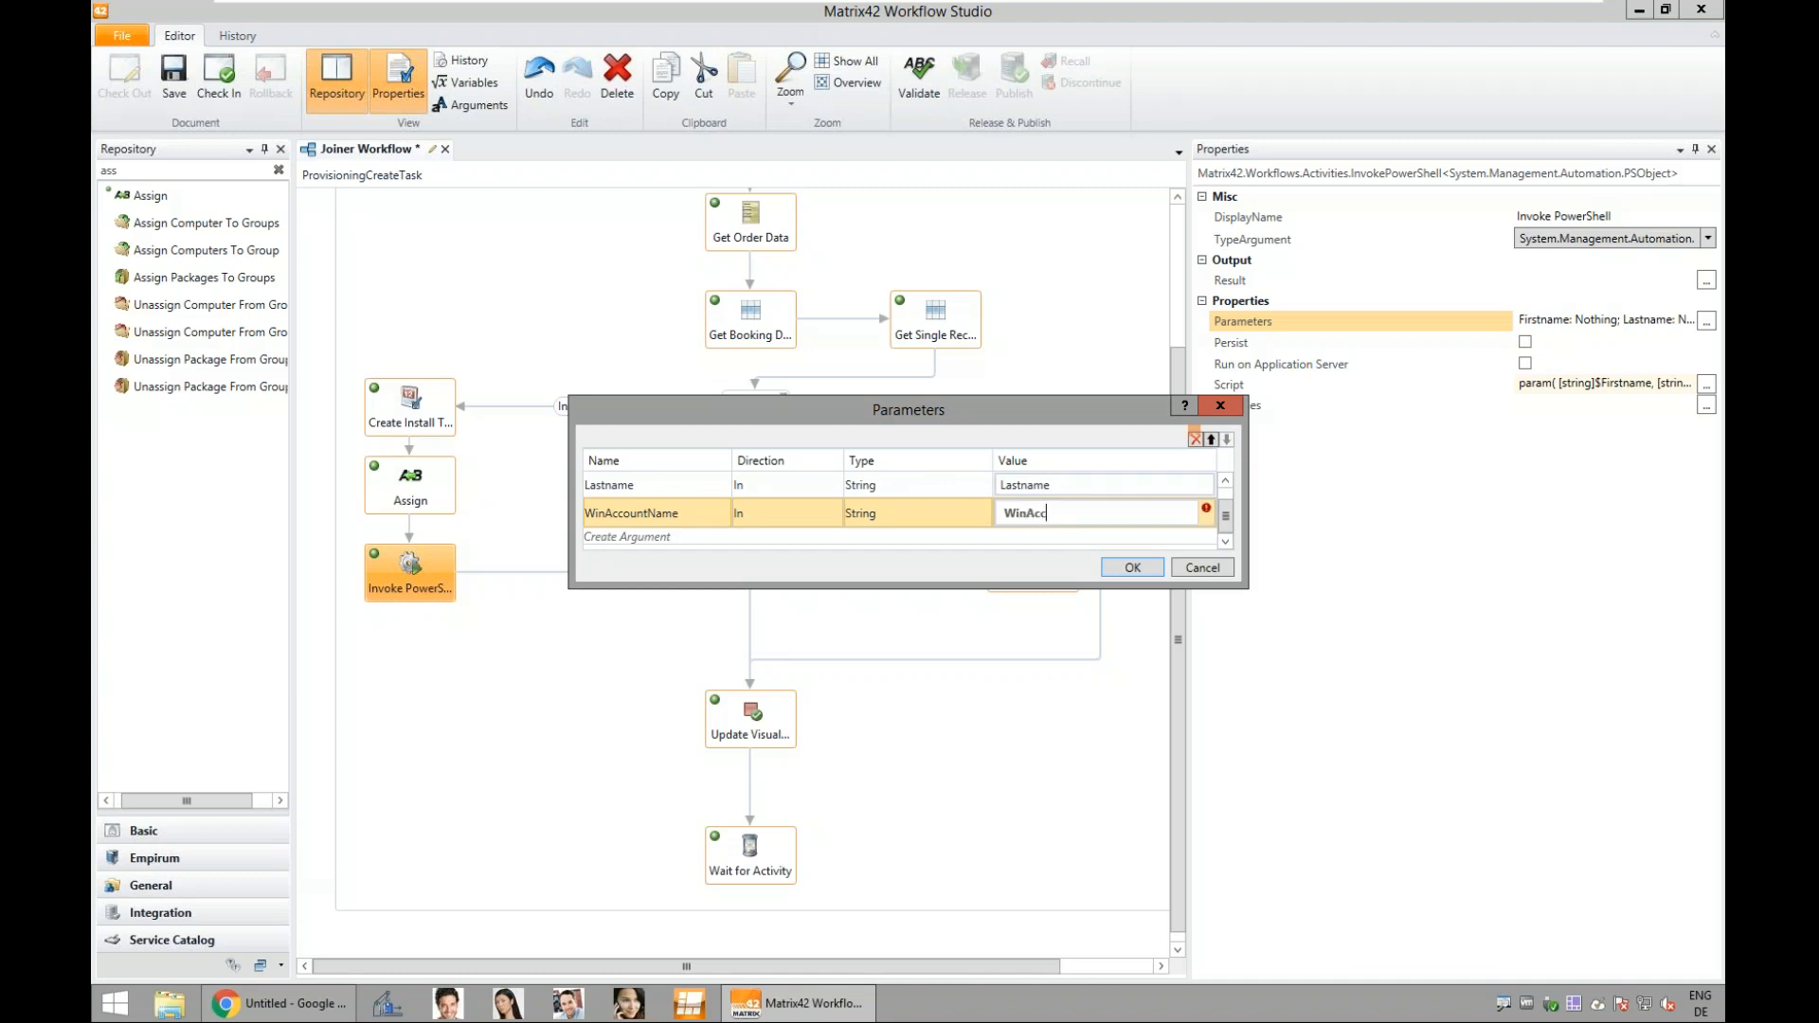
text(ountName)
click(1130, 566)
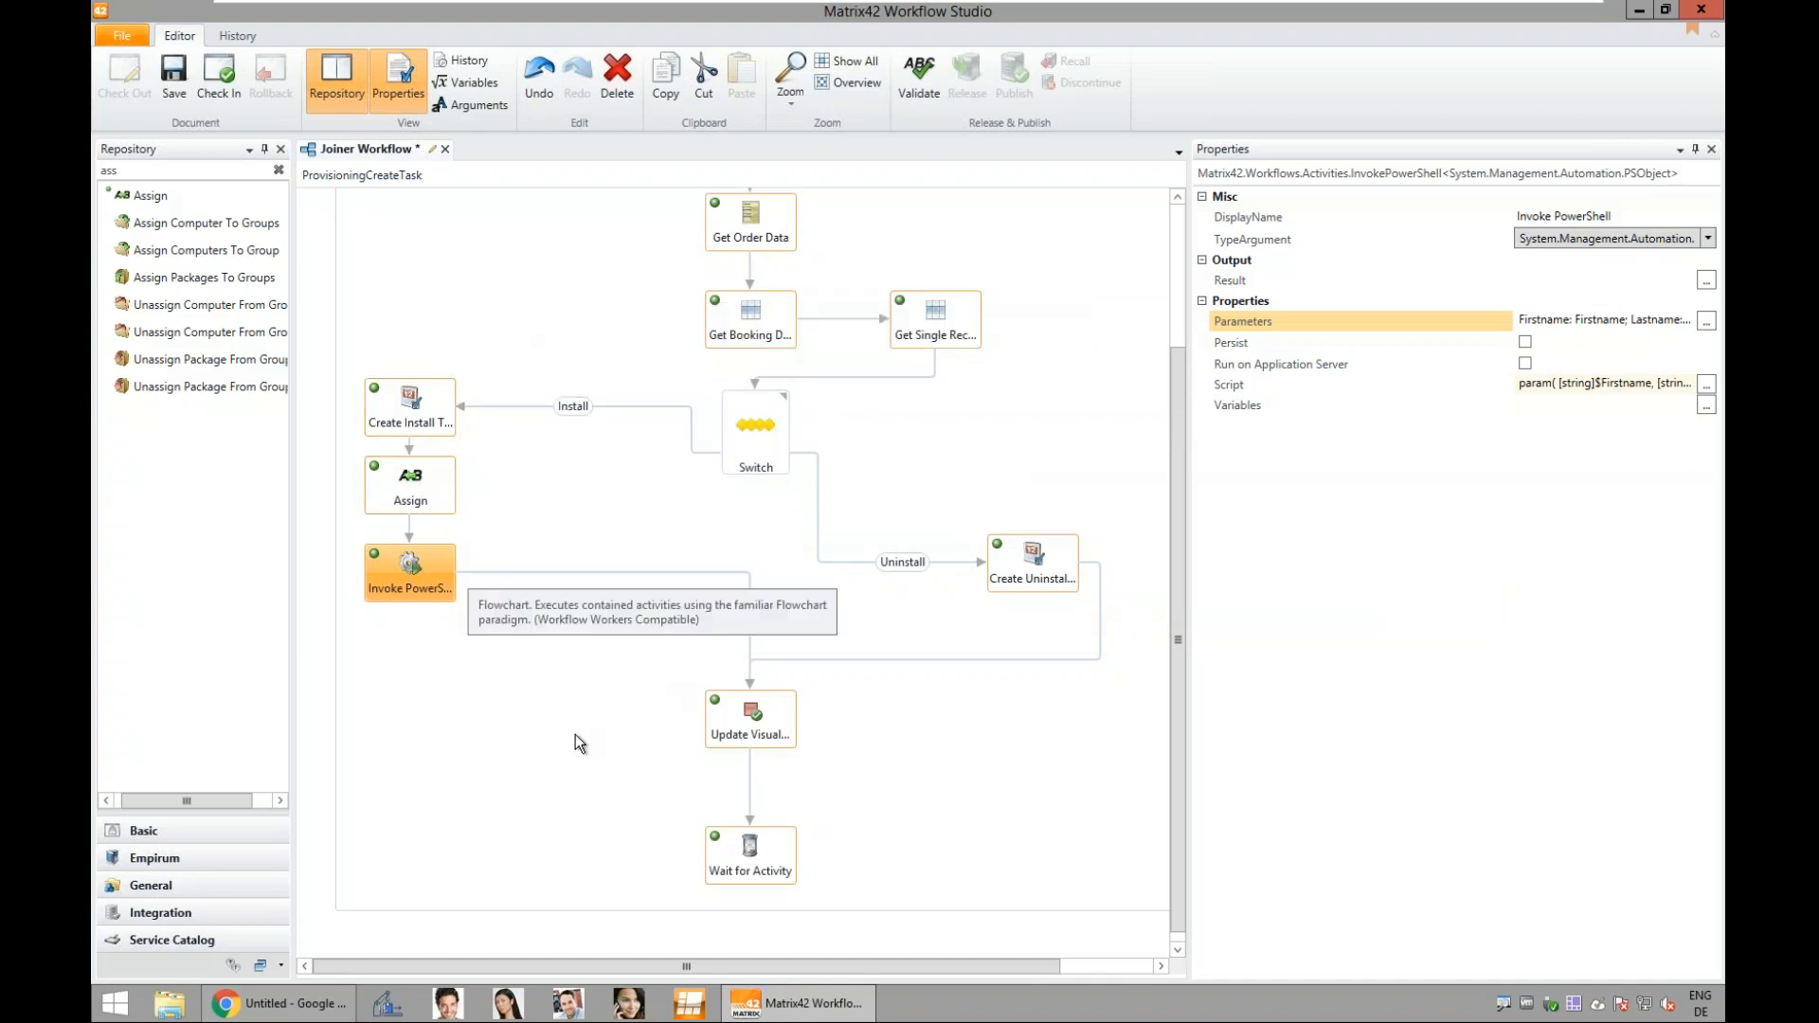
Step: Save and check in the Joiner Workflow without a comment, and release it
click(178, 85)
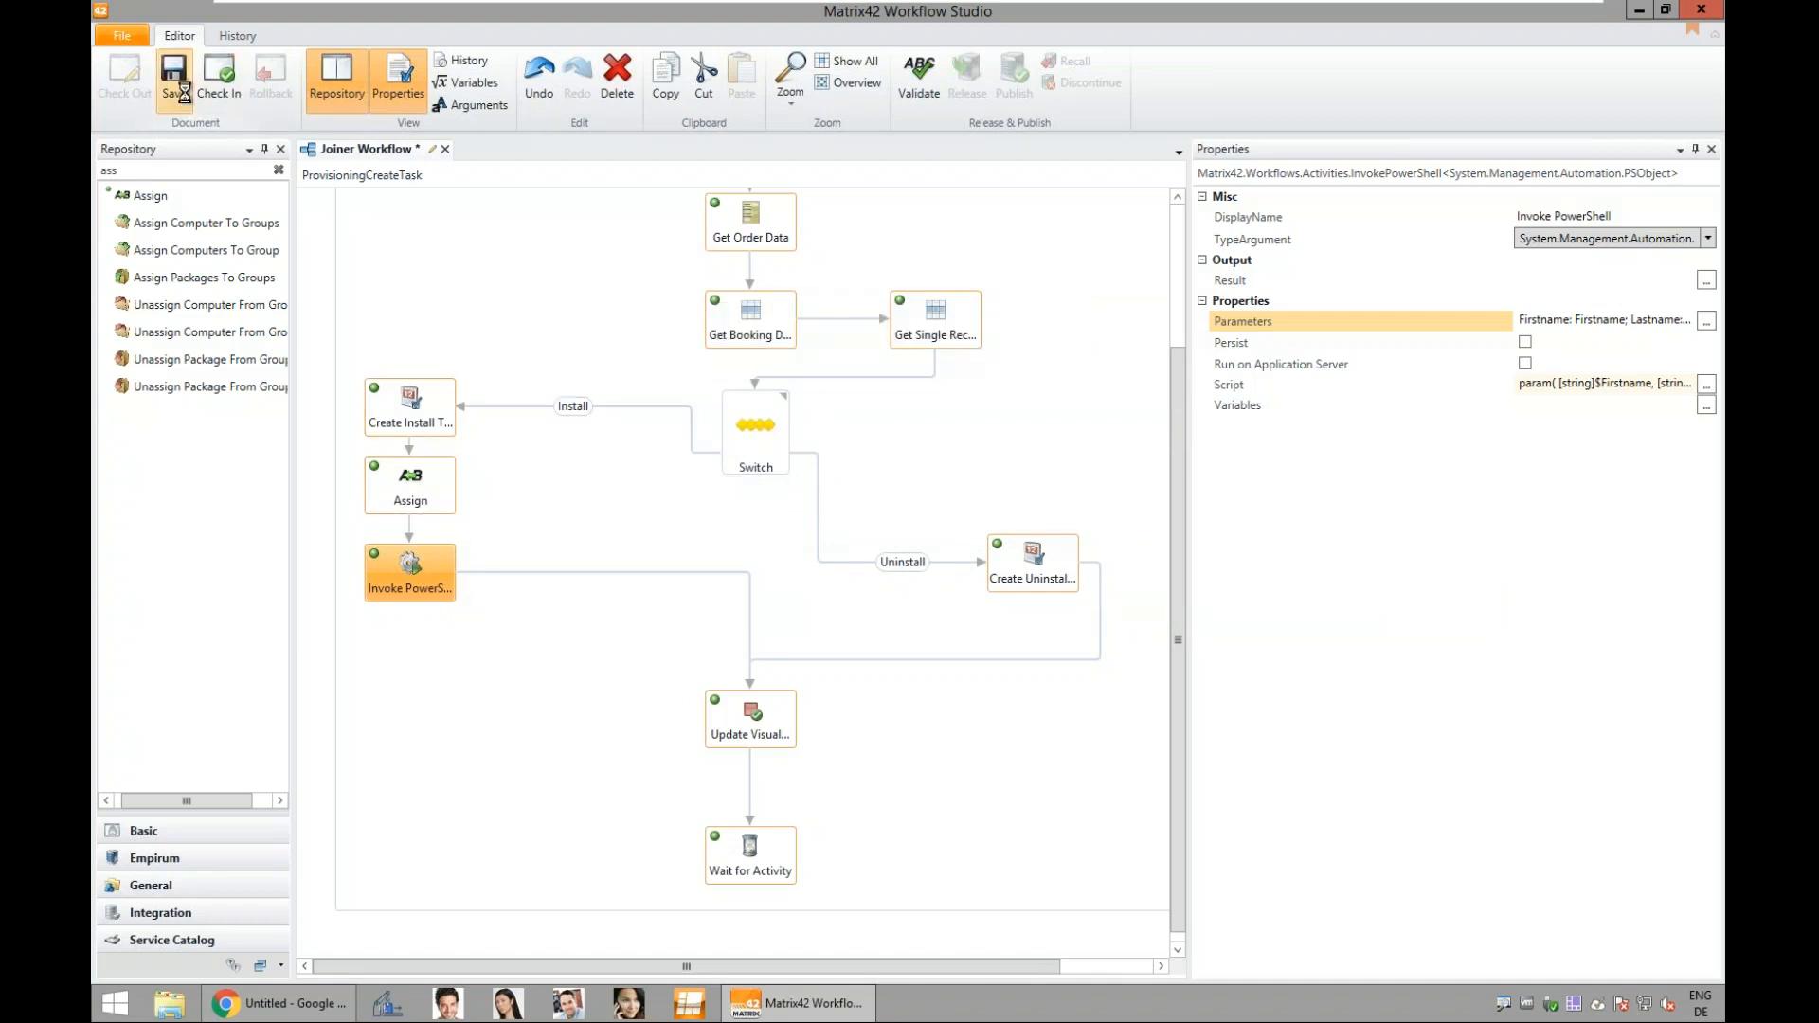
click(219, 83)
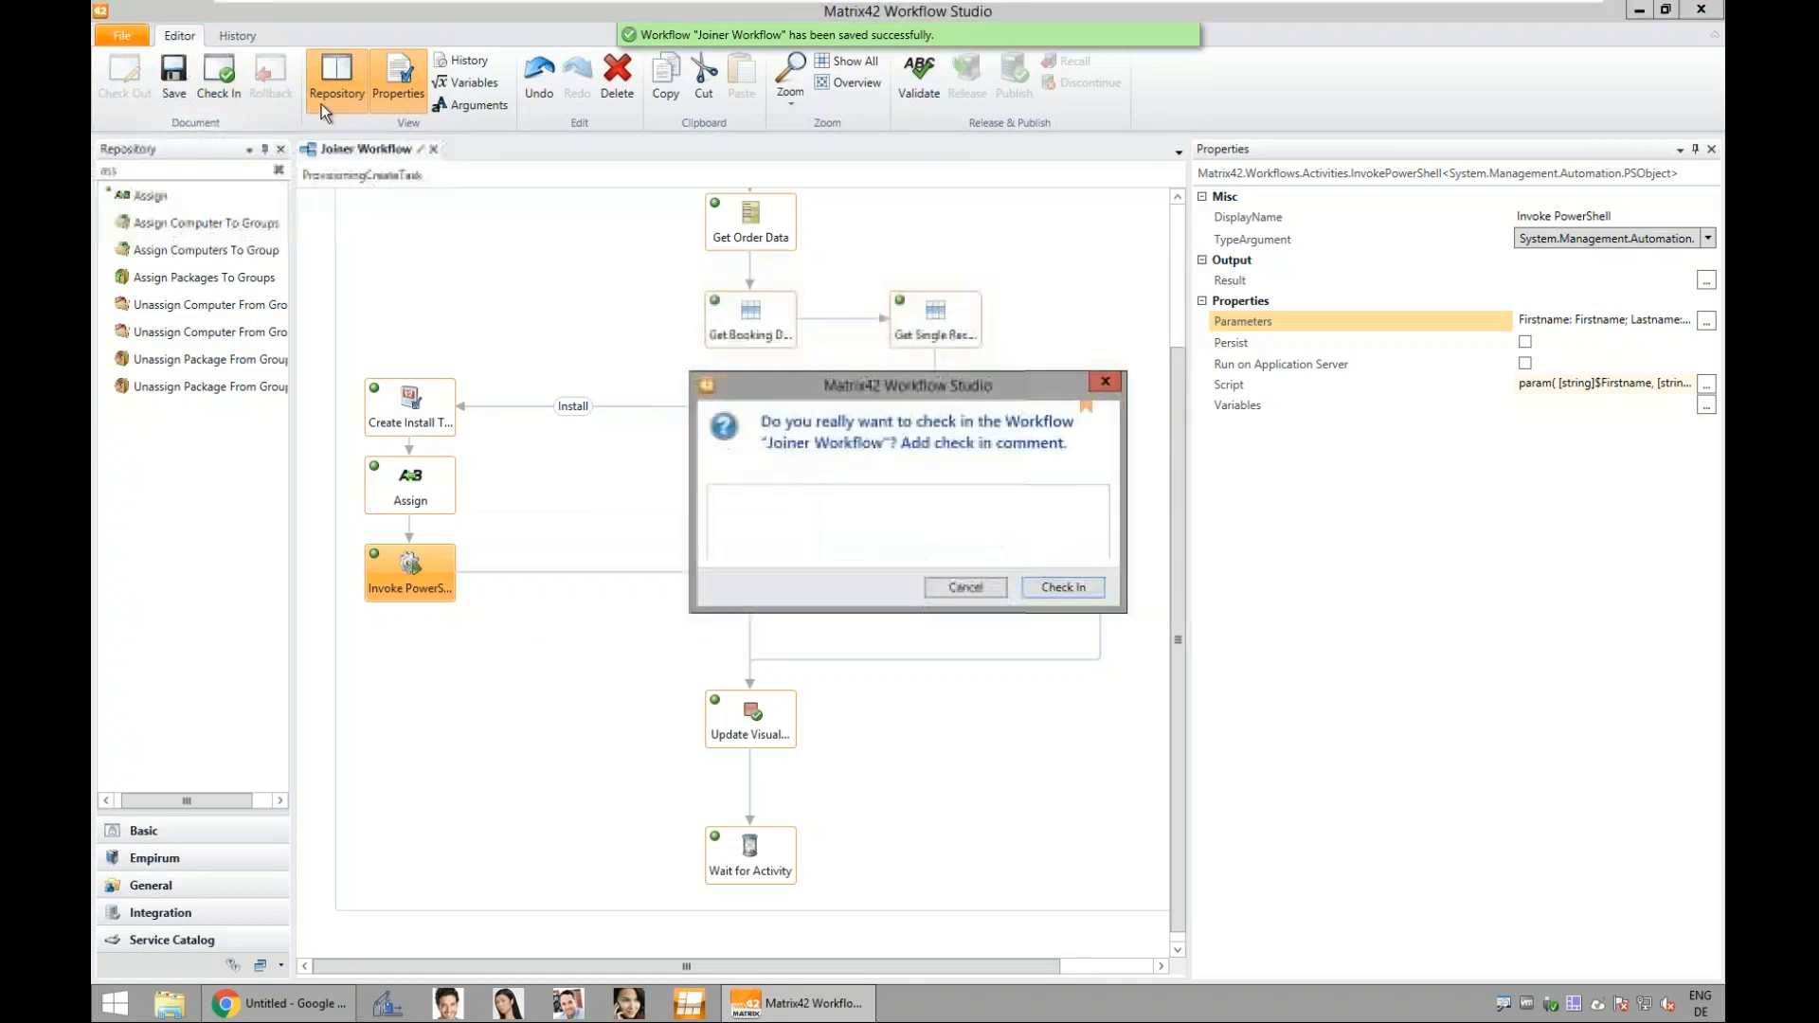
click(1046, 589)
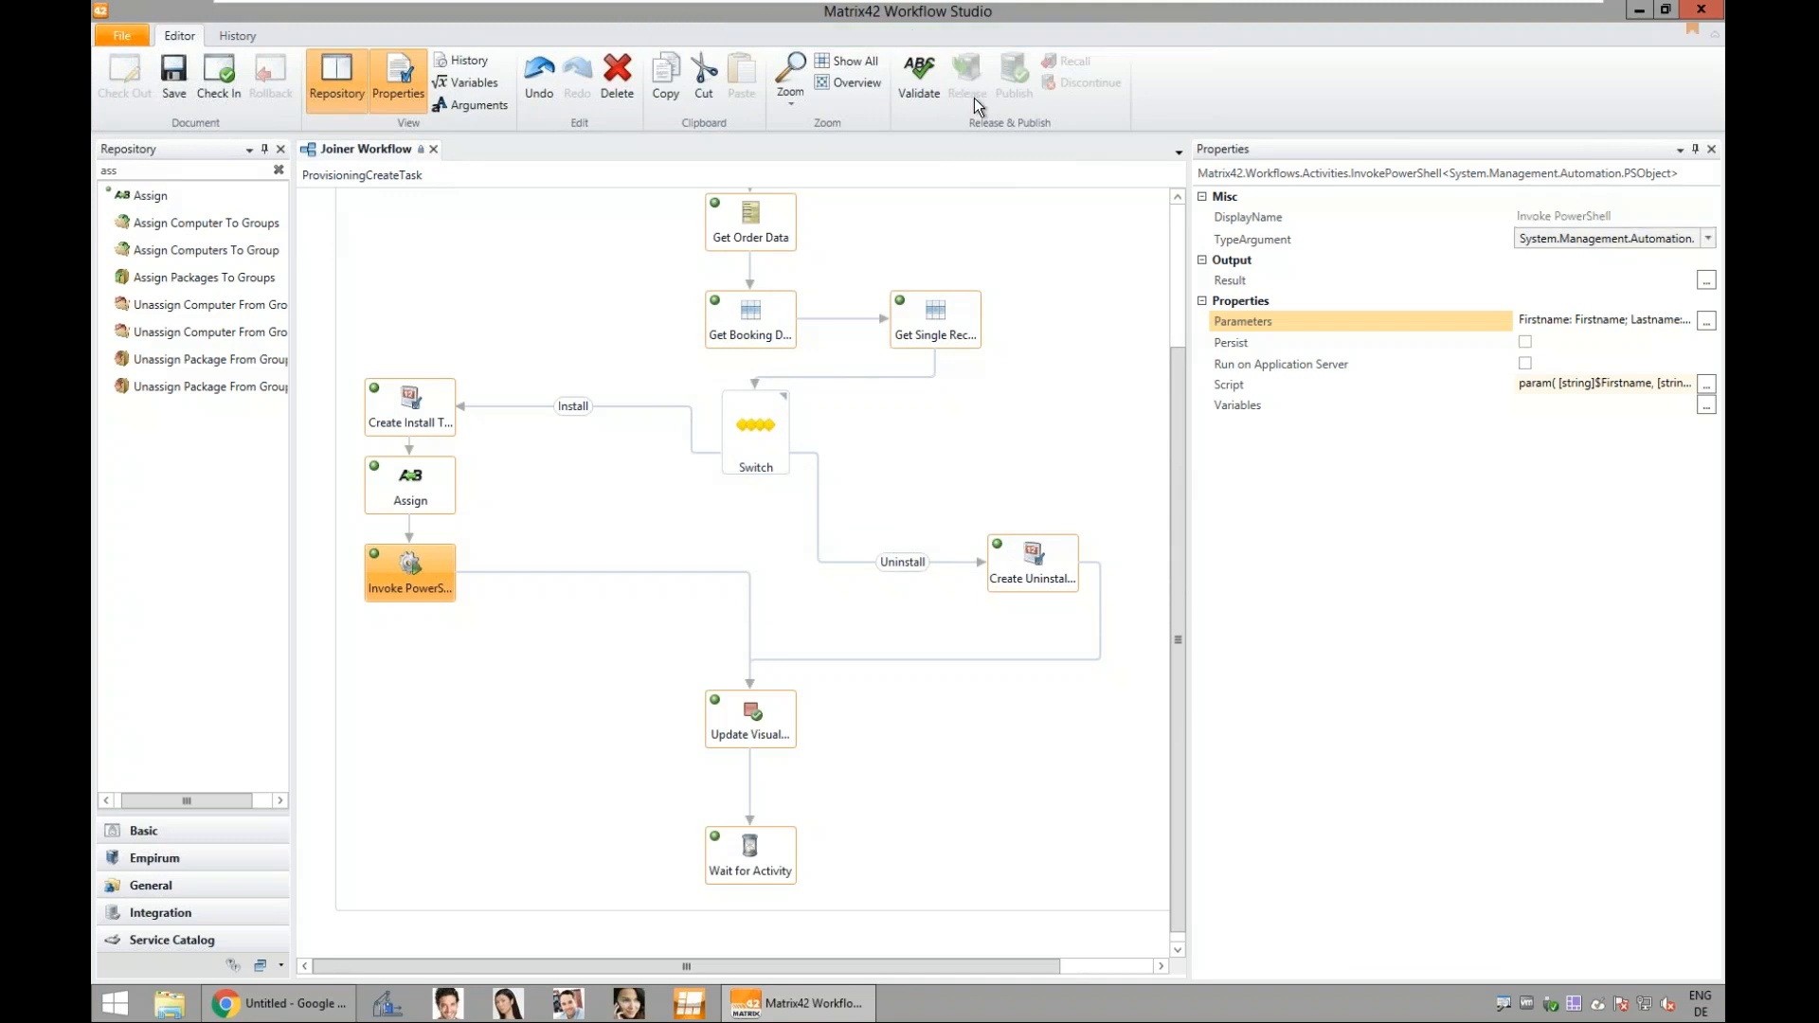
click(973, 100)
click(1063, 538)
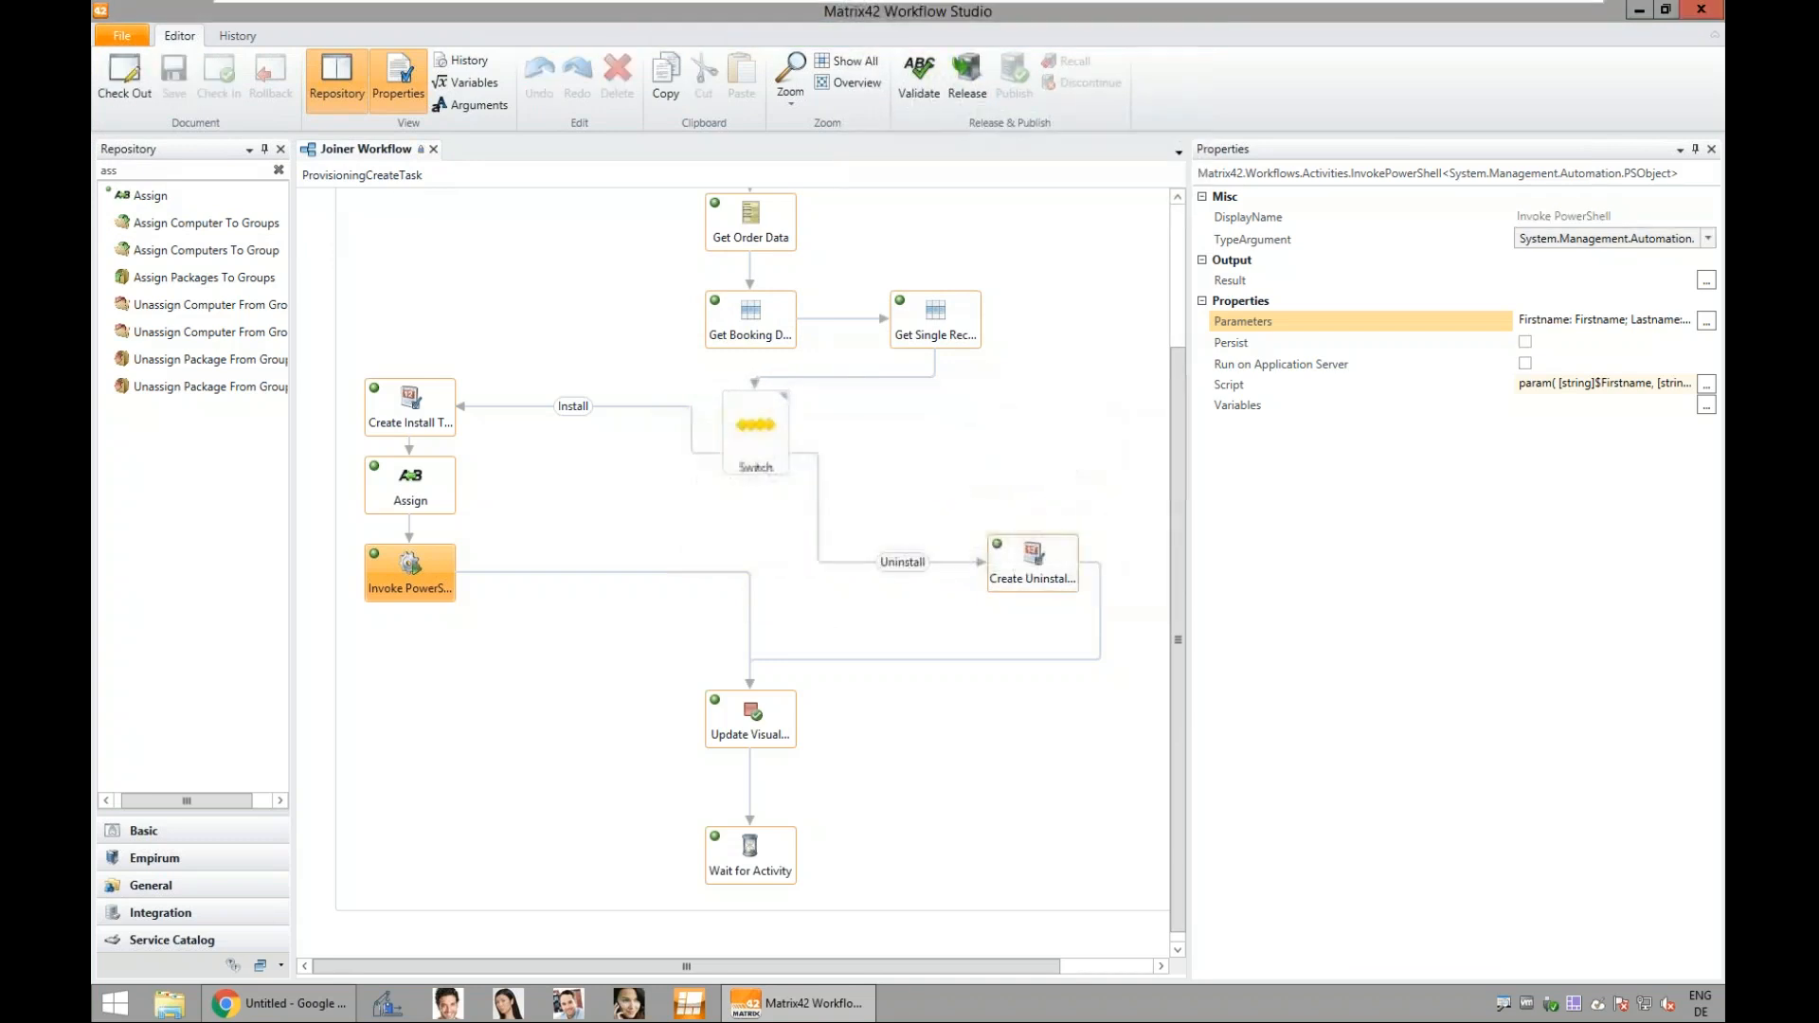
Step: Publish the released Joiner Workflow and confirm the publishing
click(1005, 74)
click(1062, 537)
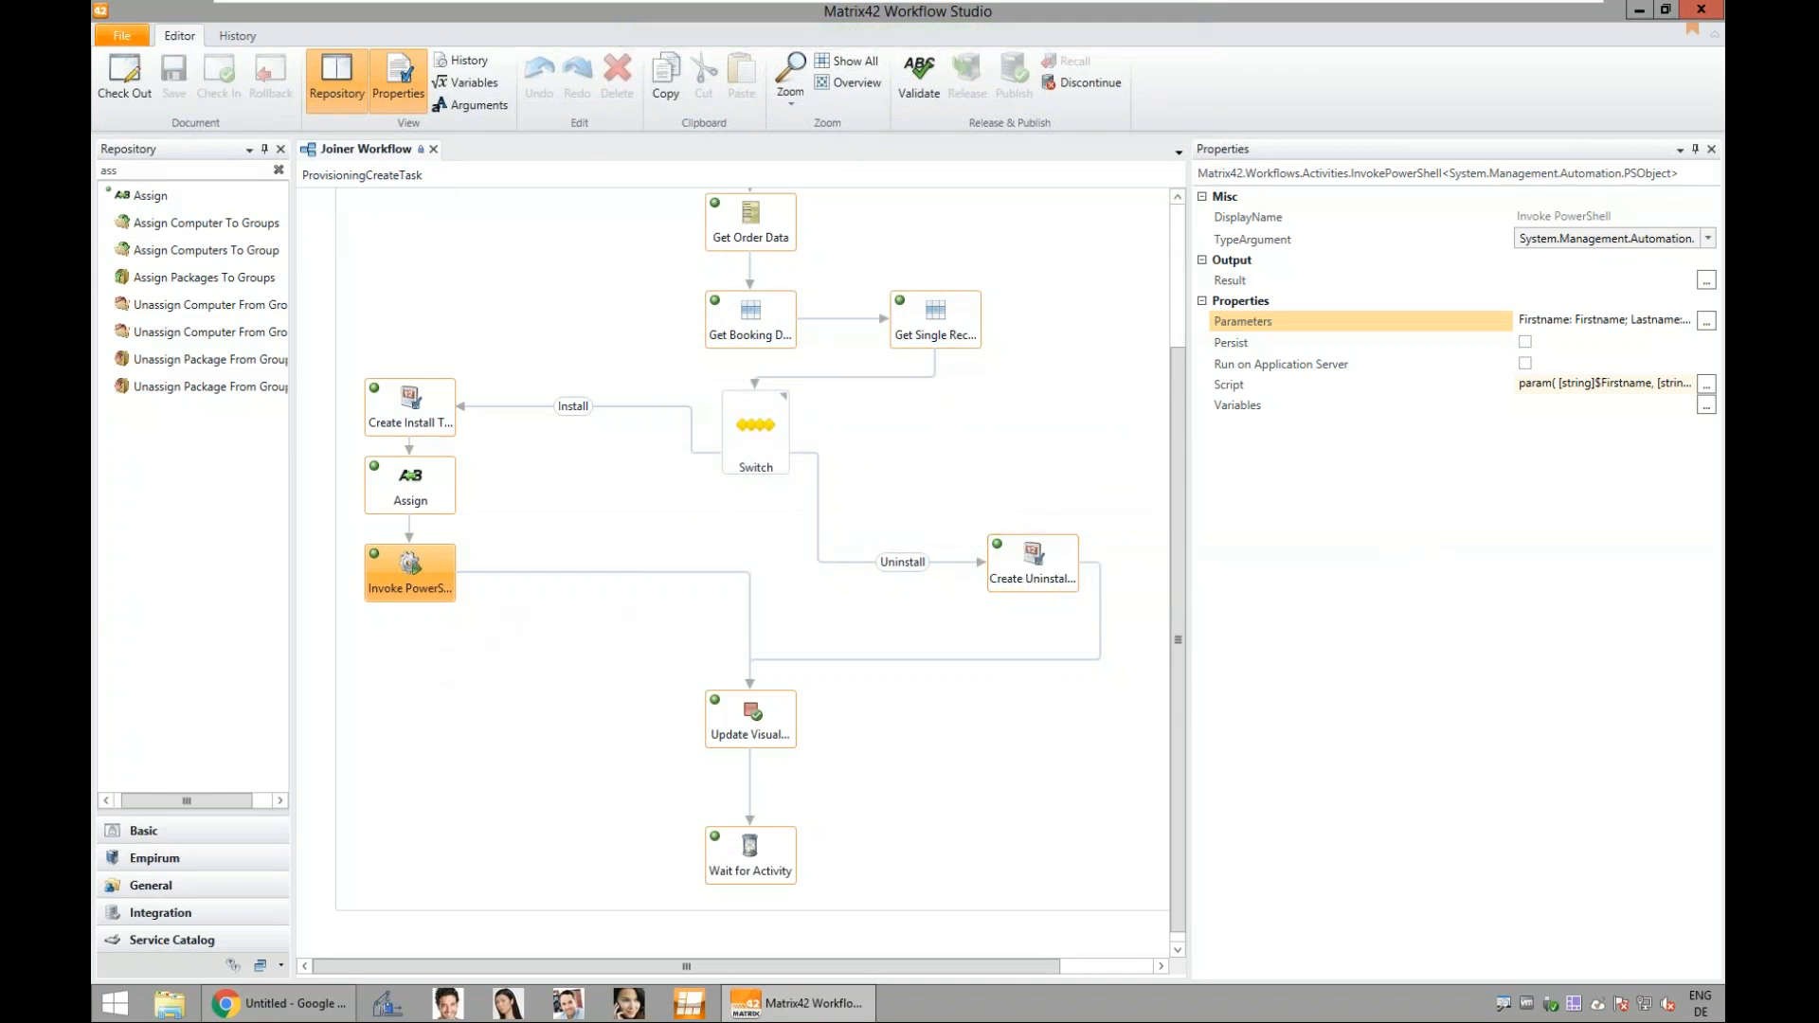
Step: Switch to the Matrix42 web console in Chrome and open the Service Portfolio in the Service Catalog application
click(275, 1003)
click(255, 17)
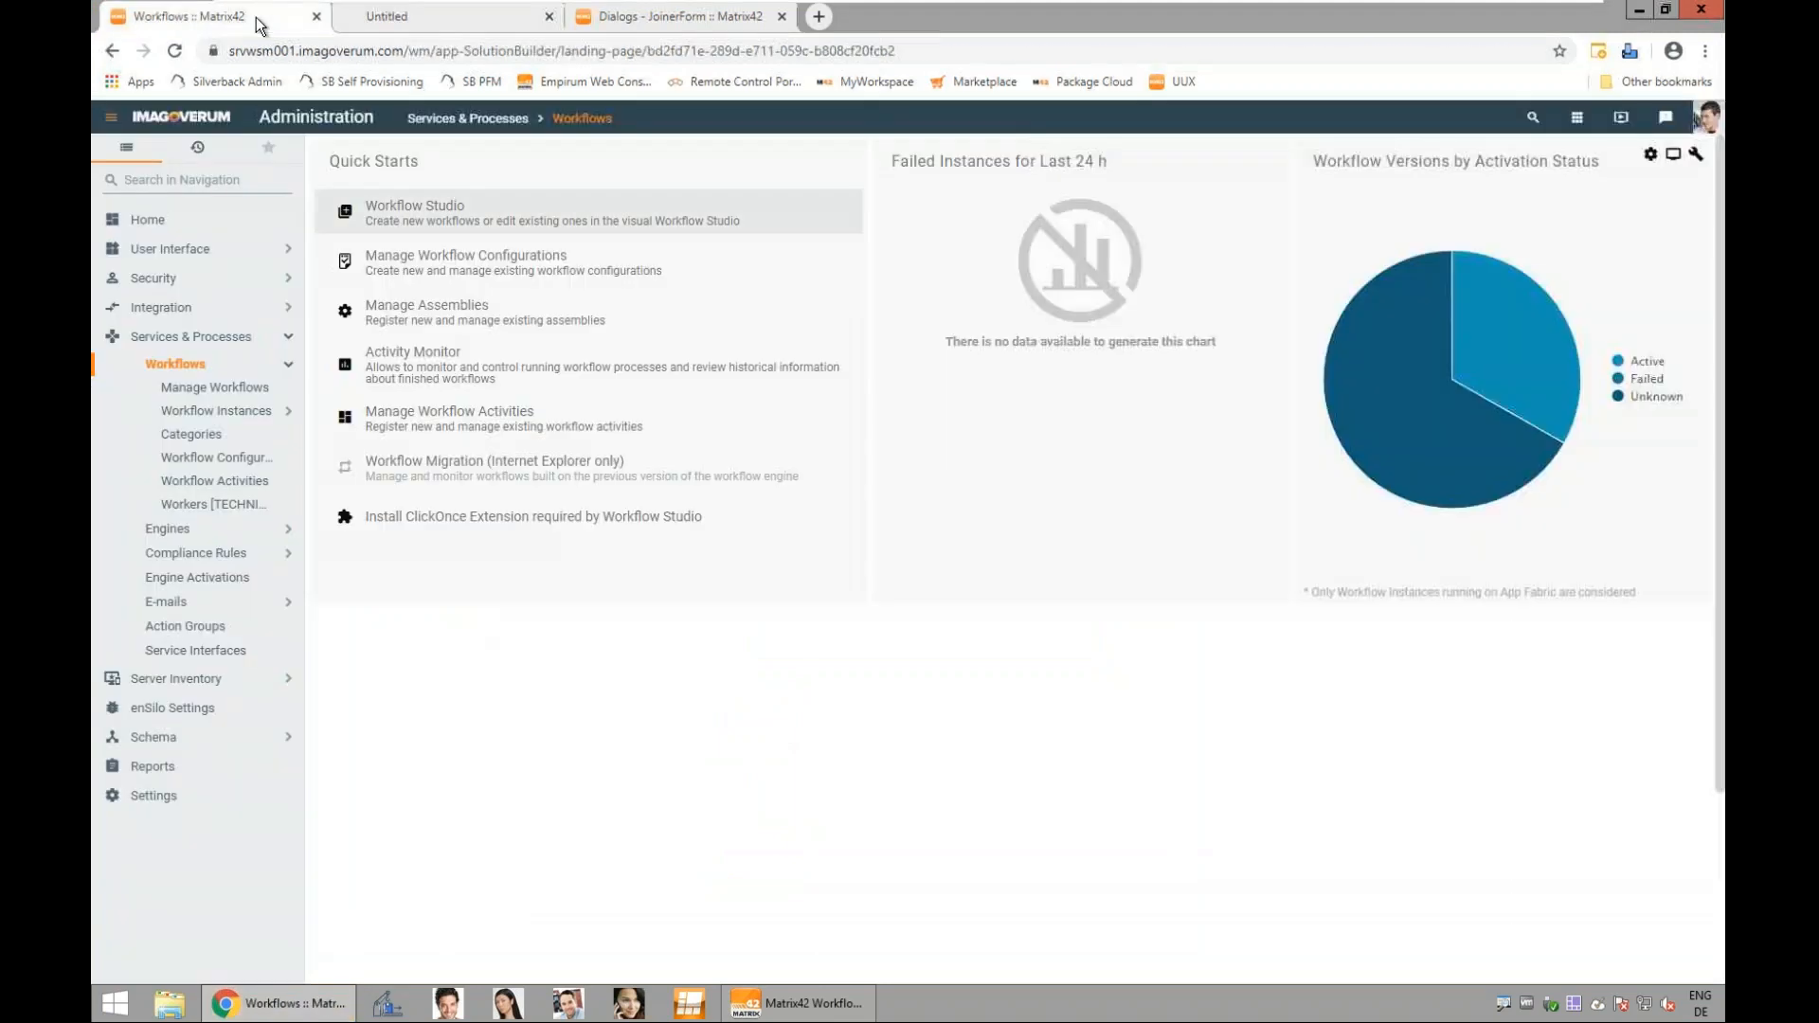
click(1576, 117)
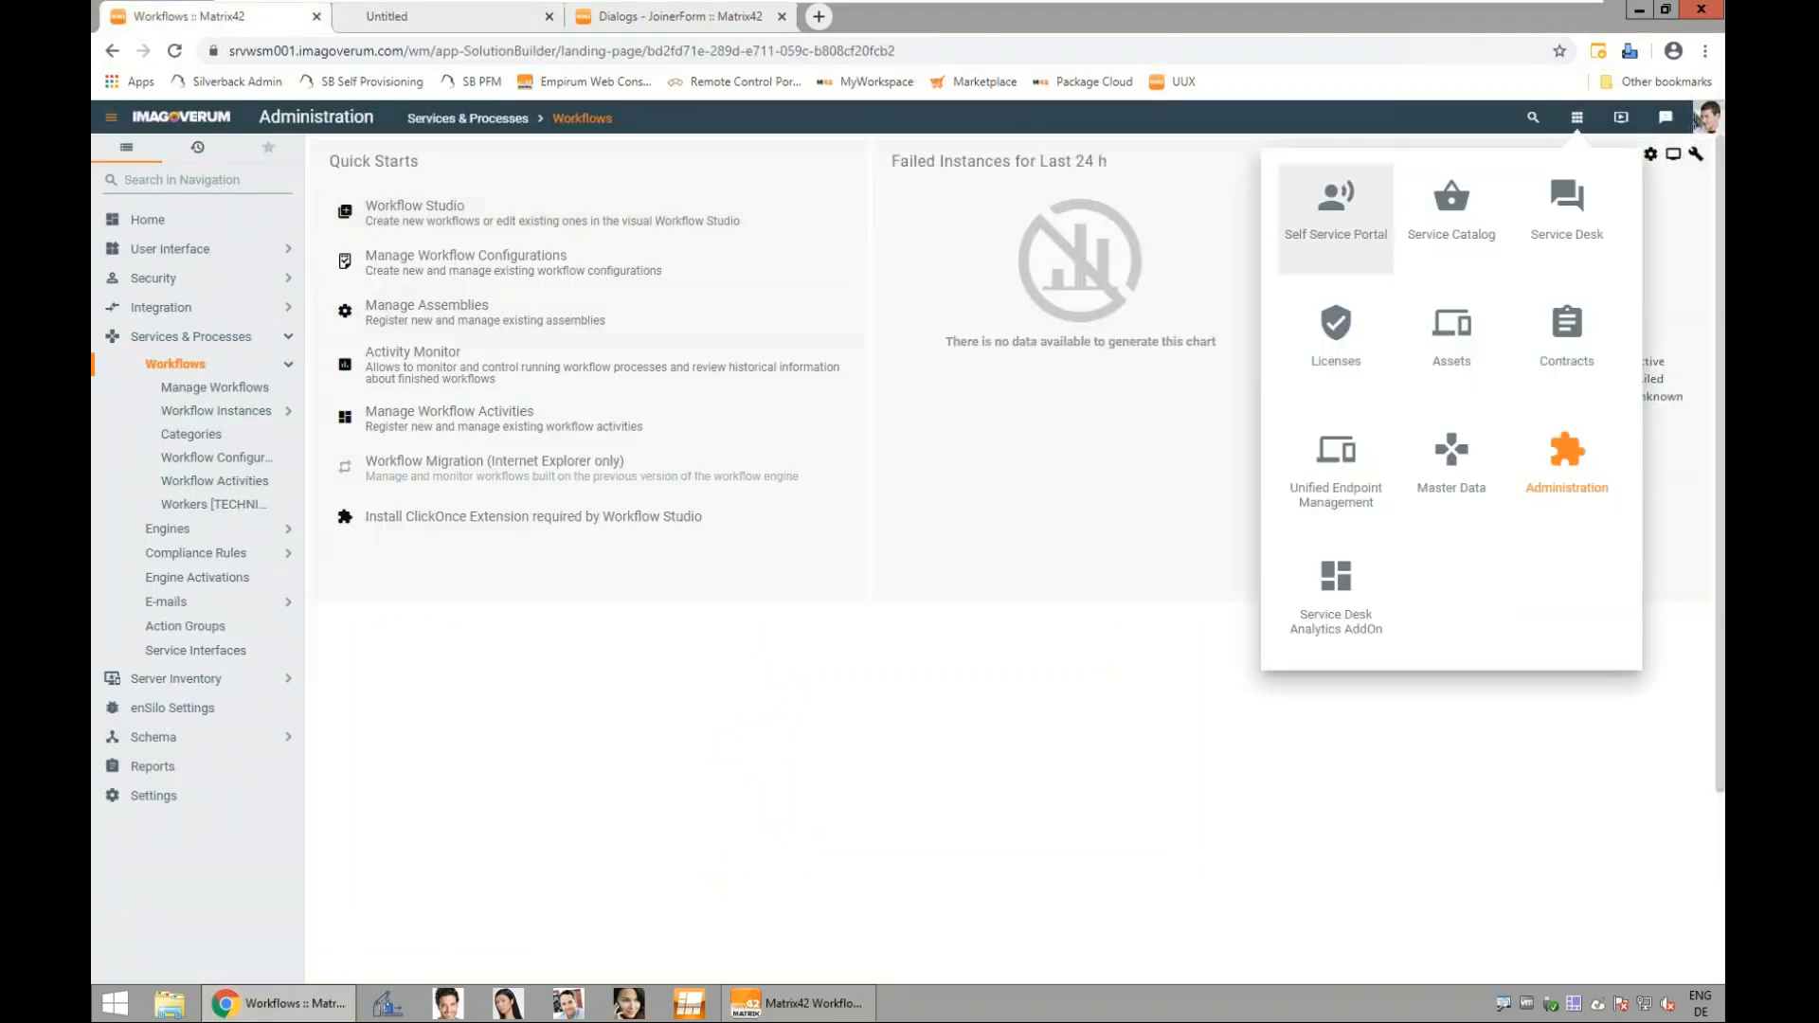
click(1452, 220)
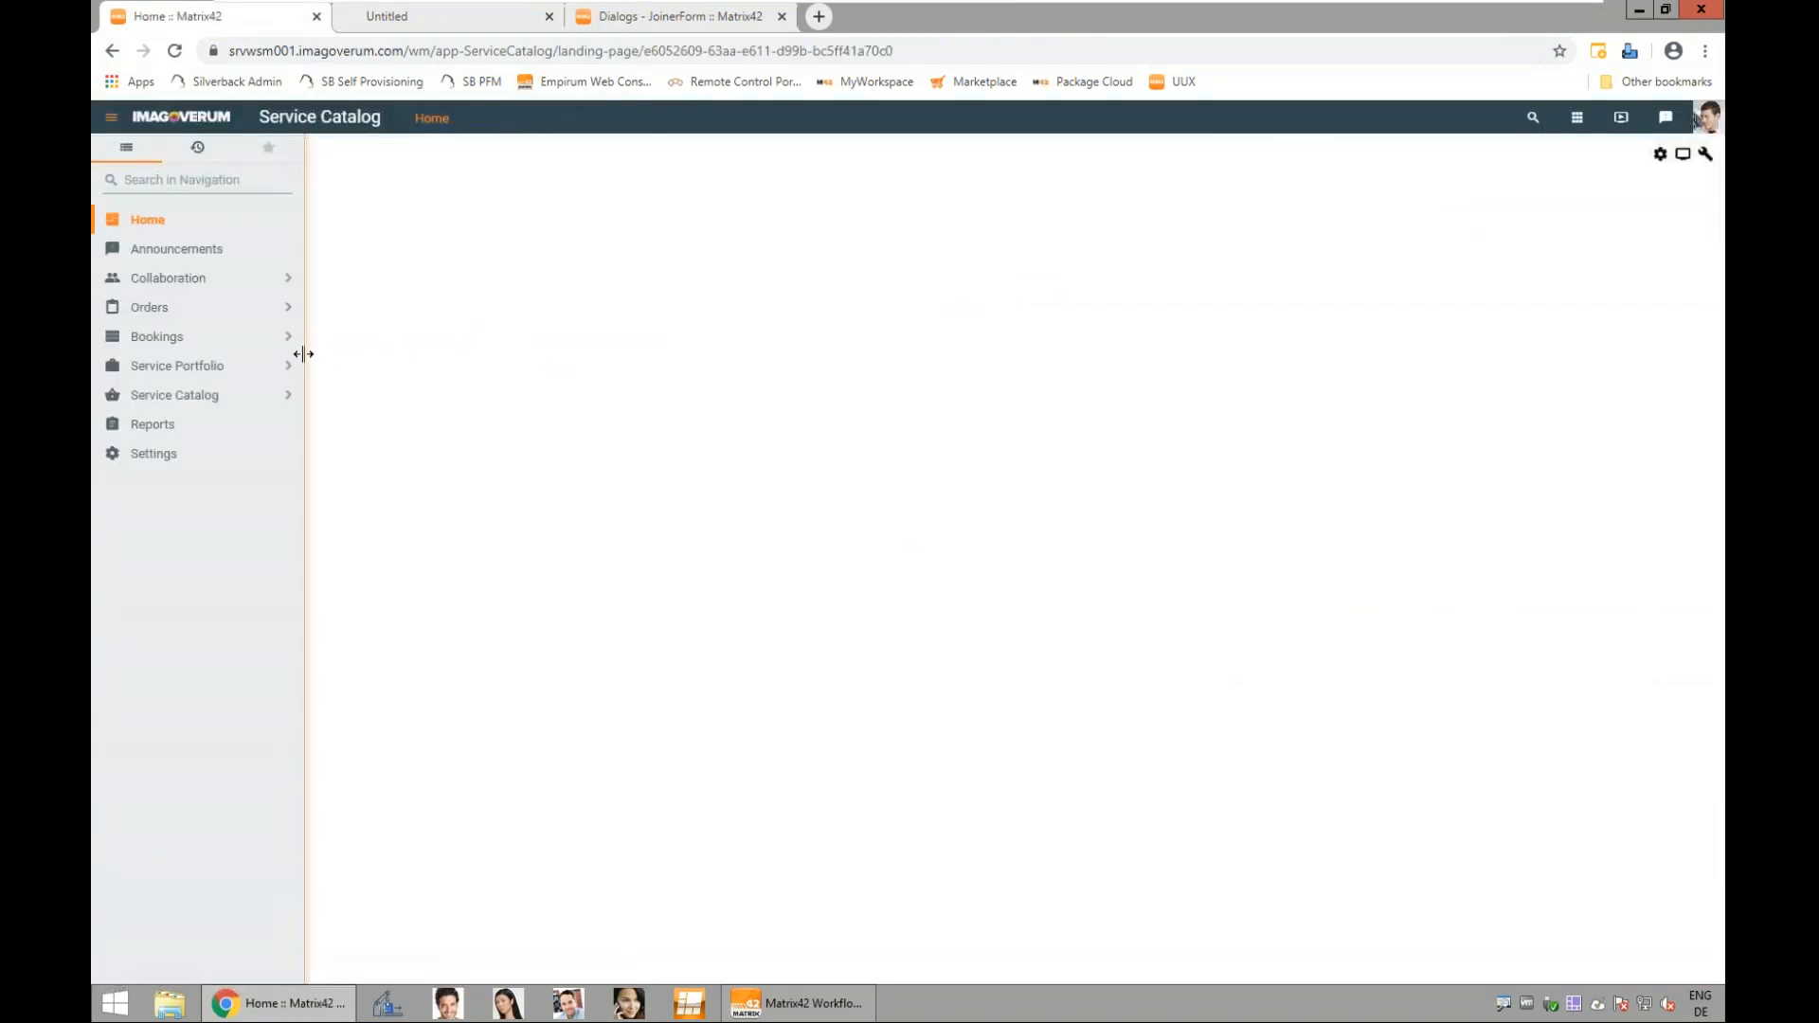
click(232, 369)
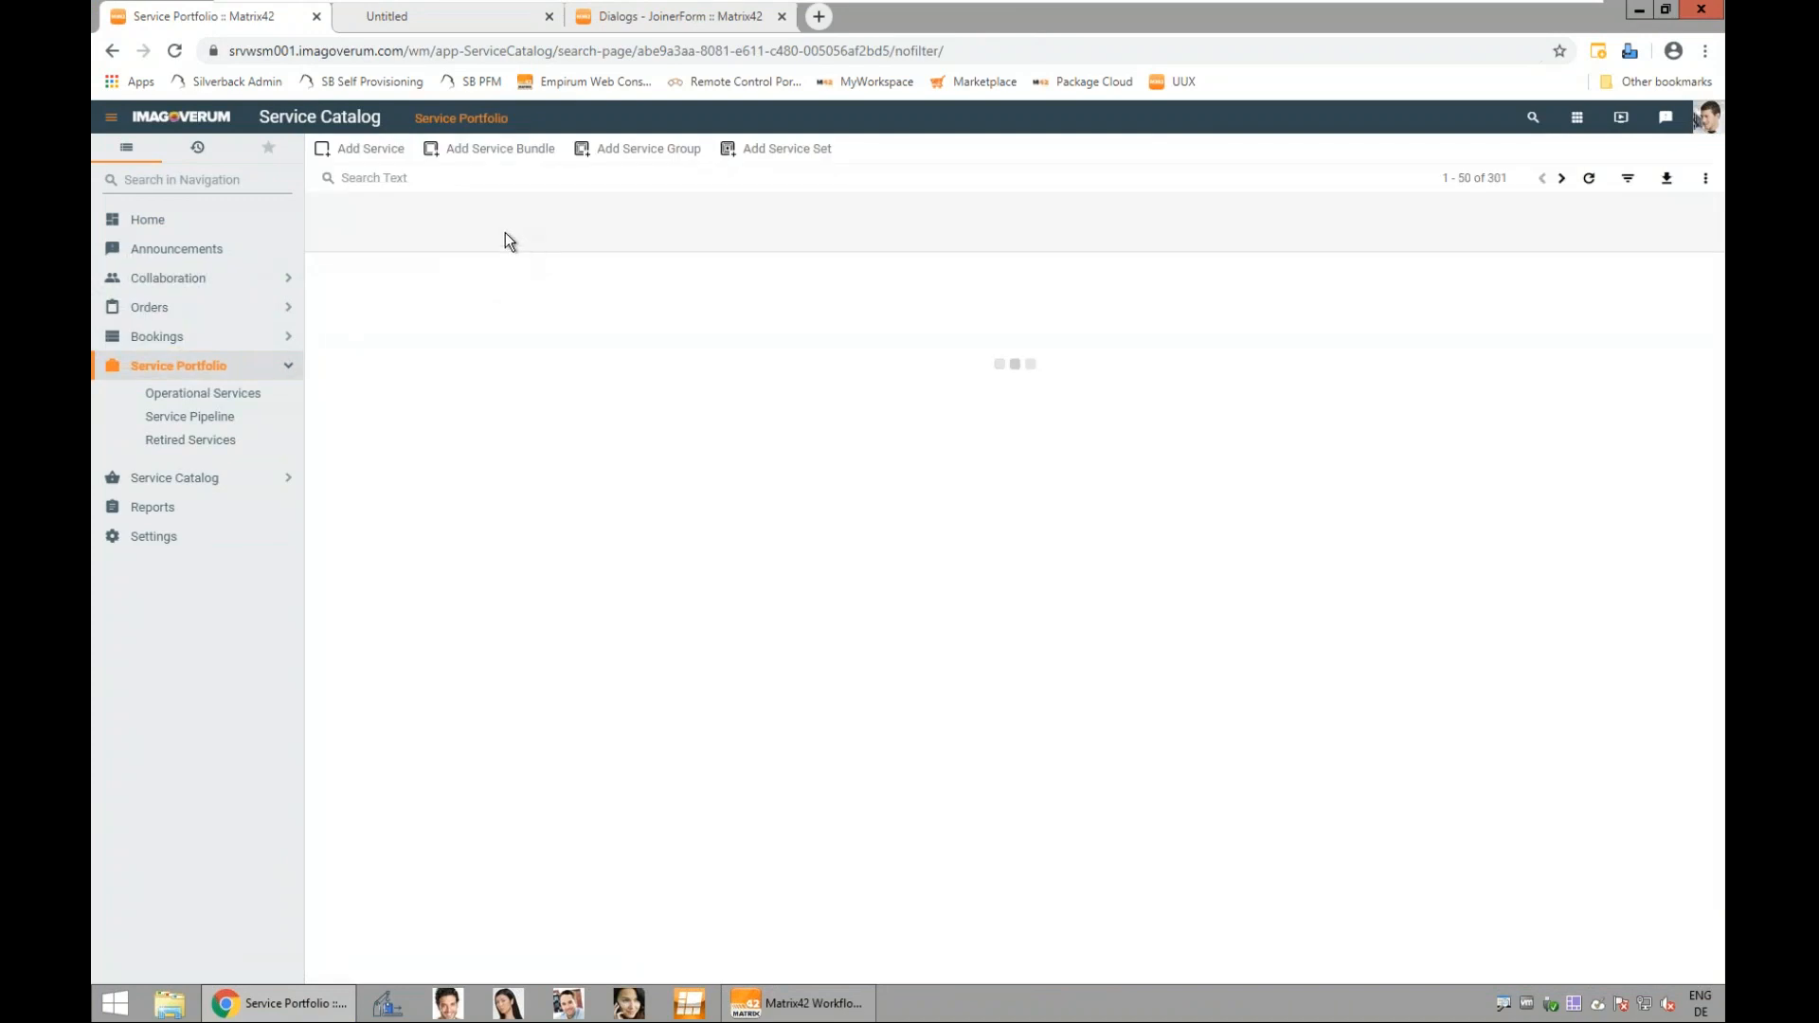
Step: Start a new service named Joiner and set its status to Operational
click(360, 149)
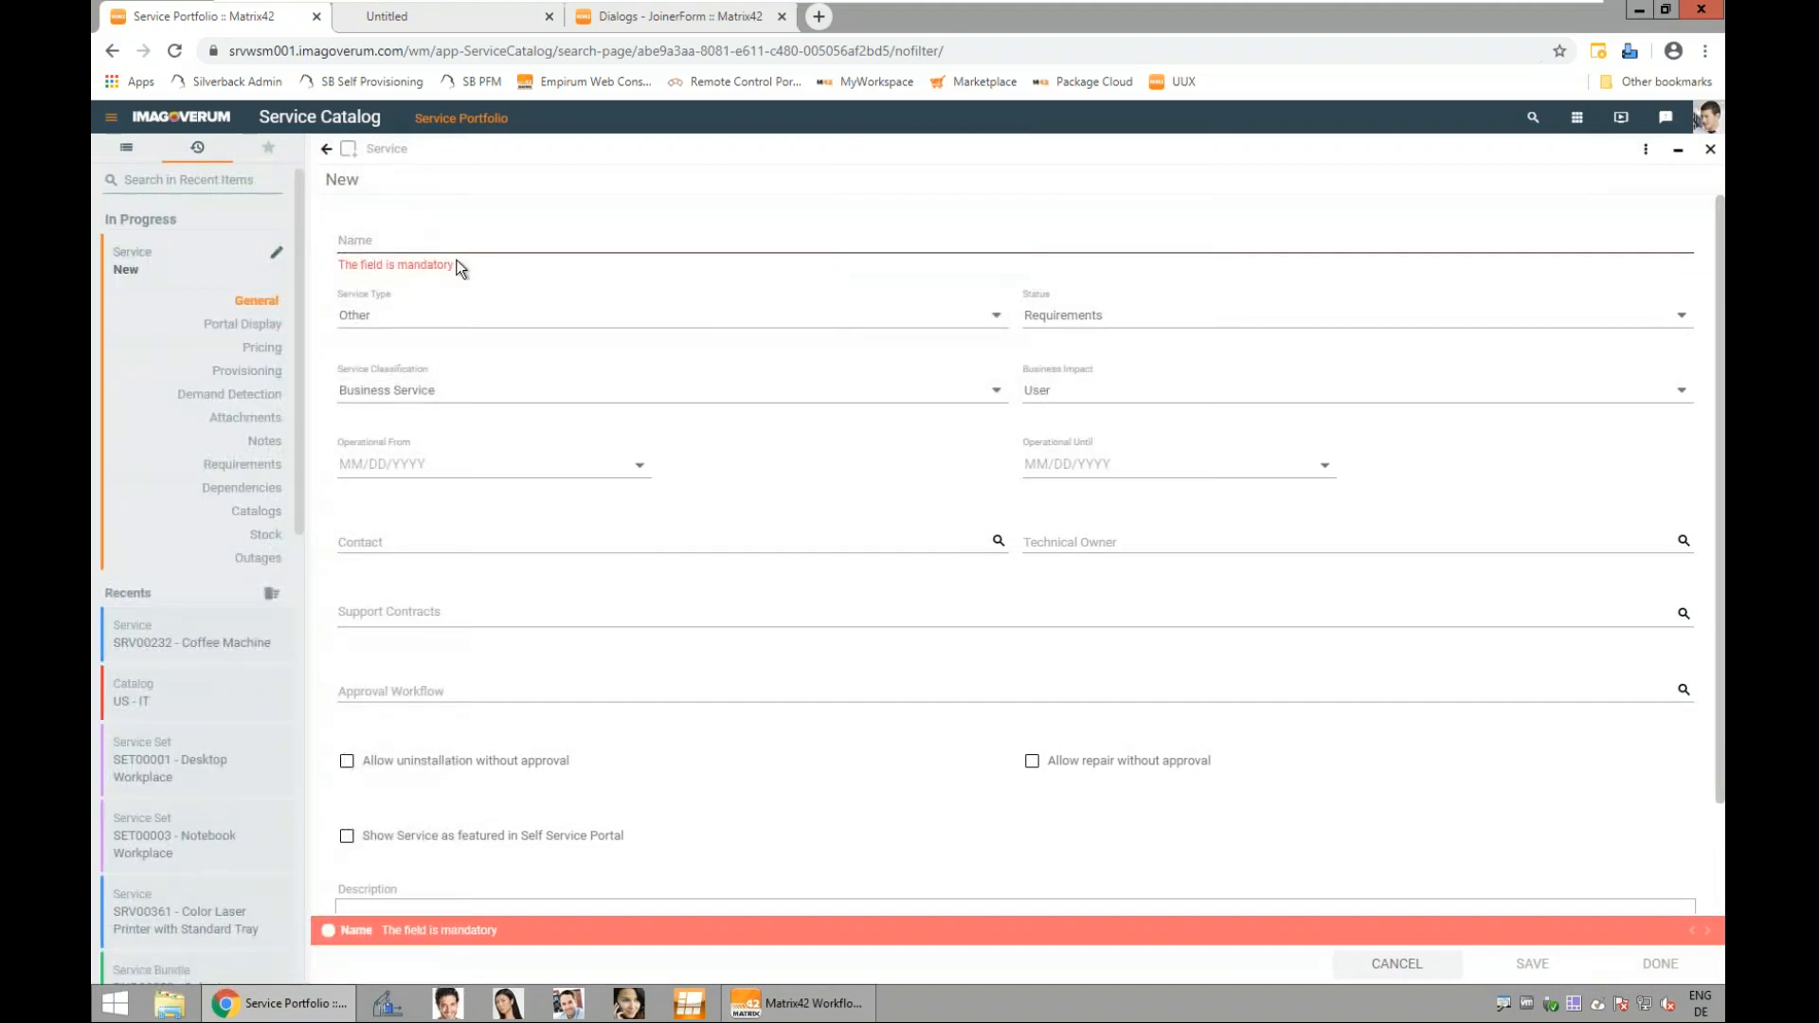
click(493, 243)
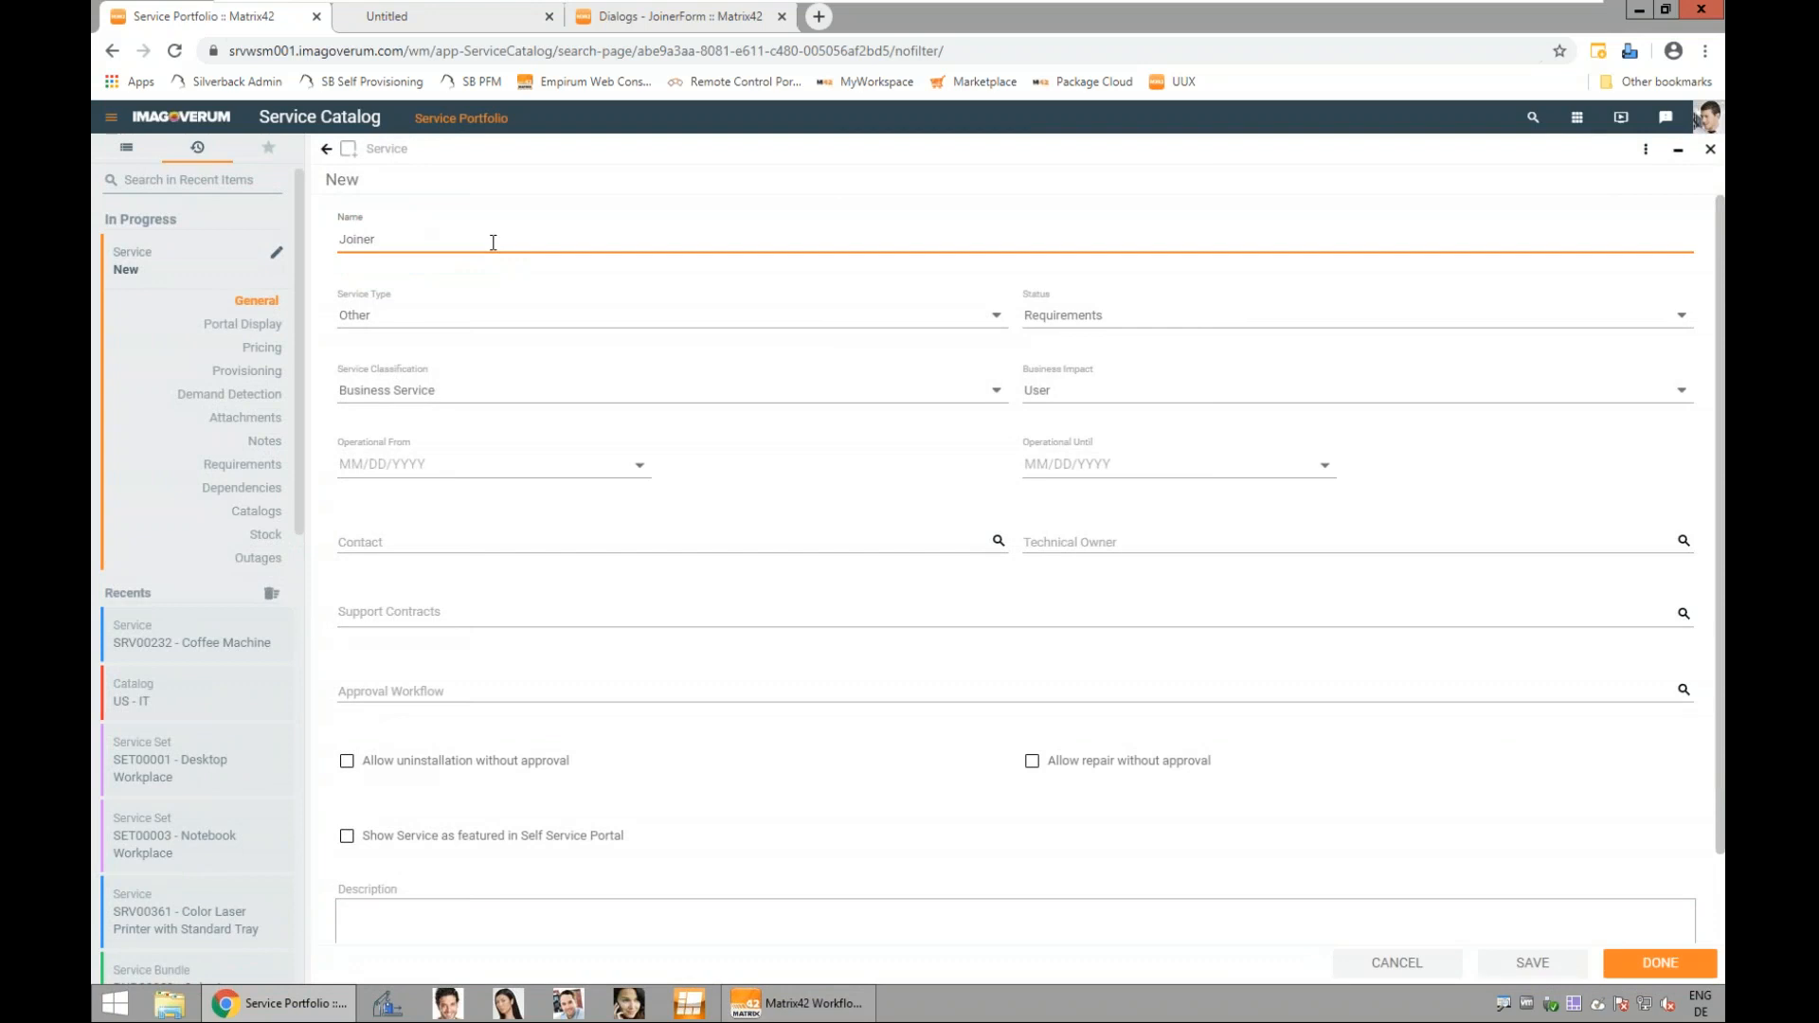
click(1039, 325)
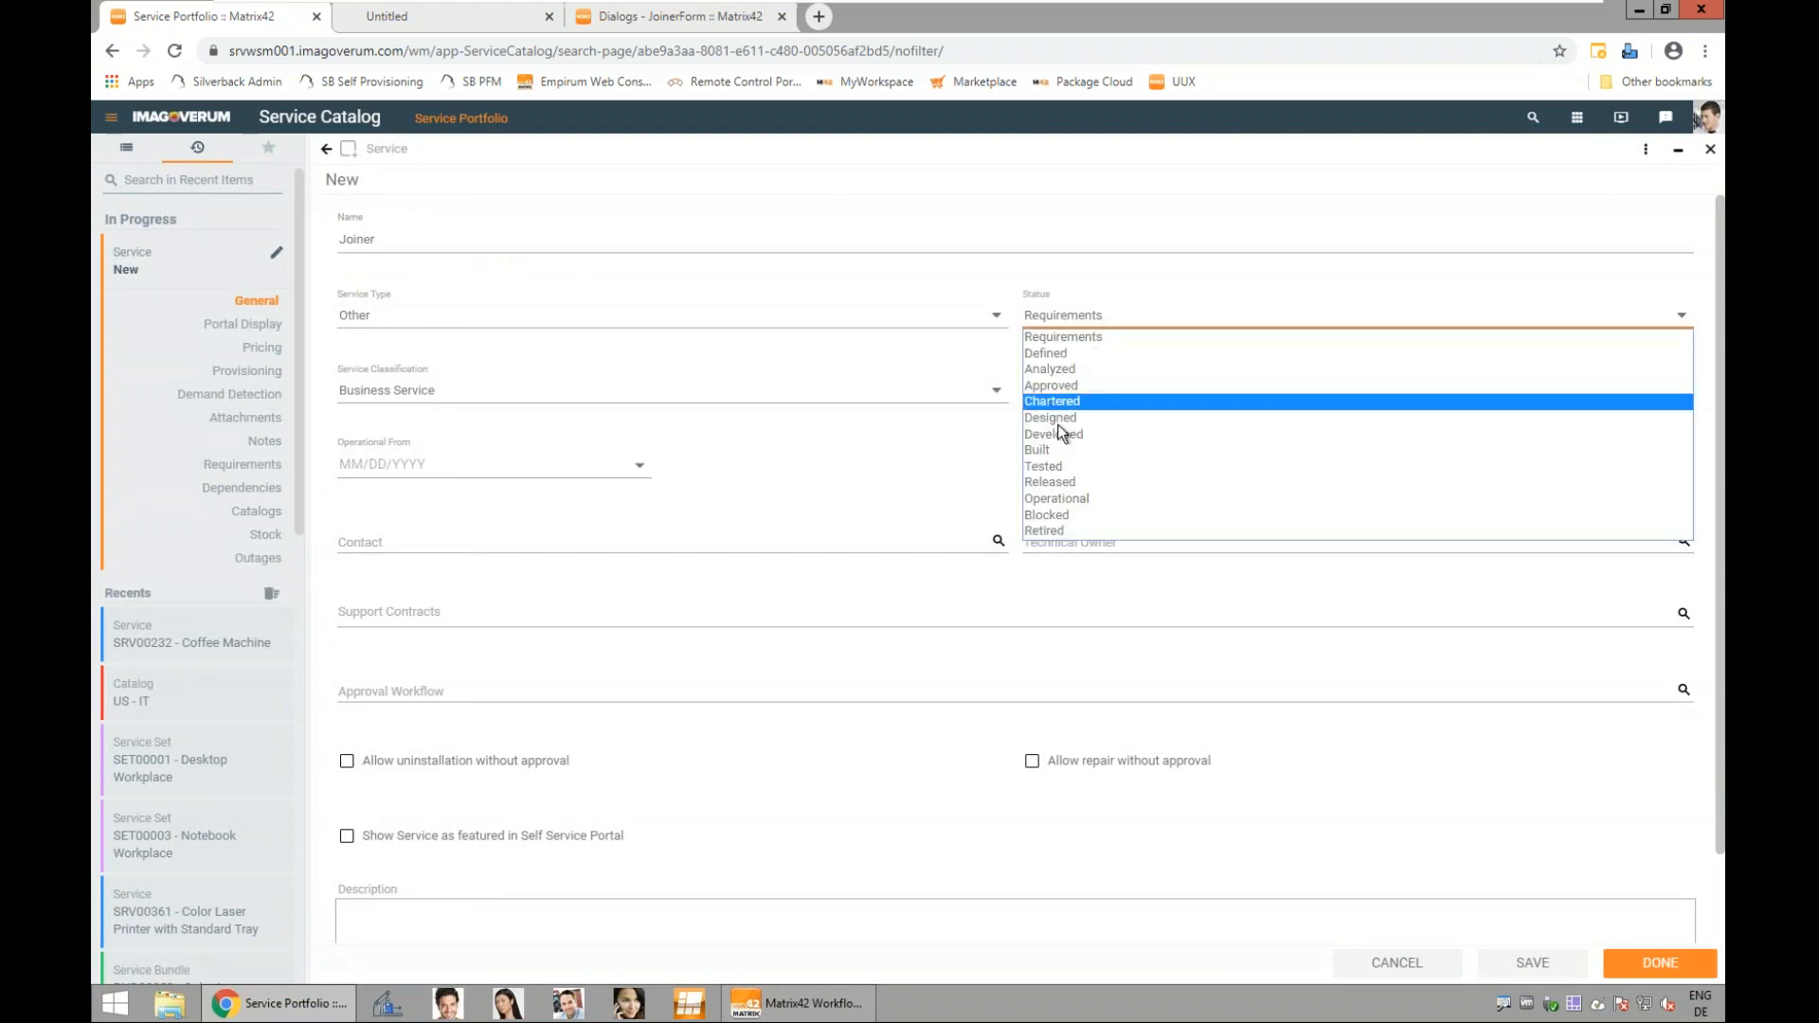
click(1094, 497)
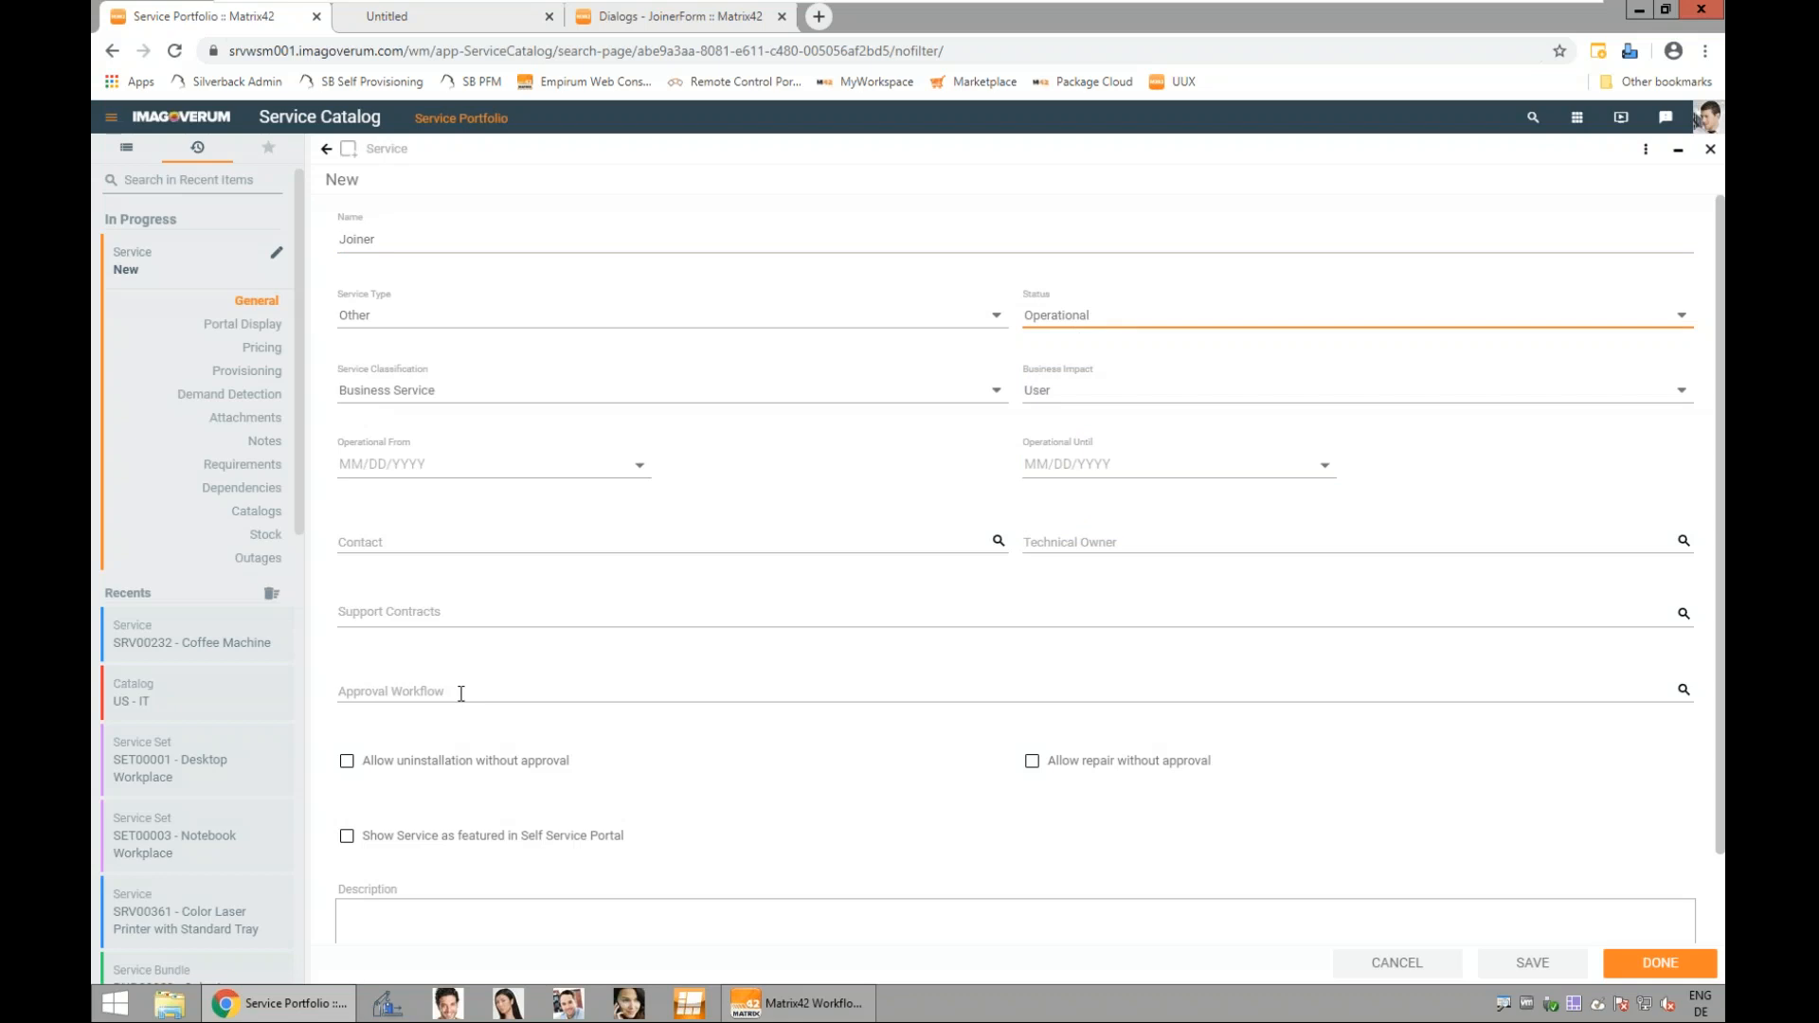
Step: Enter "New employee process" as the service's business-context description for the portal display
click(260, 326)
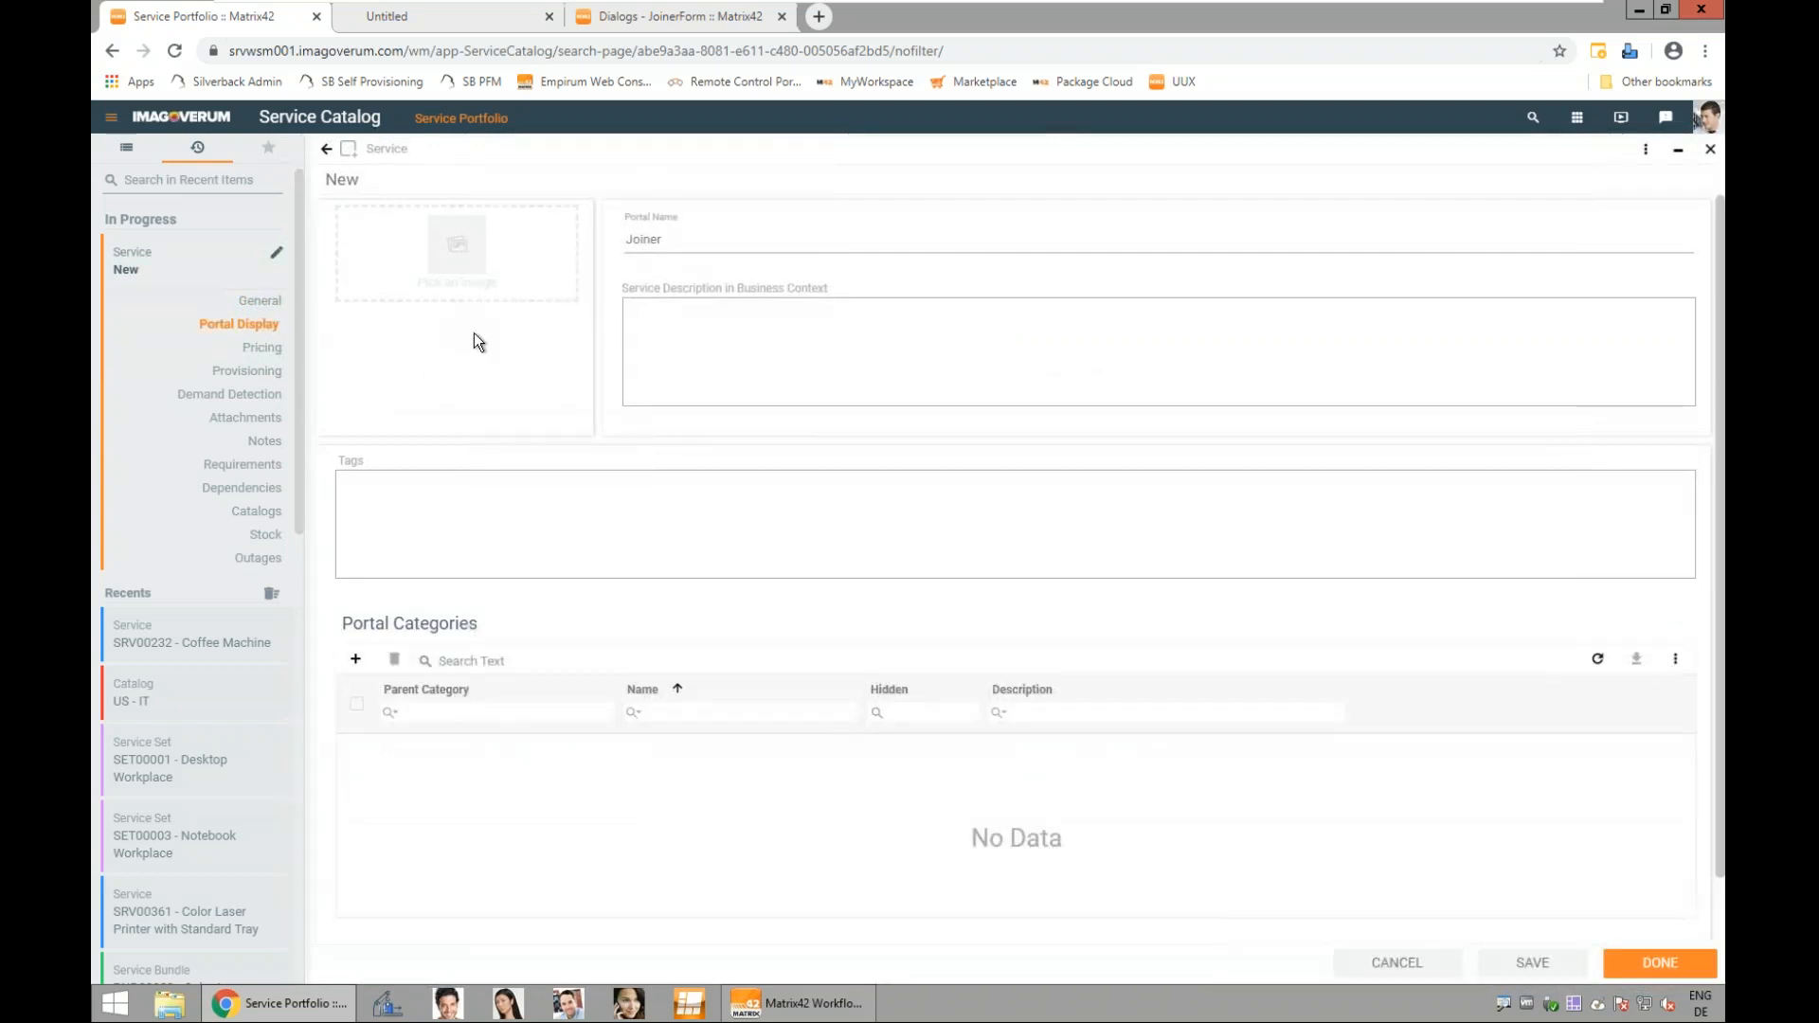
click(696, 323)
text(New employee process)
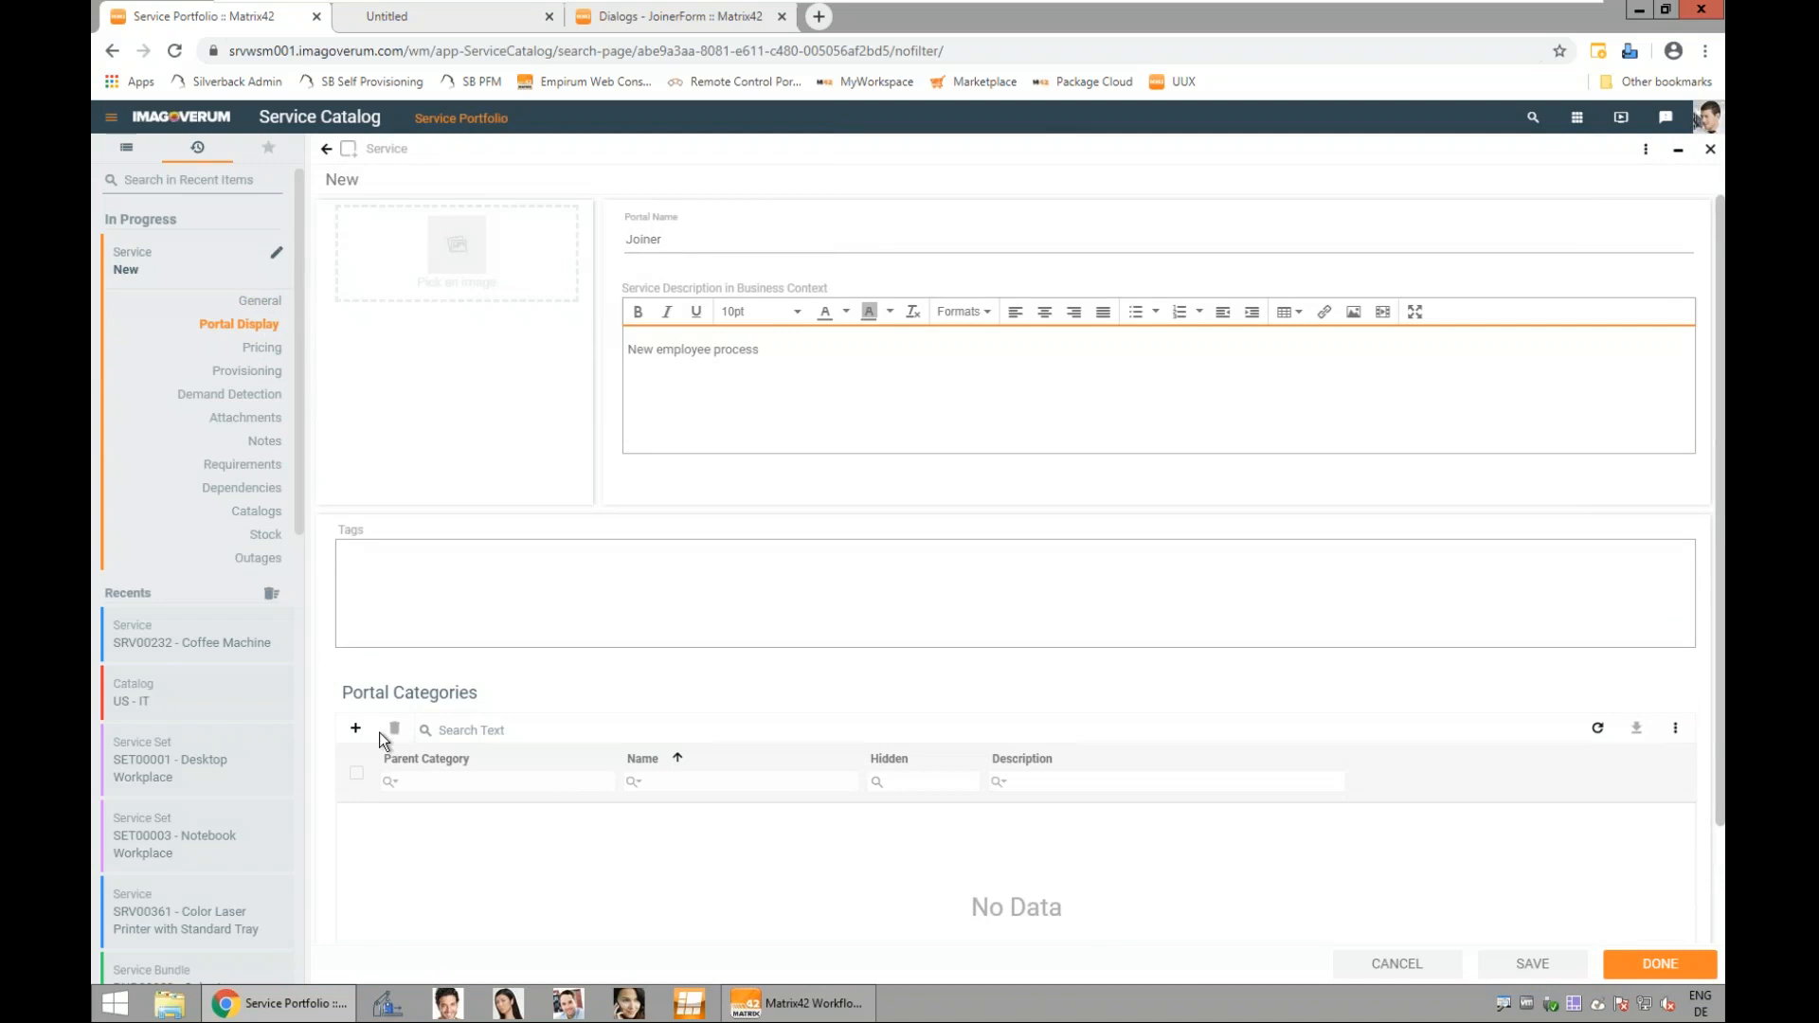
Step: Assign the Security portal category under Services to the Joiner service
click(355, 729)
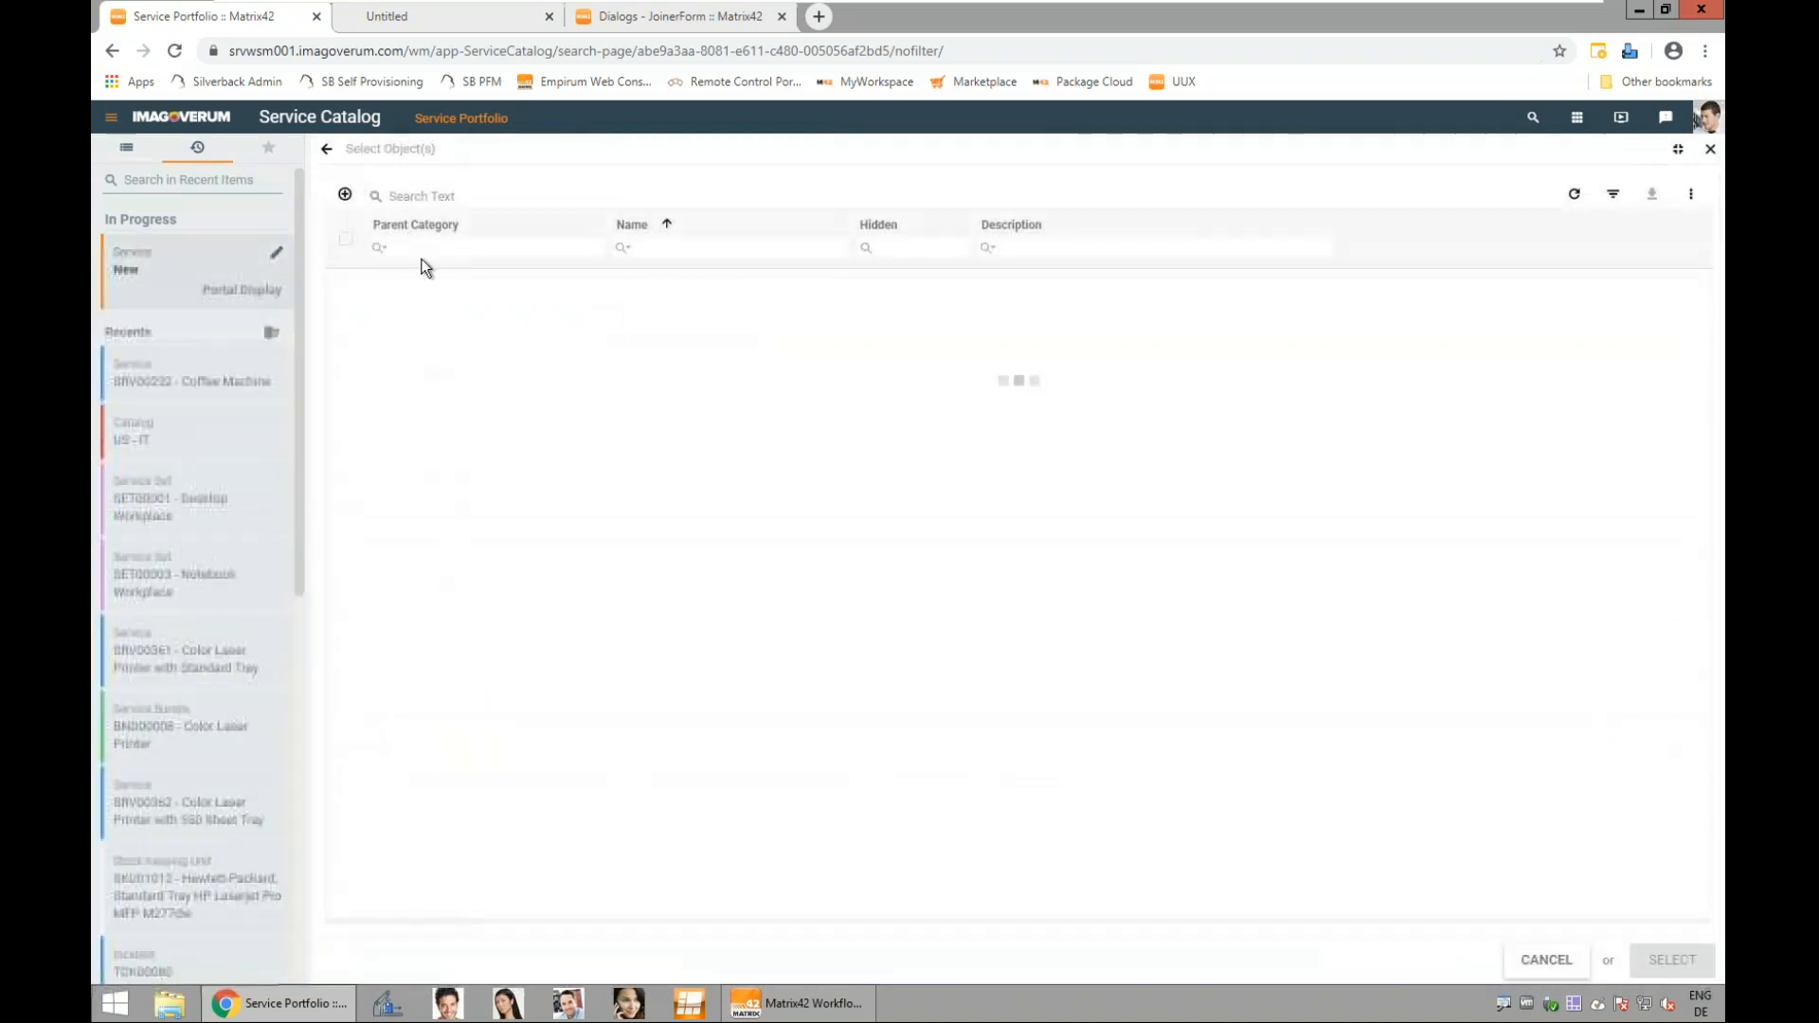
click(431, 196)
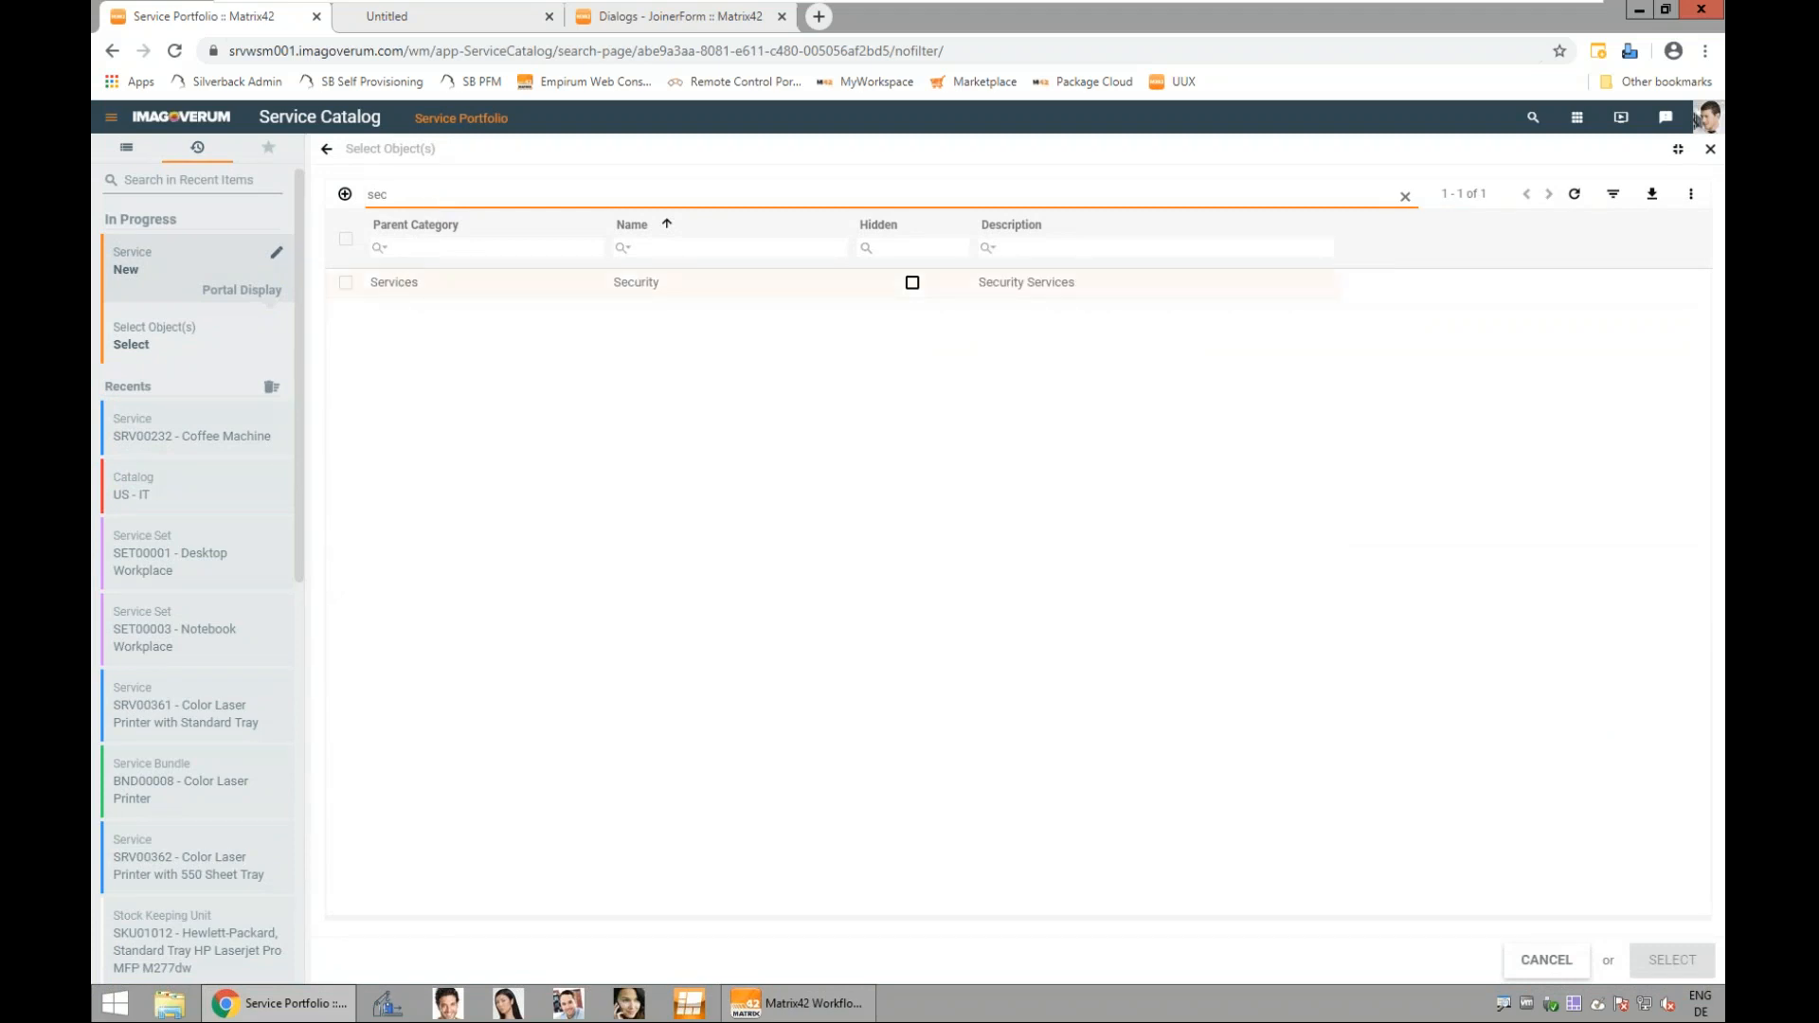
click(347, 283)
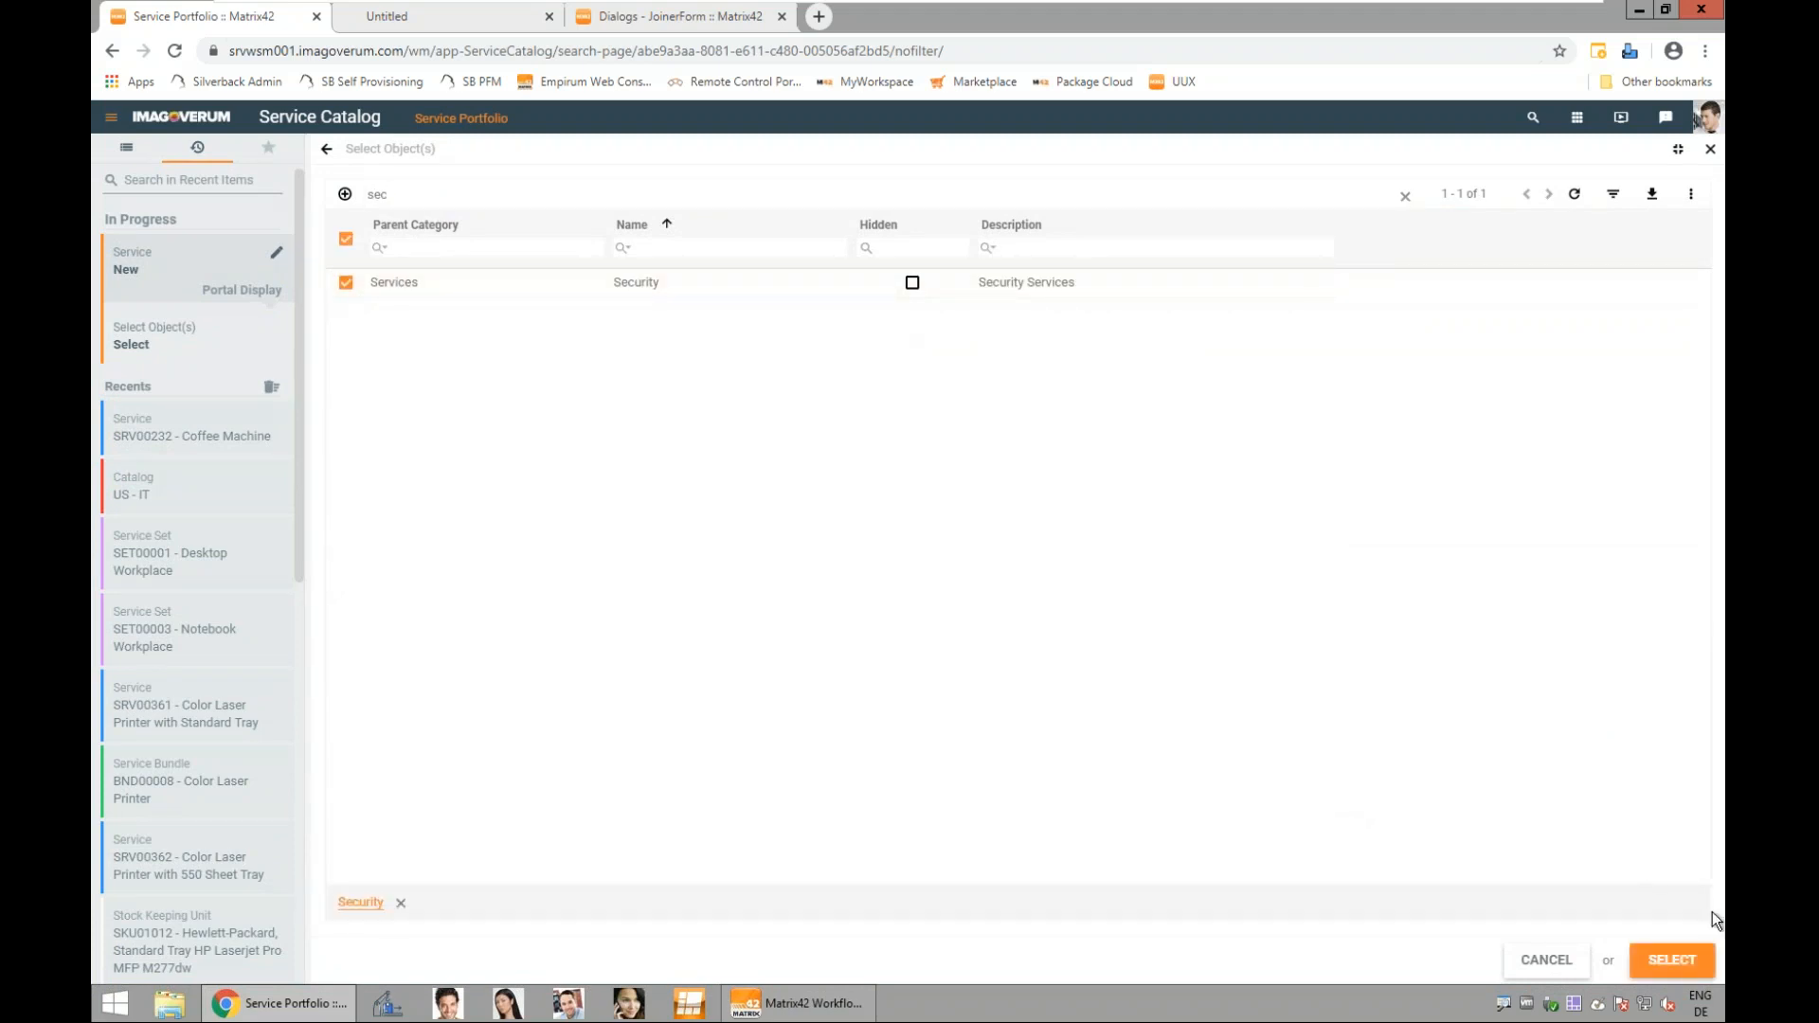
click(1673, 960)
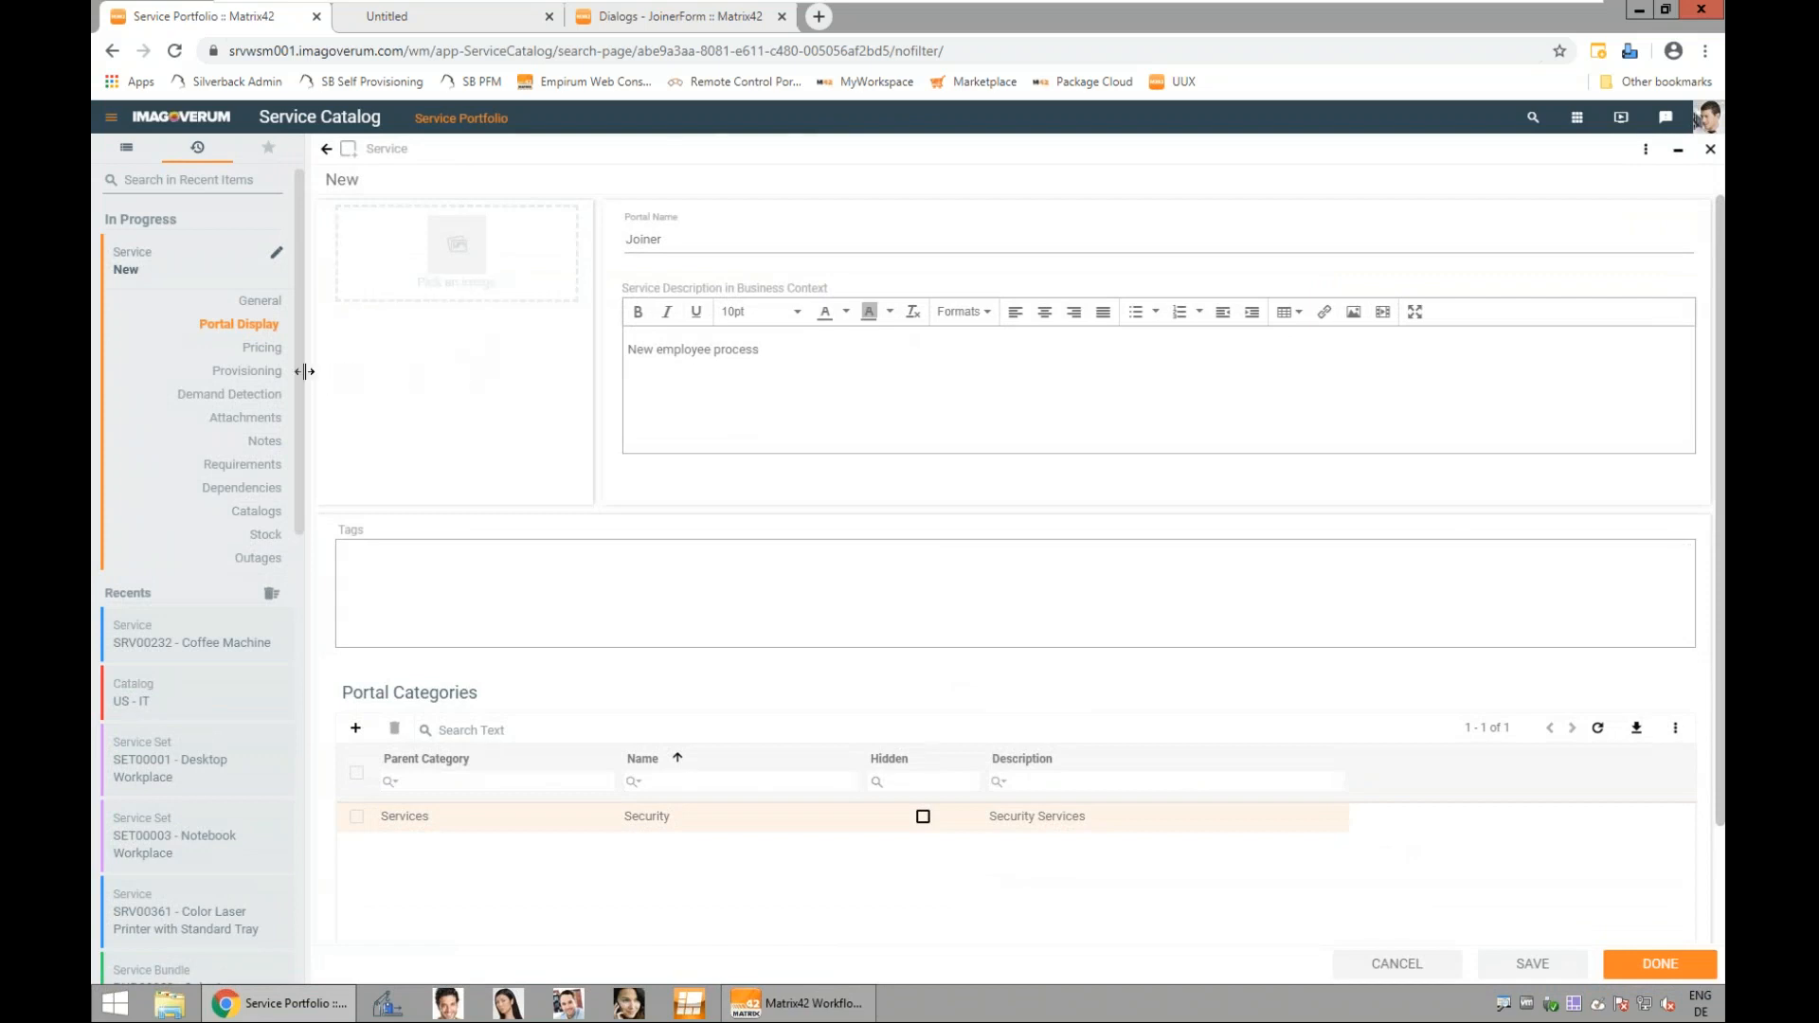
Step: Set the service's provisioning workflow to Joiner Workflow and its Self Service Portal form to joiner (Ud_joiner)
click(263, 374)
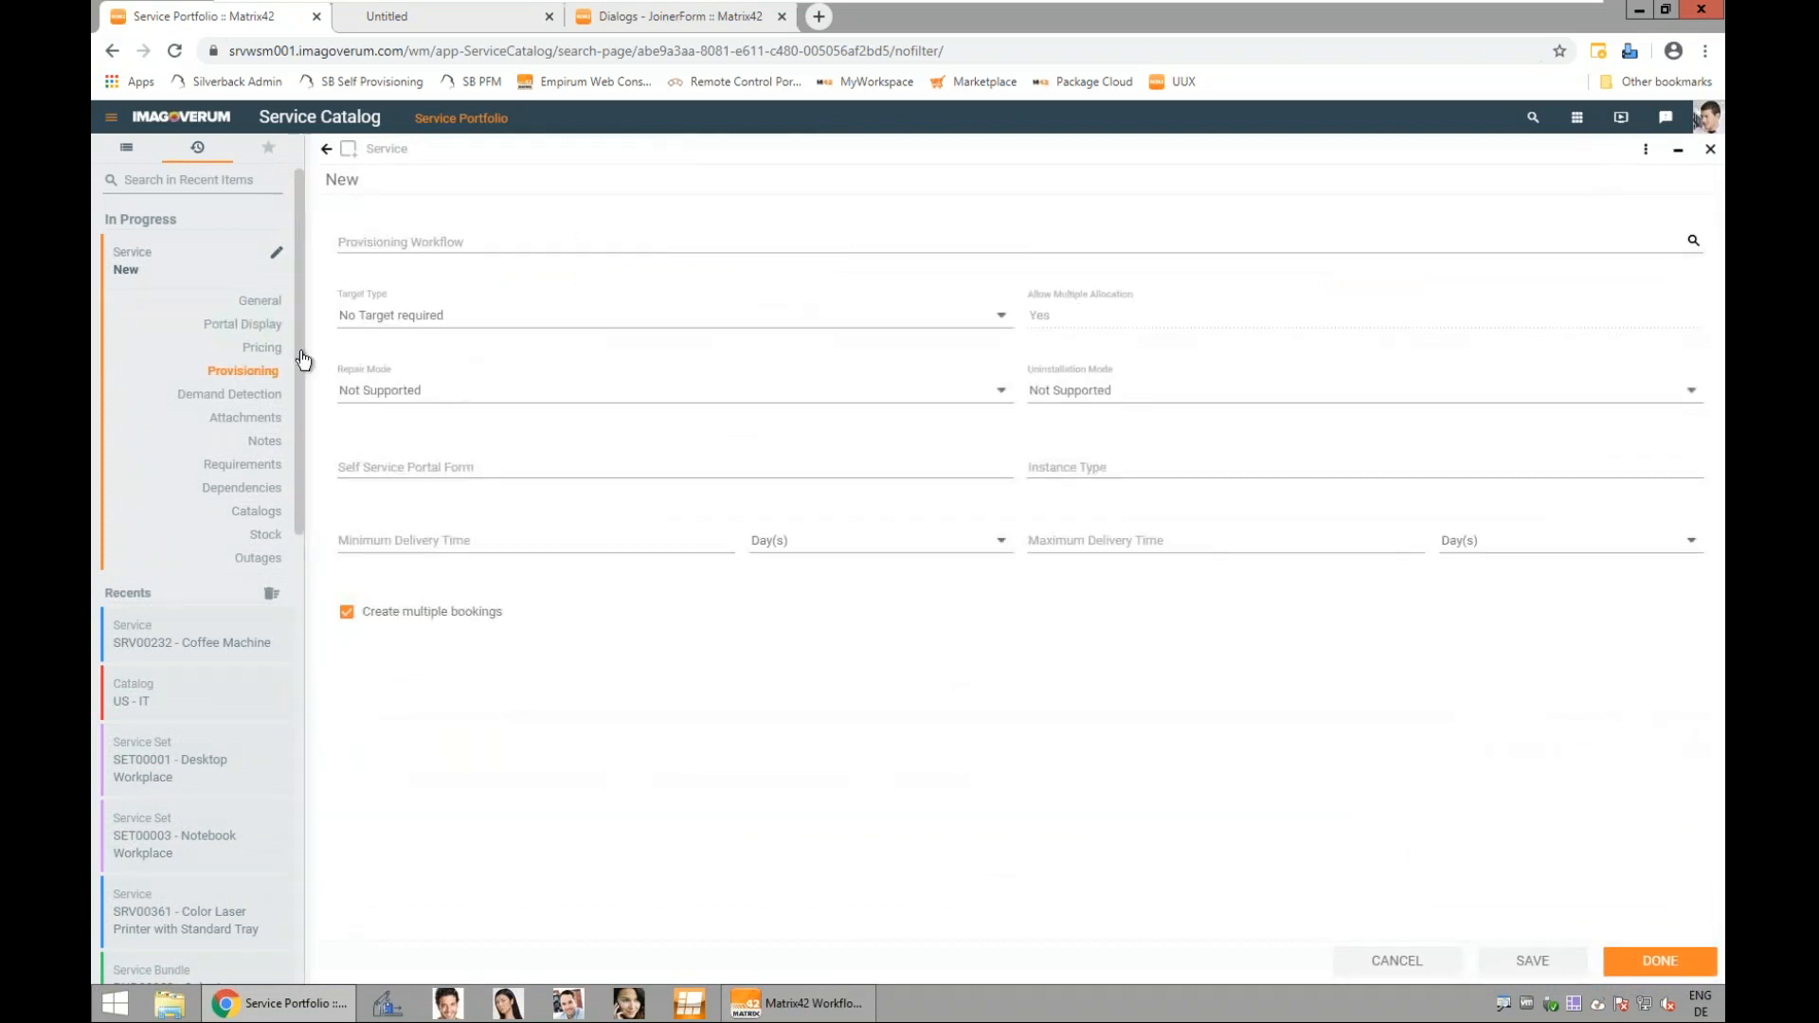
click(389, 235)
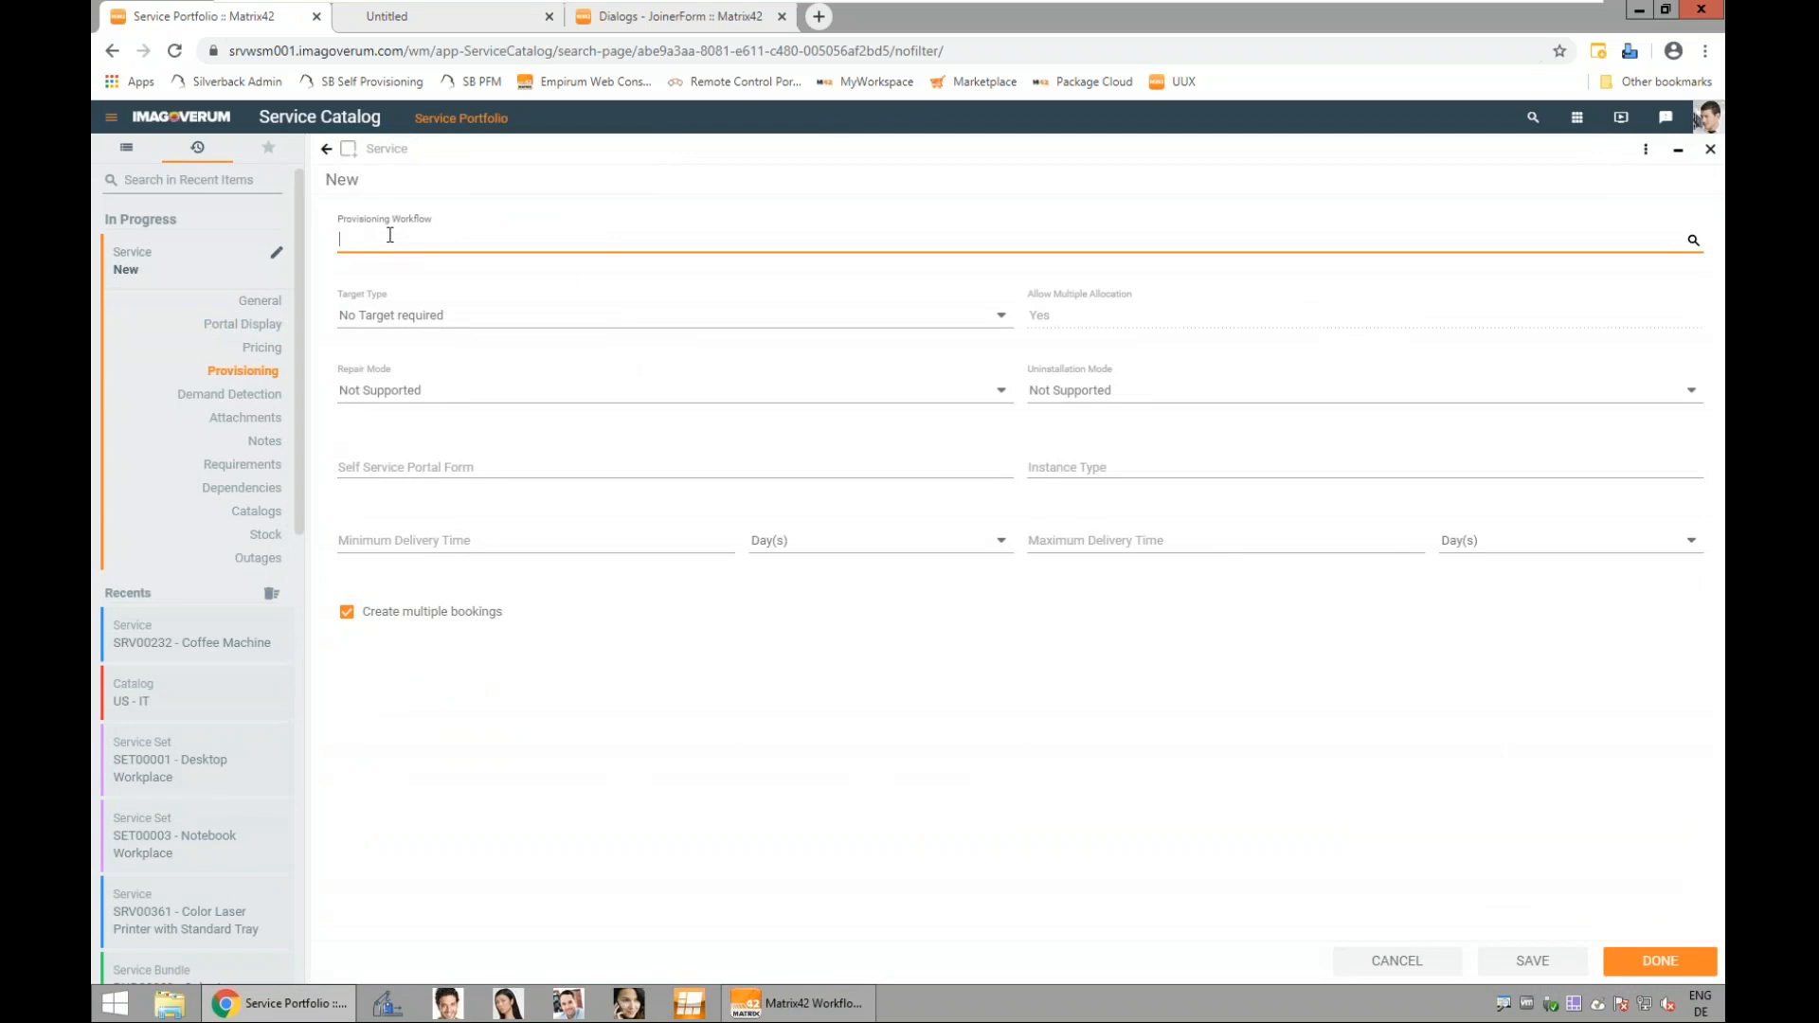
text(jo)
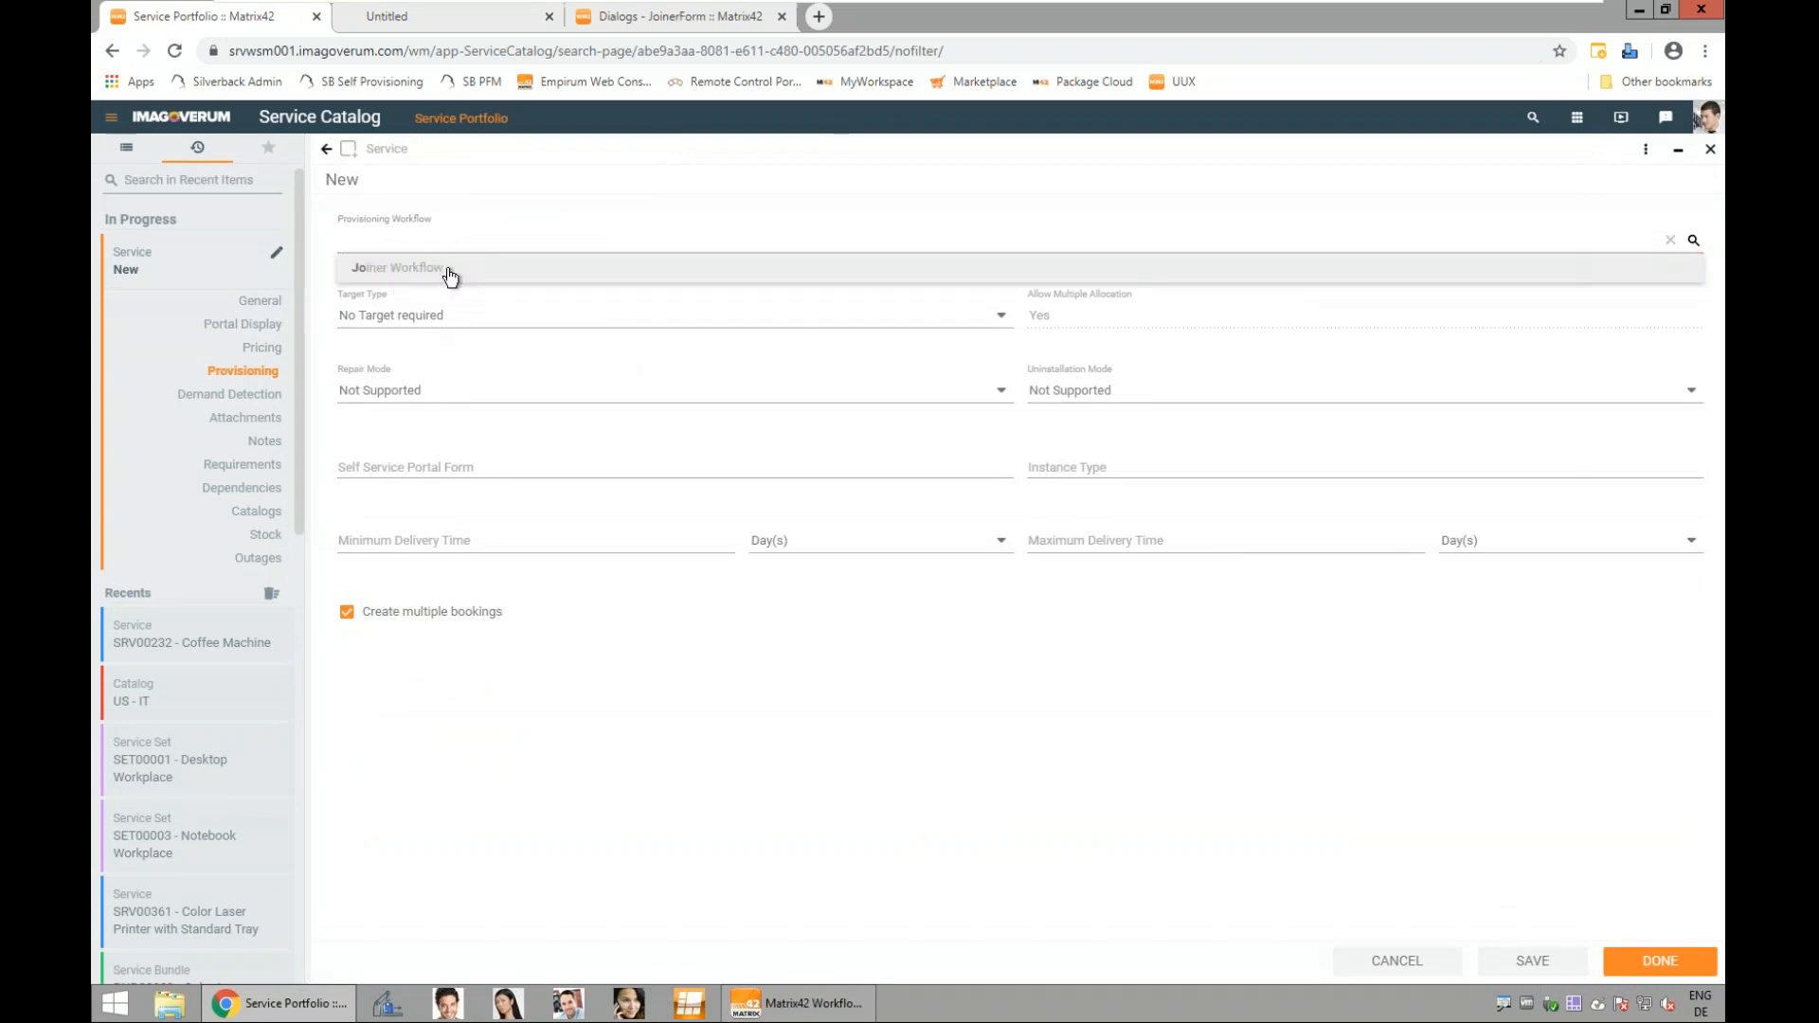
click(449, 275)
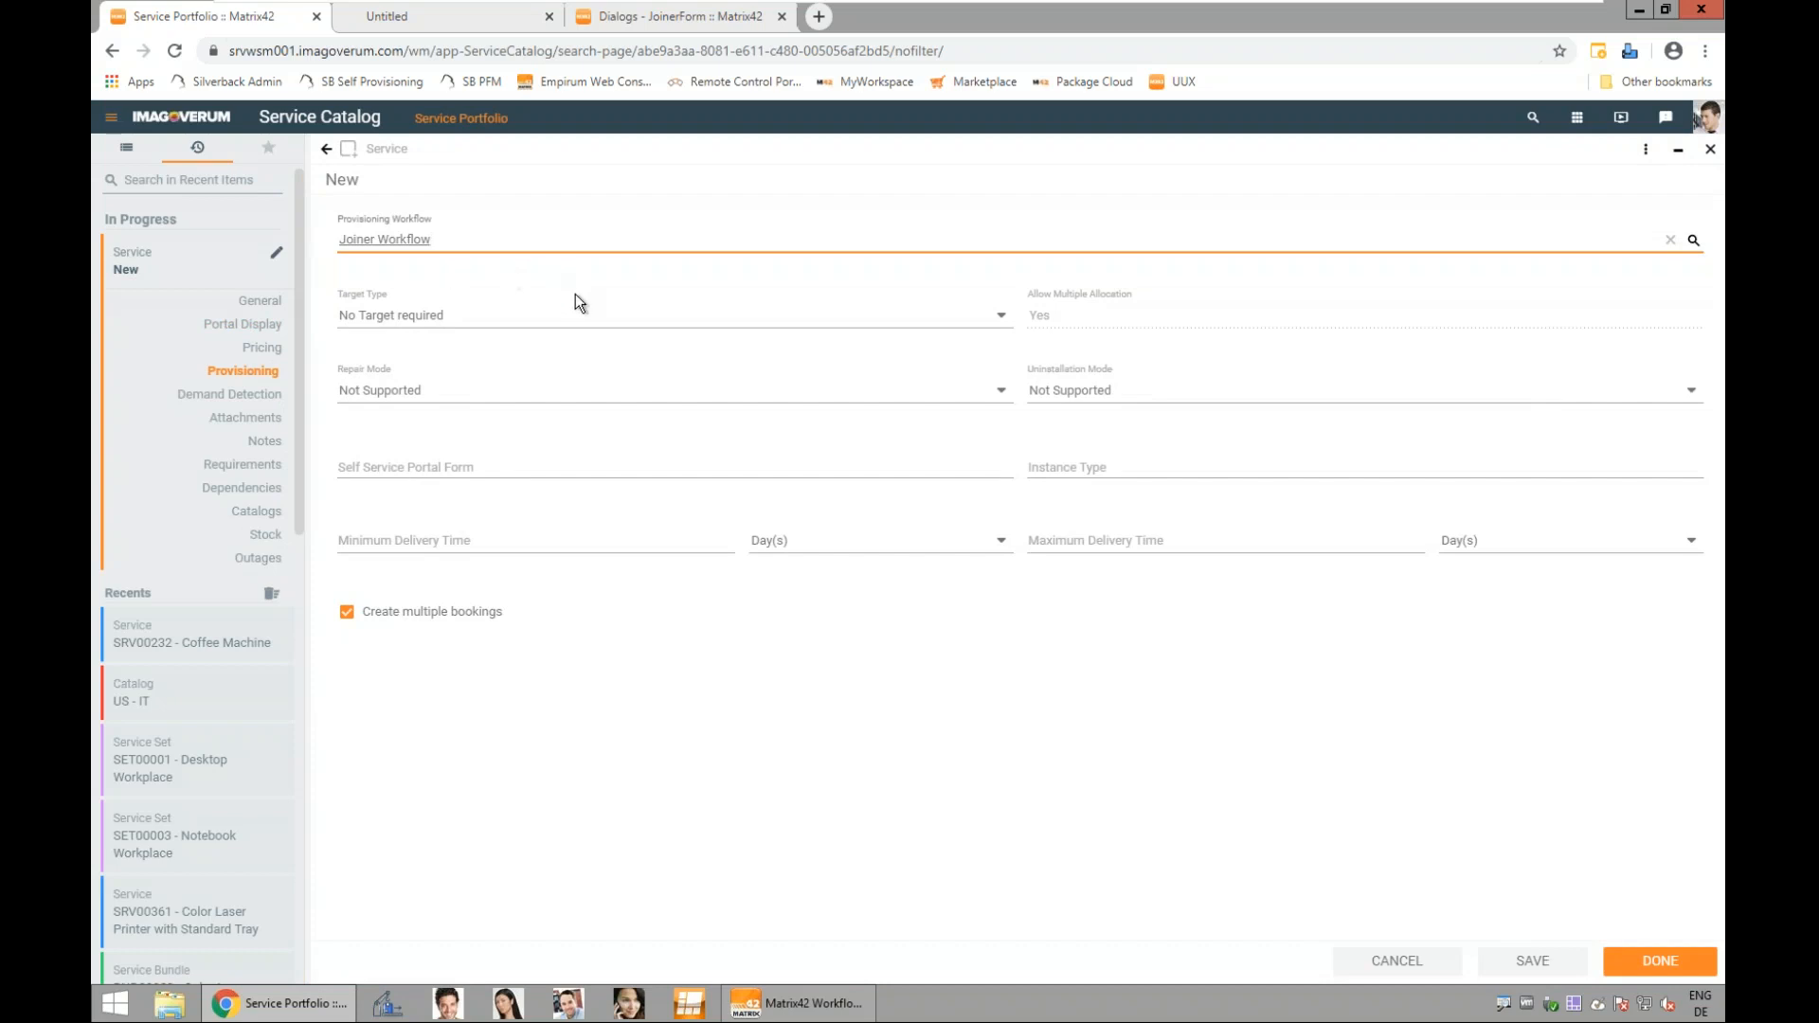
click(475, 471)
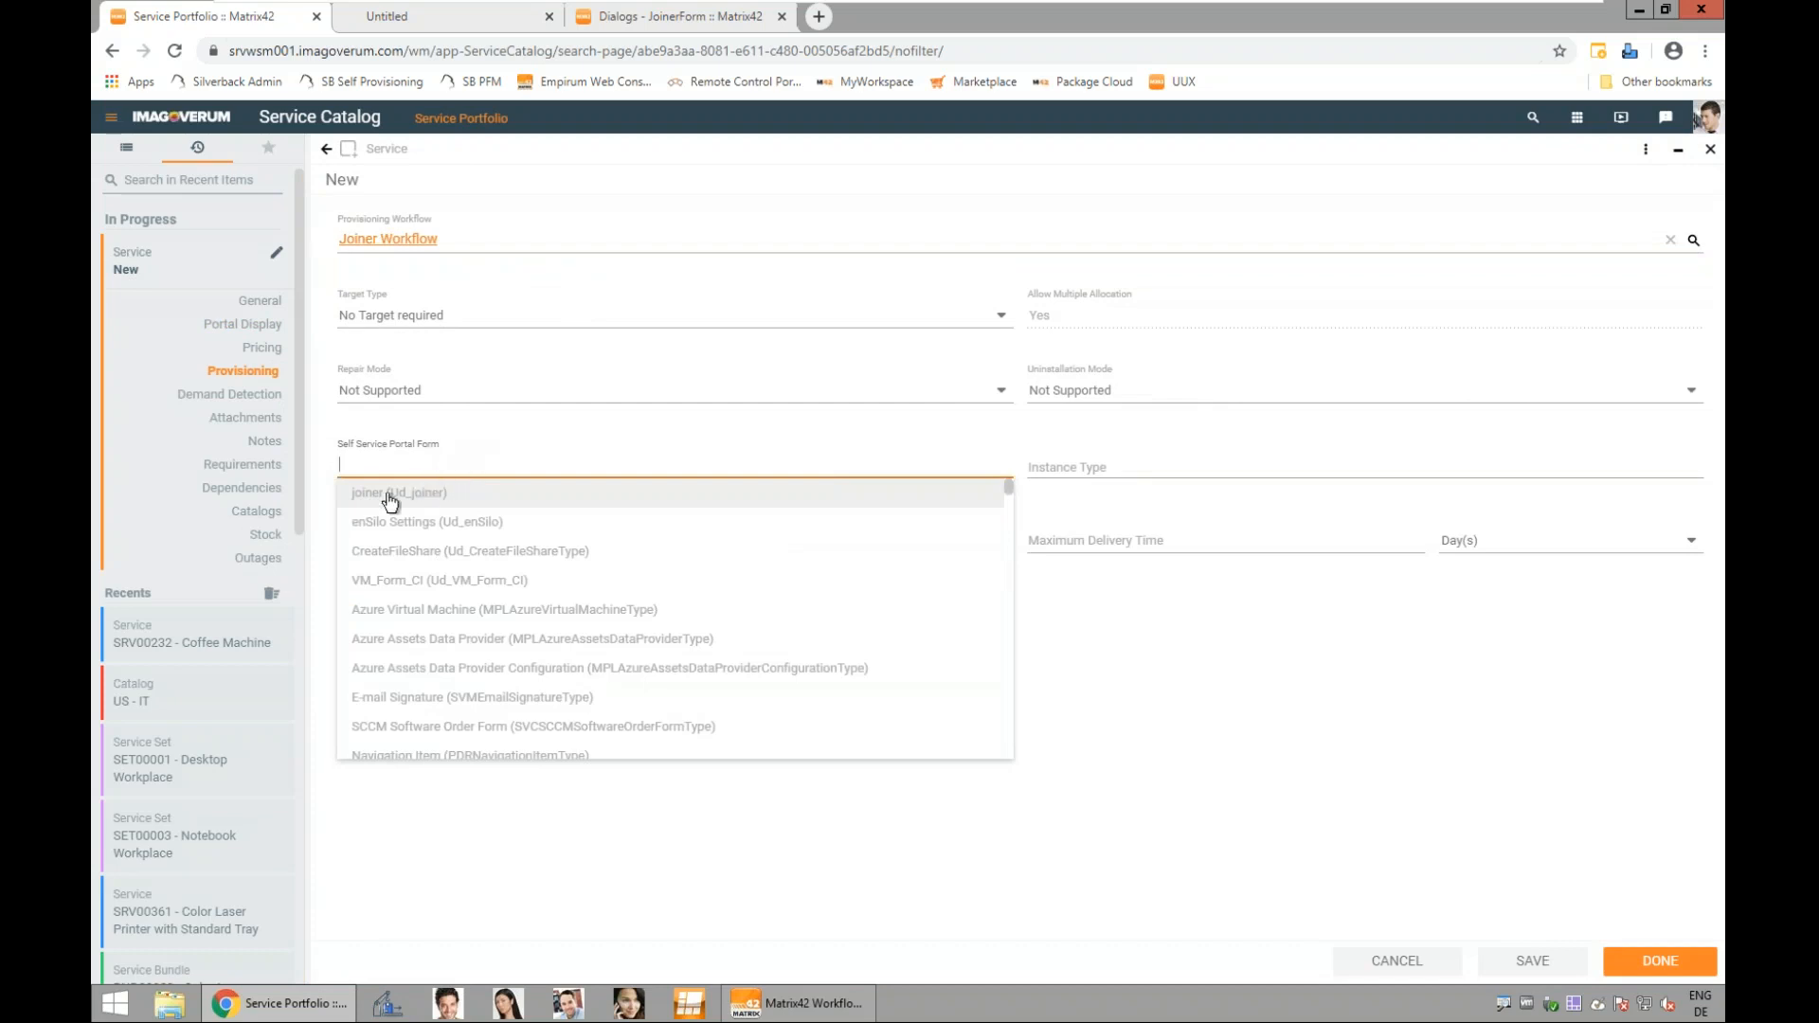
click(415, 495)
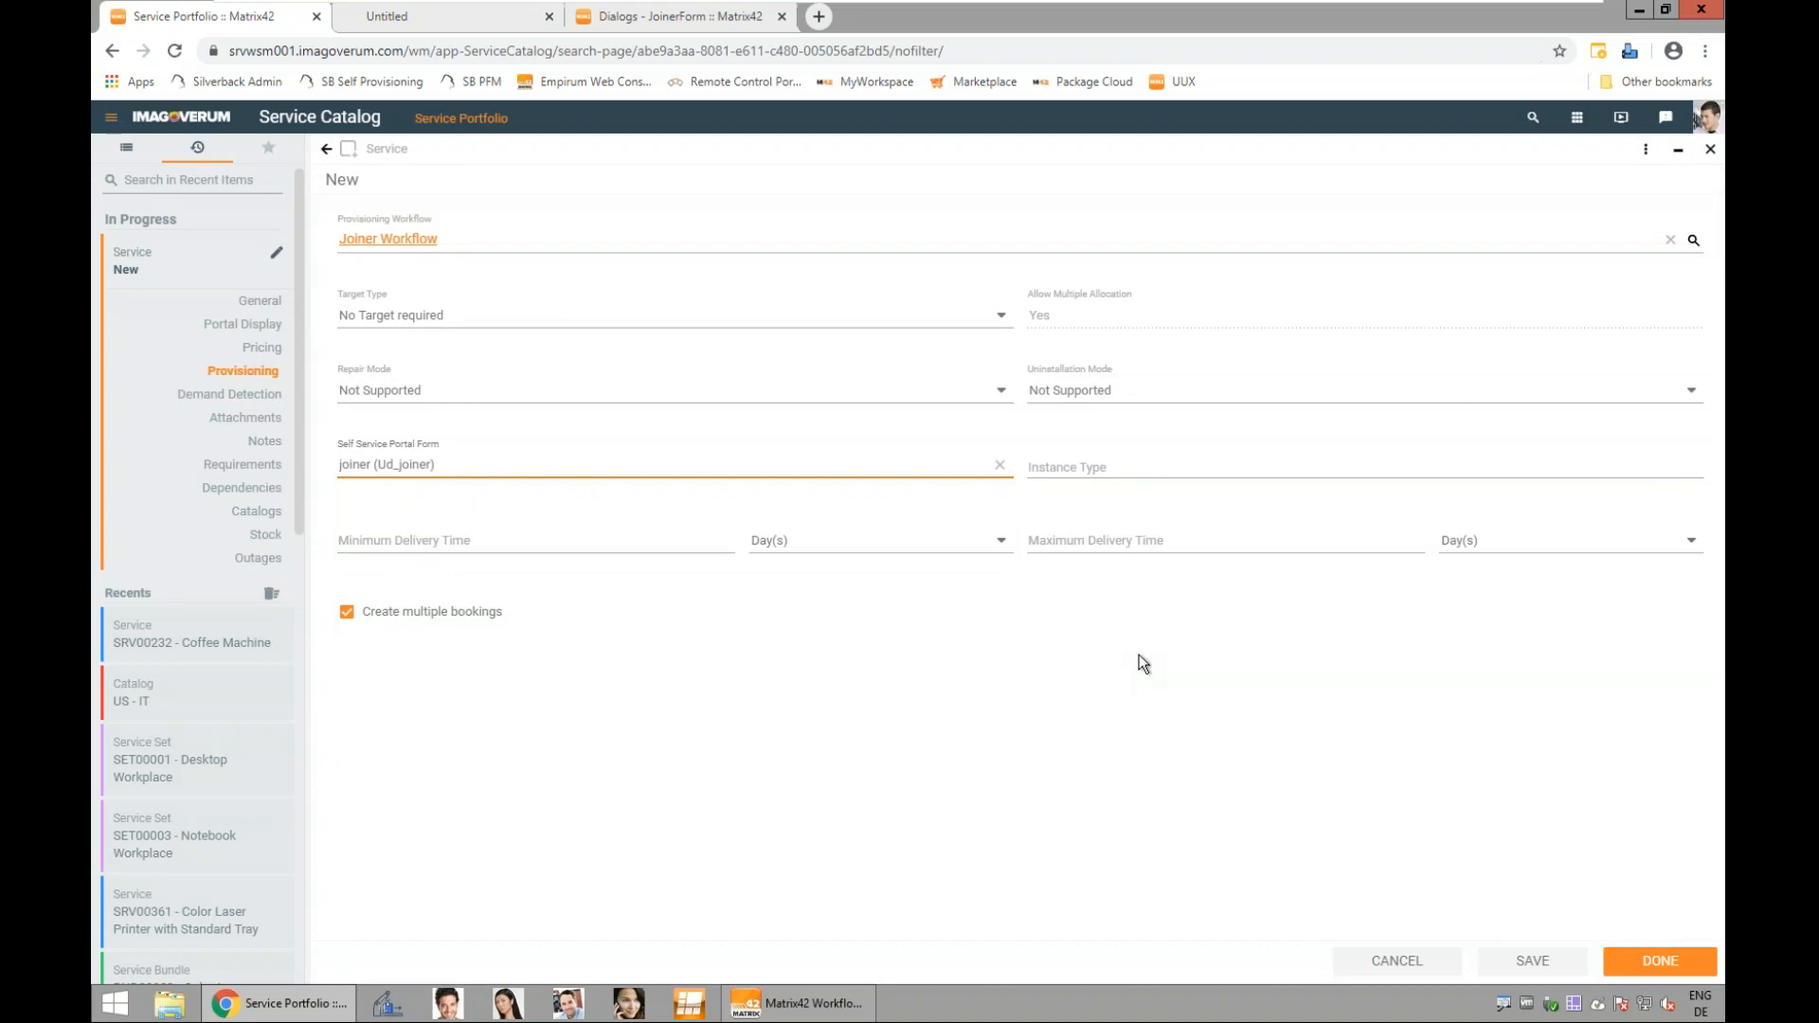
Step: Add the Joiner service to the DE - IT catalog
click(258, 512)
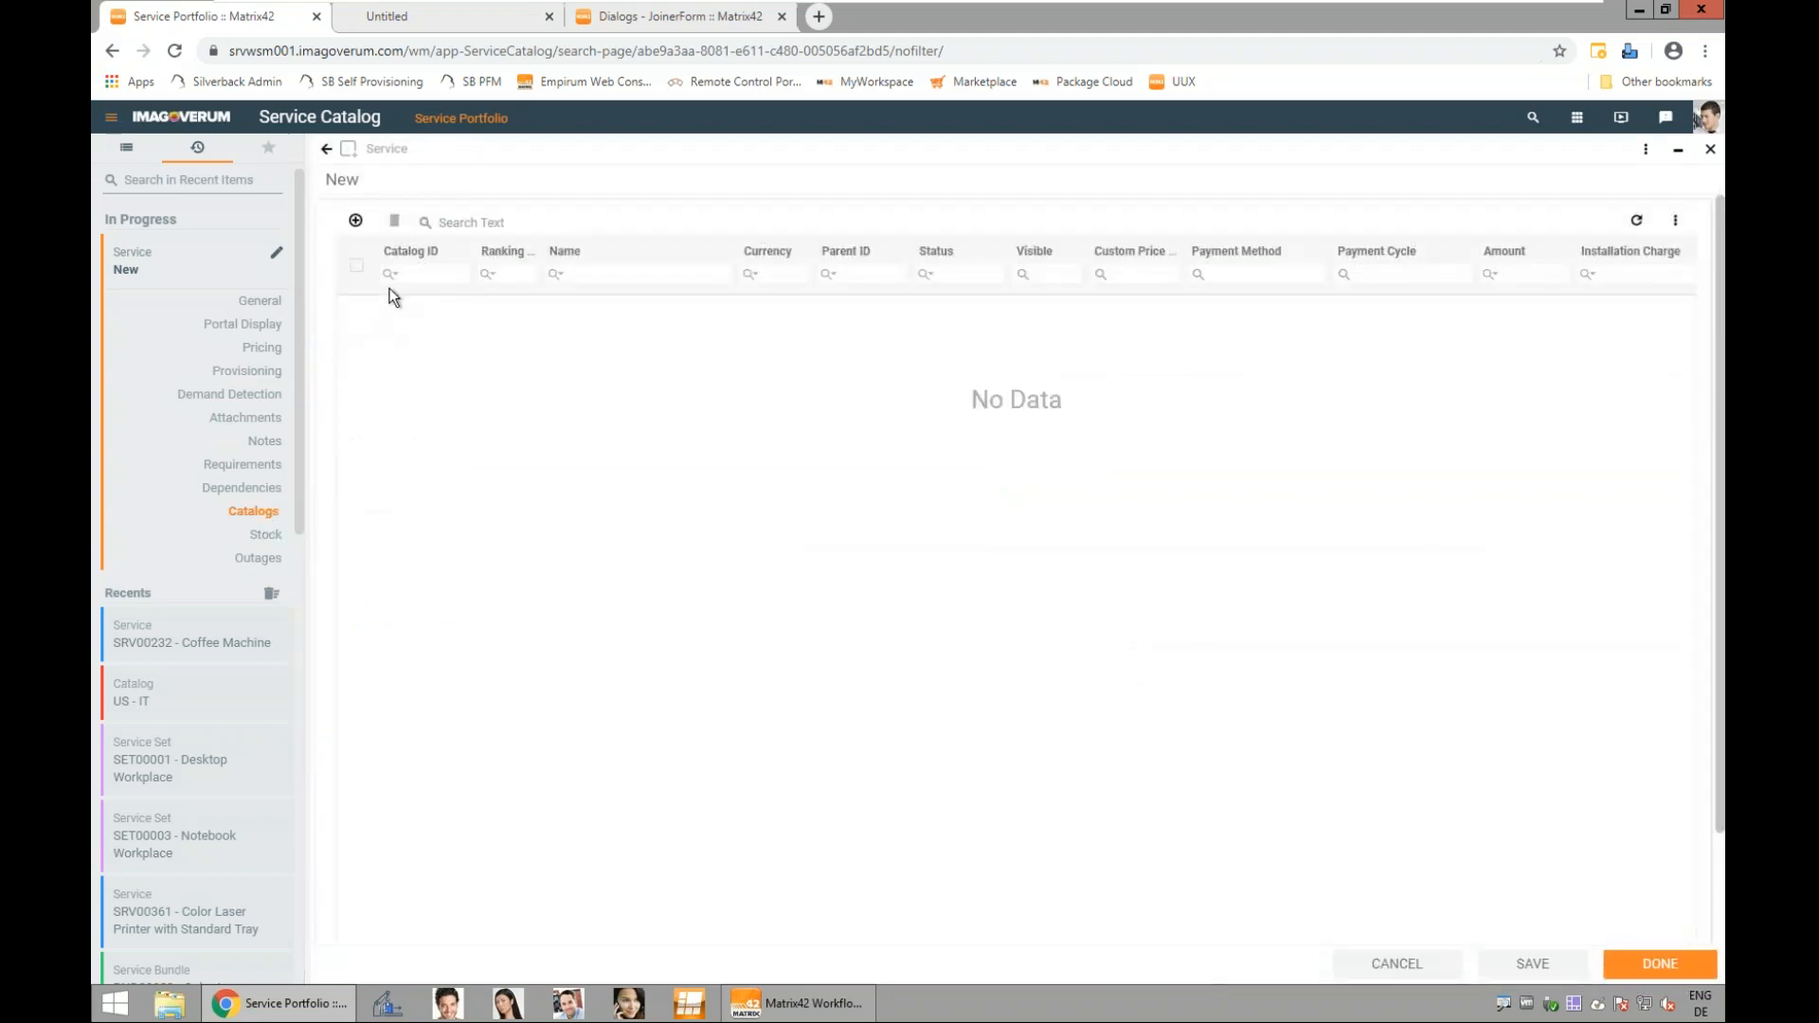
click(356, 223)
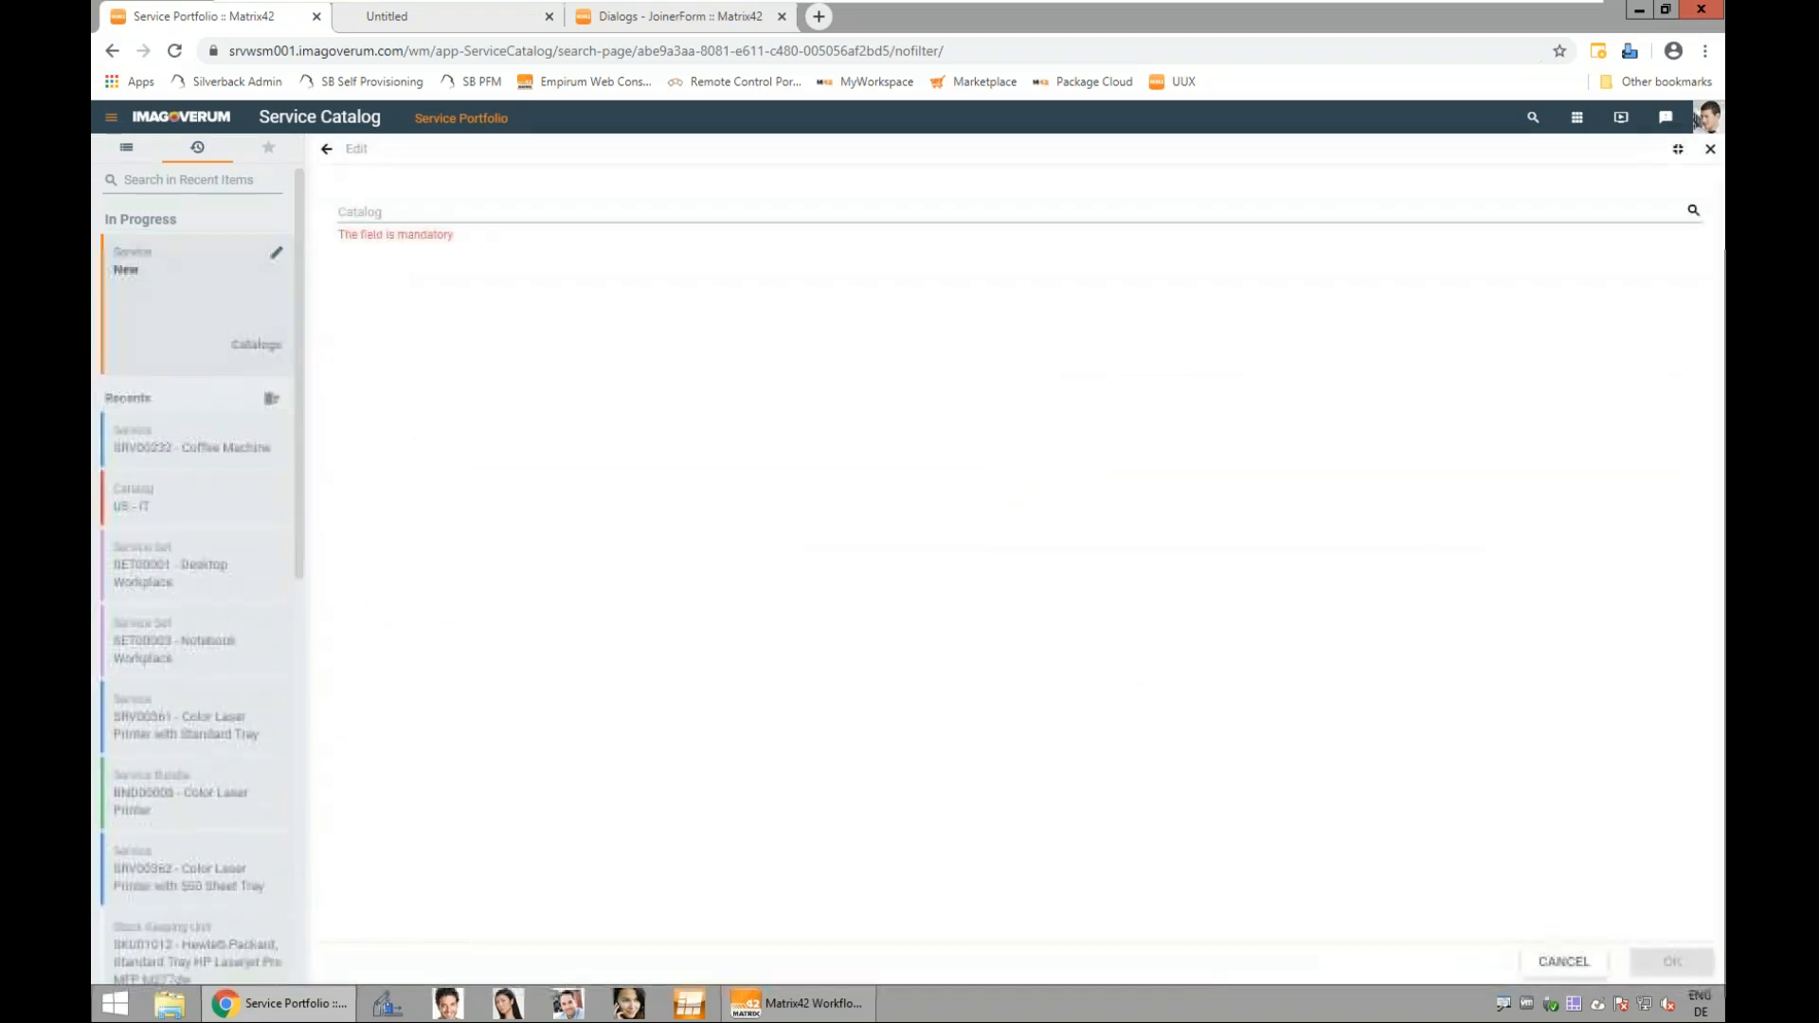
click(1694, 211)
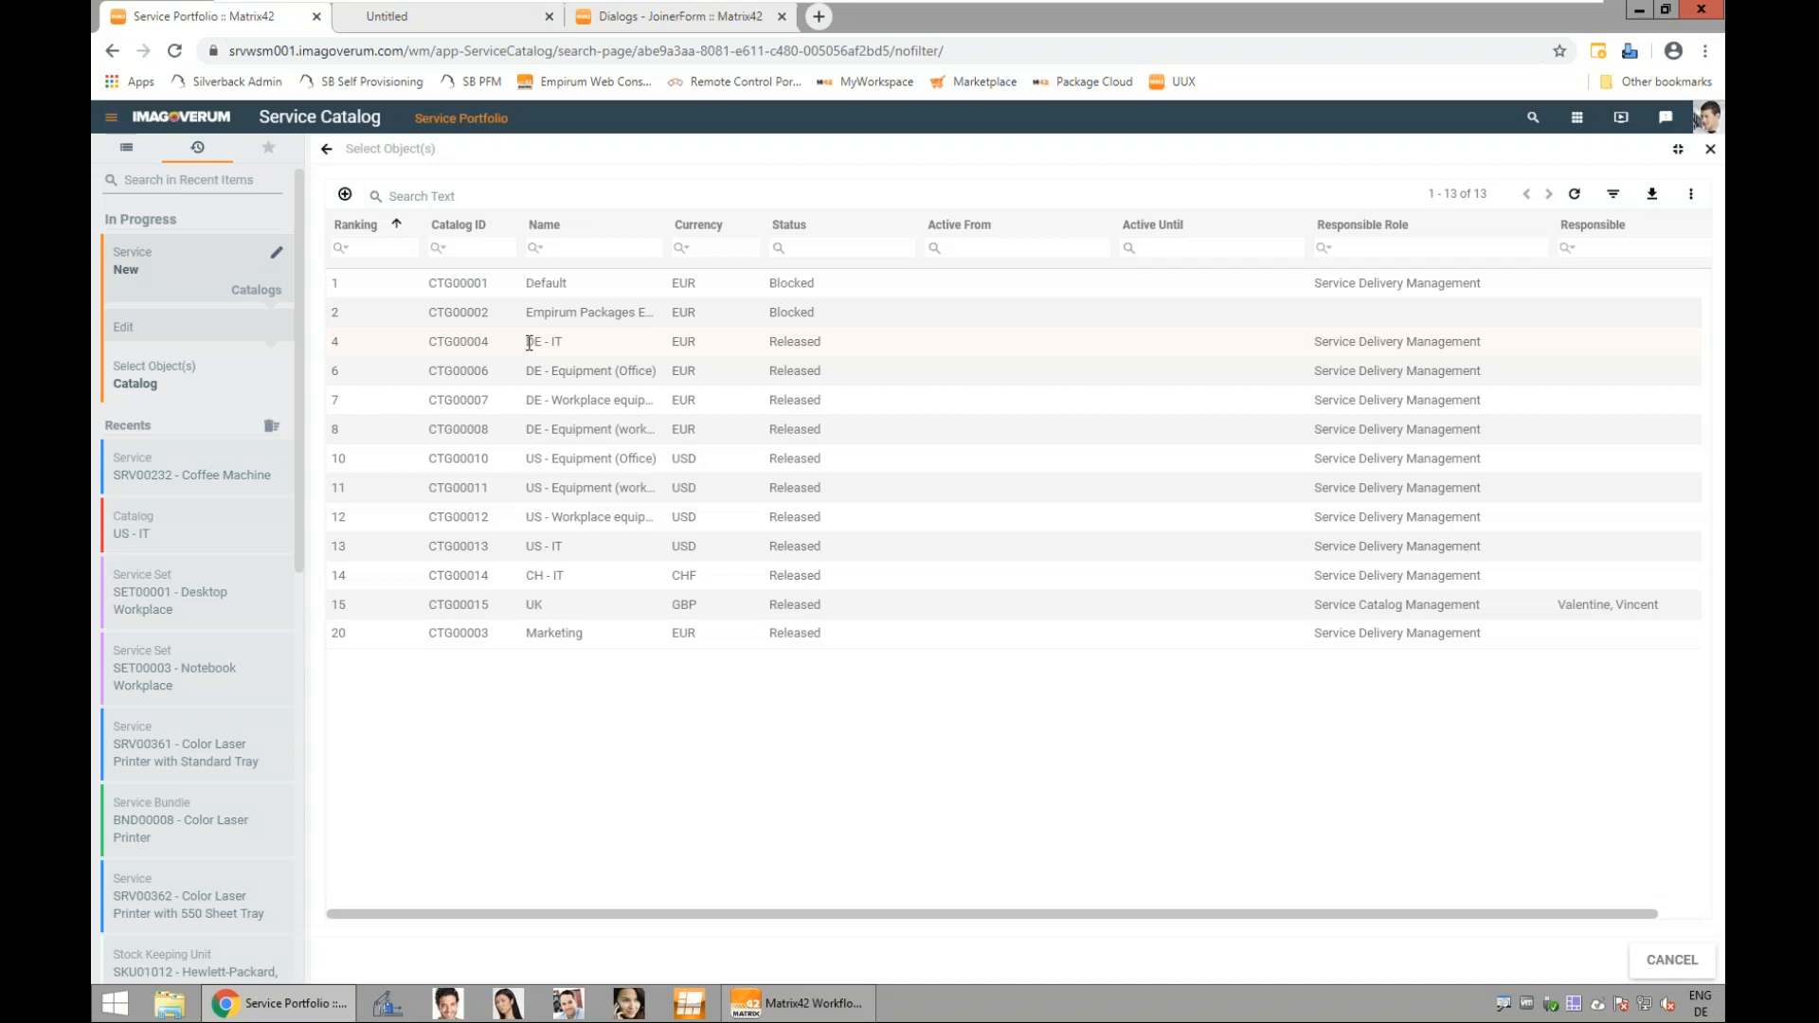
click(529, 343)
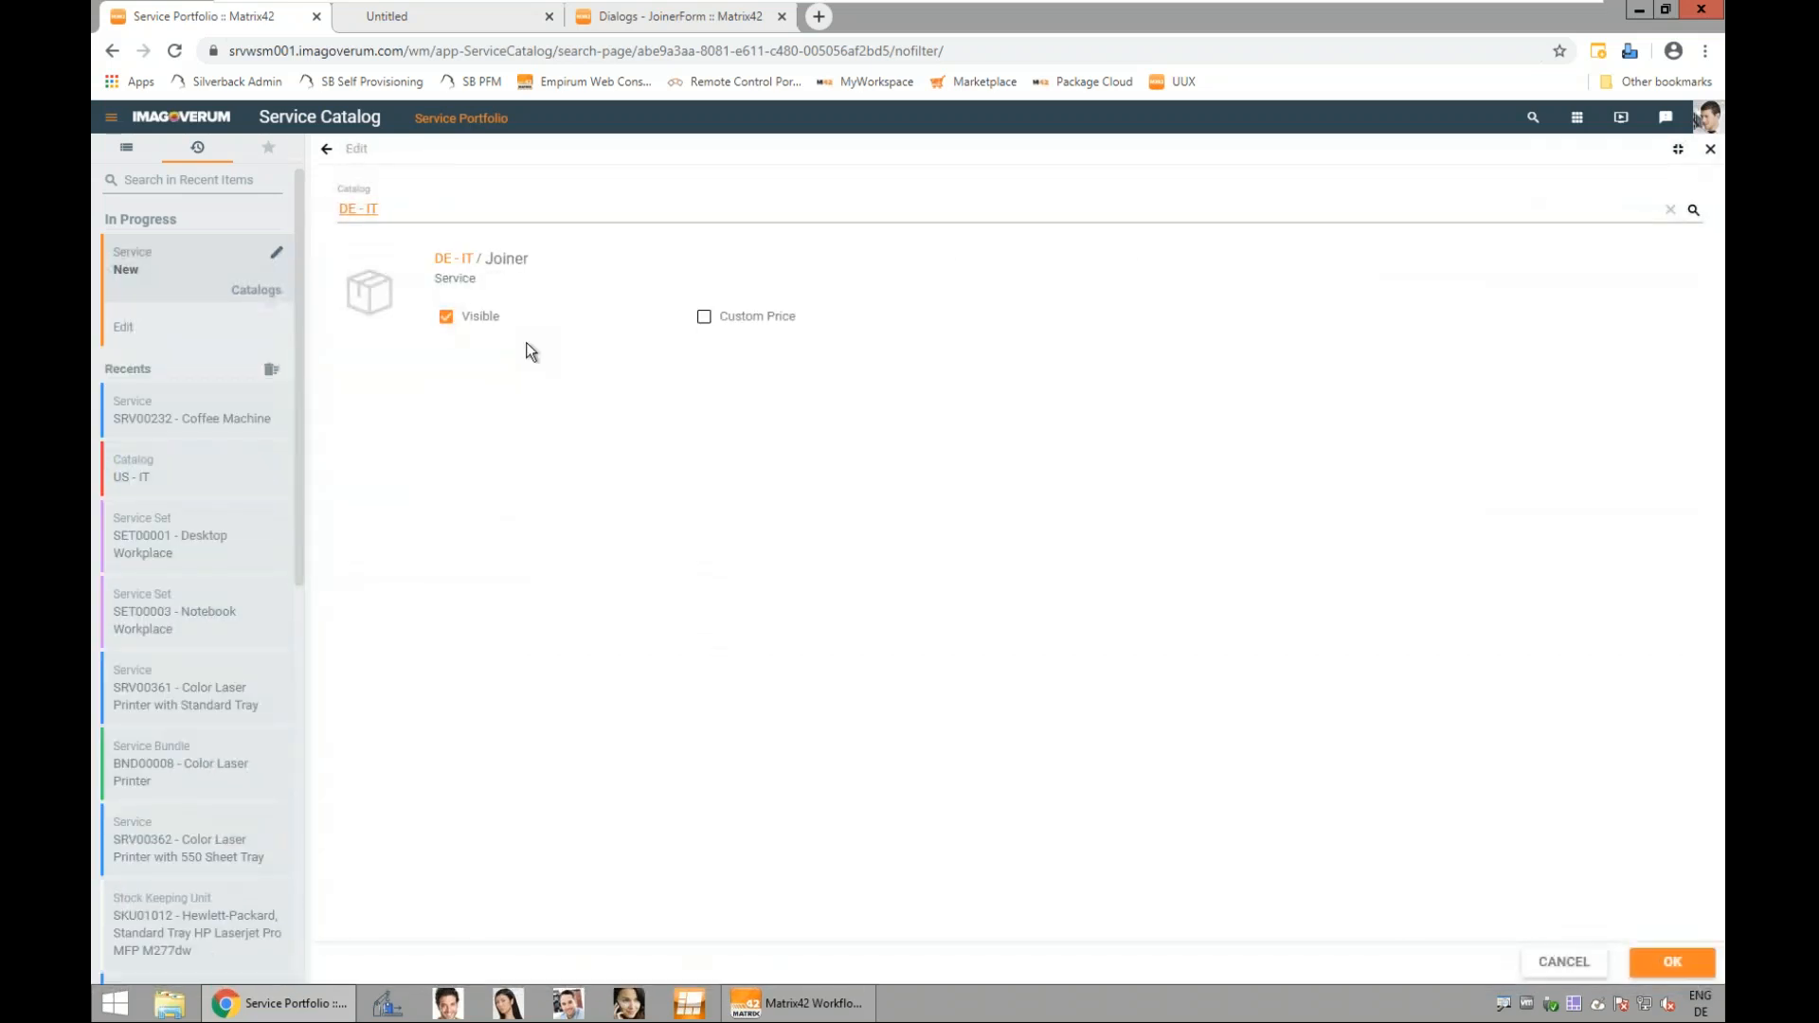
click(1673, 962)
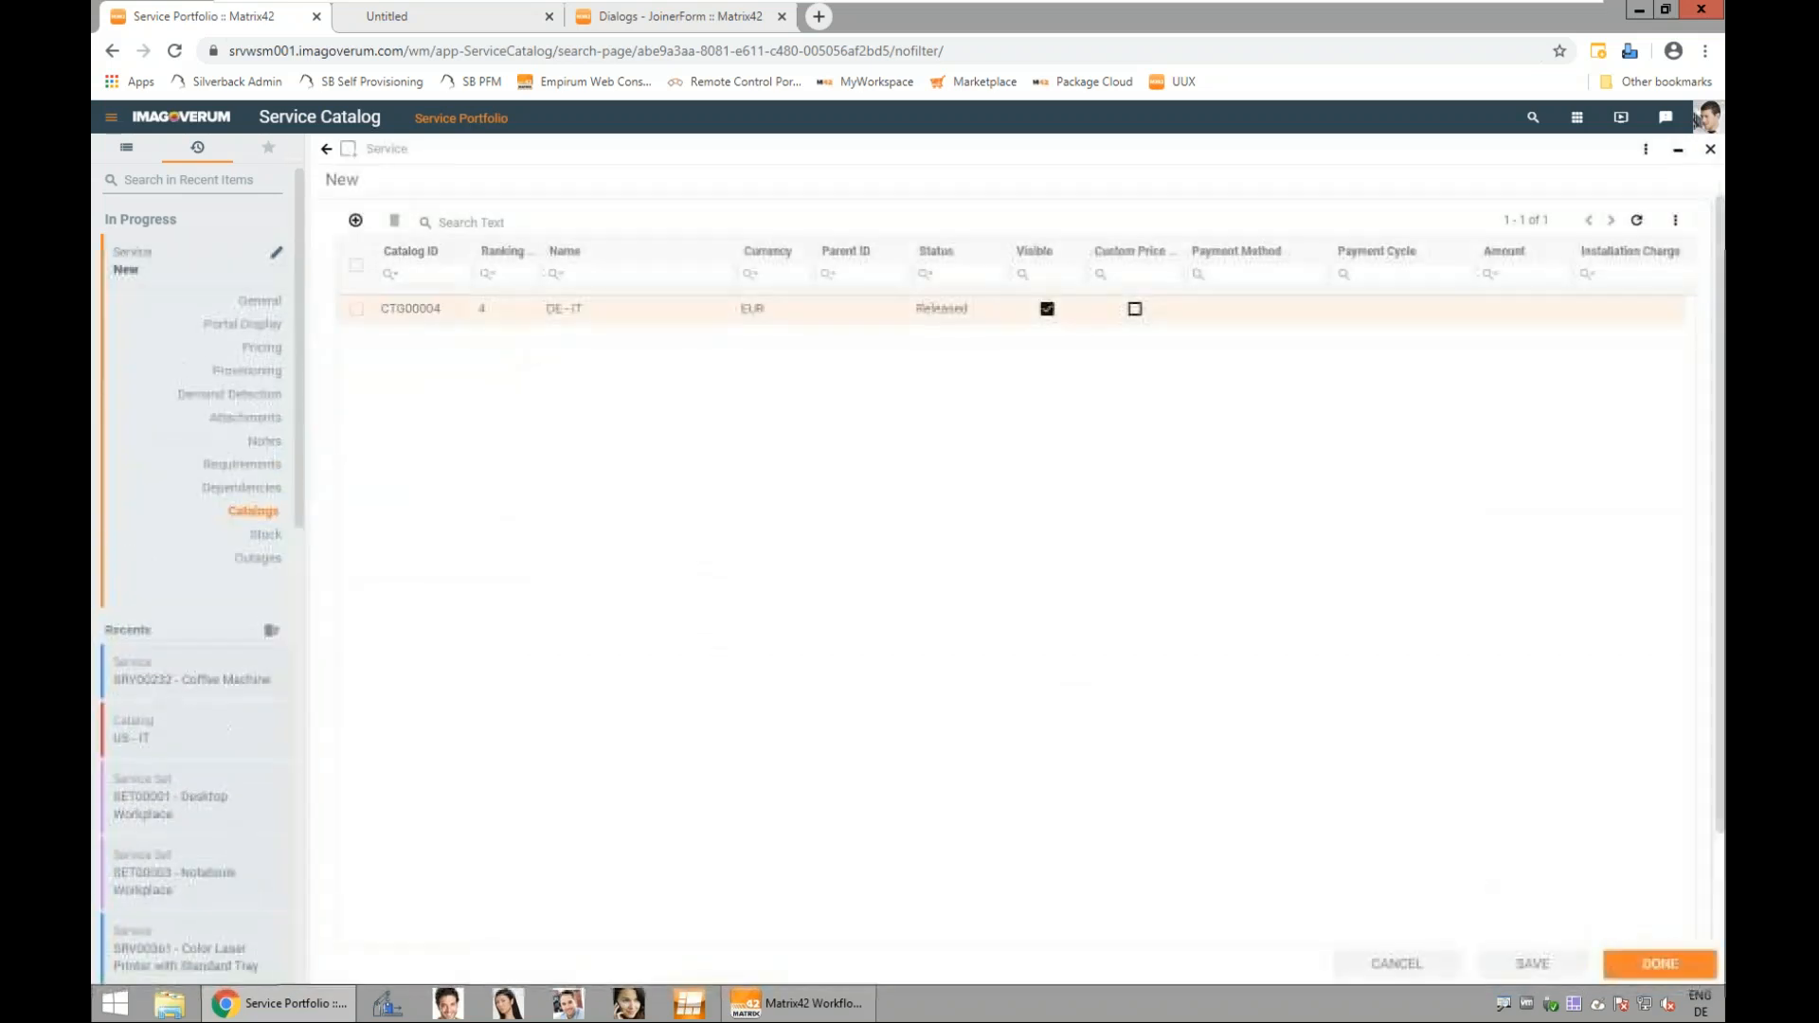
Step: Add the Joiner service to the US - IT catalog as well and save the finished service
click(356, 220)
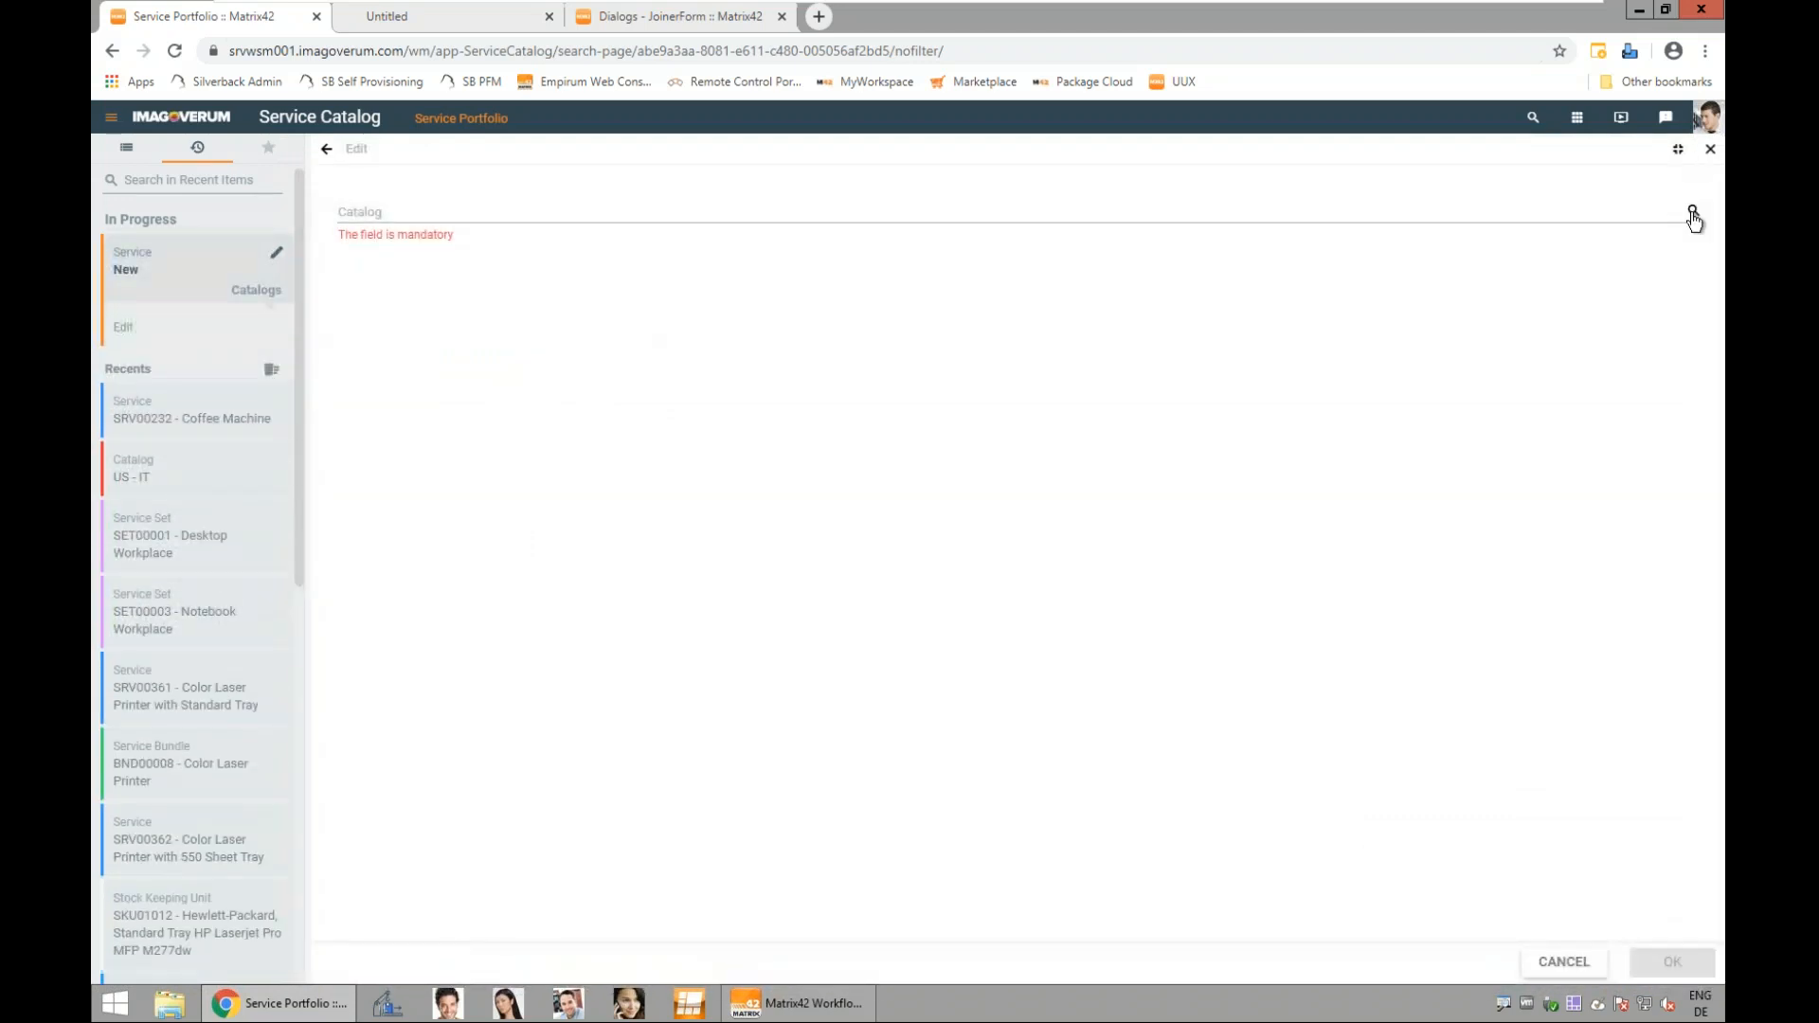
click(1694, 216)
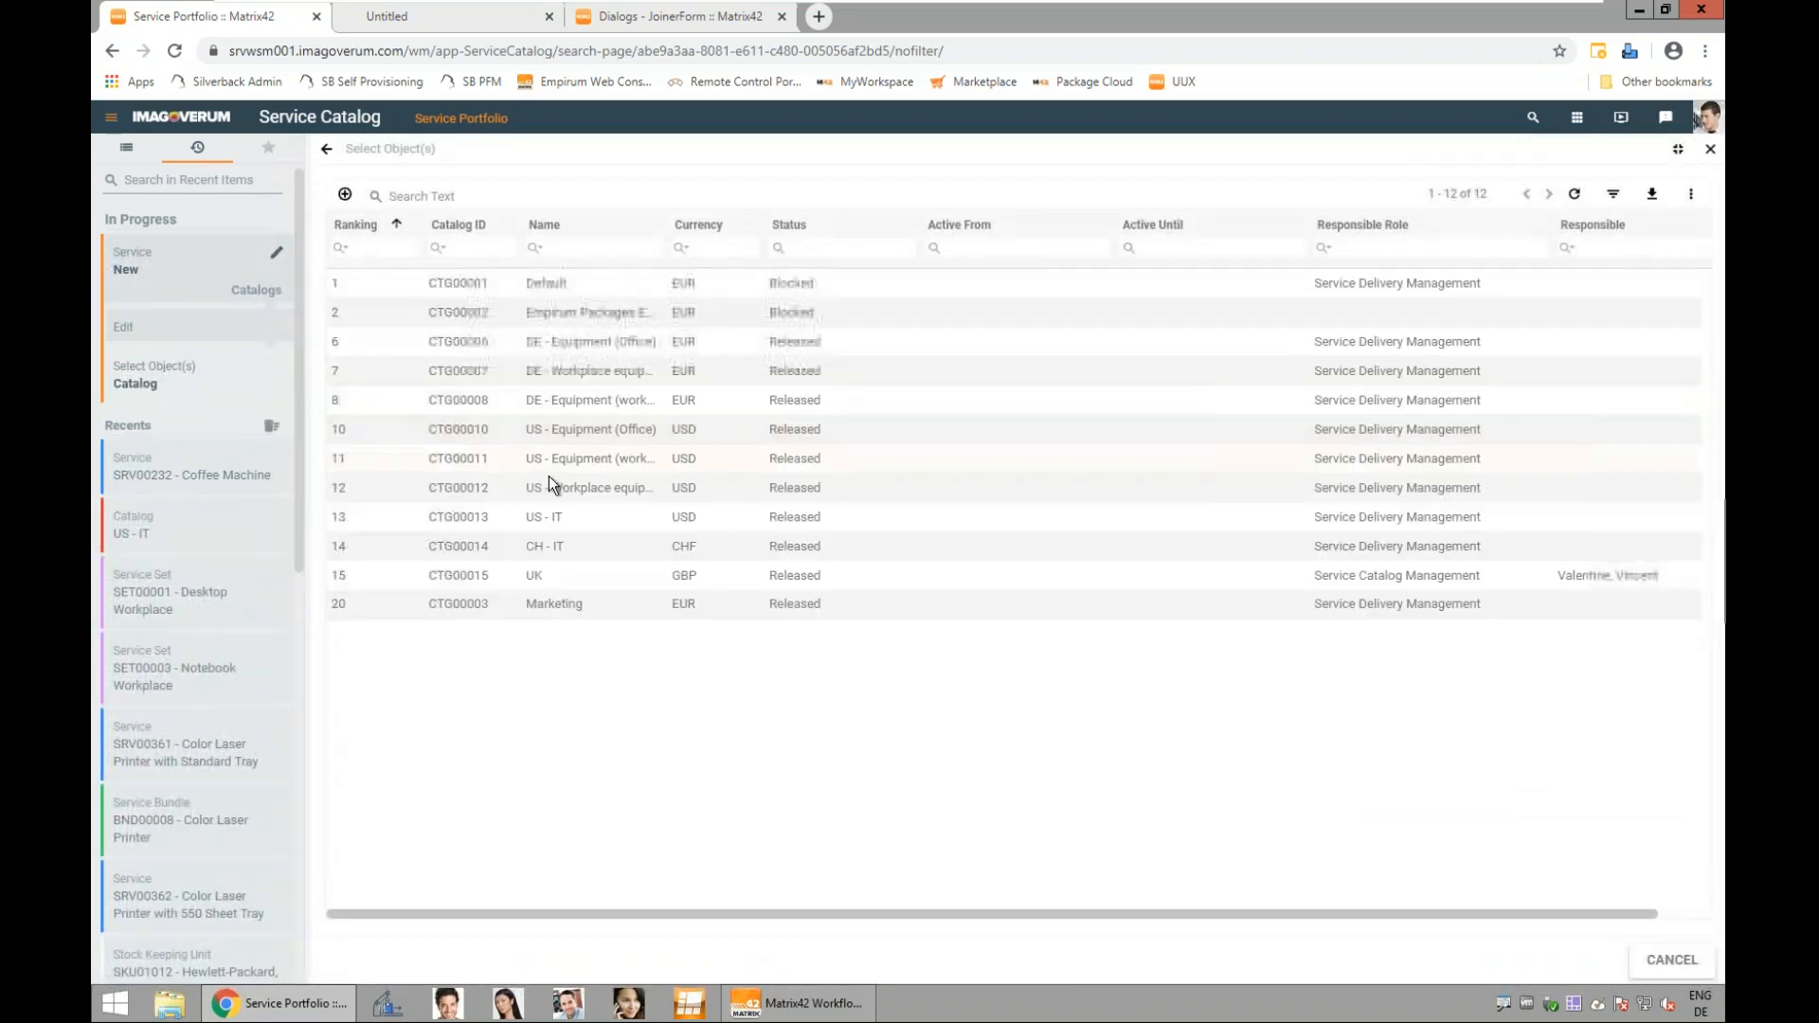
click(401, 521)
click(1669, 963)
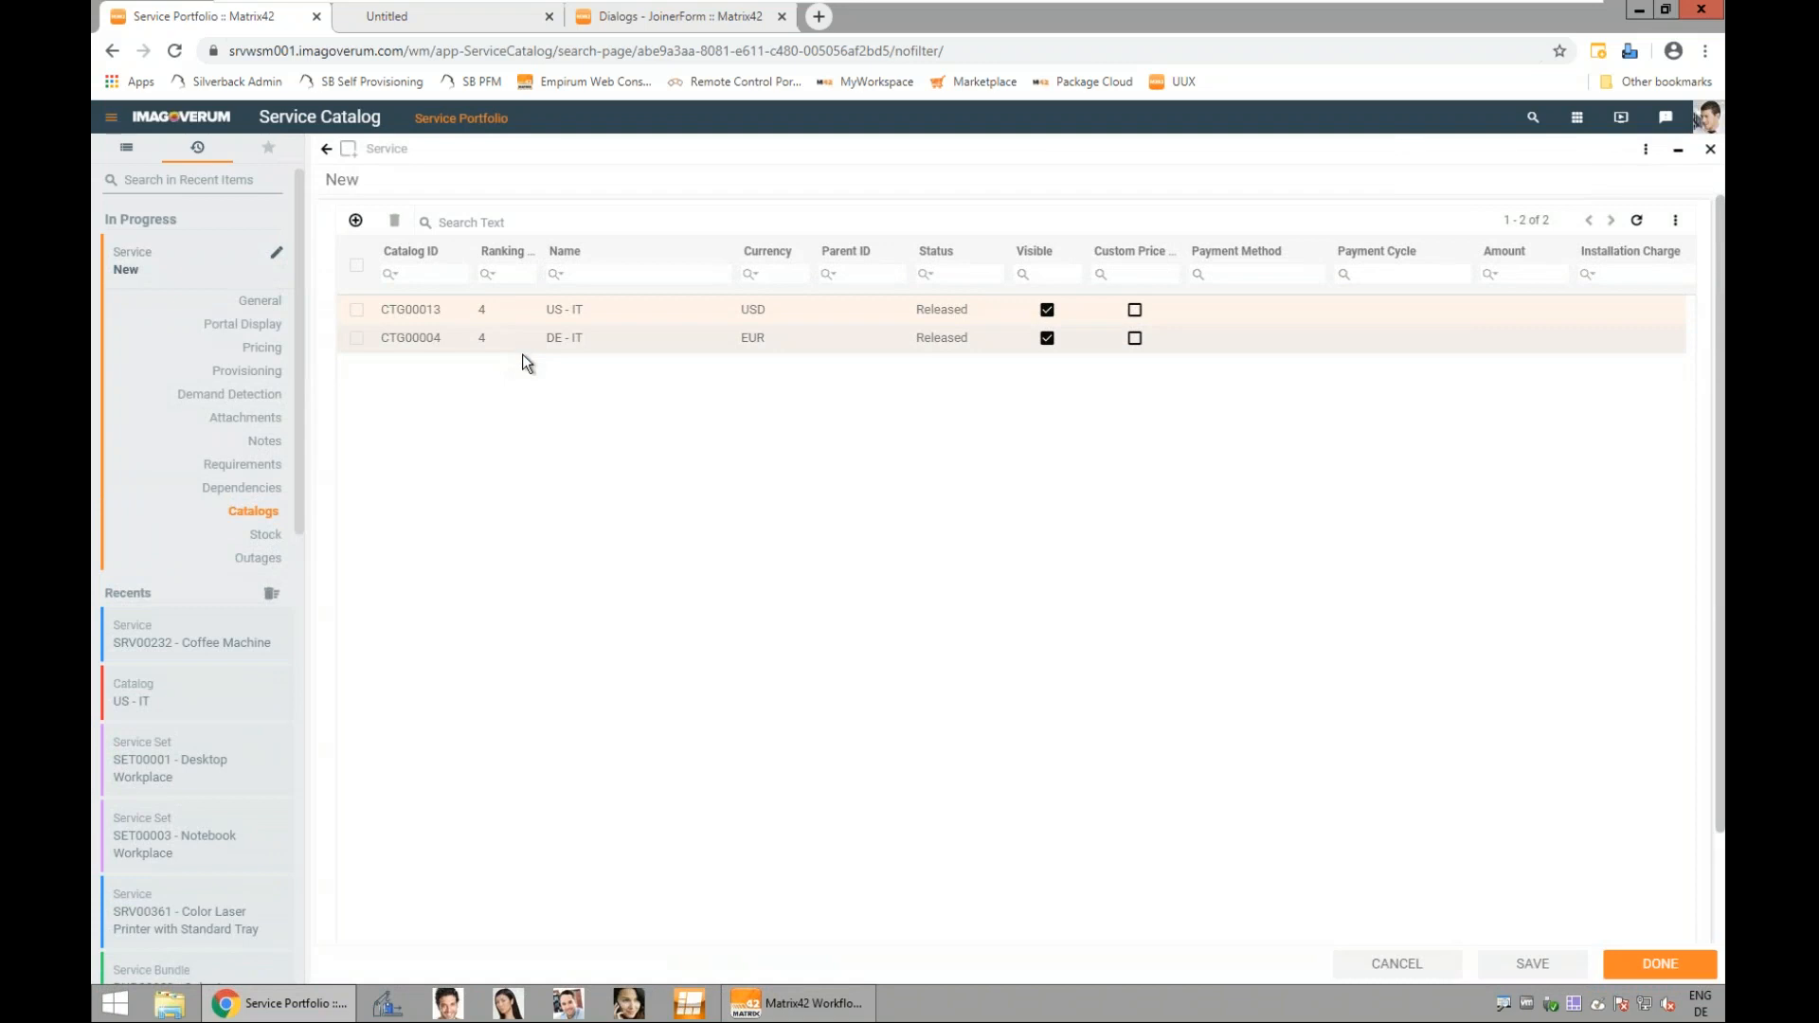
click(1650, 967)
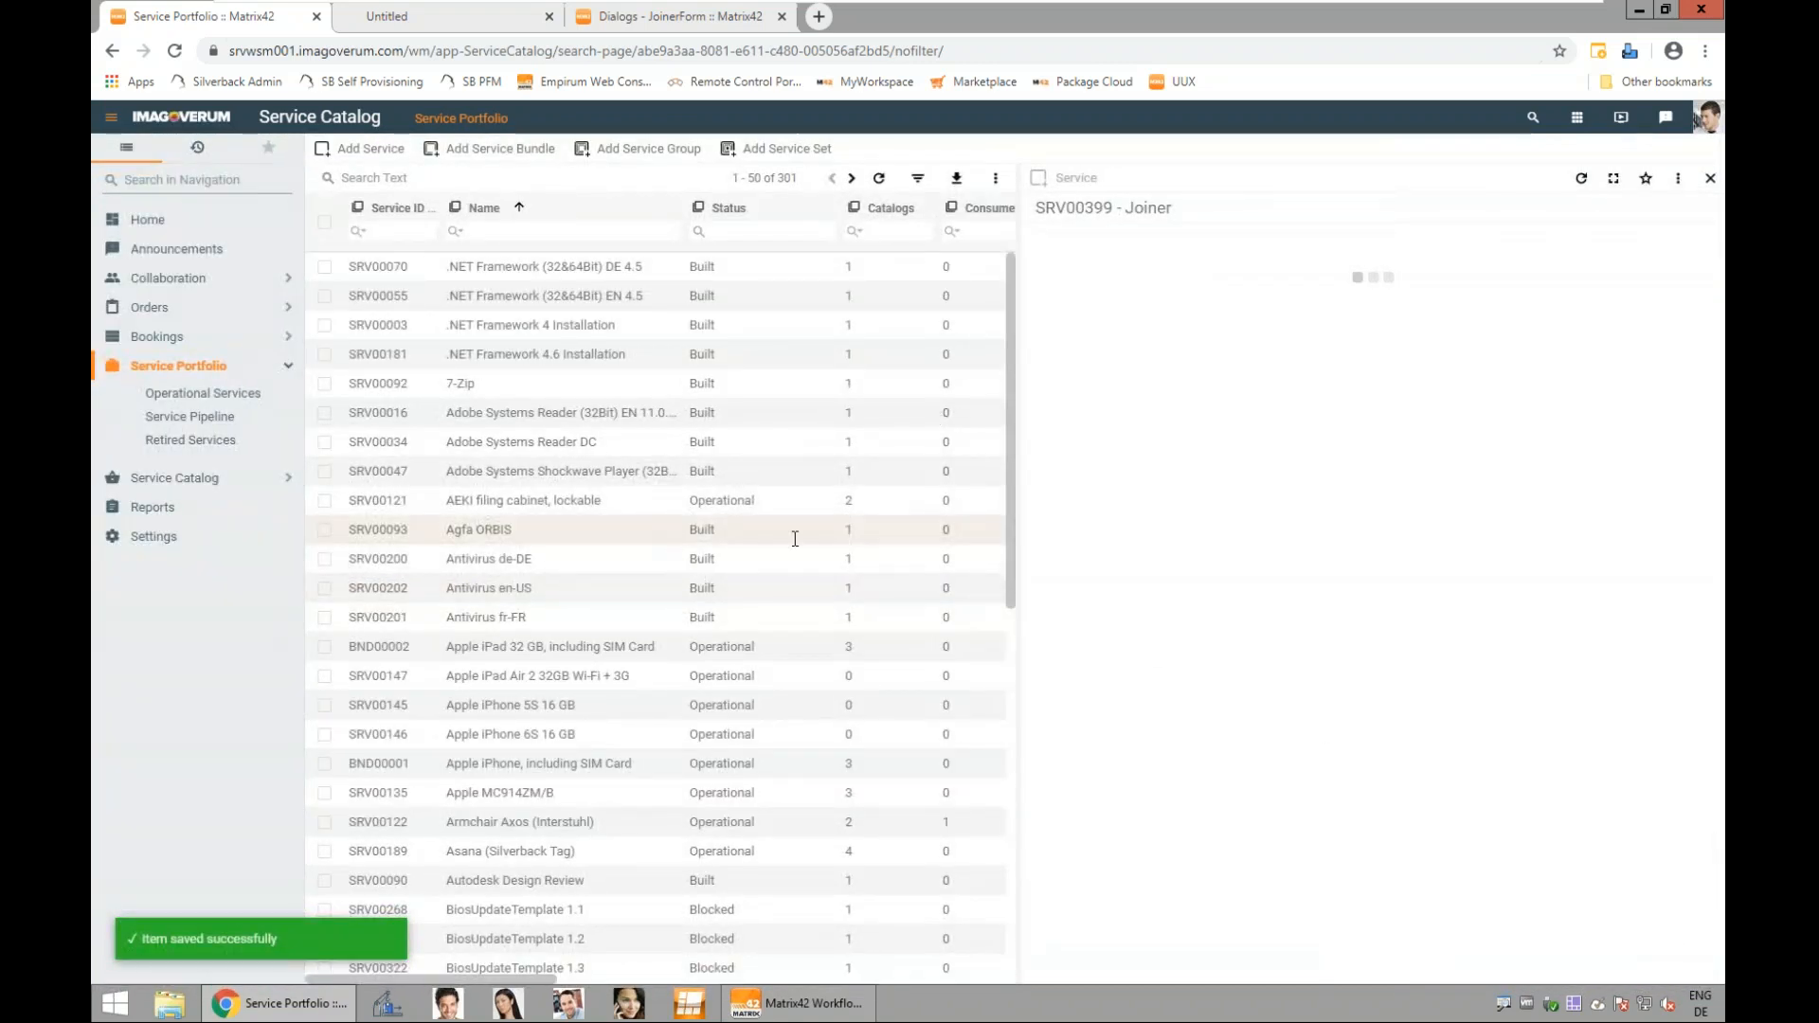
Step: Switch to the requester's Self Service Portal session in Chrome and open the Security category of the catalog's Services
click(629, 1003)
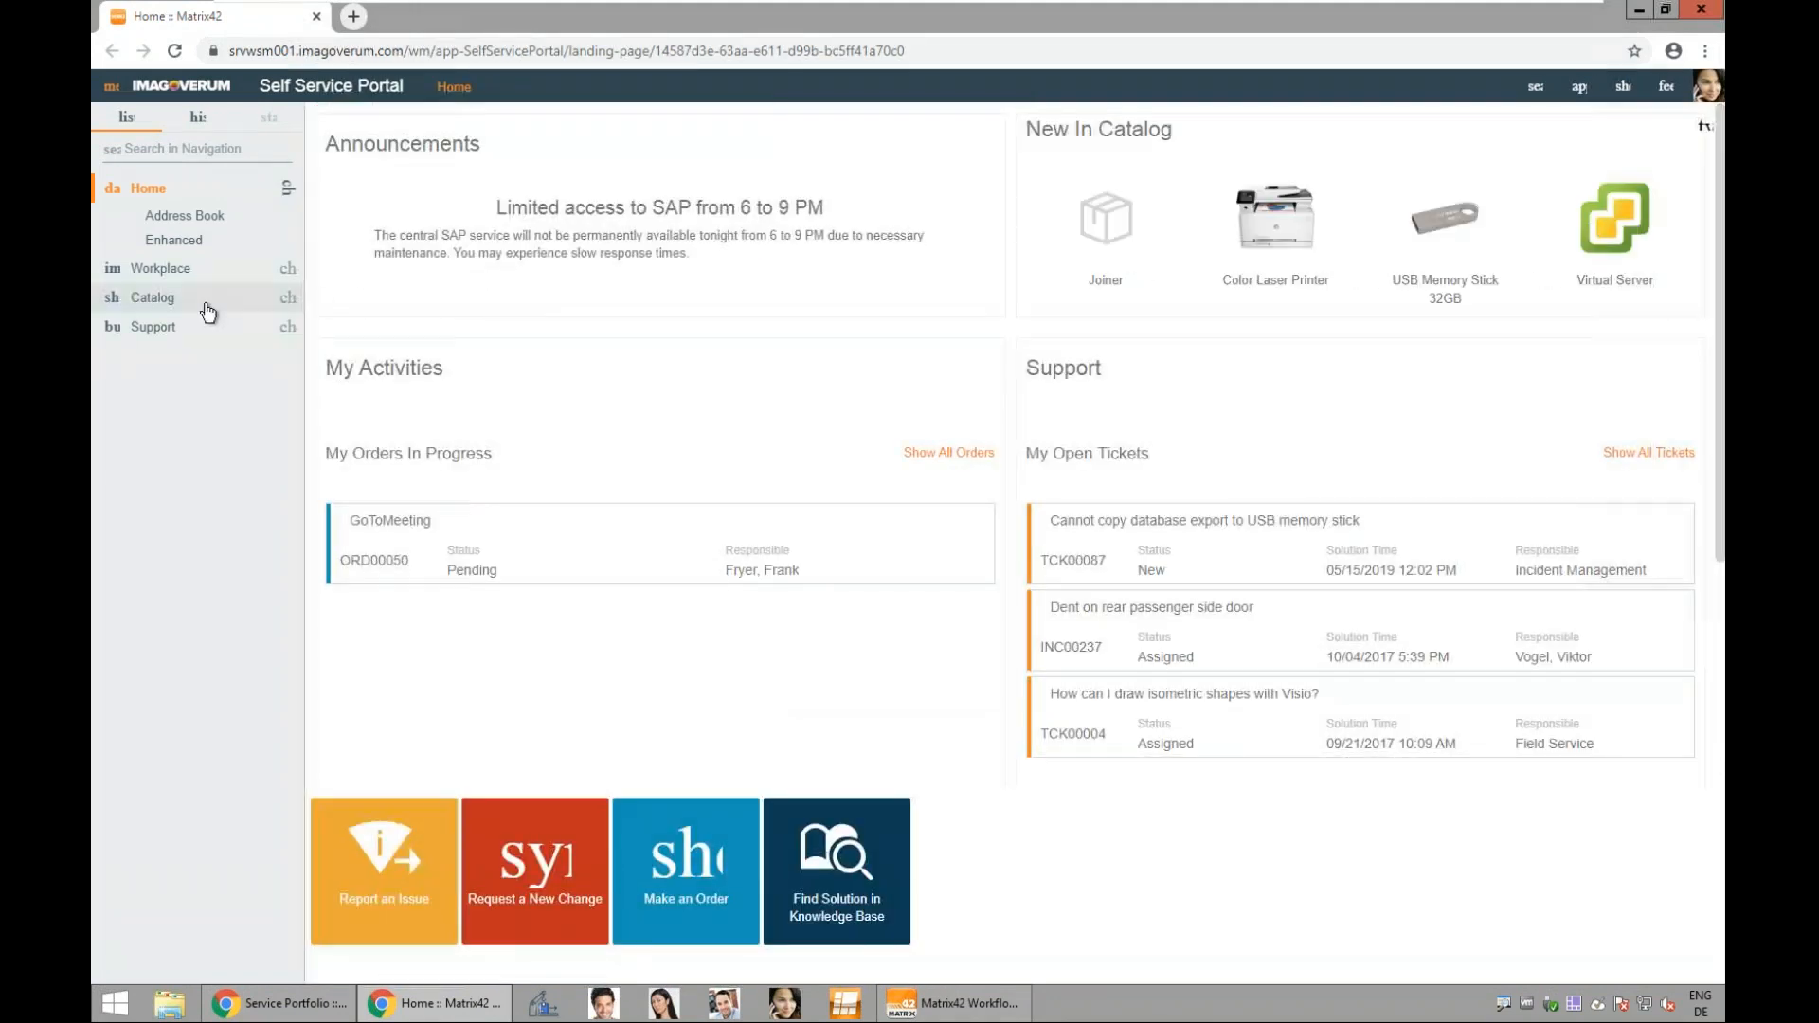
click(176, 314)
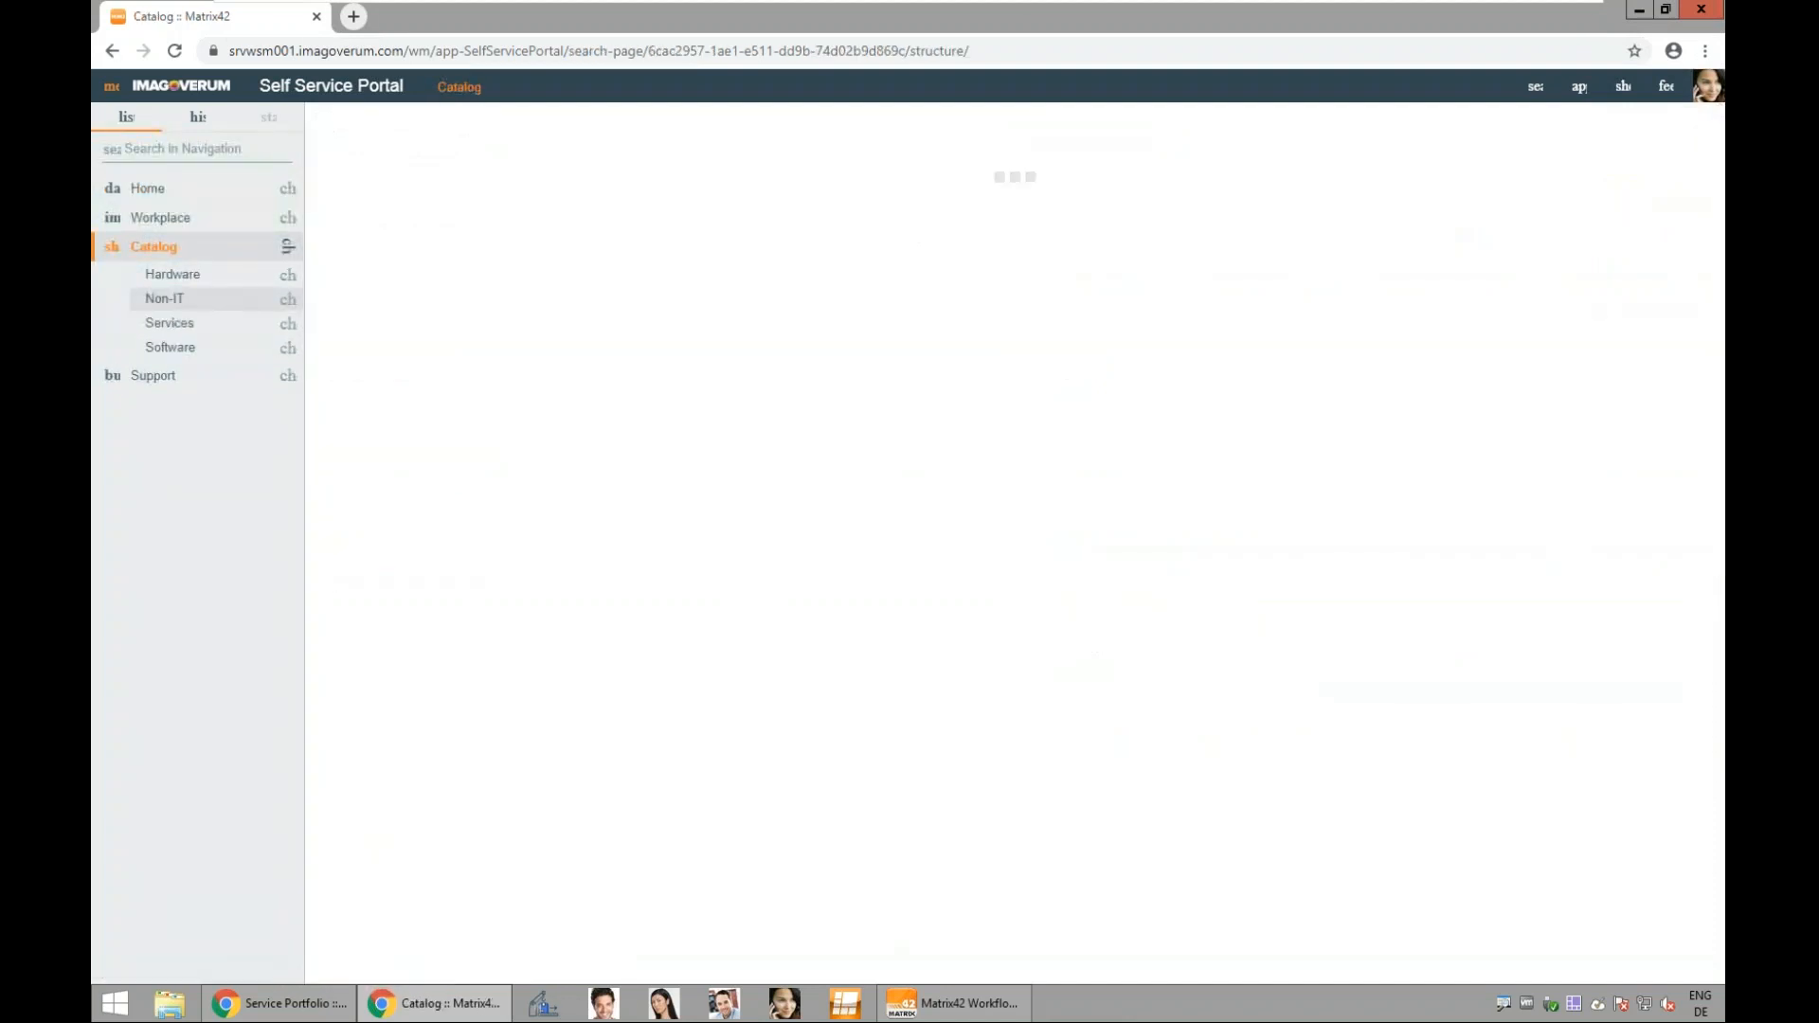
click(207, 329)
click(212, 419)
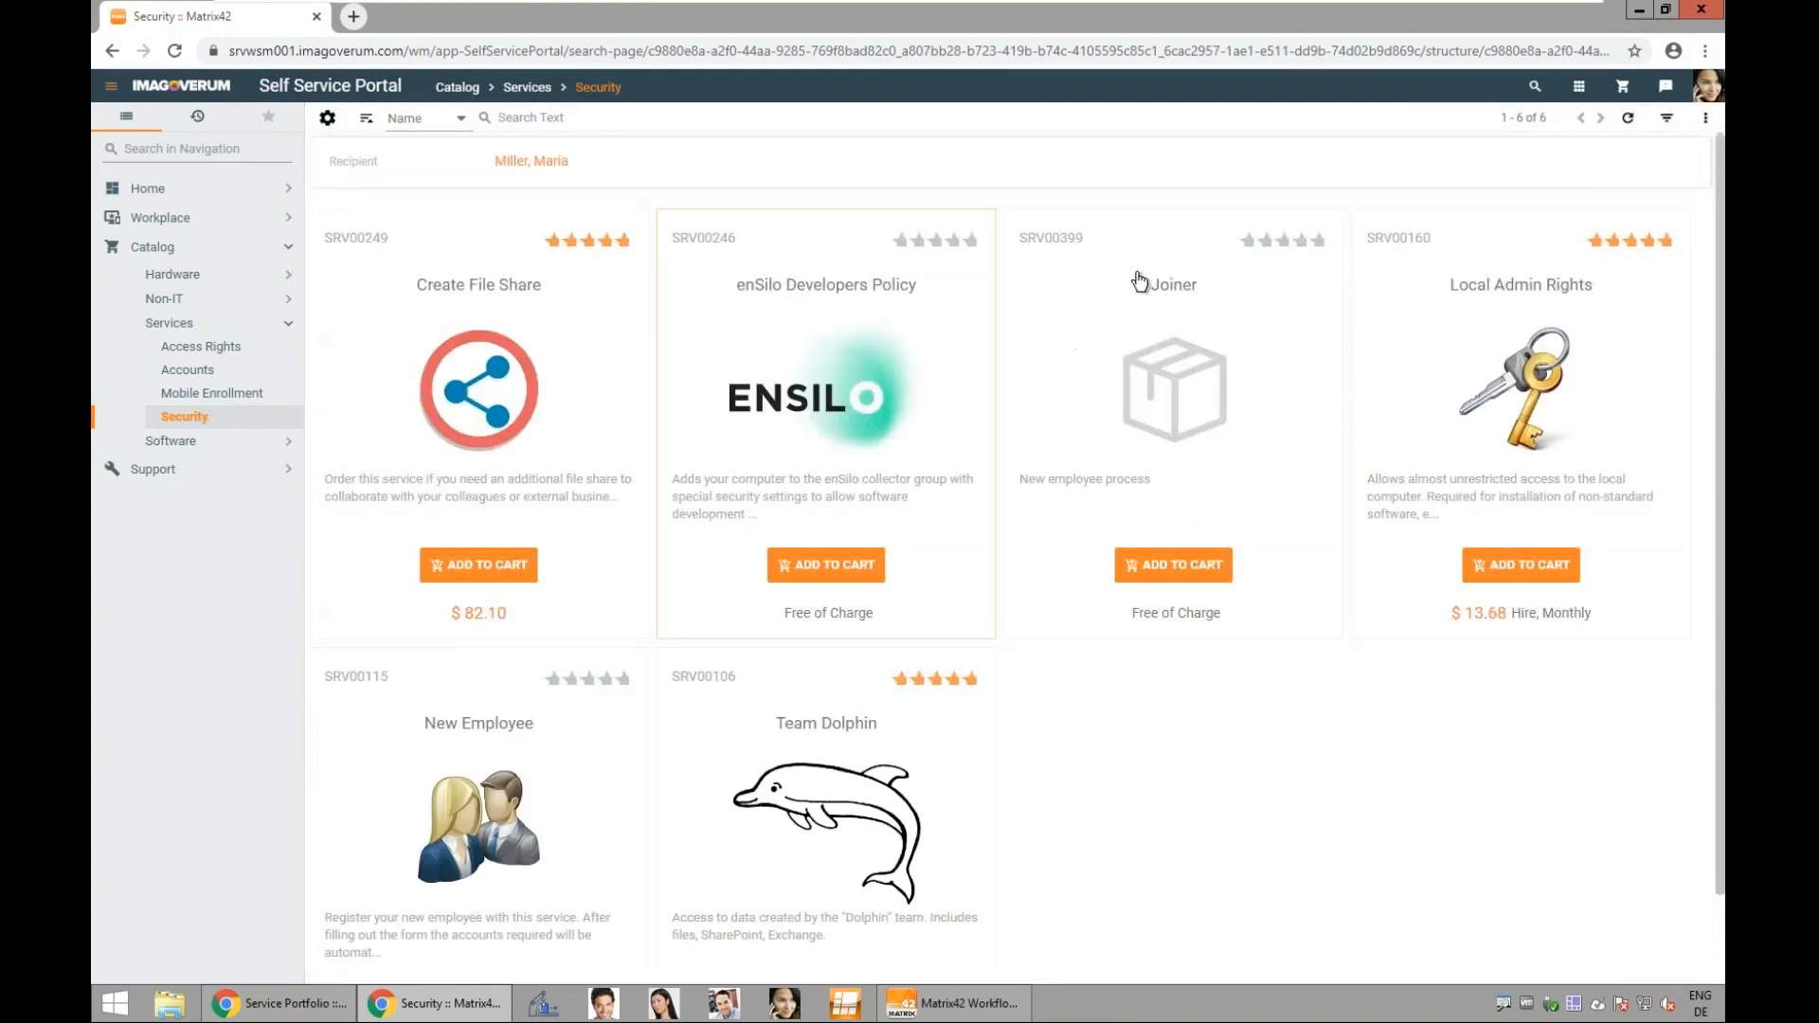
Step: Add the Joiner service to the cart with the new employee's first name and last name in its form, and submit the order
click(1173, 566)
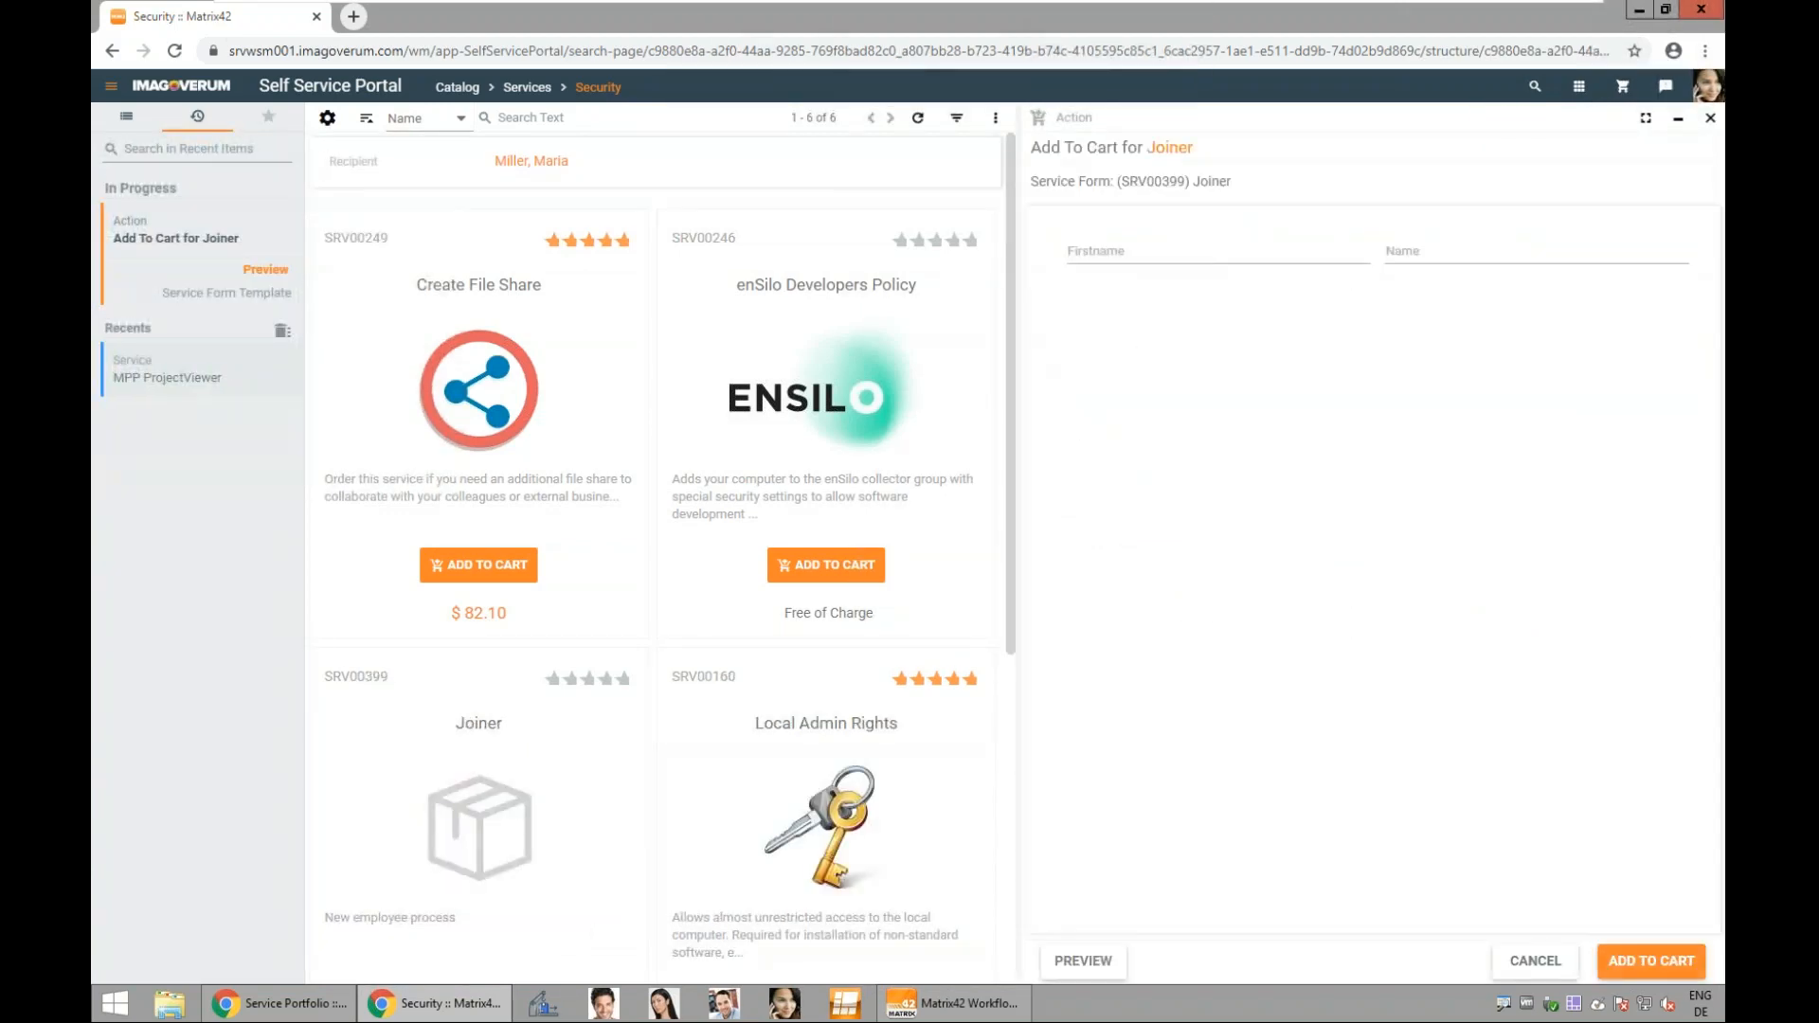
click(1115, 254)
text(Joe)
key(Tab)
click(1650, 961)
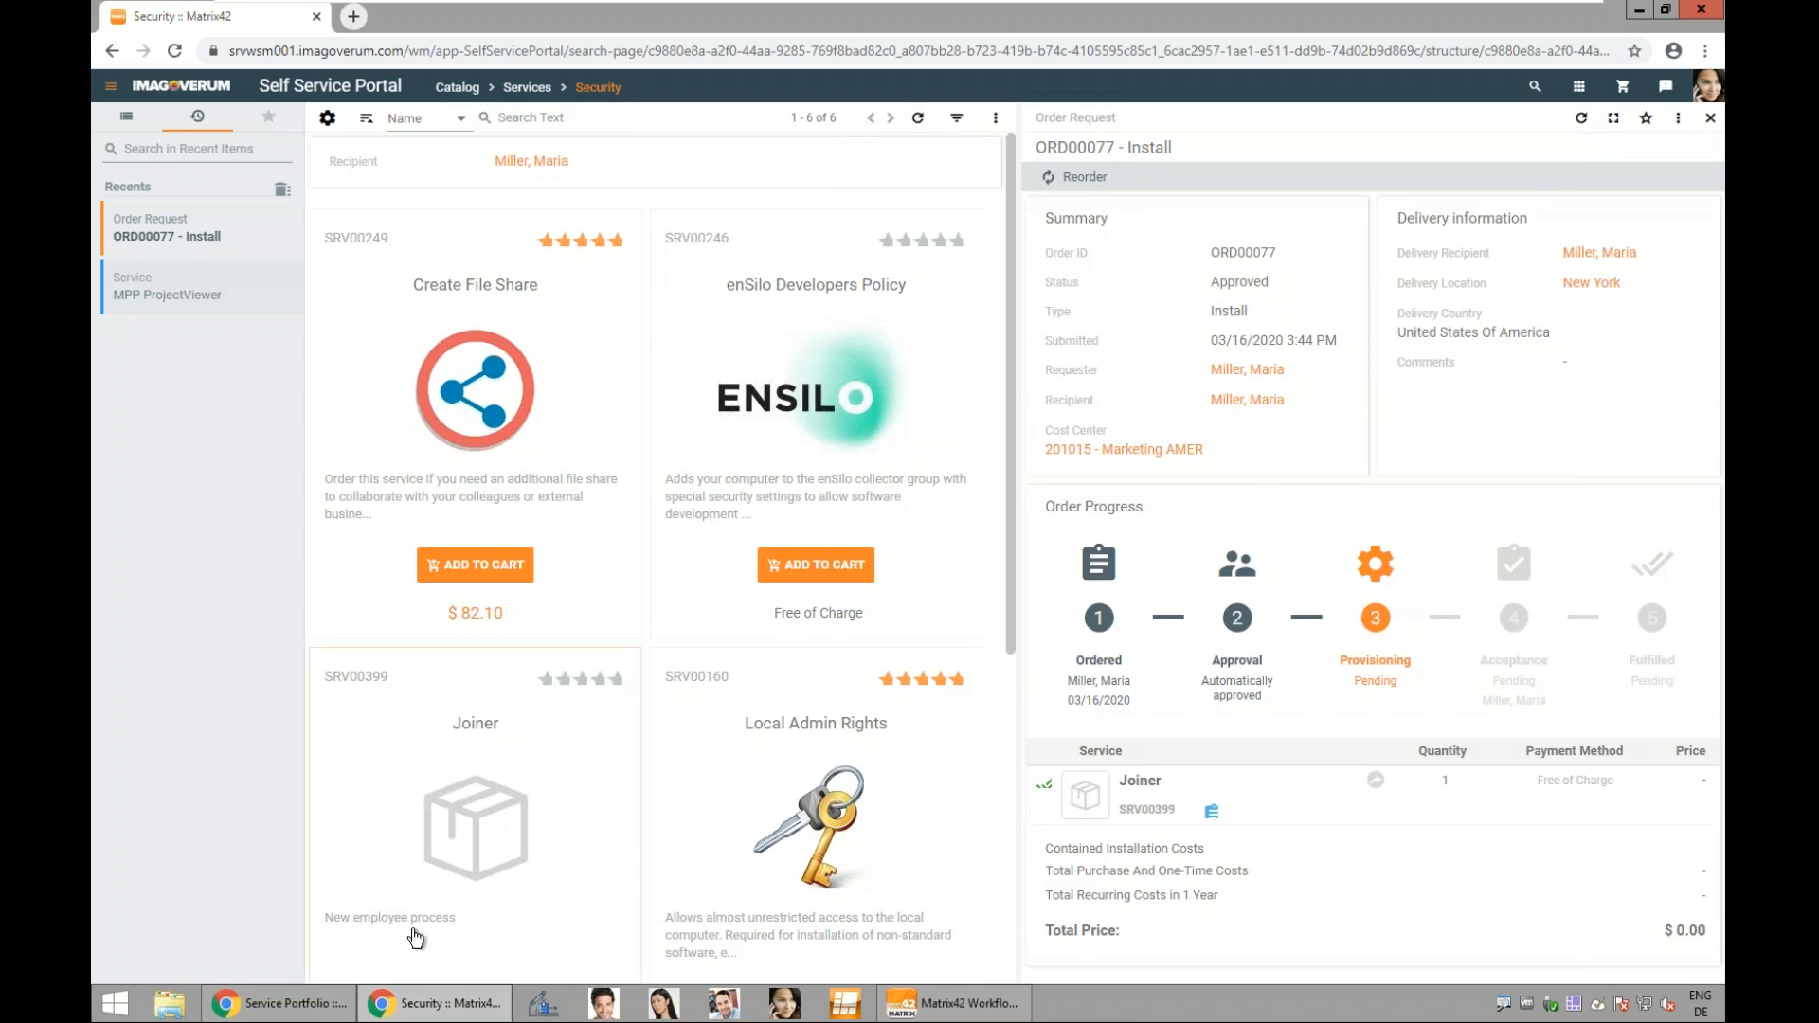
Step: Switch to the Service Catalog session in Chrome and view the "Add user to HR system" task among the collaboration tasks
click(284, 1003)
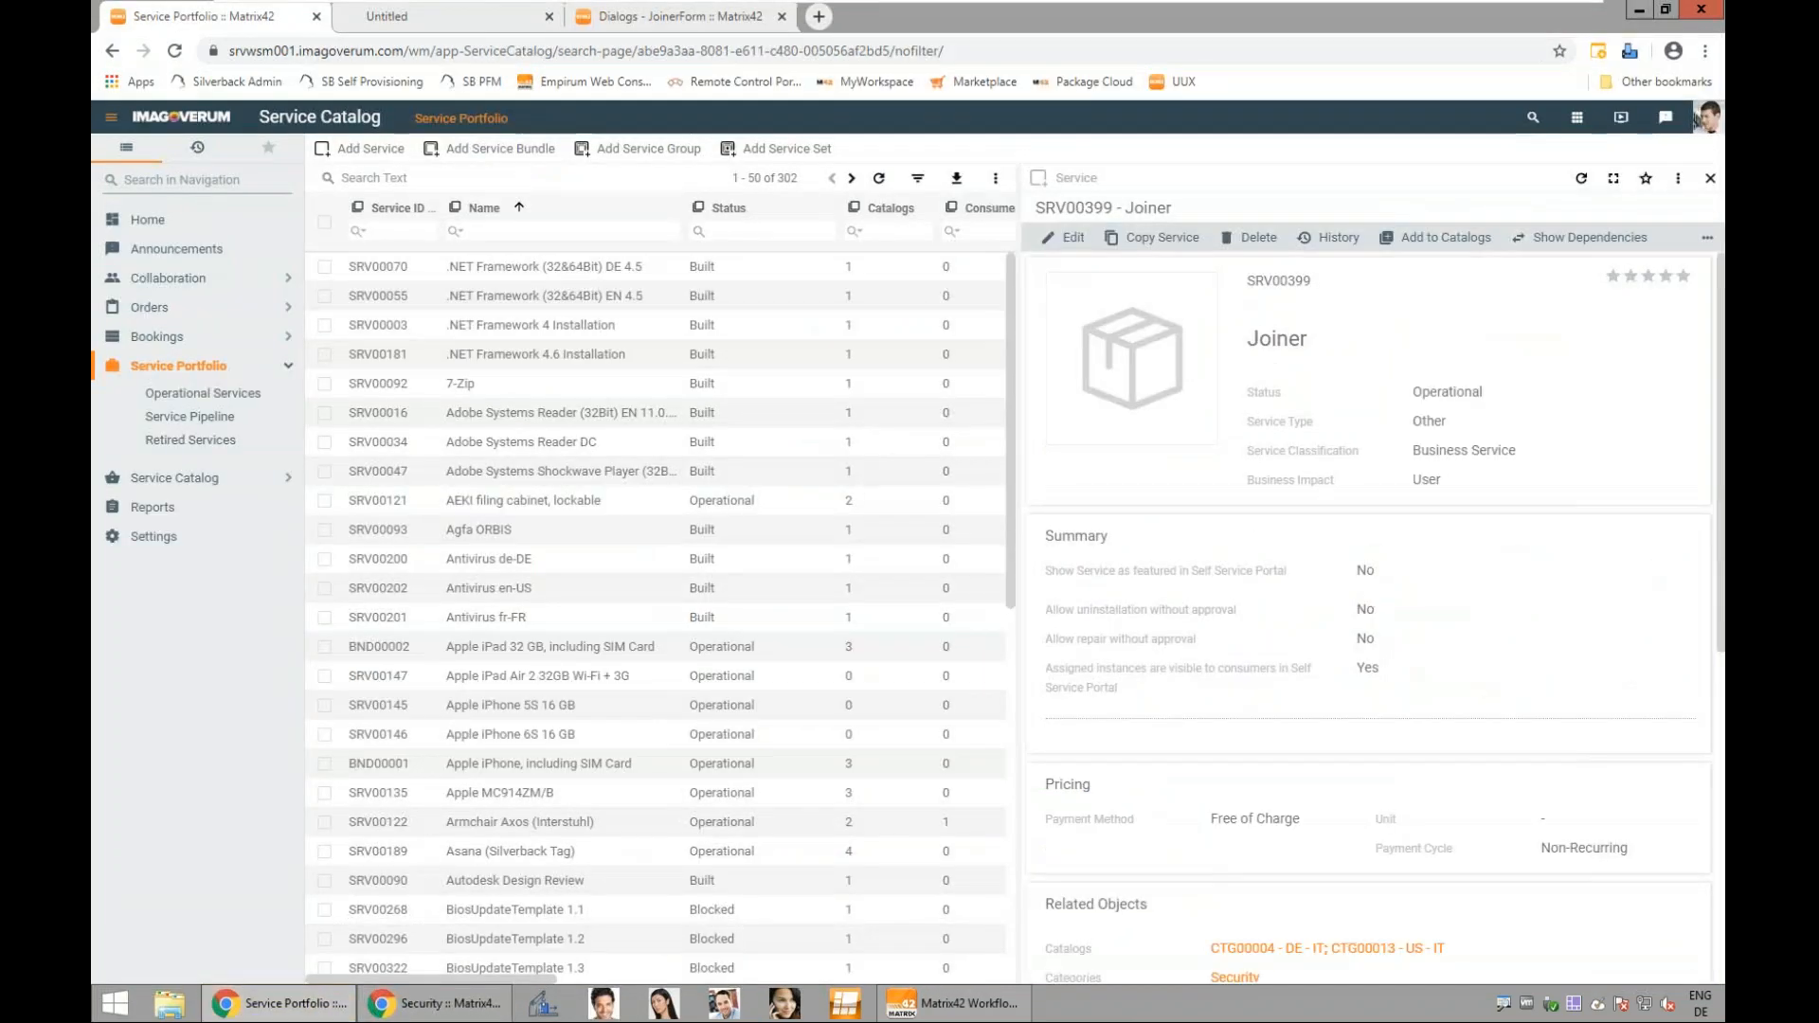
click(1577, 119)
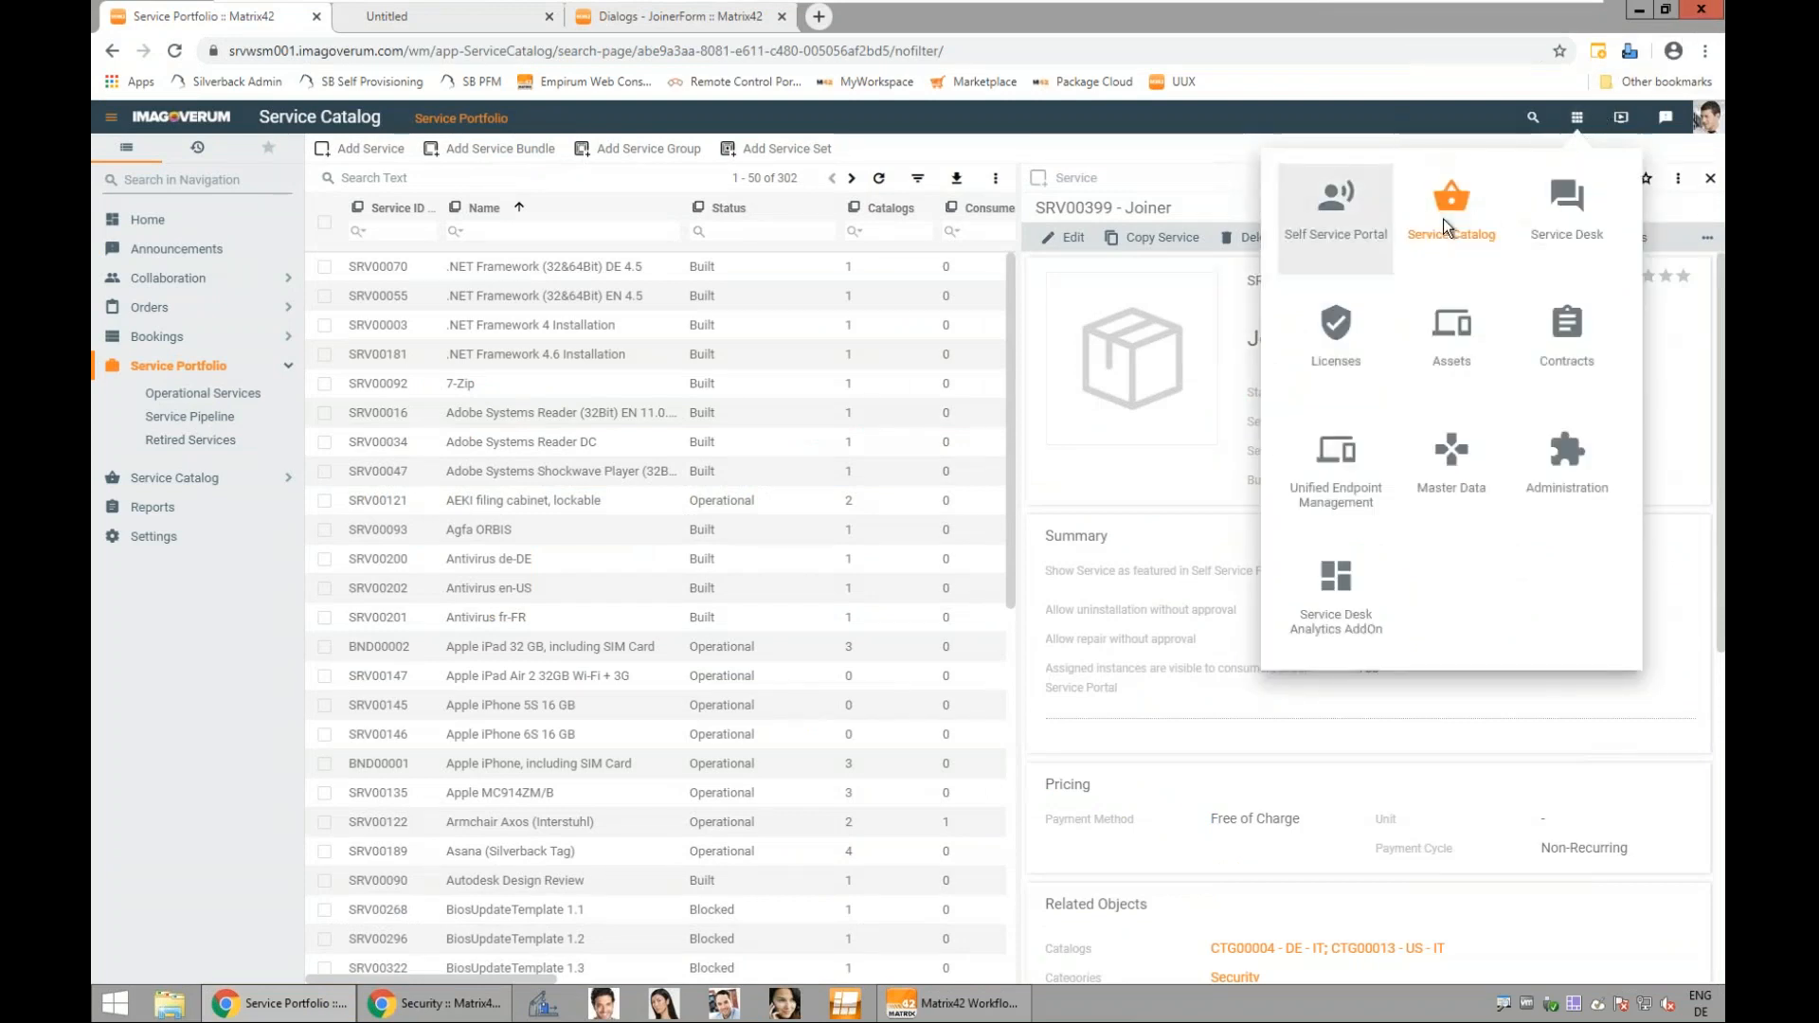
click(235, 276)
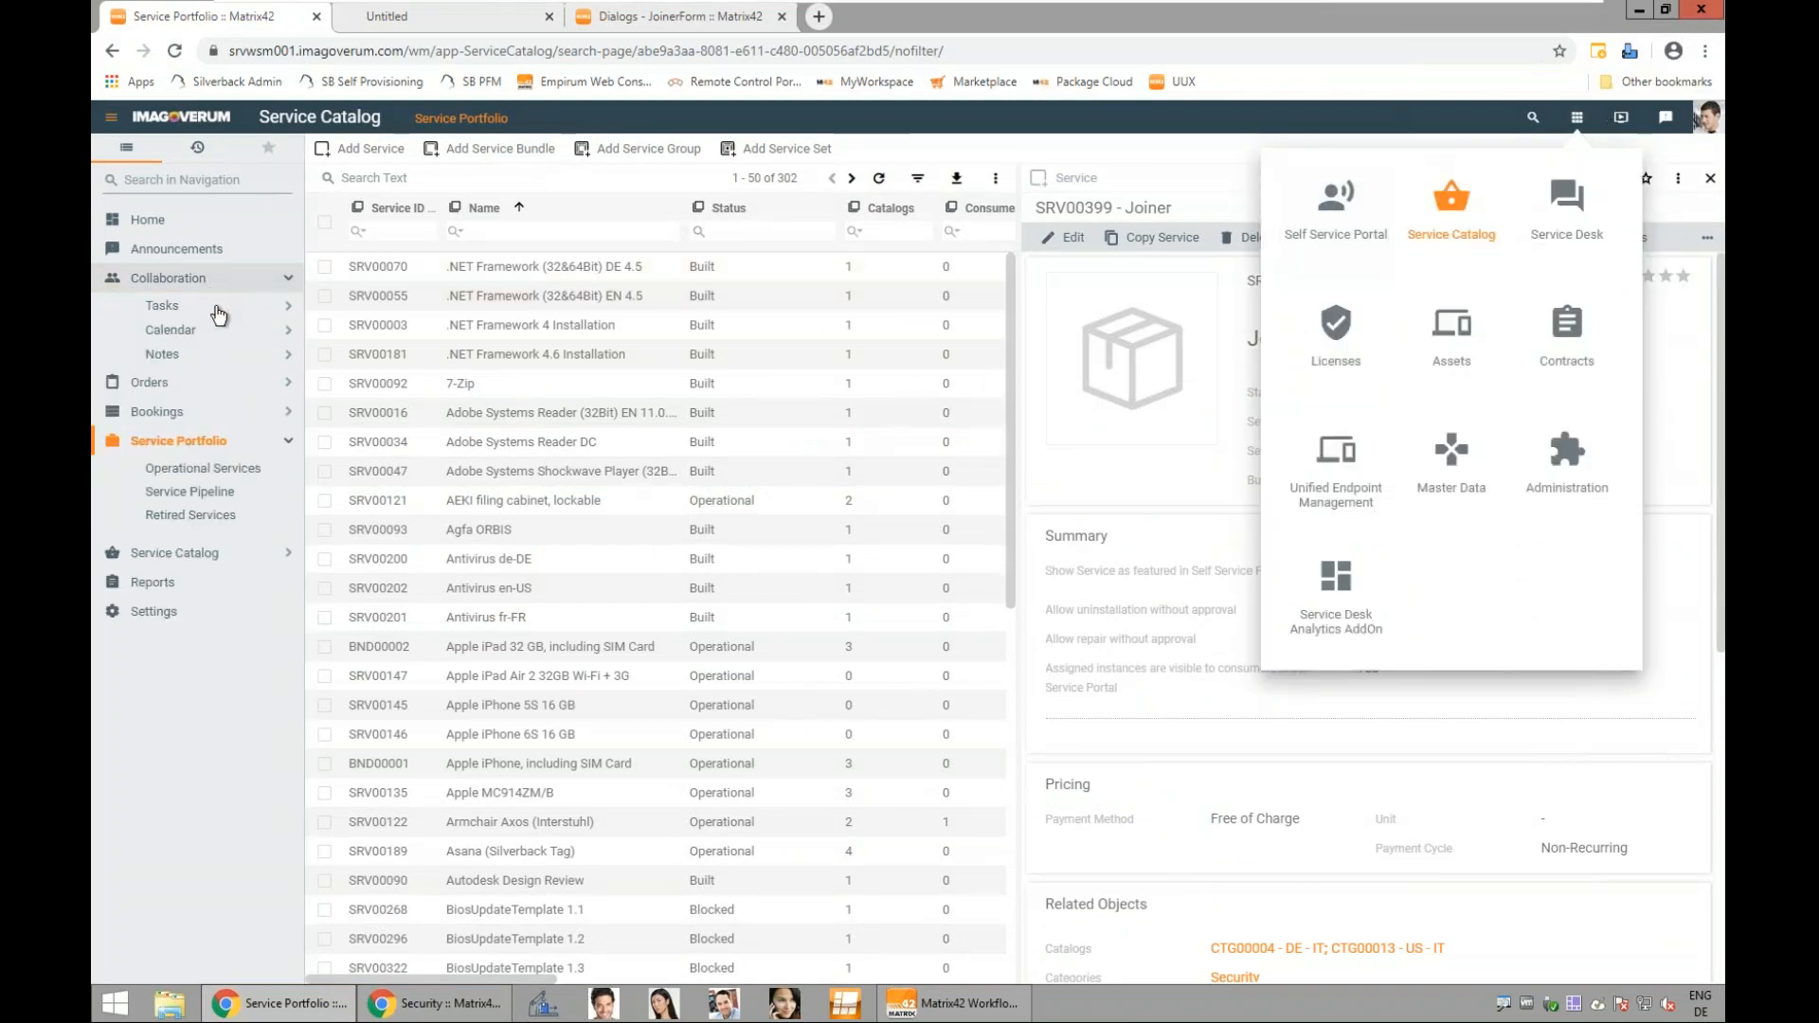
click(223, 308)
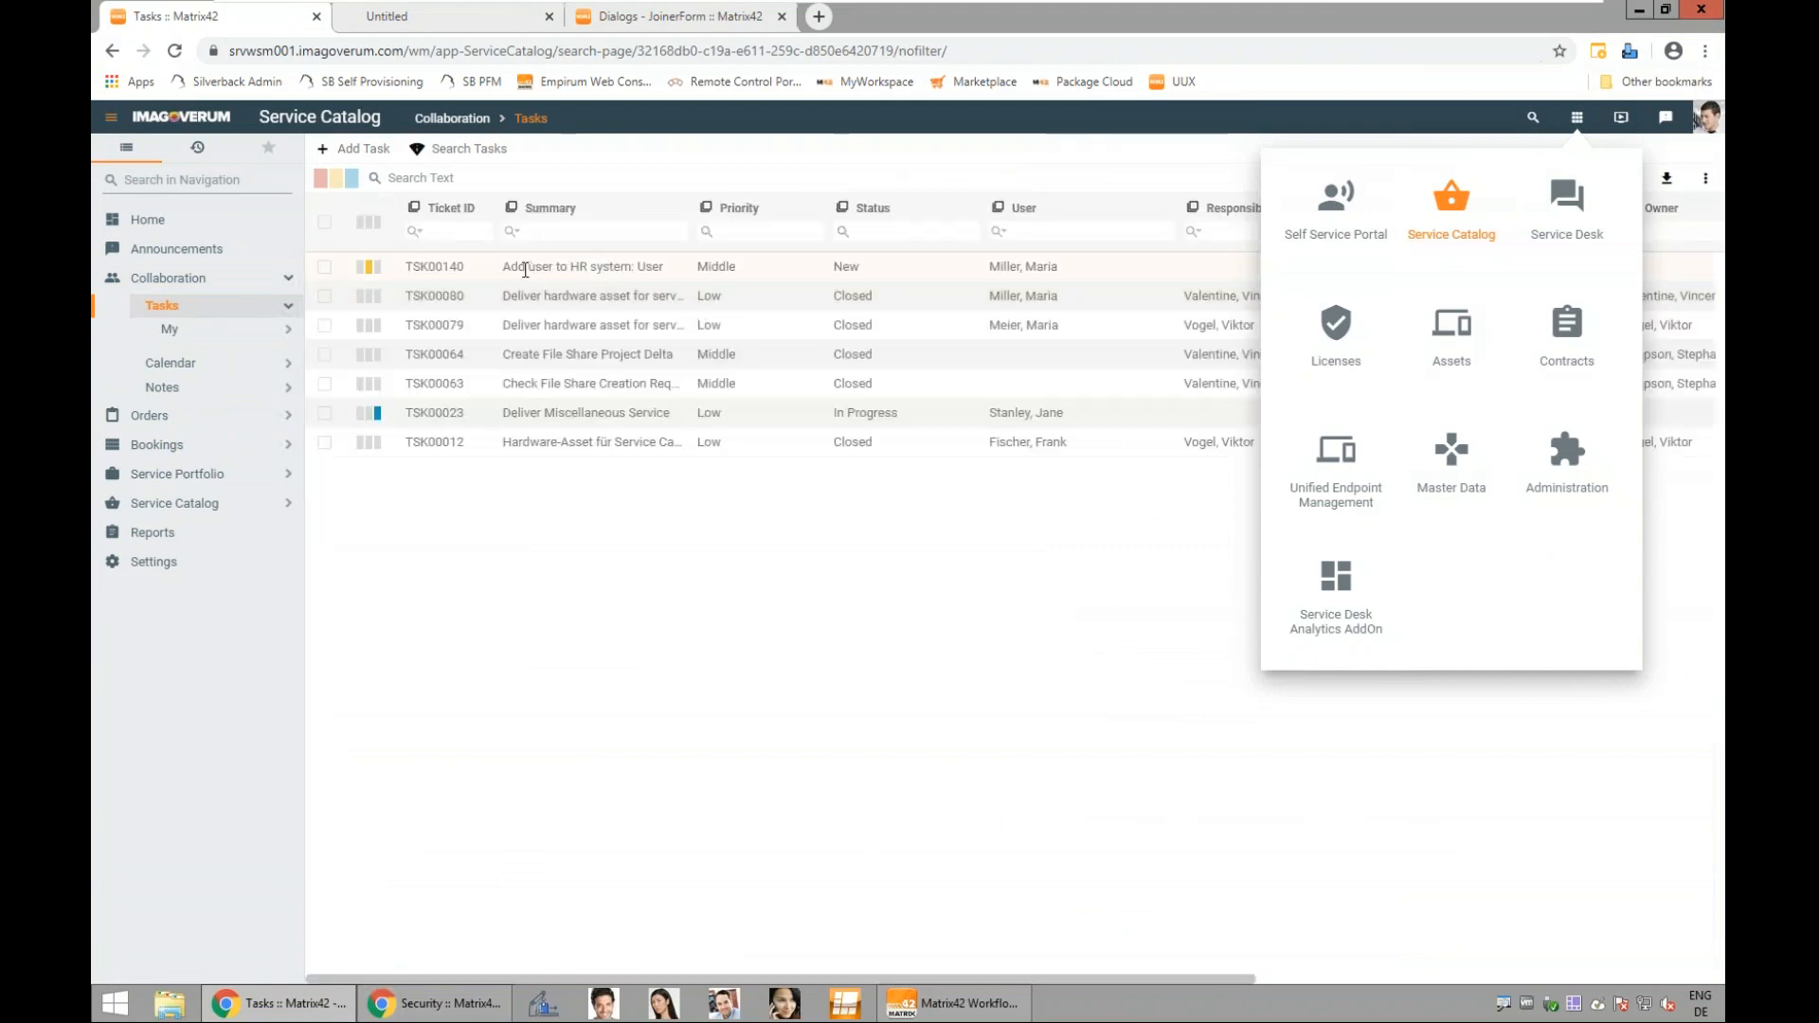
click(526, 270)
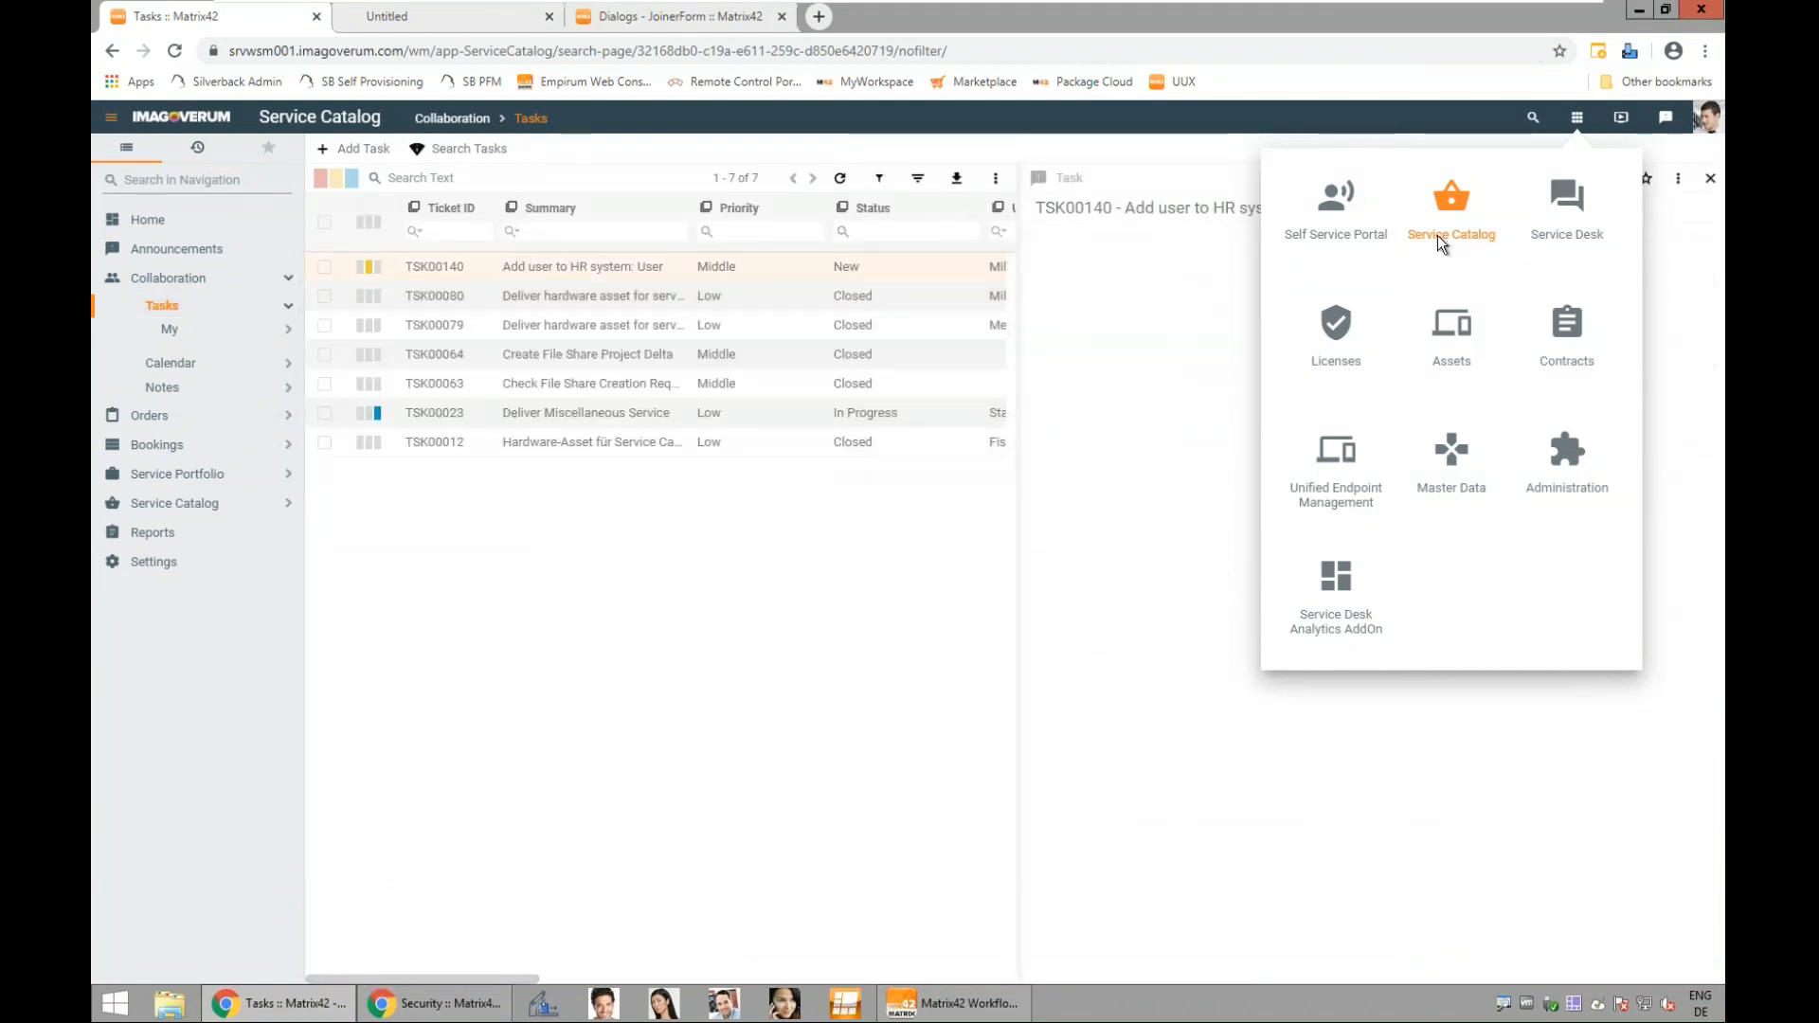
click(1578, 118)
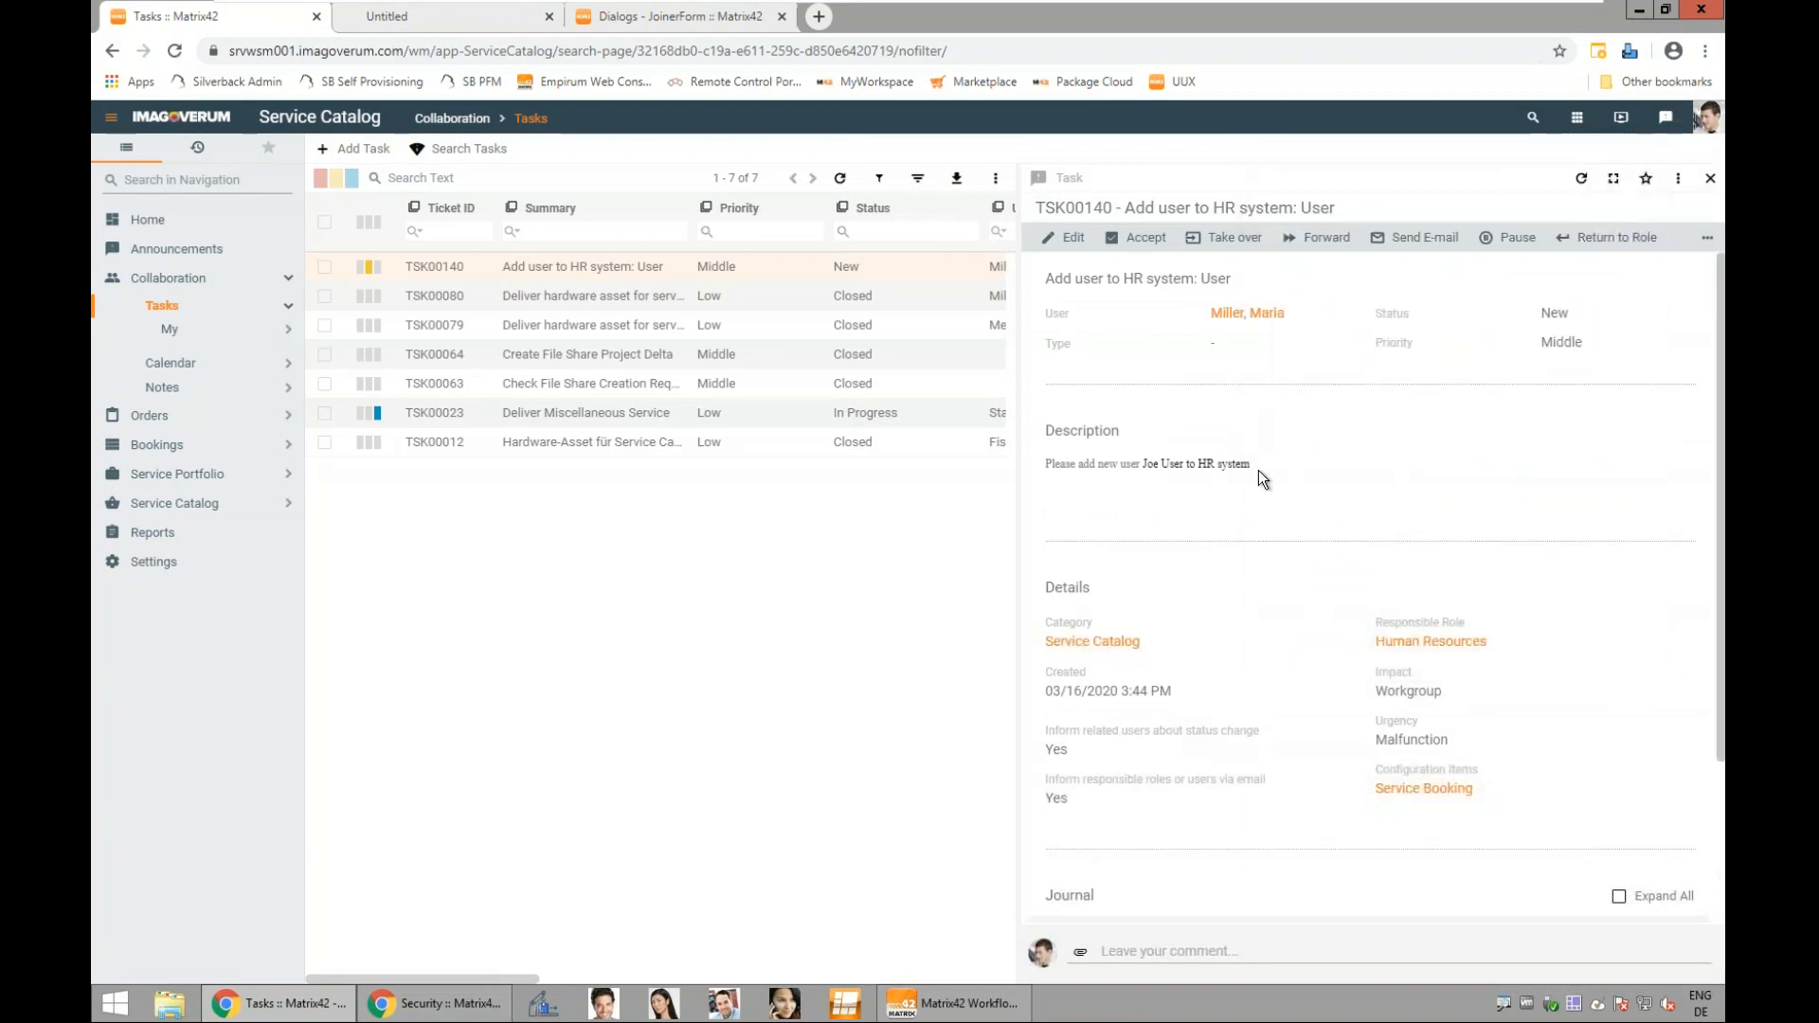
Step: Open Active Directory Users and Computers and check the new user's account properties in the Users container, then close them without changes
click(113, 1002)
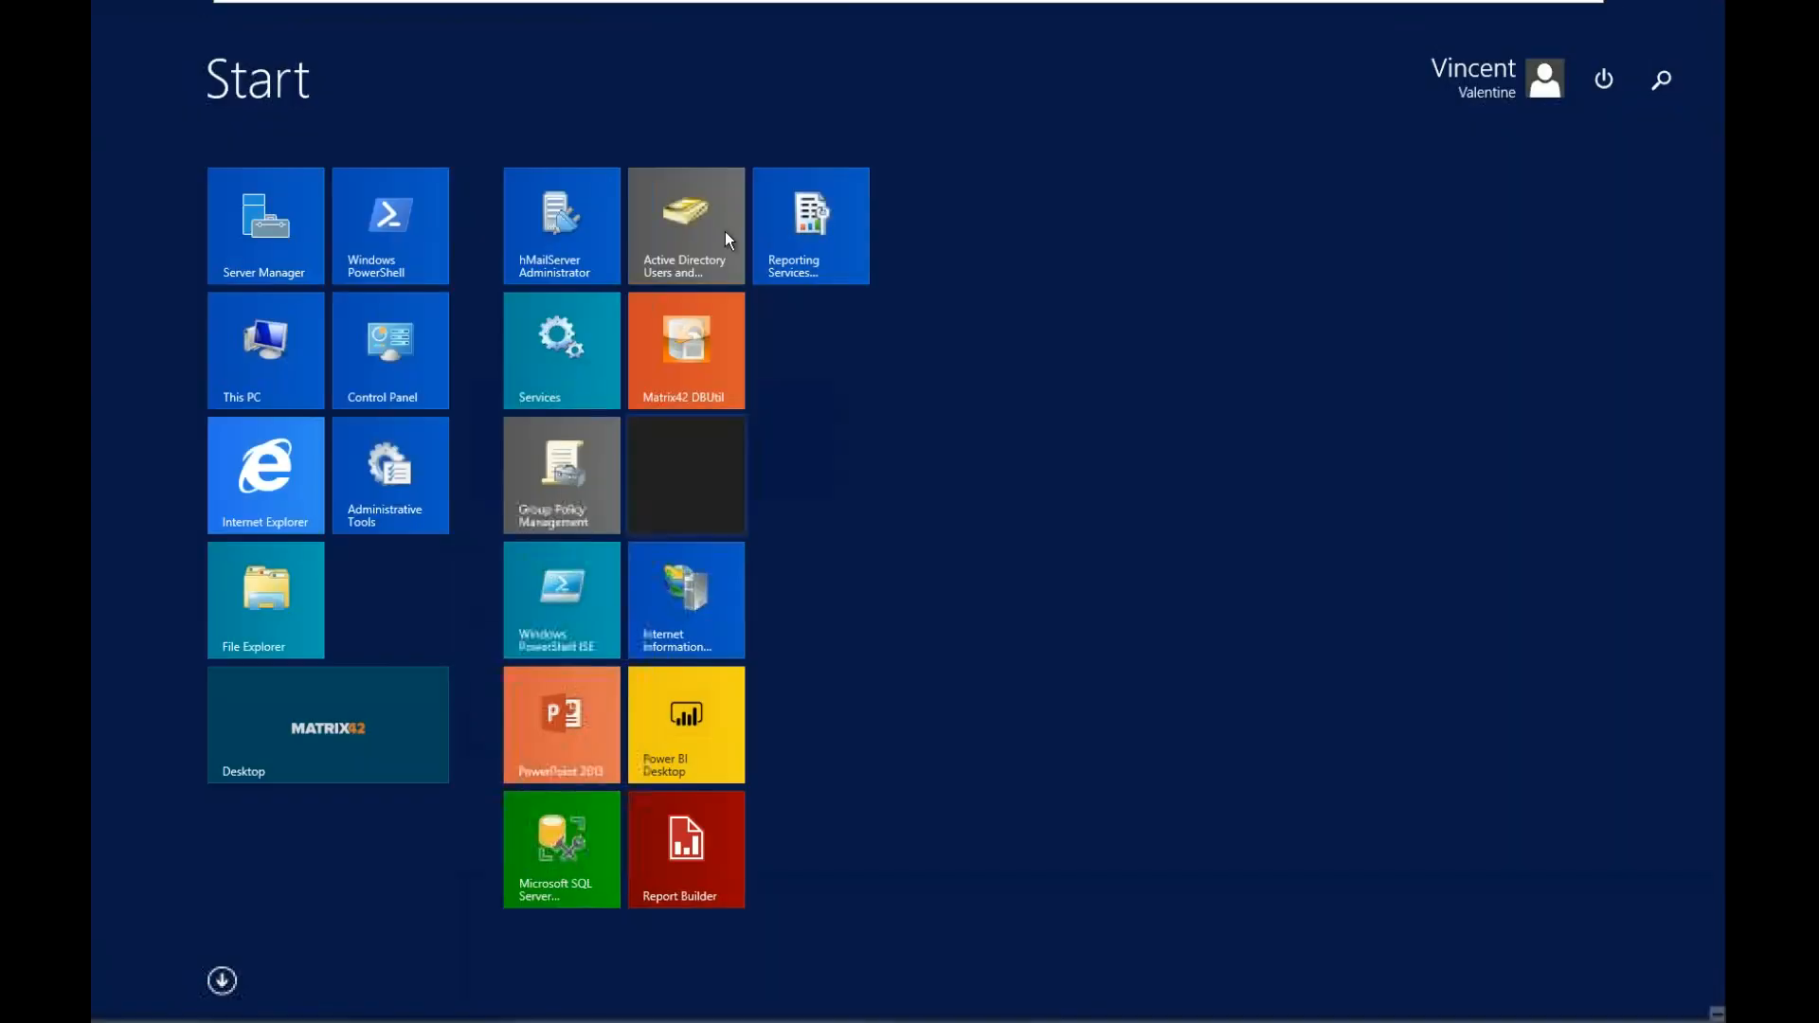
click(688, 235)
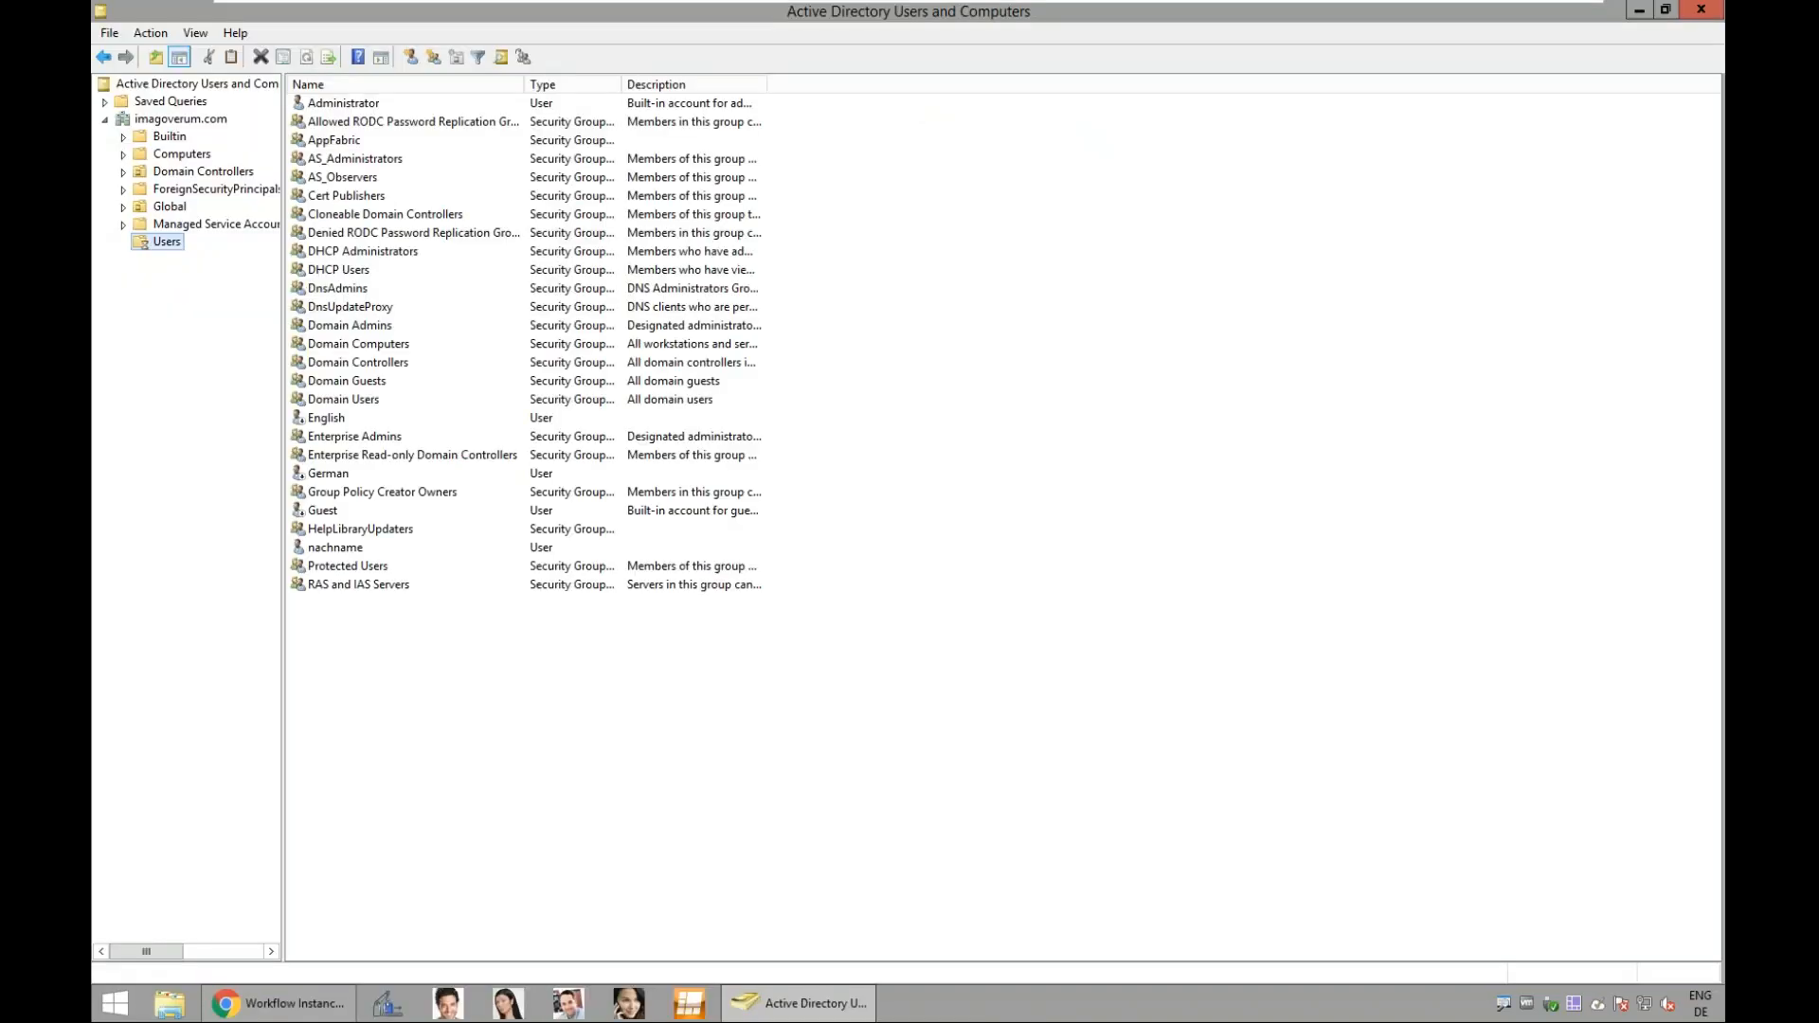
double_click(332, 676)
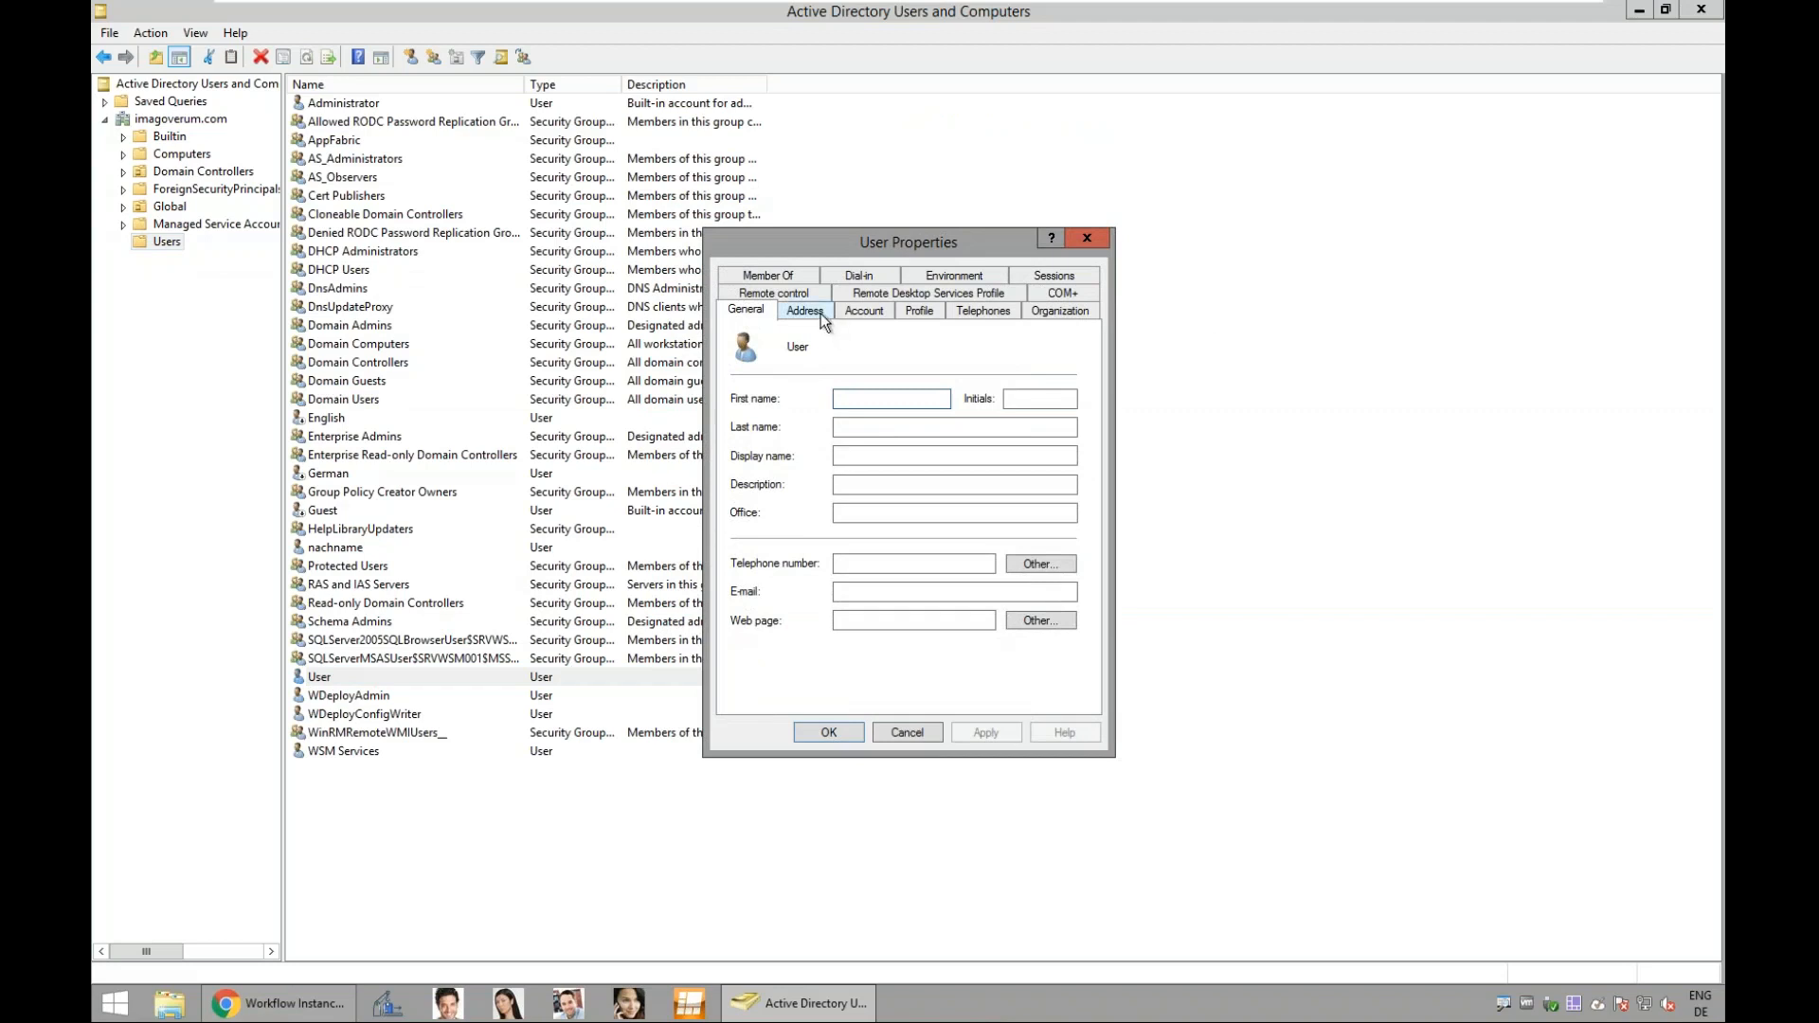
click(865, 311)
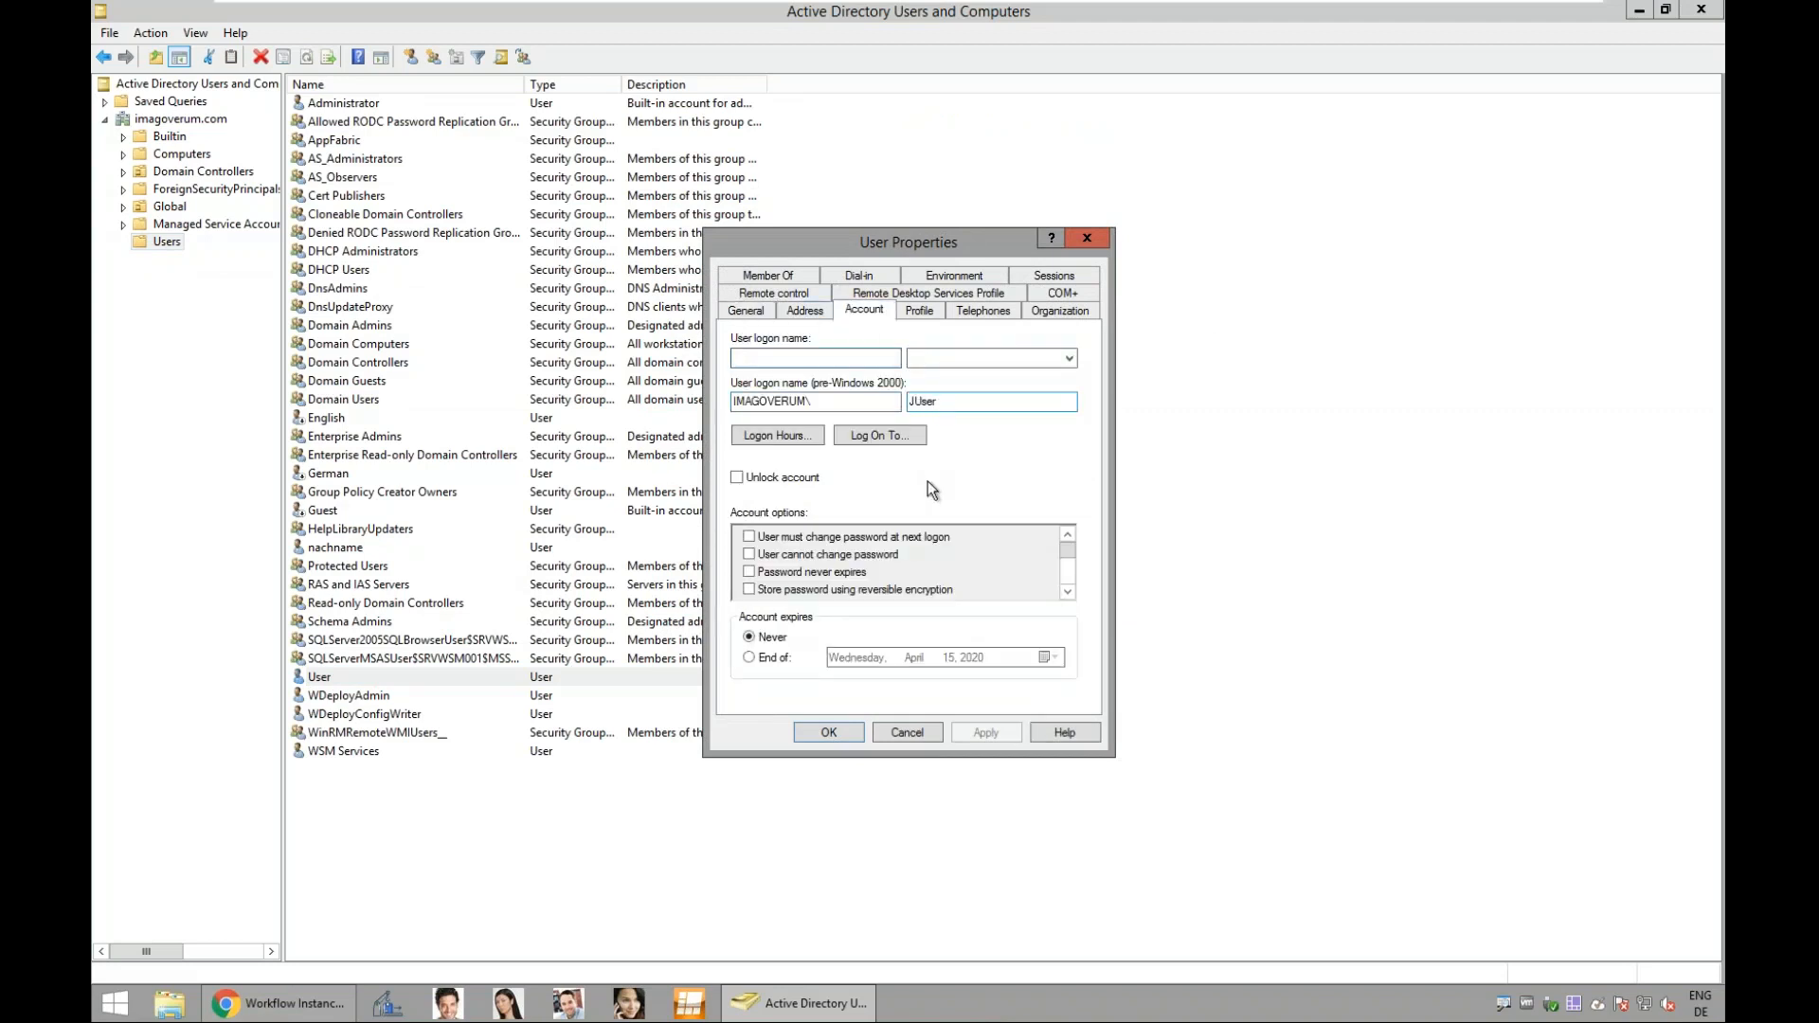
click(932, 735)
click(1637, 9)
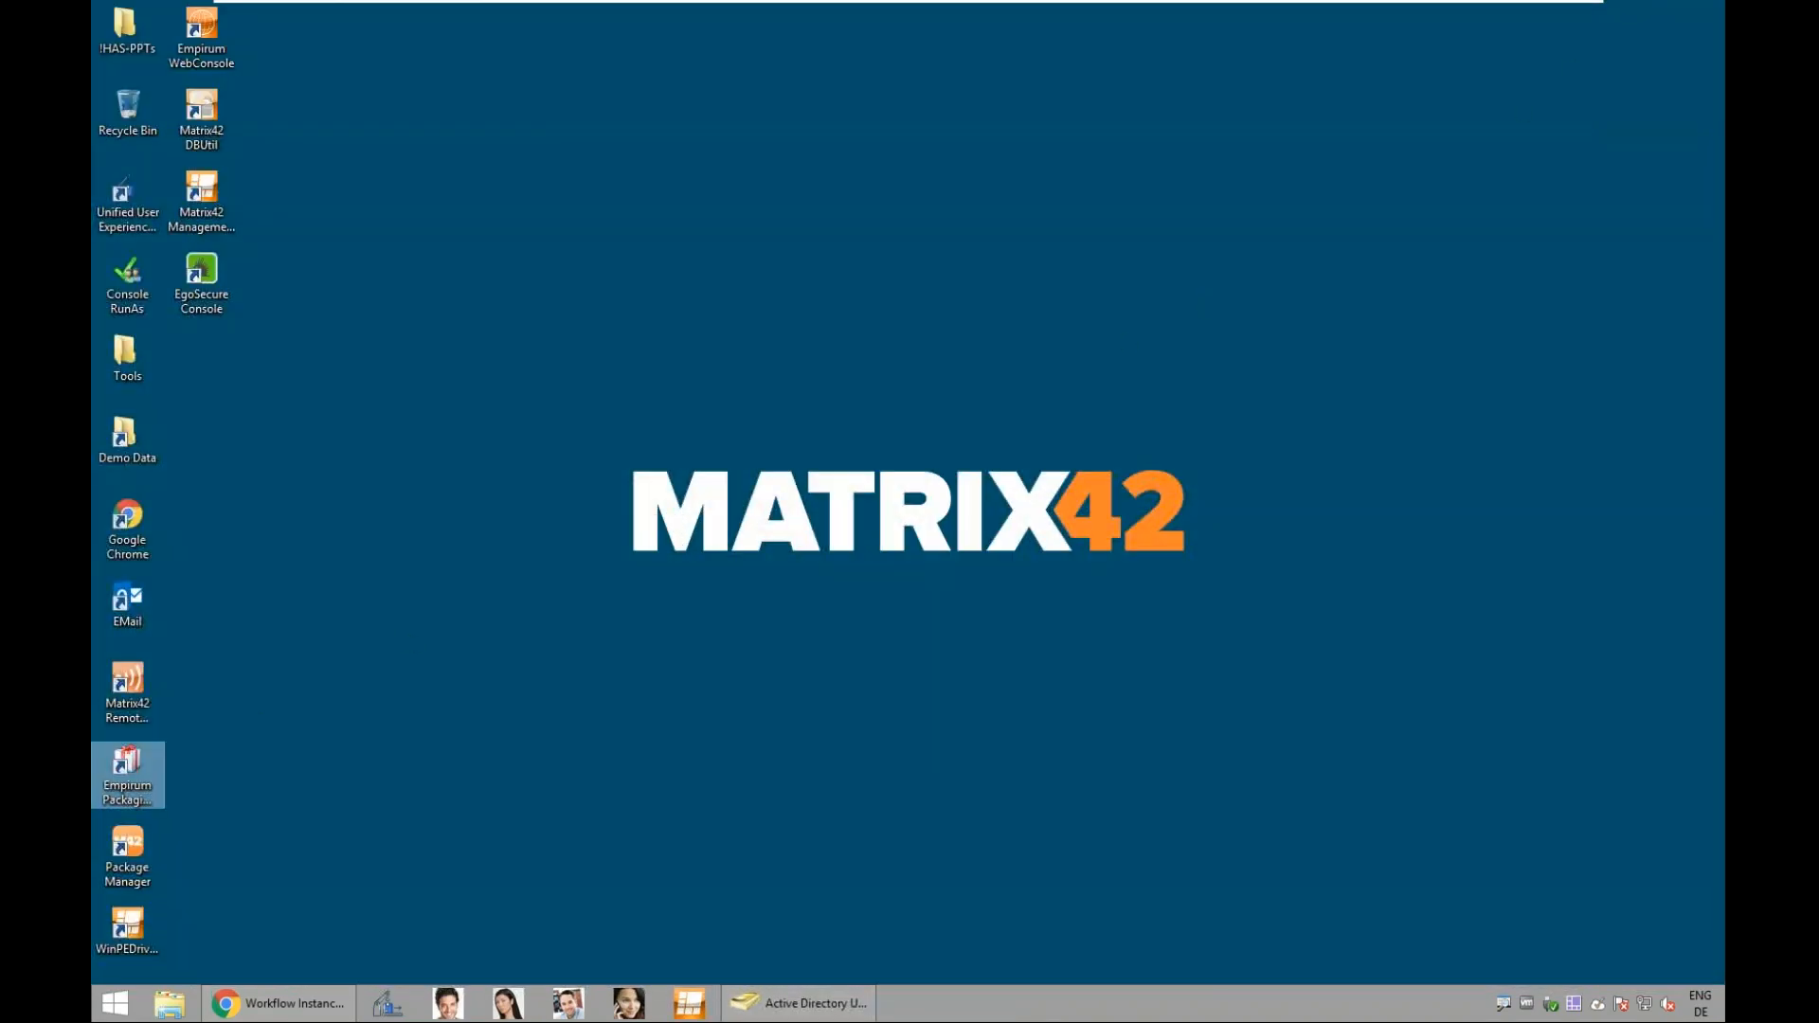
Step: Return to the Workflow Instances in Chrome, open visual tracking for the Joiner Workflow instance in Workflow Studio, and examine its executed activities
click(324, 1004)
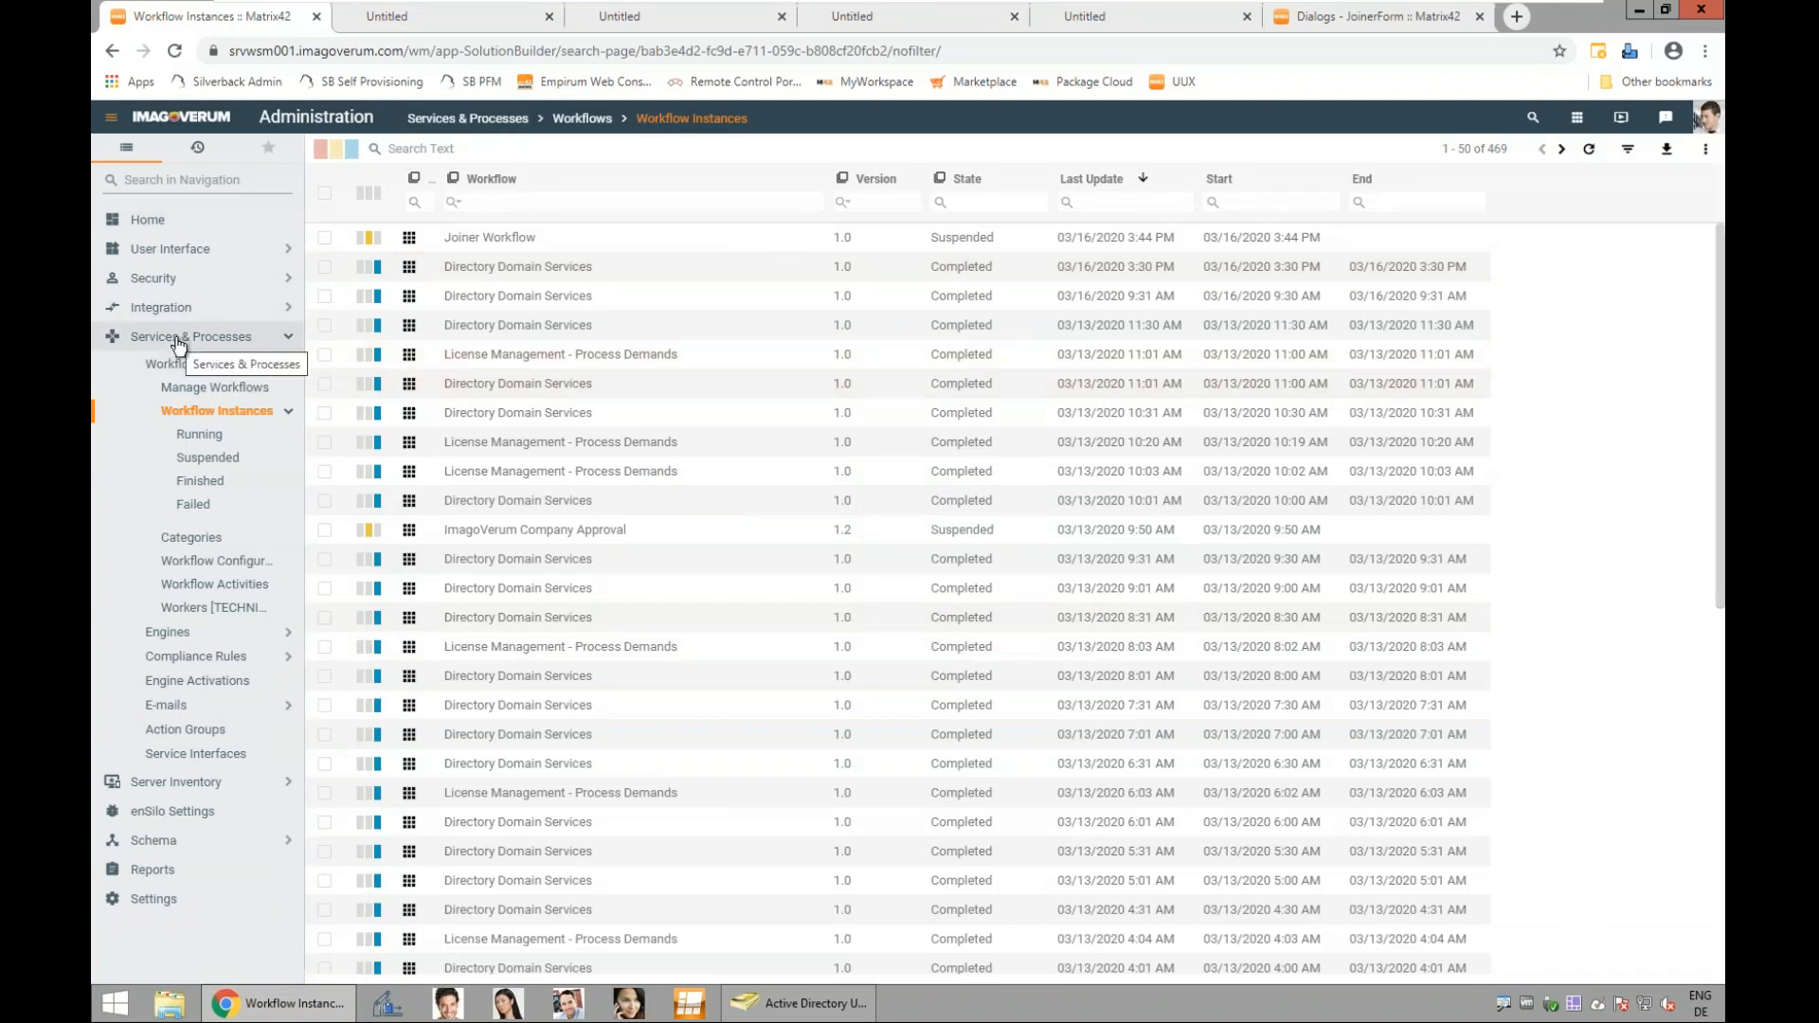
click(572, 247)
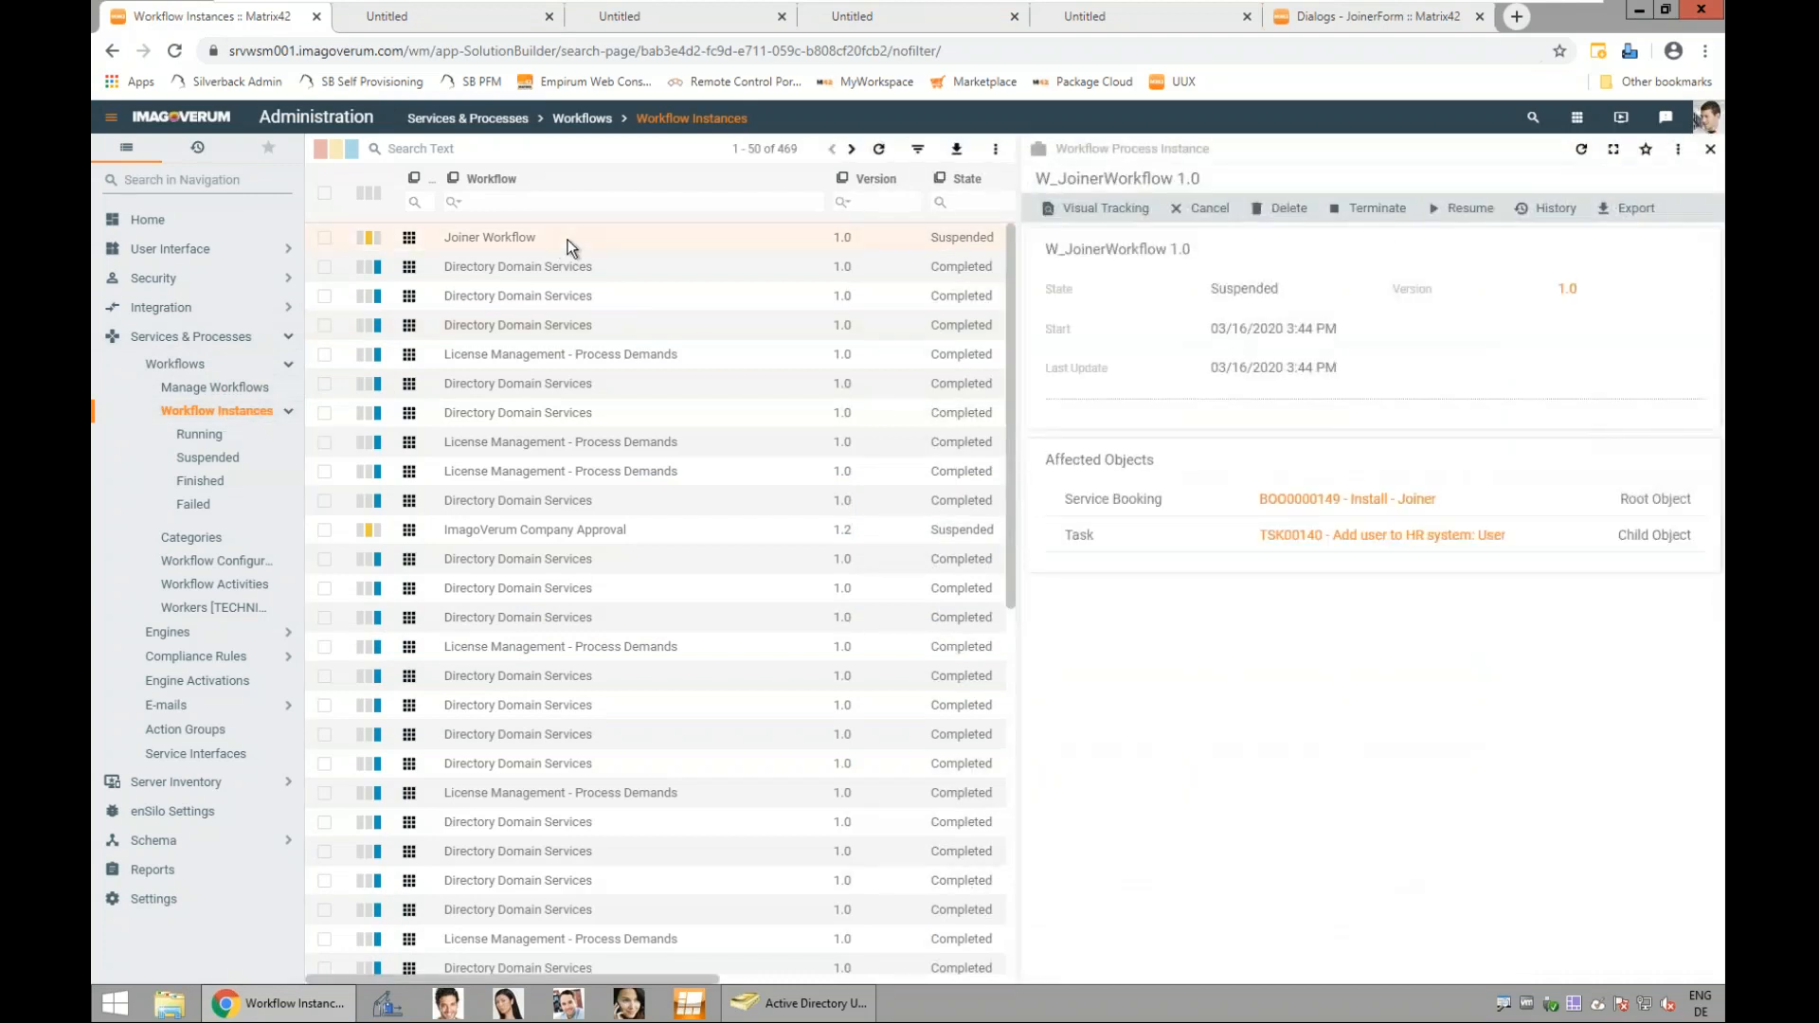
click(1107, 210)
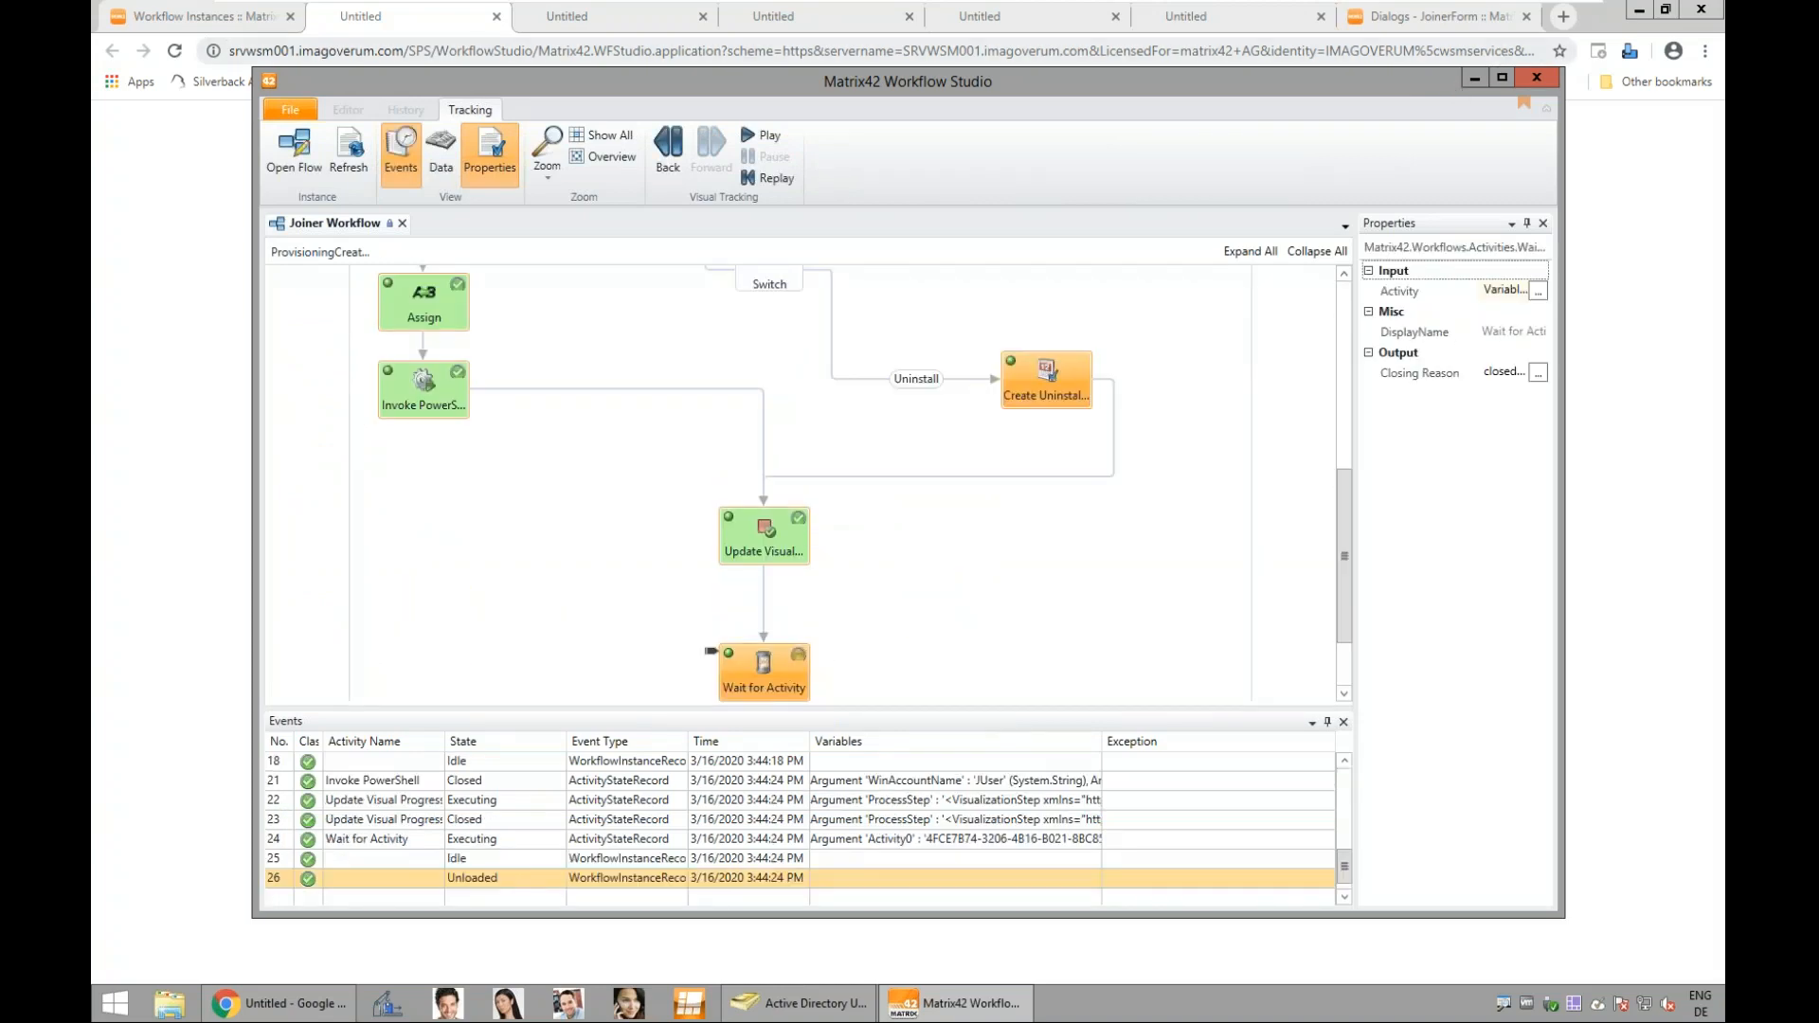
click(1502, 77)
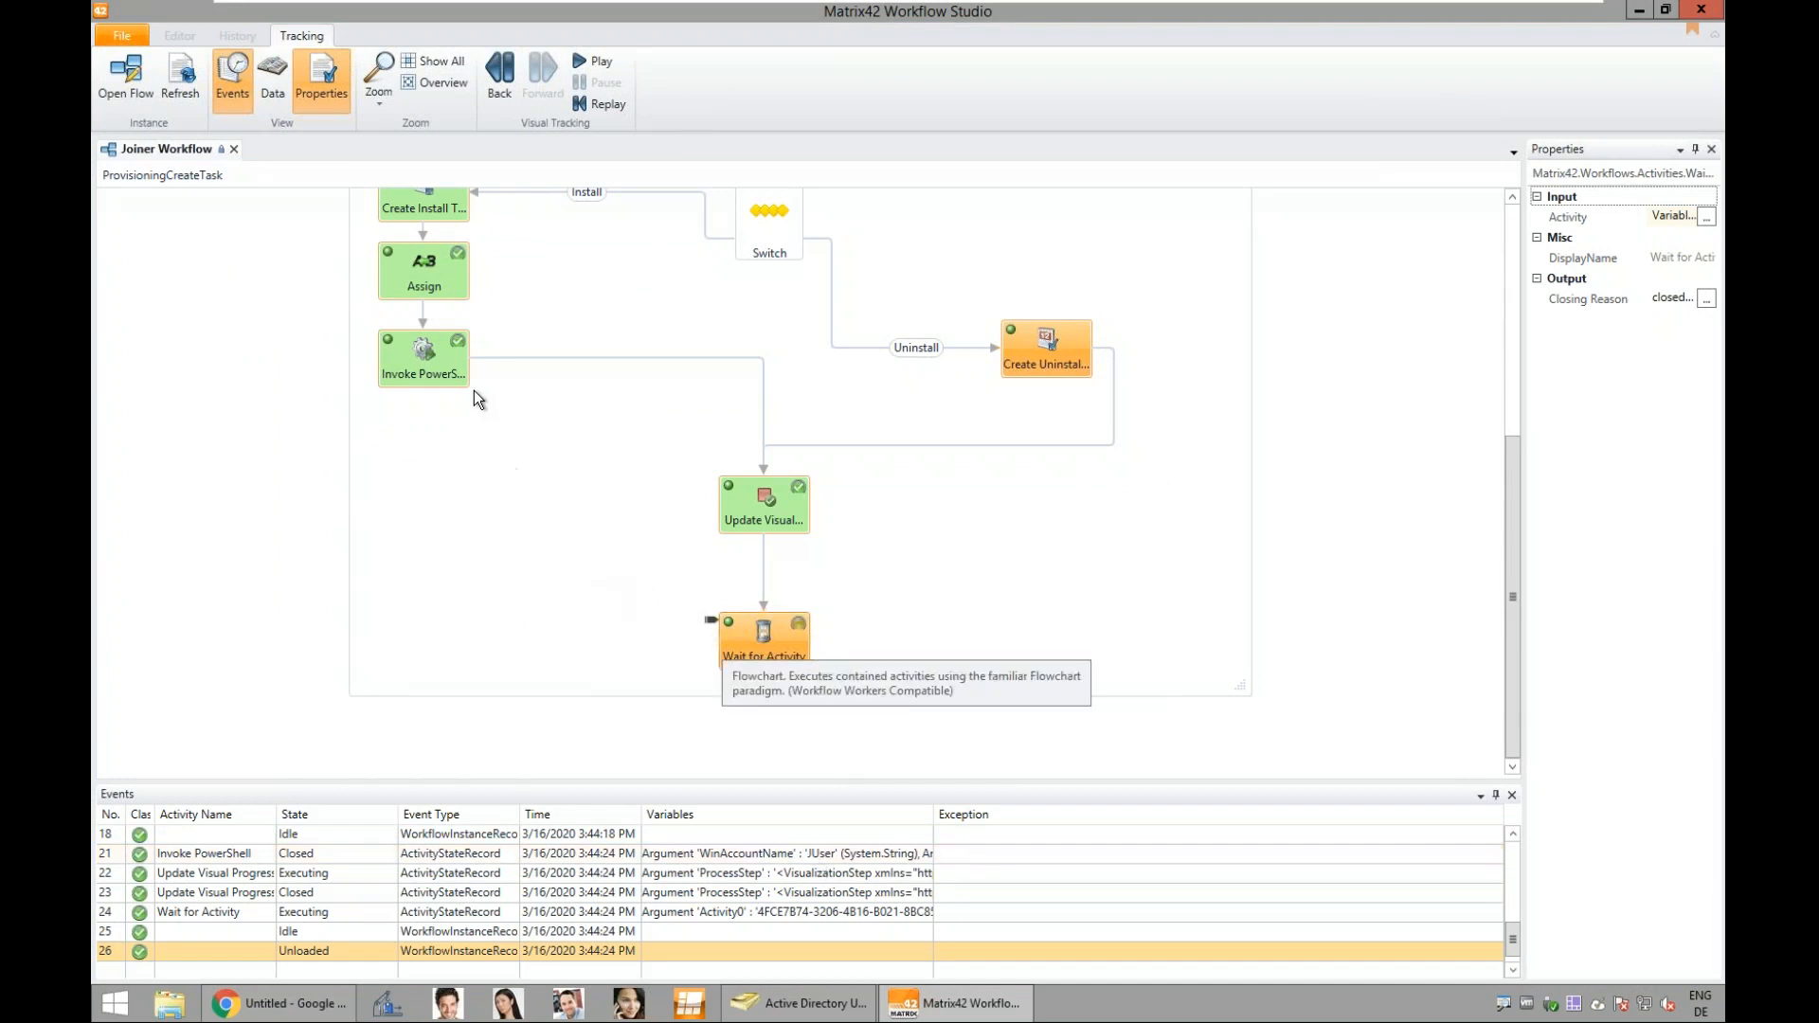
scroll(474, 391, up, 2)
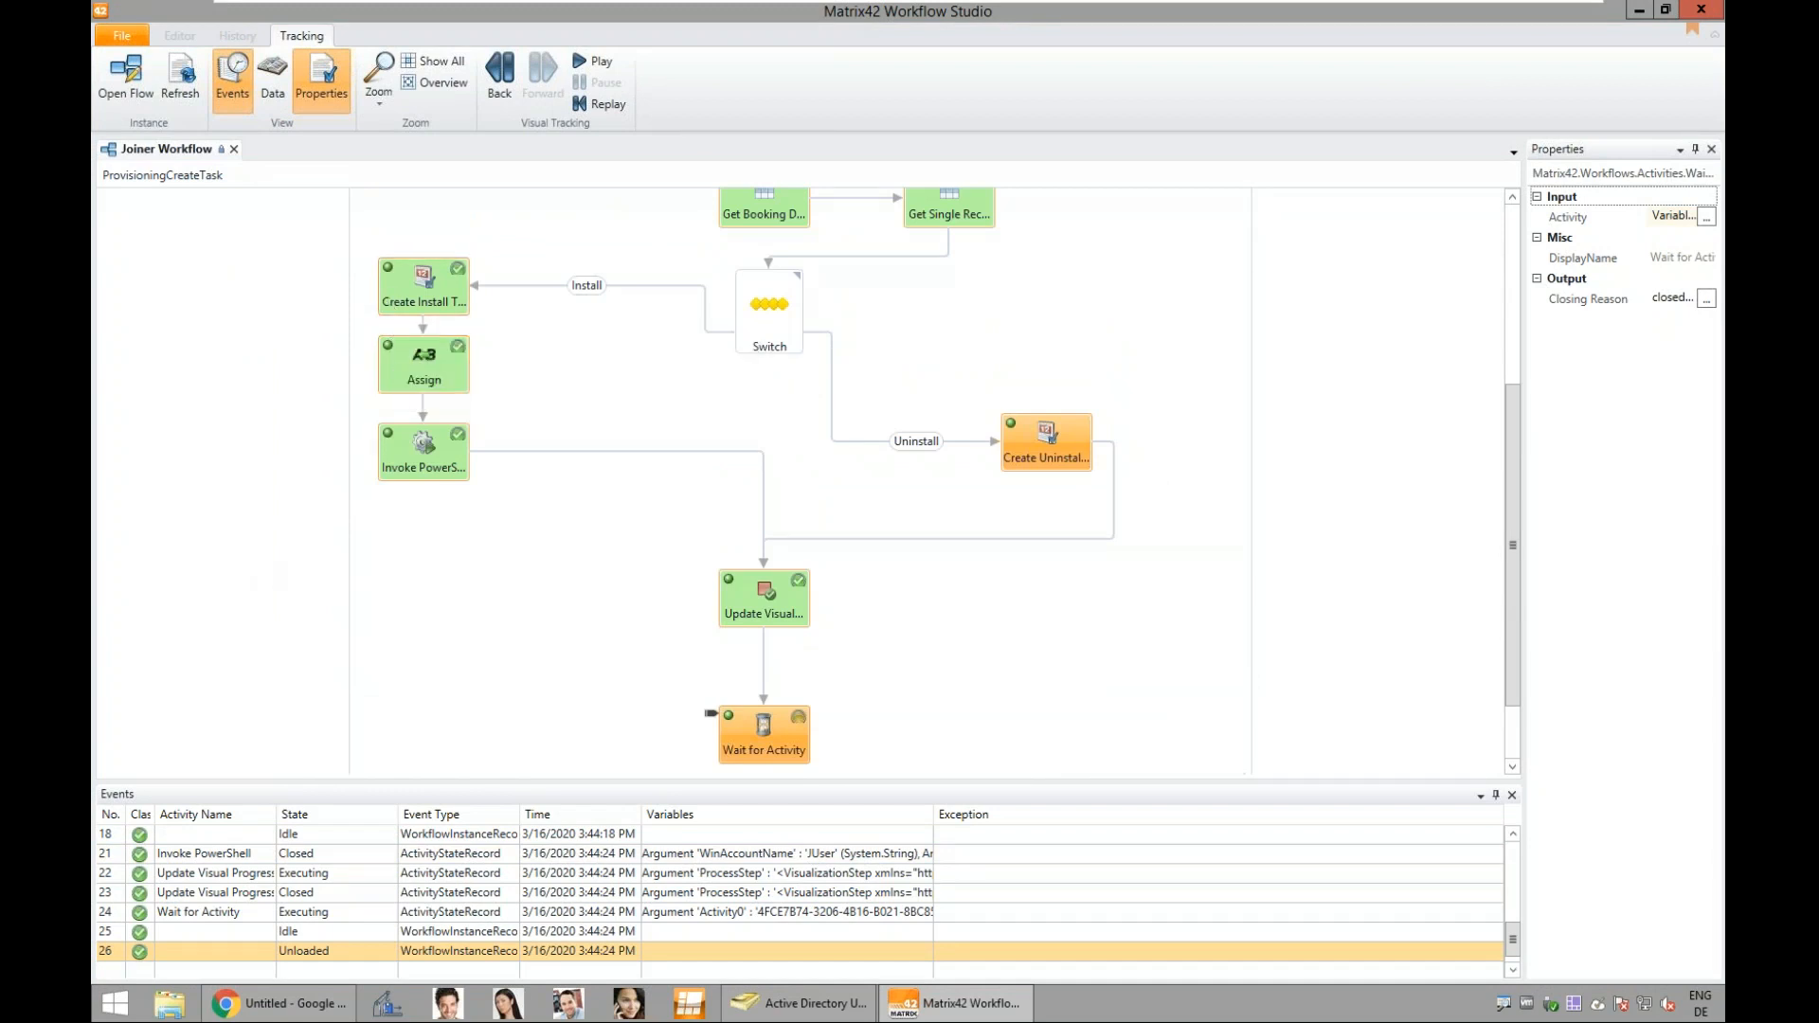
Step: Switch back to Chrome and open the "Add user to HR system" task from the Service Catalog's collaboration tasks
click(263, 1009)
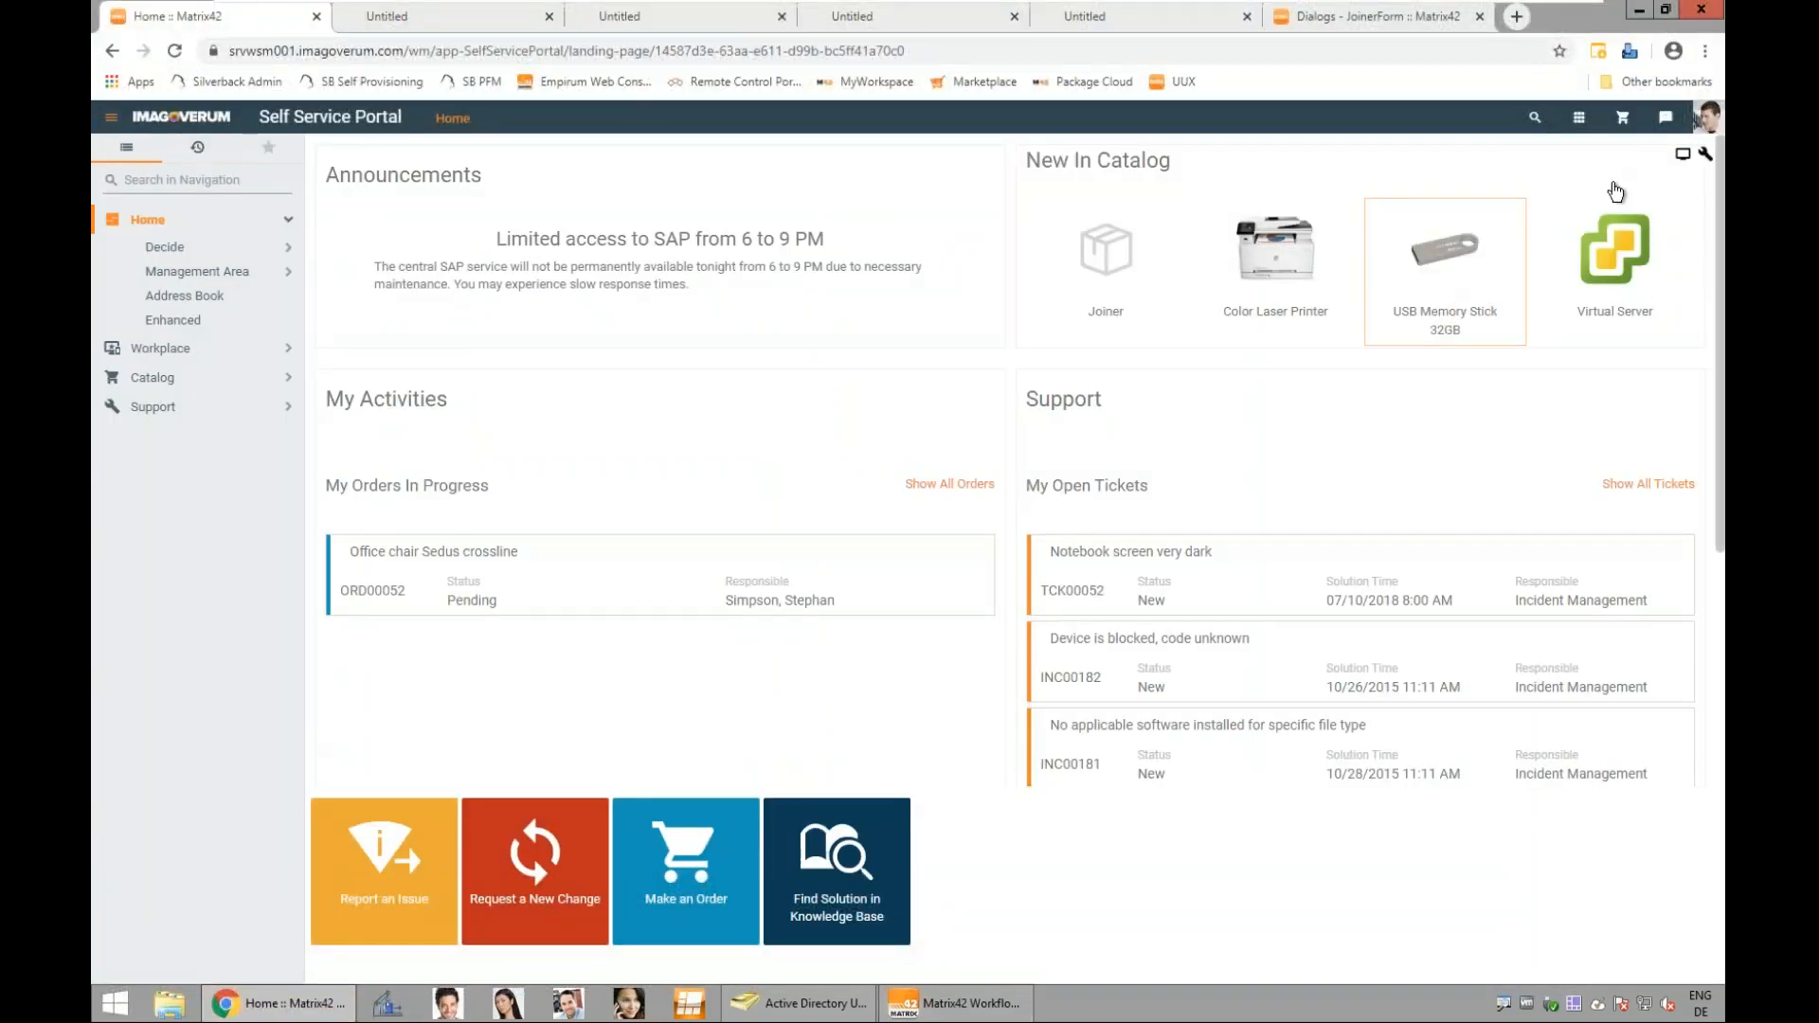
click(1579, 118)
click(1491, 219)
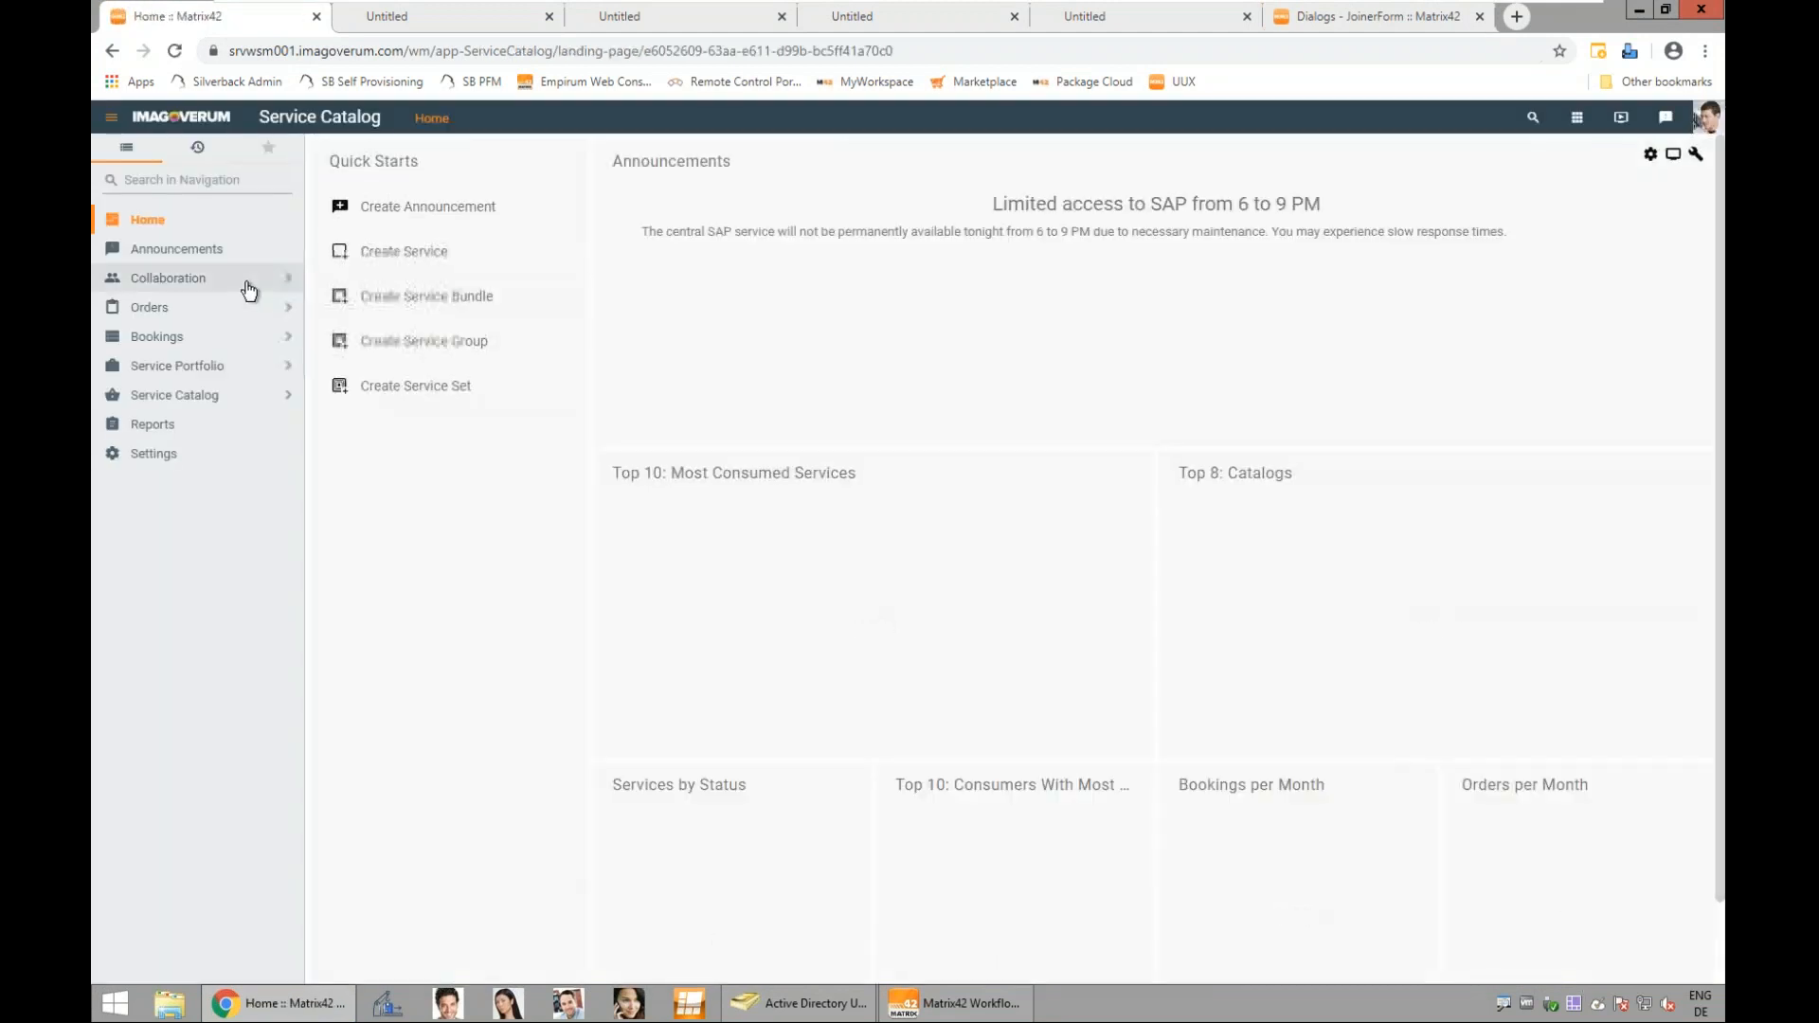
click(246, 279)
click(246, 308)
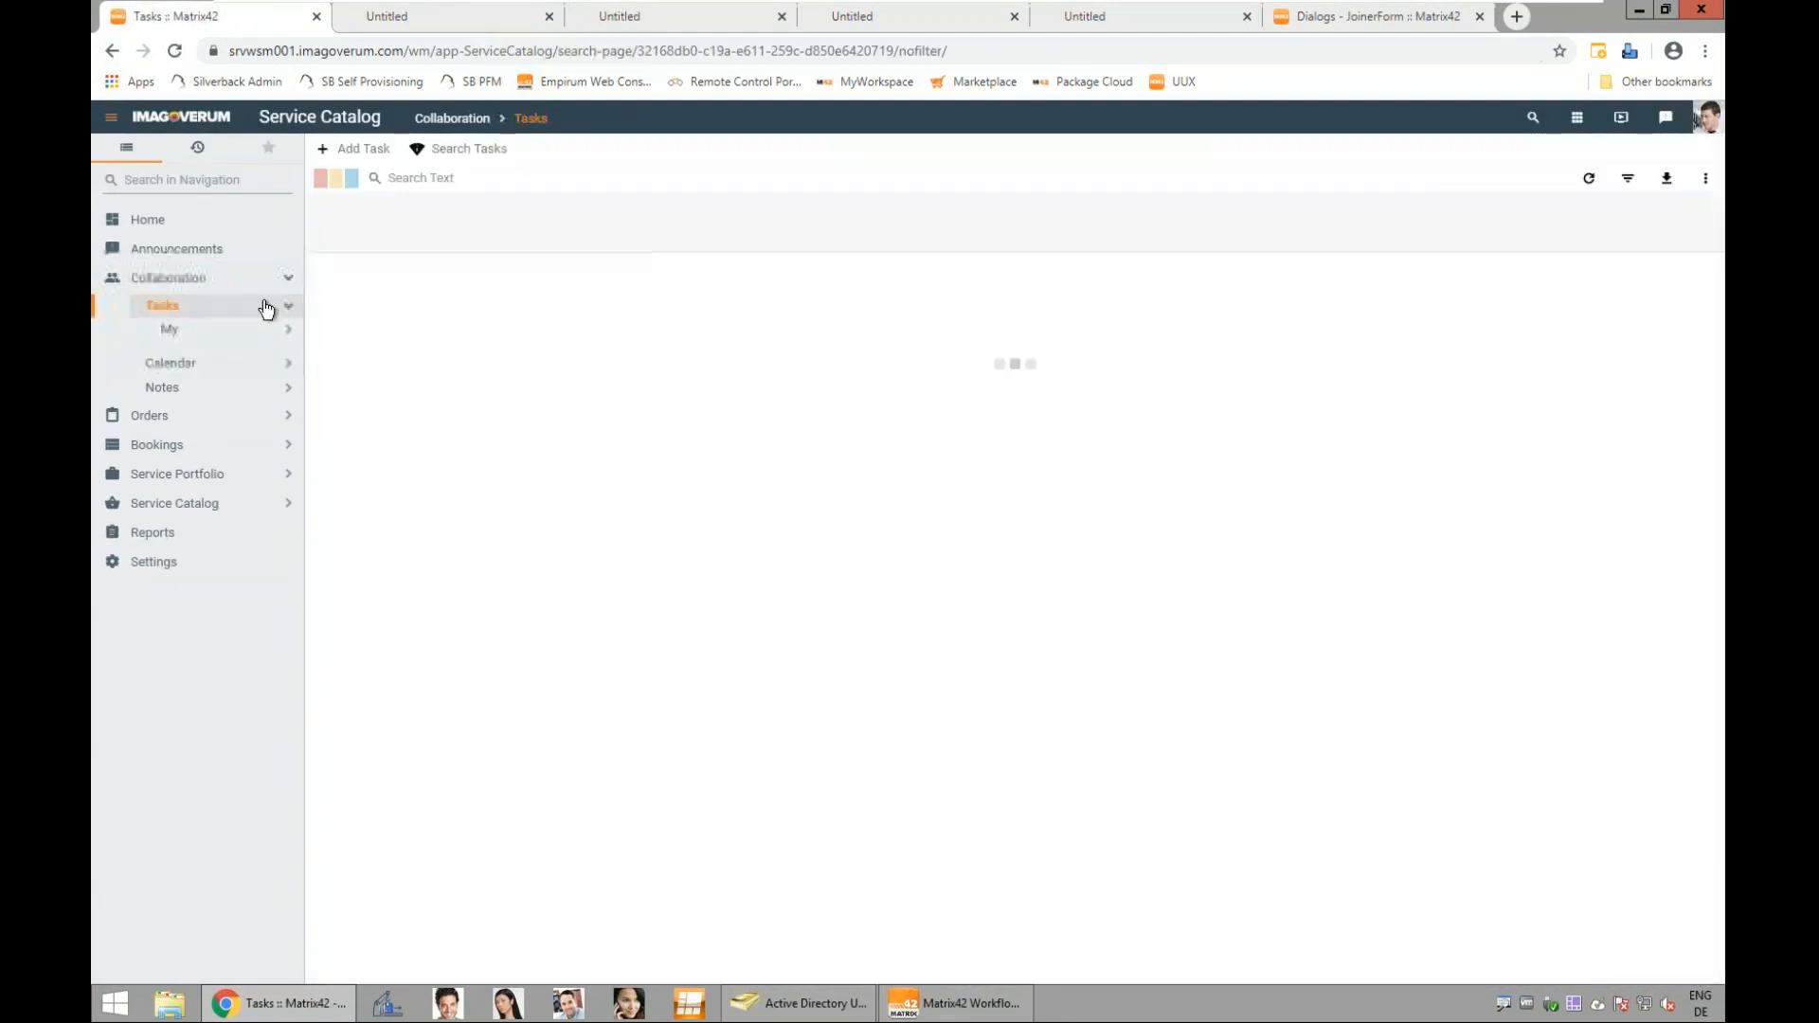
click(570, 267)
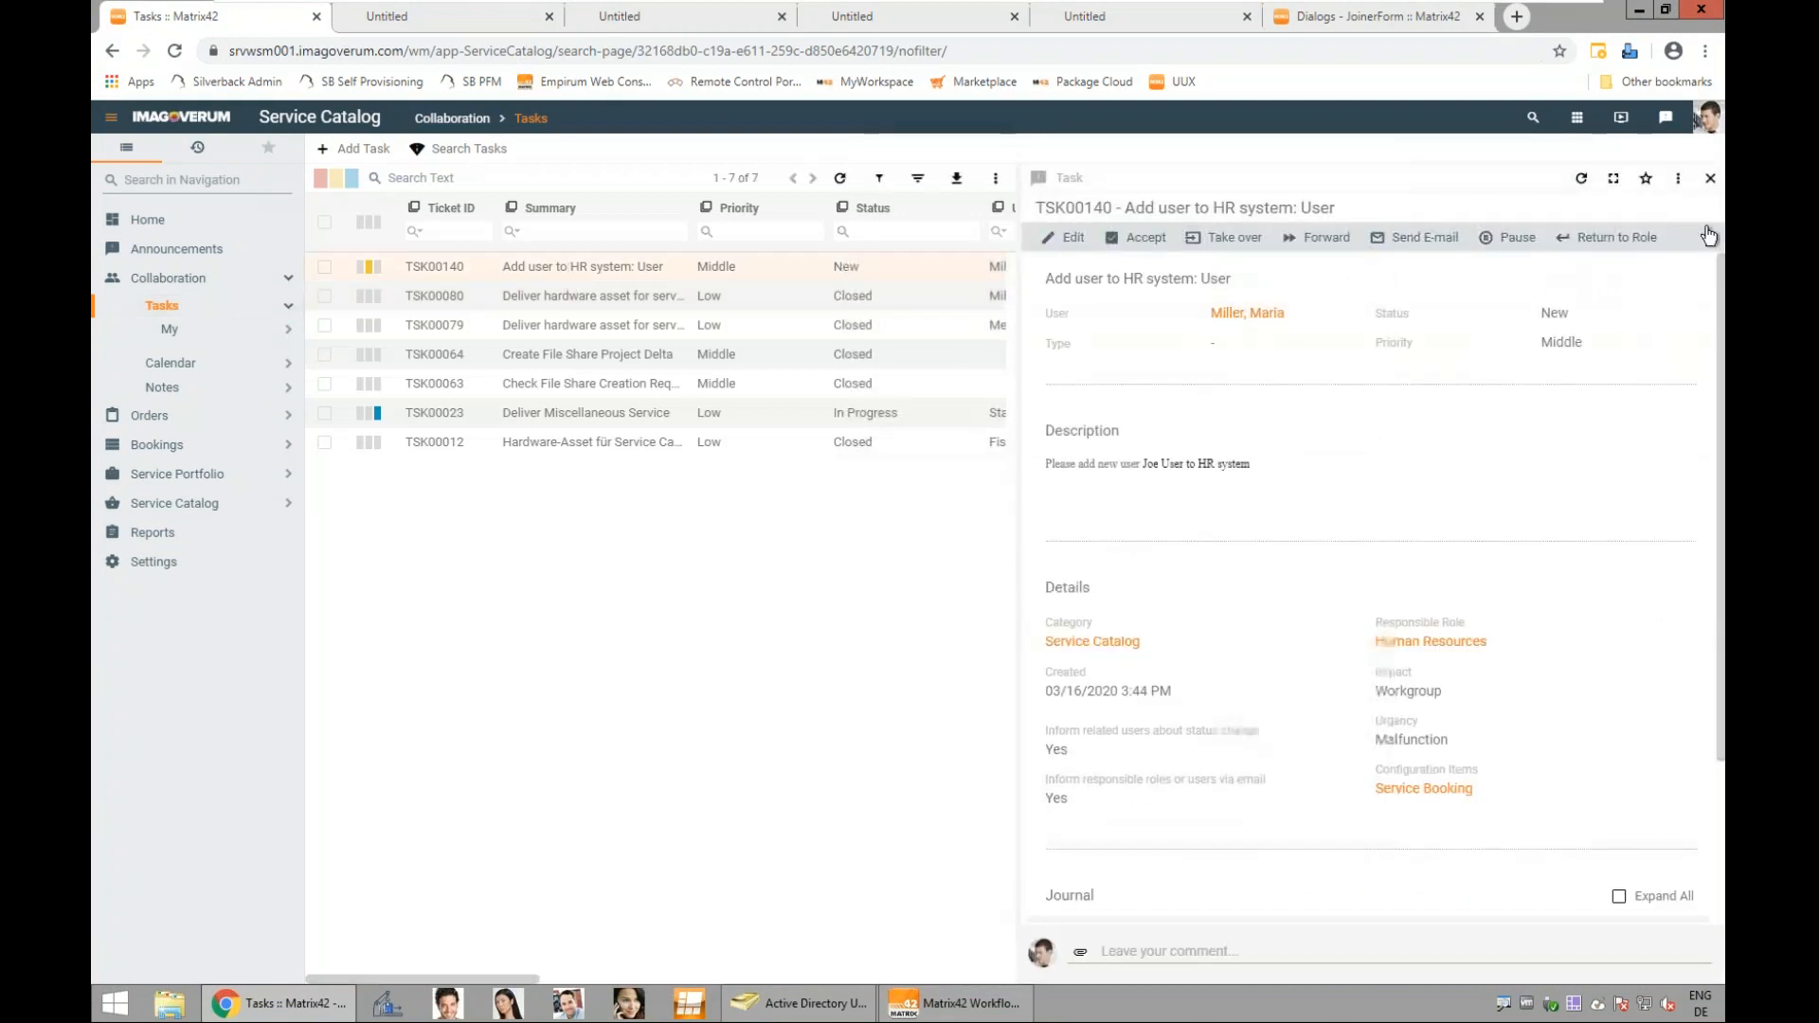
Step: Close the HR system task with the solution text "done", keeping the preset closing details
click(1710, 238)
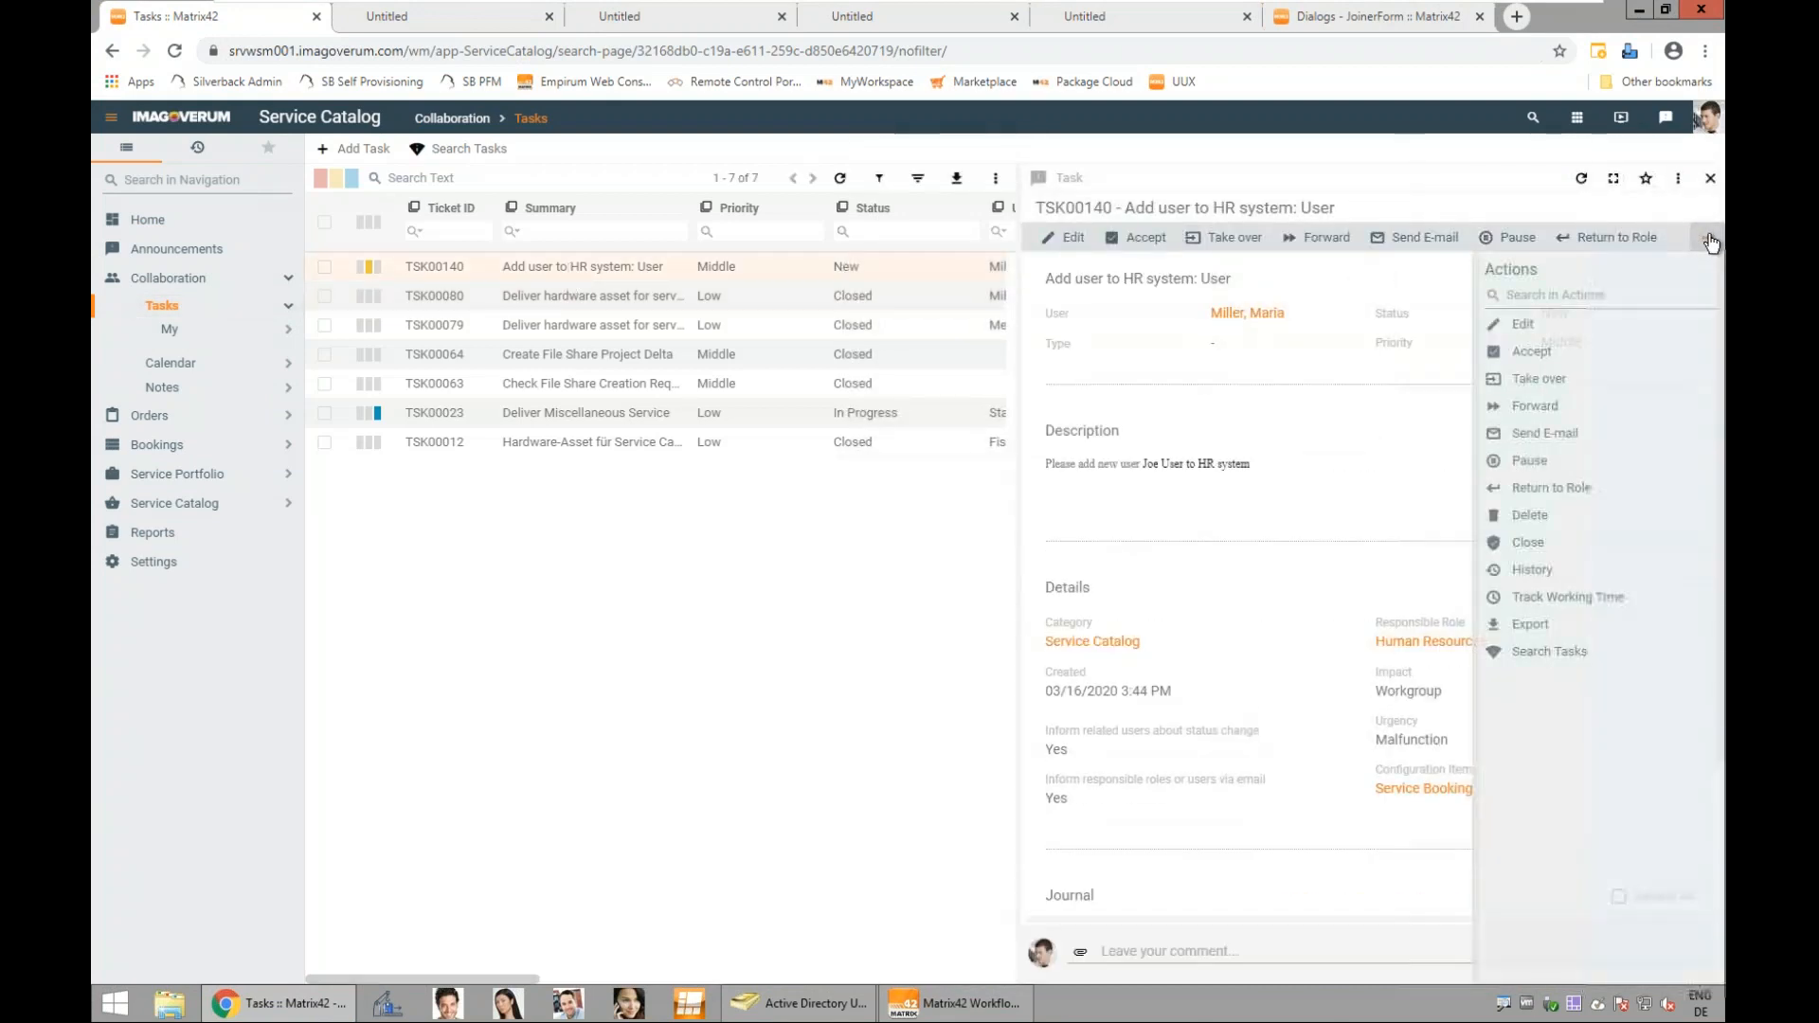
click(1521, 543)
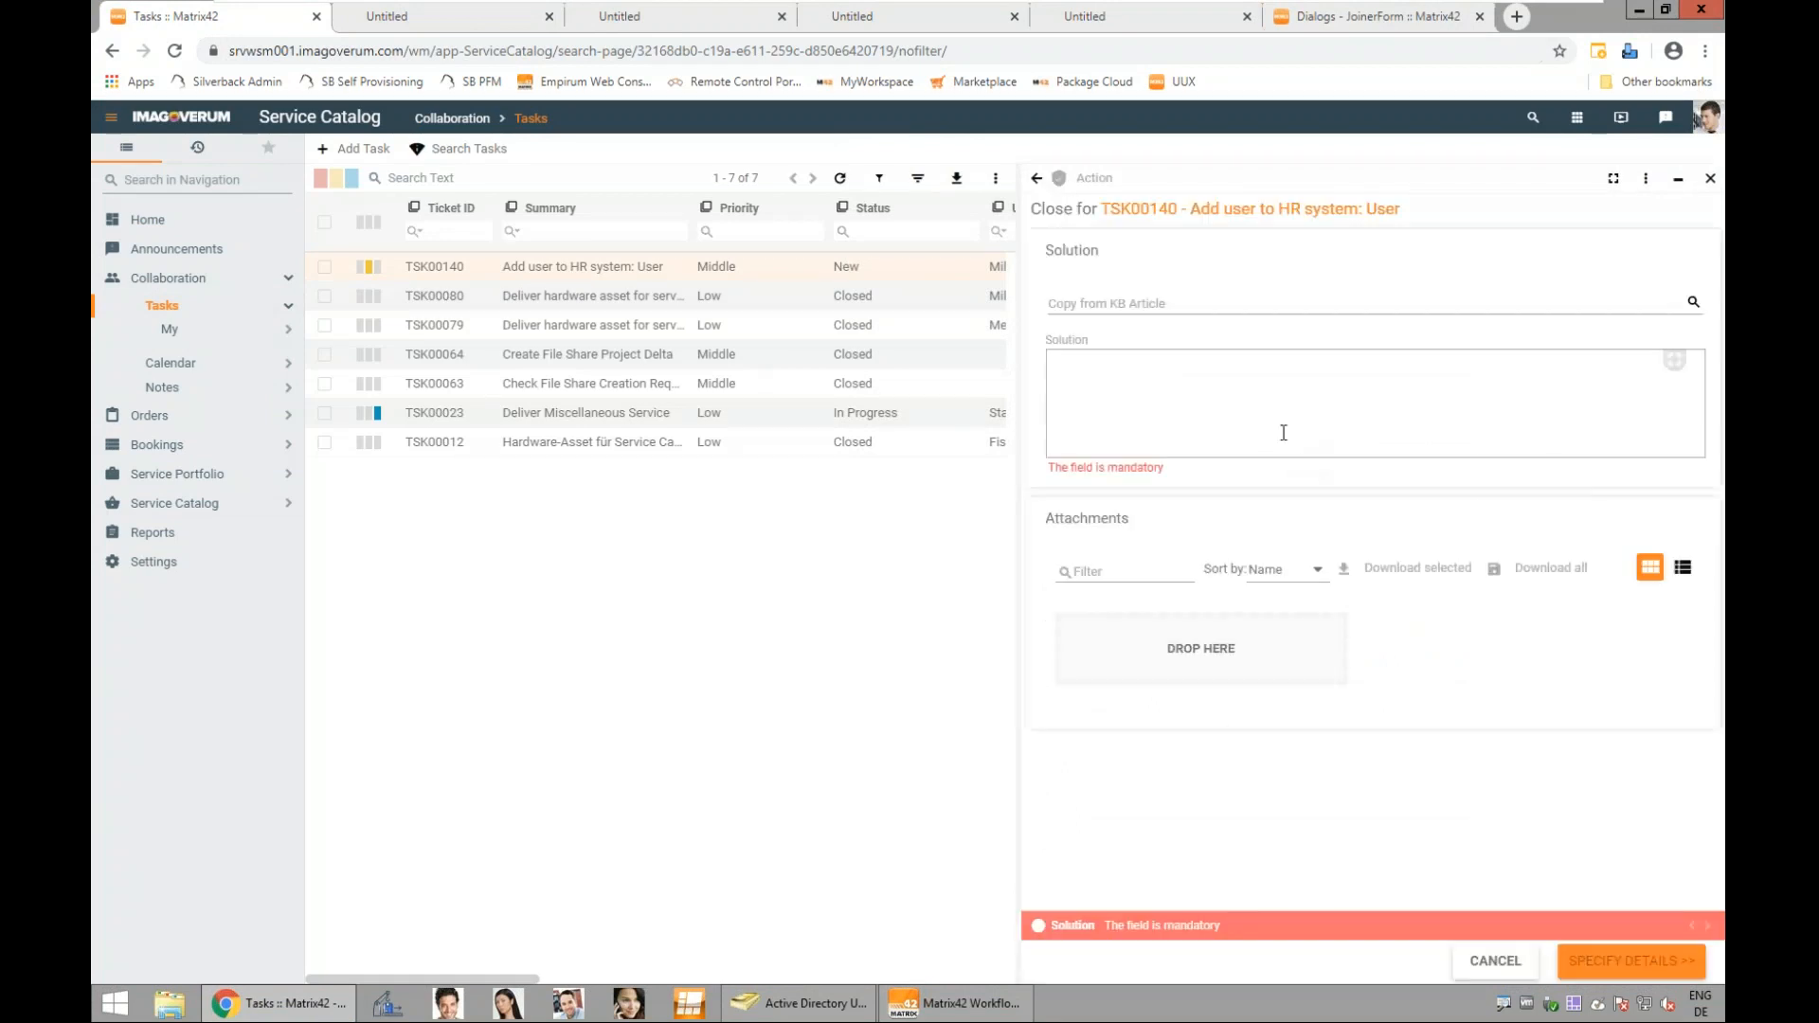
click(1278, 430)
text(done)
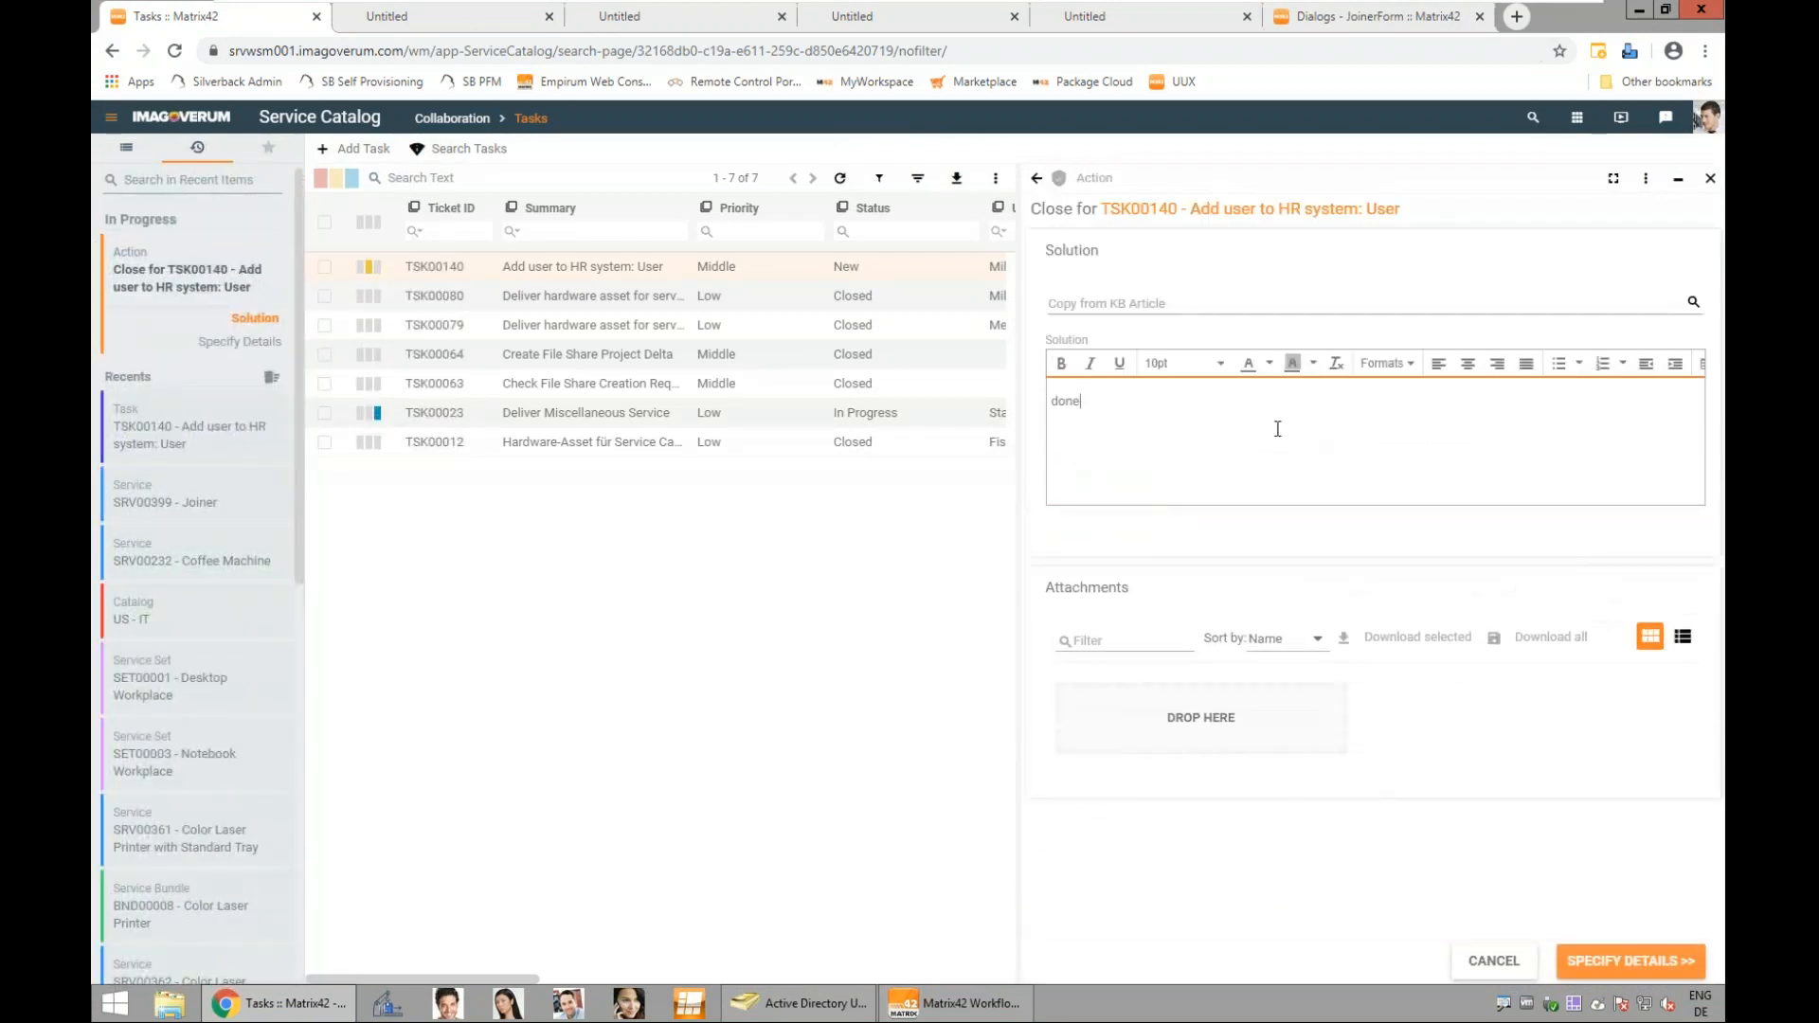
click(1601, 959)
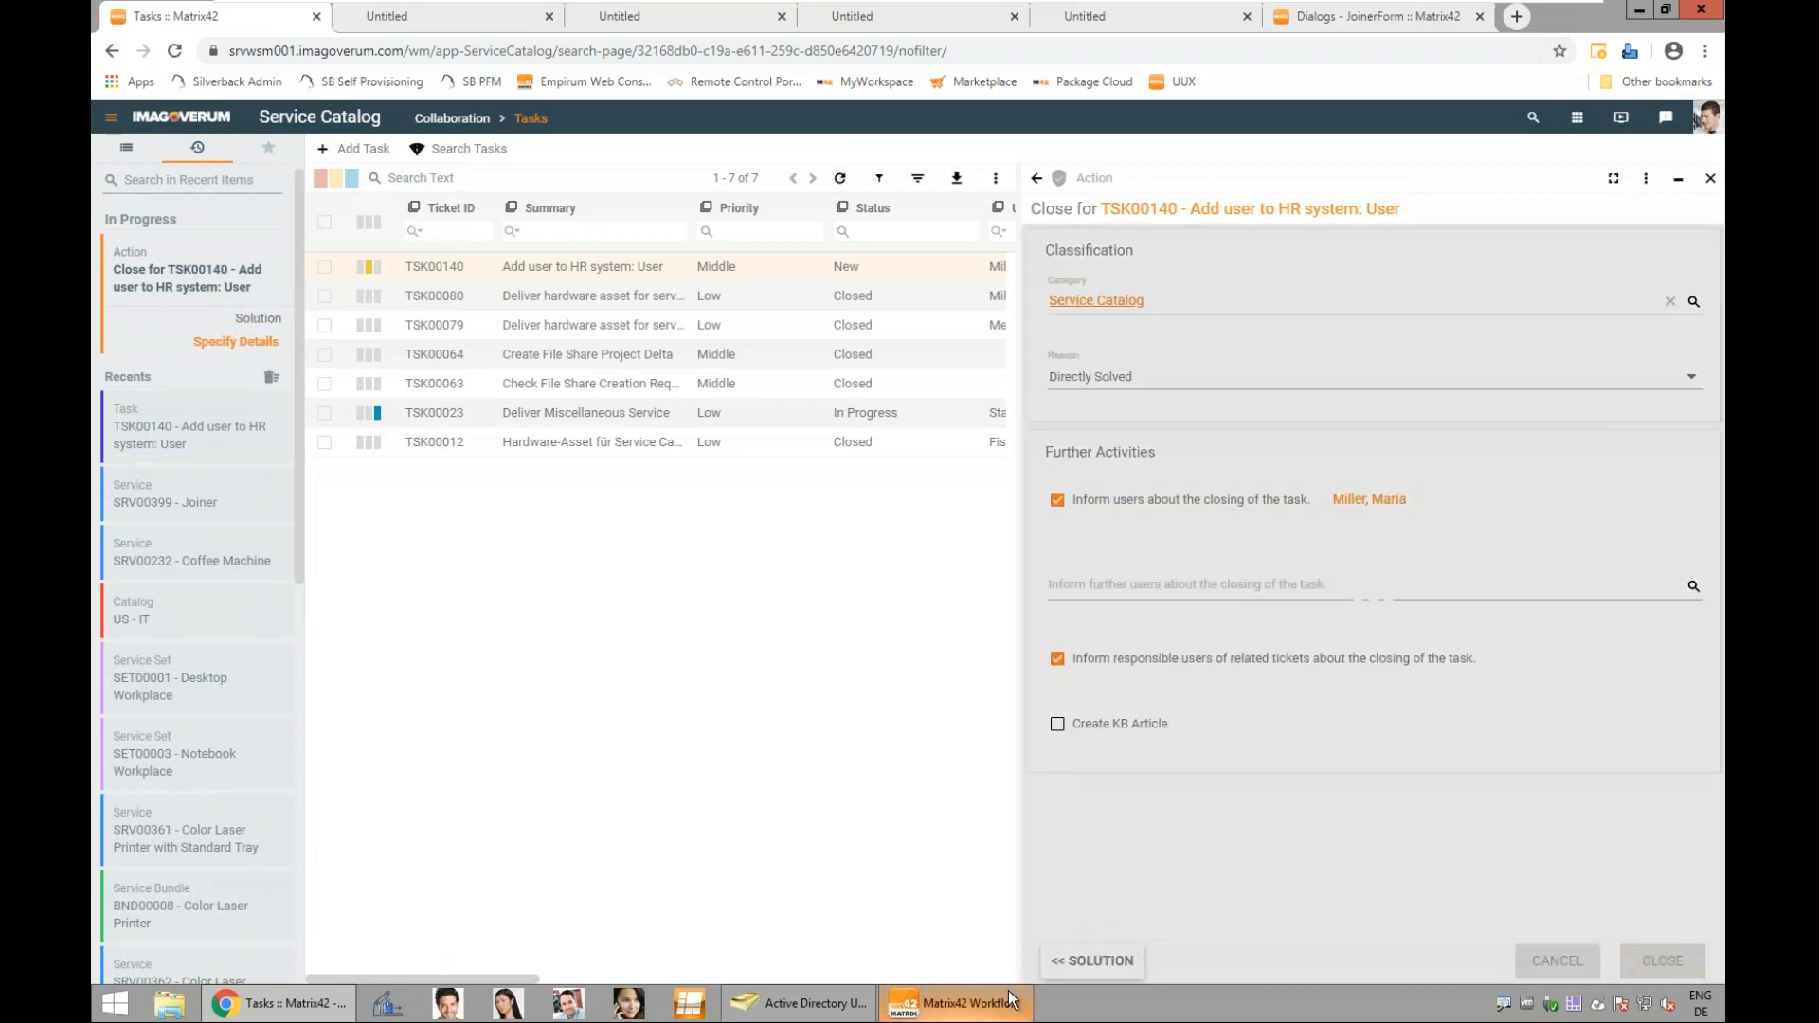
Step: Switch to Workflow Studio and refresh the Joiner Workflow tracking to check its progress
click(1007, 1009)
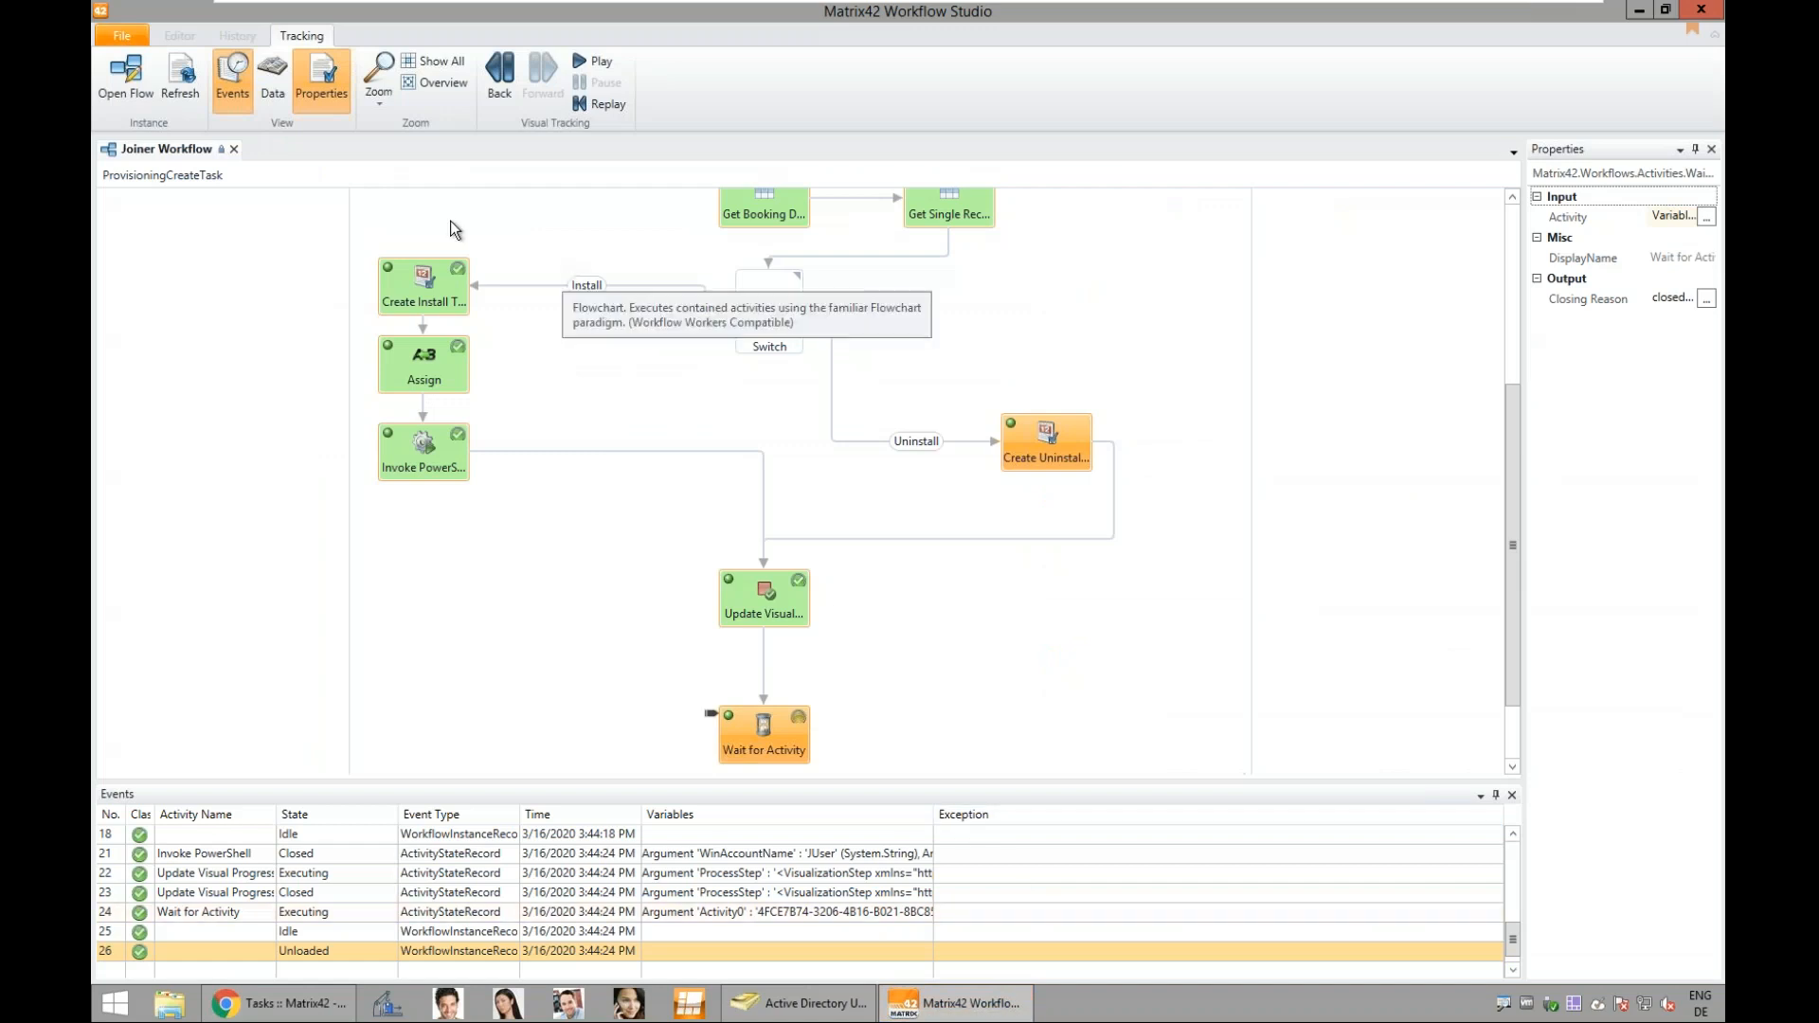
click(174, 90)
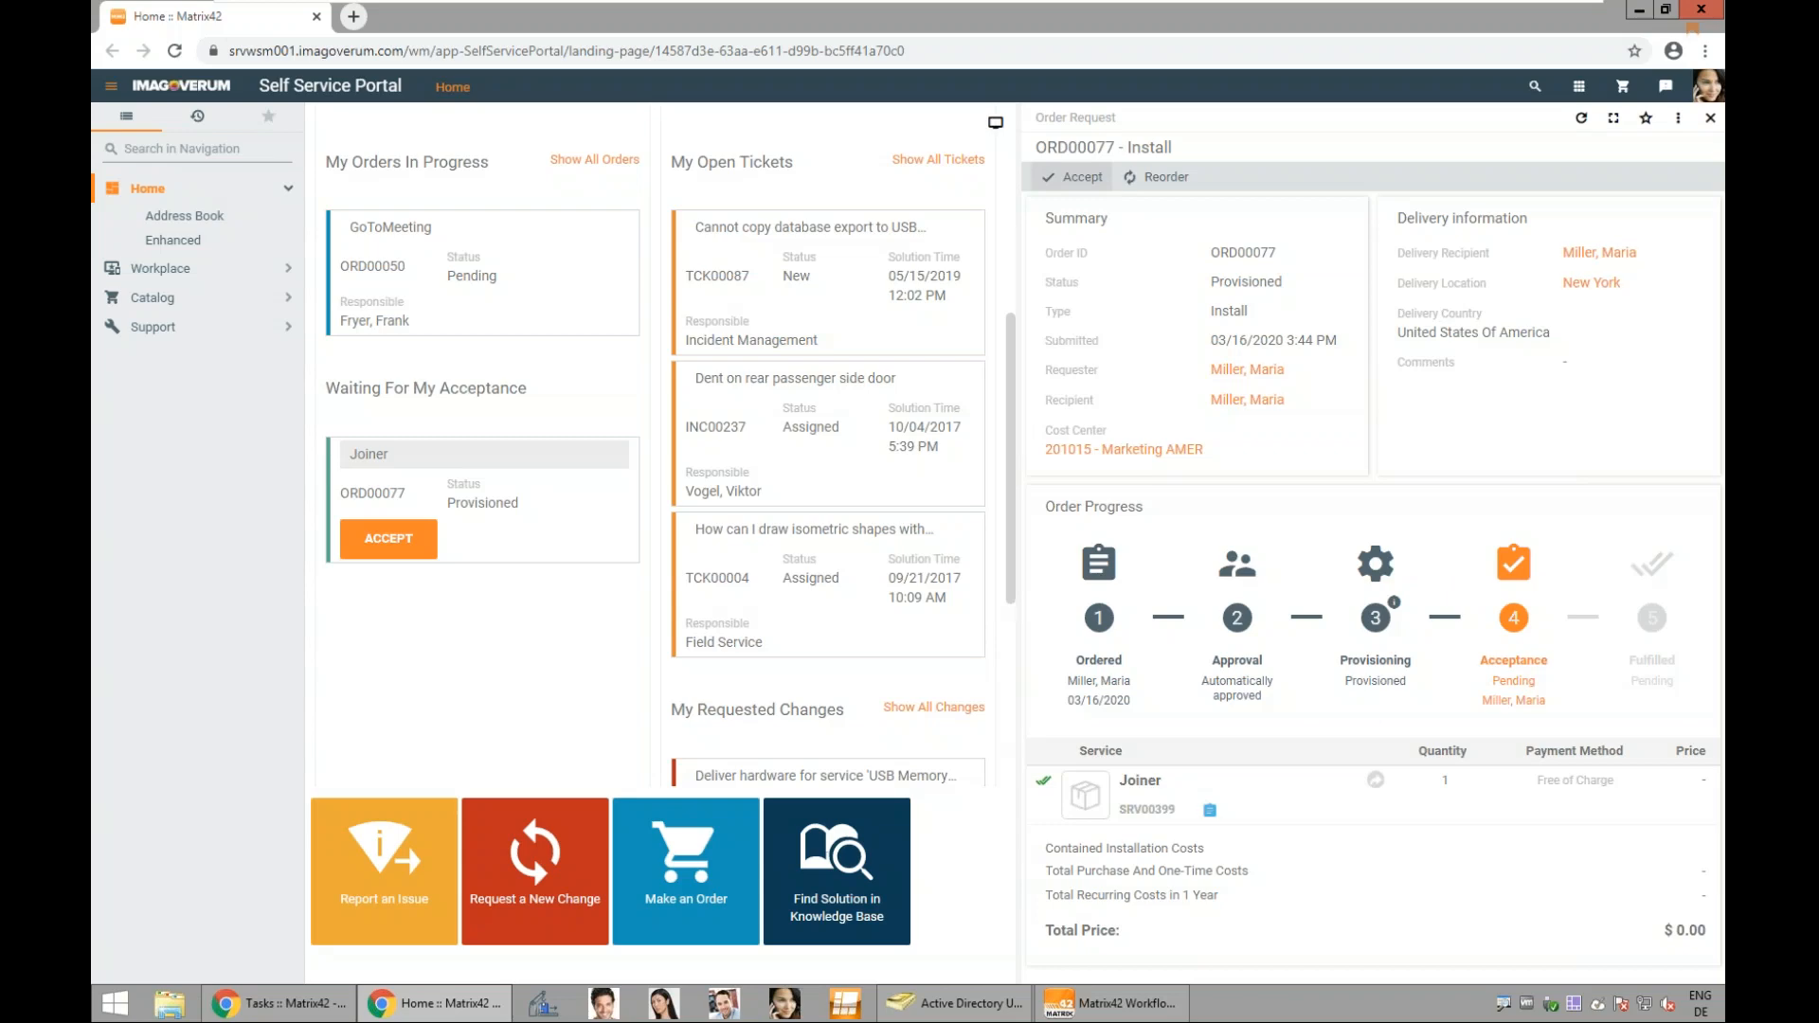
Step: Accept the provisioned Joiner order in the requester's Self Service Portal with a five-star rating and the comment "great"
click(1061, 176)
click(1127, 246)
click(1152, 313)
text(great)
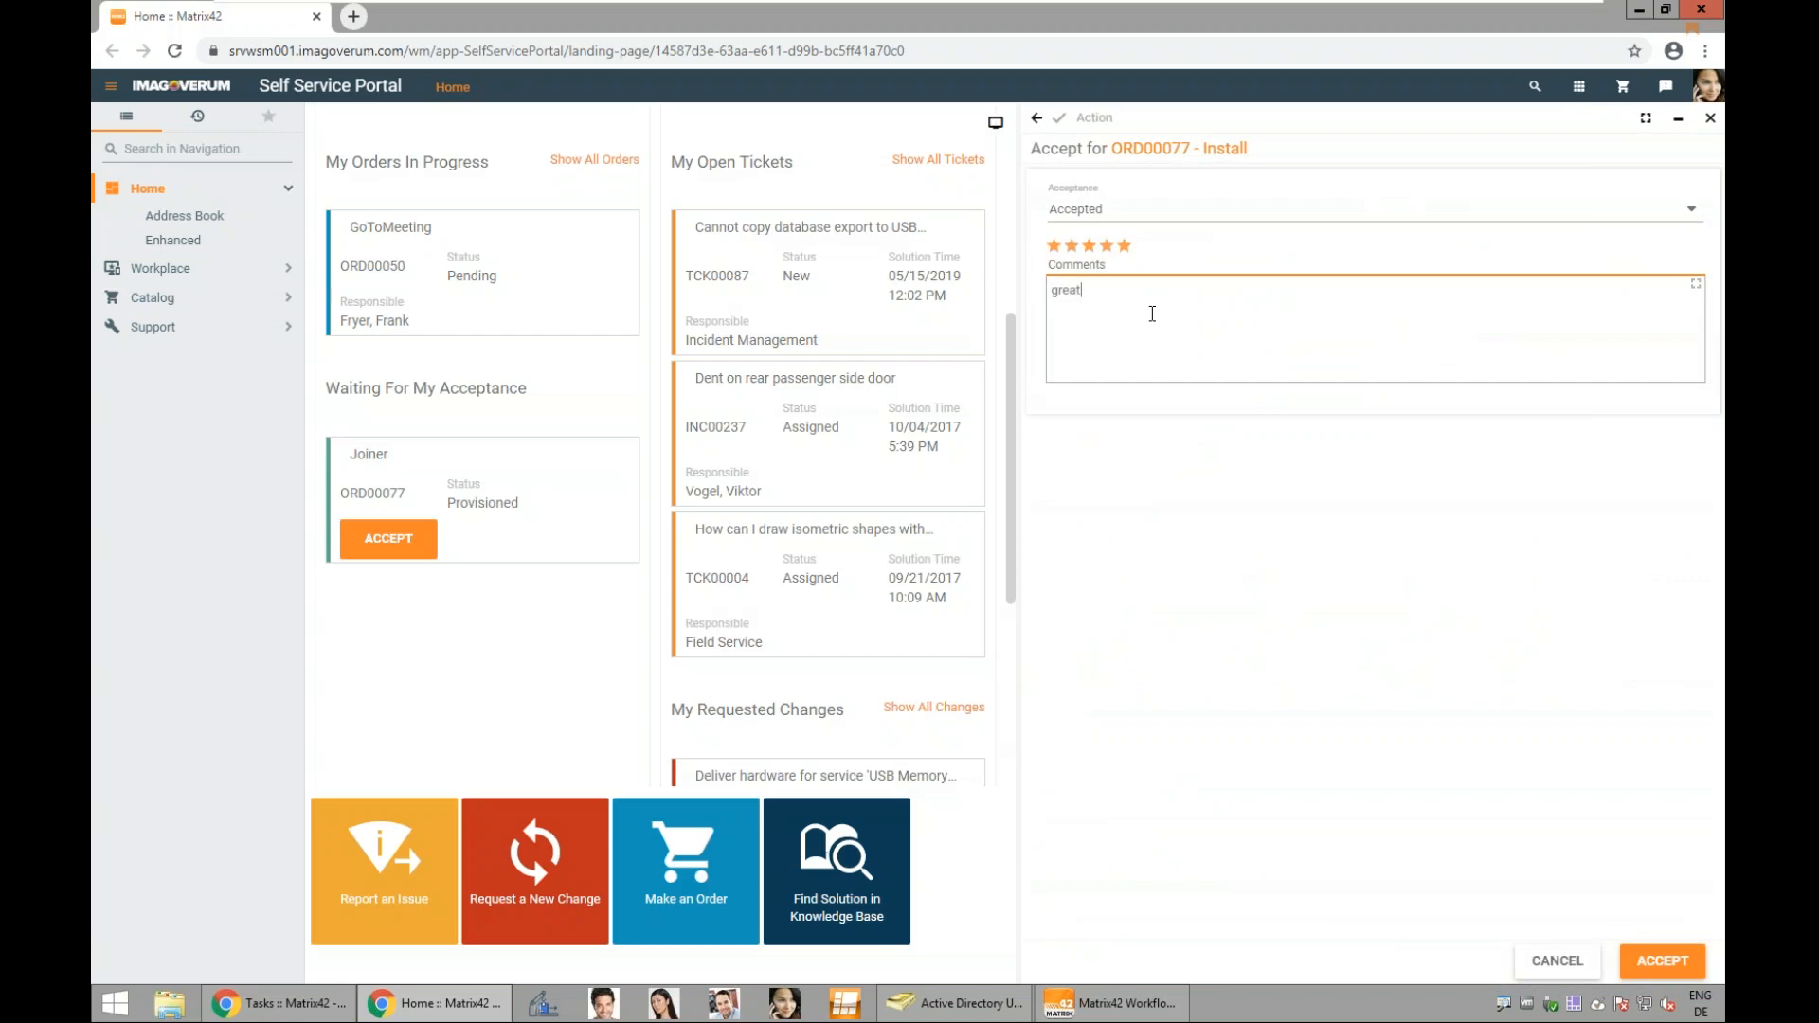
click(1660, 962)
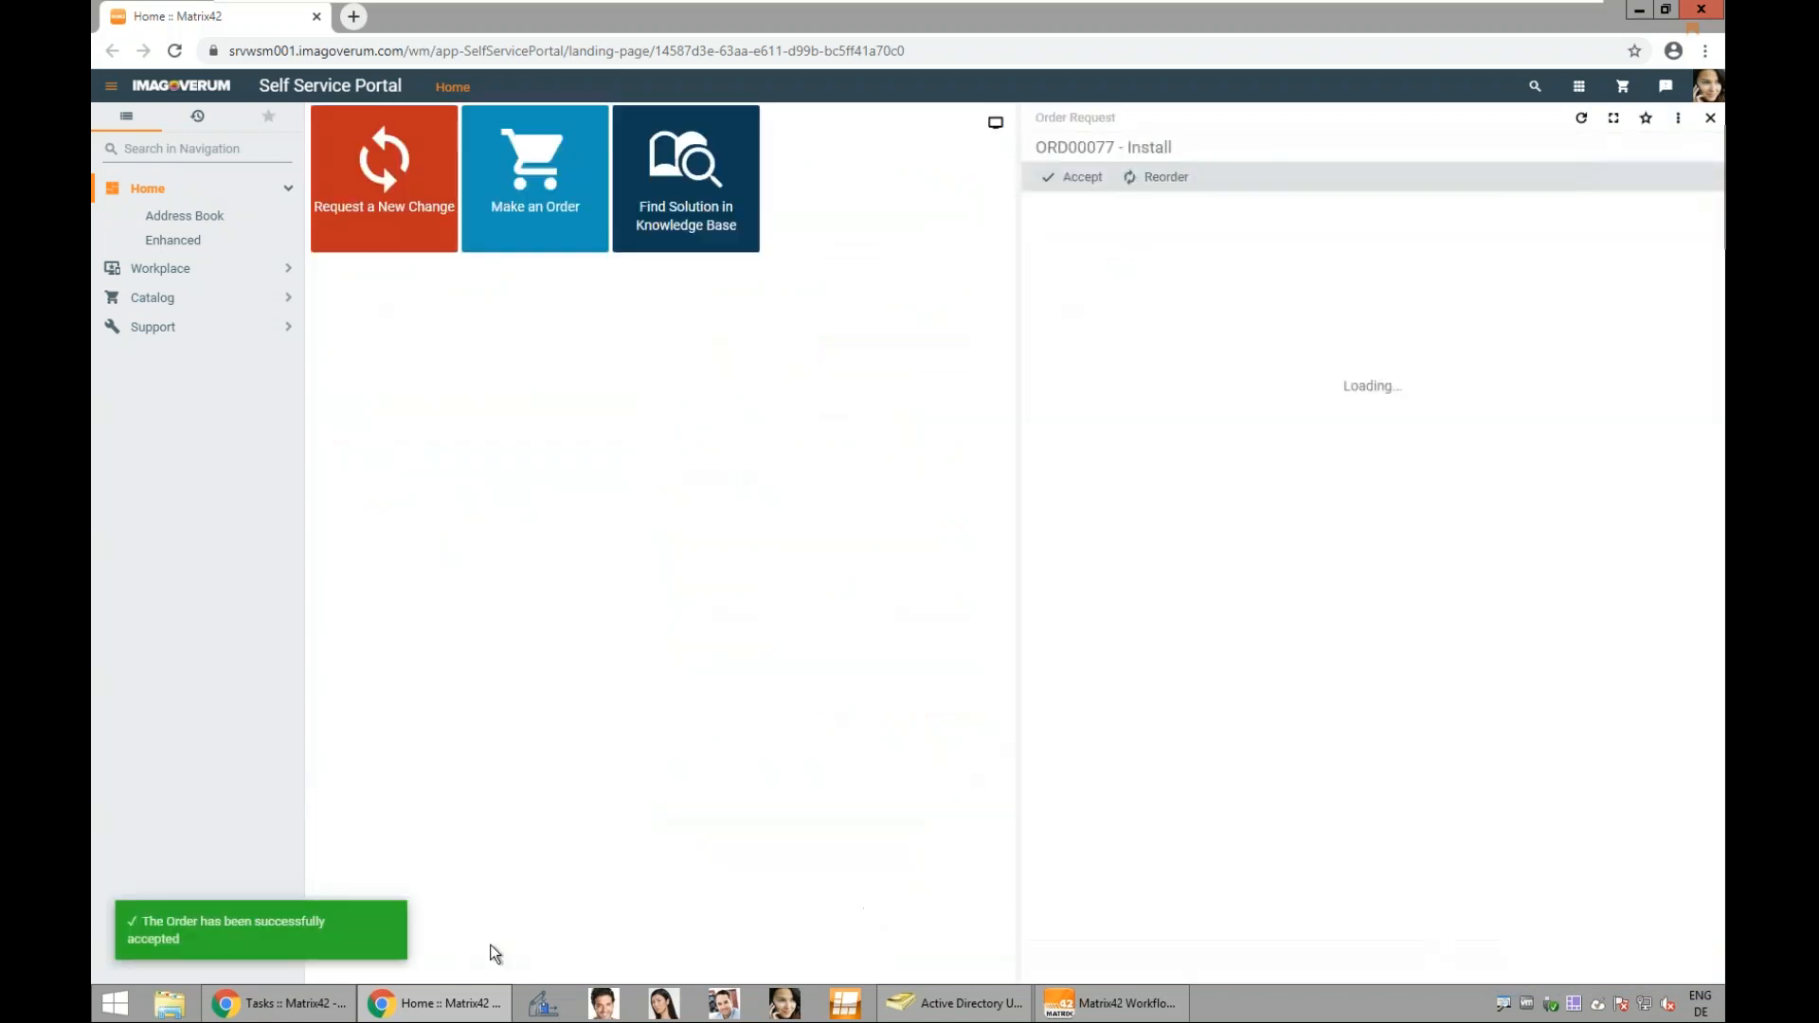